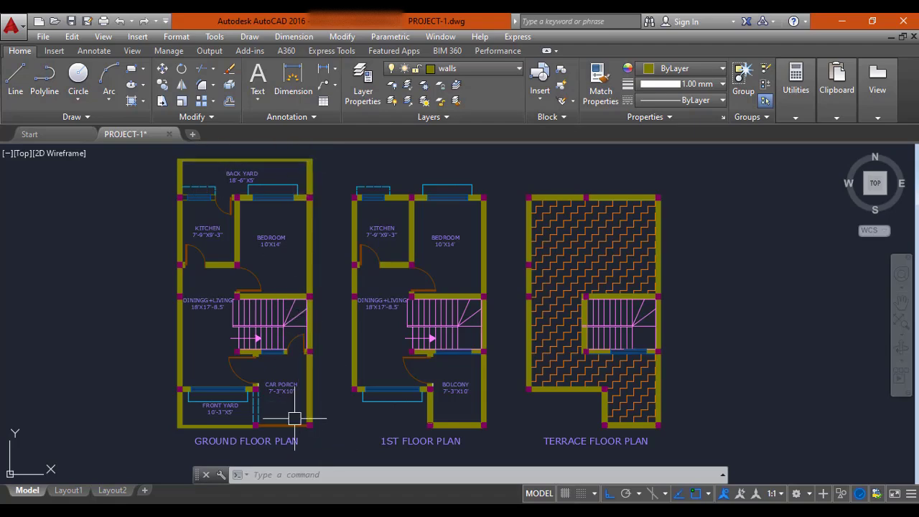
# Add a second line reading 20'X40' beneath the GROUND FLOOR PLAN title text.
pyautogui.scroll(2, 270, 327)
pyautogui.moveTo(265, 371); pyautogui.dragTo(274, 361, button='middle')
pyautogui.click(273, 360)
pyautogui.doubleClick(316, 366)
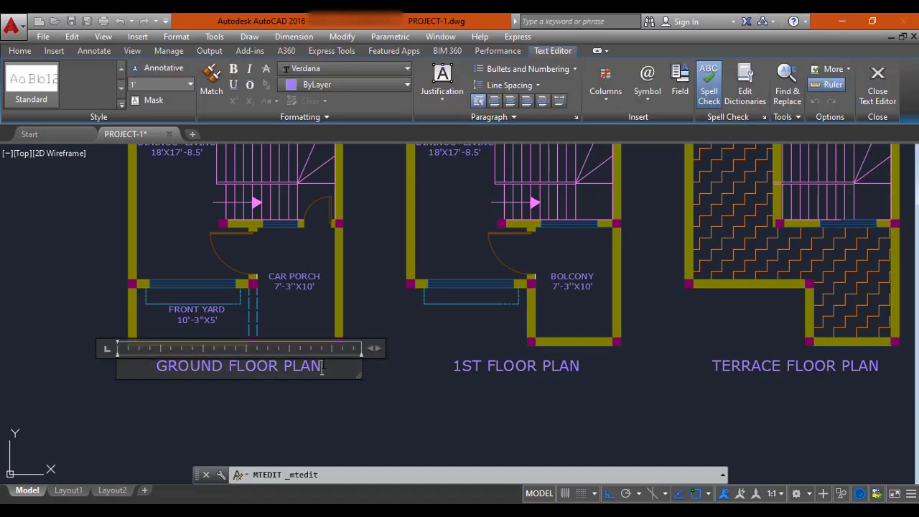
pyautogui.press('Return')
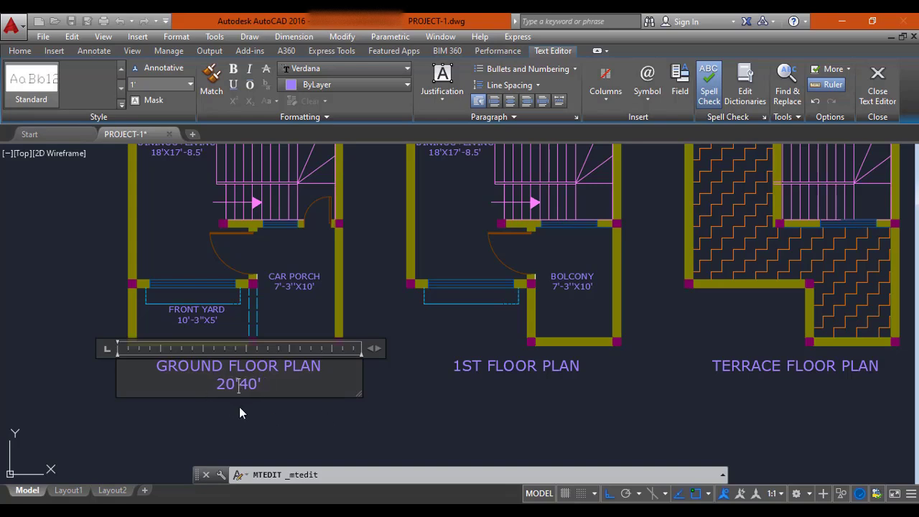
pyautogui.click(239, 409)
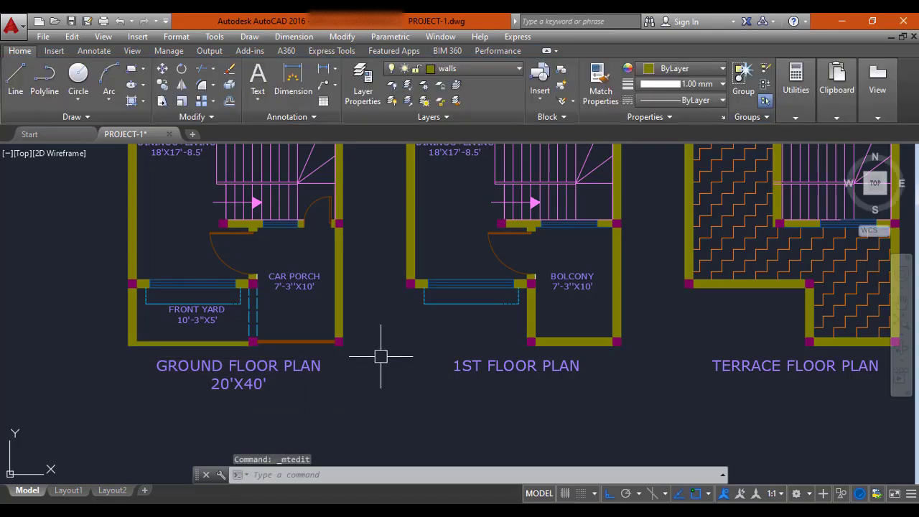
# Examine the ground, first and terrace floor plans side by side.
pyautogui.scroll(-2, 380, 357)
pyautogui.moveTo(403, 298); pyautogui.dragTo(375, 354, button='middle')
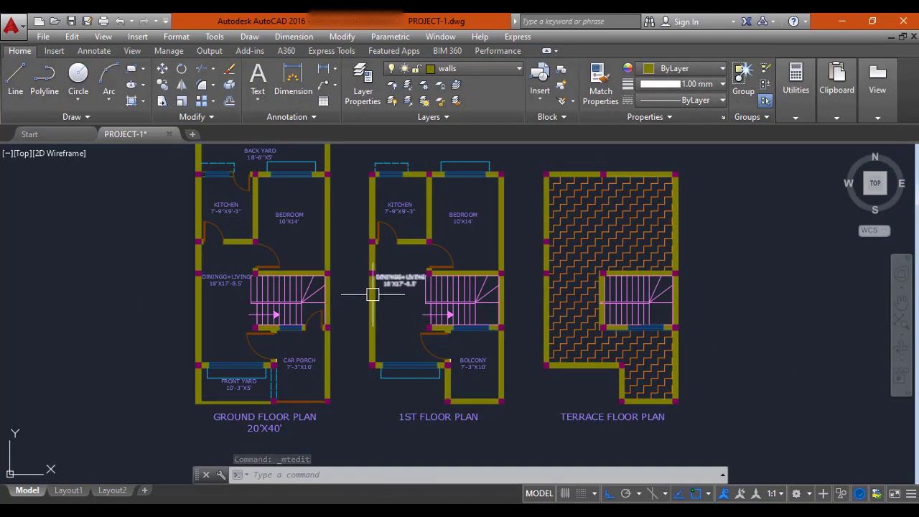
pyautogui.scroll(-2, 355, 291)
pyautogui.moveTo(367, 277)
pyautogui.mouseDown(button='middle')
pyautogui.moveTo(364, 243)
pyautogui.moveTo(365, 268)
pyautogui.mouseUp(button='middle')
pyautogui.scroll(-2, 365, 268)
pyautogui.scroll(6, 365, 268)
pyautogui.moveTo(321, 218); pyautogui.dragTo(323, 289, button='middle')
pyautogui.scroll(-2, 321, 279)
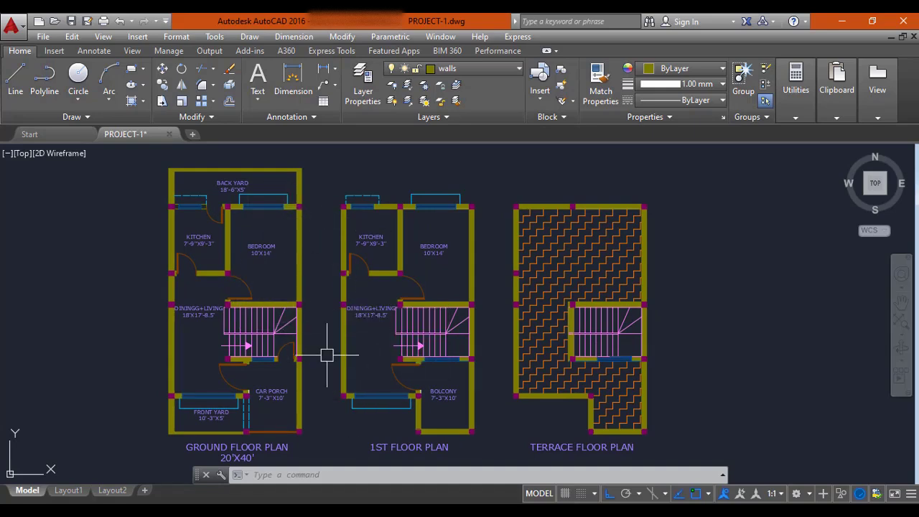
pyautogui.moveTo(345, 353)
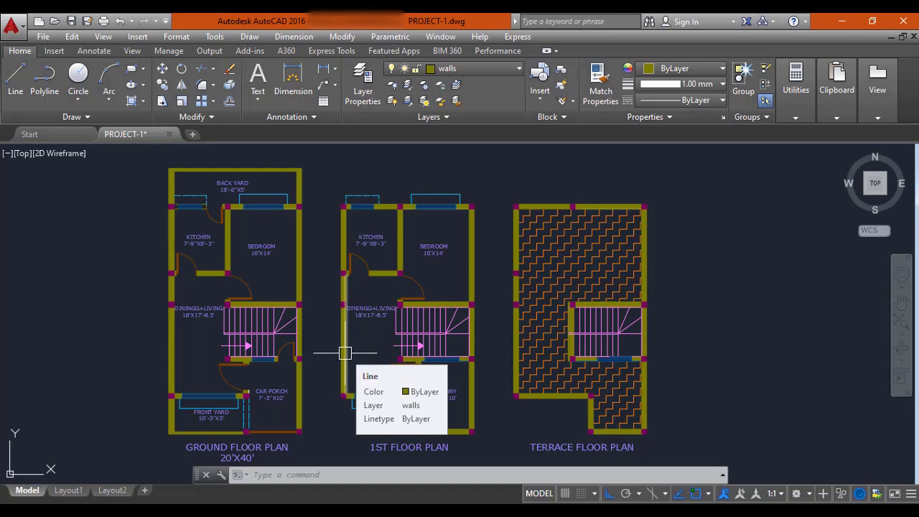
# Examine the front elevation drawn below the floor plans.
pyautogui.moveTo(308, 329); pyautogui.dragTo(318, 289, button='middle')
pyautogui.moveTo(314, 346)
pyautogui.mouseDown(button='middle')
pyautogui.moveTo(329, 232)
pyautogui.moveTo(338, 232)
pyautogui.mouseUp(button='middle')
pyautogui.moveTo(341, 304); pyautogui.dragTo(344, 219, button='middle')
pyautogui.scroll(-2, 335, 347)
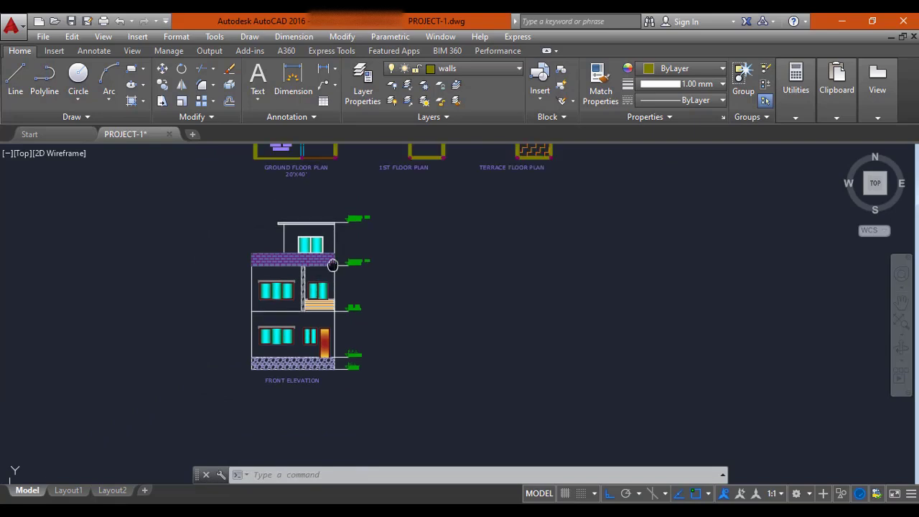
pyautogui.scroll(4, 374, 287)
pyautogui.moveTo(374, 287); pyautogui.dragTo(468, 290, button='middle')
pyautogui.scroll(-2, 447, 316)
pyautogui.scroll(-2, 374, 328)
# Inspect the front yard, car porch and front boundary wall on the ground floor plan.
pyautogui.moveTo(374, 327); pyautogui.dragTo(364, 385, button='middle')
pyautogui.scroll(2, 385, 236)
pyautogui.scroll(3, 345, 284)
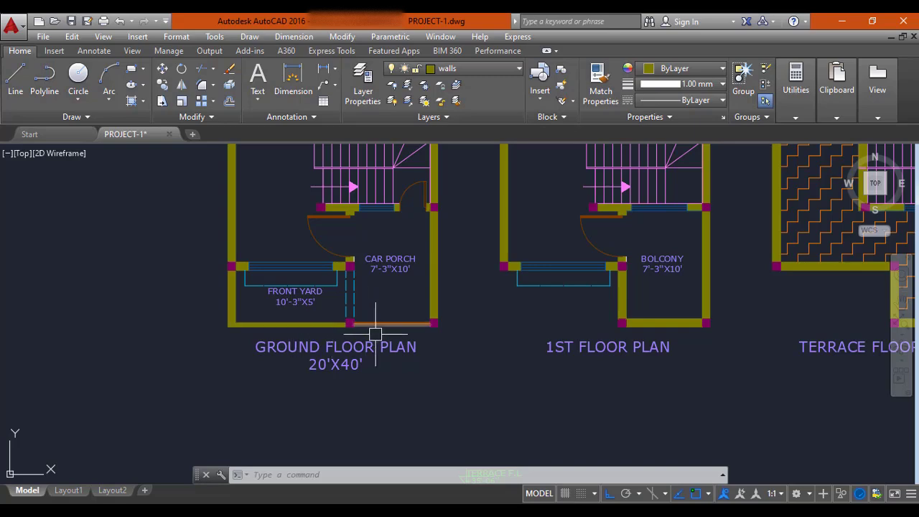
pyautogui.scroll(-4, 359, 334)
pyautogui.moveTo(362, 330); pyautogui.dragTo(363, 426, button='middle')
pyautogui.scroll(6, 315, 299)
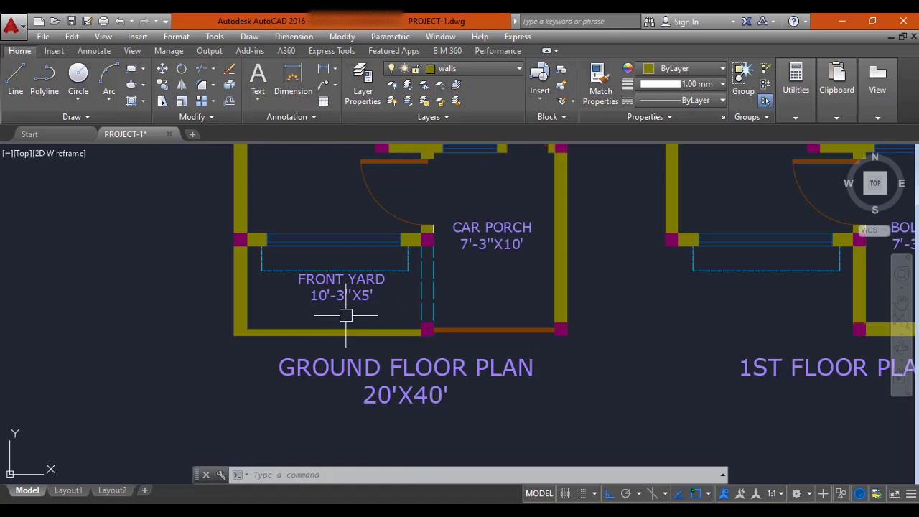
pyautogui.scroll(2, 284, 307)
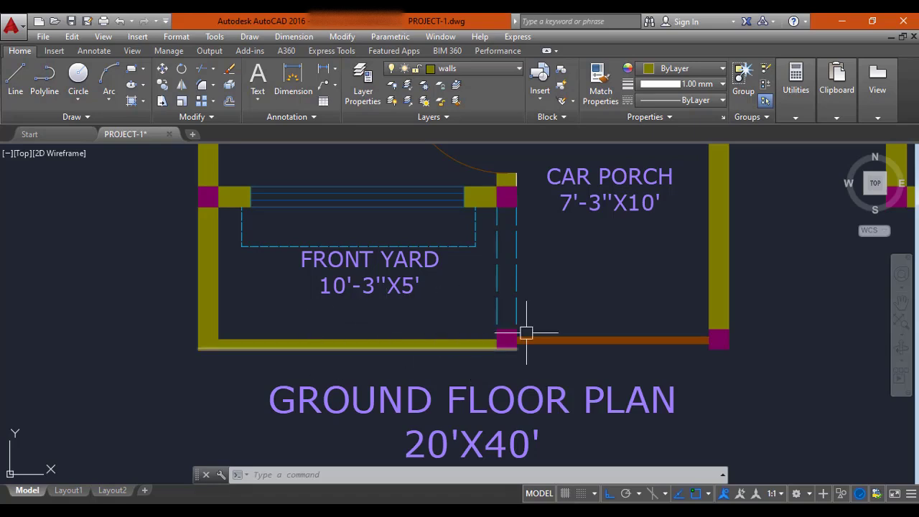
pyautogui.scroll(-2, 474, 310)
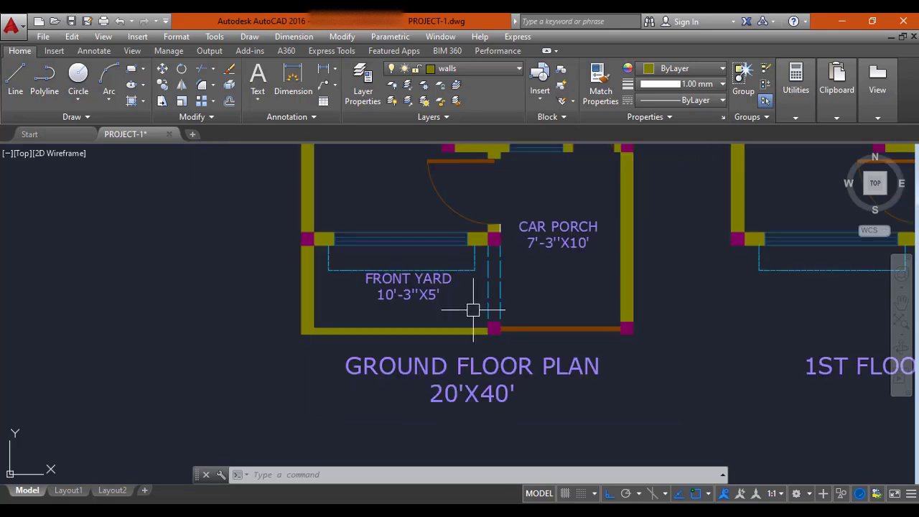
pyautogui.scroll(-2, 493, 311)
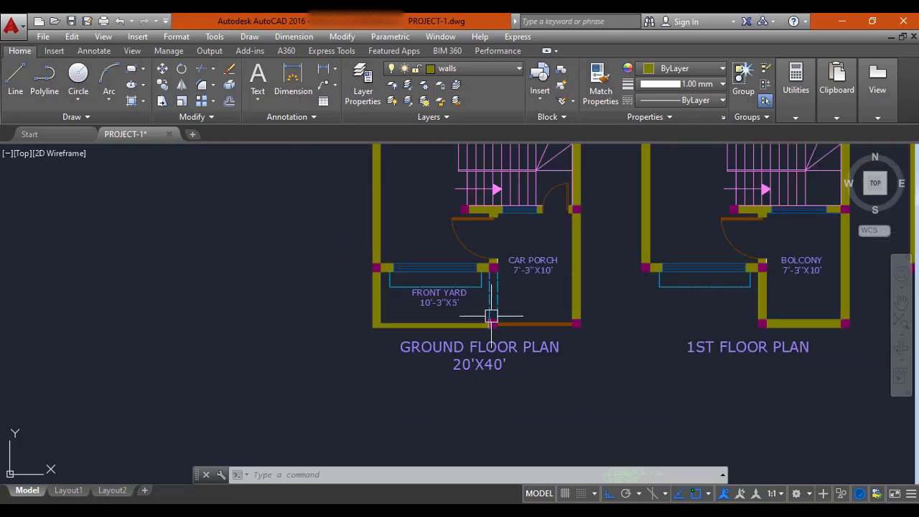
# Compare the front yard window on the ground floor plan with the ground-floor window in the front elevation.
pyautogui.moveTo(424, 354); pyautogui.dragTo(359, 242, button='middle')
pyautogui.scroll(-2, 359, 242)
pyautogui.moveTo(383, 306); pyautogui.dragTo(367, 188, button='middle')
pyautogui.scroll(3, 431, 388)
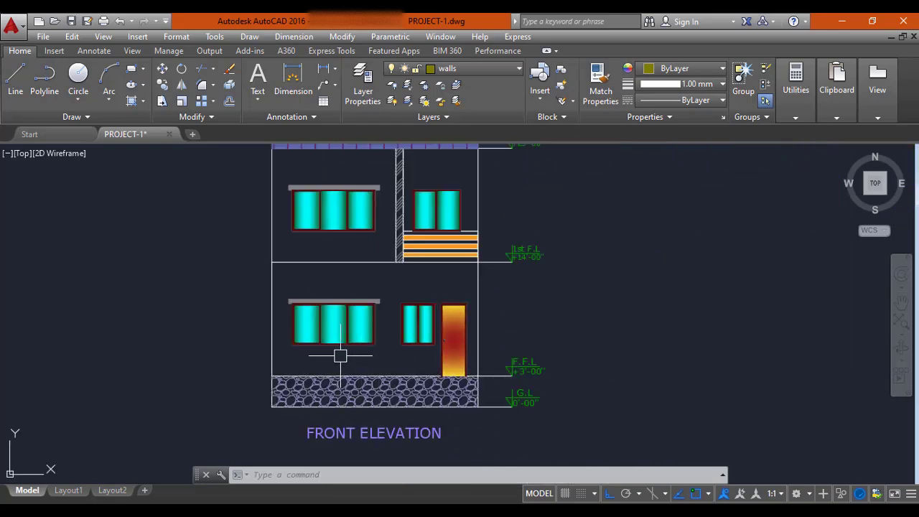
pyautogui.scroll(-2, 316, 331)
pyautogui.scroll(1, 316, 331)
pyautogui.scroll(-1, 316, 331)
pyautogui.moveTo(322, 178); pyautogui.dragTo(337, 389, button='middle')
pyautogui.scroll(2, 334, 230)
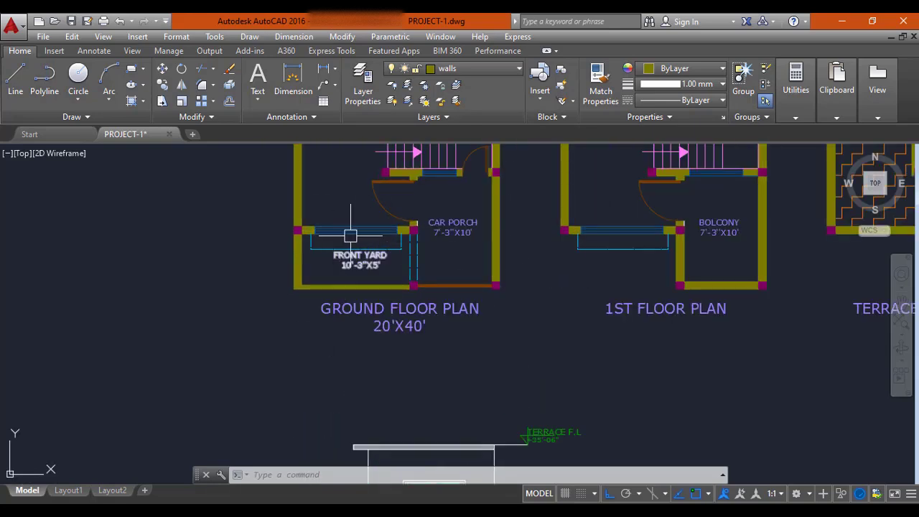
pyautogui.scroll(-2, 353, 232)
pyautogui.moveTo(364, 312); pyautogui.dragTo(349, 210, button='middle')
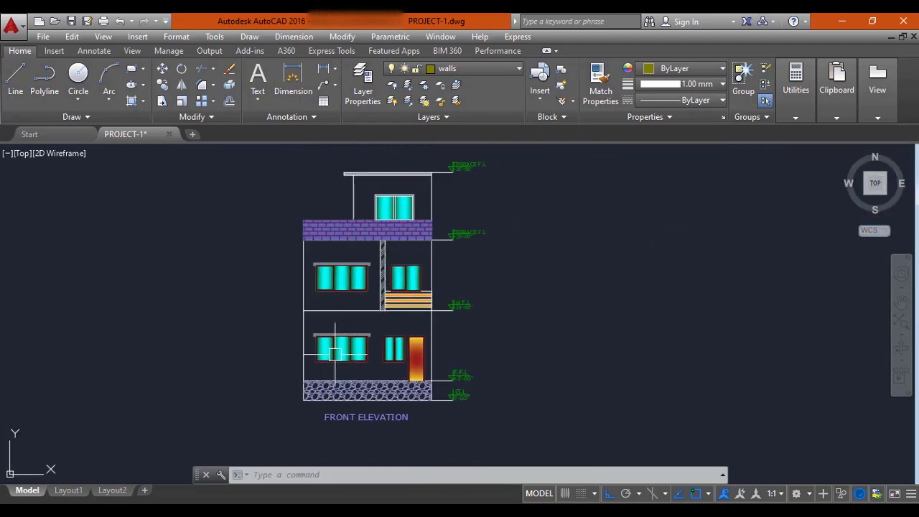
pyautogui.scroll(2, 338, 338)
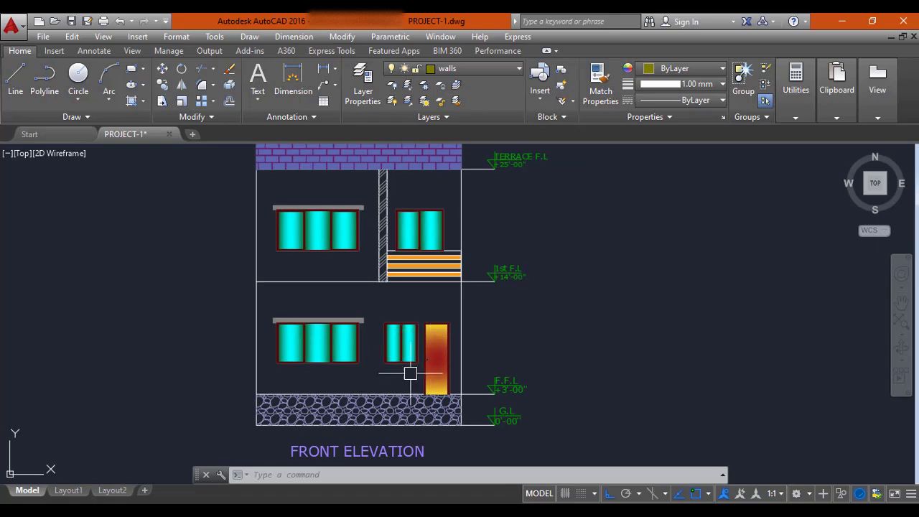
# Compare the window and door behind the car porch on the ground floor plan with those in the front elevation.
pyautogui.scroll(-2, 395, 358)
pyautogui.scroll(-2, 406, 248)
pyautogui.moveTo(406, 248); pyautogui.dragTo(402, 312, button='middle')
pyautogui.scroll(5, 382, 184)
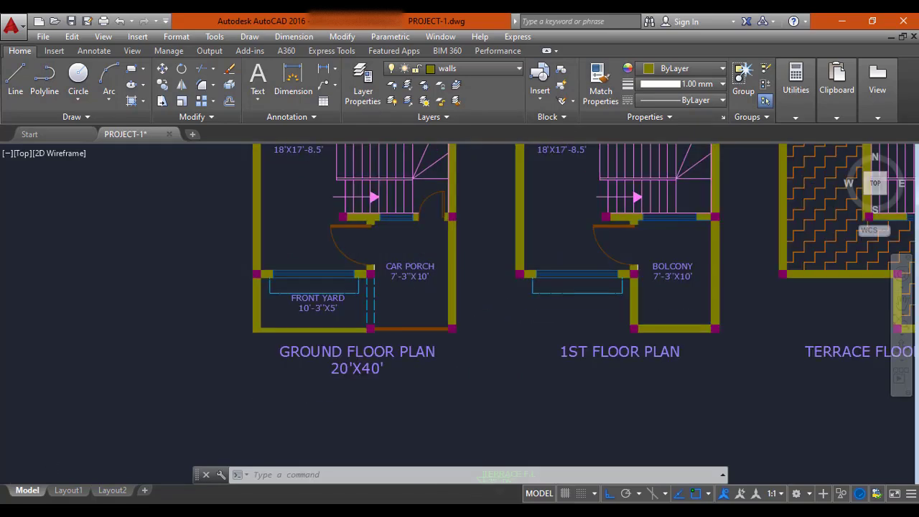
pyautogui.moveTo(382, 184); pyautogui.dragTo(386, 223, button='middle')
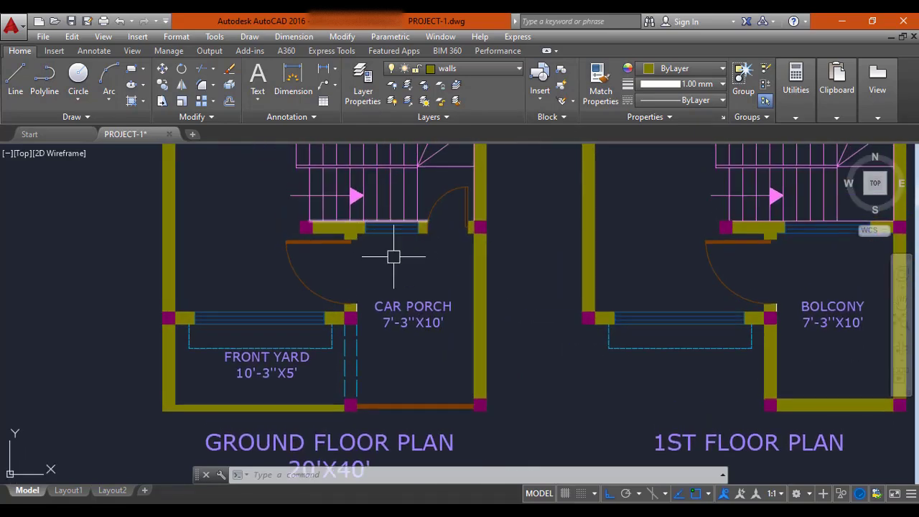
pyautogui.scroll(-2, 390, 267)
pyautogui.moveTo(359, 371); pyautogui.dragTo(361, 216, button='middle')
pyautogui.scroll(-2, 364, 348)
pyautogui.moveTo(364, 348); pyautogui.dragTo(359, 164, button='middle')
pyautogui.scroll(4, 389, 329)
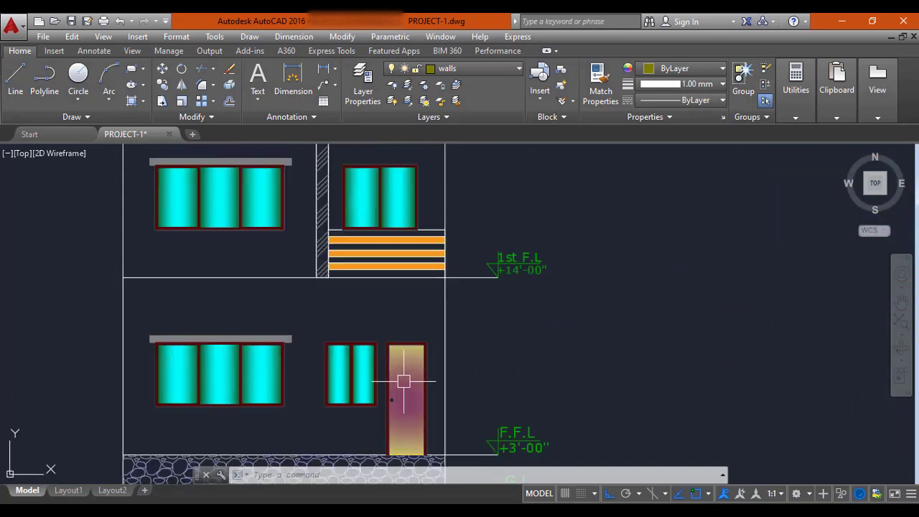
pyautogui.moveTo(409, 376); pyautogui.dragTo(376, 269, button='middle')
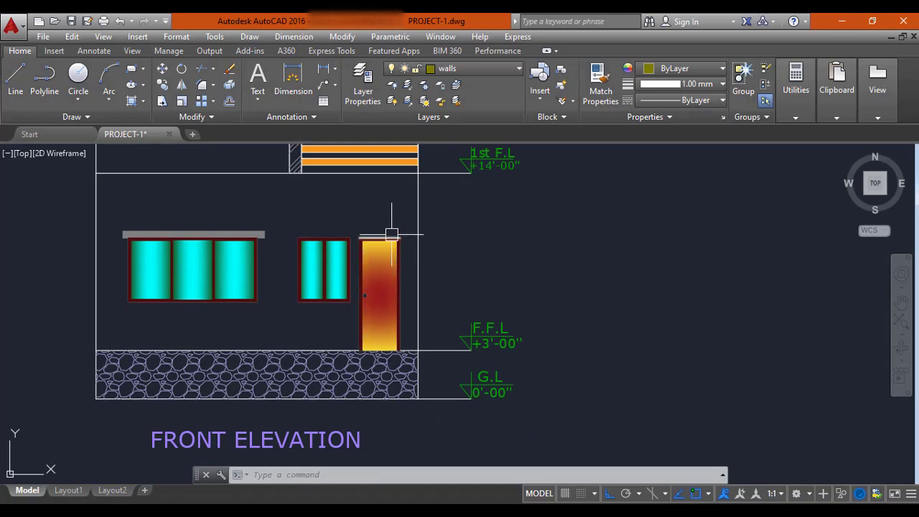
pyautogui.scroll(-6, 391, 234)
pyautogui.moveTo(378, 188); pyautogui.dragTo(384, 286, button='middle')
pyautogui.scroll(4, 394, 200)
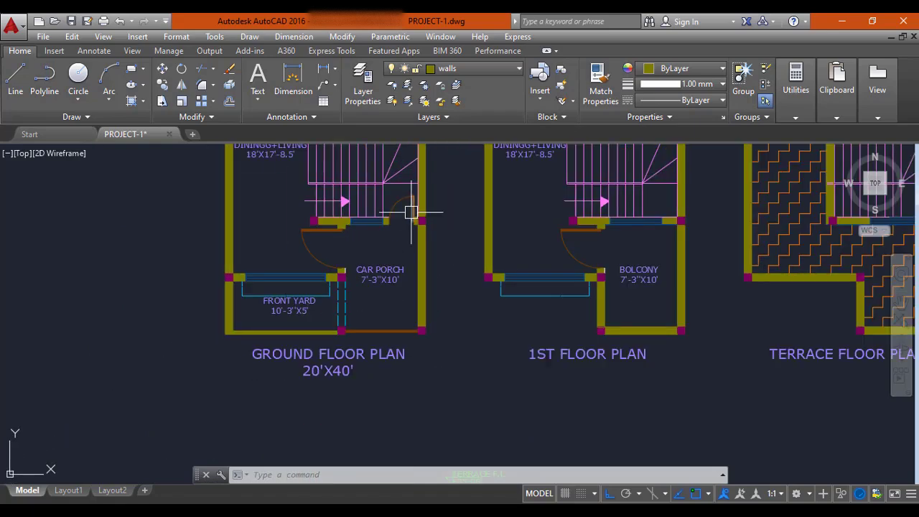
pyautogui.scroll(-4, 400, 215)
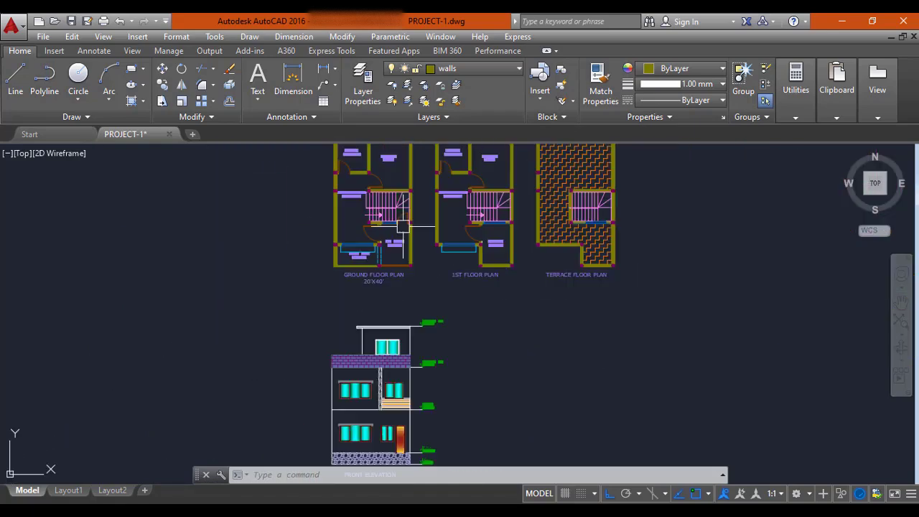
pyautogui.moveTo(391, 301); pyautogui.dragTo(391, 246, button='middle')
pyautogui.scroll(2, 388, 309)
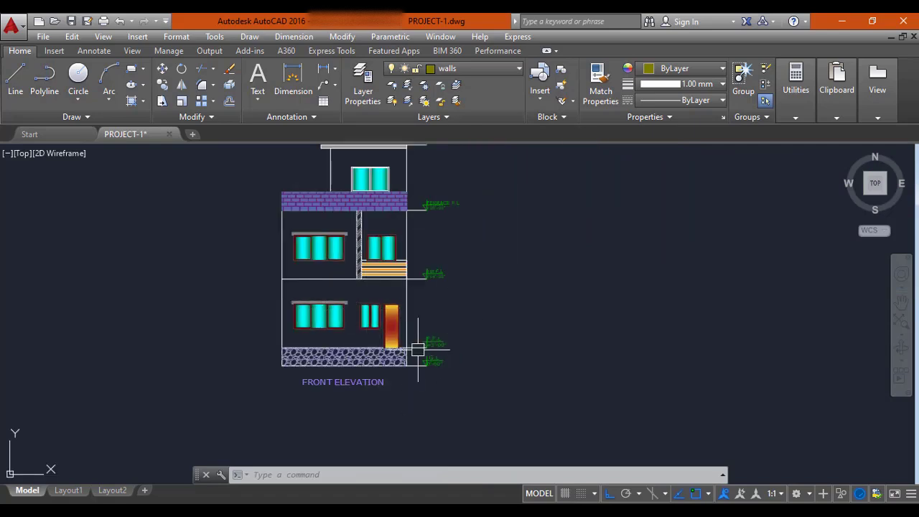
pyautogui.moveTo(403, 299); pyautogui.dragTo(405, 331, button='middle')
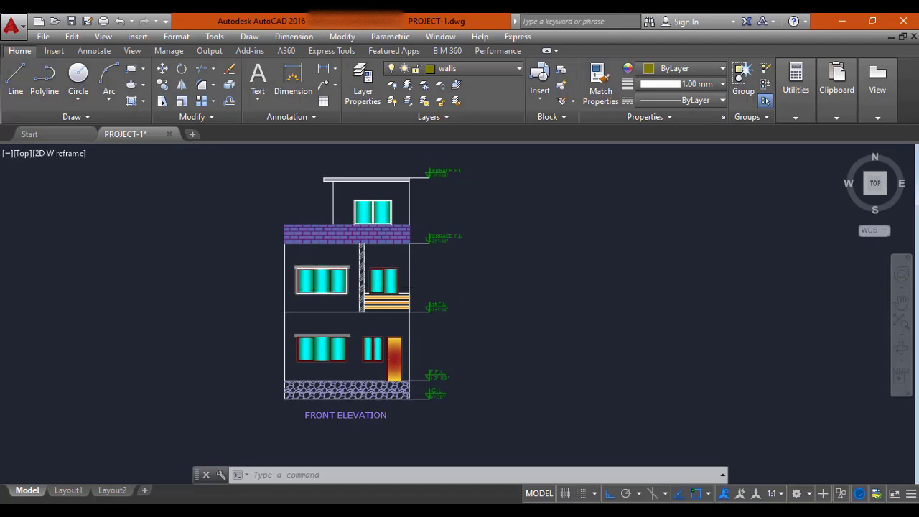
# Compare the front window on the first floor plan with the first-floor window in the front elevation.
pyautogui.scroll(4, 304, 289)
pyautogui.scroll(-2, 375, 279)
pyautogui.scroll(-5, 397, 285)
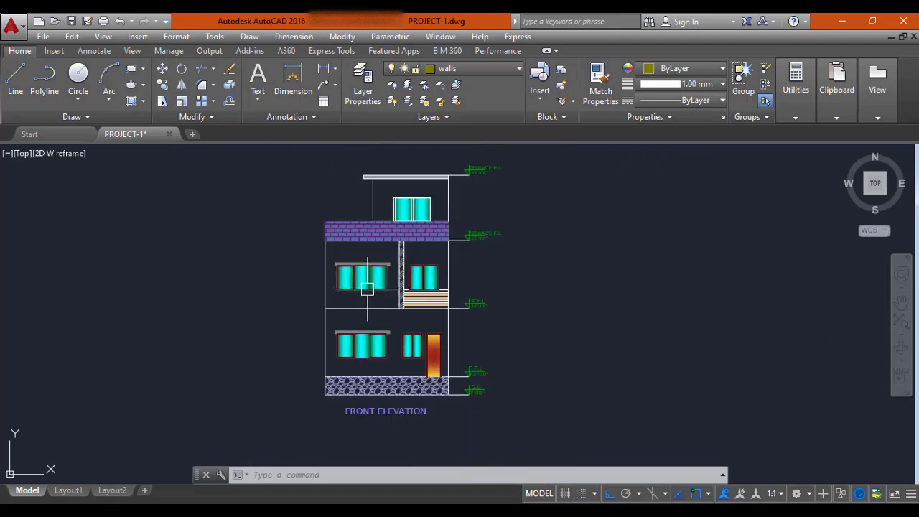
pyautogui.scroll(4, 405, 222)
pyautogui.moveTo(404, 222)
pyautogui.mouseDown(button='middle')
pyautogui.moveTo(399, 276)
pyautogui.moveTo(392, 256)
pyautogui.mouseUp(button='middle')
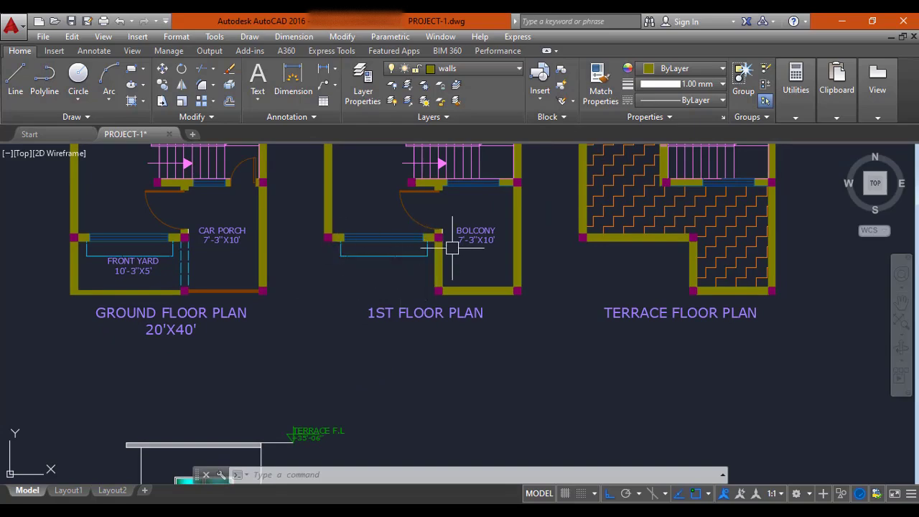
pyautogui.scroll(-2, 400, 283)
pyautogui.moveTo(328, 309); pyautogui.dragTo(352, 182, button='middle')
pyautogui.scroll(2, 255, 333)
pyautogui.moveTo(256, 369); pyautogui.dragTo(291, 297, button='middle')
pyautogui.scroll(2, 254, 293)
pyautogui.scroll(-2, 228, 280)
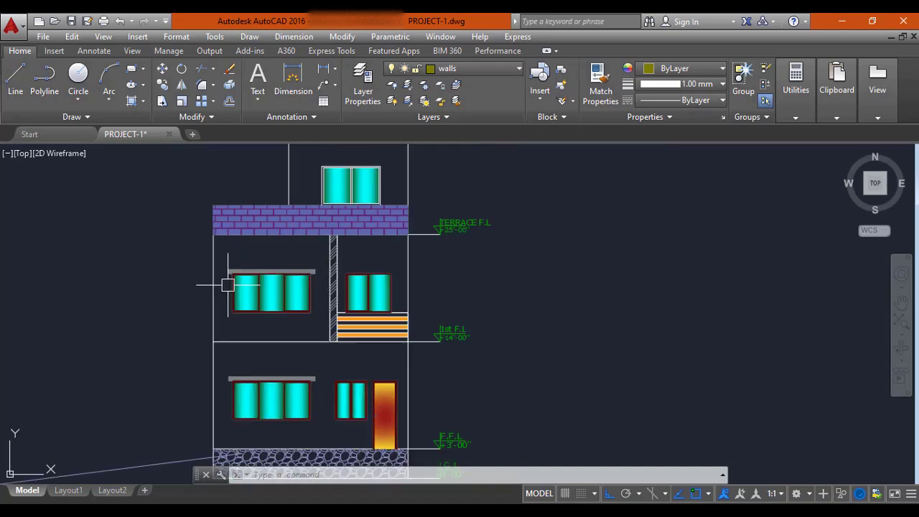
# Compare the balcony and its window on the first floor plan with the balcony window and railing in the front elevation.
pyautogui.scroll(-2, 439, 222)
pyautogui.moveTo(439, 222); pyautogui.dragTo(315, 370, button='middle')
pyautogui.scroll(-2, 361, 263)
pyautogui.scroll(4, 343, 298)
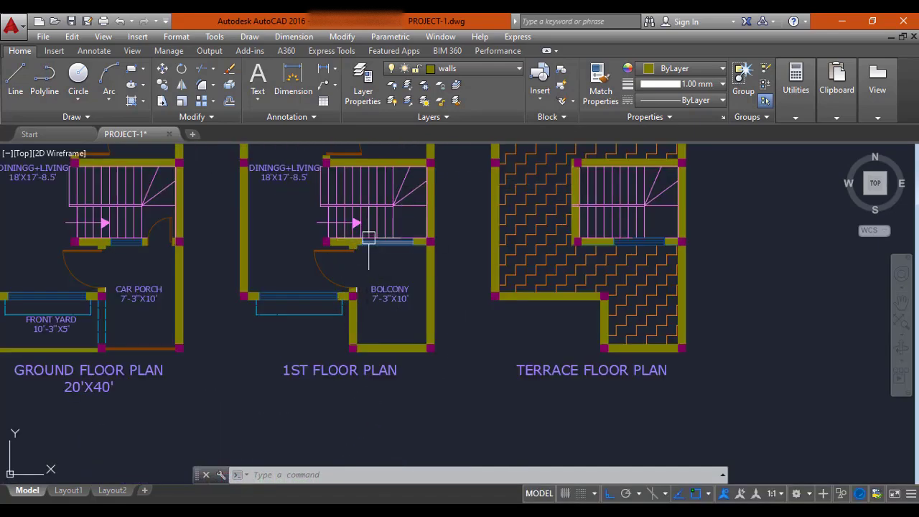
pyautogui.moveTo(280, 331); pyautogui.dragTo(331, 180, button='middle')
pyautogui.scroll(-2, 295, 314)
pyautogui.moveTo(295, 314); pyautogui.dragTo(334, 205, button='middle')
pyautogui.scroll(2, 273, 322)
pyautogui.scroll(-2, 267, 332)
pyautogui.moveTo(383, 272); pyautogui.dragTo(344, 400, button='middle')
pyautogui.scroll(2, 372, 240)
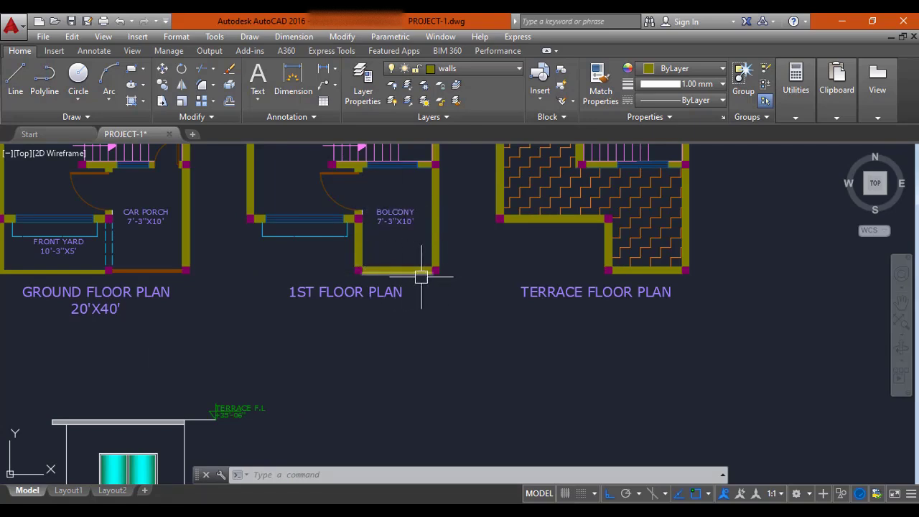
pyautogui.scroll(-2, 421, 272)
pyautogui.moveTo(380, 323); pyautogui.dragTo(342, 237, button='middle')
pyautogui.scroll(4, 253, 339)
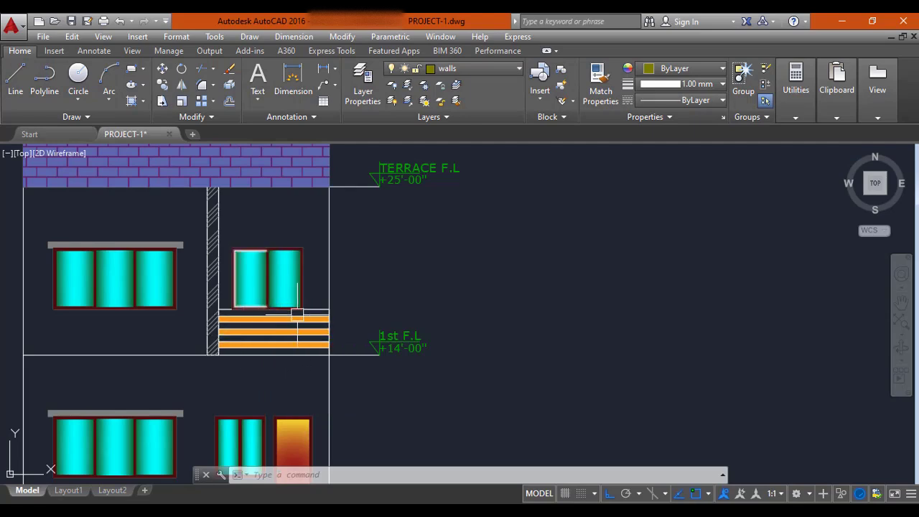
# Compare the stair room window and parapet on the terrace floor plan with the terrace level of the front elevation.
pyautogui.scroll(-5, 266, 263)
pyautogui.moveTo(414, 169); pyautogui.dragTo(353, 328, button='middle')
pyautogui.moveTo(257, 372); pyautogui.dragTo(281, 279, button='middle')
pyautogui.scroll(2, 243, 308)
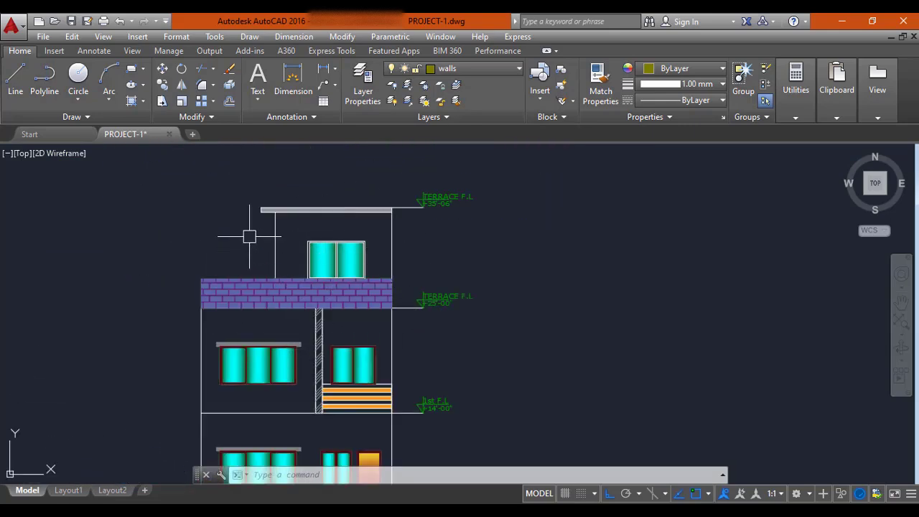
pyautogui.scroll(-2, 379, 215)
pyautogui.moveTo(469, 203); pyautogui.dragTo(377, 286, button='middle')
pyautogui.scroll(2, 461, 188)
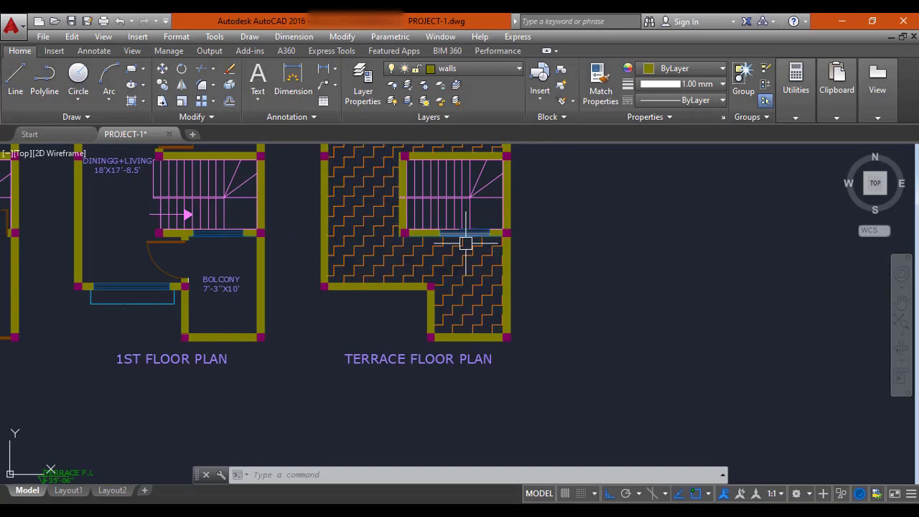
pyautogui.scroll(-2, 471, 235)
pyautogui.moveTo(175, 422); pyautogui.dragTo(260, 360, button='middle')
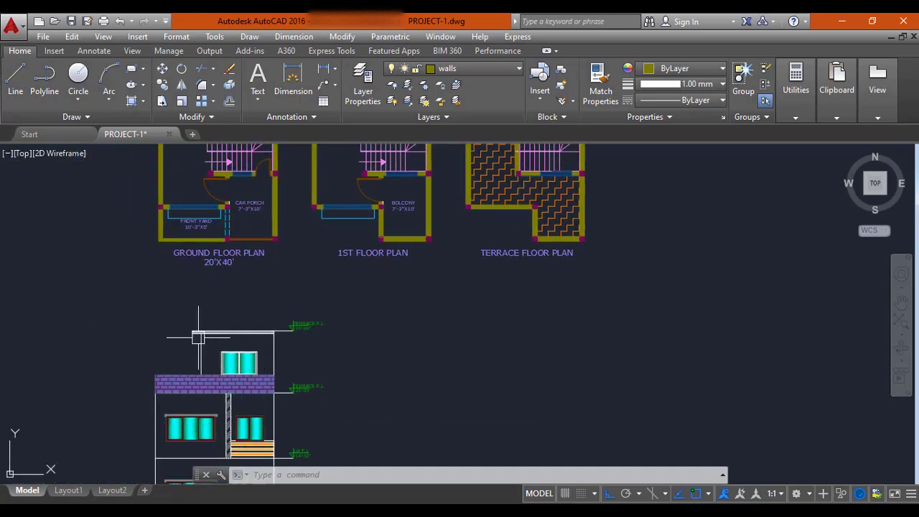
pyautogui.scroll(2, 199, 337)
pyautogui.moveTo(242, 408); pyautogui.dragTo(293, 302, button='middle')
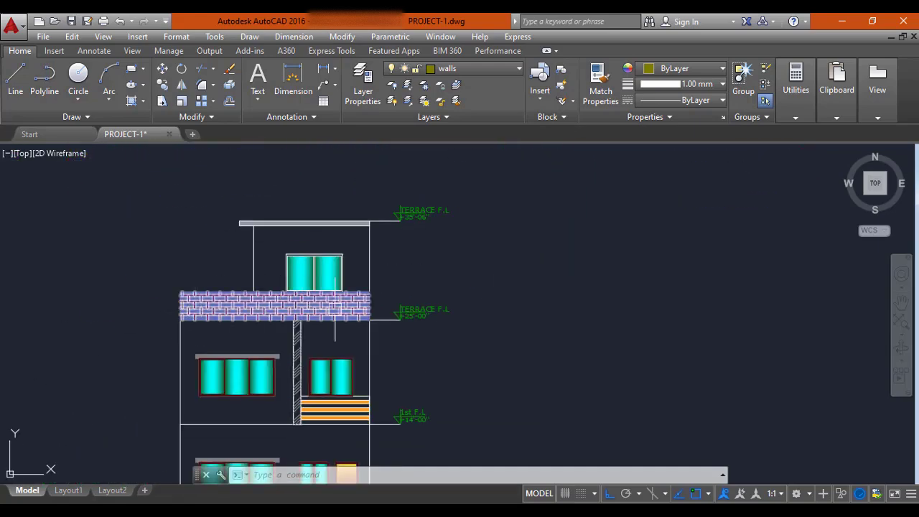
# Examine the stone plinth and the F.F.L and G.L level marks at the base of the front elevation.
pyautogui.scroll(-2, 323, 315)
pyautogui.moveTo(303, 325); pyautogui.dragTo(291, 220, button='middle')
pyautogui.moveTo(294, 263); pyautogui.dragTo(295, 307, button='middle')
pyautogui.moveTo(298, 355); pyautogui.dragTo(300, 252, button='middle')
pyautogui.scroll(2, 293, 253)
pyautogui.scroll(2, 280, 334)
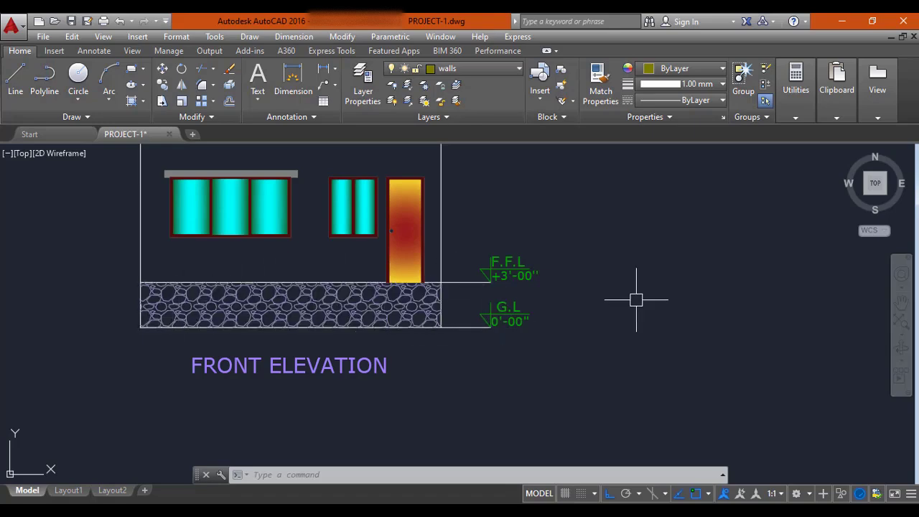
pyautogui.scroll(-4, 396, 334)
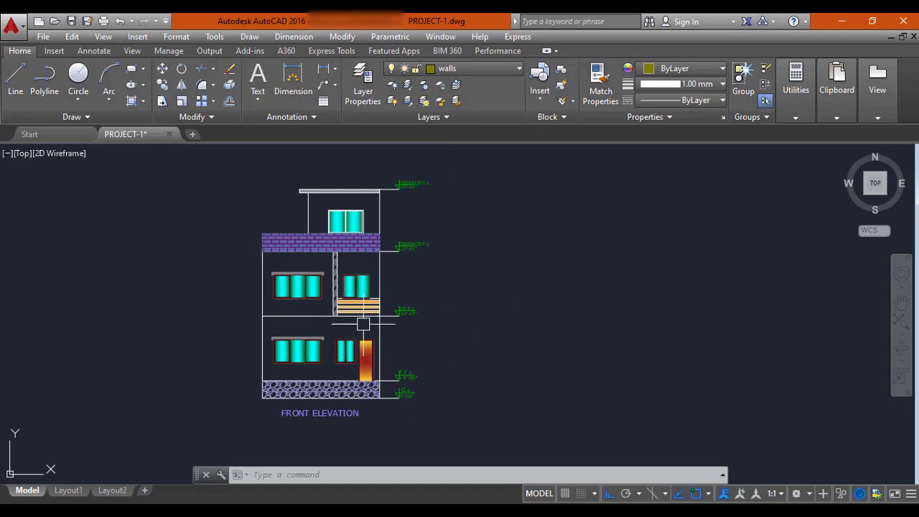
pyautogui.scroll(-3, 392, 296)
pyautogui.moveTo(436, 279); pyautogui.dragTo(332, 273, button='middle')
pyautogui.scroll(2, 327, 269)
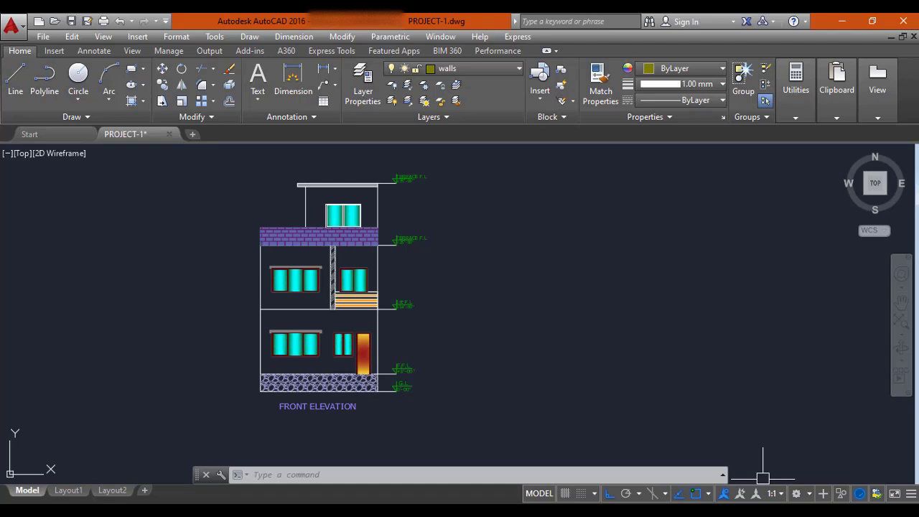
pyautogui.click(763, 513)
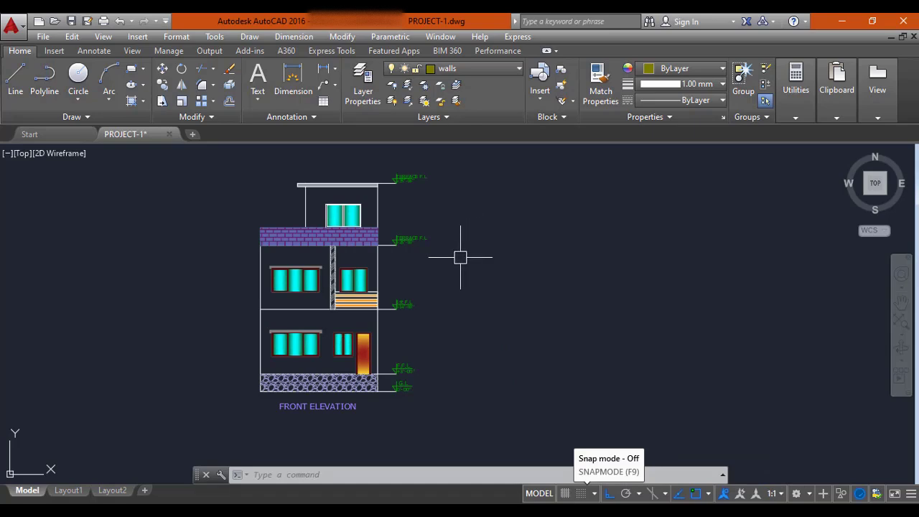
pyautogui.scroll(-2, 420, 265)
pyautogui.scroll(2, 376, 303)
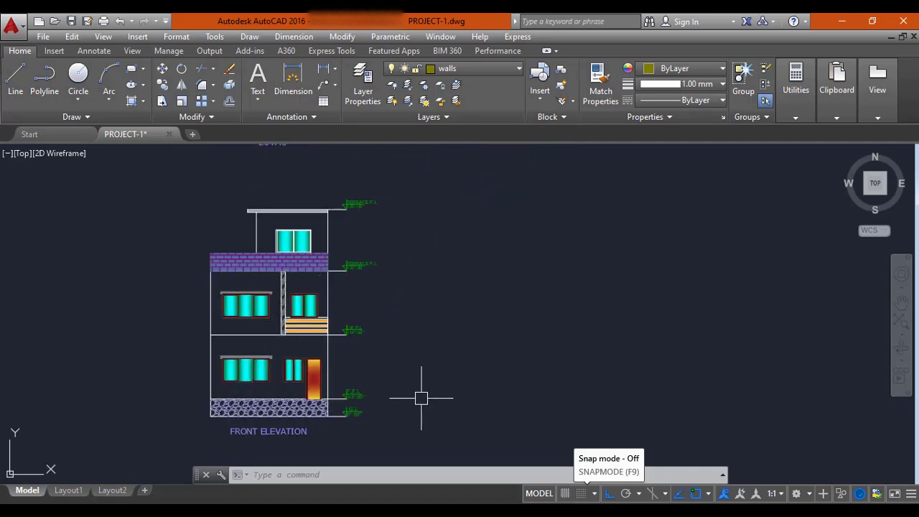
# Copy the whole front elevation, with its level marks and title, to the empty area left of the original.
pyautogui.click(455, 164)
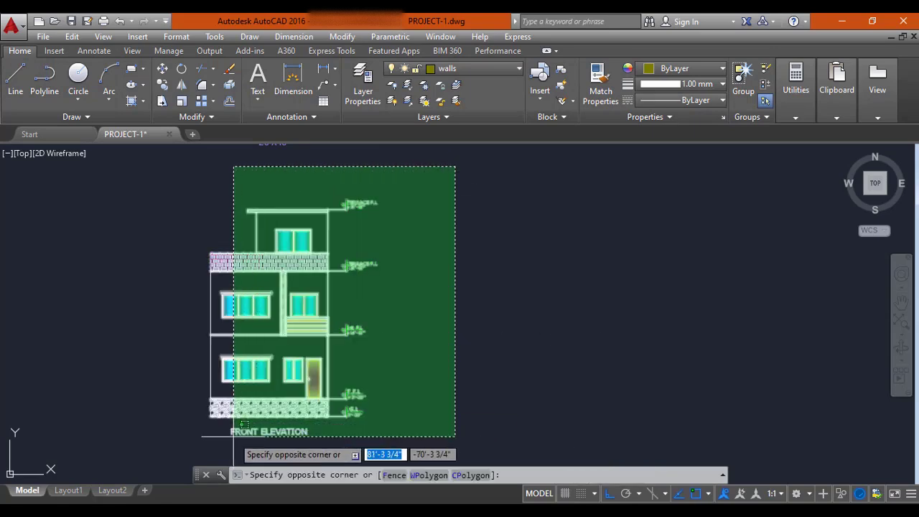
pyautogui.click(203, 441)
pyautogui.write('co')
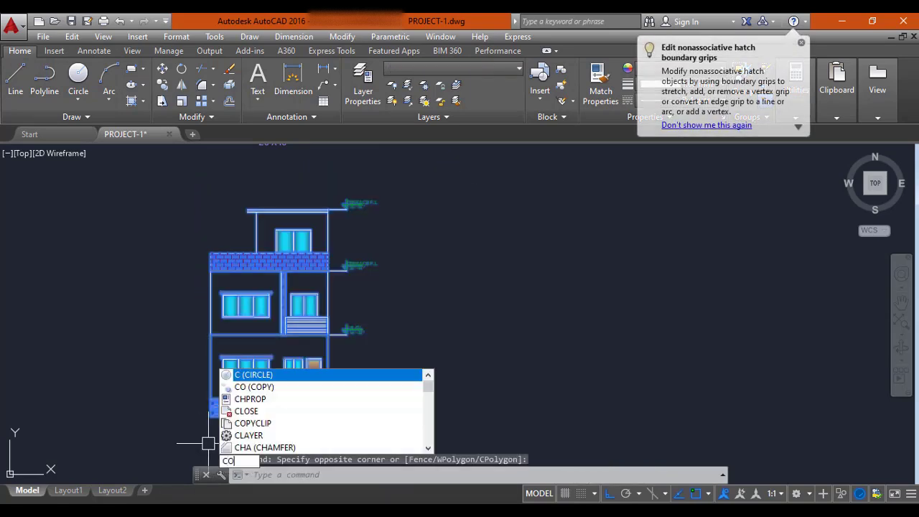
pyautogui.press('Return')
pyautogui.click(208, 423)
pyautogui.scroll(-3, 219, 423)
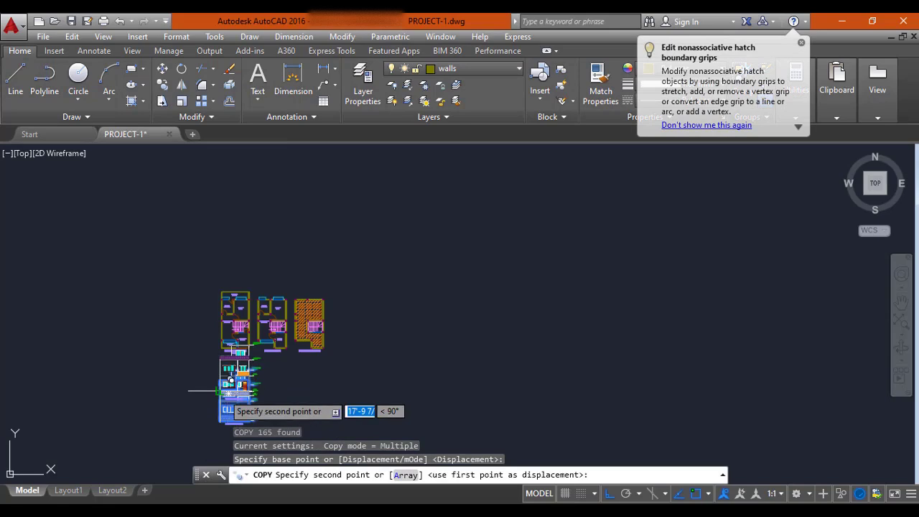
pyautogui.click(71, 358)
pyautogui.press('Escape')
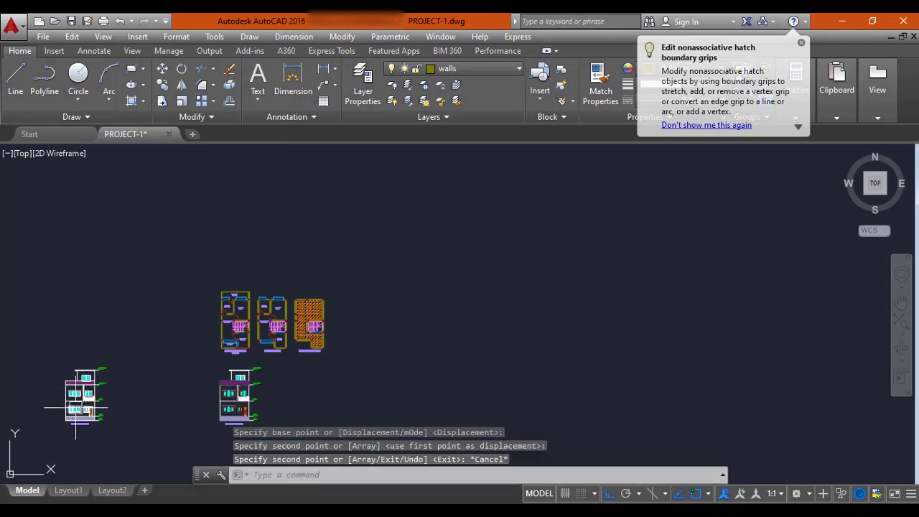
# Erase the original front elevation below the ground floor plan, with its level marks and title.
pyautogui.scroll(2, 221, 376)
pyautogui.moveTo(221, 376); pyautogui.dragTo(299, 238, button='middle')
pyautogui.click(361, 229)
pyautogui.click(225, 376)
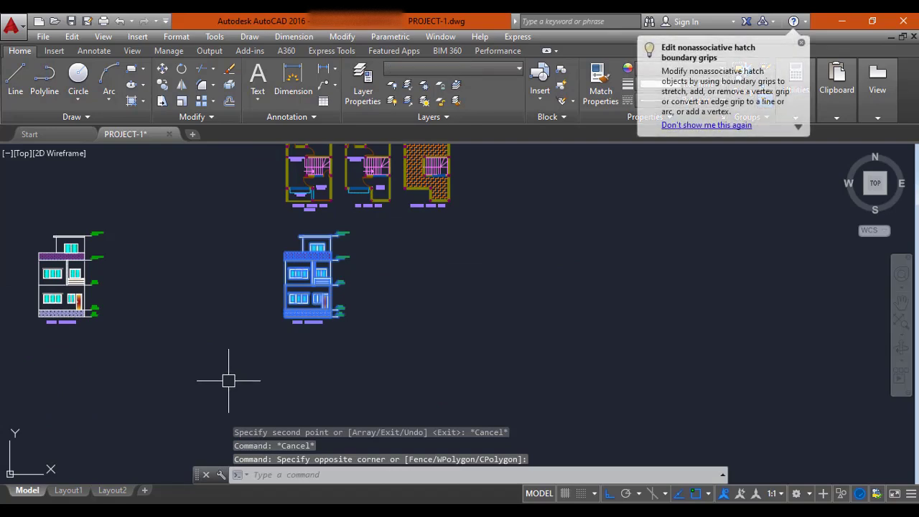
pyautogui.press('Return')
pyautogui.moveTo(283, 309); pyautogui.dragTo(310, 332, button='middle')
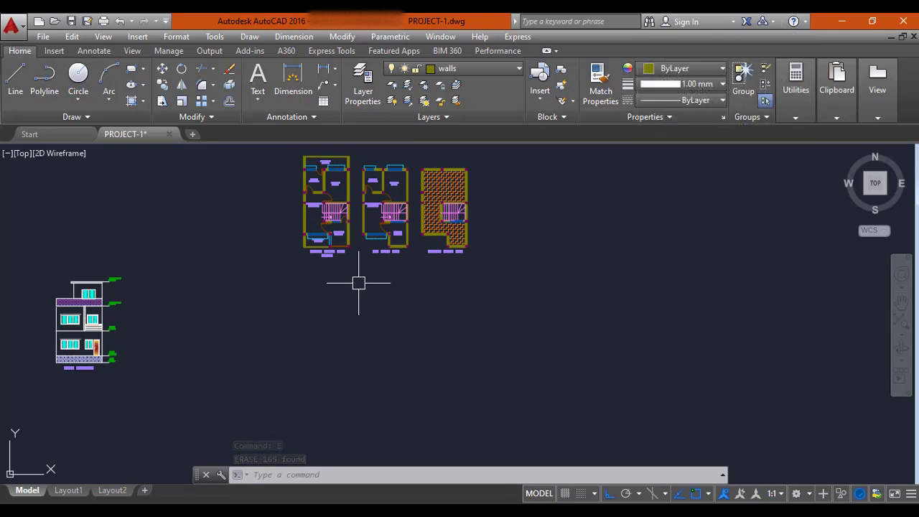
pyautogui.moveTo(335, 284); pyautogui.dragTo(335, 316, button='middle')
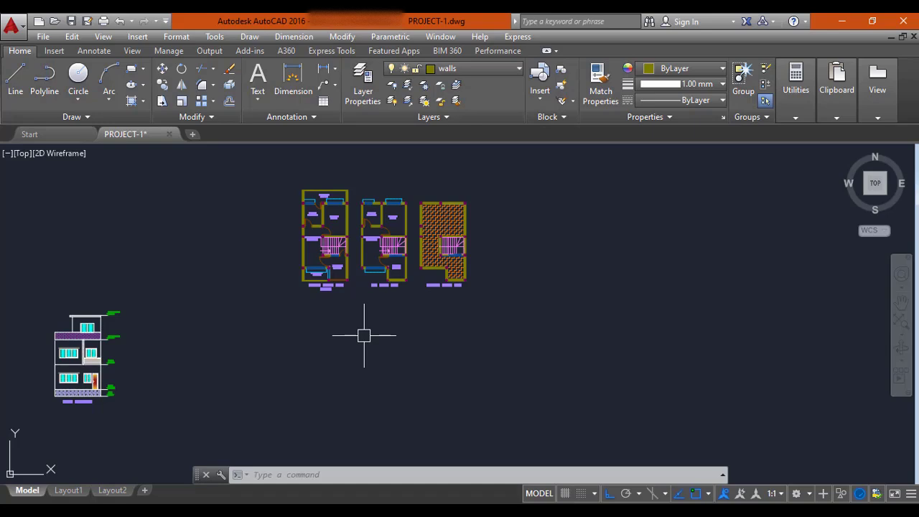
# Draw a vertical construction line (XLINE) in the empty area to the right of the terrace floor plan.
pyautogui.press('Escape')
pyautogui.press('Escape')
pyautogui.moveTo(370, 341); pyautogui.dragTo(339, 345, button='middle')
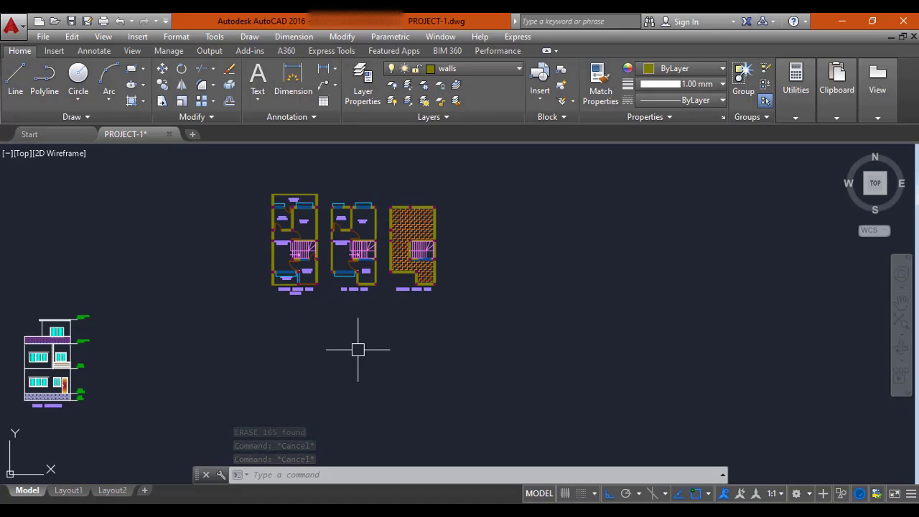
pyautogui.write('XL')
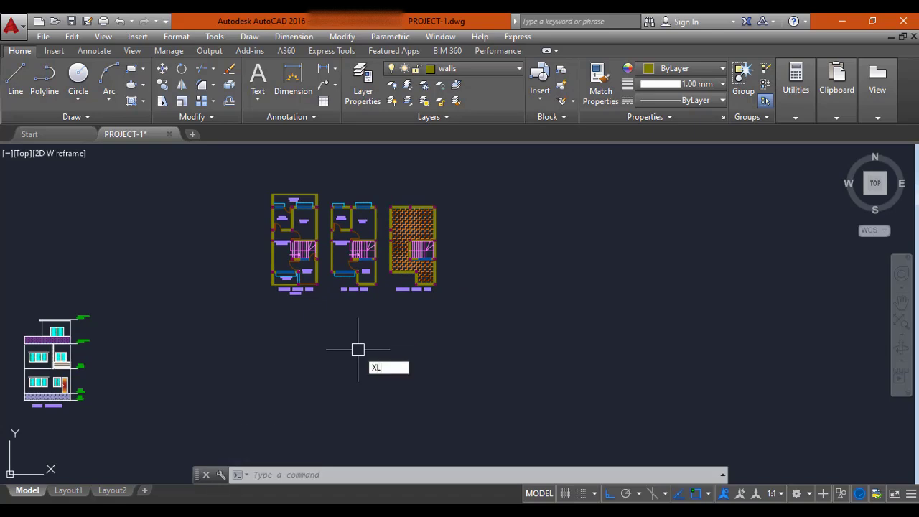
pyautogui.press('Return')
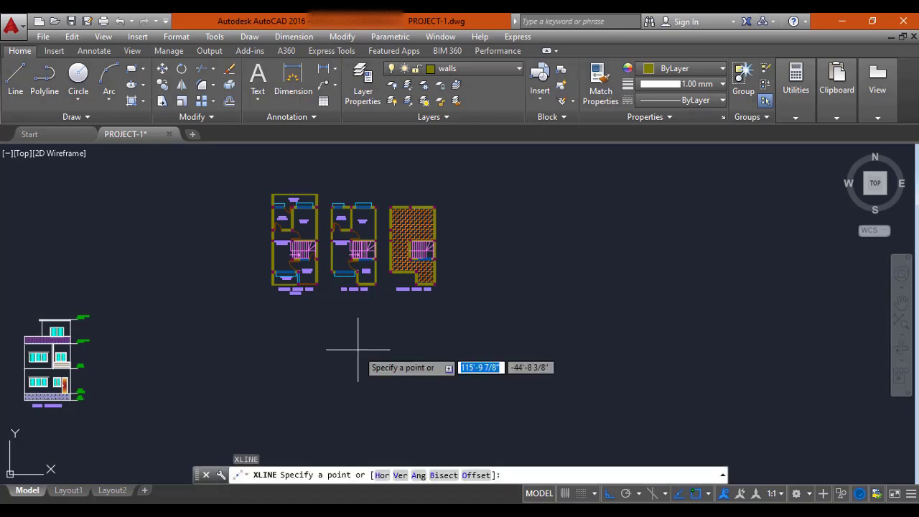
pyautogui.write('V')
pyautogui.press('Return')
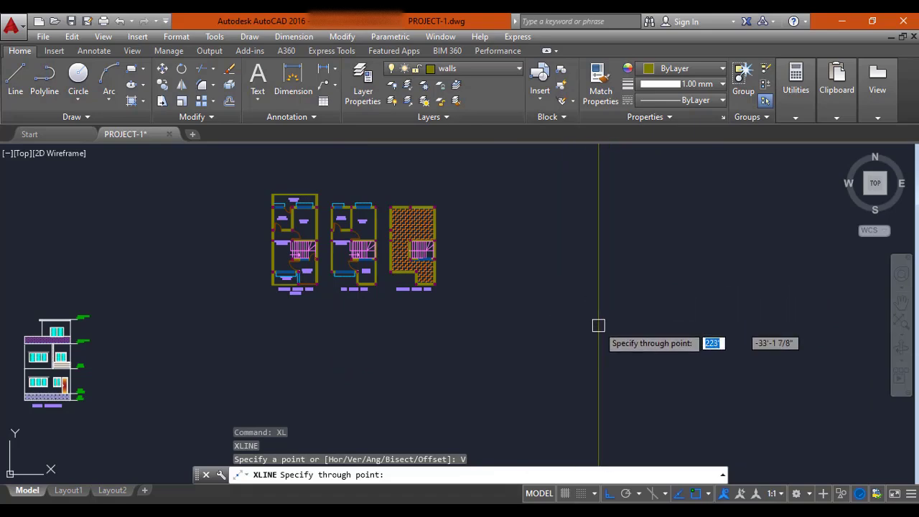
pyautogui.click(648, 322)
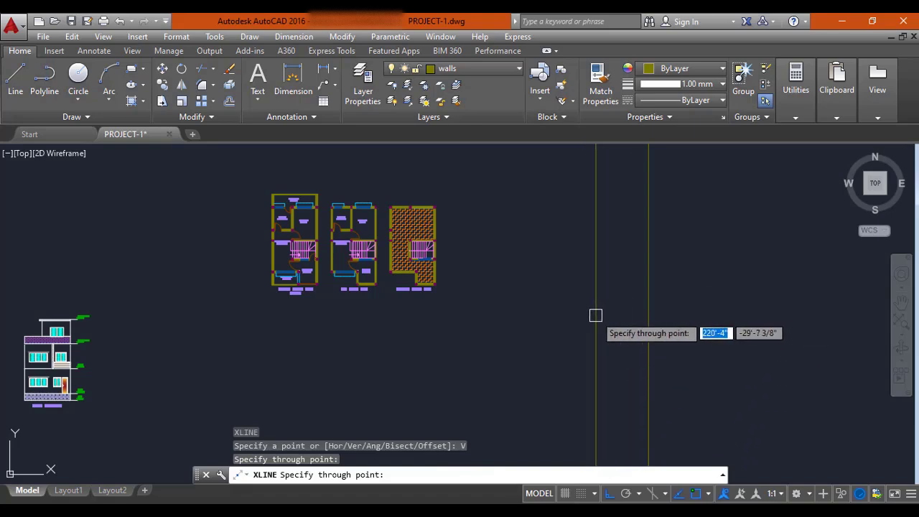
pyautogui.press('Escape')
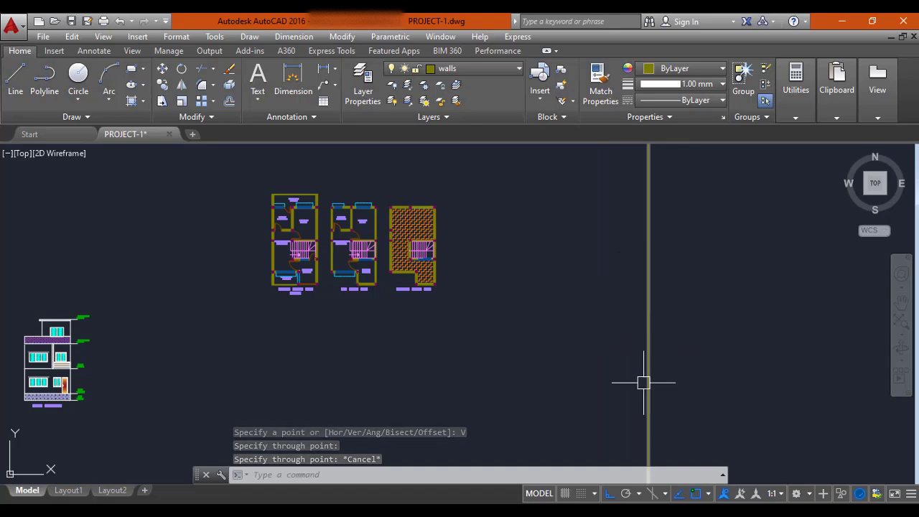
# Examine how far the vertical construction line extends beyond the drawings in both directions.
pyautogui.scroll(-4, 645, 427)
pyautogui.scroll(-4, 624, 343)
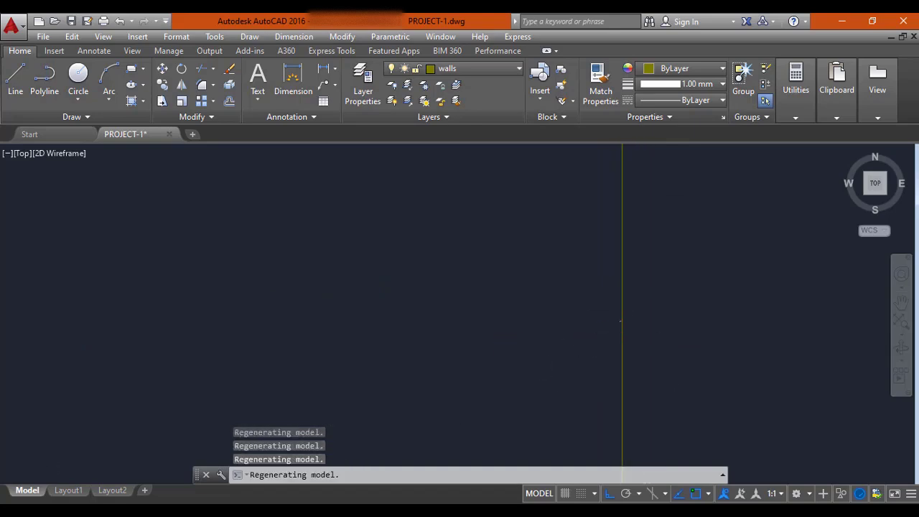
pyautogui.scroll(4, 625, 343)
pyautogui.moveTo(604, 415); pyautogui.dragTo(527, 247, button='middle')
pyautogui.scroll(3, 558, 308)
pyautogui.scroll(2, 567, 272)
pyautogui.scroll(-8, 572, 320)
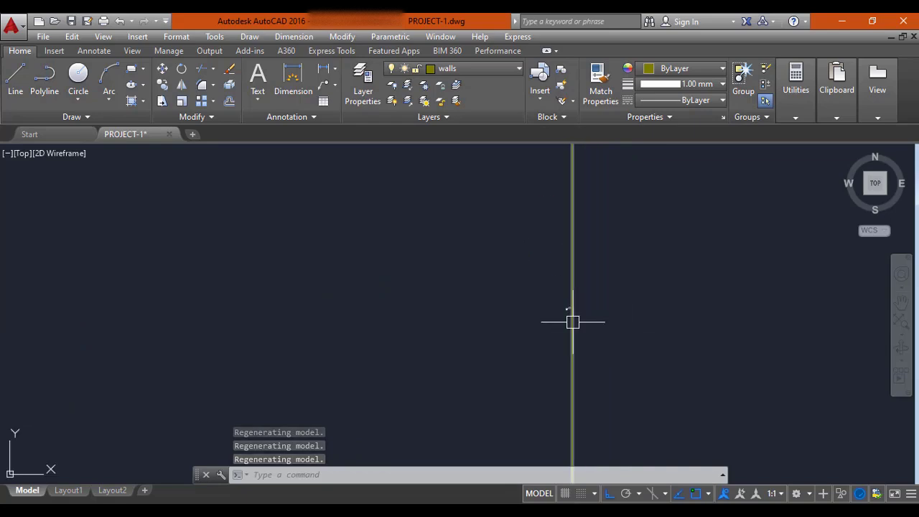
pyautogui.scroll(5, 573, 331)
pyautogui.moveTo(573, 331); pyautogui.dragTo(554, 309, button='middle')
pyautogui.moveTo(551, 255); pyautogui.dragTo(527, 352, button='middle')
pyautogui.scroll(4, 517, 170)
pyautogui.moveTo(504, 219); pyautogui.dragTo(512, 317, button='middle')
pyautogui.scroll(3, 520, 268)
pyautogui.scroll(3, 519, 269)
pyautogui.moveTo(520, 272); pyautogui.dragTo(524, 309, button='middle')
# Erase the vertical construction line to the right of the floor plans.
pyautogui.click(664, 298)
pyautogui.click(581, 335)
pyautogui.write('e')
pyautogui.press('Return')
pyautogui.press('Escape')
pyautogui.press('Escape')
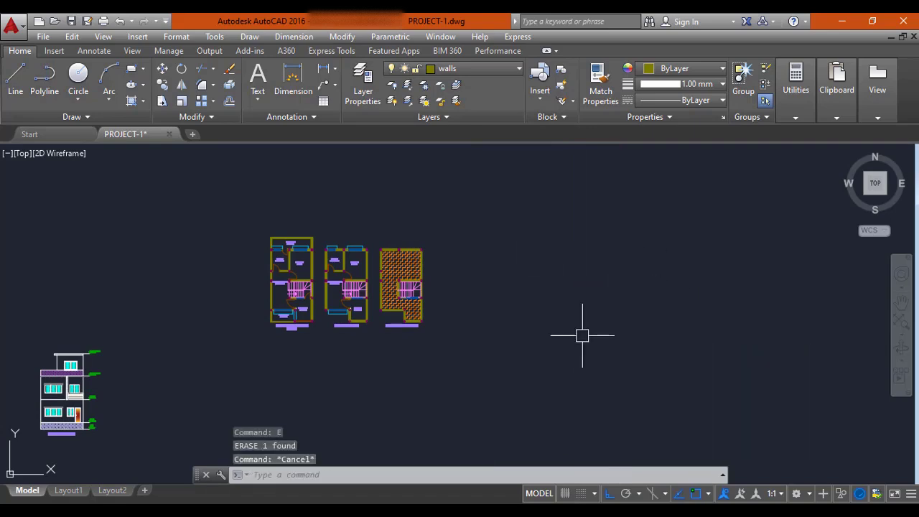
pyautogui.press('Escape')
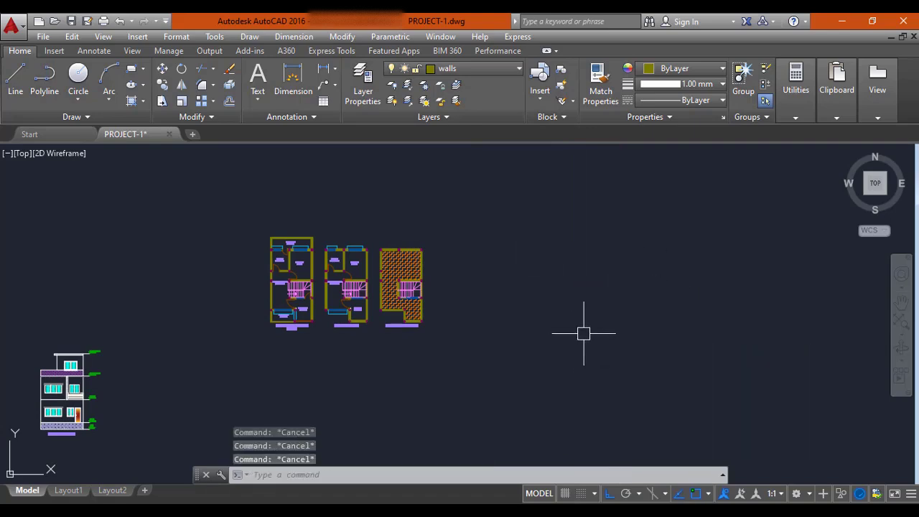
# Draw another vertical construction line with XLINE in the empty area beside the terrace floor plan.
pyautogui.write('x')
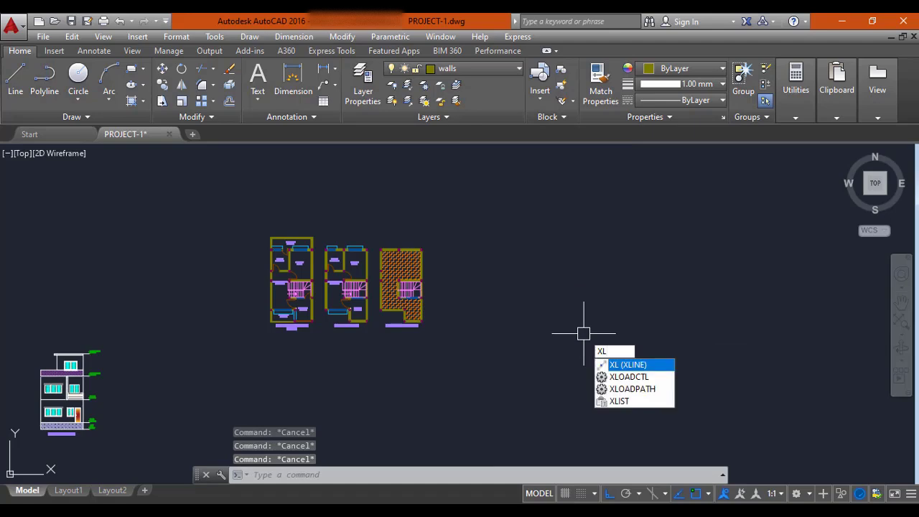
pyautogui.press('Return')
pyautogui.write('v')
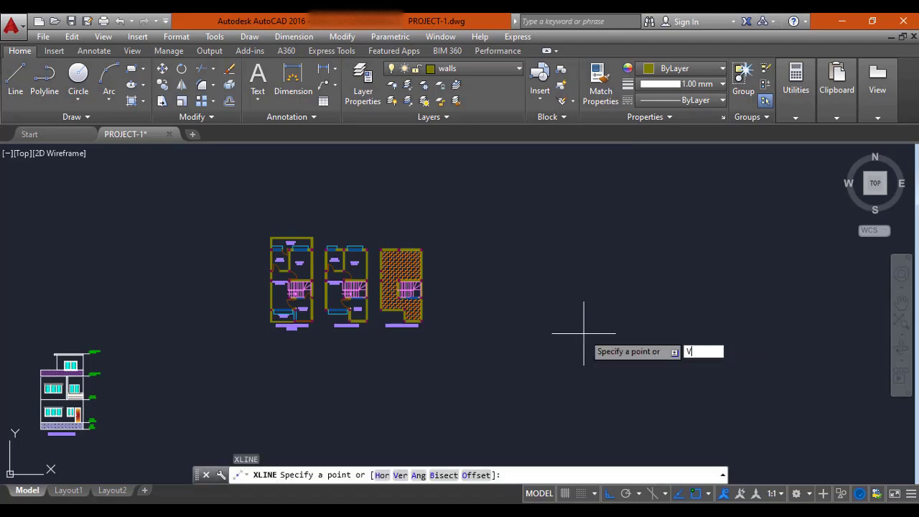
pyautogui.press('Return')
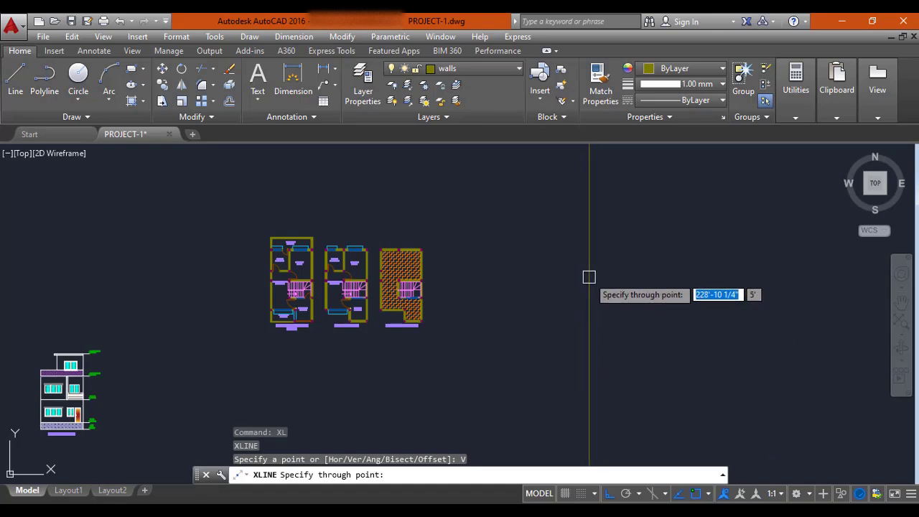
pyautogui.click(631, 296)
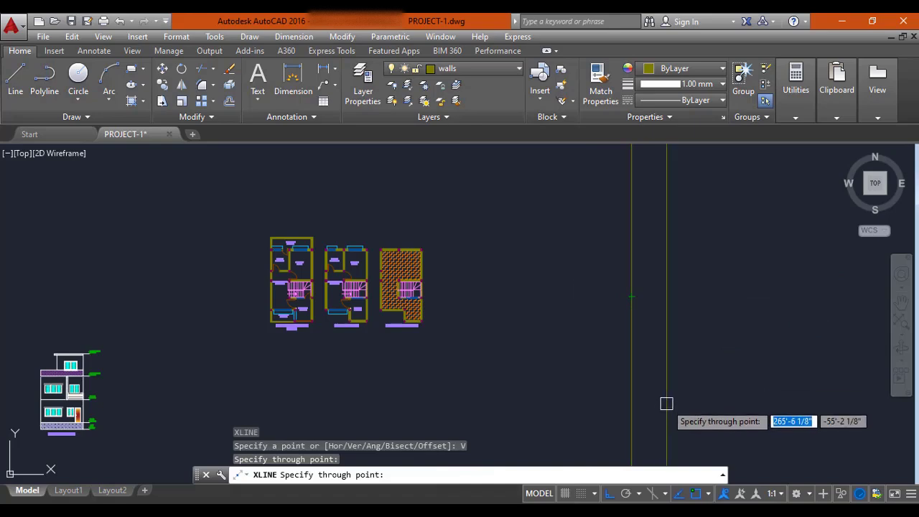
pyautogui.press('Escape')
# Draw several horizontal construction lines with XLINE at different heights, crossing the vertical one.
pyautogui.write('XL')
pyautogui.press('Return')
pyautogui.write('h')
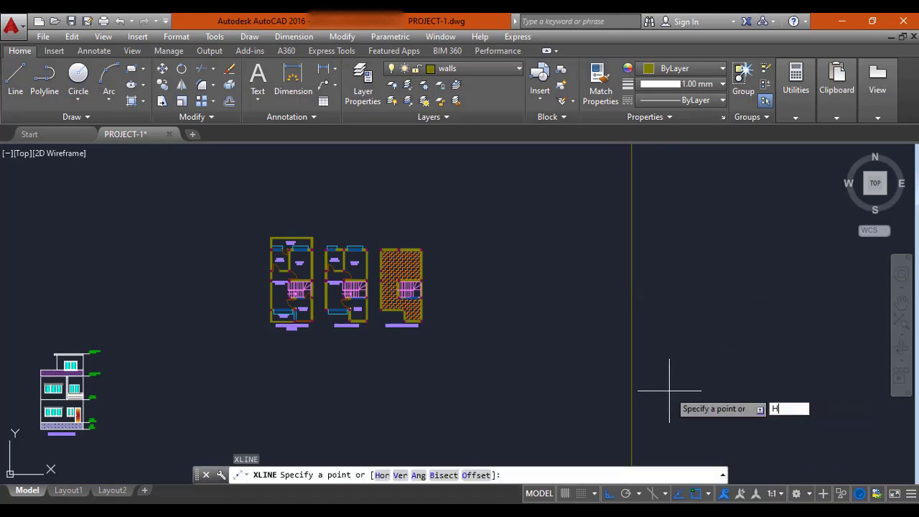
pyautogui.press('Return')
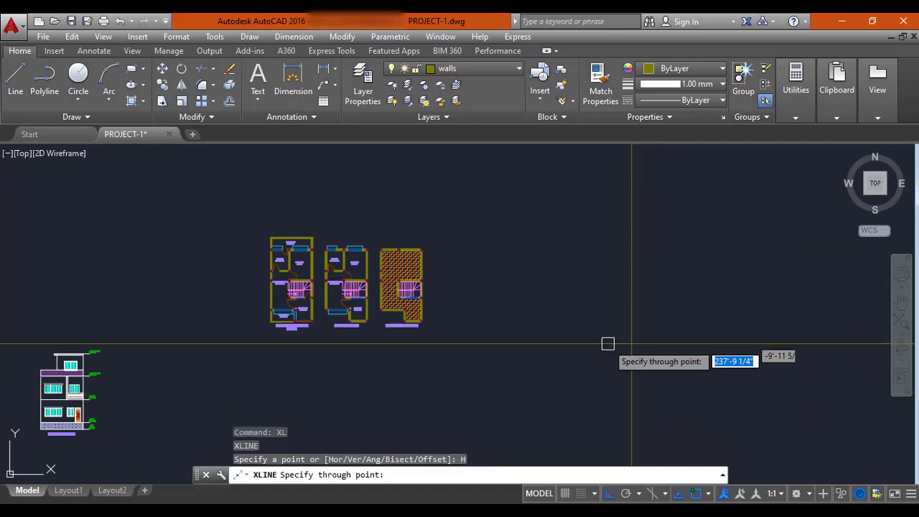
pyautogui.click(599, 380)
pyautogui.click(604, 264)
pyautogui.click(602, 211)
pyautogui.click(591, 336)
pyautogui.press('Escape')
# Erase all the horizontal and vertical construction lines.
pyautogui.click(747, 168)
pyautogui.click(554, 424)
pyautogui.write('E')
pyautogui.press('Return')
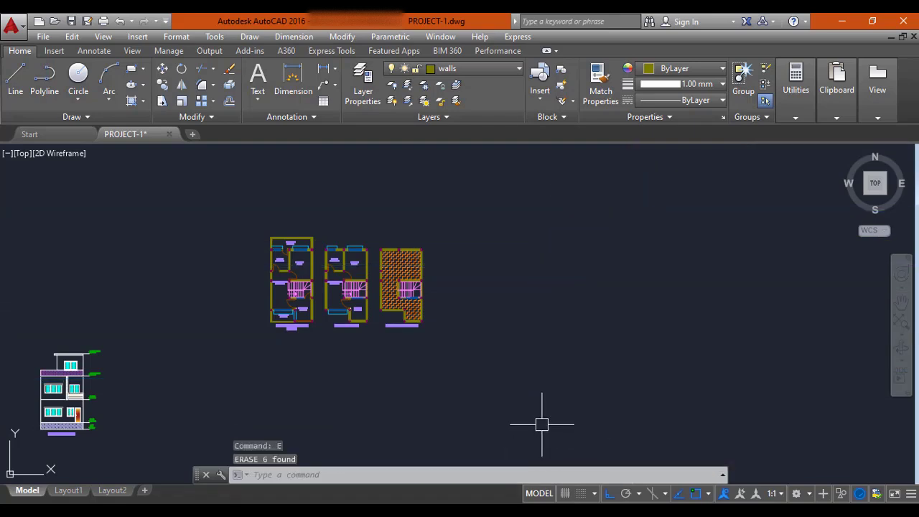
# Make layer 0 the current layer and look for the xl line layer among the existing layers.
pyautogui.click(466, 67)
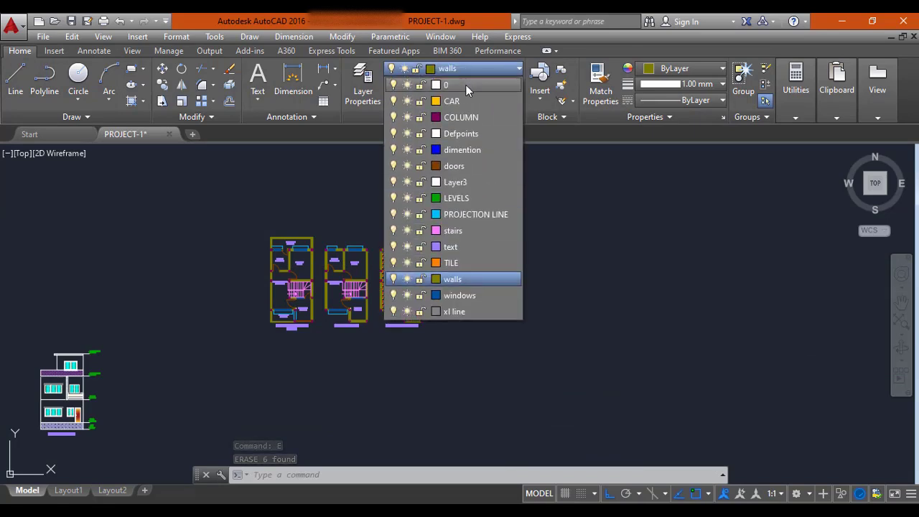
pyautogui.click(465, 84)
pyautogui.click(445, 67)
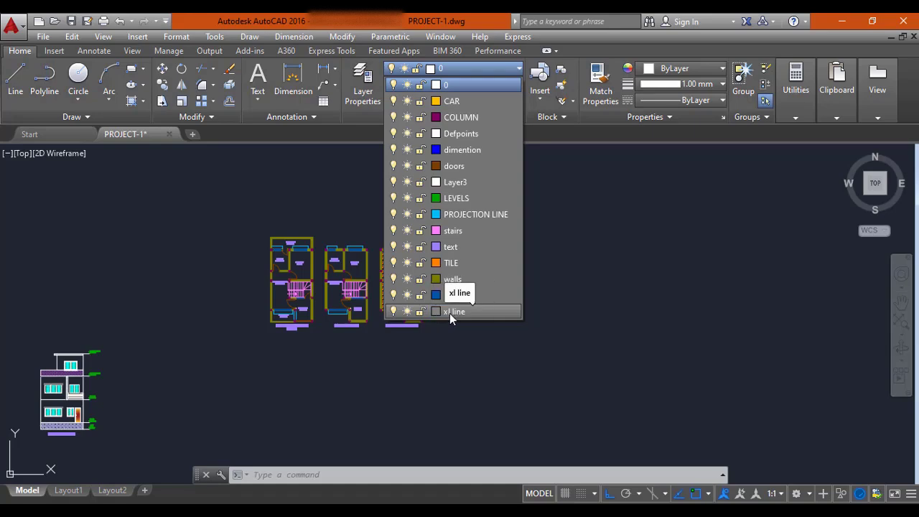
pyautogui.press('Escape')
# Make xl line the current layer.
pyautogui.moveTo(333, 321)
pyautogui.mouseDown(button='middle')
pyautogui.moveTo(382, 316)
pyautogui.moveTo(380, 278)
pyautogui.moveTo(378, 293)
pyautogui.mouseUp(button='middle')
pyautogui.scroll(4, 381, 306)
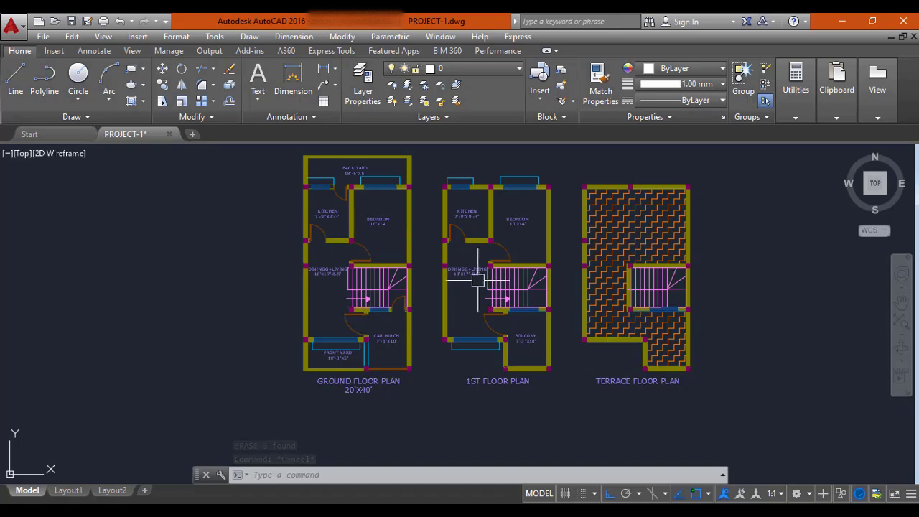
pyautogui.moveTo(375, 270)
pyautogui.mouseDown(button='middle')
pyautogui.moveTo(374, 248)
pyautogui.moveTo(372, 275)
pyautogui.mouseUp(button='middle')
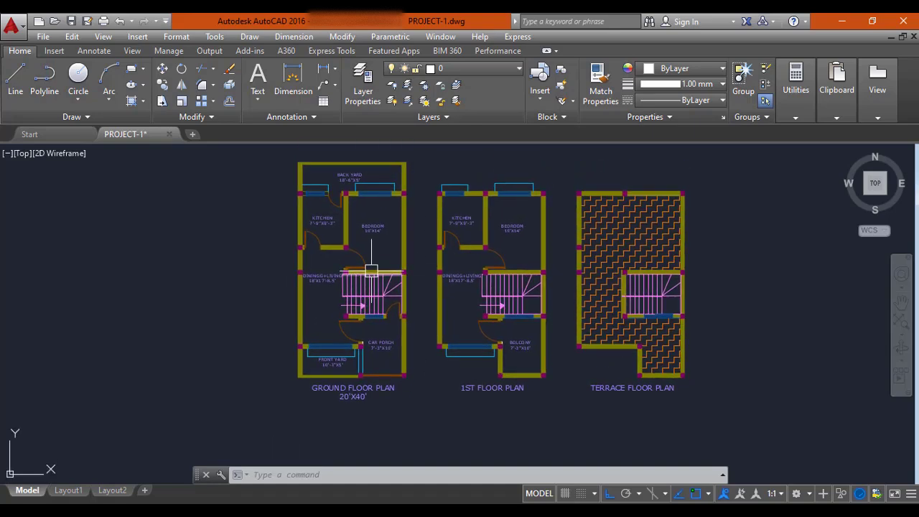
pyautogui.click(485, 66)
pyautogui.click(459, 311)
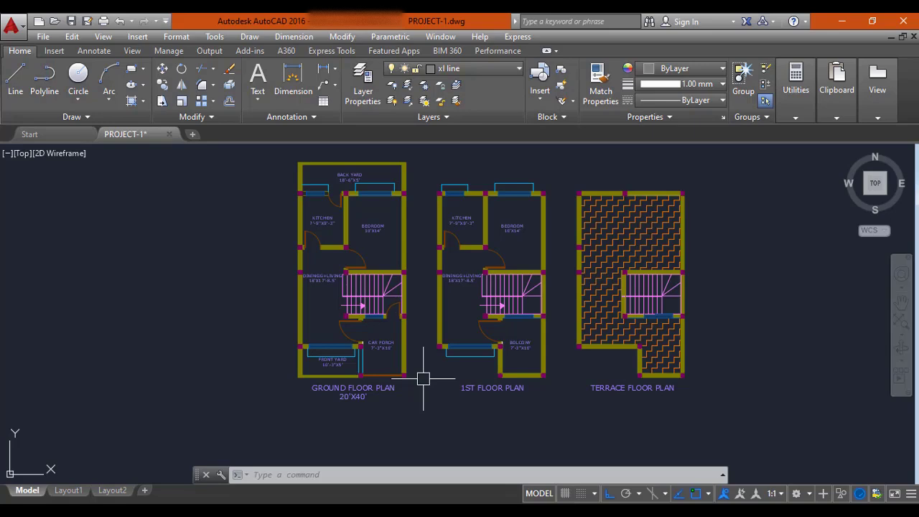
# Draw vertical construction lines with XLINE through the two outer front corners of the ground floor plan.
pyautogui.write('L')
pyautogui.press('Return')
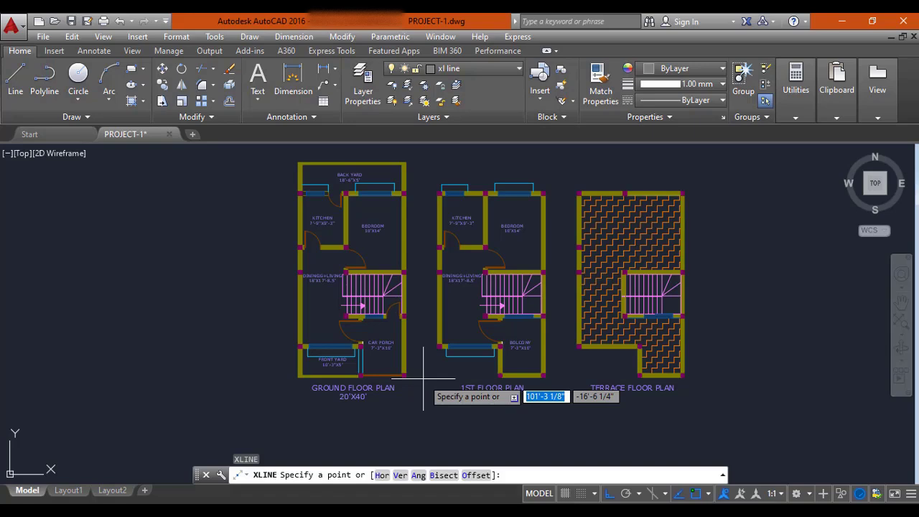
pyautogui.write('V')
pyautogui.press('Return')
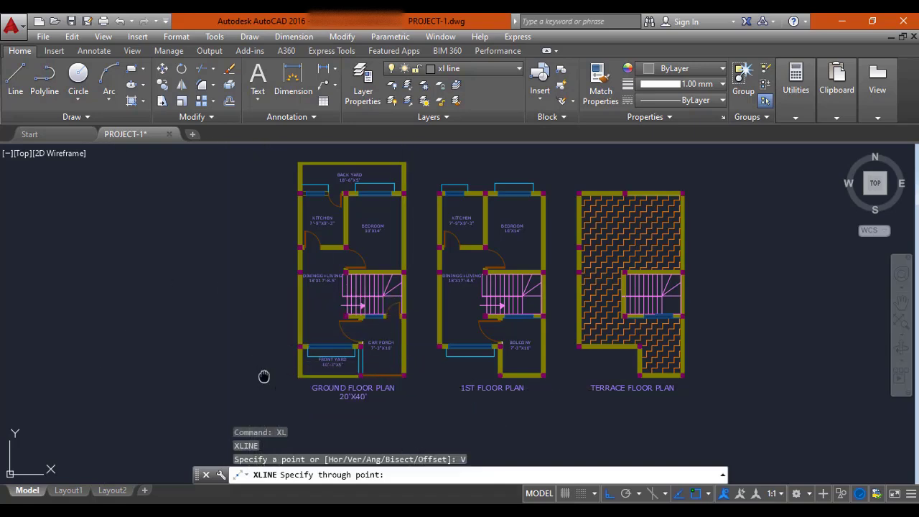
pyautogui.moveTo(265, 375); pyautogui.dragTo(264, 353, button='middle')
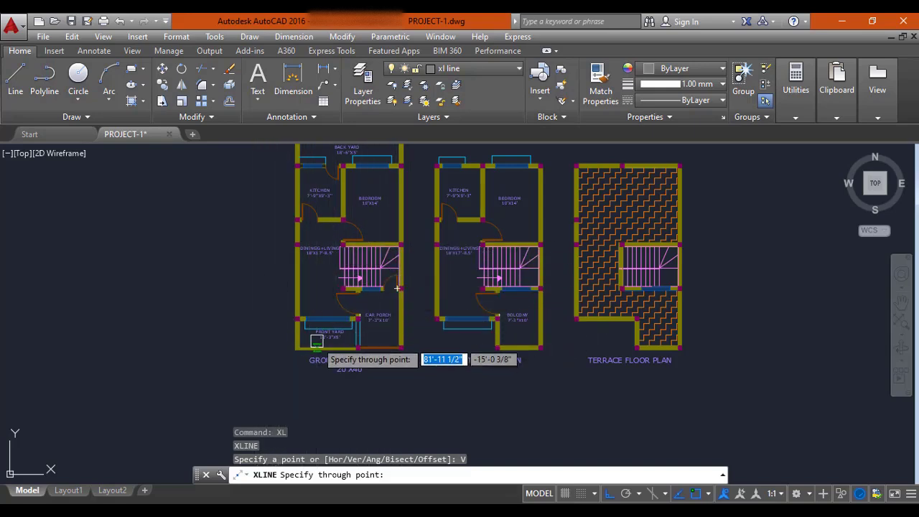
pyautogui.moveTo(316, 341); pyautogui.dragTo(307, 304, button='middle')
pyautogui.scroll(6, 287, 323)
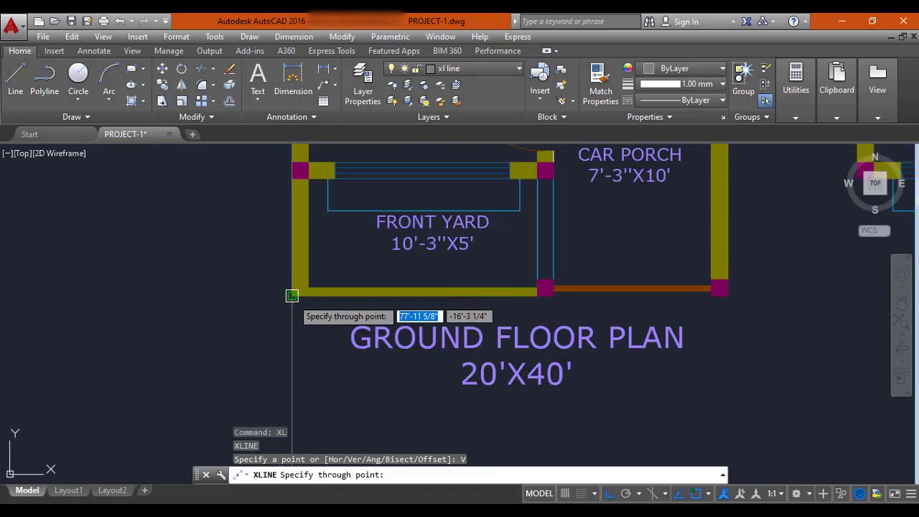
pyautogui.click(292, 299)
pyautogui.moveTo(750, 319); pyautogui.dragTo(419, 324, button='middle')
pyautogui.scroll(5, 418, 323)
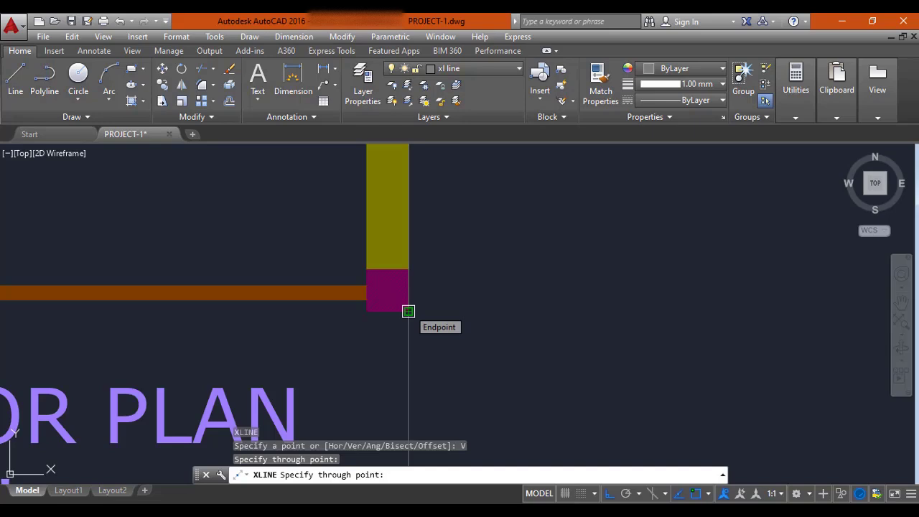
pyautogui.click(408, 311)
pyautogui.press('Escape')
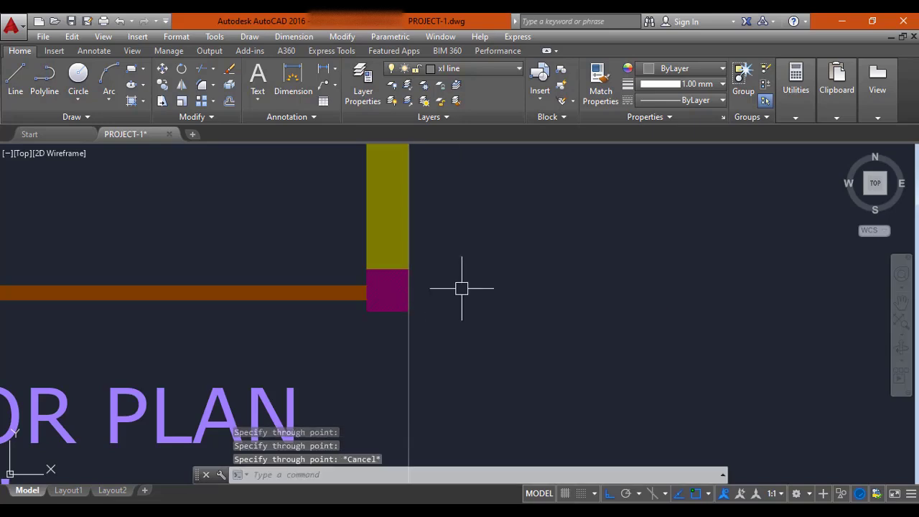
# Draw a horizontal line between the two vertical construction lines, some distance below the ground floor plan.
pyautogui.scroll(-5, 481, 284)
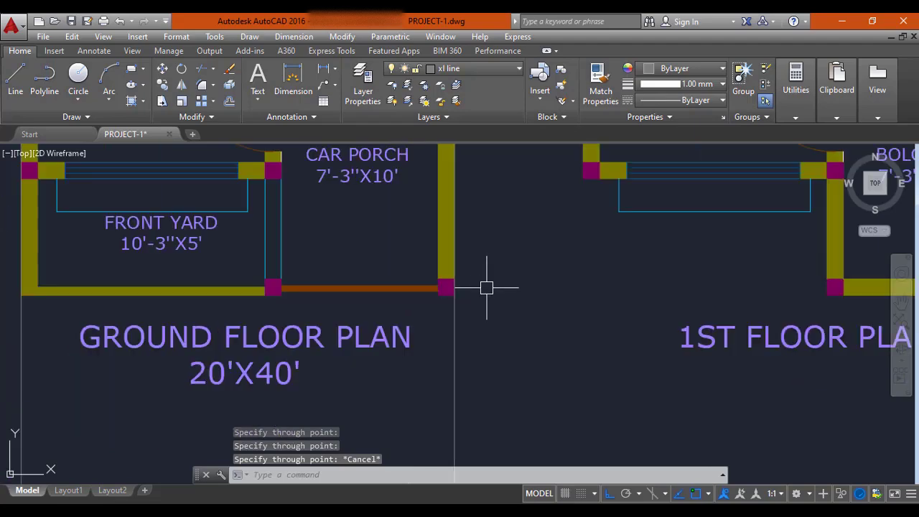
pyautogui.scroll(-6, 457, 341)
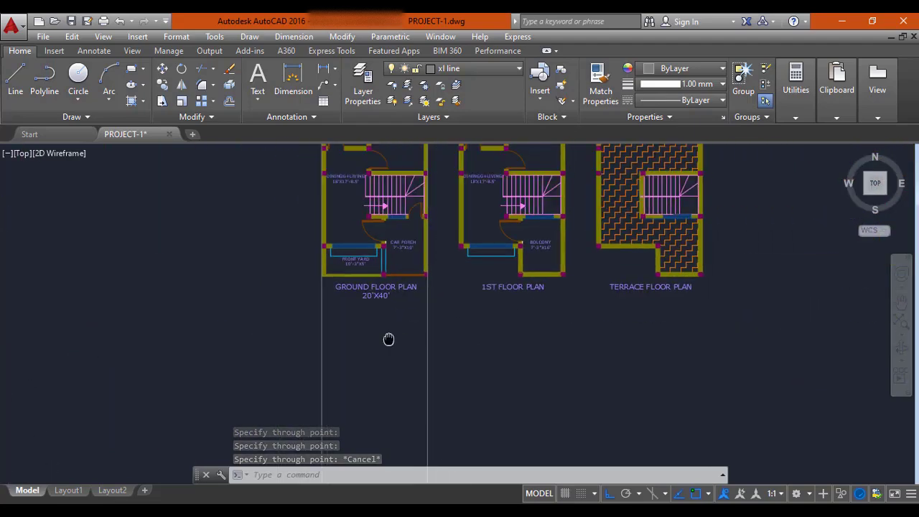
pyautogui.moveTo(359, 317); pyautogui.dragTo(370, 232, button='middle')
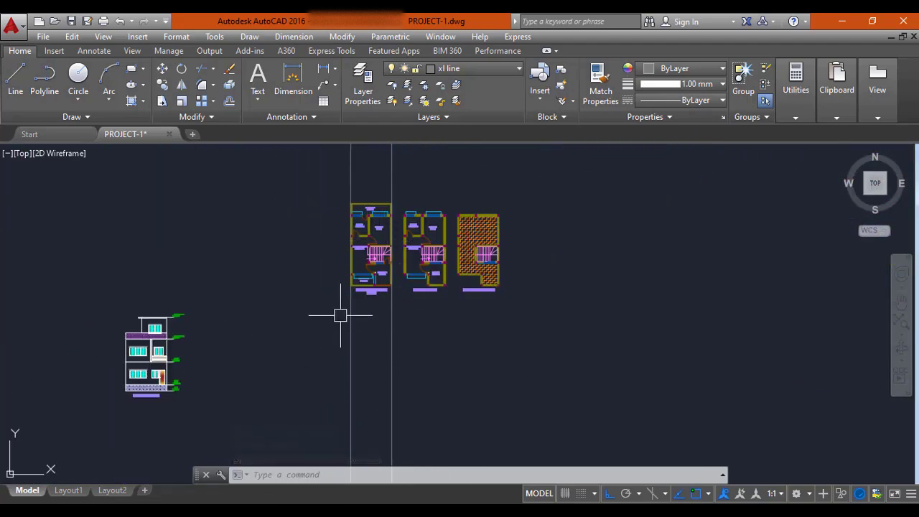
pyautogui.scroll(2, 361, 219)
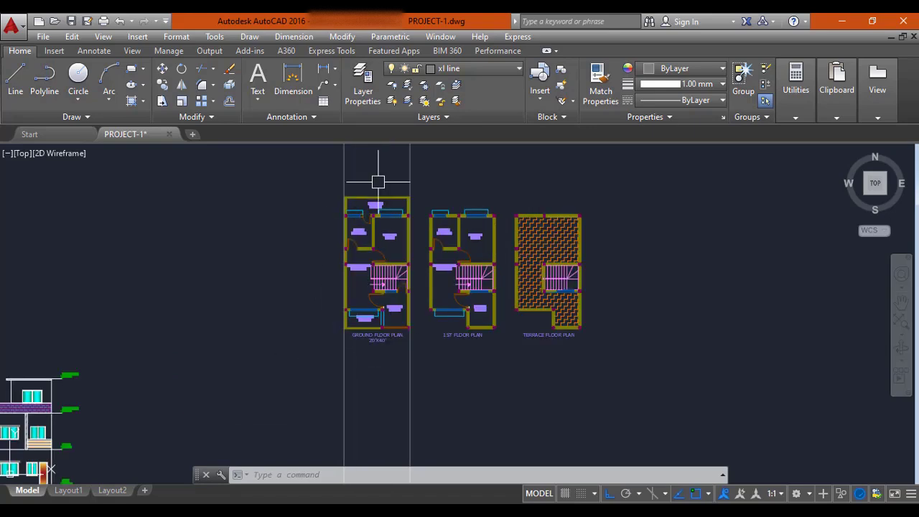
pyautogui.moveTo(369, 373); pyautogui.dragTo(370, 368, button='middle')
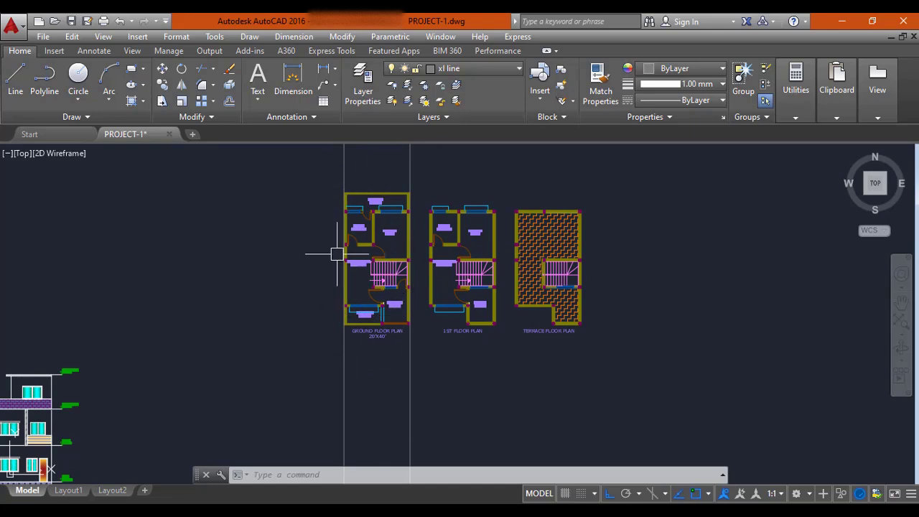
pyautogui.moveTo(403, 368); pyautogui.dragTo(386, 309, button='middle')
pyautogui.press('Escape')
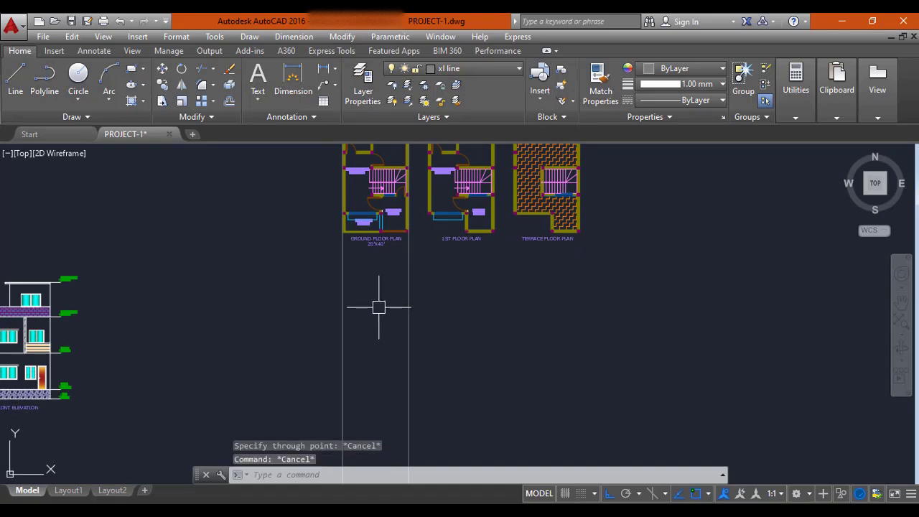
pyautogui.write('L')
pyautogui.press('Return')
pyautogui.moveTo(369, 353); pyautogui.dragTo(369, 288, button='middle')
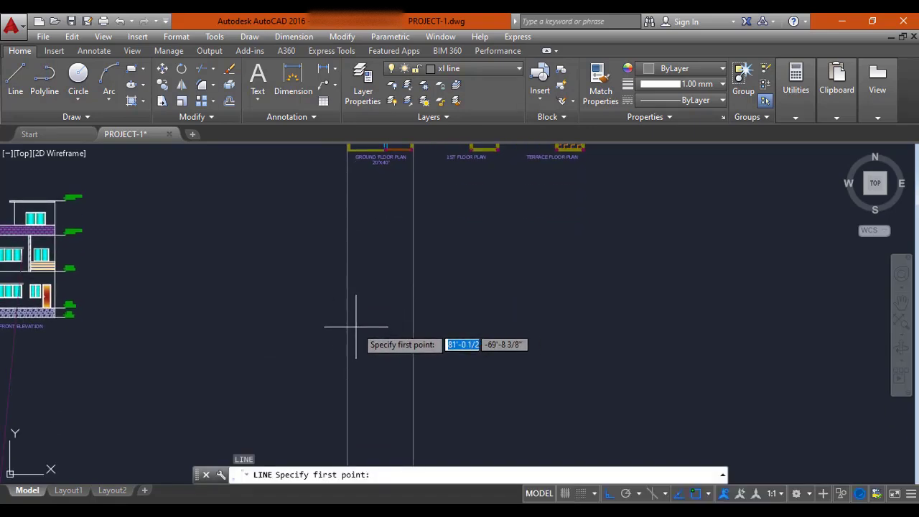
pyautogui.click(348, 288)
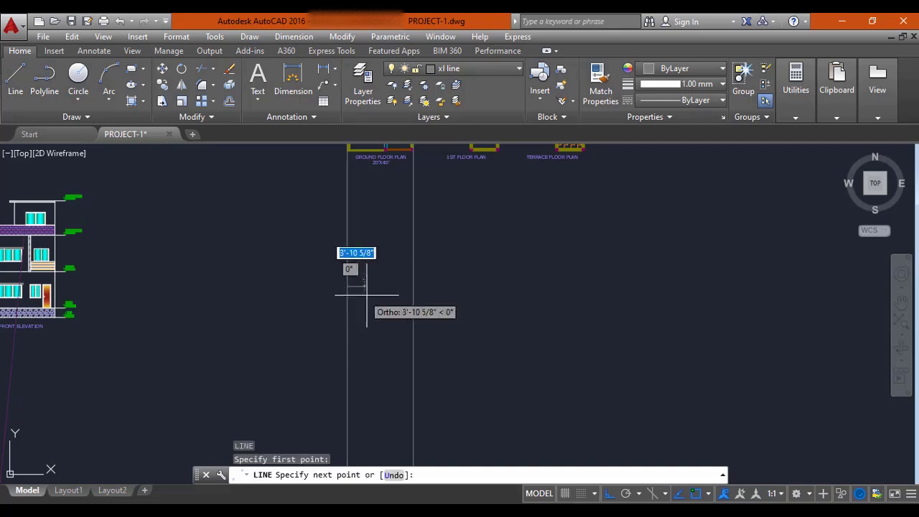
pyautogui.click(413, 287)
pyautogui.press('Escape')
# Trim both vertical construction lines where they extend below the horizontal base line.
pyautogui.moveTo(390, 324); pyautogui.dragTo(384, 308, button='middle')
pyautogui.scroll(2, 360, 264)
pyautogui.moveTo(367, 273); pyautogui.dragTo(363, 321, button='middle')
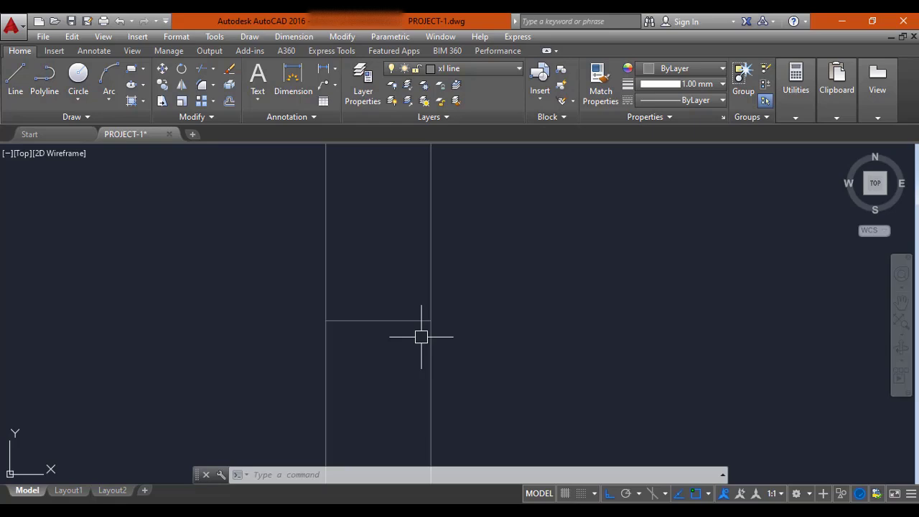
pyautogui.press('Escape')
pyautogui.press('Escape')
pyautogui.press('Escape')
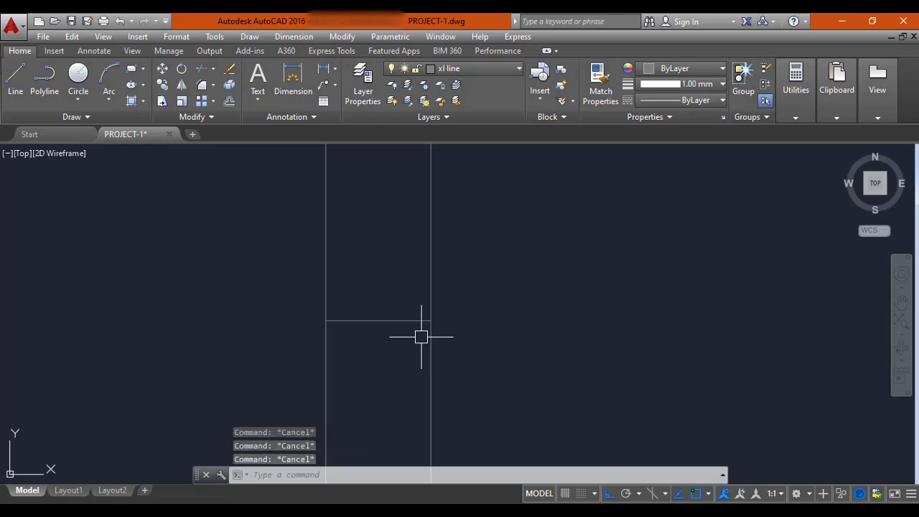
pyautogui.write('TR')
pyautogui.press('Return')
pyautogui.press('Return')
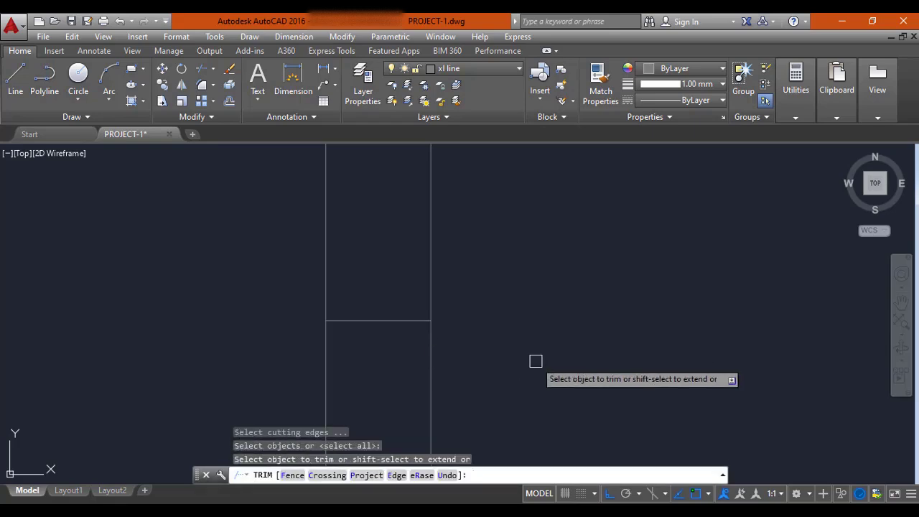
pyautogui.click(536, 361)
pyautogui.click(298, 406)
pyautogui.press('Escape')
# Examine the level marks on the reference front elevation, especially ground level (G.L) and finished floor level (F.F.L).
pyautogui.scroll(-4, 294, 312)
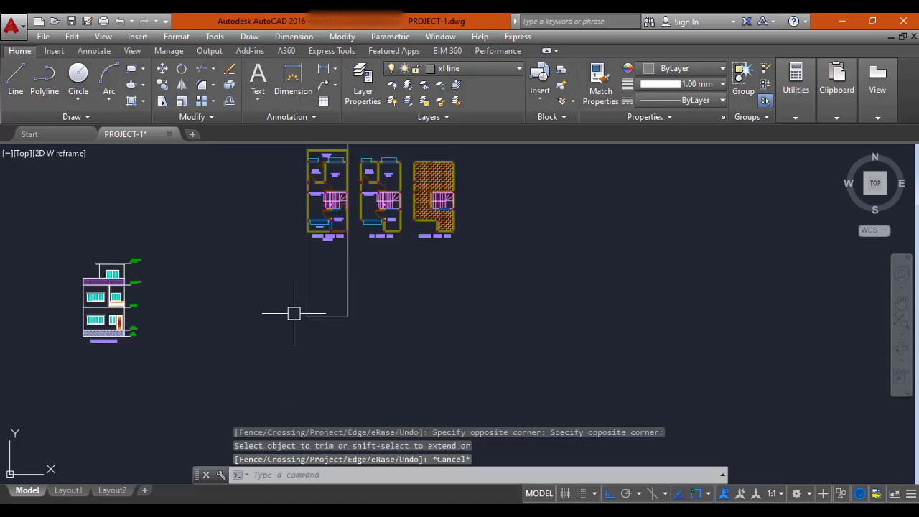
pyautogui.moveTo(309, 301); pyautogui.dragTo(312, 319, button='middle')
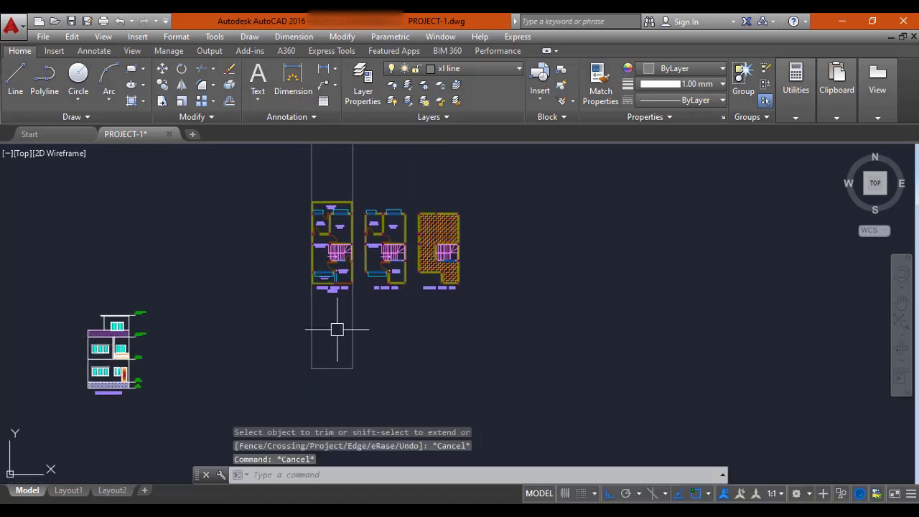
pyautogui.scroll(2, 328, 331)
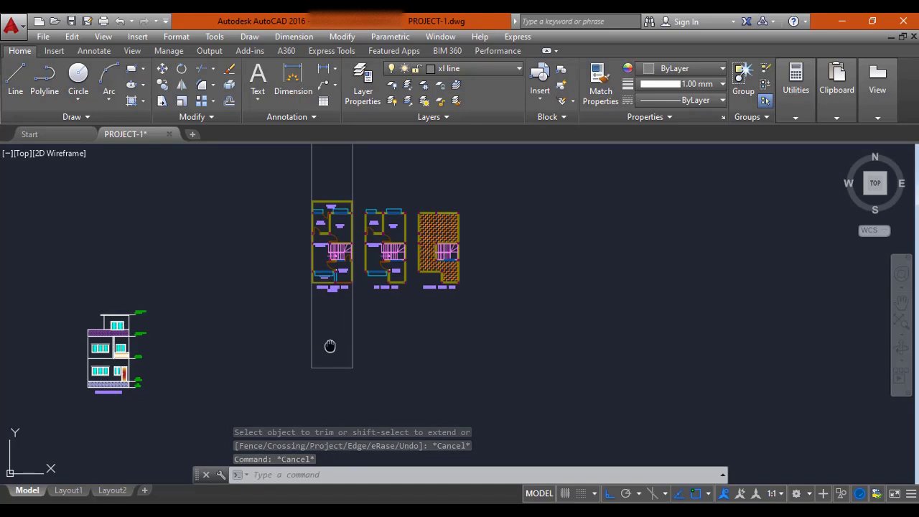
pyautogui.scroll(2, 328, 331)
pyautogui.moveTo(334, 286); pyautogui.dragTo(339, 230, button='middle')
pyautogui.moveTo(365, 266)
pyautogui.mouseDown(button='middle')
pyautogui.moveTo(366, 351)
pyautogui.moveTo(358, 280)
pyautogui.mouseUp(button='middle')
pyautogui.moveTo(365, 346); pyautogui.dragTo(378, 333, button='middle')
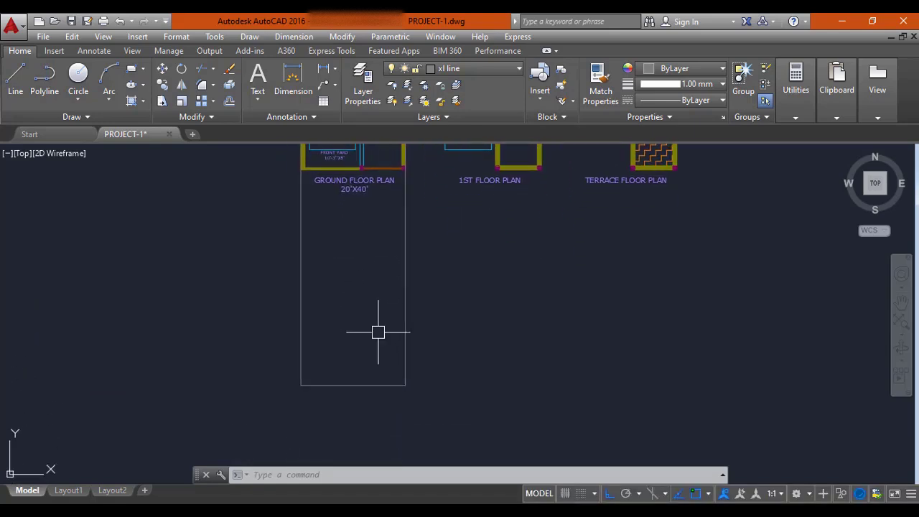
pyautogui.scroll(-4, 382, 328)
pyautogui.moveTo(173, 365); pyautogui.dragTo(295, 322, button='middle')
pyautogui.scroll(8, 291, 322)
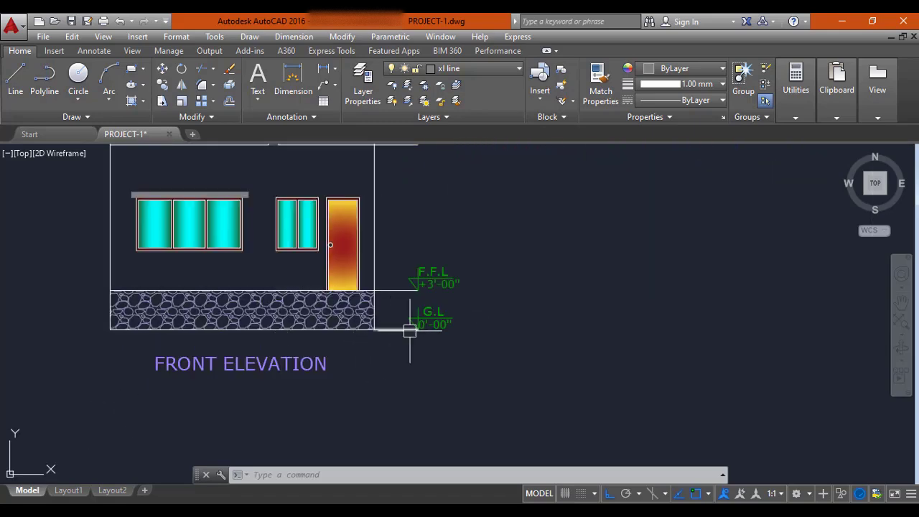
pyautogui.moveTo(445, 262); pyautogui.dragTo(390, 349, button='middle')
pyautogui.scroll(-3, 387, 256)
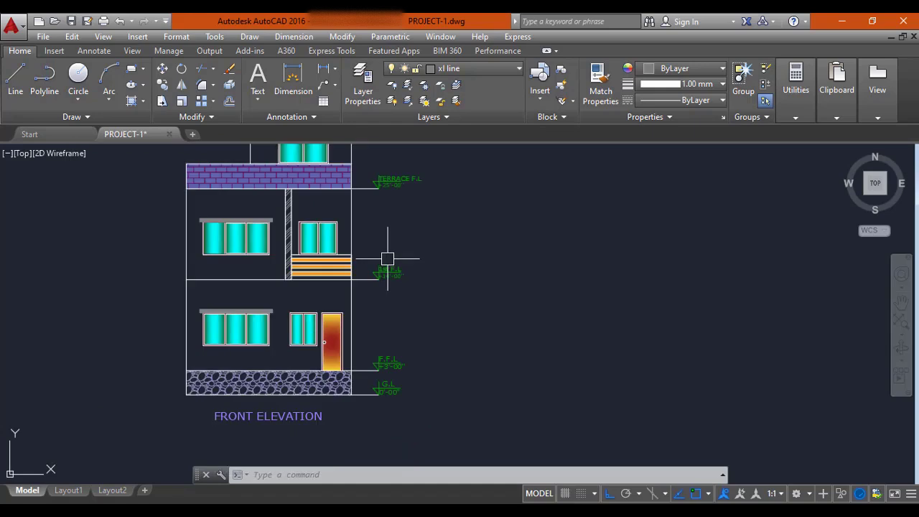
pyautogui.moveTo(387, 256); pyautogui.dragTo(388, 291, button='middle')
pyautogui.moveTo(399, 385); pyautogui.dragTo(381, 323, button='middle')
pyautogui.scroll(4, 381, 322)
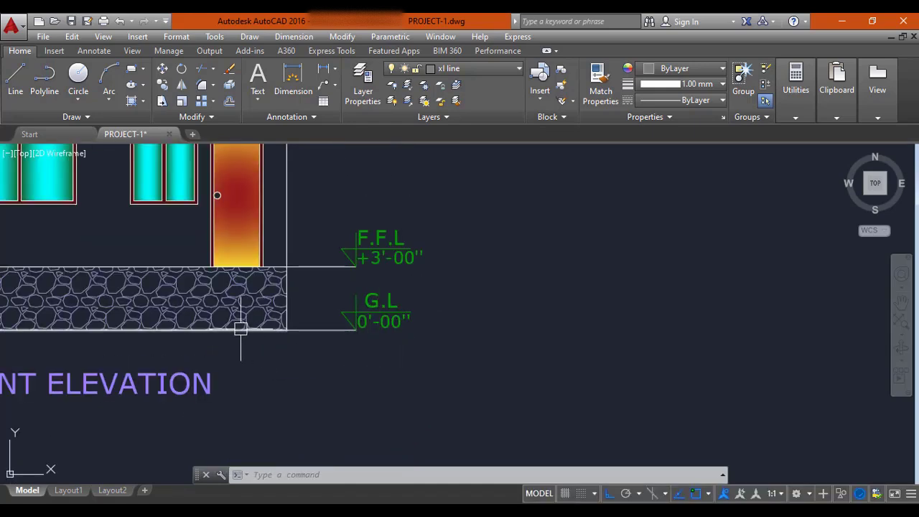
pyautogui.moveTo(396, 320)
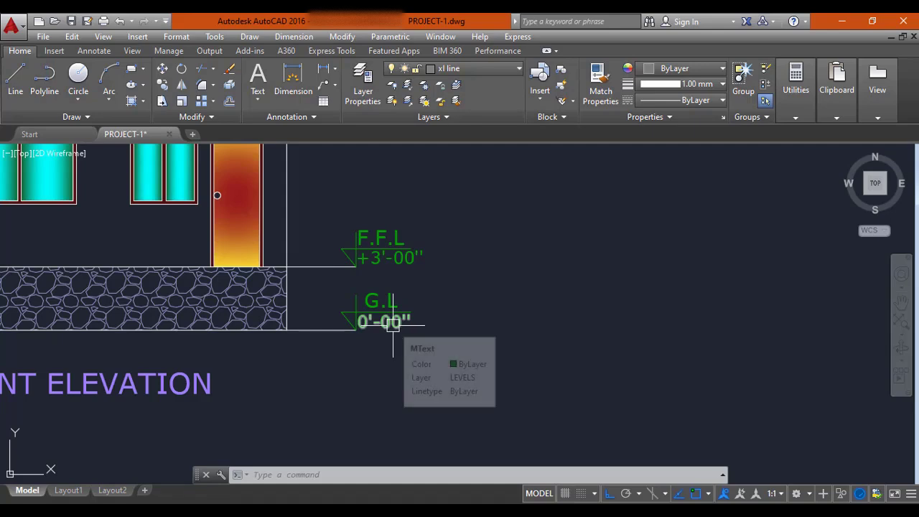
pyautogui.moveTo(390, 263); pyautogui.dragTo(398, 275, button='middle')
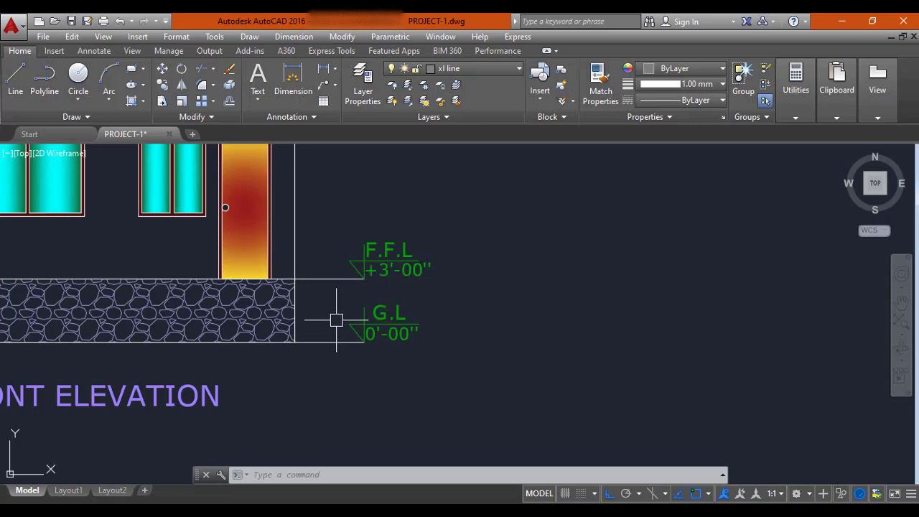
# Offset the horizontal base line upward by 3' to mark the finished floor level.
pyautogui.scroll(-5, 336, 321)
pyautogui.moveTo(474, 334); pyautogui.dragTo(252, 343, button='middle')
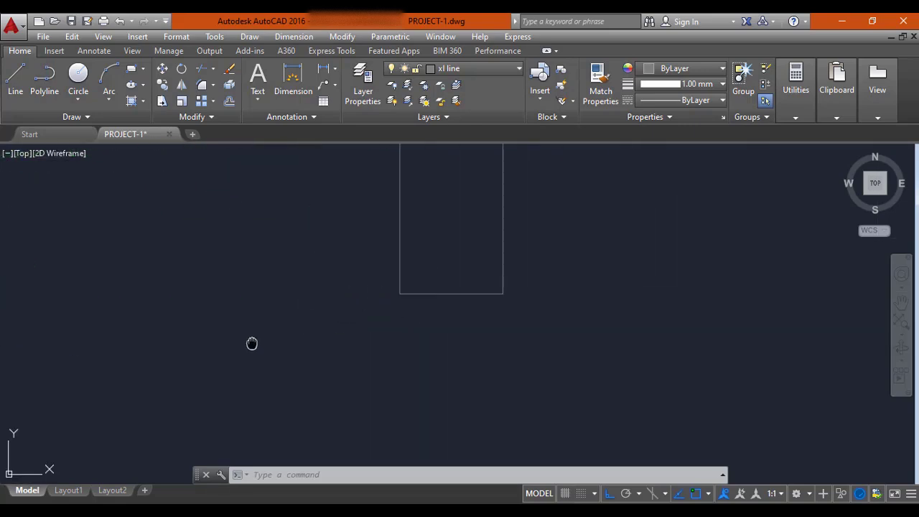
pyautogui.scroll(2, 423, 310)
pyautogui.press('Escape')
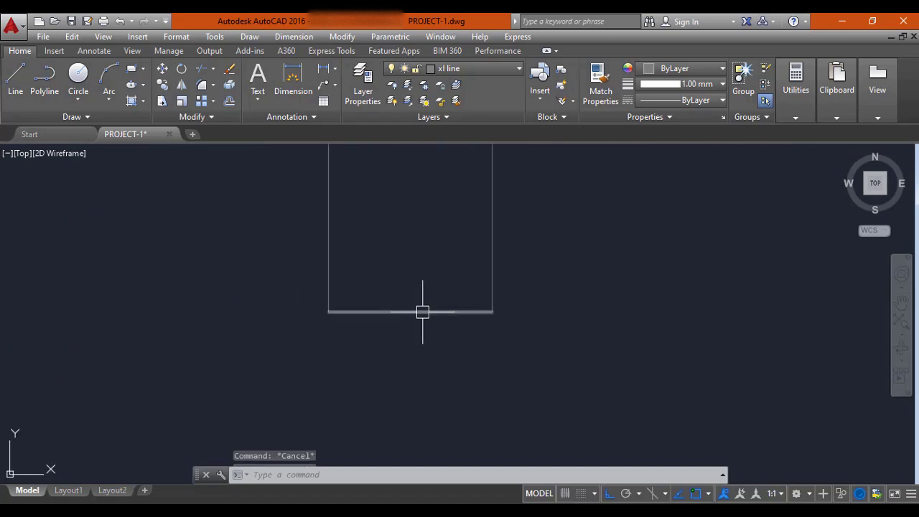
pyautogui.press('Escape')
pyautogui.press('Return')
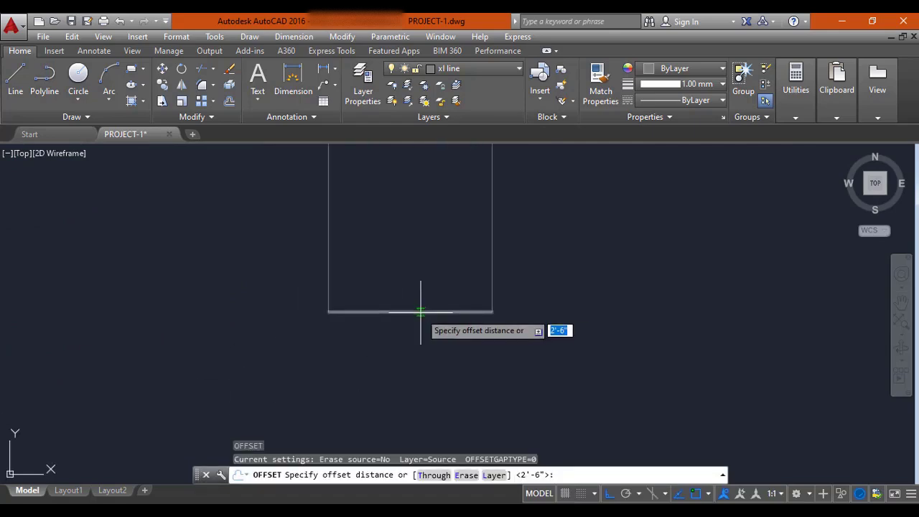
pyautogui.write("3'")
pyautogui.press('Return')
pyautogui.click(425, 312)
pyautogui.click(416, 248)
pyautogui.press('Escape')
pyautogui.scroll(2, 421, 294)
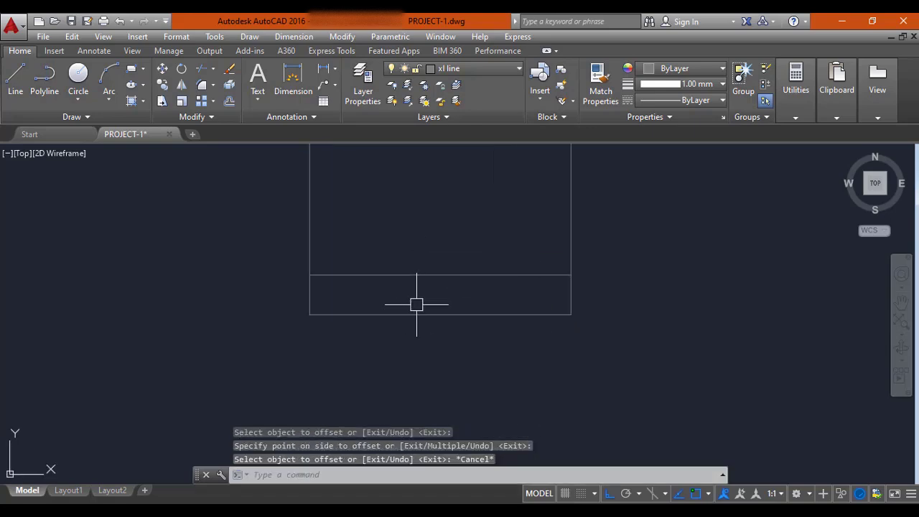
# Compare the plinth band and floor levels on the reference front elevation with the new construction lines.
pyautogui.scroll(-6, 450, 267)
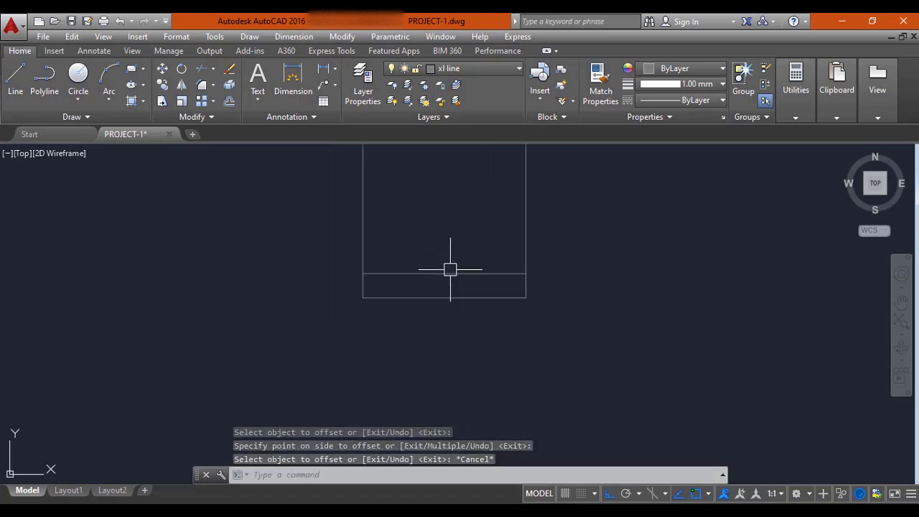
pyautogui.scroll(9, 221, 305)
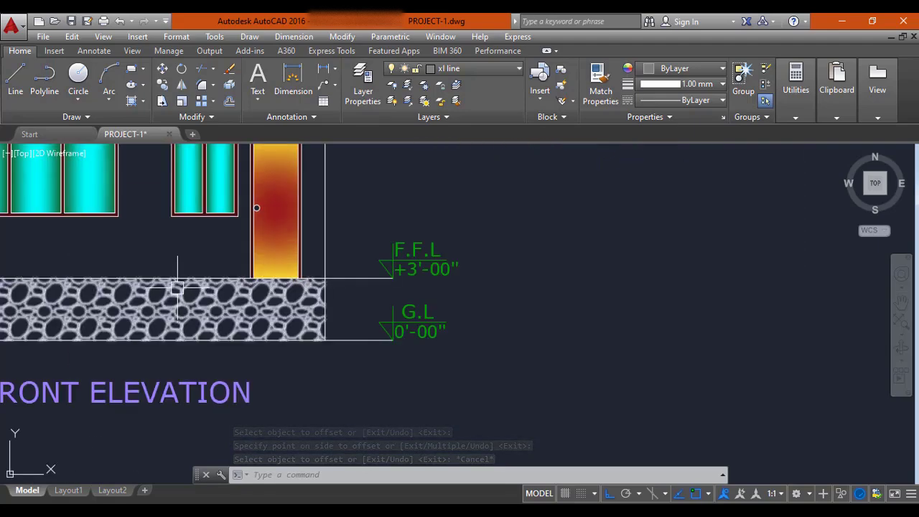
pyautogui.scroll(-5, 191, 278)
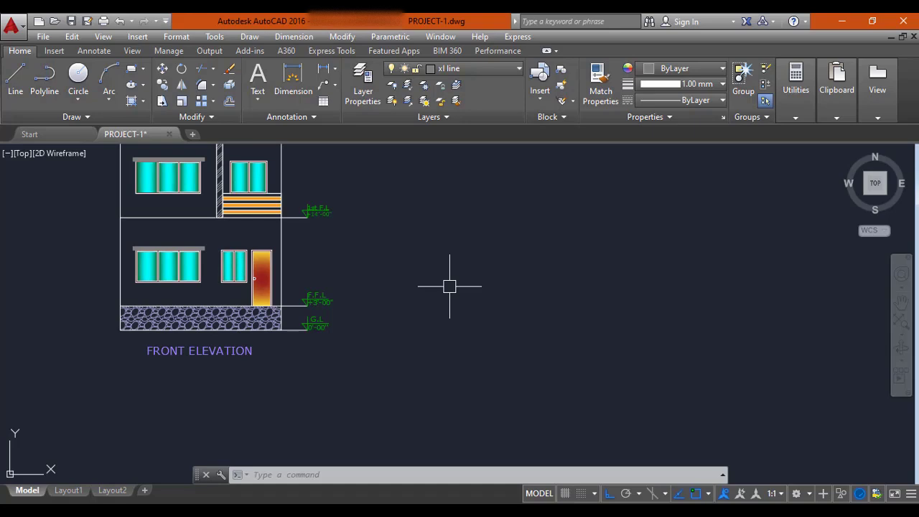
pyautogui.scroll(-2, 474, 300)
pyautogui.moveTo(578, 305); pyautogui.dragTo(357, 321, button='middle')
pyautogui.moveTo(515, 312); pyautogui.dragTo(457, 321, button='middle')
pyautogui.scroll(4, 568, 297)
pyautogui.moveTo(568, 297); pyautogui.dragTo(425, 405, button='middle')
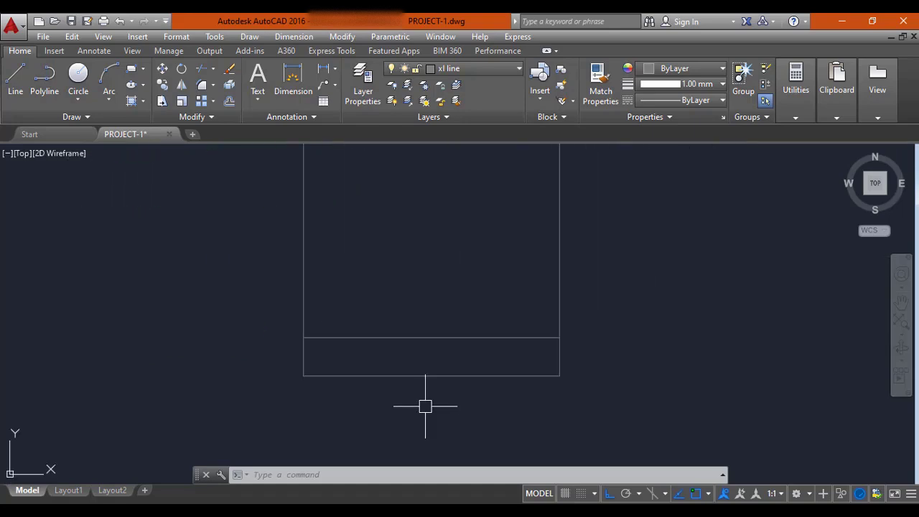
pyautogui.press('Escape')
pyautogui.press('Escape')
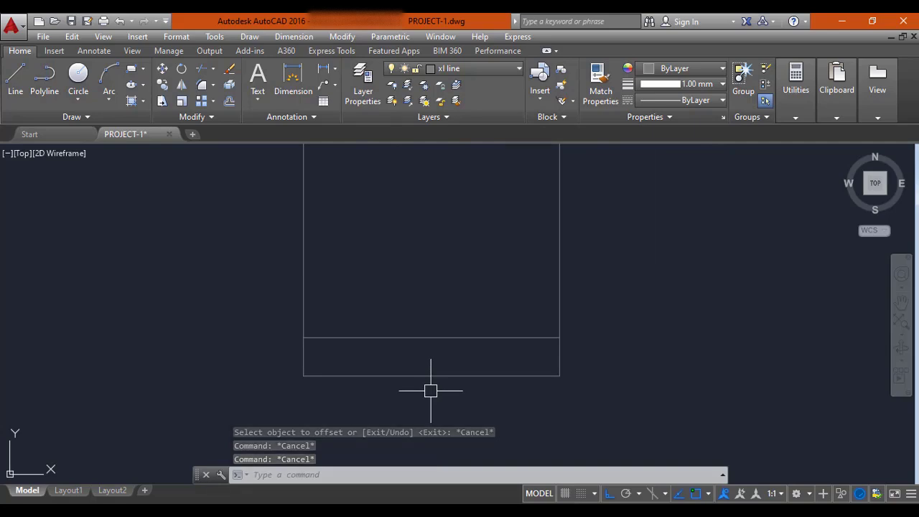
# Examine the level marks on the reference front elevation, comparing the finished floor level (F.F.L) with the first floor level (1st F.L).
pyautogui.scroll(-6, 425, 334)
pyautogui.moveTo(181, 341); pyautogui.dragTo(273, 309, button='middle')
pyautogui.scroll(4, 249, 314)
pyautogui.moveTo(193, 326); pyautogui.dragTo(342, 308, button='middle')
pyautogui.scroll(4, 273, 359)
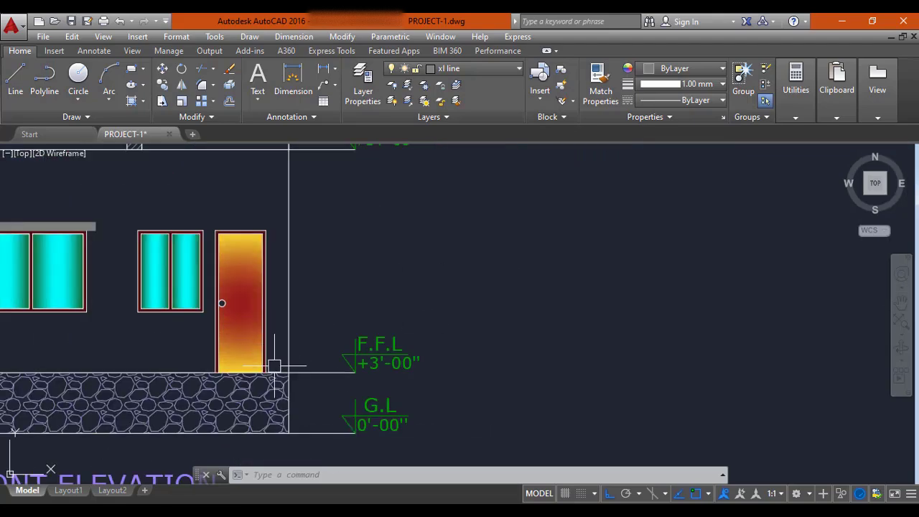
pyautogui.scroll(-2, 273, 365)
pyautogui.scroll(2, 267, 249)
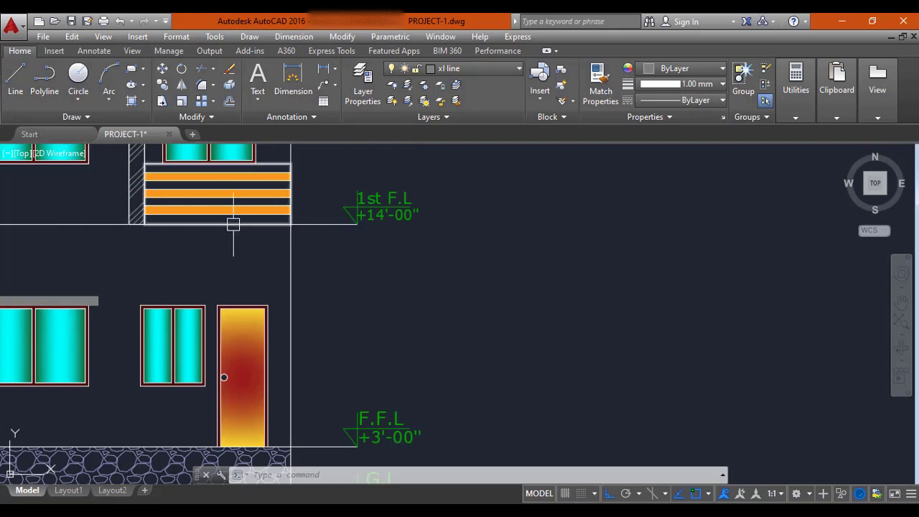
pyautogui.scroll(-4, 350, 263)
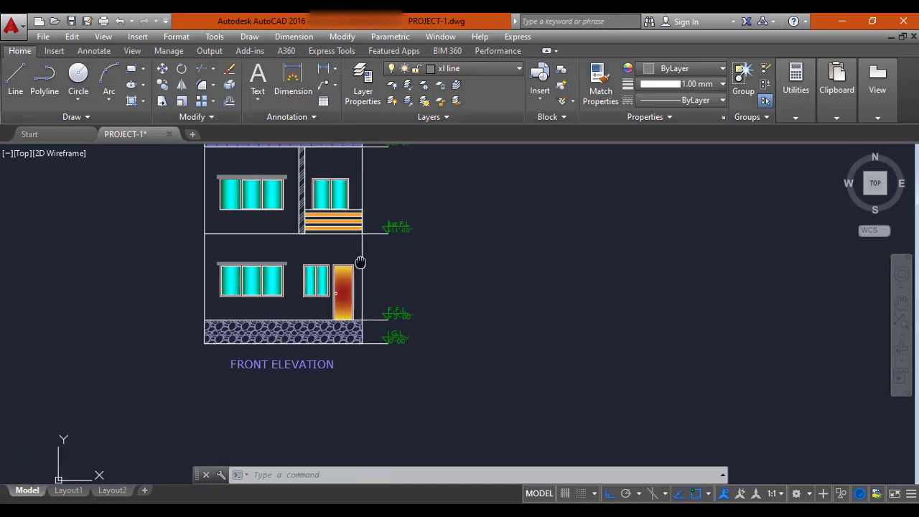
pyautogui.scroll(4, 350, 262)
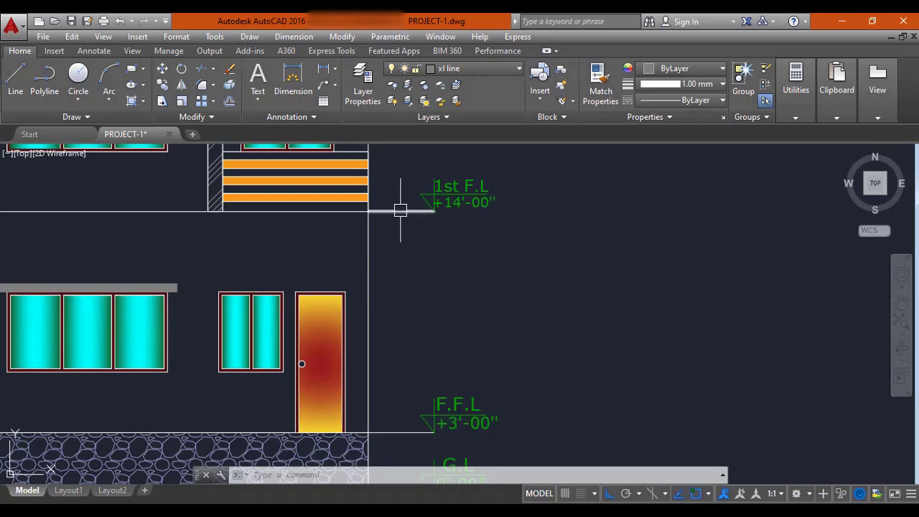
pyautogui.scroll(-6, 390, 314)
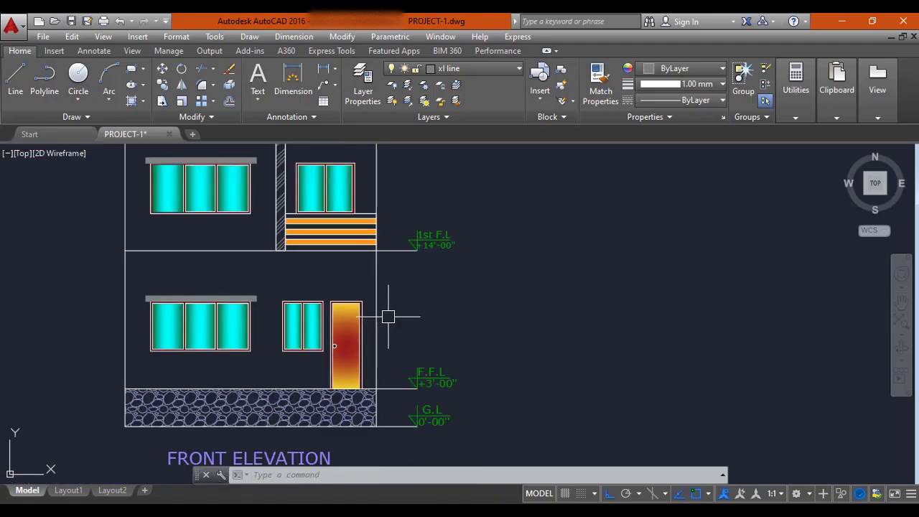
# Offset the finished floor level line upward by 11' to mark the first floor level.
pyautogui.moveTo(504, 298); pyautogui.dragTo(162, 312, button='middle')
pyautogui.moveTo(316, 310); pyautogui.dragTo(233, 363, button='middle')
pyautogui.press('Escape')
pyautogui.press('Escape')
pyautogui.press('Escape')
pyautogui.press('Return')
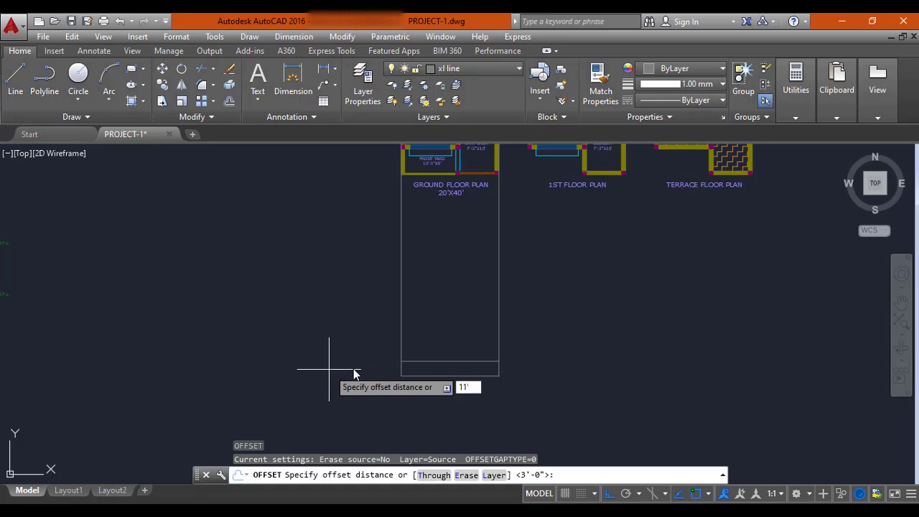
pyautogui.write("11'")
pyautogui.press('Return')
pyautogui.click(458, 361)
pyautogui.click(465, 308)
pyautogui.press('Escape')
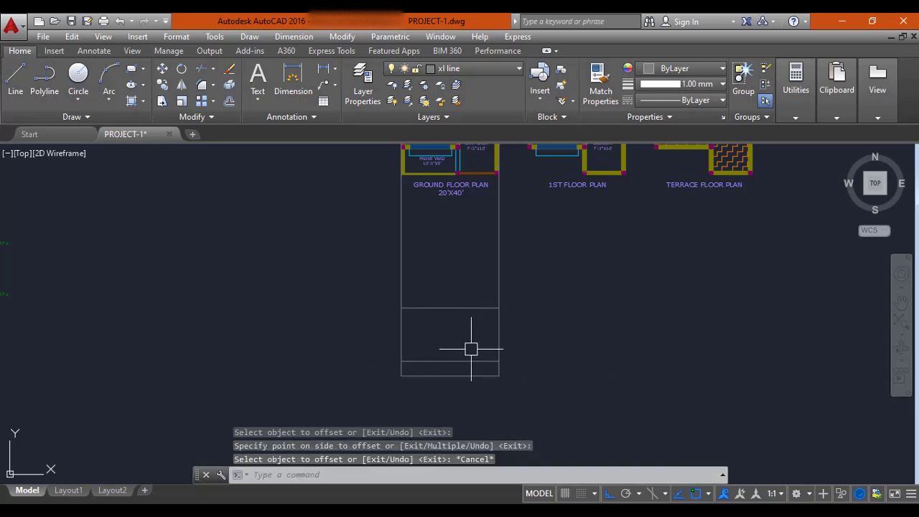
pyautogui.moveTo(471, 349); pyautogui.dragTo(470, 369, button='middle')
pyautogui.press('Escape')
pyautogui.press('Escape')
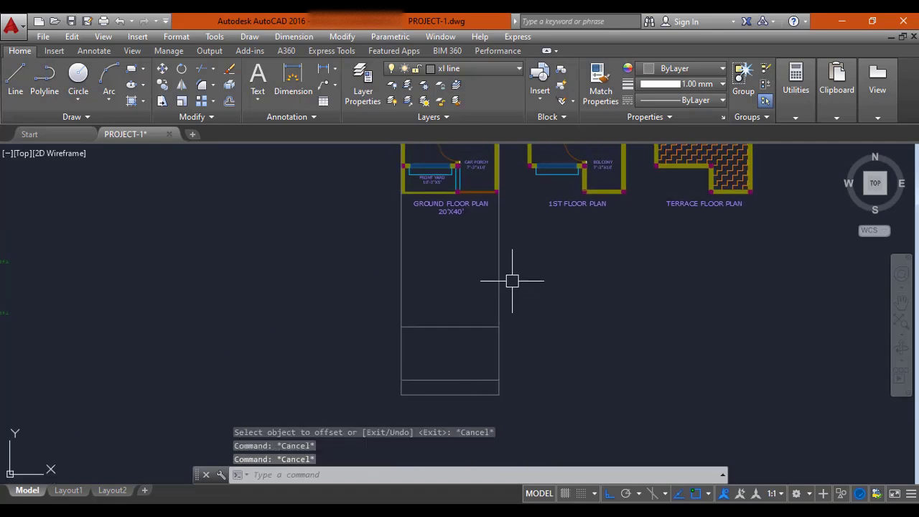
# Trim both vertical construction lines between the first floor level line and the ground floor plan.
pyautogui.write('tr')
pyautogui.press('Return')
pyautogui.press('Return')
pyautogui.click(546, 261)
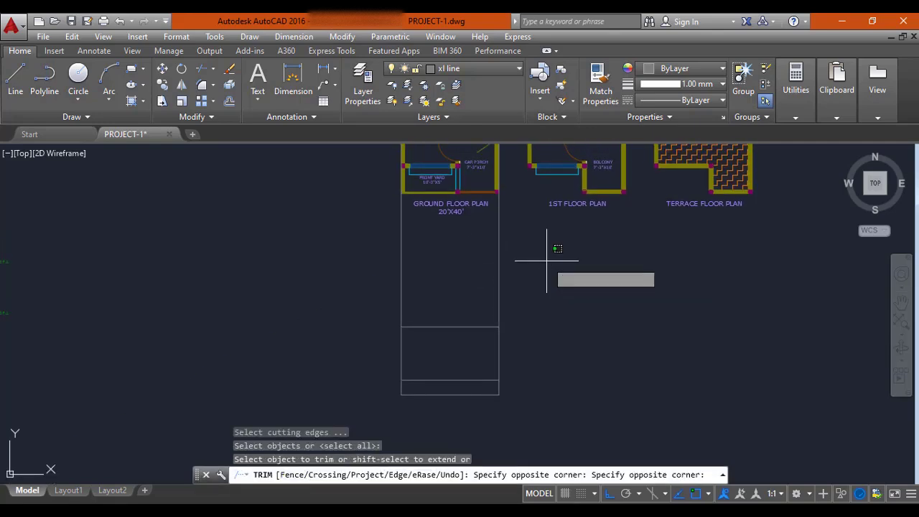
pyautogui.click(393, 282)
pyautogui.scroll(-4, 394, 283)
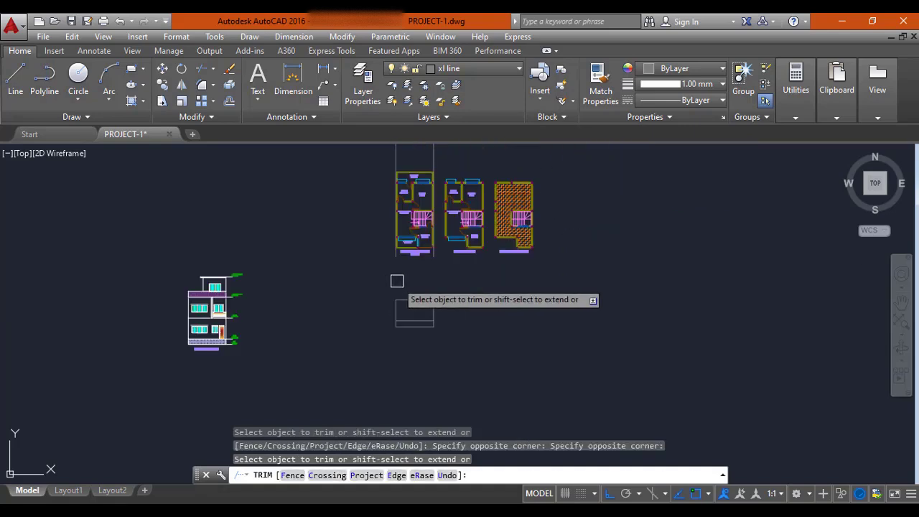
pyautogui.press('Escape')
# Erase the two leftover vertical construction line pieces running along the sides of the ground floor plan.
pyautogui.click(435, 191)
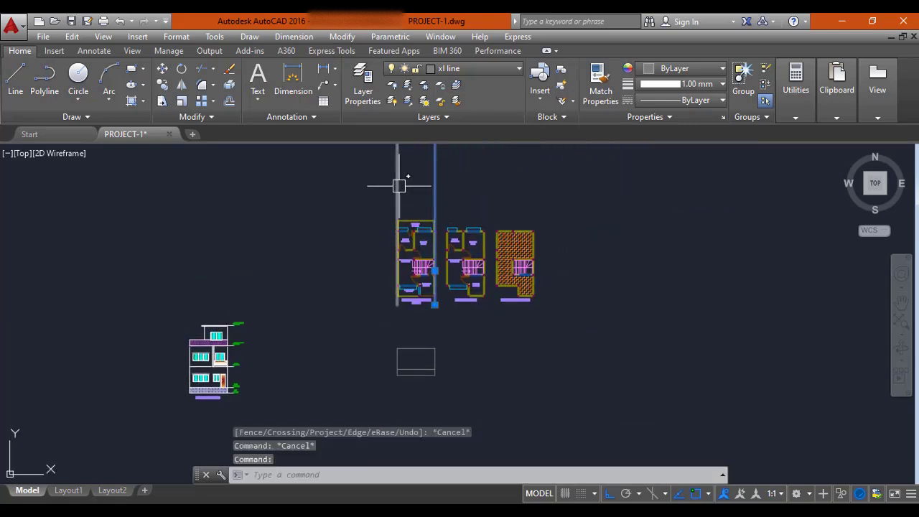
pyautogui.click(400, 184)
pyautogui.write('e')
pyautogui.press('Return')
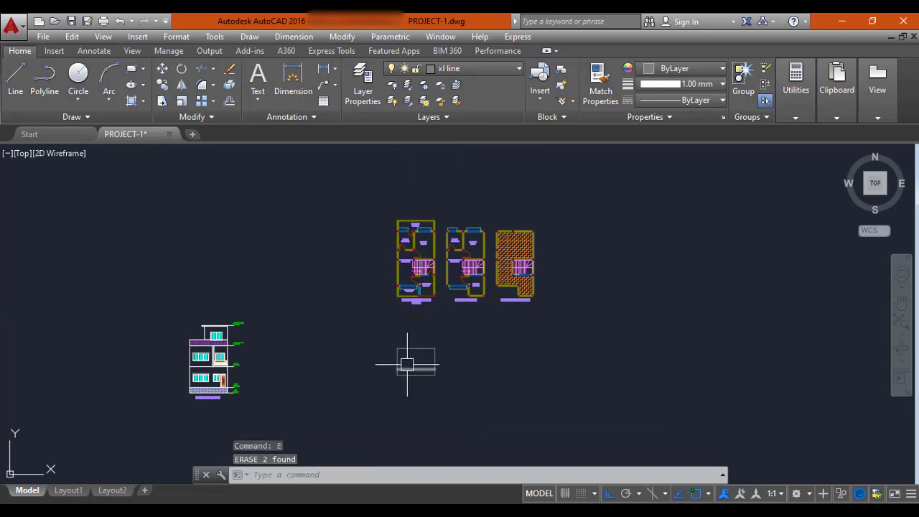
# Examine the front of the ground floor plan, especially the front yard window and car porch, against the new elevation outline.
pyautogui.scroll(2, 406, 310)
pyautogui.scroll(2, 406, 310)
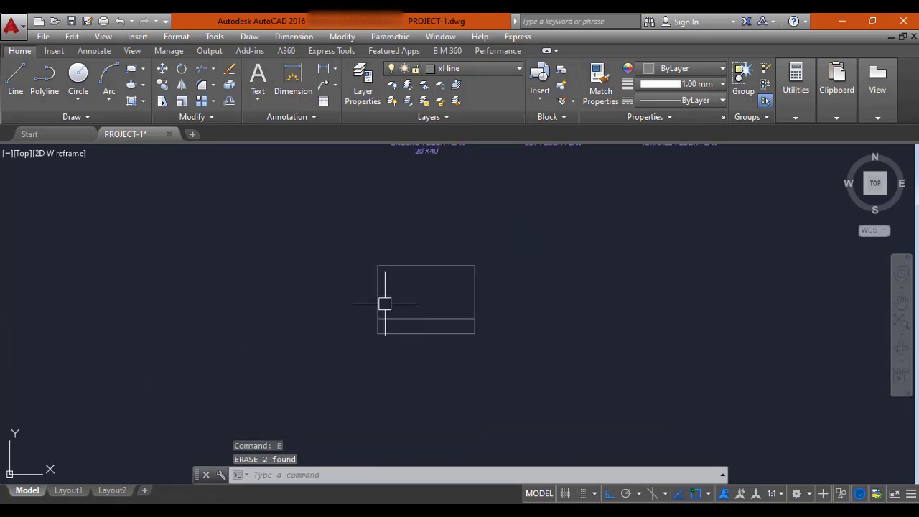
pyautogui.scroll(-2, 398, 297)
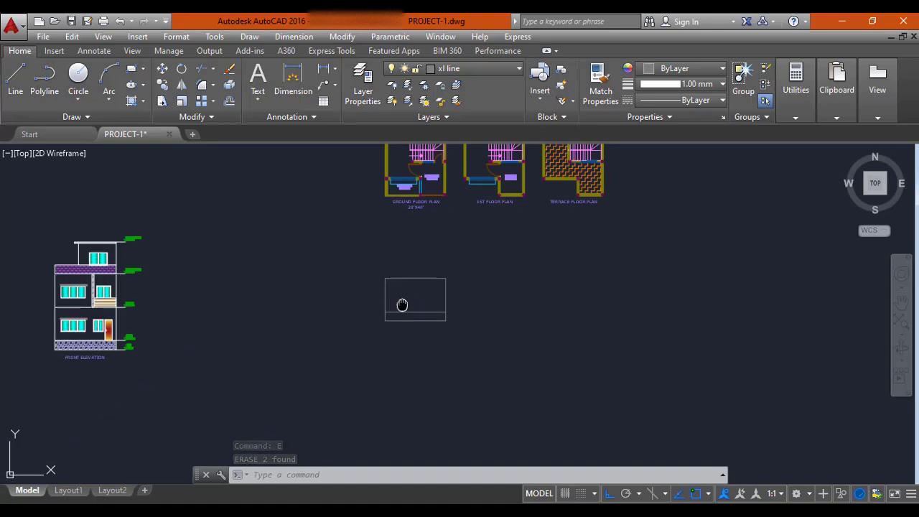
pyautogui.moveTo(402, 303); pyautogui.dragTo(398, 332, button='middle')
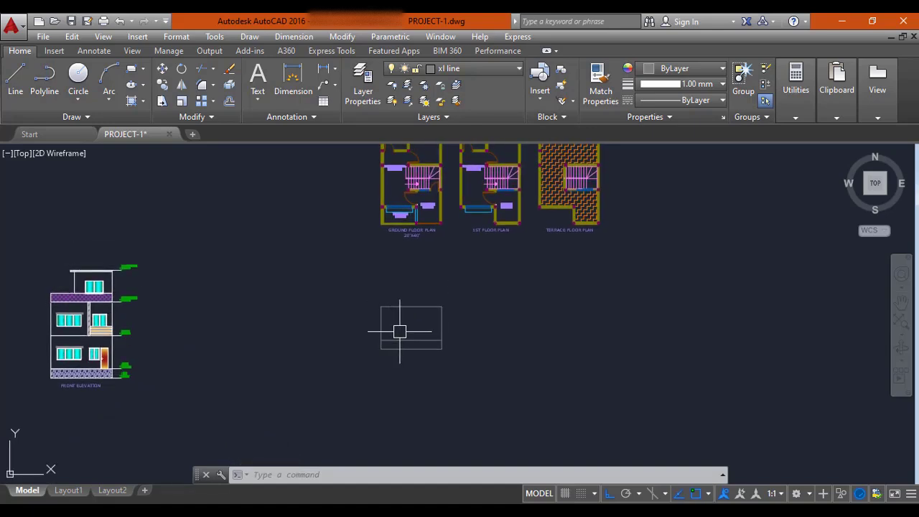
pyautogui.scroll(5, 405, 341)
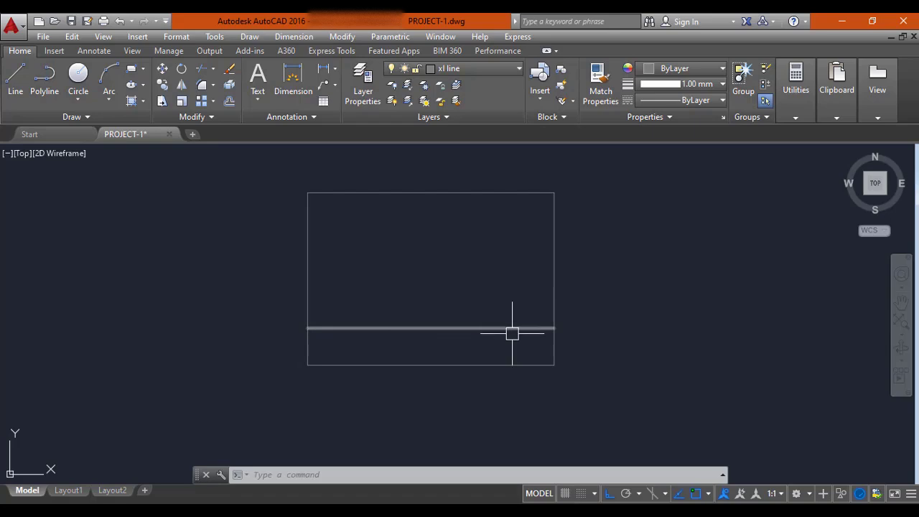
pyautogui.moveTo(474, 298); pyautogui.dragTo(425, 340, button='middle')
pyautogui.scroll(-3, 421, 333)
pyautogui.moveTo(386, 269)
pyautogui.mouseDown(button='middle')
pyautogui.moveTo(379, 295)
pyautogui.moveTo(395, 358)
pyautogui.moveTo(394, 297)
pyautogui.mouseUp(button='middle')
pyautogui.scroll(4, 355, 180)
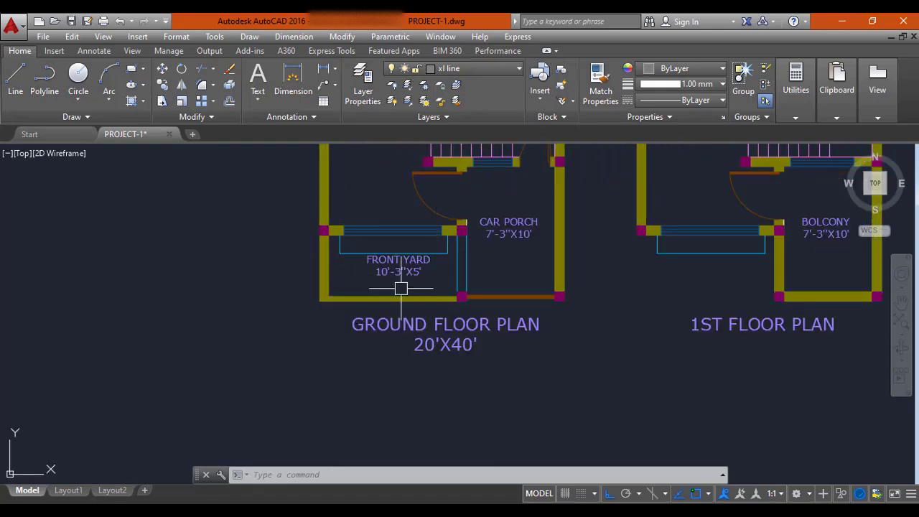
pyautogui.scroll(2, 363, 283)
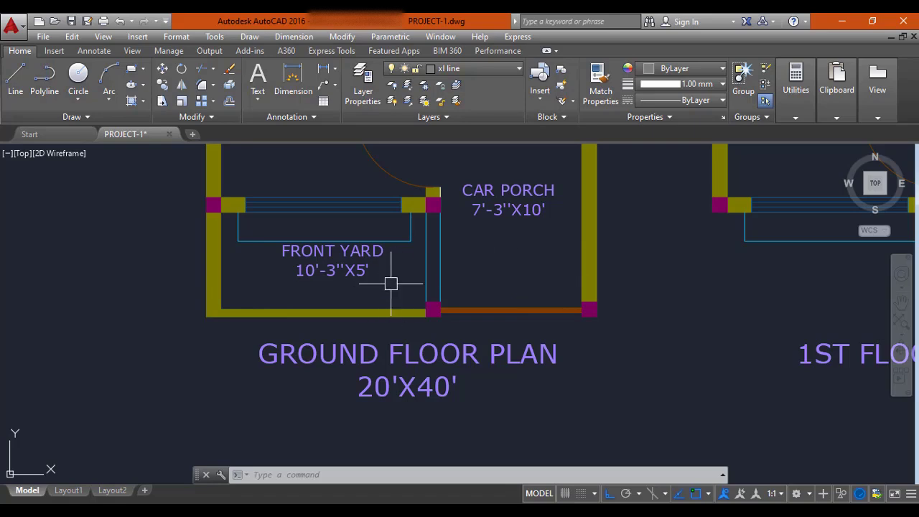
pyautogui.press('Escape')
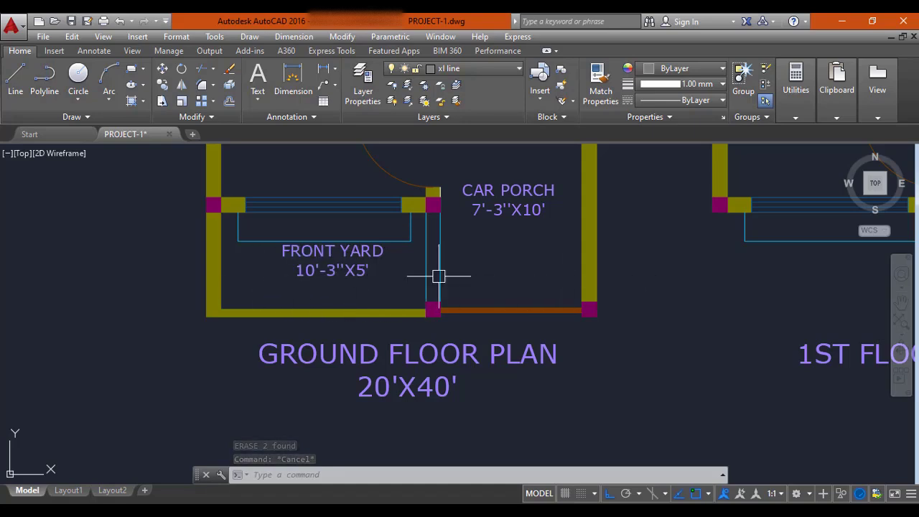
pyautogui.scroll(-3, 390, 209)
pyautogui.moveTo(445, 254); pyautogui.dragTo(359, 263, button='middle')
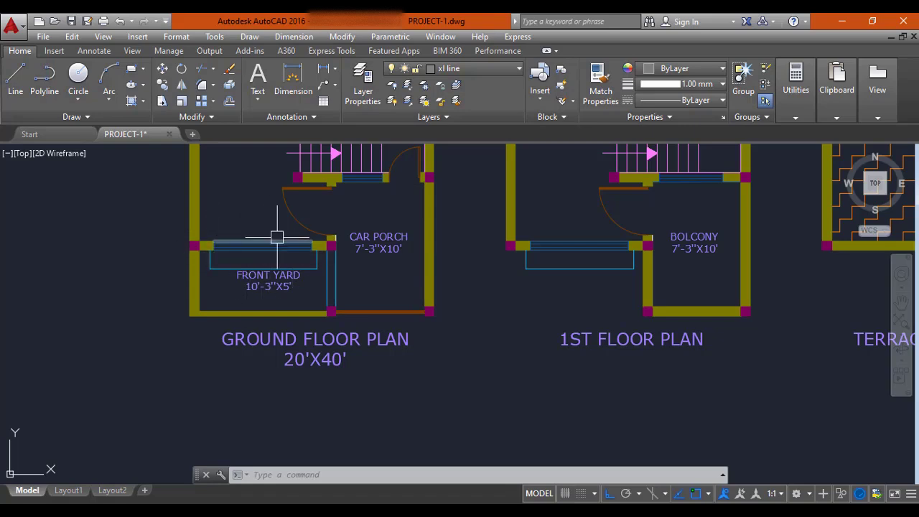
pyautogui.press('Escape')
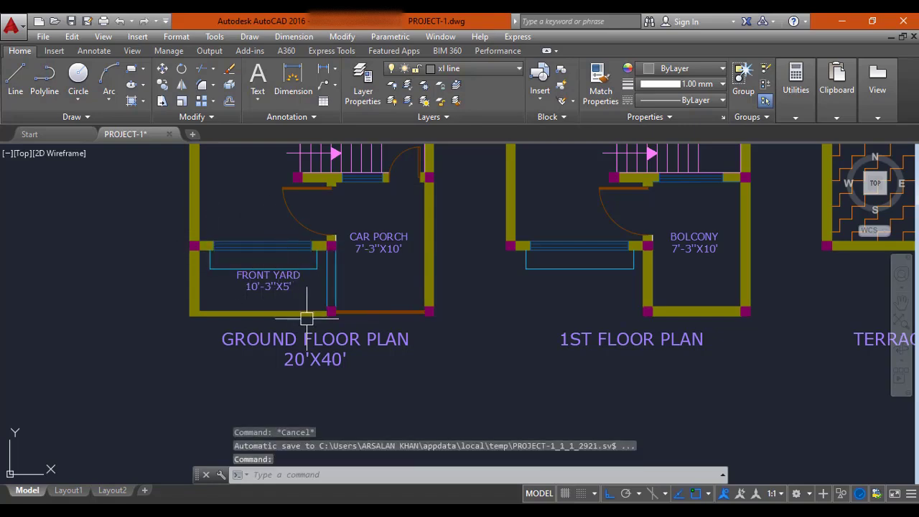
# Draw vertical construction lines through both side edges of the front yard window in the ground floor plan.
pyautogui.scroll(-2, 309, 316)
pyautogui.moveTo(322, 372); pyautogui.dragTo(320, 240, button='middle')
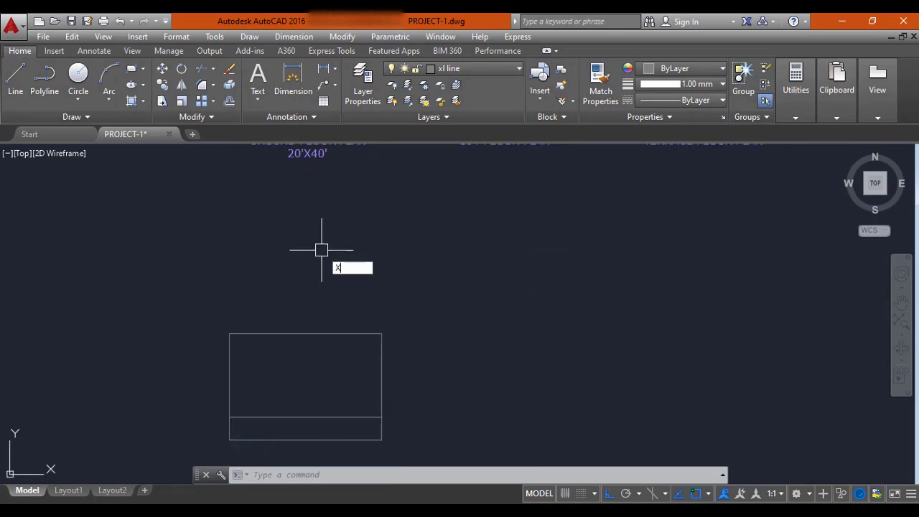
pyautogui.press('Return')
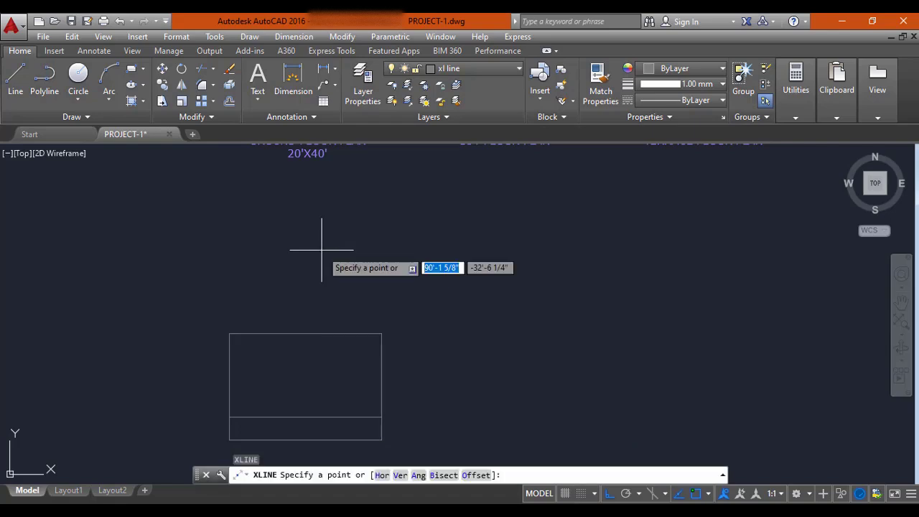
pyautogui.write('V')
pyautogui.press('Return')
pyautogui.scroll(-2, 318, 253)
pyautogui.moveTo(276, 195); pyautogui.dragTo(293, 261, button='middle')
pyautogui.scroll(10, 291, 242)
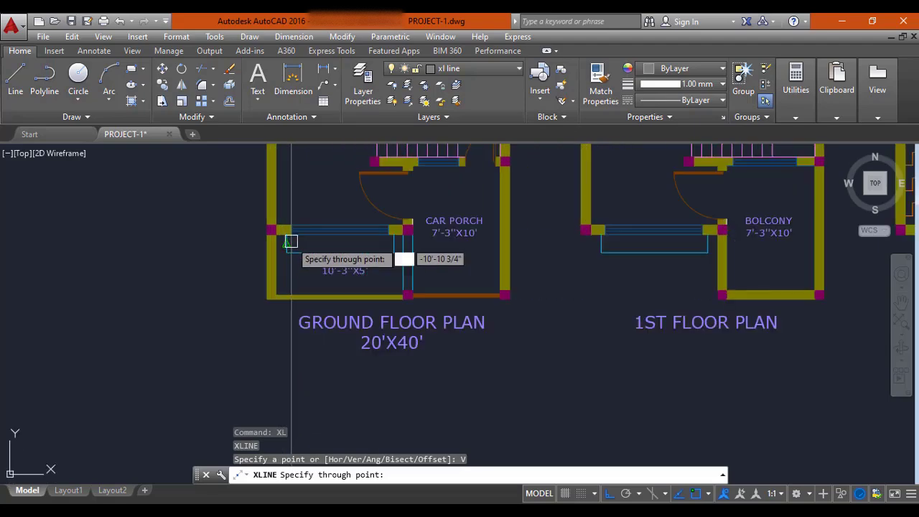
pyautogui.scroll(-3, 296, 241)
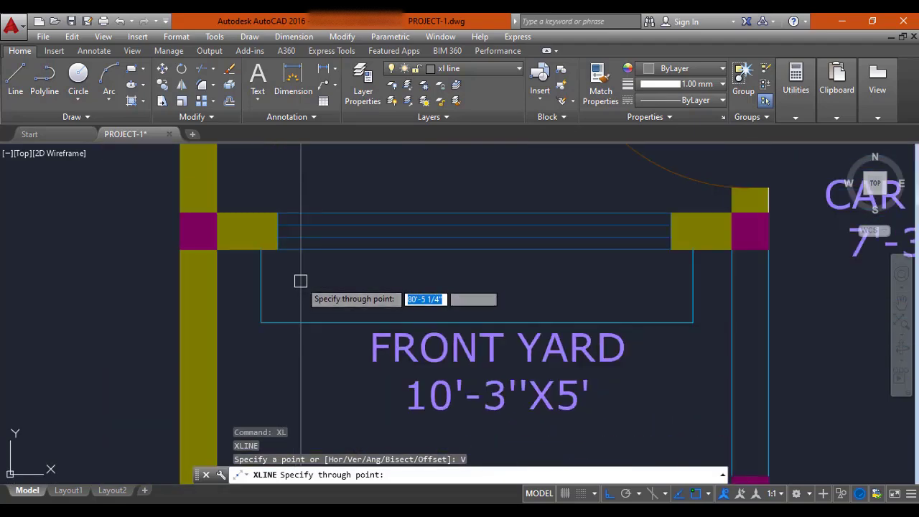
pyautogui.moveTo(416, 263); pyautogui.dragTo(386, 275, button='middle')
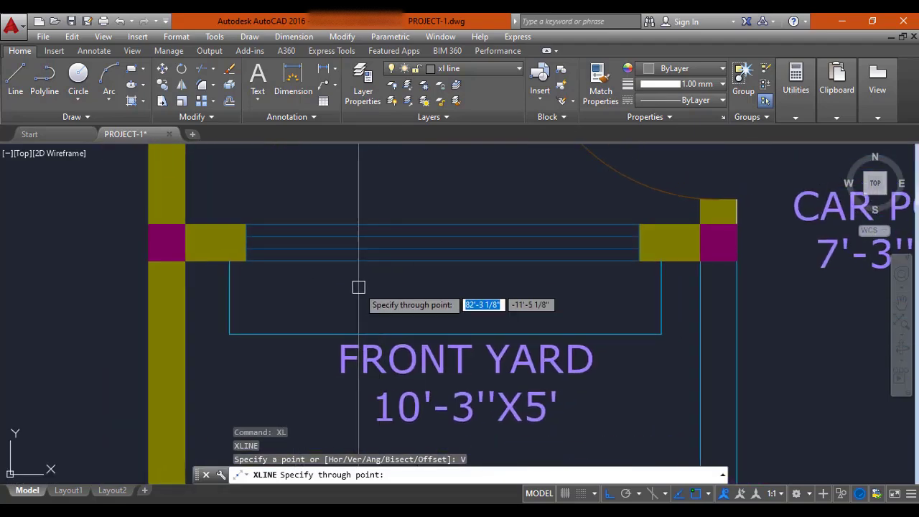
pyautogui.click(246, 262)
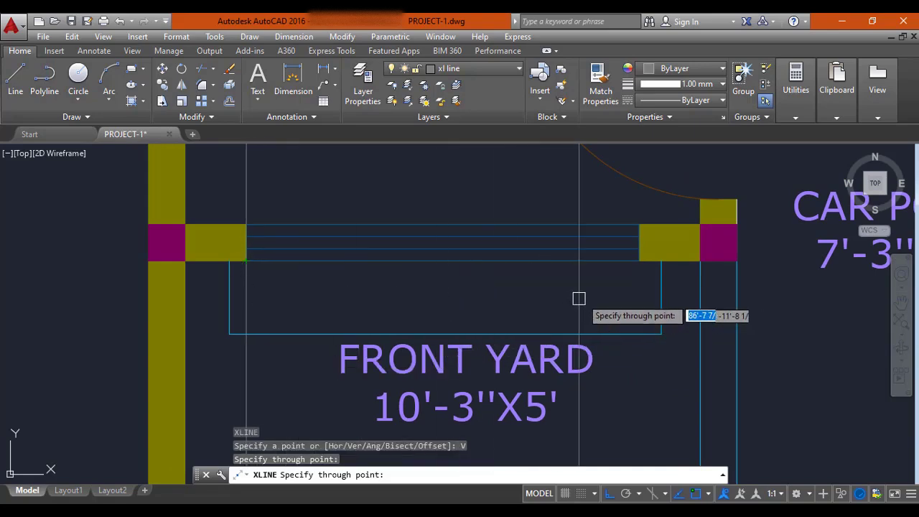
pyautogui.click(638, 264)
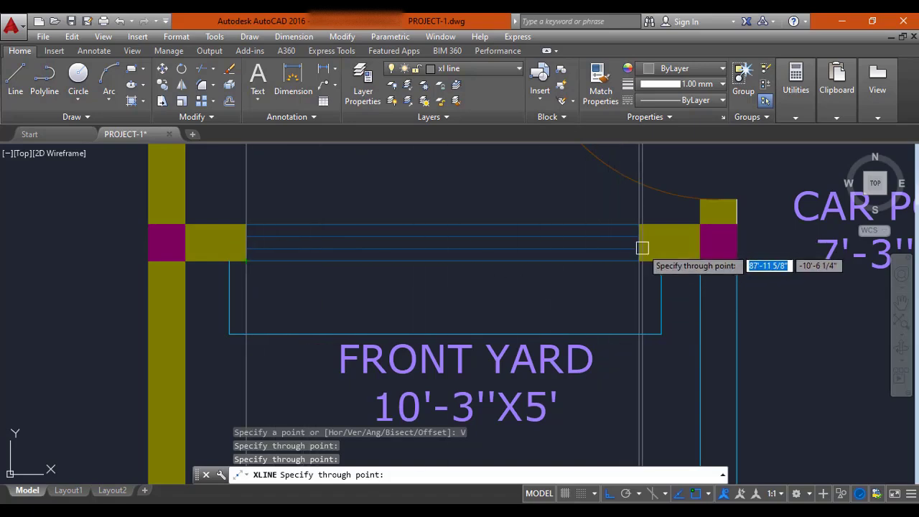
pyautogui.press('Escape')
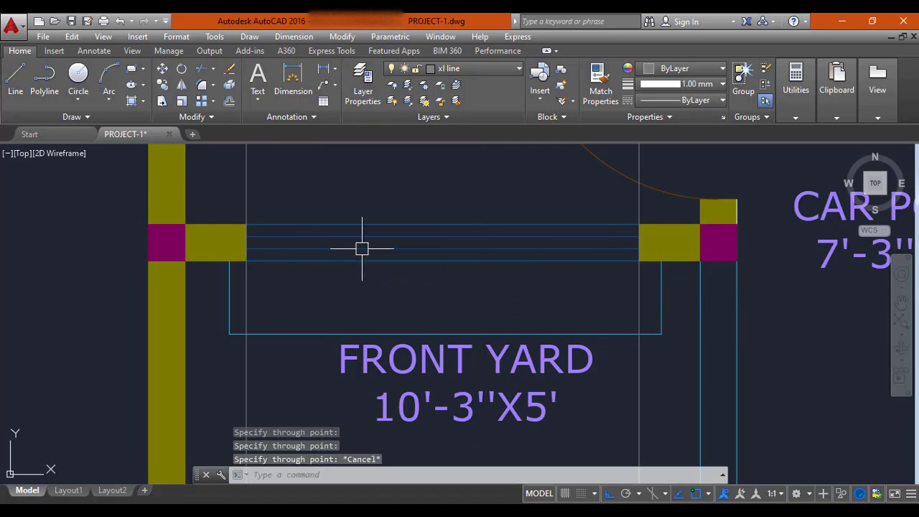
# Offset the ground floor level line of the new elevation 7' upward for the window's top edge.
pyautogui.scroll(-8, 529, 320)
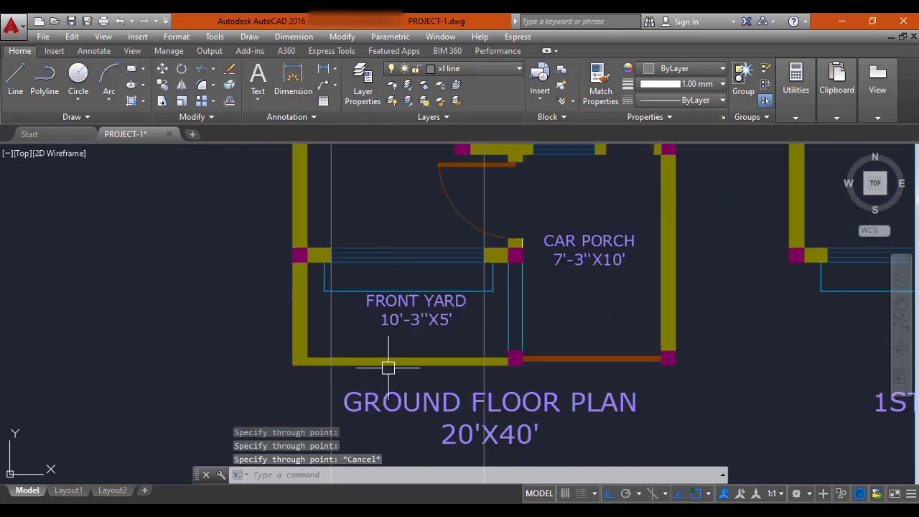
pyautogui.moveTo(322, 199)
pyautogui.mouseDown(button='middle')
pyautogui.moveTo(329, 271)
pyautogui.moveTo(316, 312)
pyautogui.mouseUp(button='middle')
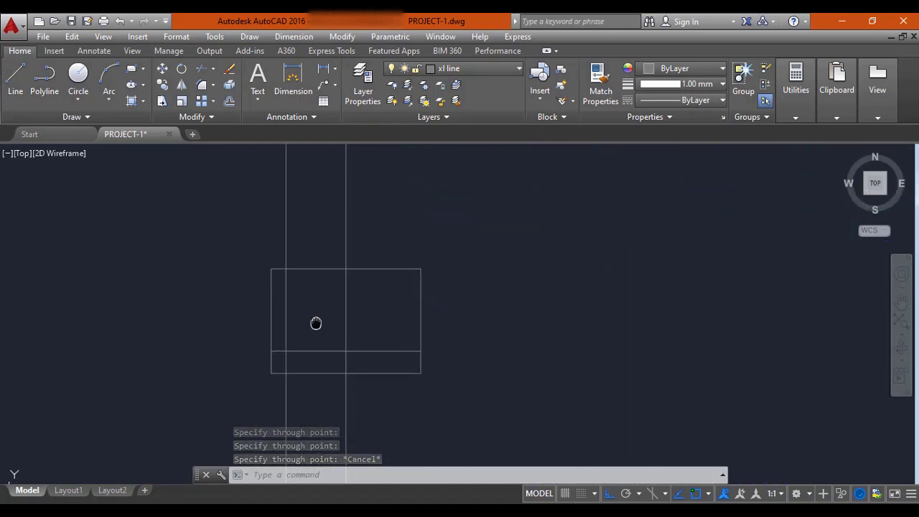
pyautogui.scroll(2, 295, 334)
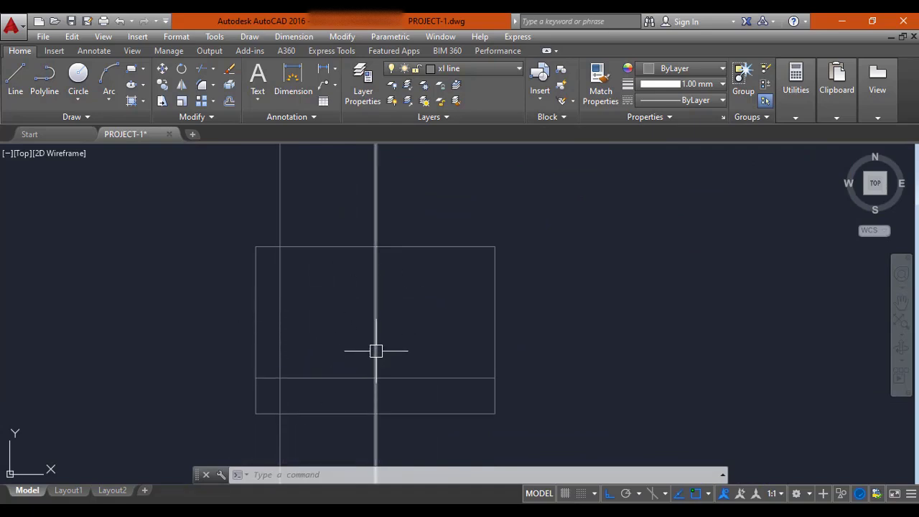
pyautogui.press('Escape')
pyautogui.press('Escape')
pyautogui.press('Escape')
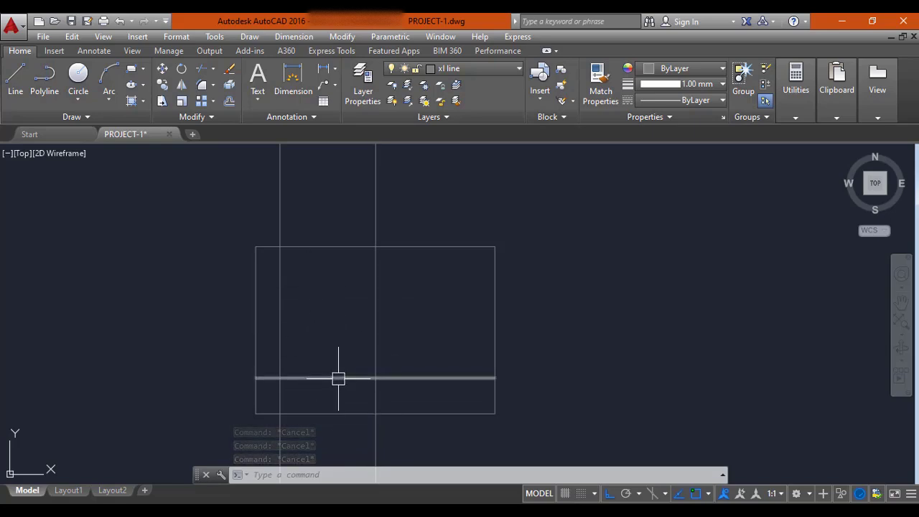
pyautogui.moveTo(331, 378)
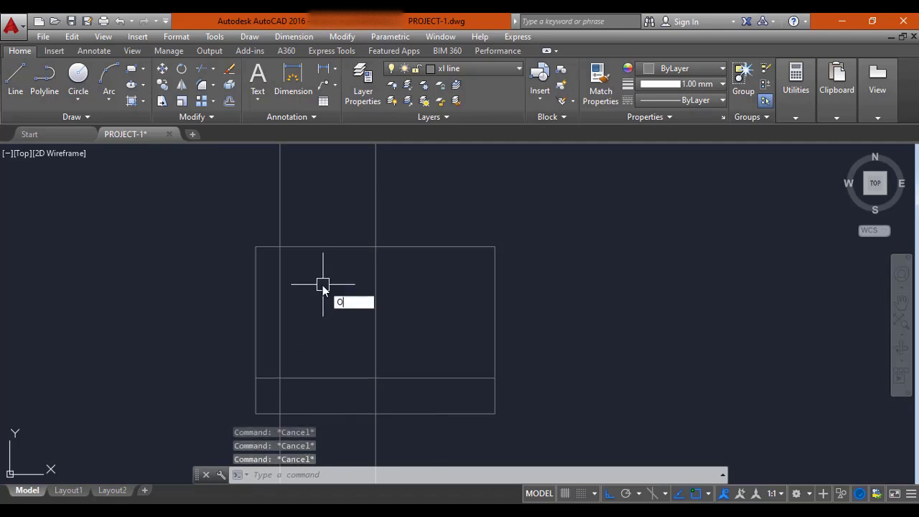
pyautogui.press('Return')
pyautogui.write('7')
pyautogui.press('Return')
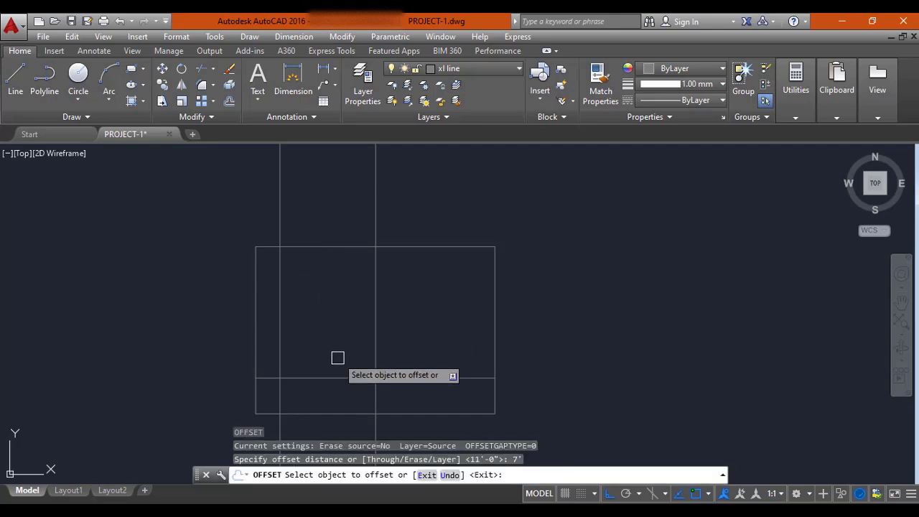
pyautogui.click(337, 376)
pyautogui.click(348, 338)
pyautogui.press('Escape')
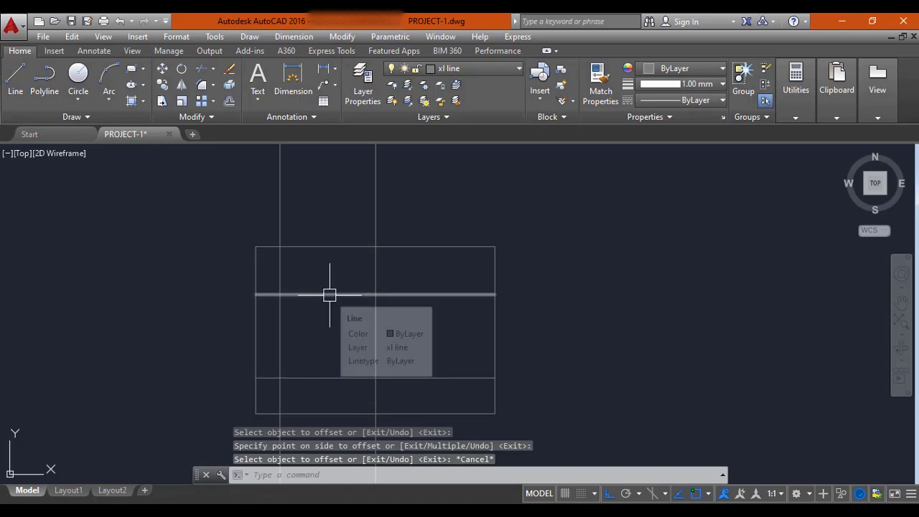
pyautogui.press('Escape')
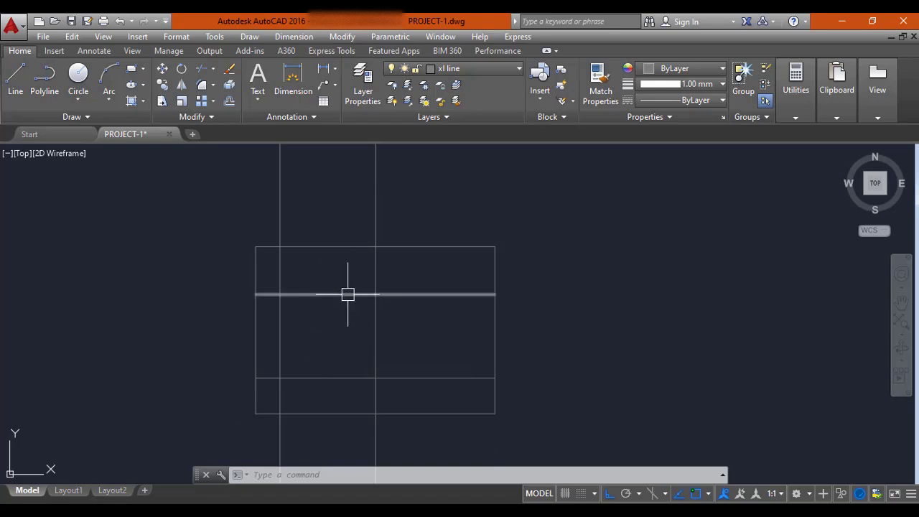
# Offset the window's top line 4' downward for its bottom edge.
pyautogui.press('Escape')
pyautogui.press('Escape')
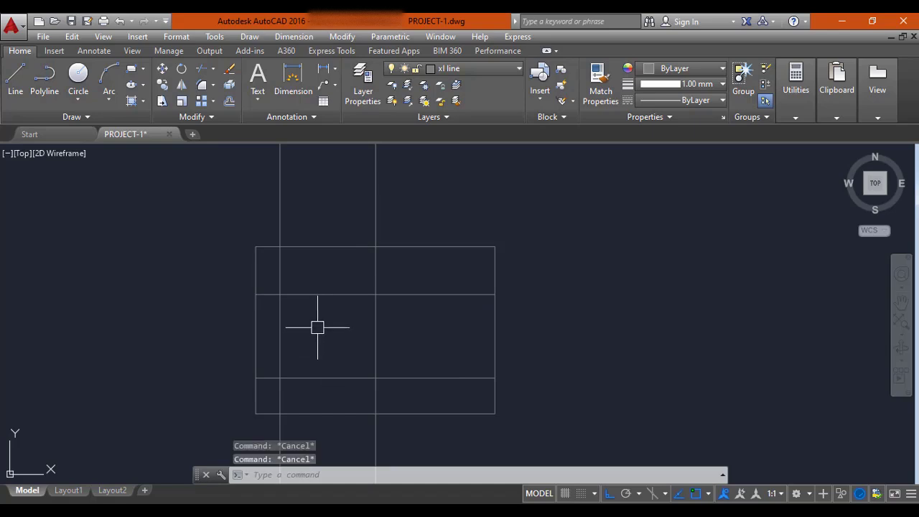
pyautogui.write('o')
pyautogui.press('Return')
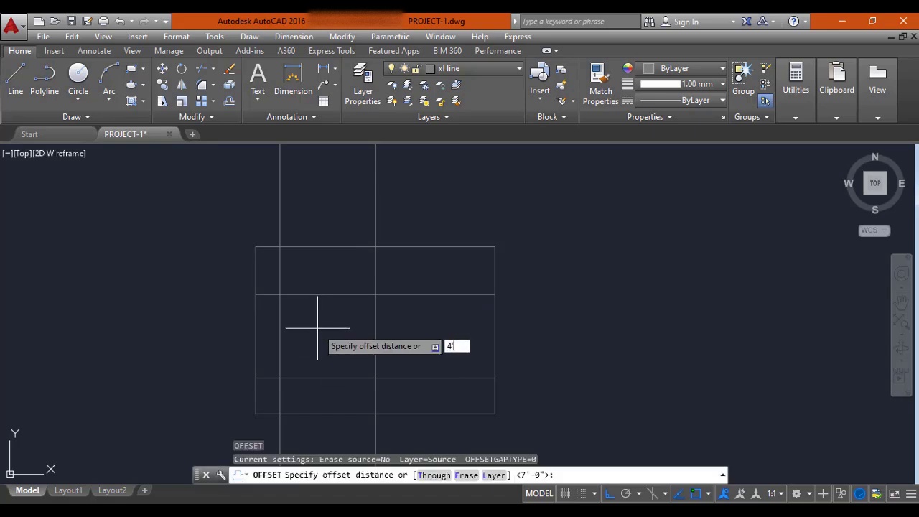
pyautogui.write("4'")
pyautogui.press('Return')
pyautogui.click(321, 296)
pyautogui.click(359, 374)
pyautogui.press('Escape')
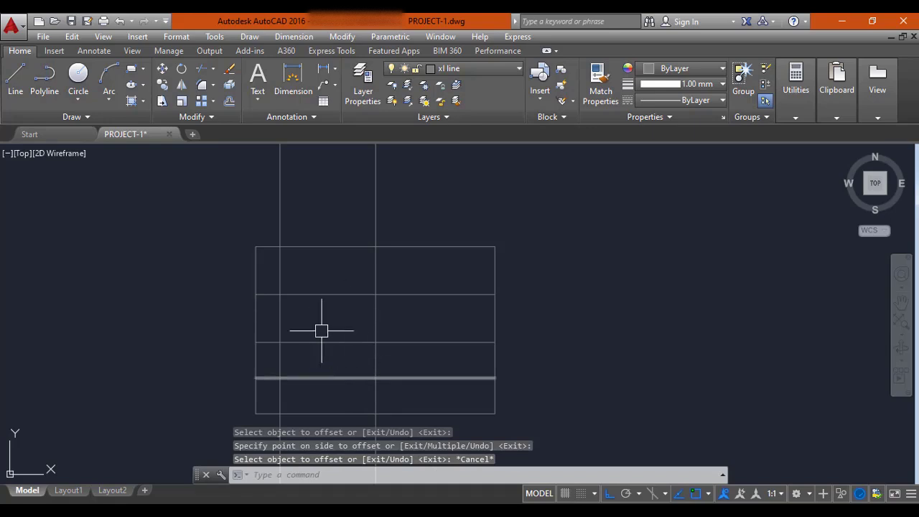
# Make layer 0 the current layer.
pyautogui.press('Escape')
pyautogui.click(458, 68)
pyautogui.click(459, 85)
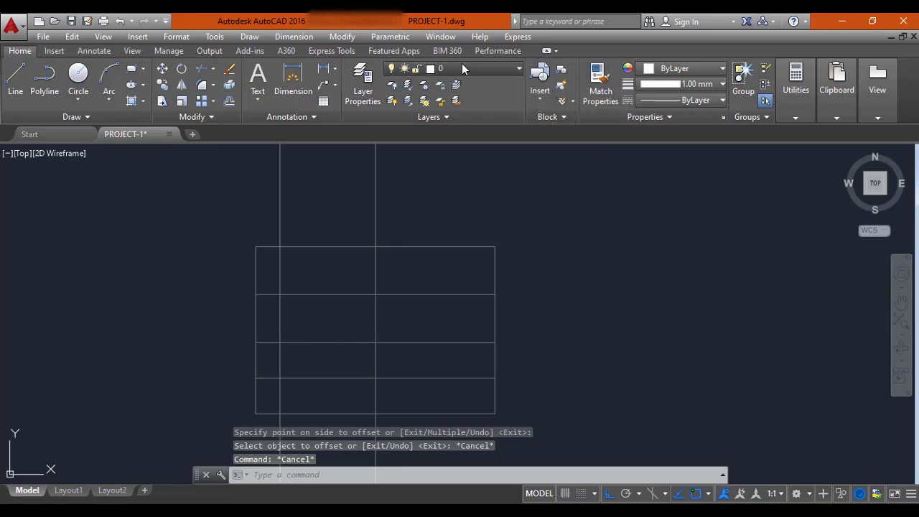
pyautogui.click(461, 65)
pyautogui.click(459, 87)
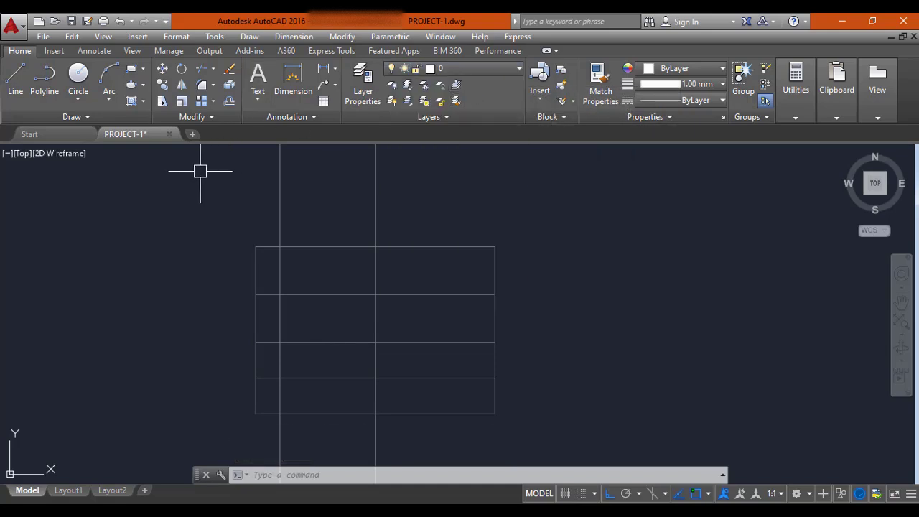
# Draw an 8' by 4' window rectangle between the crossing points of the vertical construction lines and horizontal offset lines.
pyautogui.write('C')
pyautogui.press('Return')
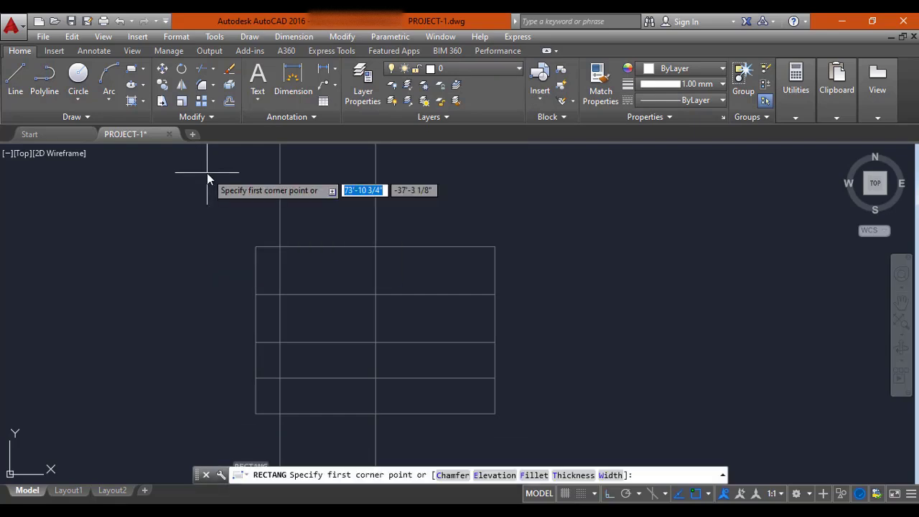
pyautogui.click(279, 295)
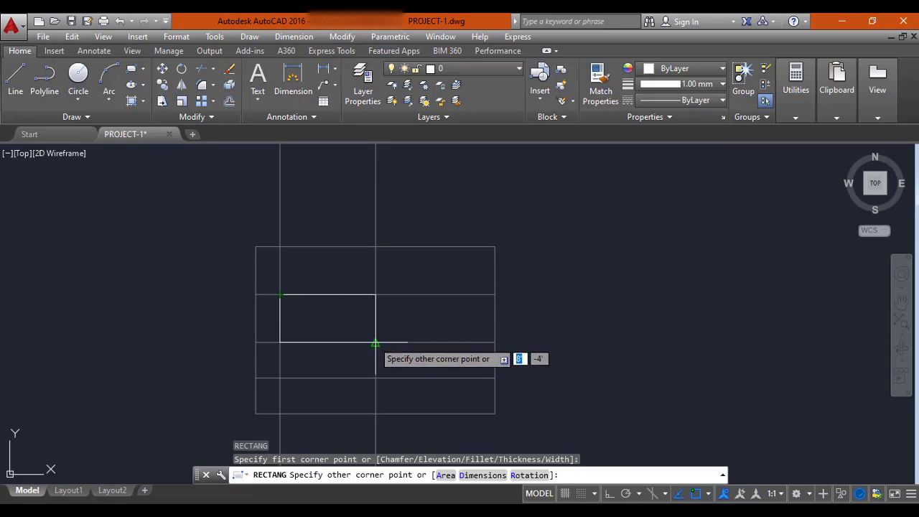
pyautogui.click(375, 342)
pyautogui.press('Escape')
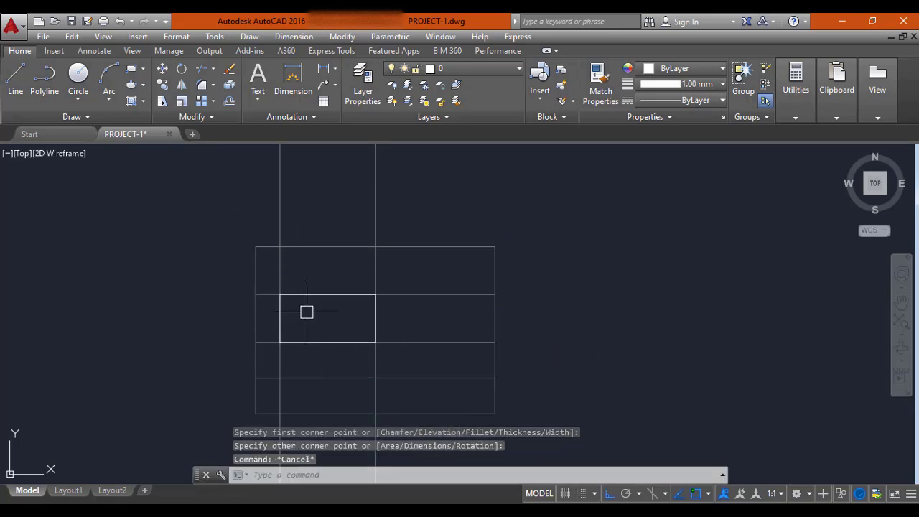
# Erase the window rectangle just drawn.
pyautogui.click(372, 339)
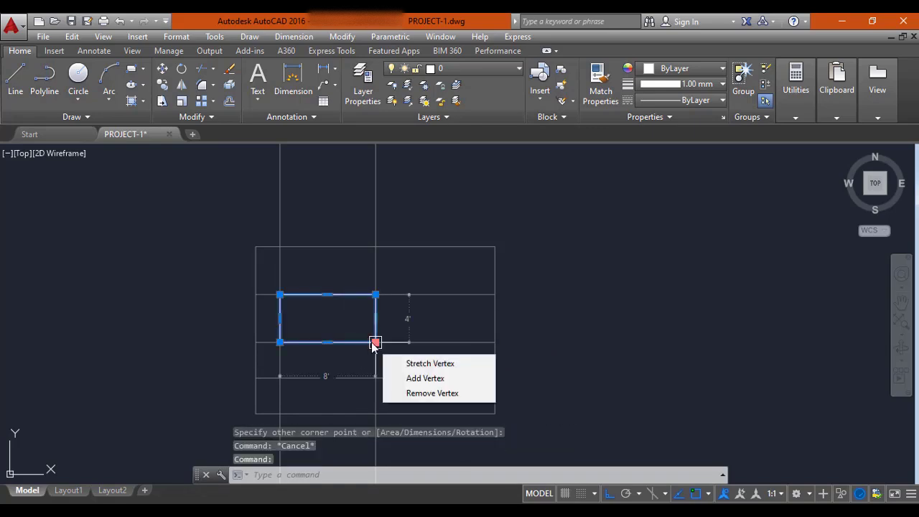
pyautogui.click(365, 344)
pyautogui.press('Escape')
pyautogui.click(365, 343)
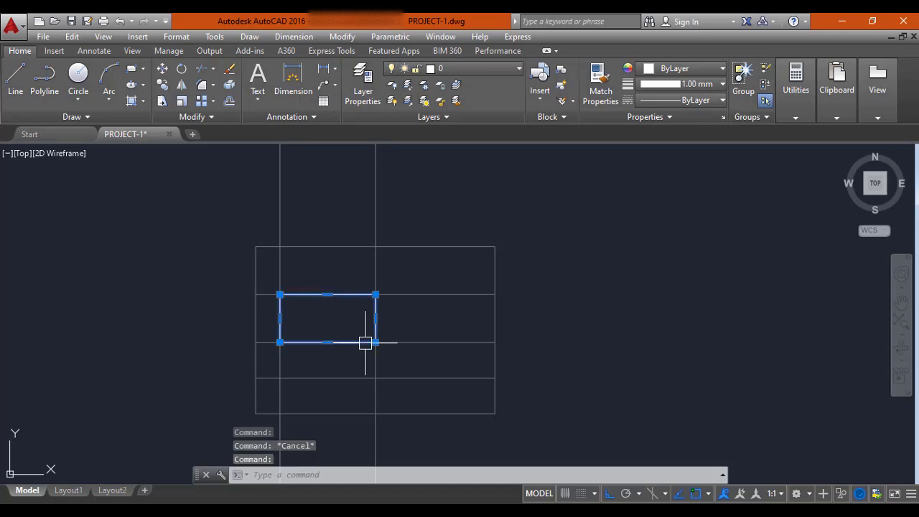
pyautogui.press('Return')
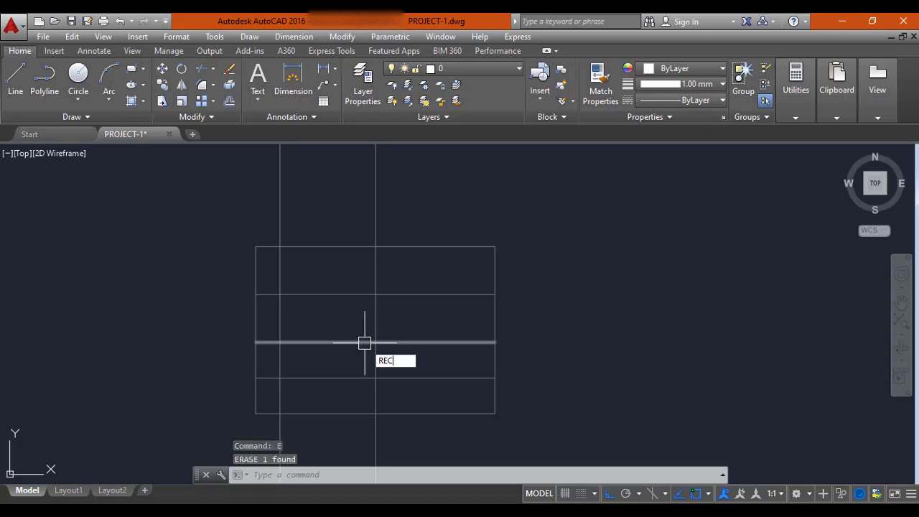
# Redraw the window rectangle from the upper-left to the lower-right crossing of the construction and offset lines.
pyautogui.press('Return')
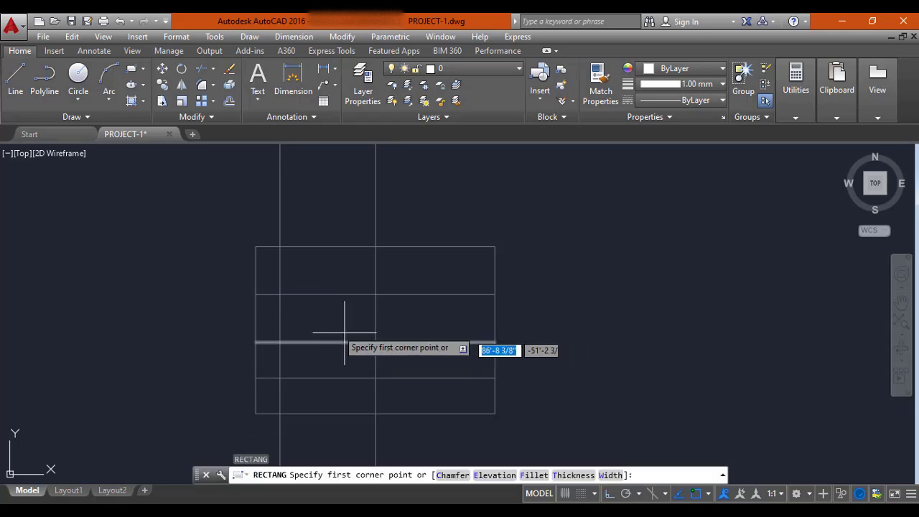
pyautogui.click(280, 295)
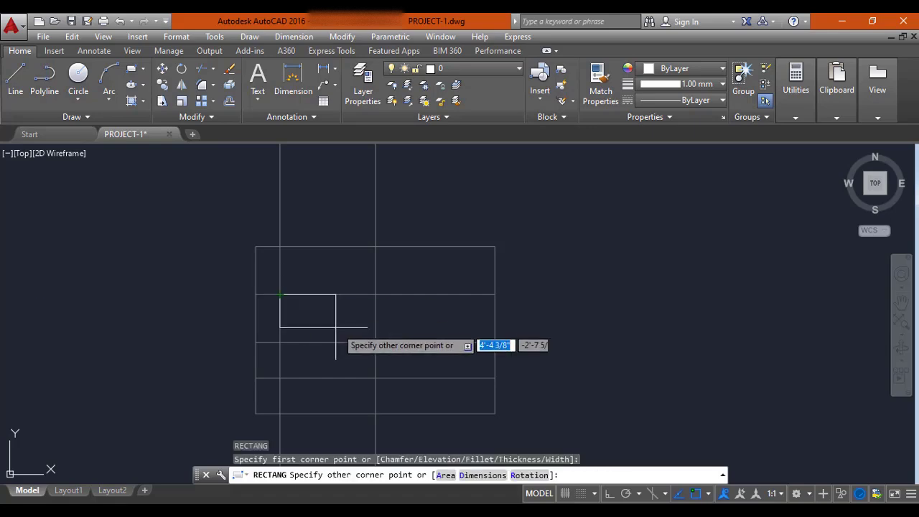
pyautogui.click(374, 343)
pyautogui.press('Escape')
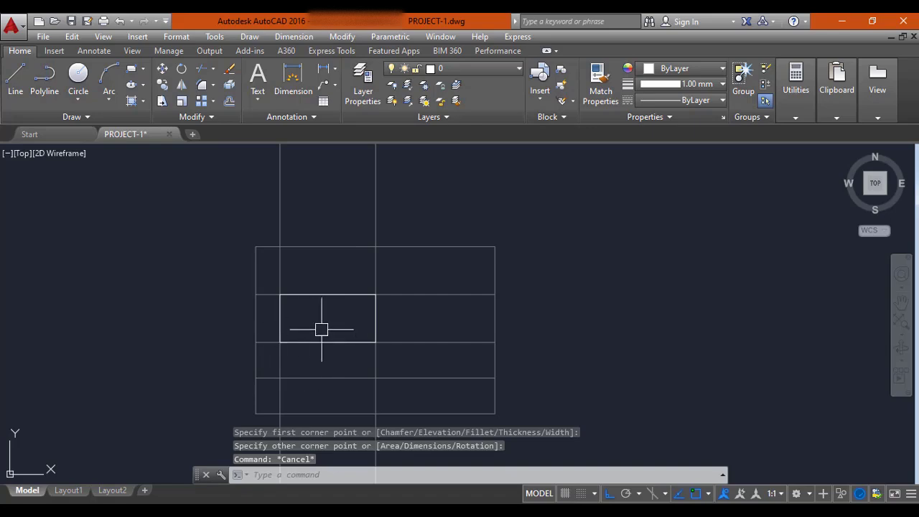
# Erase both vertical construction lines running through the window's sides.
pyautogui.click(431, 194)
pyautogui.click(187, 207)
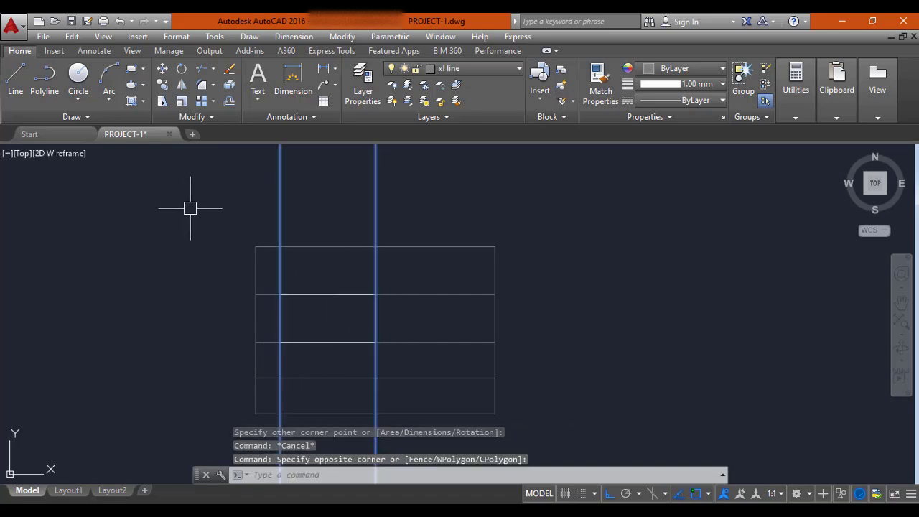
pyautogui.write('e')
pyautogui.press('Return')
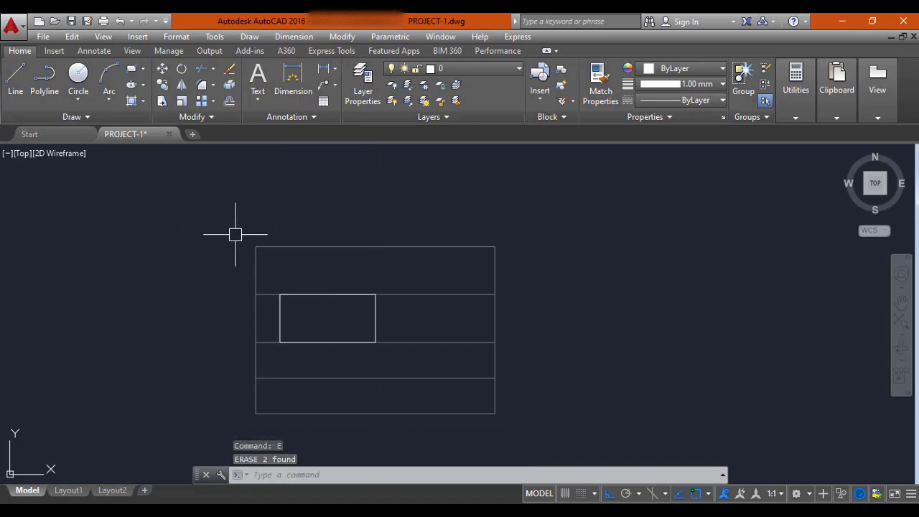
# Erase the two horizontal offset lines along the window's top and bottom edges.
pyautogui.click(477, 274)
pyautogui.click(415, 349)
pyautogui.write('E')
pyautogui.press('Return')
pyautogui.moveTo(349, 350); pyautogui.dragTo(359, 294, button='middle')
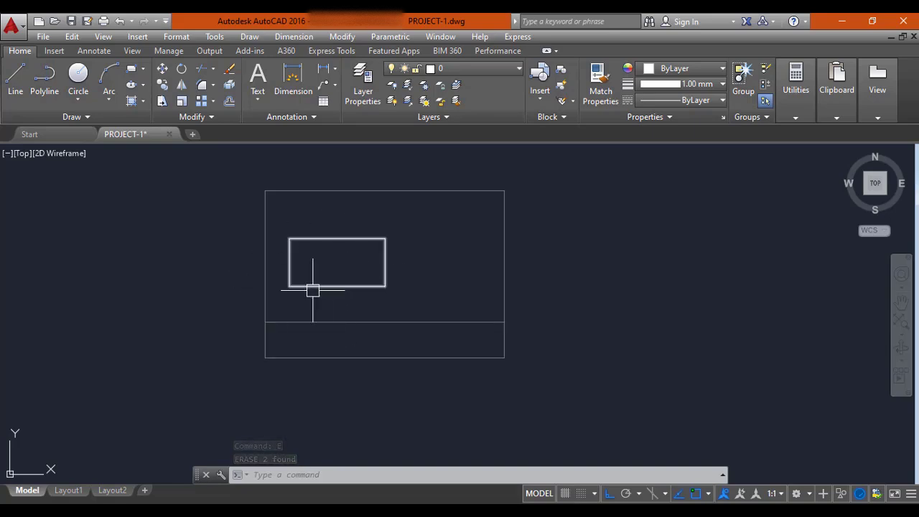
# Measure the window's sill height above the ground floor level line with a temporary linear dimension, and erase that dimension.
pyautogui.scroll(-6, 340, 270)
pyautogui.moveTo(261, 278); pyautogui.dragTo(372, 276, button='middle')
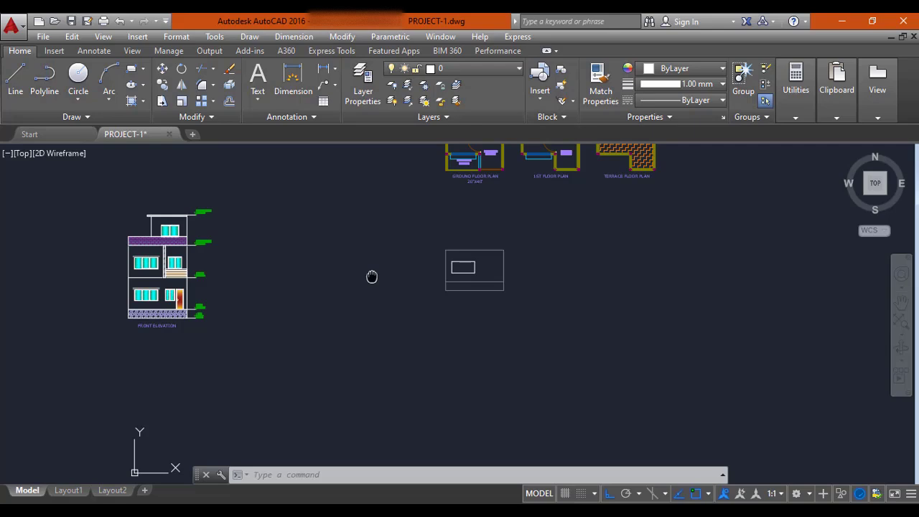
pyautogui.scroll(8, 474, 267)
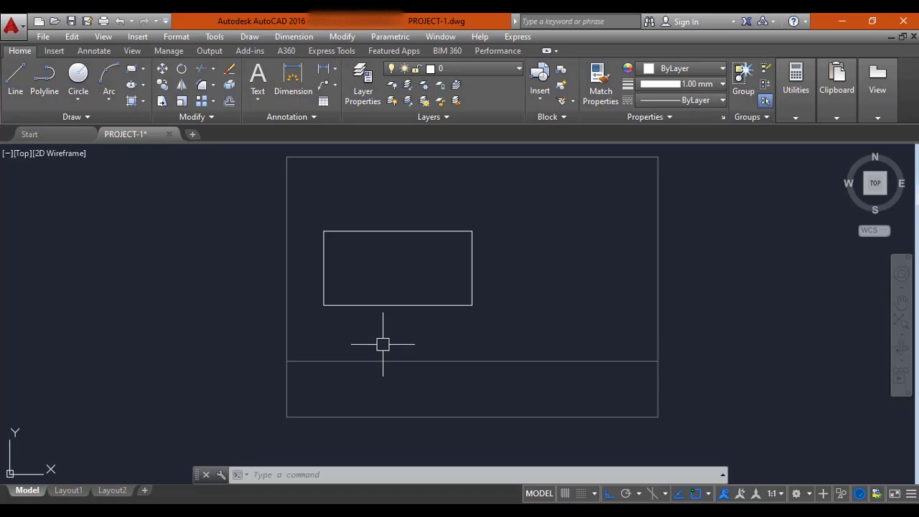
pyautogui.click(324, 70)
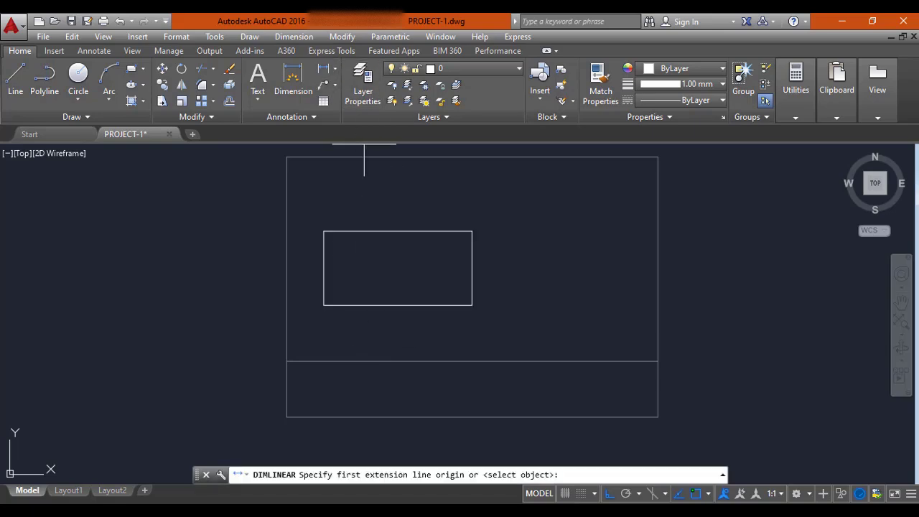
pyautogui.click(324, 305)
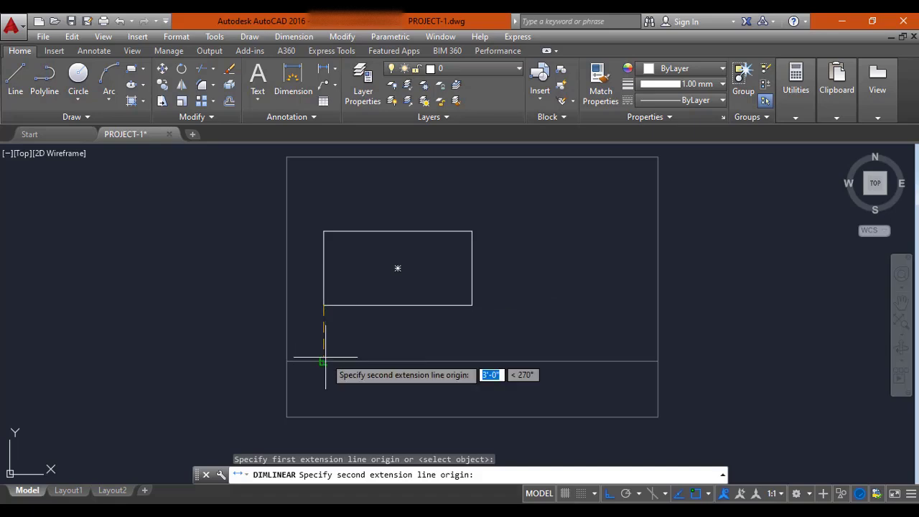
pyautogui.click(324, 361)
pyautogui.click(337, 357)
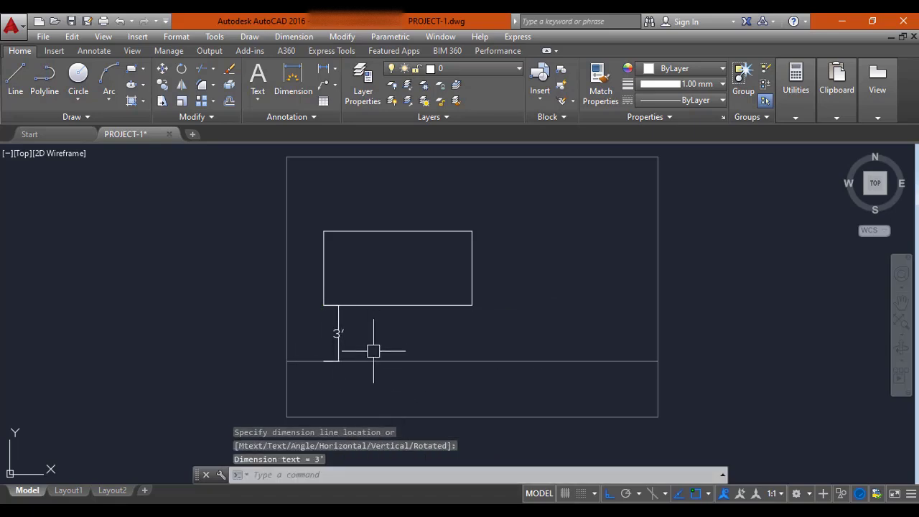
pyautogui.click(339, 338)
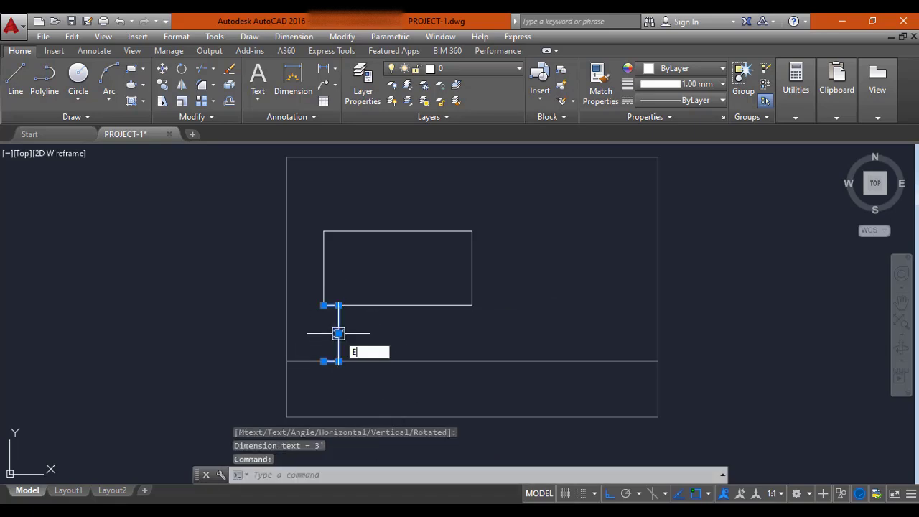
pyautogui.write('e')
pyautogui.press('Return')
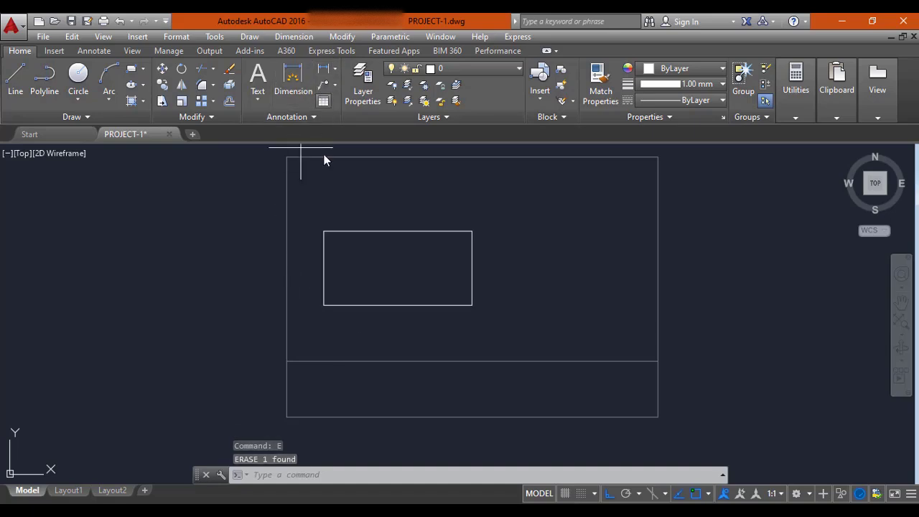
# Measure the window rectangle's height with a temporary linear dimension along its left side, and erase that dimension.
pyautogui.click(293, 79)
pyautogui.click(323, 231)
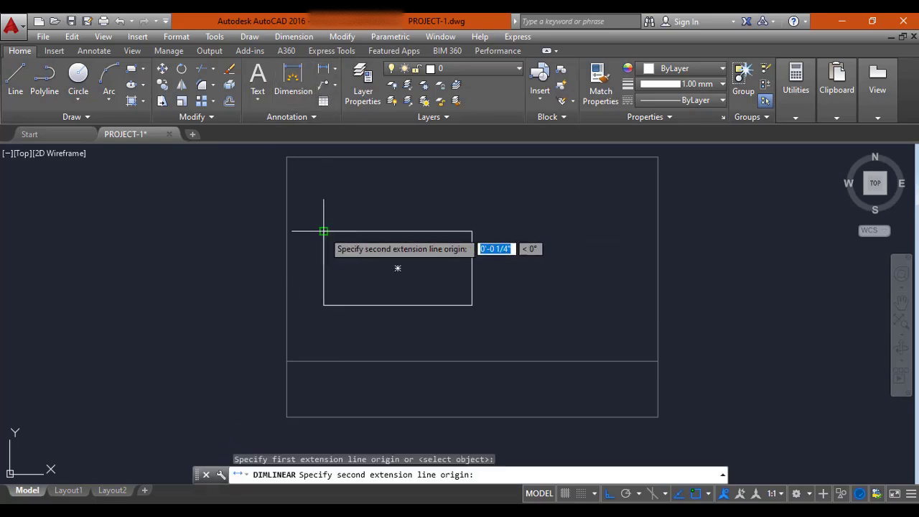
pyautogui.click(323, 305)
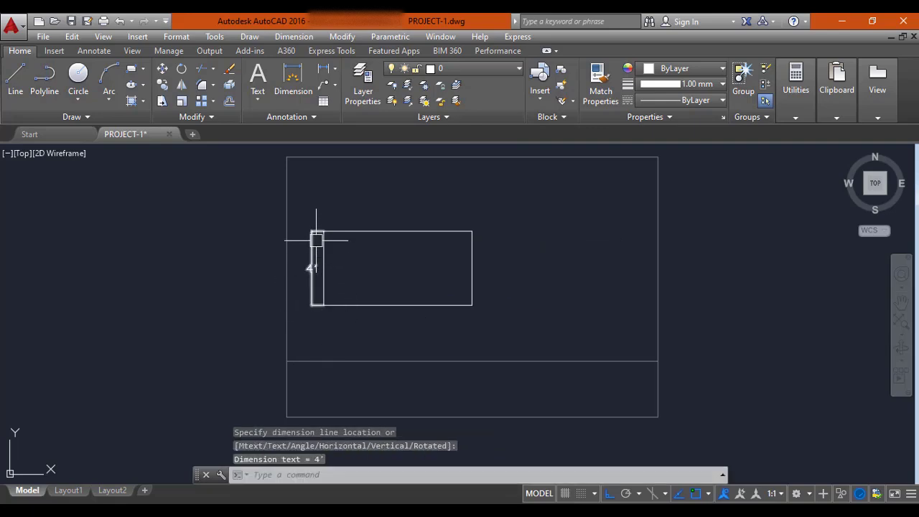
pyautogui.click(308, 278)
pyautogui.click(308, 274)
pyautogui.write('E')
pyautogui.press('Return')
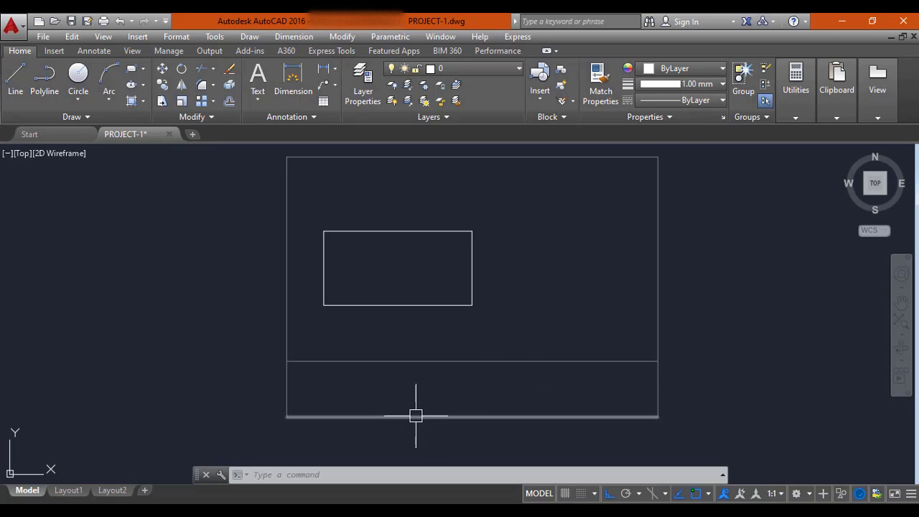
# Draw a line along the window rectangle's bottom edge, from its lower-left corner to its lower-right corner.
pyautogui.moveTo(392, 364)
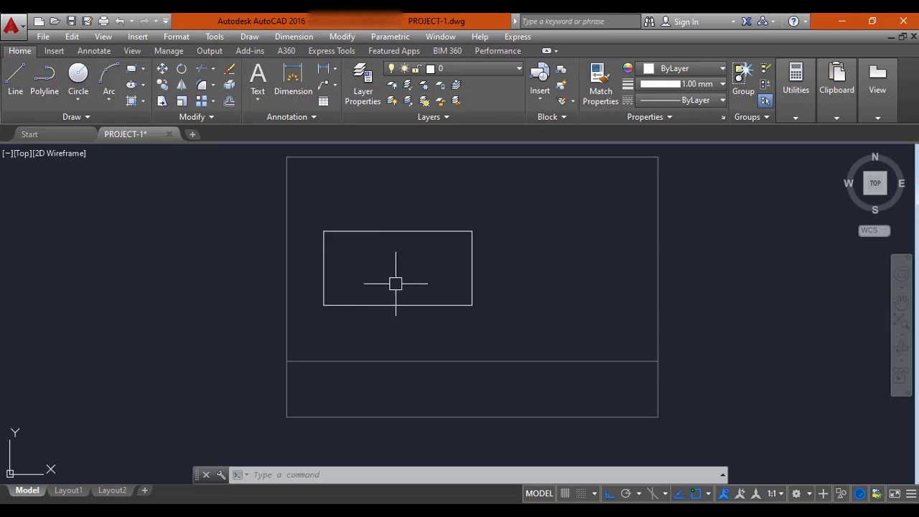
pyautogui.moveTo(393, 284); pyautogui.dragTo(359, 289, button='middle')
pyautogui.press('Escape')
pyautogui.press('Escape')
pyautogui.press('Escape')
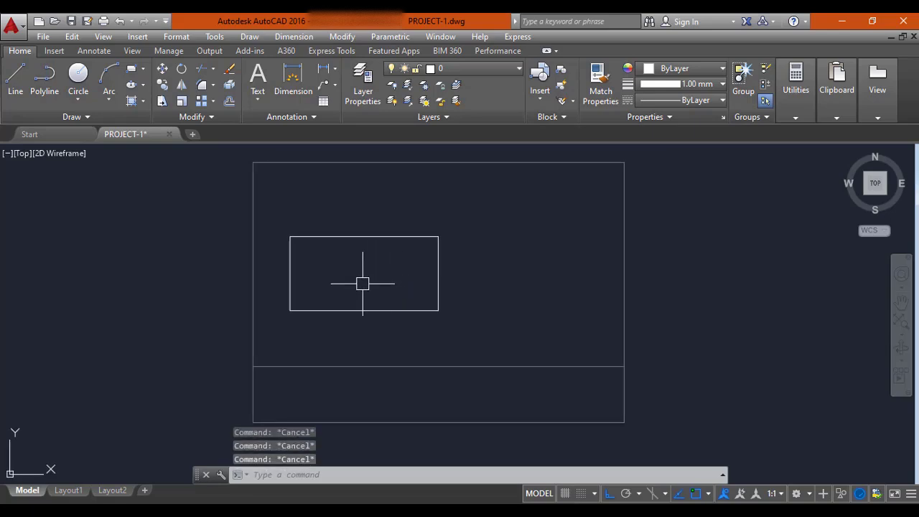
pyautogui.write('l')
pyautogui.press('Return')
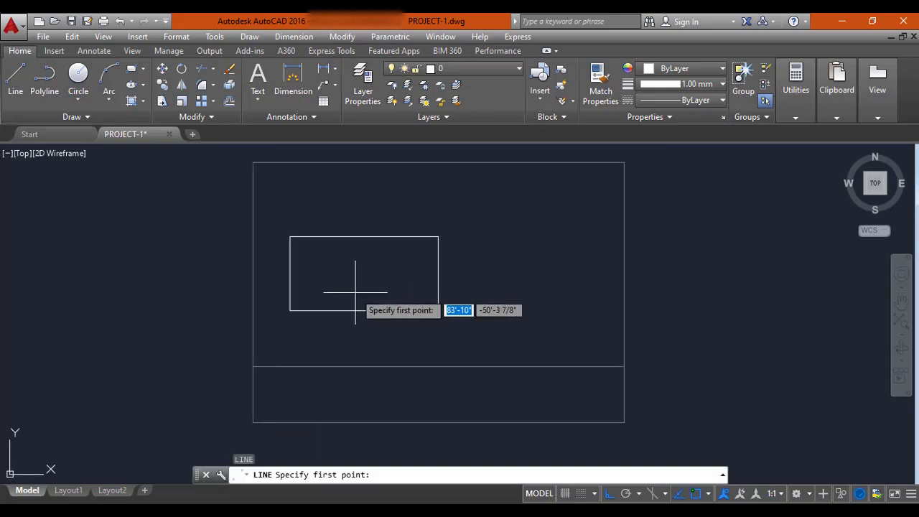
pyautogui.click(290, 310)
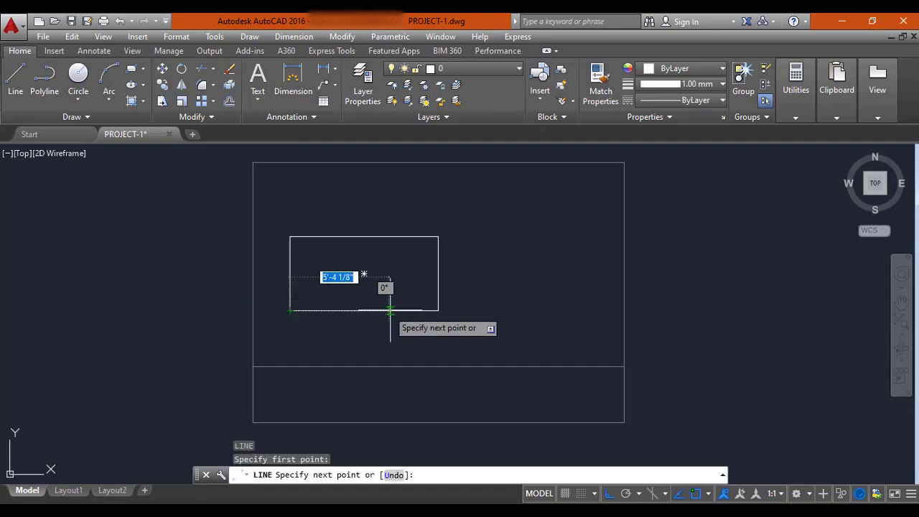
pyautogui.click(438, 310)
pyautogui.press('Escape')
pyautogui.press('Escape')
pyautogui.press('Escape')
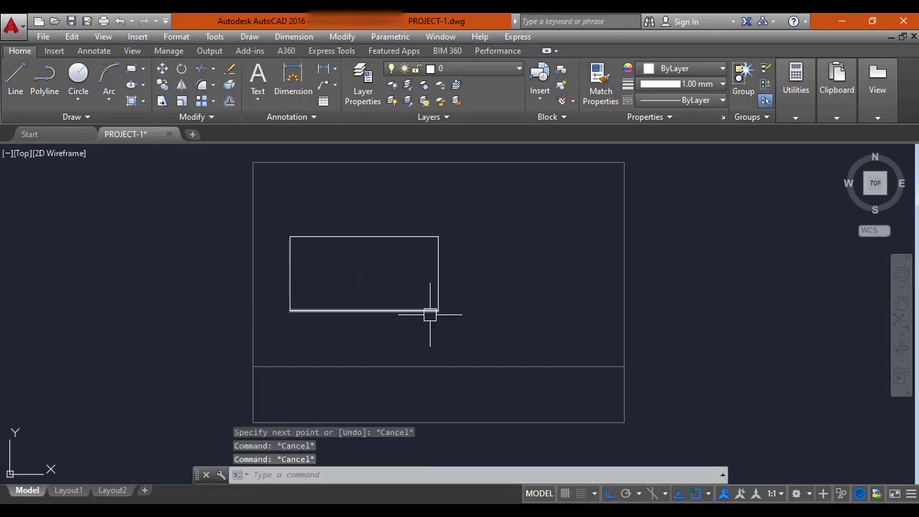
# Divide the line along the window's bottom edge into 3 equal segments with the Divide command.
pyautogui.moveTo(395, 311)
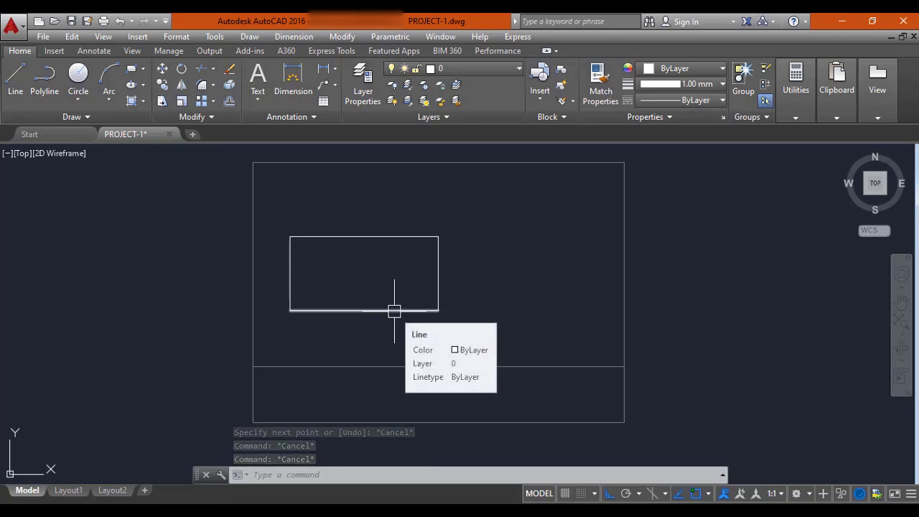
pyautogui.press('Escape')
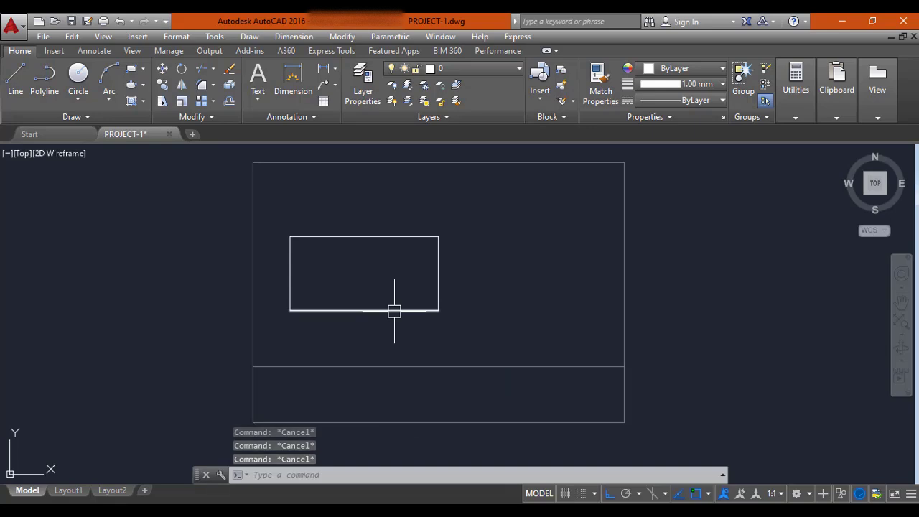
pyautogui.write('DIV')
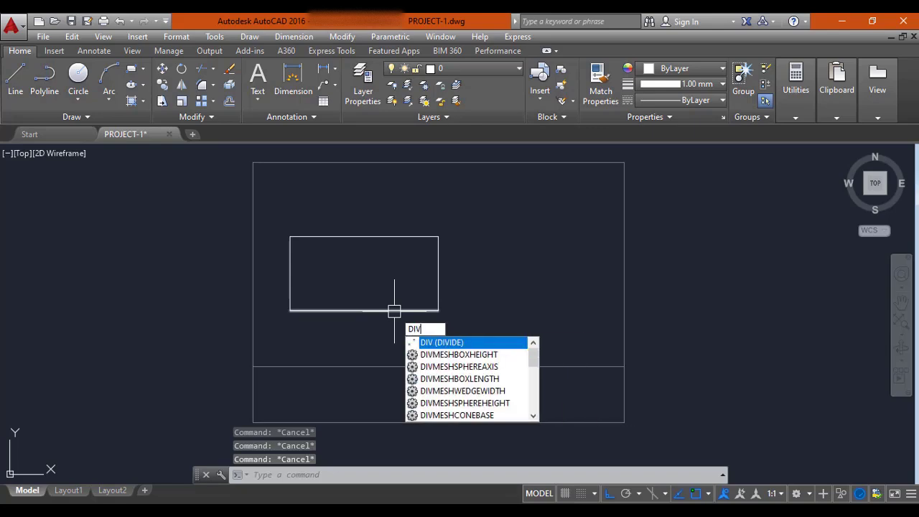
pyautogui.press('Return')
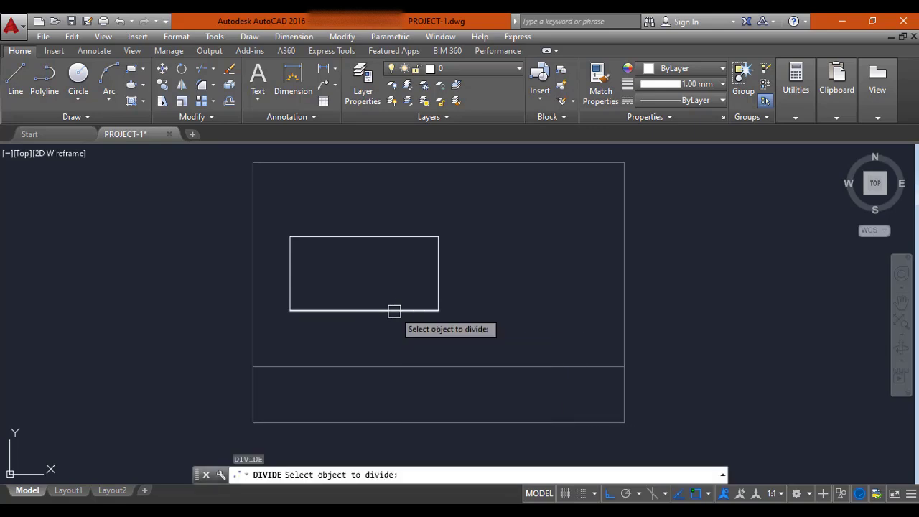
pyautogui.click(384, 311)
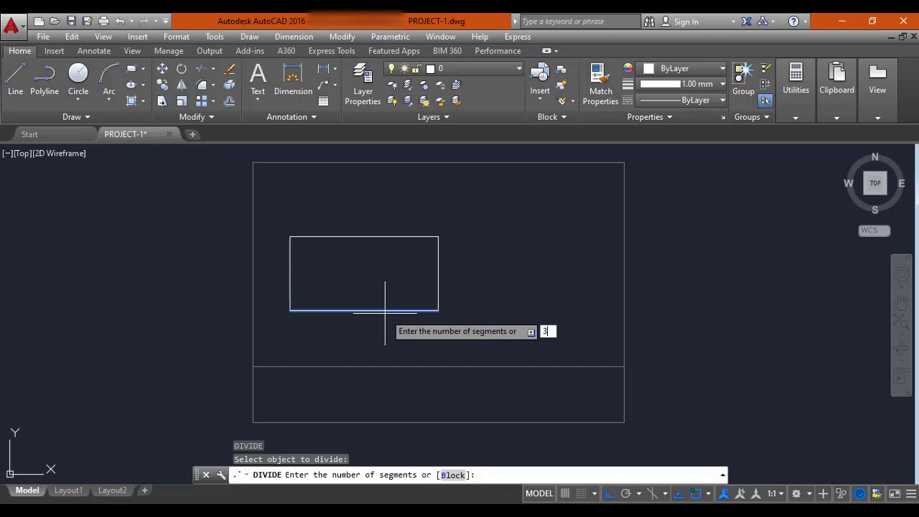
pyautogui.press('Return')
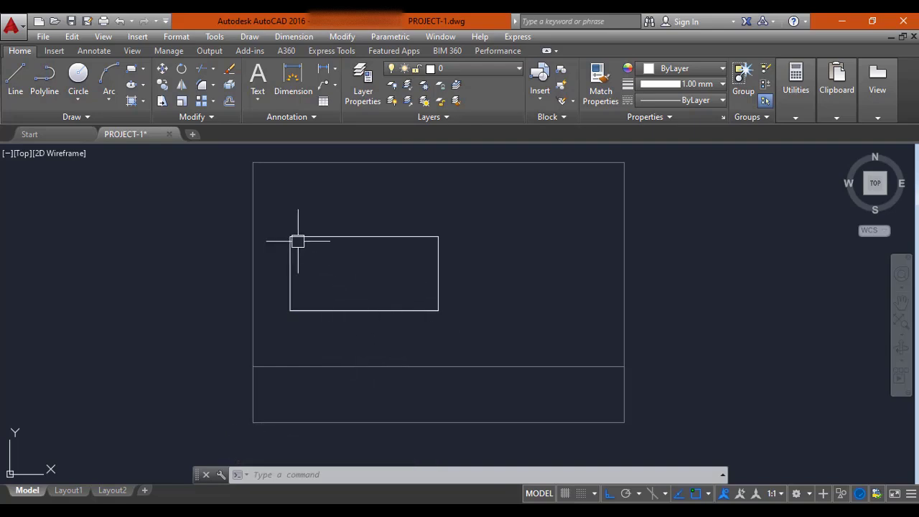
# Hide the classic menu bar and show it again.
pyautogui.click(165, 21)
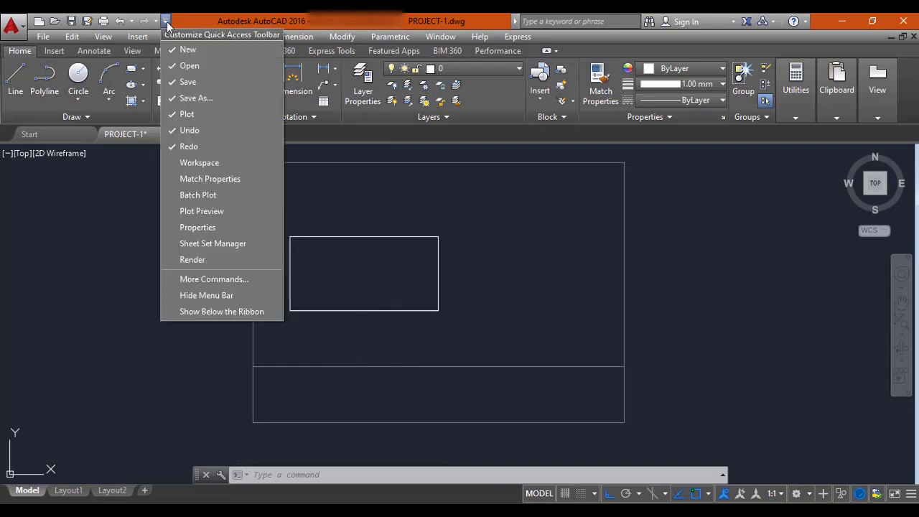
pyautogui.click(166, 22)
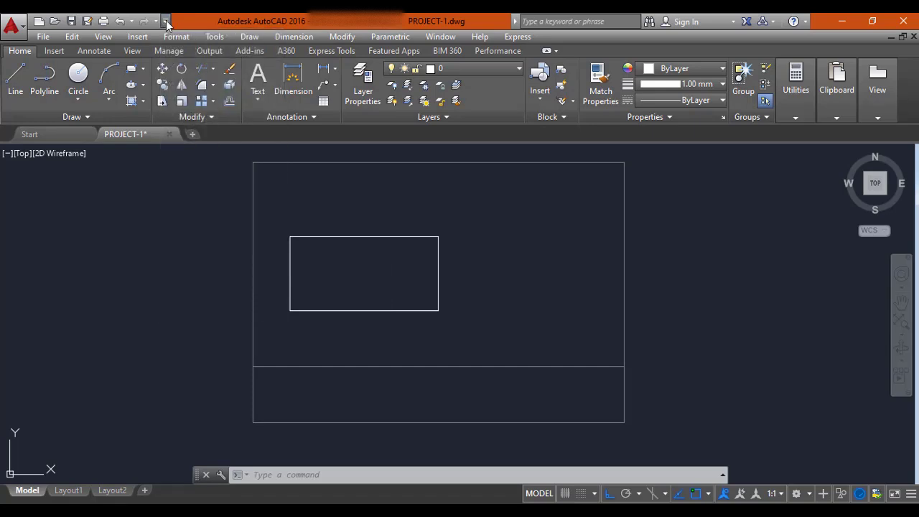
pyautogui.click(166, 21)
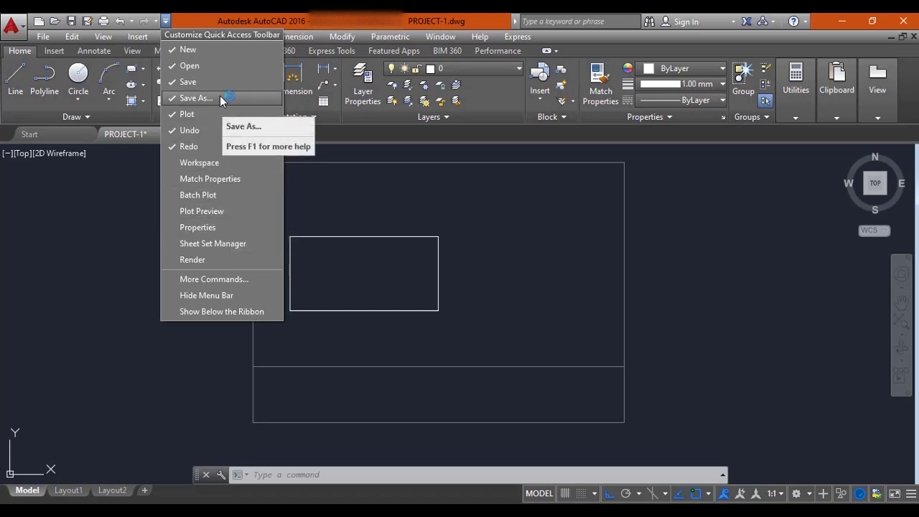
pyautogui.click(215, 295)
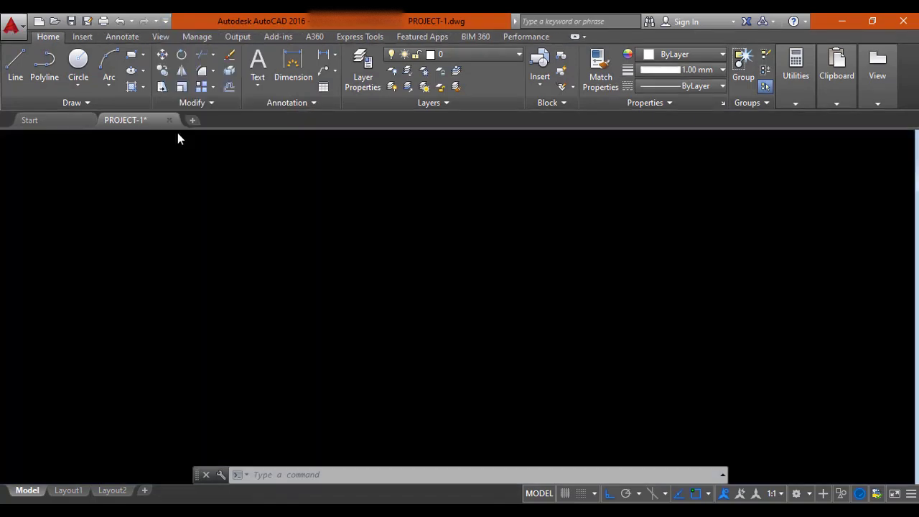
pyautogui.click(165, 21)
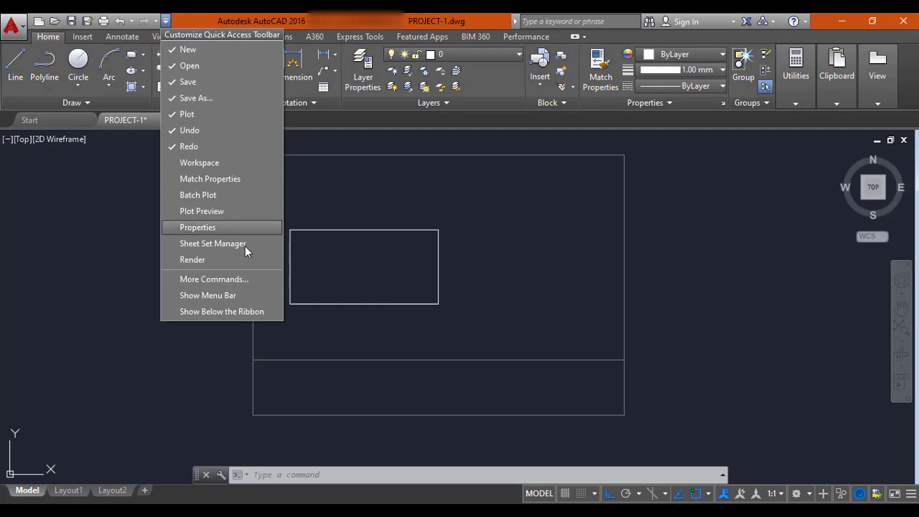
pyautogui.click(237, 297)
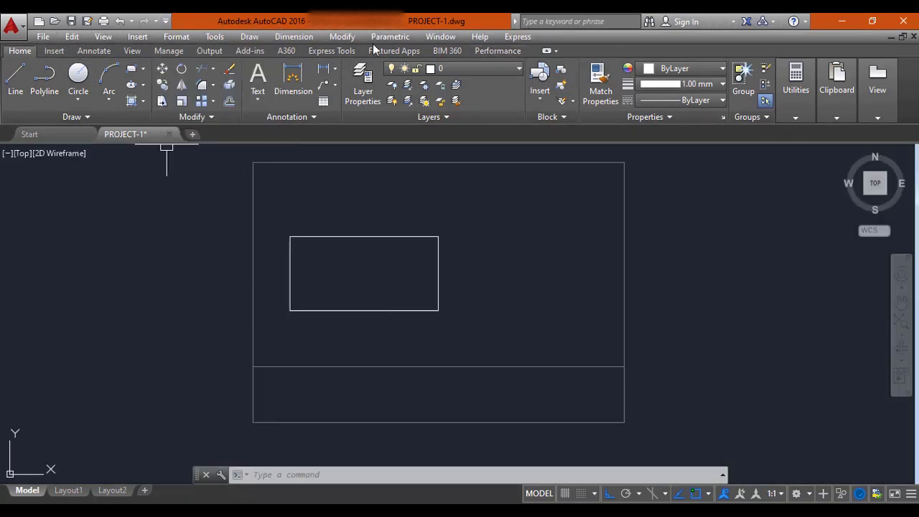
# Set the point style to the circle with a centre dot, keeping the 5% size relative to screen.
pyautogui.click(182, 39)
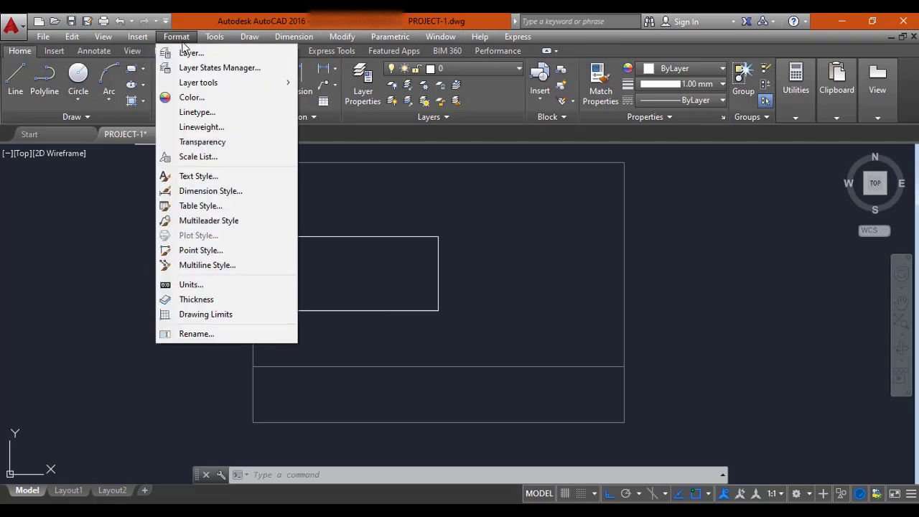
pyautogui.click(209, 250)
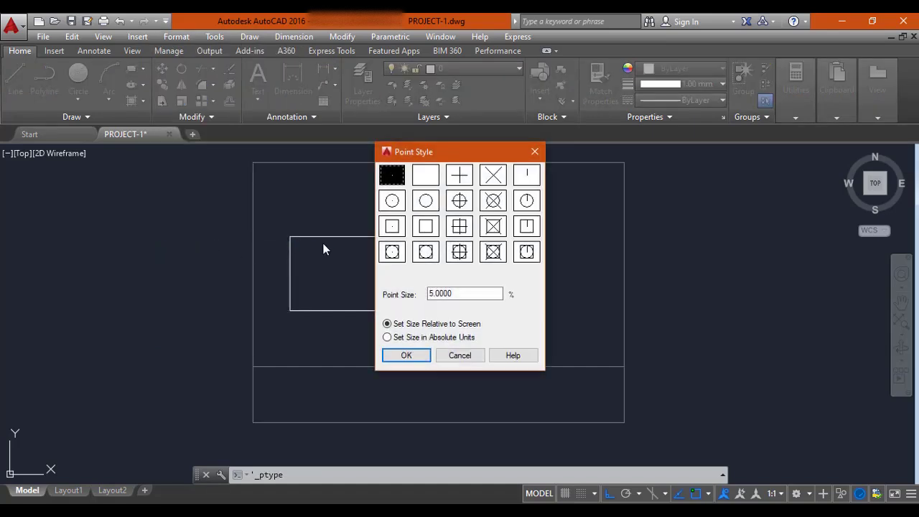
pyautogui.click(393, 203)
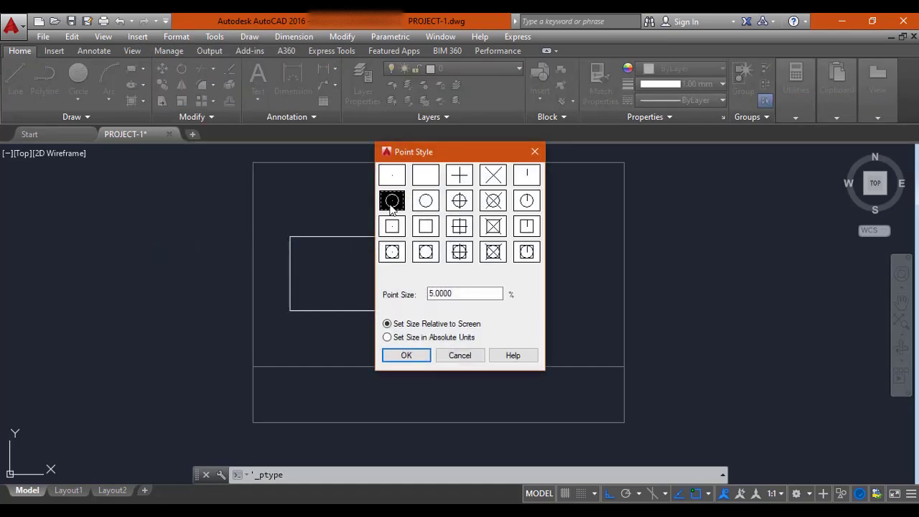
pyautogui.click(406, 356)
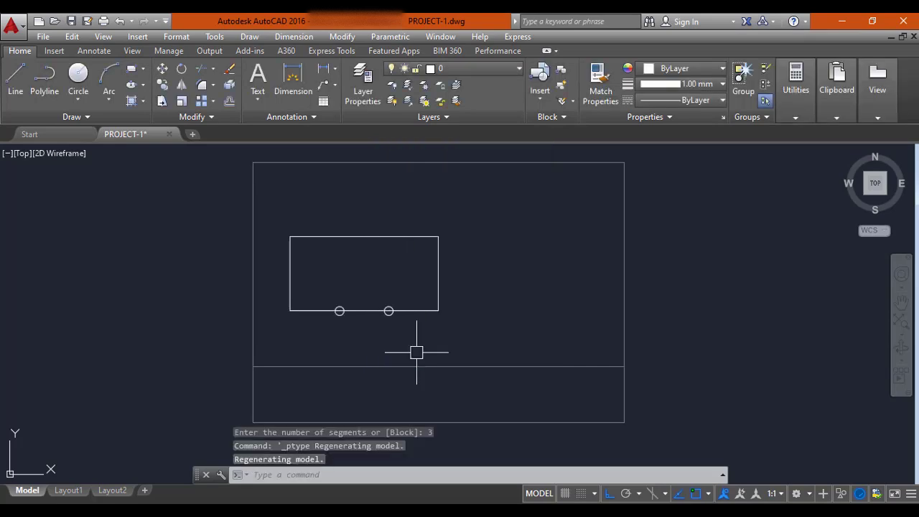
# Draw a vertical line from the left division point on the window's bottom edge up to its top edge.
pyautogui.scroll(4, 369, 324)
pyautogui.scroll(2, 354, 354)
pyautogui.scroll(-4, 309, 305)
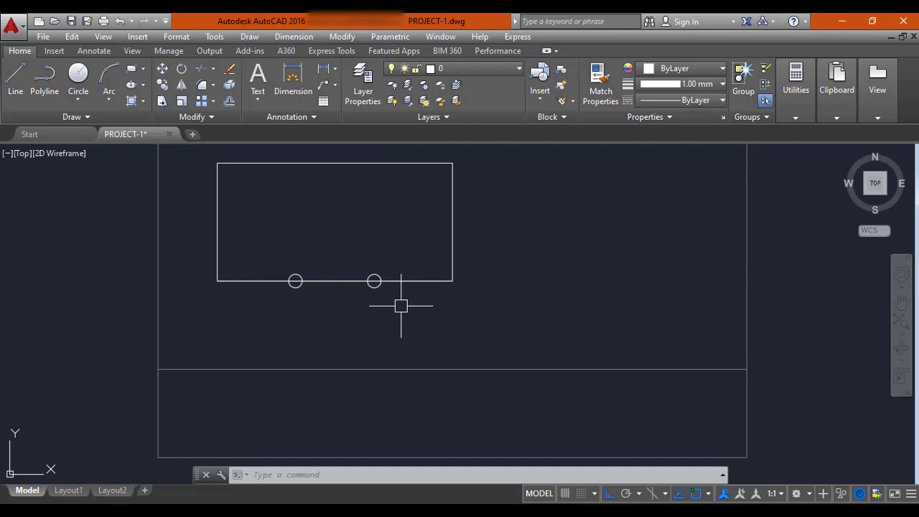
pyautogui.press('Escape')
pyautogui.press('Return')
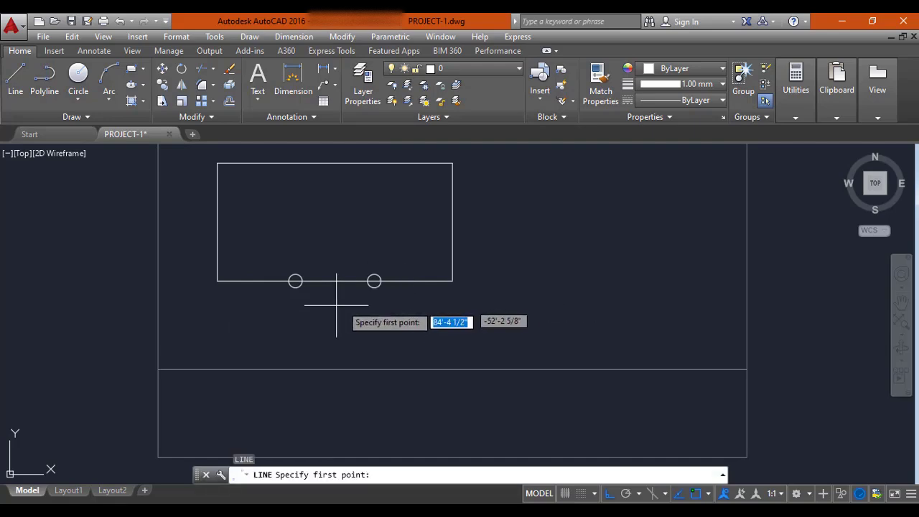
pyautogui.scroll(2, 301, 291)
pyautogui.click(291, 275)
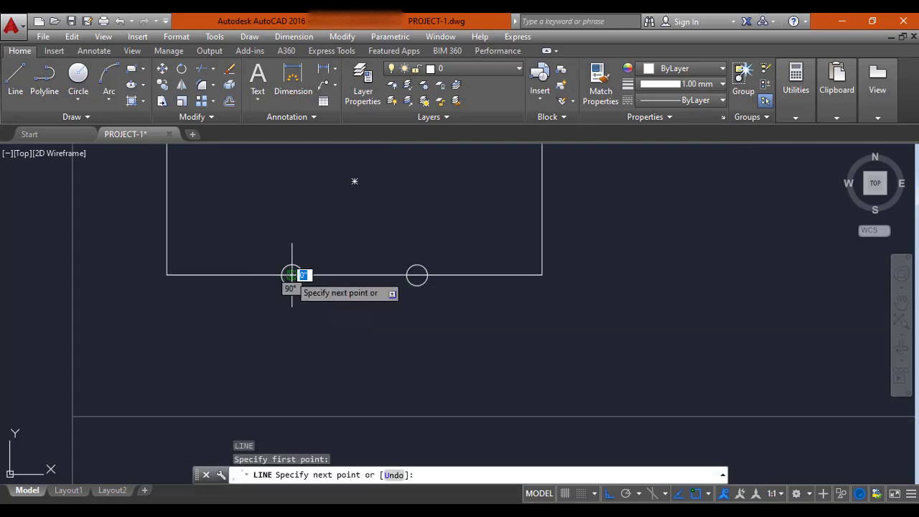
pyautogui.scroll(-2, 292, 275)
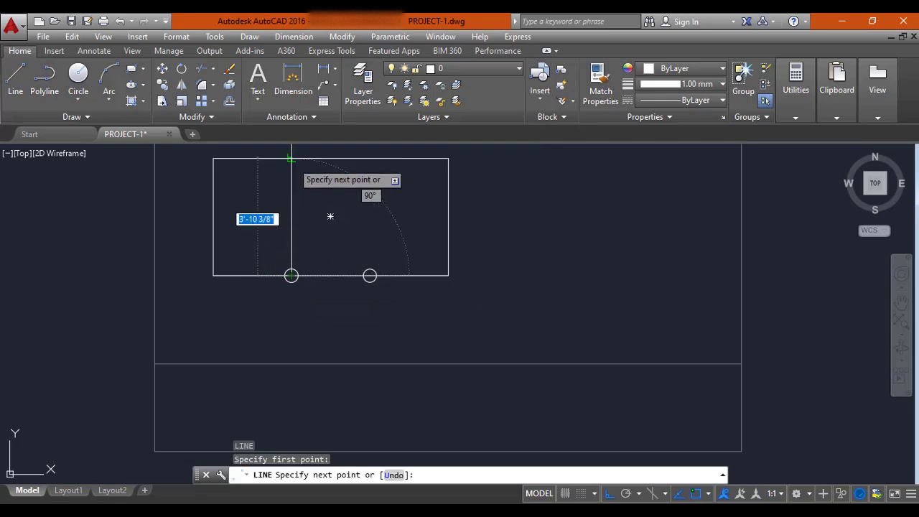
pyautogui.click(293, 158)
pyautogui.press('Return')
# Draw a vertical line from the right division point on the window's bottom edge up to its top edge.
pyautogui.press('Return')
pyautogui.scroll(2, 379, 290)
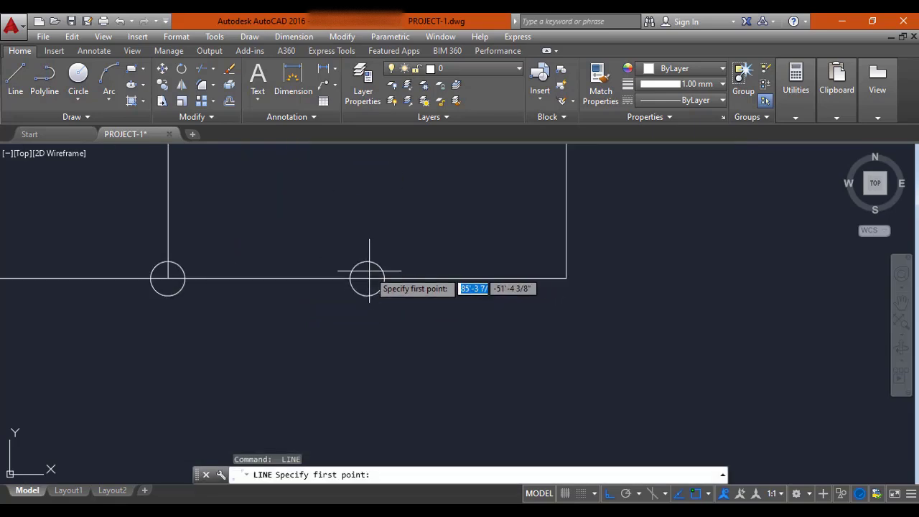
pyautogui.click(365, 273)
pyautogui.scroll(-2, 366, 273)
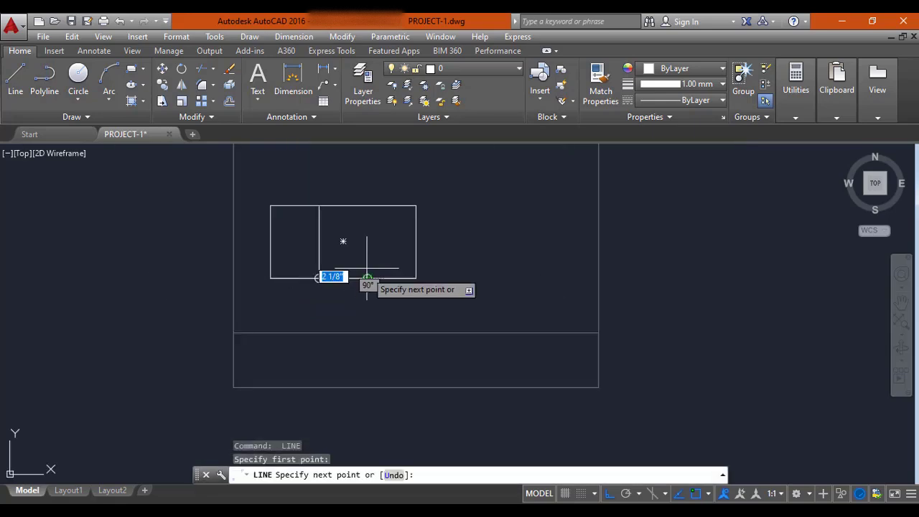
pyautogui.click(366, 206)
pyautogui.press('Escape')
# Erase both division point markers on the window's bottom edge.
pyautogui.scroll(4, 328, 277)
pyautogui.click(271, 246)
pyautogui.click(331, 294)
pyautogui.write('e')
pyautogui.press('Return')
pyautogui.click(361, 249)
pyautogui.click(456, 318)
pyautogui.write('e')
pyautogui.press('Return')
# Offset the window rectangle 3" inward to form its outer frame.
pyautogui.scroll(-4, 455, 318)
pyautogui.moveTo(456, 318)
pyautogui.mouseDown(button='middle')
pyautogui.moveTo(384, 327)
pyautogui.moveTo(336, 314)
pyautogui.mouseUp(button='middle')
pyautogui.press('Escape')
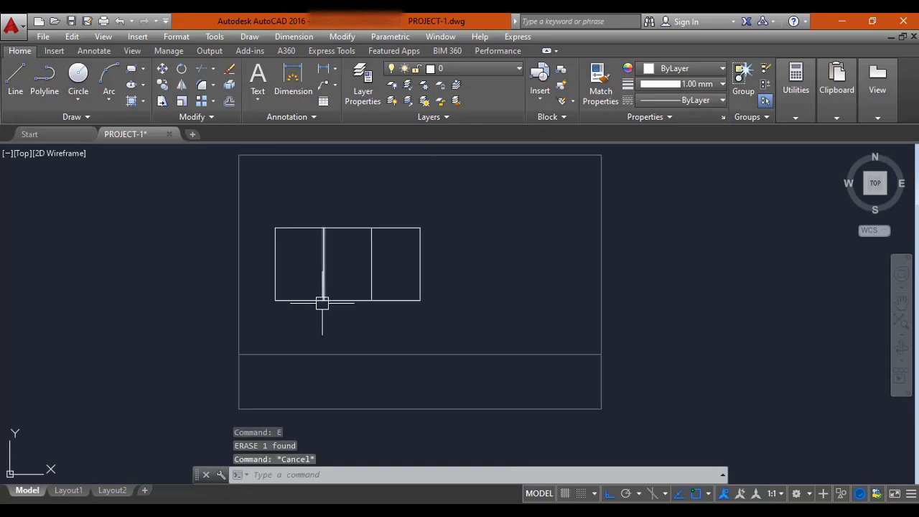
pyautogui.press('Return')
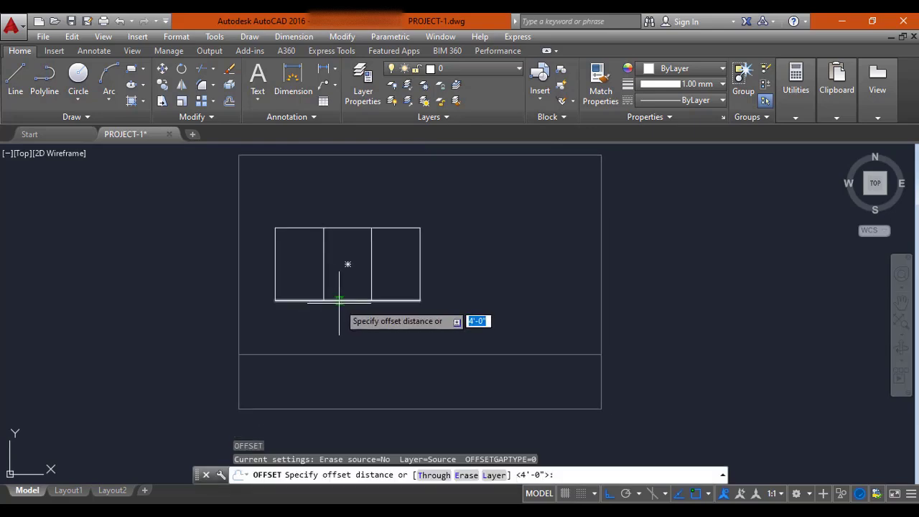
pyautogui.write('3')
pyautogui.press('Return')
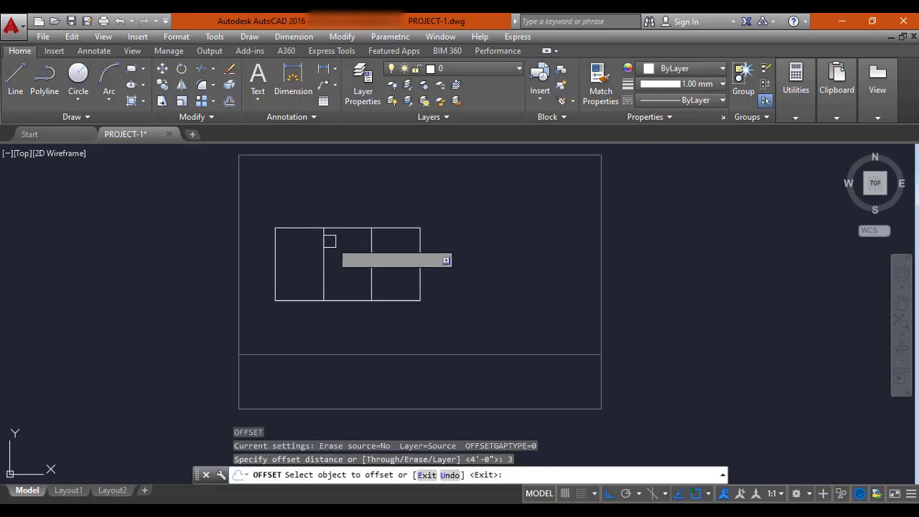
pyautogui.click(302, 229)
pyautogui.click(347, 262)
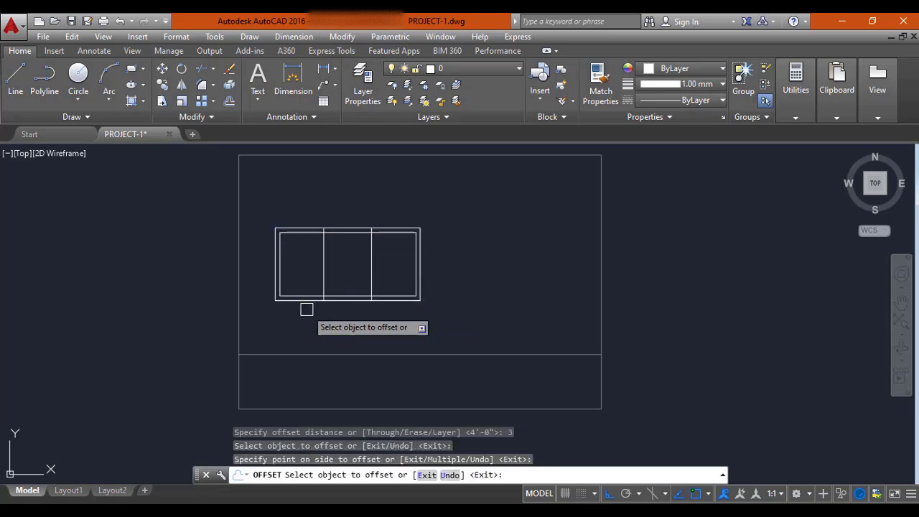
pyautogui.scroll(2, 301, 263)
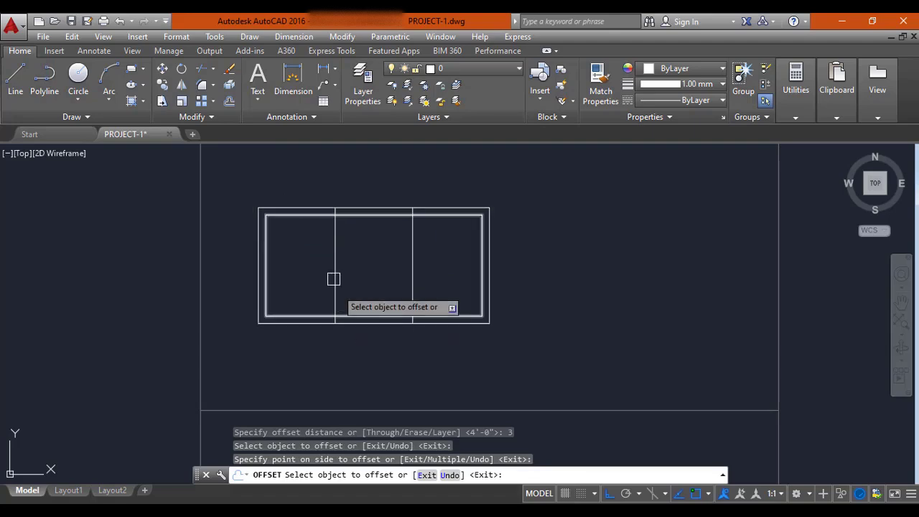
pyautogui.press('Escape')
# Offset the window's left dividing line 1.5" to both sides.
pyautogui.write('o')
pyautogui.press('Return')
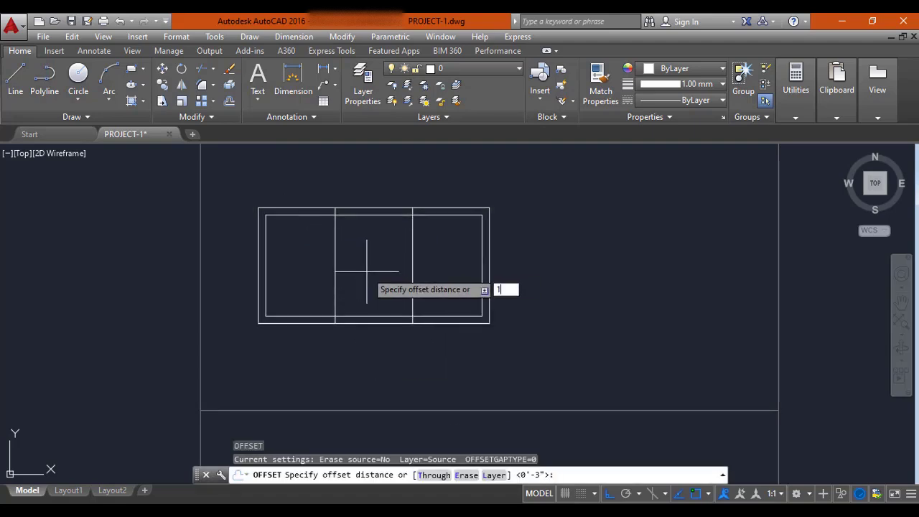
pyautogui.write('1.5')
pyautogui.press('Return')
pyautogui.click(336, 259)
pyautogui.click(320, 263)
pyautogui.scroll(5, 344, 267)
pyautogui.scroll(-4, 431, 280)
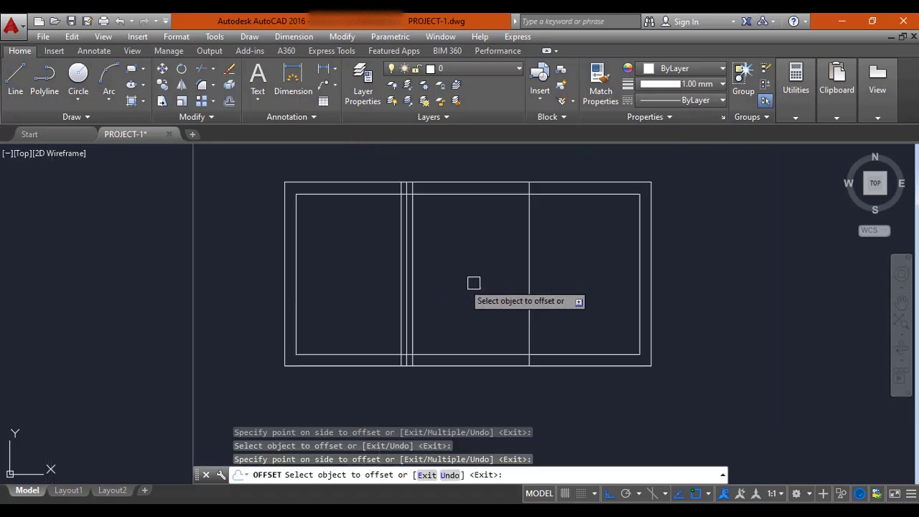
# Offset the window's right dividing line by the same 1.5" to both sides.
pyautogui.click(529, 278)
pyautogui.click(475, 278)
pyautogui.scroll(3, 528, 279)
pyautogui.click(532, 264)
pyautogui.click(621, 272)
pyautogui.scroll(-4, 600, 260)
pyautogui.moveTo(599, 258); pyautogui.dragTo(546, 212, button='middle')
pyautogui.scroll(2, 522, 313)
pyautogui.scroll(2, 532, 306)
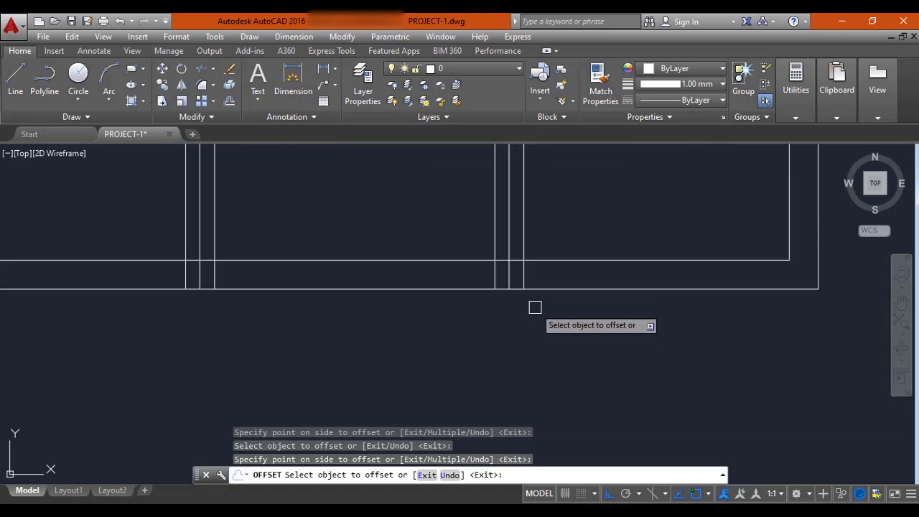
# Trim the divider line ends and the inner frame segments between them along the window's bottom edge, at both dividers.
pyautogui.press('Escape')
pyautogui.write('tr')
pyautogui.press('Return')
pyautogui.press('Return')
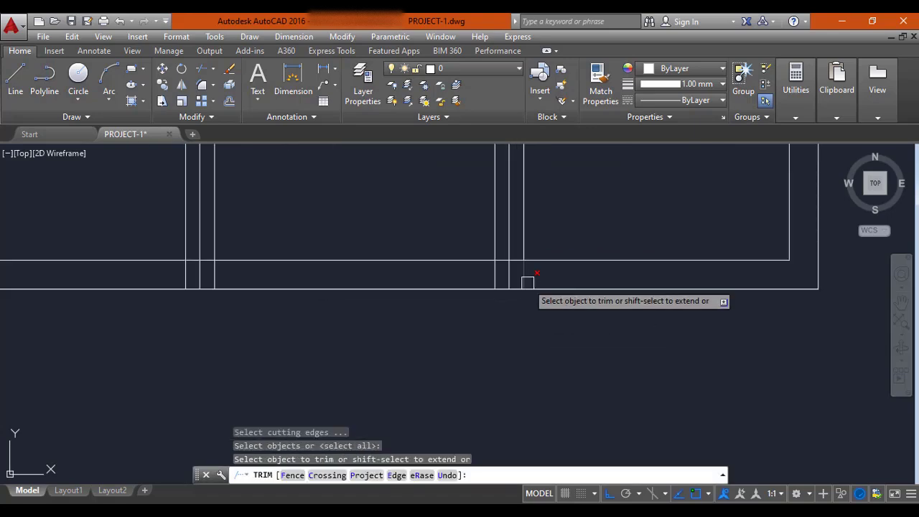
pyautogui.click(524, 277)
pyautogui.scroll(4, 503, 268)
pyautogui.click(502, 252)
pyautogui.scroll(-7, 533, 250)
pyautogui.scroll(4, 406, 262)
pyautogui.click(458, 246)
pyautogui.click(394, 252)
pyautogui.scroll(6, 420, 246)
pyautogui.click(425, 184)
pyautogui.click(382, 185)
pyautogui.scroll(-10, 416, 235)
pyautogui.scroll(-2, 402, 259)
# Trim the left divider's line ends and the inner frame segments crossing it at the window's top edge.
pyautogui.scroll(8, 392, 246)
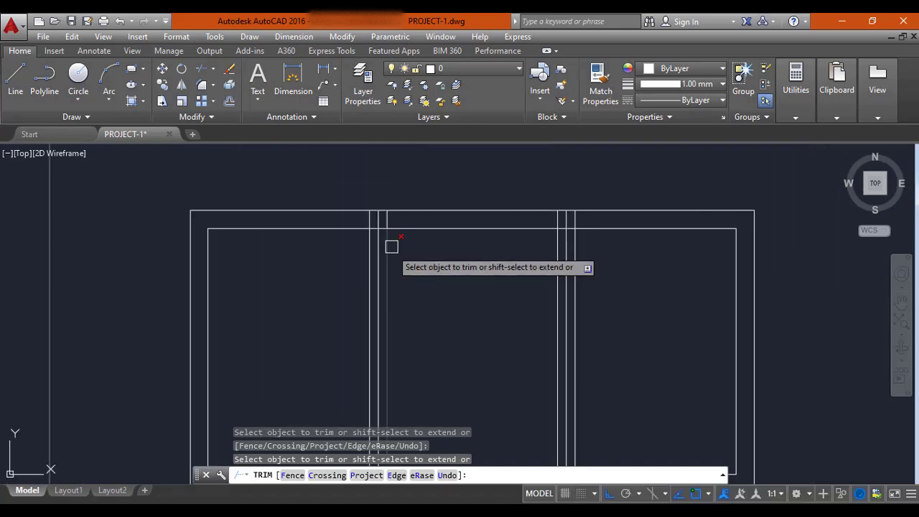
pyautogui.click(410, 214)
pyautogui.click(354, 216)
pyautogui.scroll(4, 383, 222)
pyautogui.click(384, 224)
pyautogui.click(351, 252)
pyautogui.scroll(-8, 376, 252)
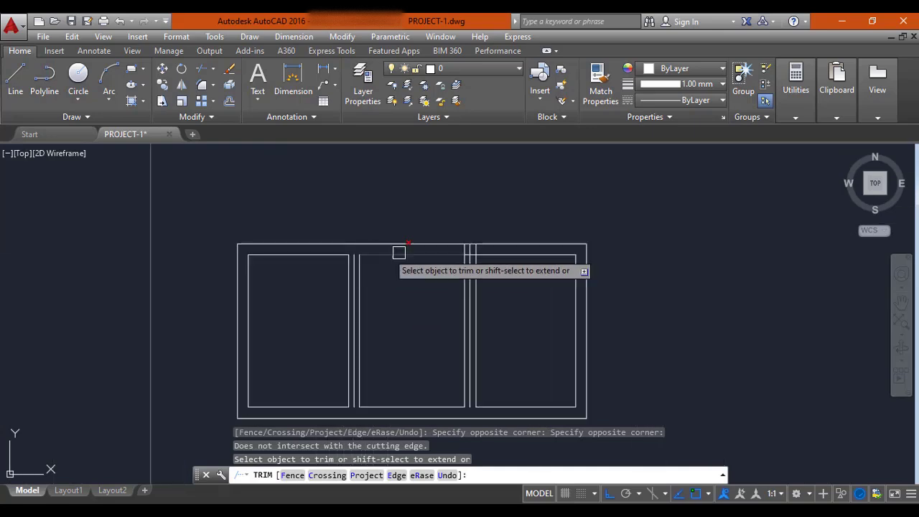
# Trim the right divider's line ends and the inner frame segments crossing it at the window's top edge.
pyautogui.scroll(5, 466, 253)
pyautogui.click(437, 248)
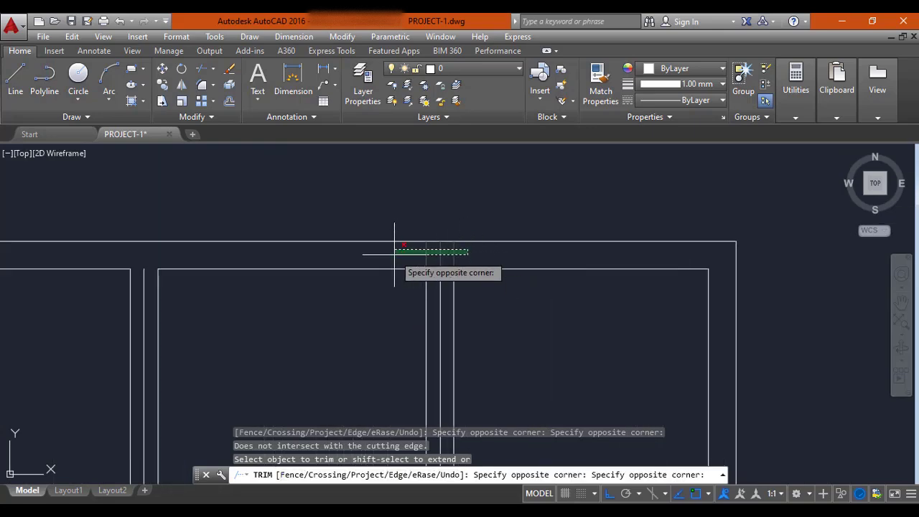
pyautogui.click(396, 251)
pyautogui.scroll(2, 446, 263)
pyautogui.click(459, 255)
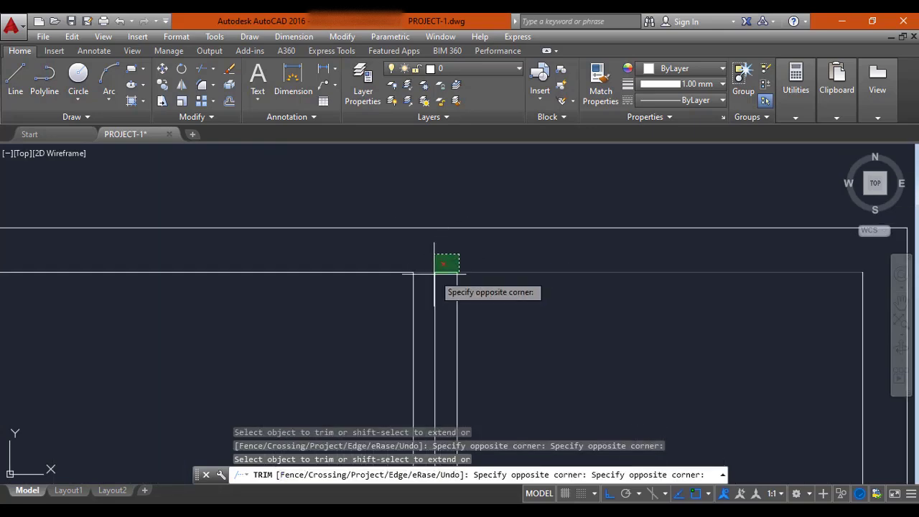
pyautogui.click(449, 251)
pyautogui.click(443, 271)
pyautogui.click(426, 270)
pyautogui.scroll(-3, 431, 302)
pyautogui.scroll(3, 428, 283)
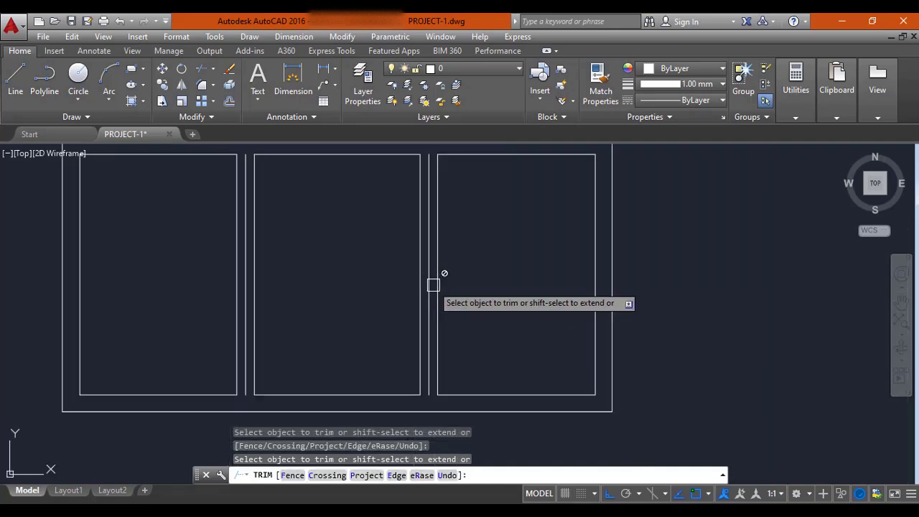
# Erase the centre lines of both window dividers.
pyautogui.press('Escape')
pyautogui.click(428, 285)
pyautogui.click(244, 367)
pyautogui.write('e')
pyautogui.press('Return')
pyautogui.scroll(-2, 302, 352)
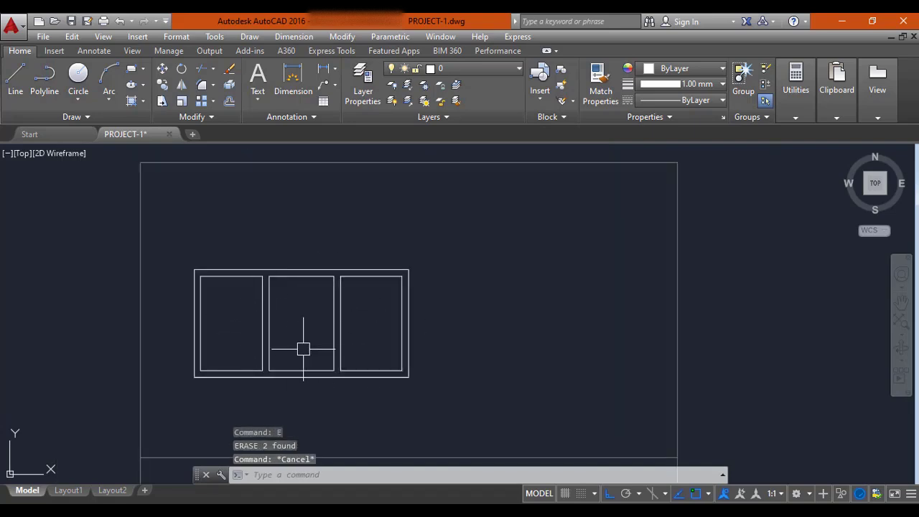
# Examine the ground floor window and its sunshade in the finished front elevation.
pyautogui.scroll(-2, 323, 208)
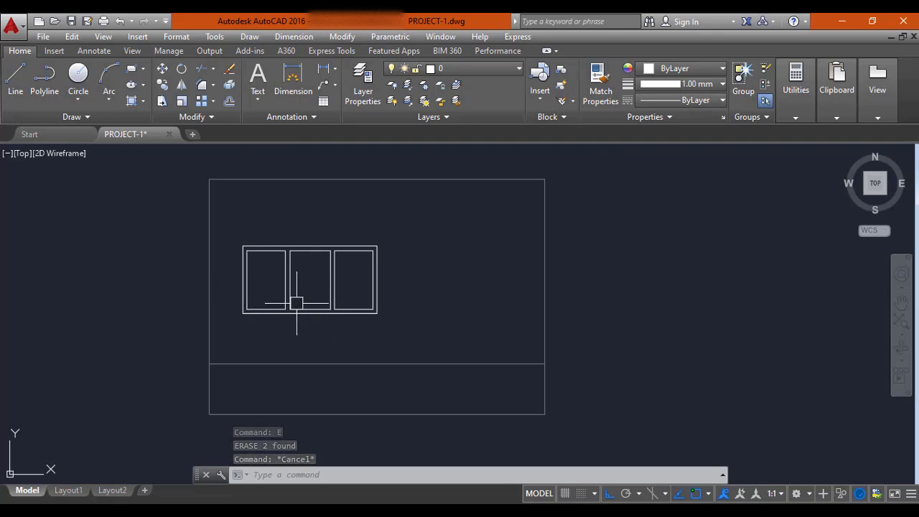
pyautogui.scroll(-6, 296, 303)
pyautogui.scroll(8, 143, 318)
pyautogui.scroll(-3, 213, 250)
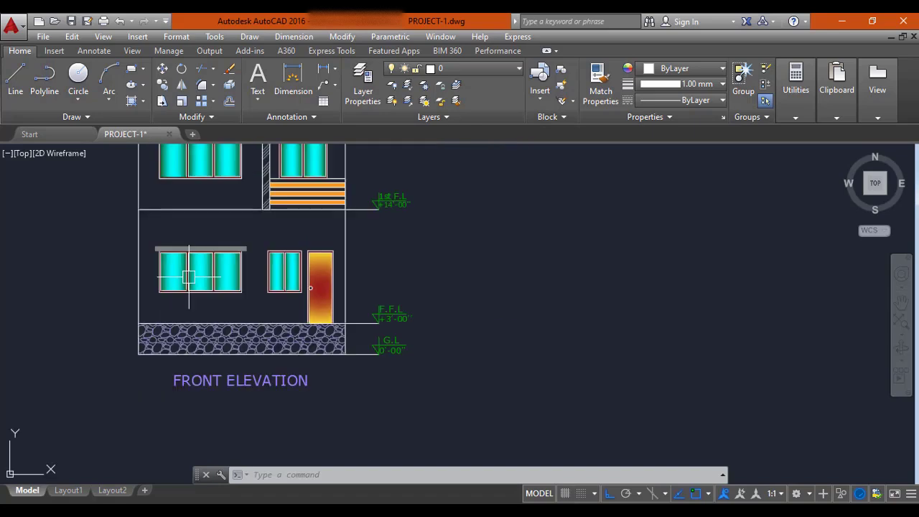
pyautogui.scroll(-2, 422, 285)
pyautogui.moveTo(532, 278); pyautogui.dragTo(304, 289, button='middle')
pyautogui.moveTo(663, 267); pyautogui.dragTo(452, 267, button='middle')
pyautogui.scroll(2, 526, 282)
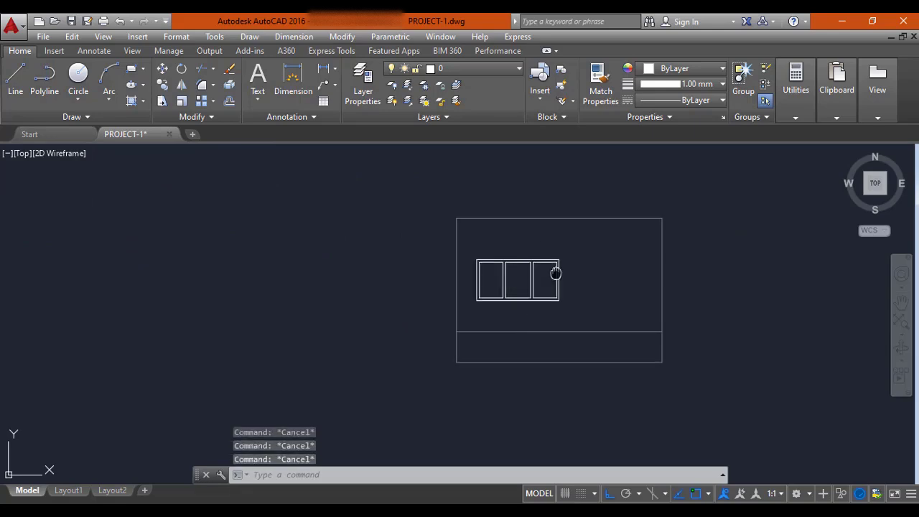
pyautogui.moveTo(559, 271); pyautogui.dragTo(497, 268, button='middle')
pyautogui.scroll(-2, 489, 236)
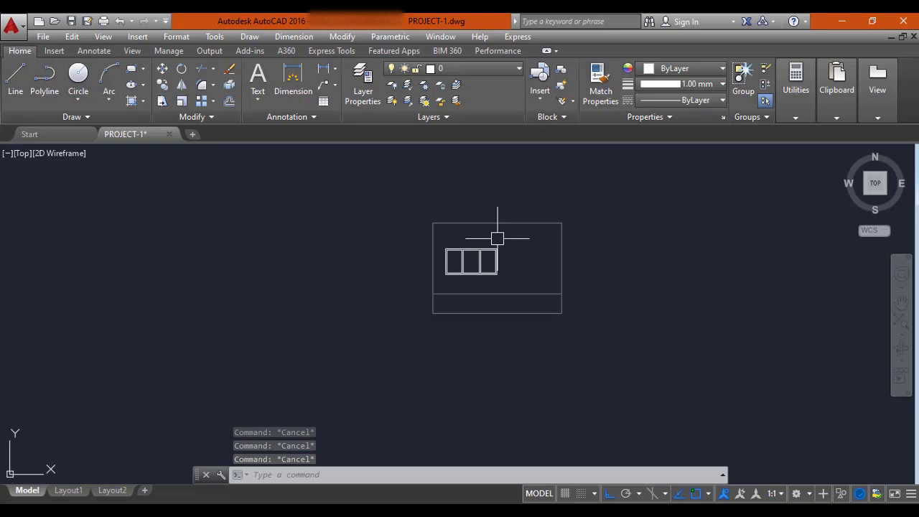
pyautogui.write('x')
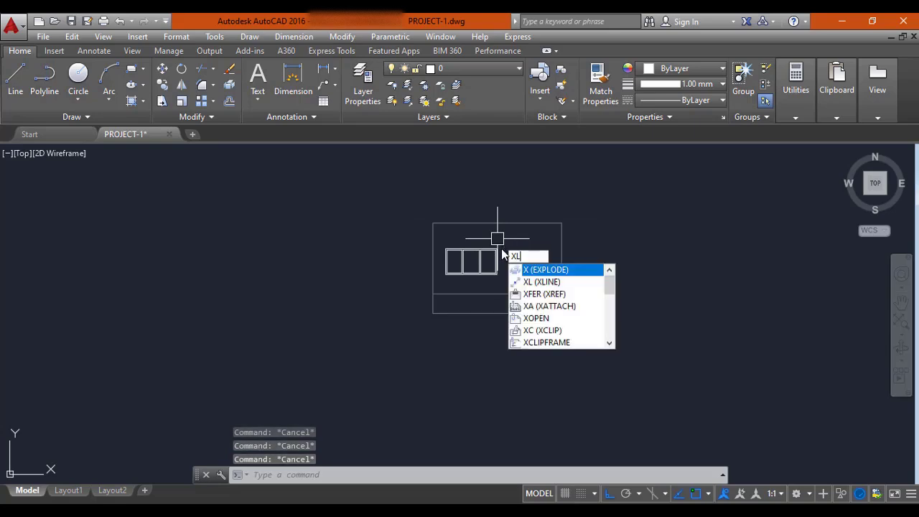
pyautogui.write('l')
pyautogui.press('Return')
pyautogui.write('v')
pyautogui.press('Return')
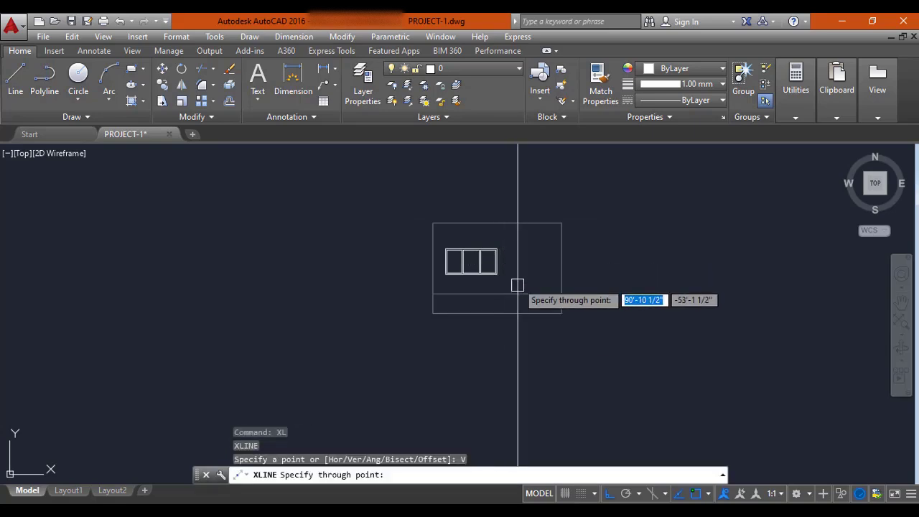
pyautogui.press('Escape')
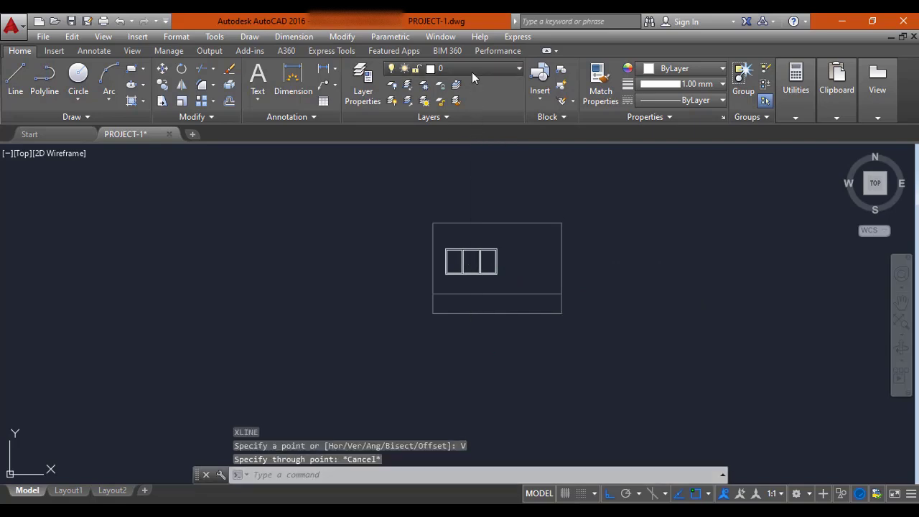
# Make the xl line layer current.
pyautogui.click(472, 69)
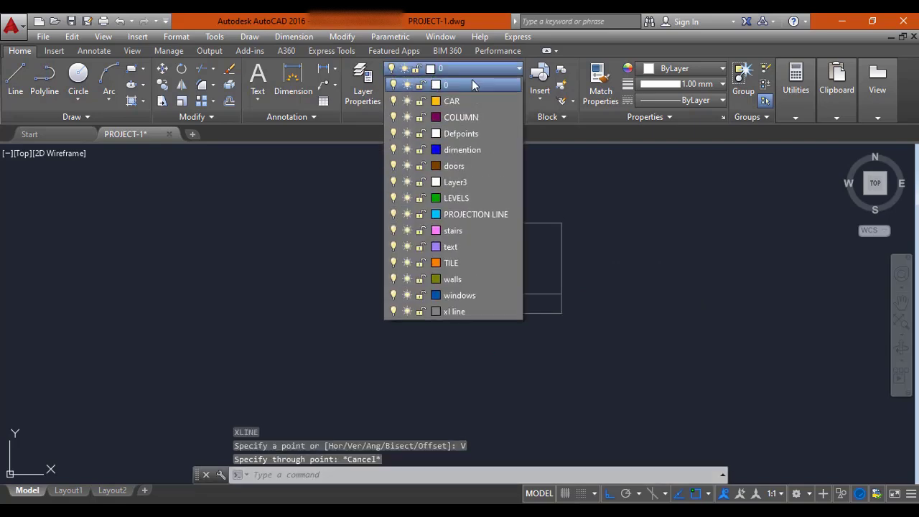
pyautogui.click(464, 311)
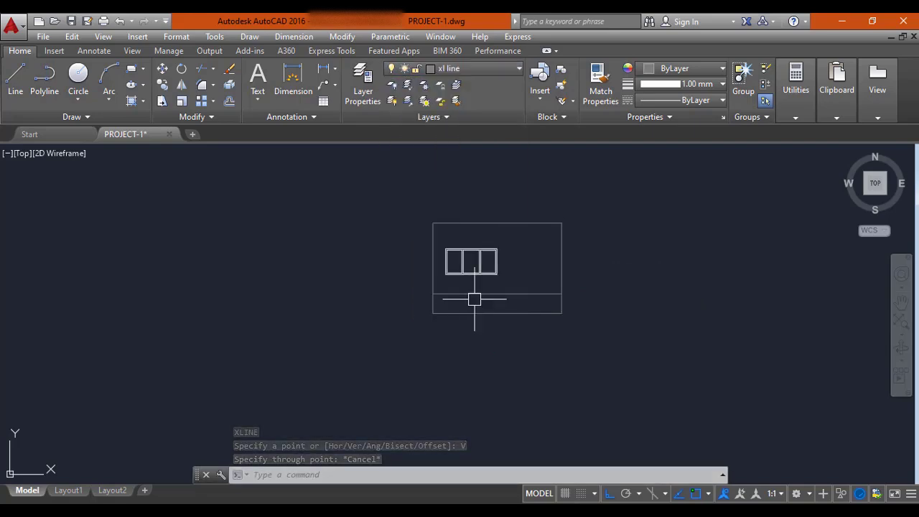
pyautogui.press('Escape')
pyautogui.press('Escape')
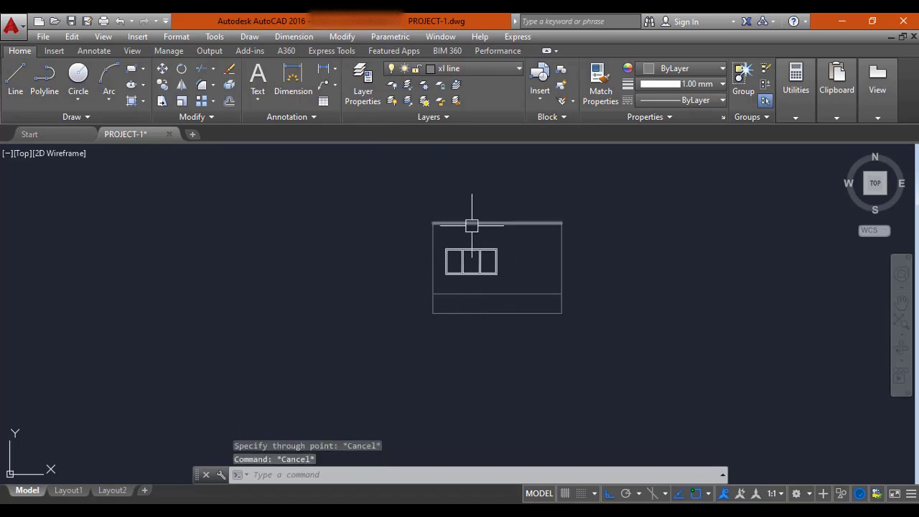
# Draw a vertical construction line through the left end of the front yard window's dashed sunshade outline in the ground floor plan.
pyautogui.write('xl')
pyautogui.press('Return')
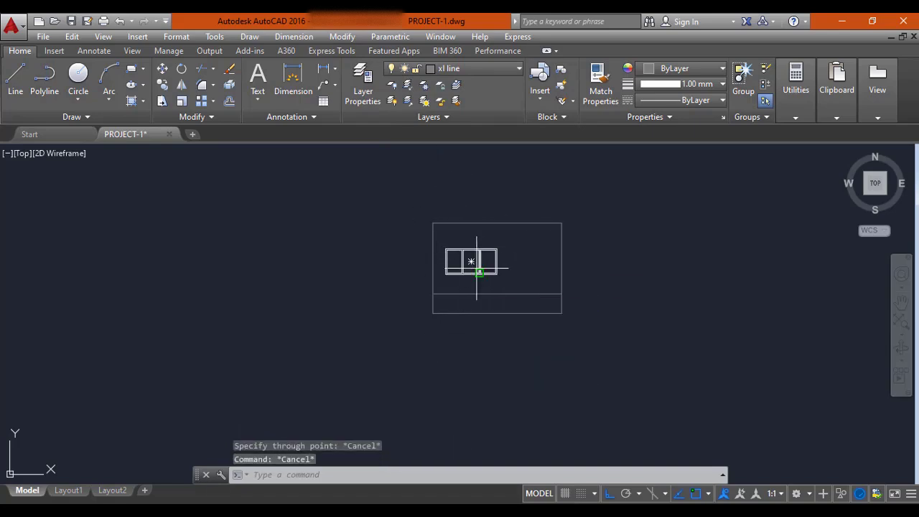
pyautogui.write('v')
pyautogui.press('Return')
pyautogui.scroll(-4, 470, 244)
pyautogui.scroll(4, 455, 232)
pyautogui.scroll(8, 451, 228)
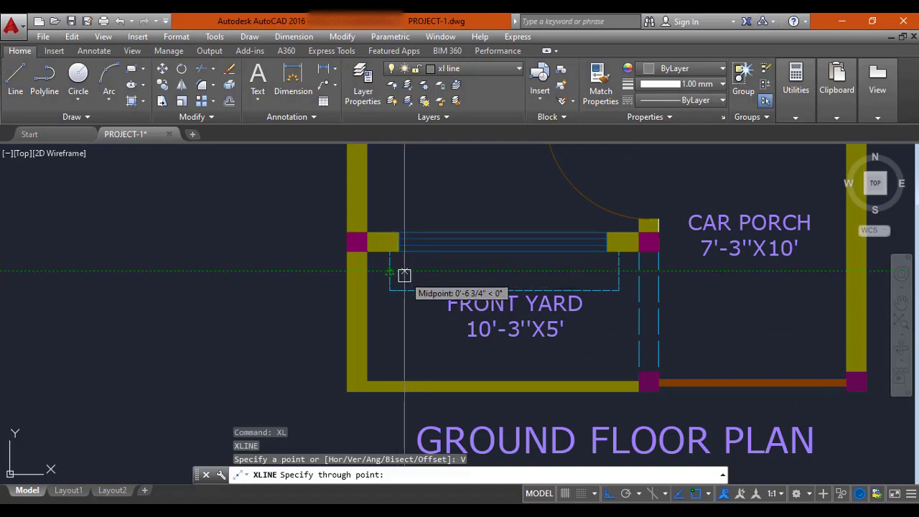
pyautogui.scroll(4, 389, 264)
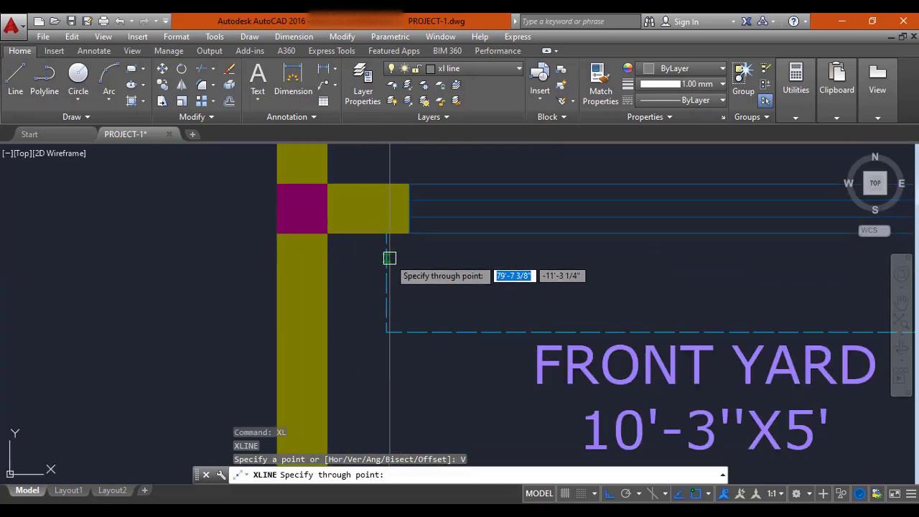
pyautogui.scroll(4, 388, 242)
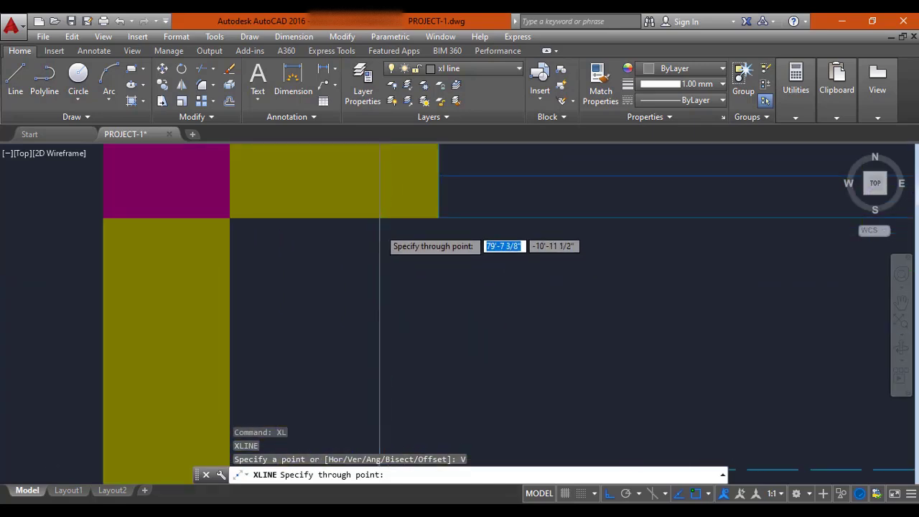
pyautogui.scroll(-4, 379, 228)
pyautogui.scroll(3, 392, 251)
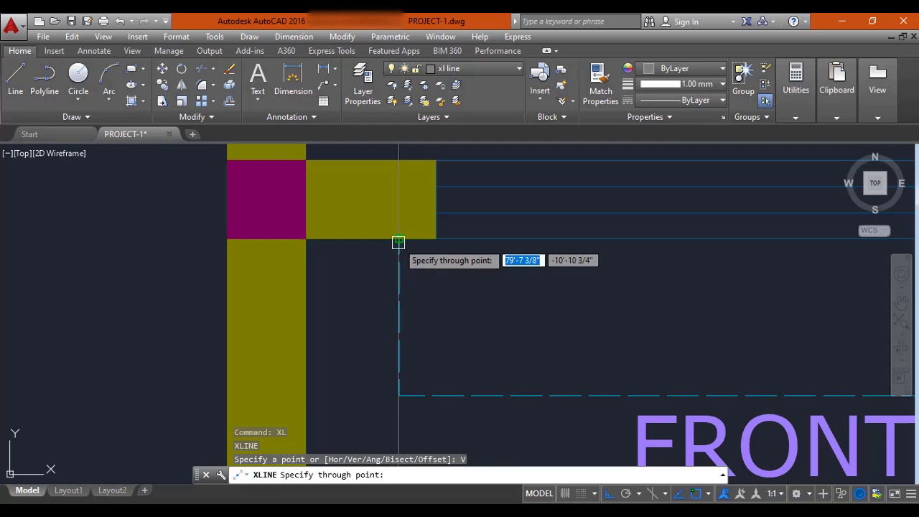
pyautogui.click(399, 242)
pyautogui.scroll(-4, 359, 308)
# Add a vertical construction line through the right end of the dashed sunshade outline, projecting it down to the elevation.
pyautogui.scroll(4, 517, 307)
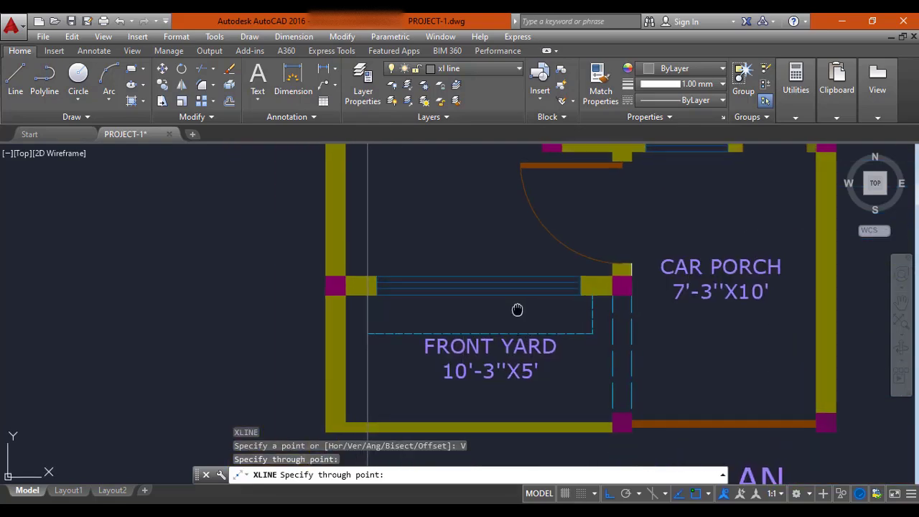
pyautogui.scroll(2, 526, 307)
pyautogui.click(618, 265)
pyautogui.scroll(-6, 617, 264)
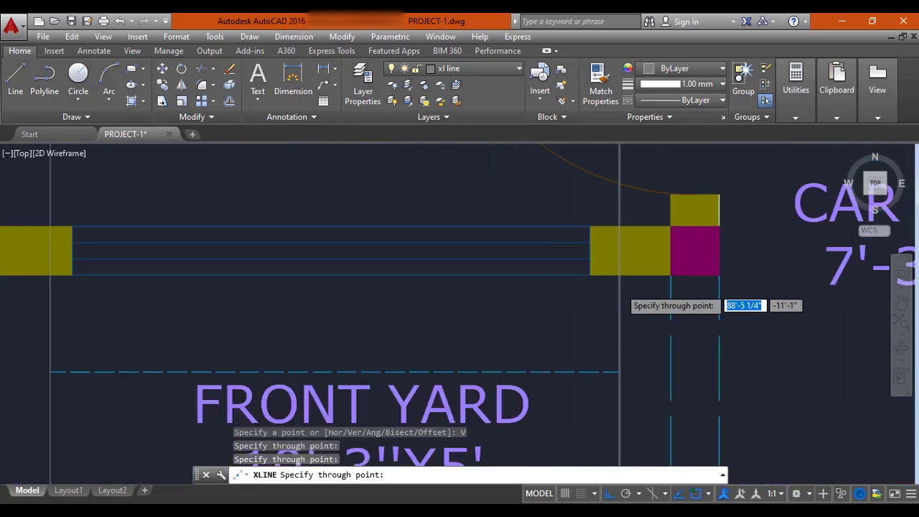
pyautogui.moveTo(590, 344); pyautogui.dragTo(559, 148, button='middle')
pyautogui.moveTo(537, 243); pyautogui.dragTo(555, 160, button='middle')
pyautogui.scroll(-4, 556, 175)
pyautogui.moveTo(543, 269); pyautogui.dragTo(531, 201, button='middle')
pyautogui.scroll(4, 530, 247)
pyautogui.moveTo(595, 352); pyautogui.dragTo(545, 281, button='middle')
pyautogui.scroll(4, 499, 232)
pyautogui.press('Escape')
pyautogui.moveTo(498, 232)
pyautogui.mouseDown(button='middle')
pyautogui.moveTo(455, 273)
pyautogui.moveTo(411, 277)
pyautogui.mouseUp(button='middle')
pyautogui.press('Escape')
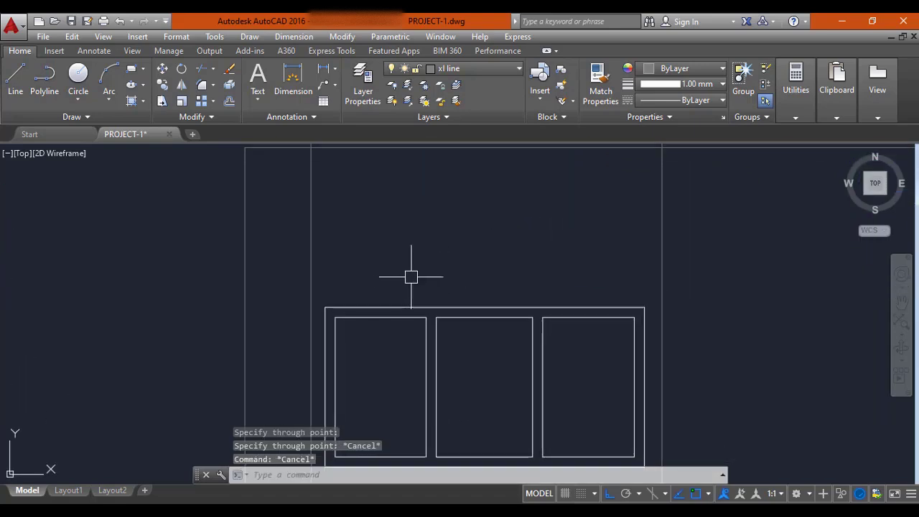
# Make Layer3 current and draw the sunshade's bottom line along the window's top edge between the two construction lines.
pyautogui.click(472, 69)
pyautogui.click(470, 83)
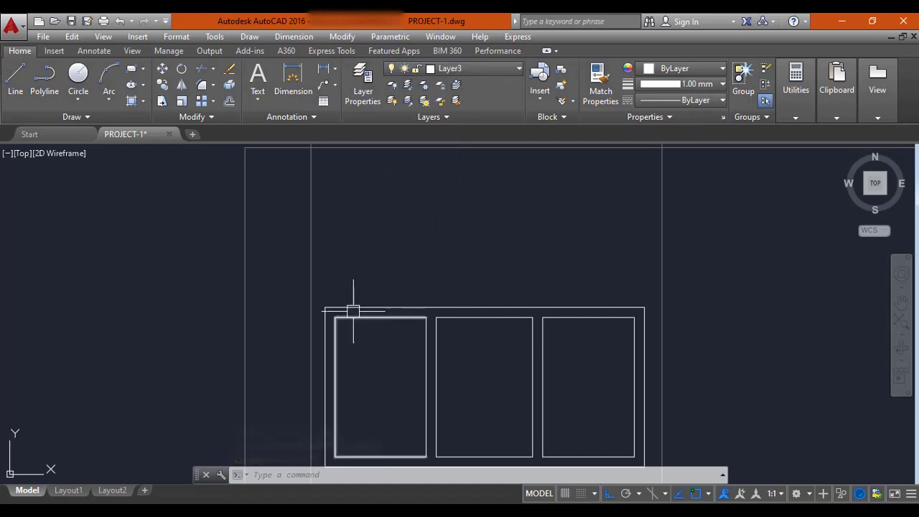
pyautogui.press('l')
pyautogui.press('Return')
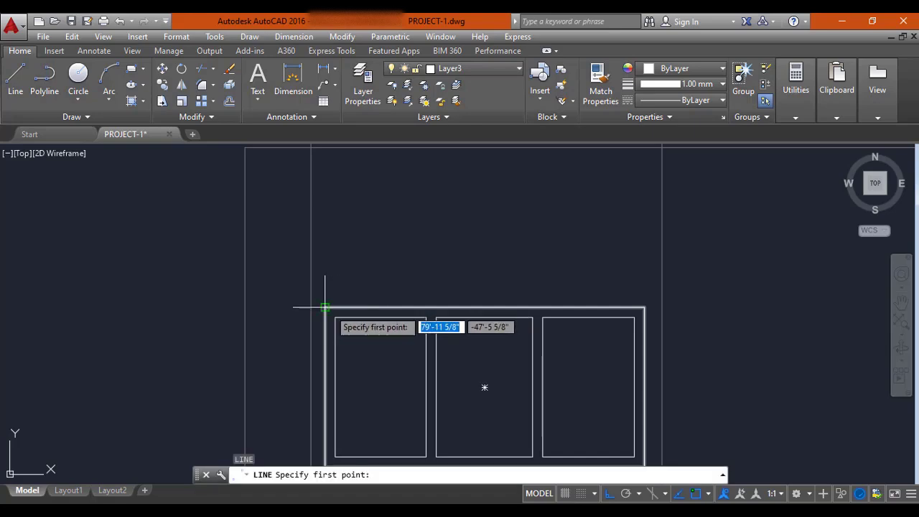
pyautogui.click(324, 307)
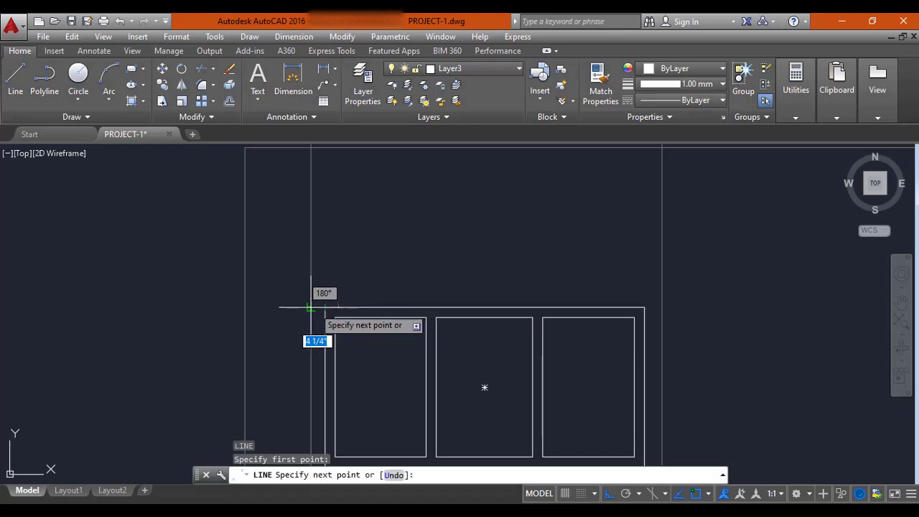
pyautogui.click(310, 307)
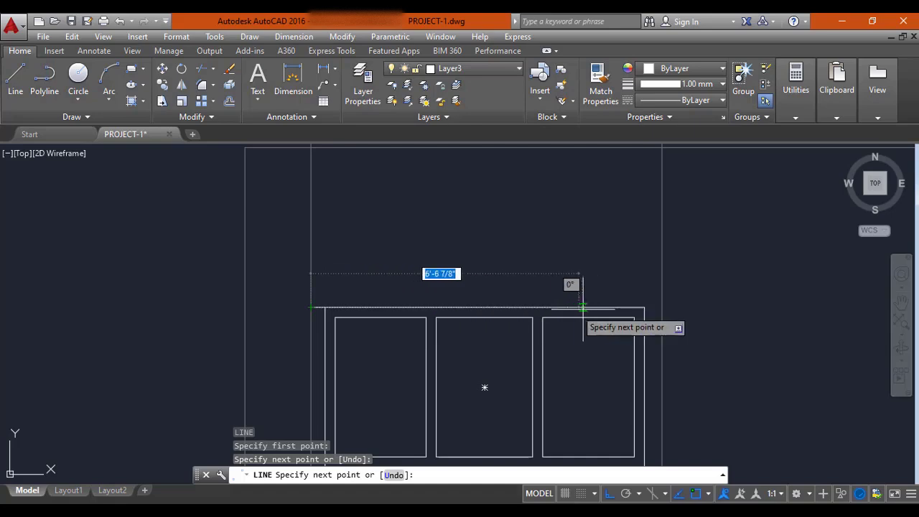
pyautogui.click(661, 307)
pyautogui.press('Escape')
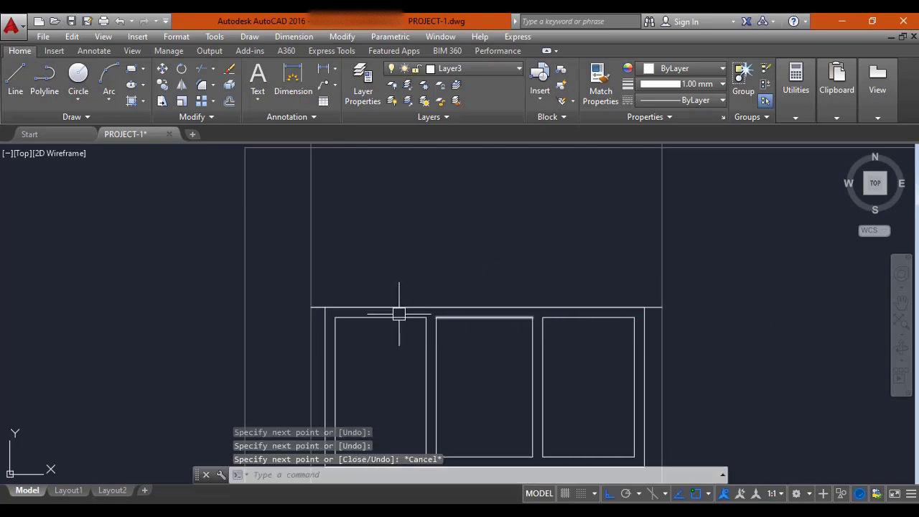
pyautogui.press('Escape')
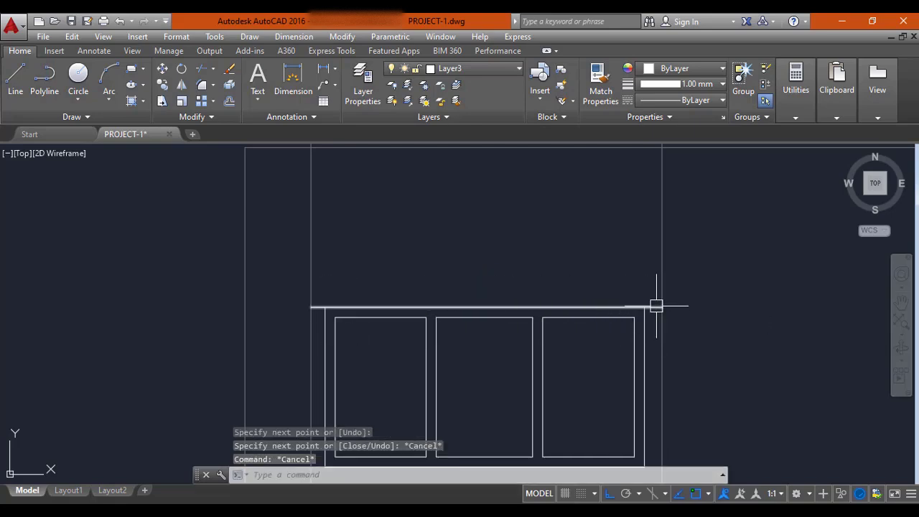
# Offset the sunshade's bottom line 5" upward.
pyautogui.write('o')
pyautogui.press('Return')
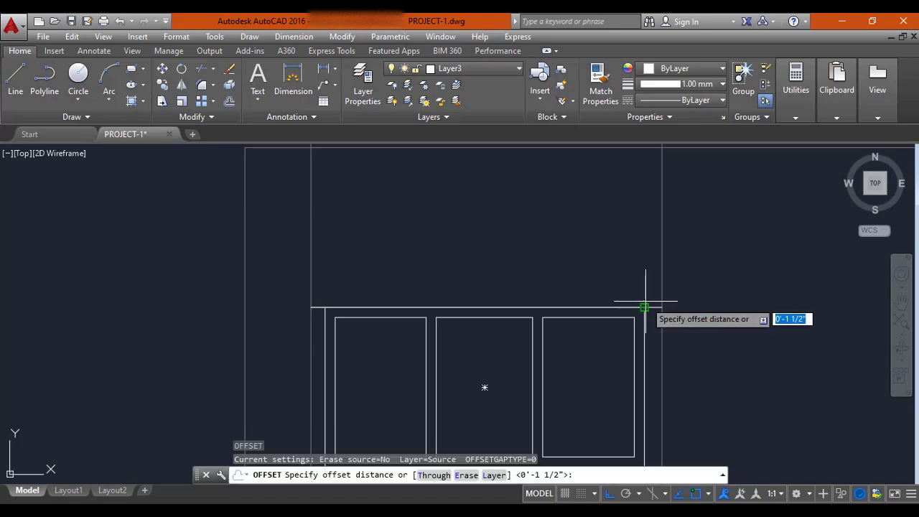
pyautogui.press('Return')
pyautogui.click(642, 307)
pyautogui.click(630, 279)
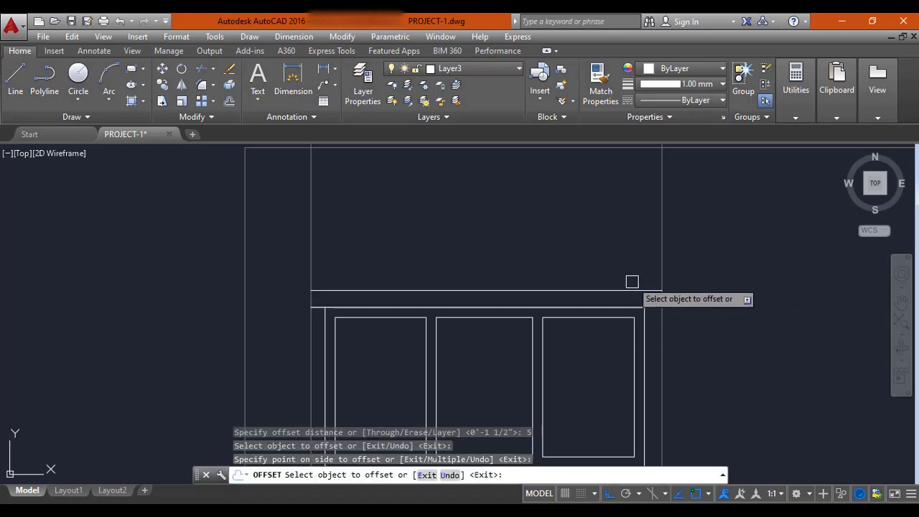
pyautogui.press('Escape')
# Erase the two vertical construction lines used to project the sunshade.
pyautogui.click(778, 220)
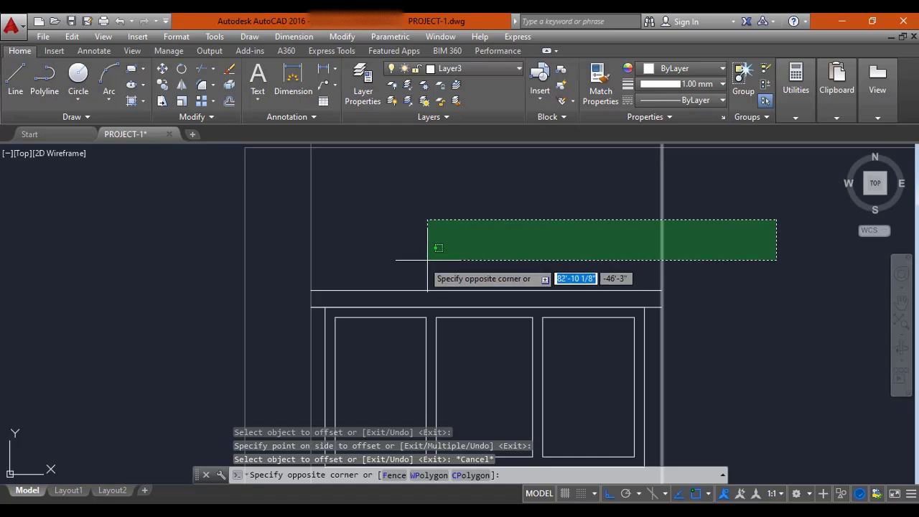
pyautogui.click(292, 255)
pyautogui.write('e')
pyautogui.press('Return')
pyautogui.press('Escape')
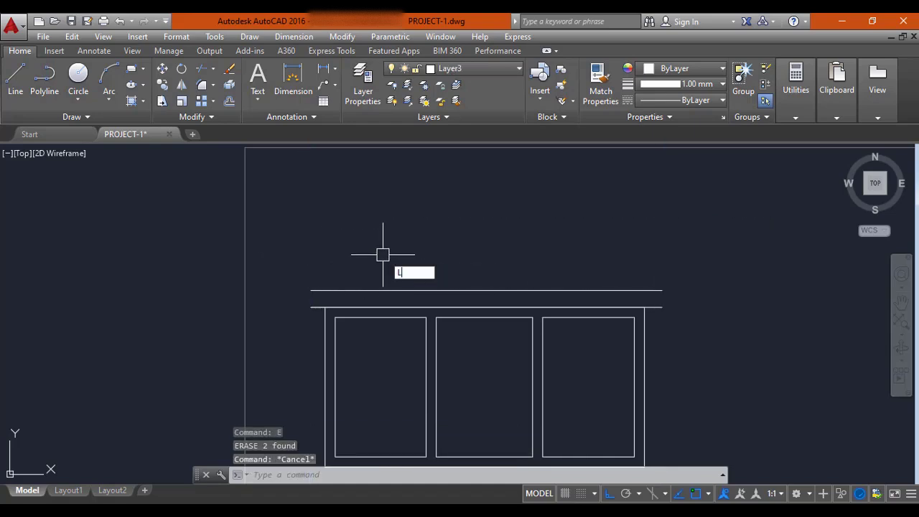
# Close both ends of the sunshade with vertical lines joining its top and bottom edges.
pyautogui.press('Return')
pyautogui.scroll(4, 302, 288)
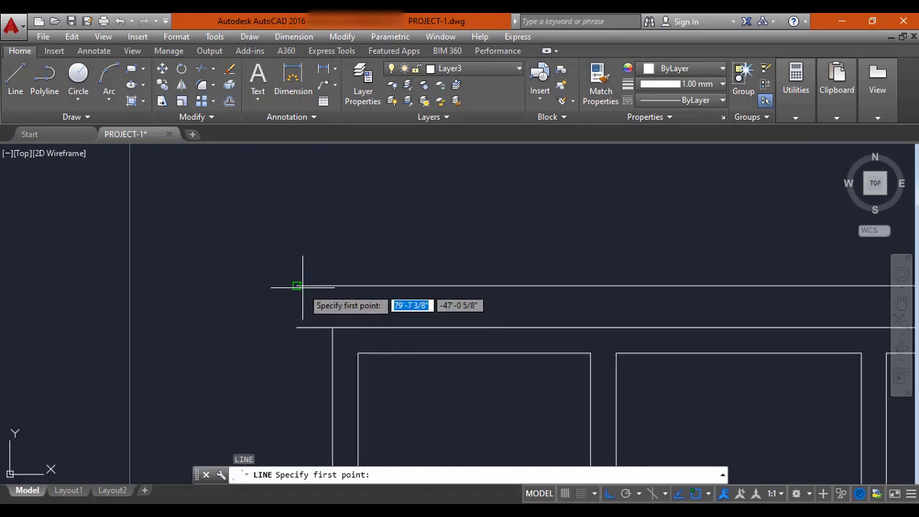
pyautogui.click(297, 286)
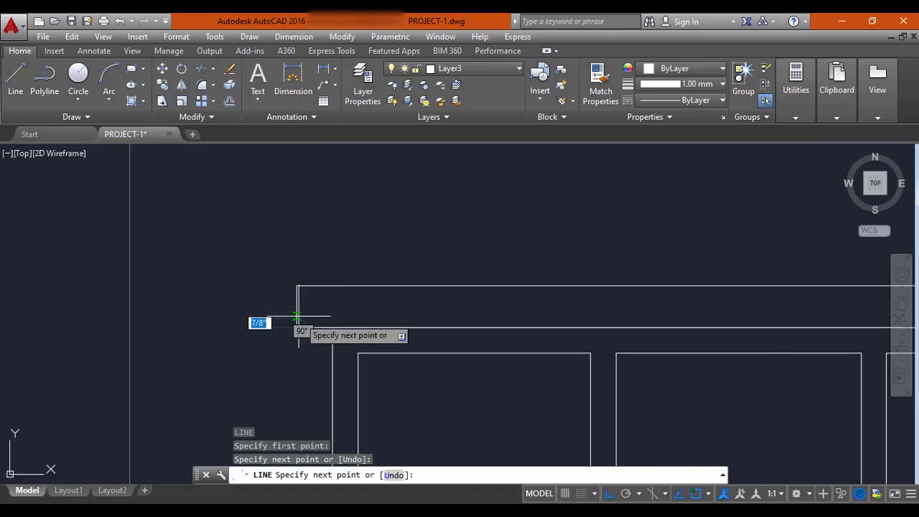
pyautogui.press('Escape')
pyautogui.scroll(-2, 305, 312)
pyautogui.moveTo(409, 316); pyautogui.dragTo(179, 310, button='middle')
pyautogui.scroll(2, 624, 291)
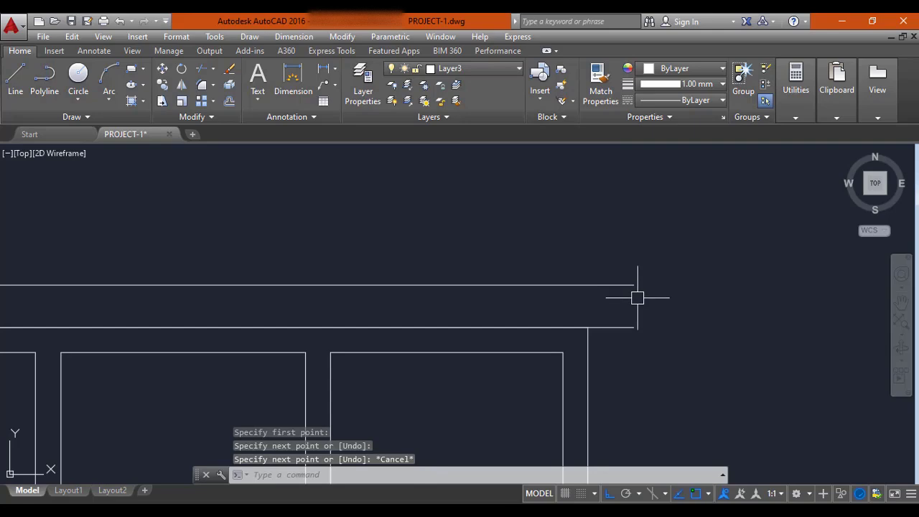
pyautogui.press('Return')
pyautogui.click(635, 286)
pyautogui.press('Escape')
# Examine the windows and sunshade in the finished reference elevation and the car porch window in the ground floor plan.
pyautogui.scroll(-3, 662, 309)
pyautogui.moveTo(663, 309); pyautogui.dragTo(632, 240, button='middle')
pyautogui.scroll(-2, 644, 225)
pyautogui.scroll(5, 512, 237)
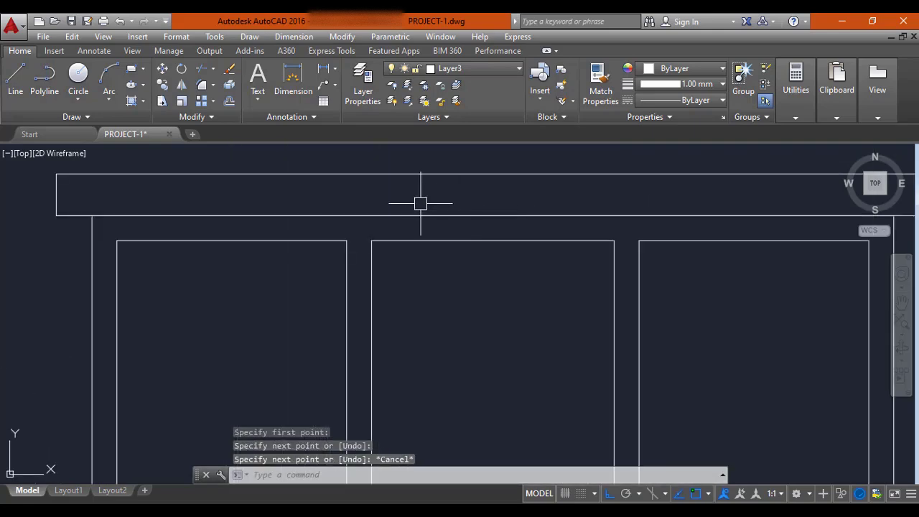
pyautogui.scroll(-3, 421, 204)
pyautogui.scroll(-5, 511, 213)
pyautogui.scroll(-3, 502, 234)
pyautogui.scroll(8, 327, 230)
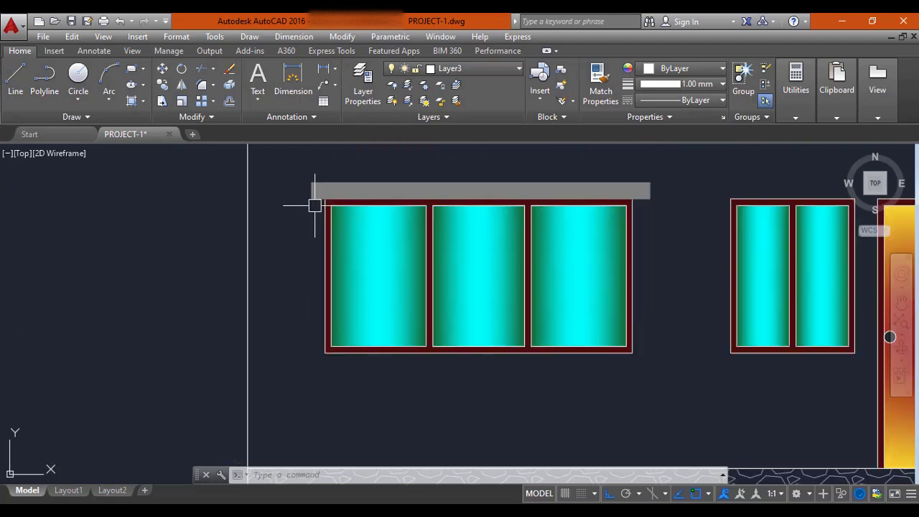
pyautogui.scroll(-4, 459, 208)
pyautogui.scroll(-2, 465, 207)
pyautogui.moveTo(479, 197)
pyautogui.mouseDown(button='middle')
pyautogui.moveTo(457, 211)
pyautogui.moveTo(181, 247)
pyautogui.moveTo(642, 201)
pyautogui.moveTo(478, 287)
pyautogui.mouseUp(button='middle')
pyautogui.scroll(-2, 463, 216)
pyautogui.moveTo(758, 246); pyautogui.dragTo(477, 255, button='middle')
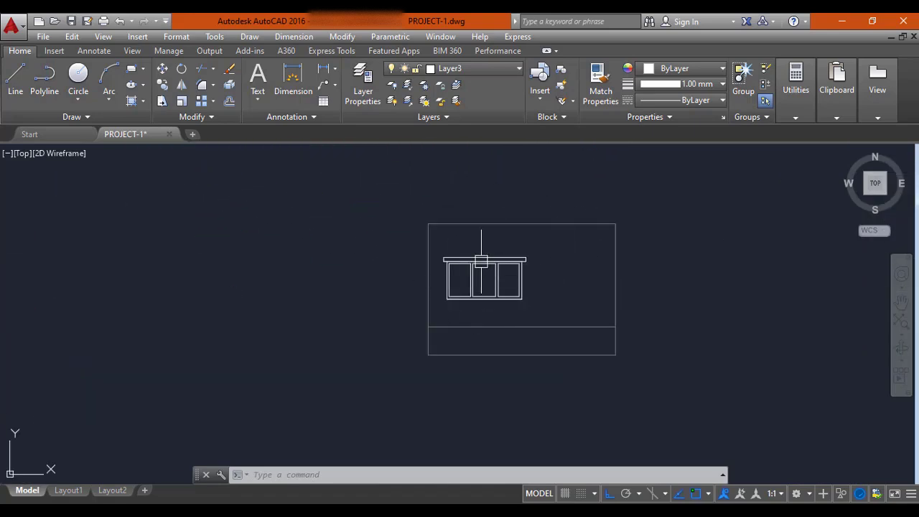
pyautogui.scroll(2, 510, 260)
pyautogui.scroll(-3, 507, 287)
pyautogui.moveTo(502, 229); pyautogui.dragTo(452, 318, button='middle')
pyautogui.scroll(4, 452, 238)
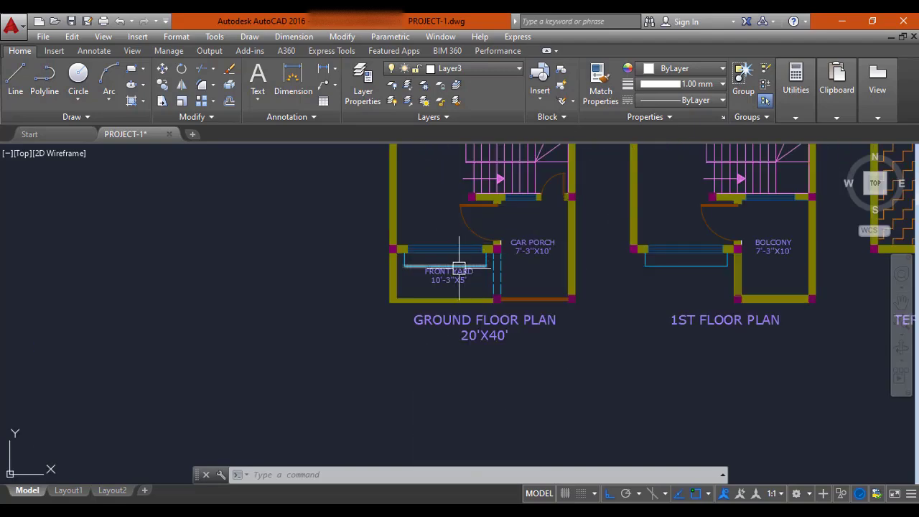
pyautogui.moveTo(470, 266); pyautogui.dragTo(422, 278, button='middle')
pyautogui.scroll(3, 467, 190)
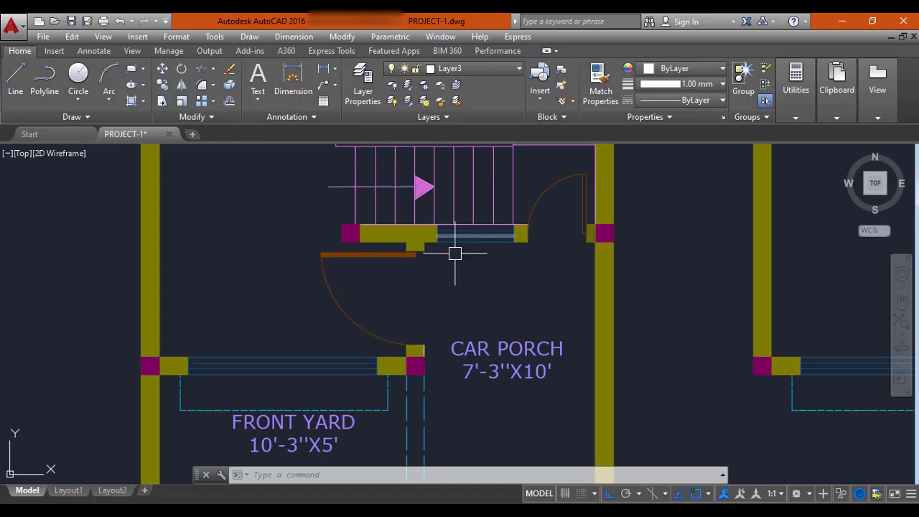
pyautogui.press('Escape')
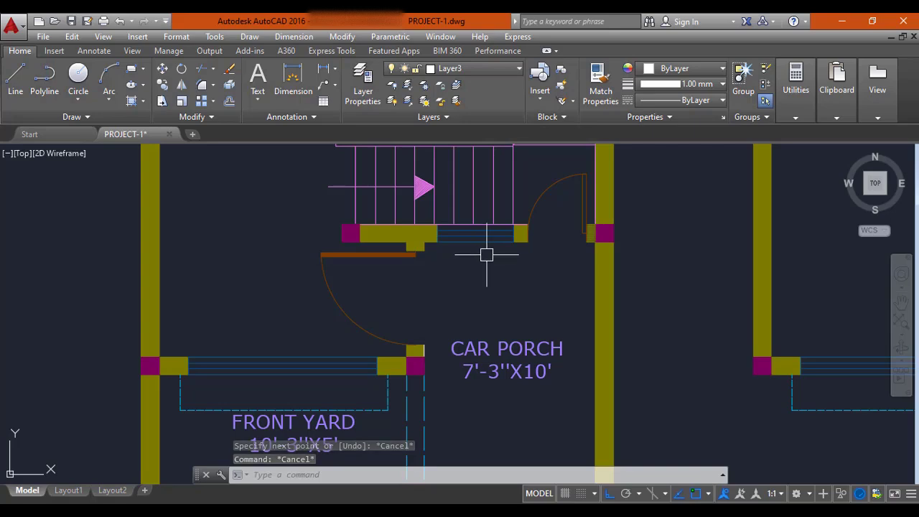
pyautogui.write('xl')
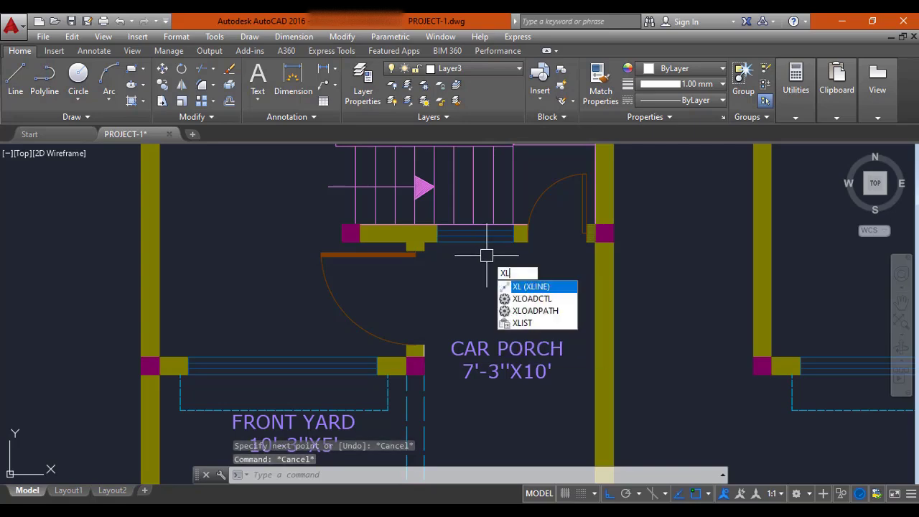
pyautogui.press('Return')
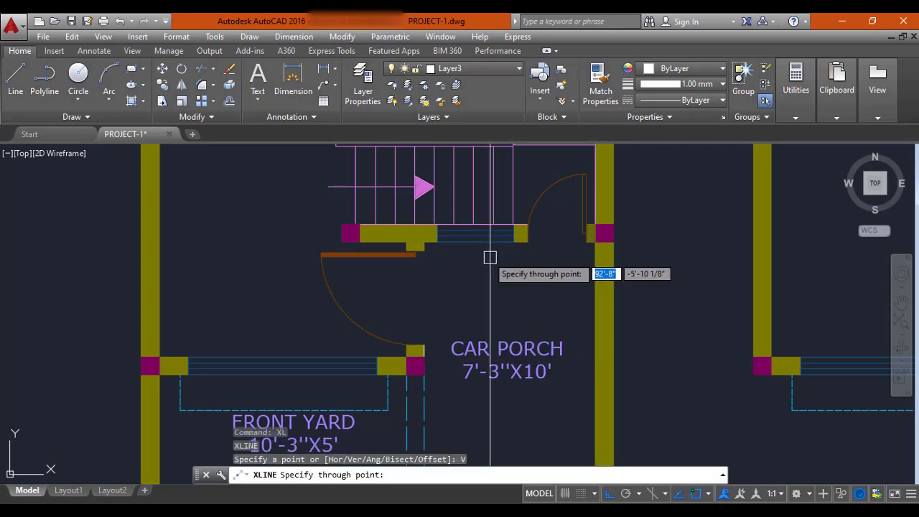
pyautogui.press('Escape')
# Make the xl line layer current and project both ends of the car porch window down to the elevation with vertical construction lines.
pyautogui.click(467, 68)
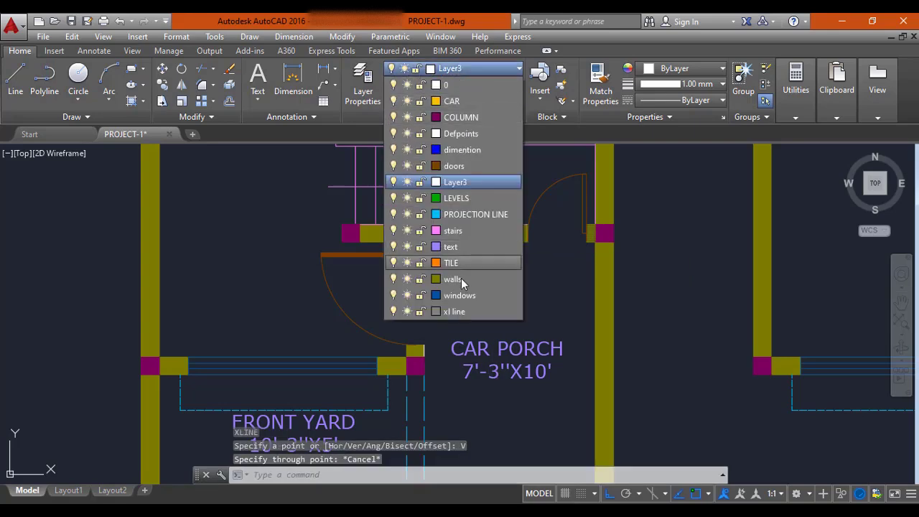
pyautogui.click(469, 315)
pyautogui.write('XL')
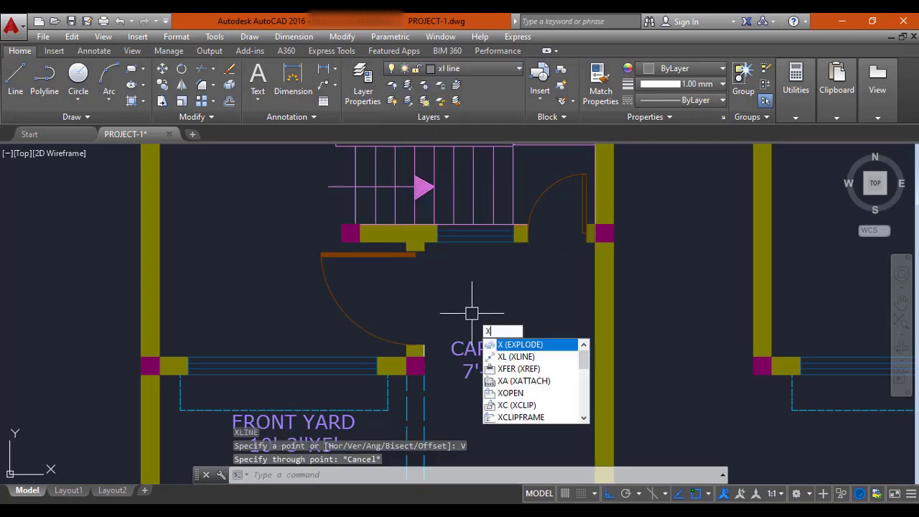
pyautogui.press('Return')
pyautogui.write('V')
pyautogui.press('Return')
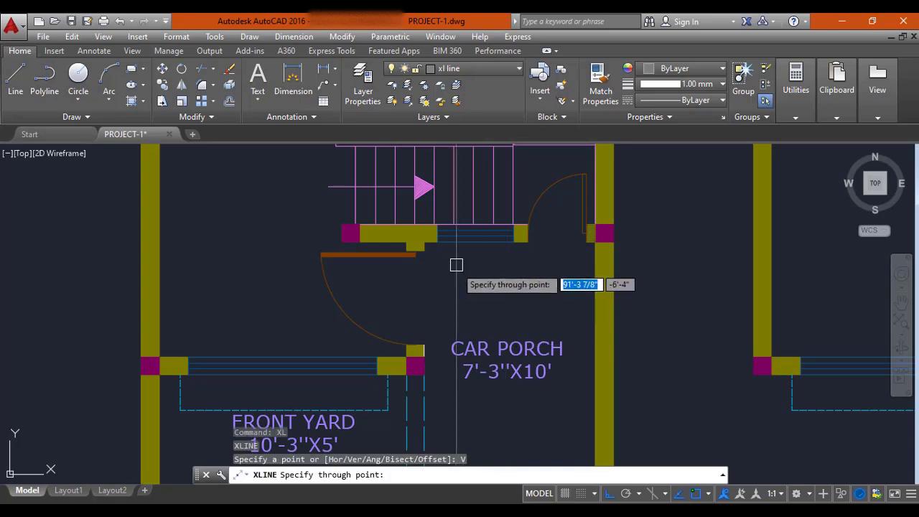
pyautogui.scroll(2, 439, 250)
pyautogui.click(431, 232)
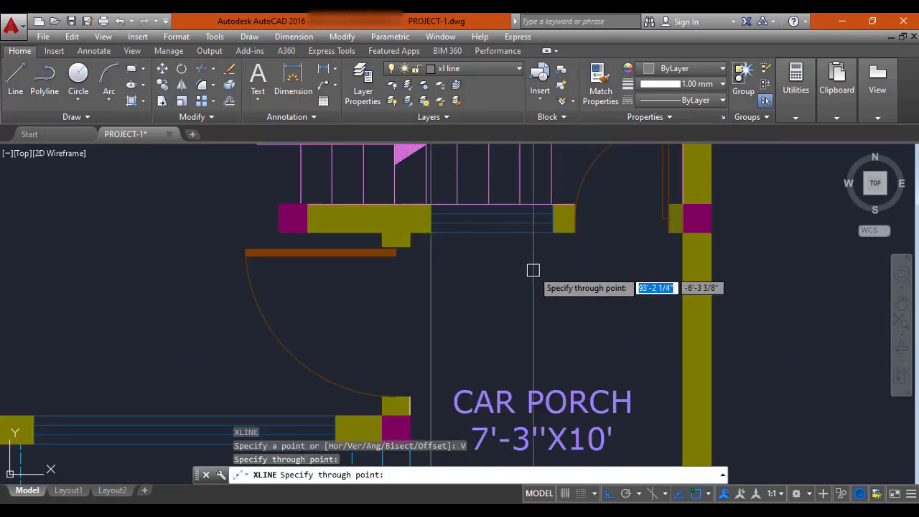
pyautogui.click(552, 232)
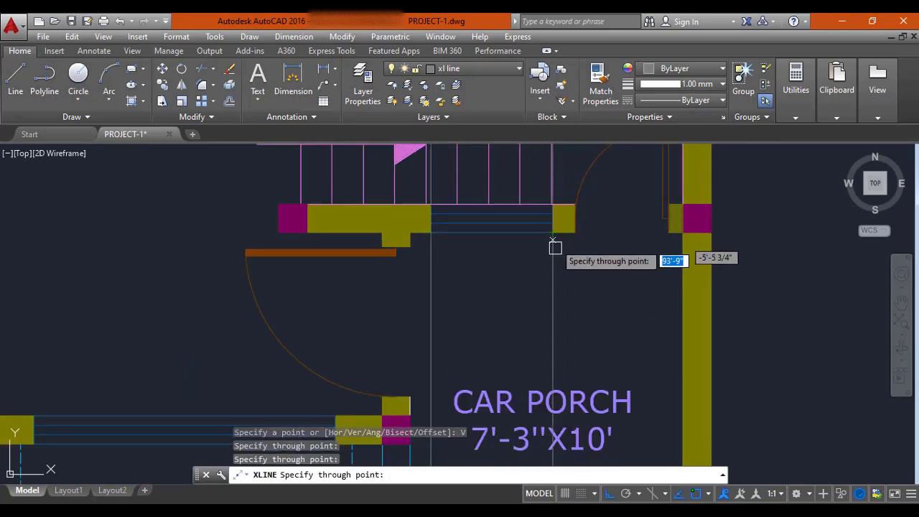
pyautogui.scroll(-4, 502, 264)
pyautogui.moveTo(503, 263); pyautogui.dragTo(499, 244, button='middle')
pyautogui.moveTo(513, 367); pyautogui.dragTo(513, 279, button='middle')
pyautogui.moveTo(521, 394); pyautogui.dragTo(522, 279, button='middle')
pyautogui.moveTo(507, 339); pyautogui.dragTo(507, 232, button='middle')
pyautogui.scroll(2, 451, 287)
pyautogui.scroll(2, 453, 288)
pyautogui.moveTo(501, 300); pyautogui.dragTo(464, 273, button='middle')
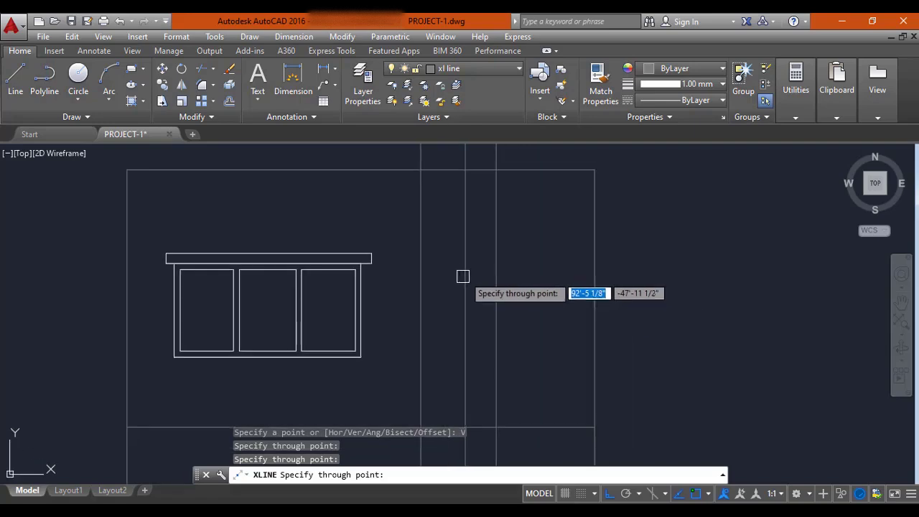
pyautogui.press('Escape')
pyautogui.press('Escape')
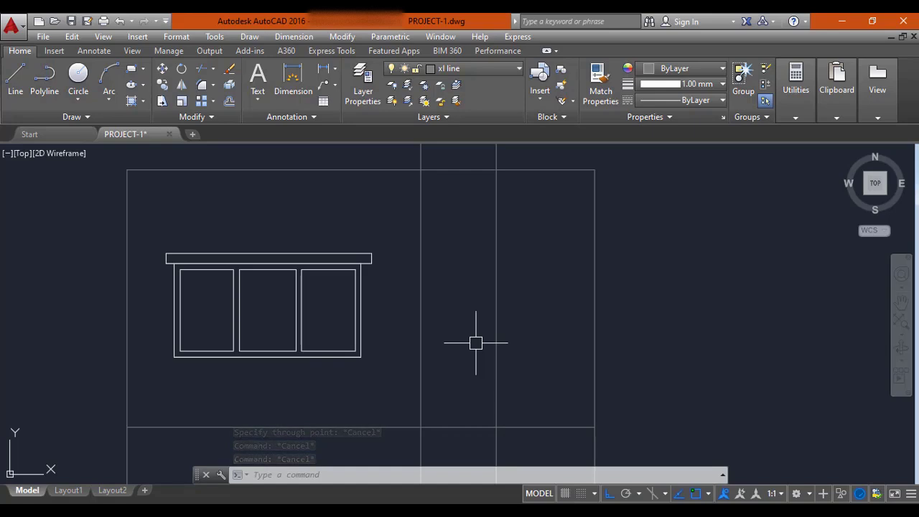
# Draw a horizontal guide line from the three-panel window's bottom right corner to the farther vertical construction line.
pyautogui.moveTo(504, 334); pyautogui.dragTo(484, 300, button='middle')
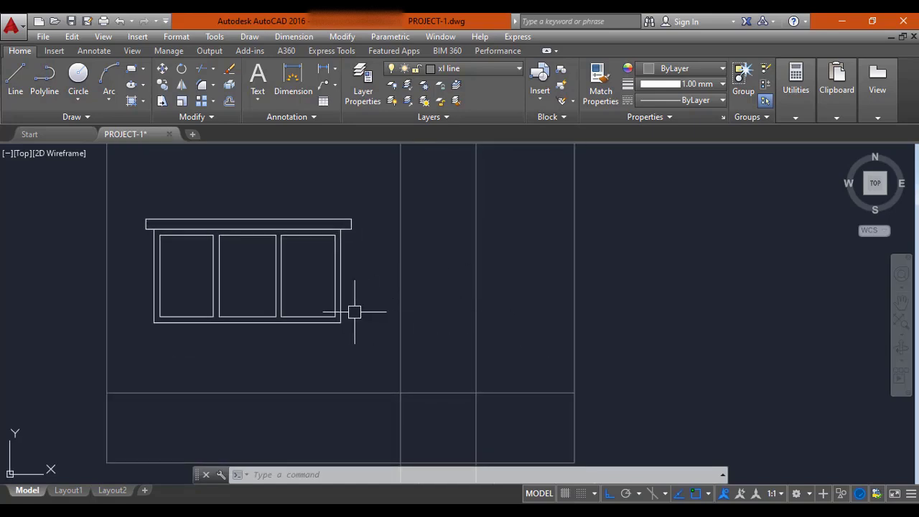
pyautogui.scroll(4, 178, 324)
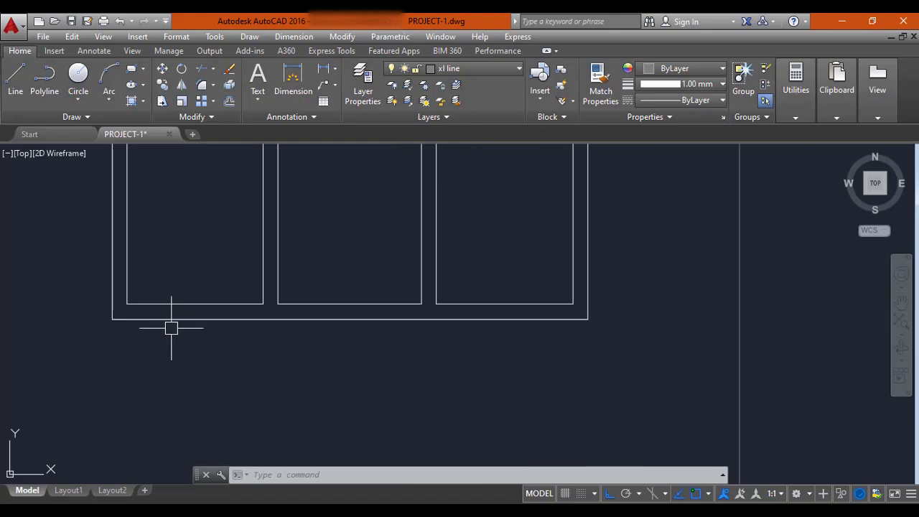
pyautogui.moveTo(660, 321); pyautogui.dragTo(515, 342, button='middle')
pyautogui.scroll(-2, 515, 341)
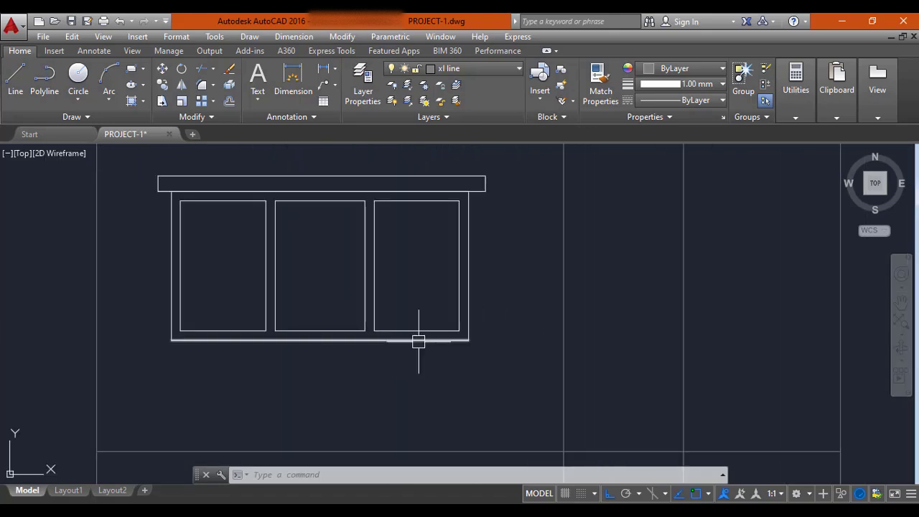
pyautogui.press('Escape')
pyautogui.press('Escape')
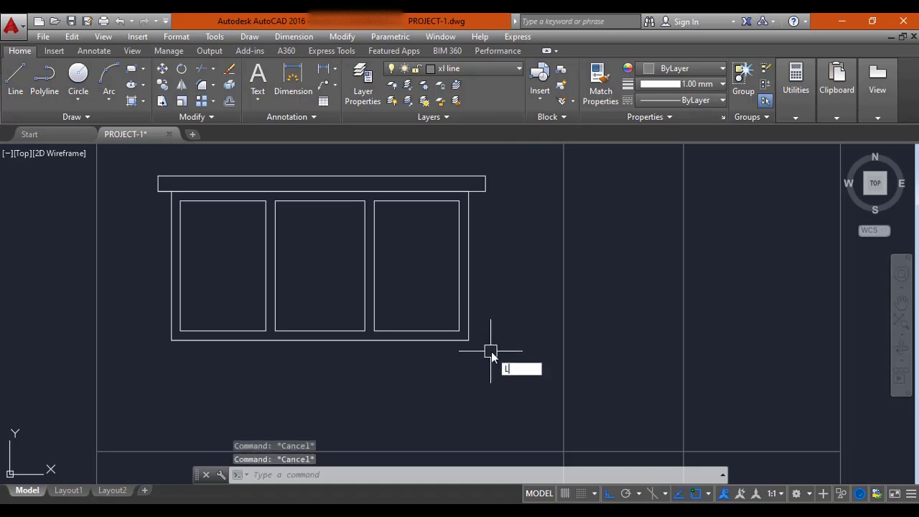
pyautogui.press('Return')
pyautogui.click(468, 339)
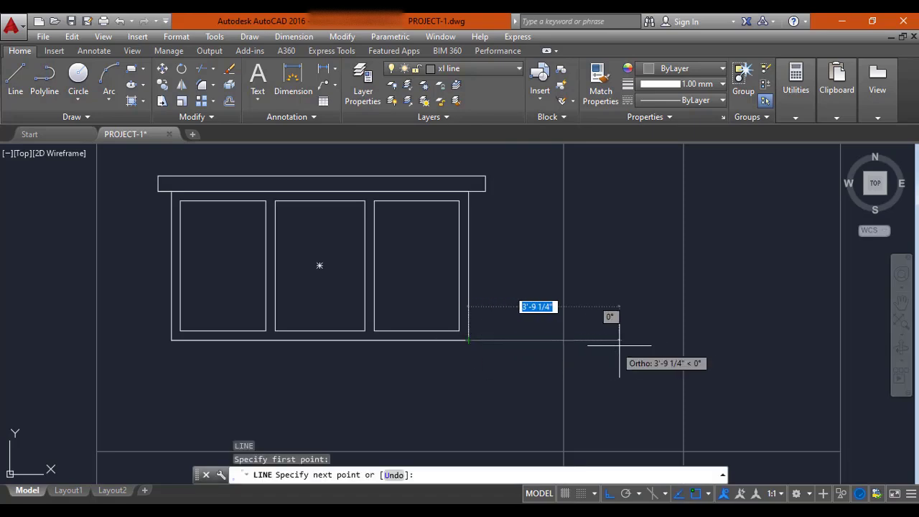
pyautogui.press('Escape')
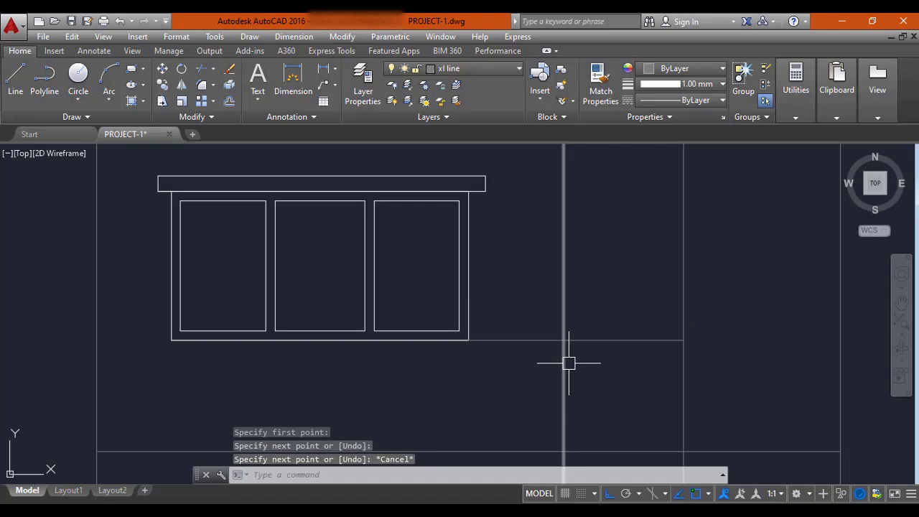
# Trim the part of the guide line between the three-panel window and the nearer construction line.
pyautogui.write('TR')
pyautogui.press('Return')
pyautogui.press('Return')
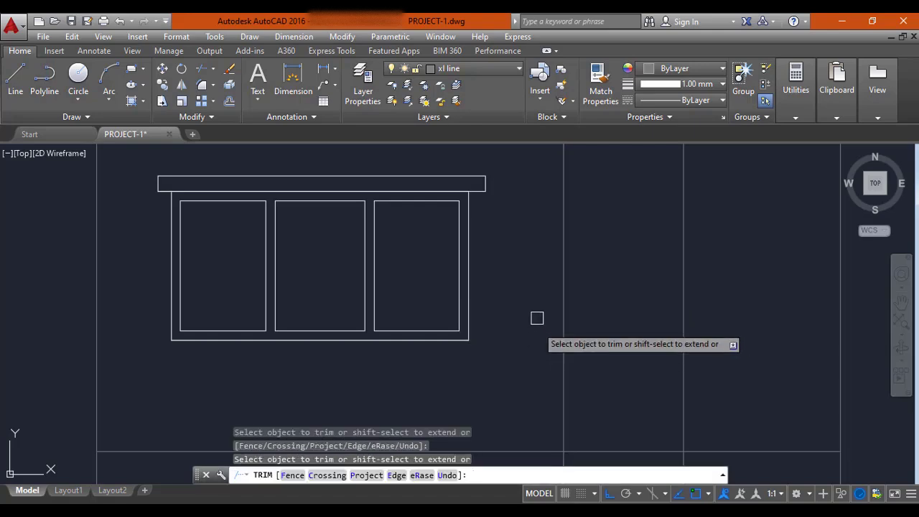
pyautogui.moveTo(536, 328); pyautogui.dragTo(486, 321, button='middle')
pyautogui.press('Escape')
# Offset the horizontal guide line between the two construction lines 4' upward.
pyautogui.write('o')
pyautogui.press('Return')
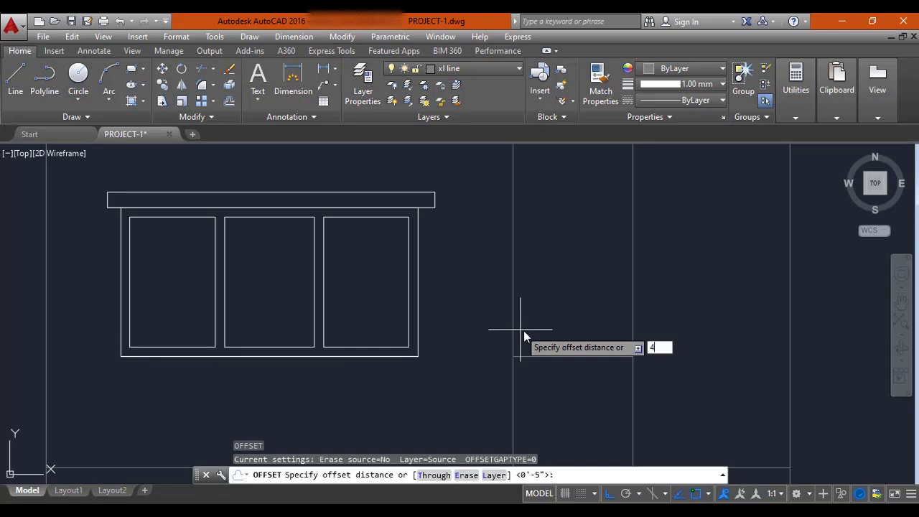
pyautogui.write("4'")
pyautogui.press('Return')
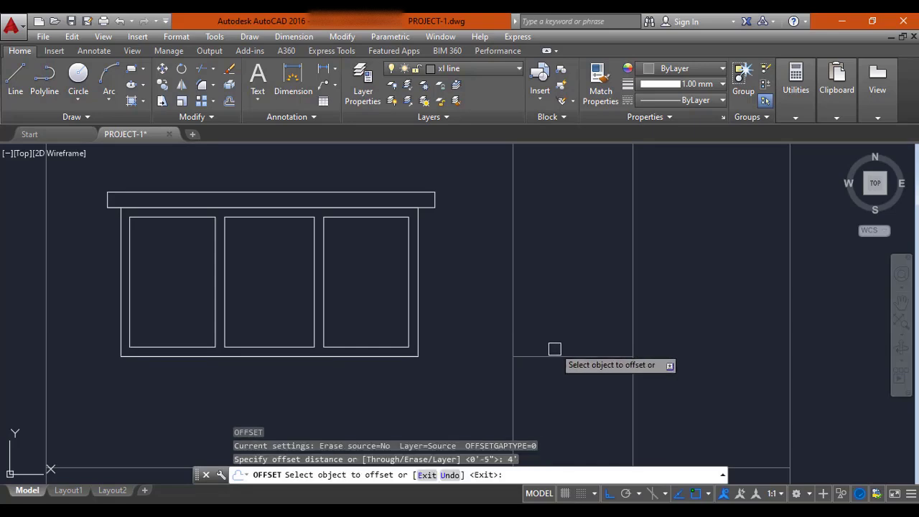
pyautogui.click(556, 355)
pyautogui.click(569, 251)
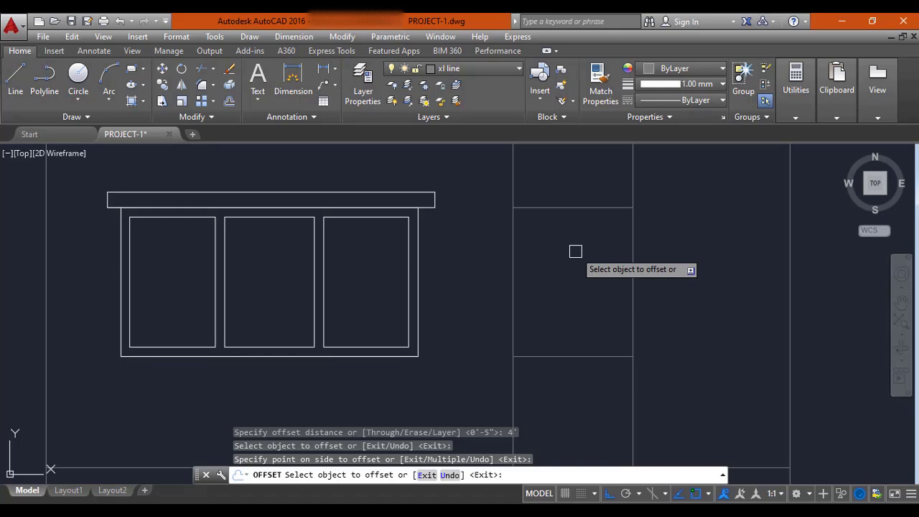
pyautogui.press('Escape')
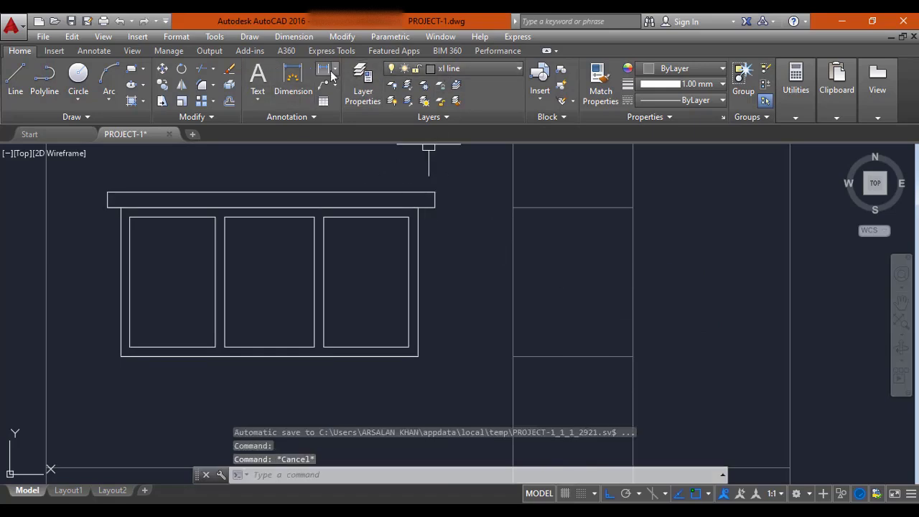
# Make layer 0 current and draw the second window's outline as a rectangle between the guide line intersections.
pyautogui.click(468, 73)
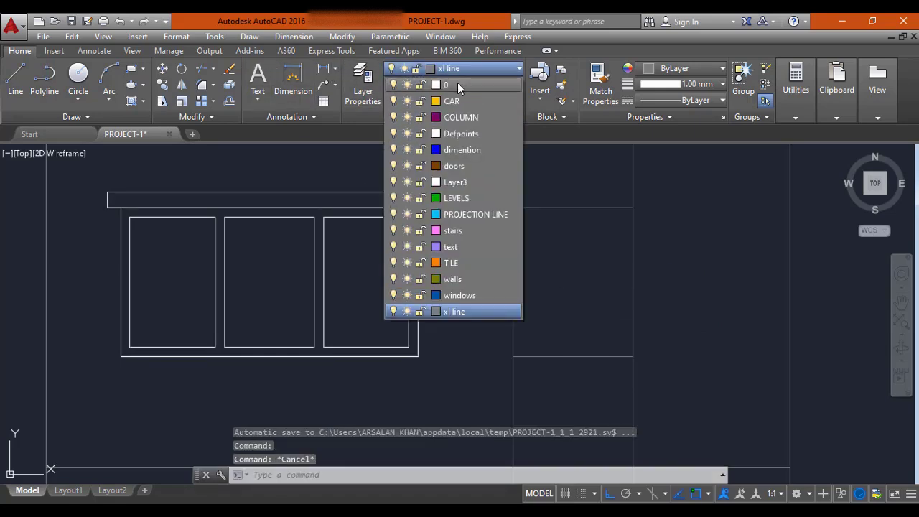
pyautogui.click(458, 82)
pyautogui.write('REC')
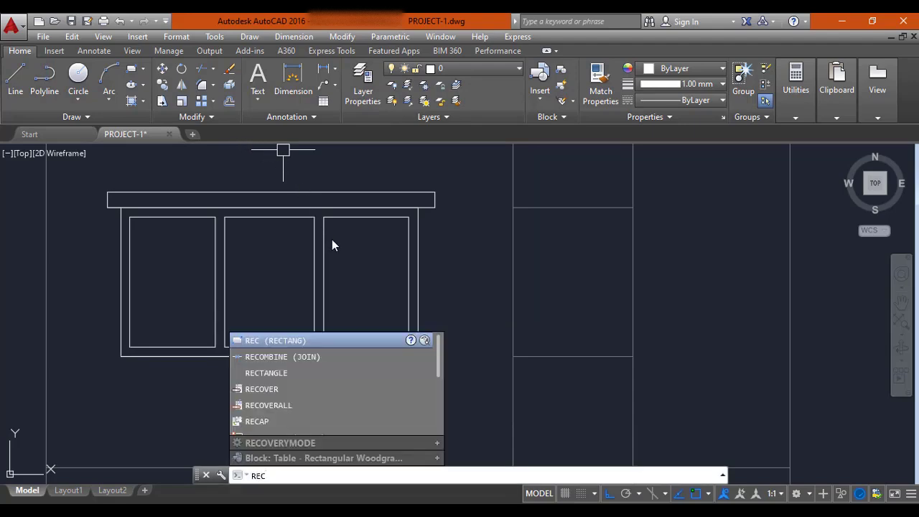
pyautogui.press('Return')
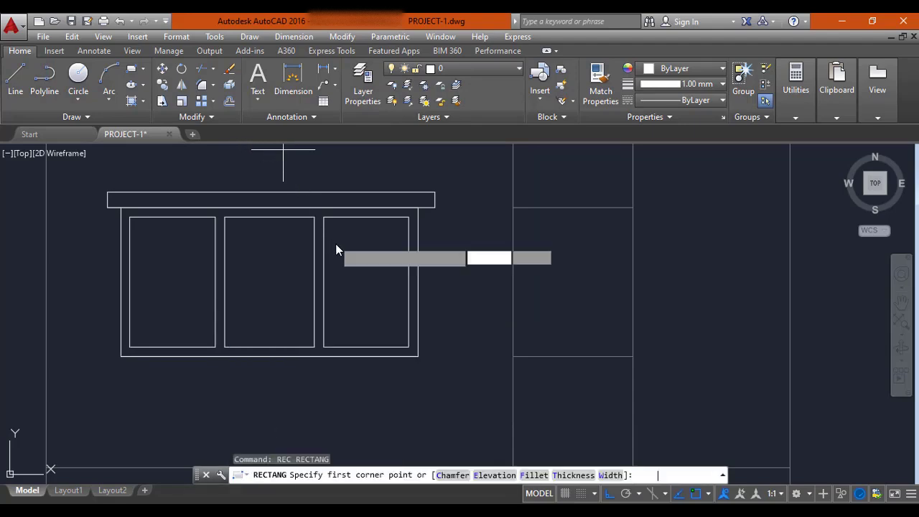
pyautogui.click(513, 207)
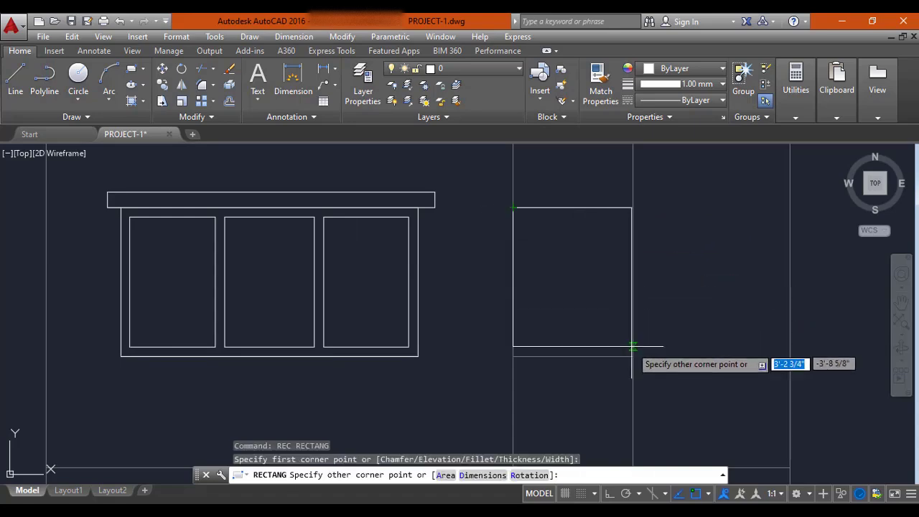
pyautogui.press('Escape')
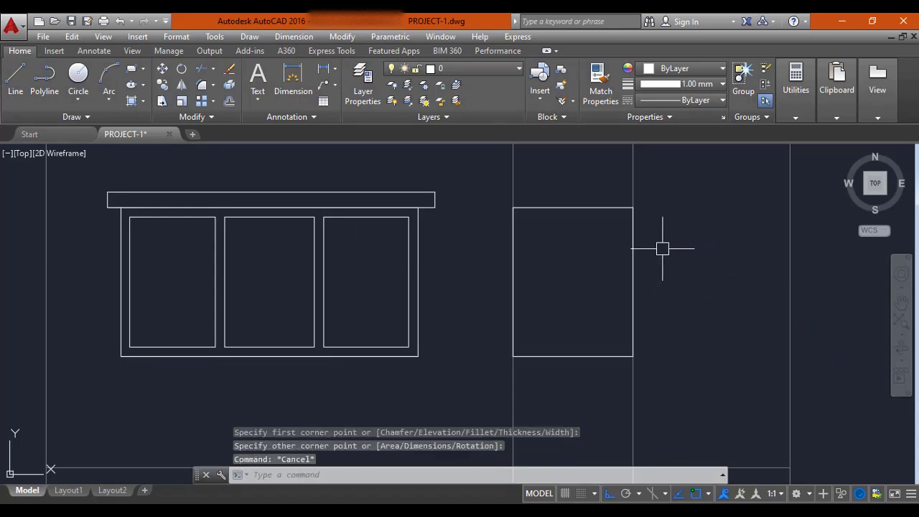
# Erase the two vertical construction lines running along the second window's sides.
pyautogui.click(634, 170)
pyautogui.click(514, 178)
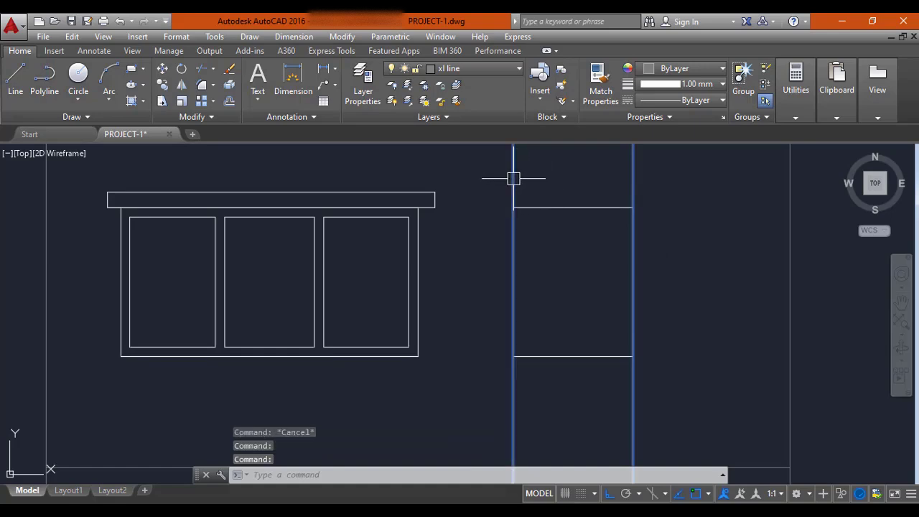
pyautogui.write('E')
pyautogui.press('Return')
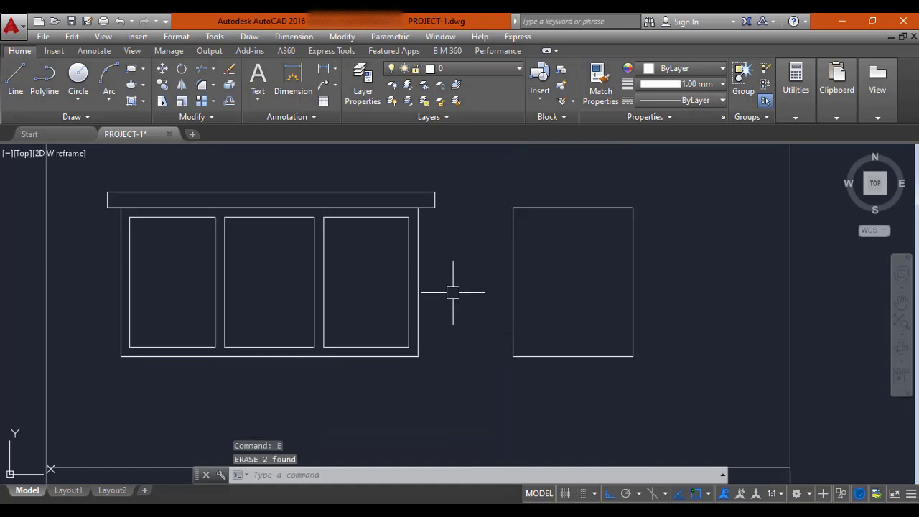
# Draw a line along the second window's bottom edge, from one bottom corner to the other.
pyautogui.scroll(-2, 543, 273)
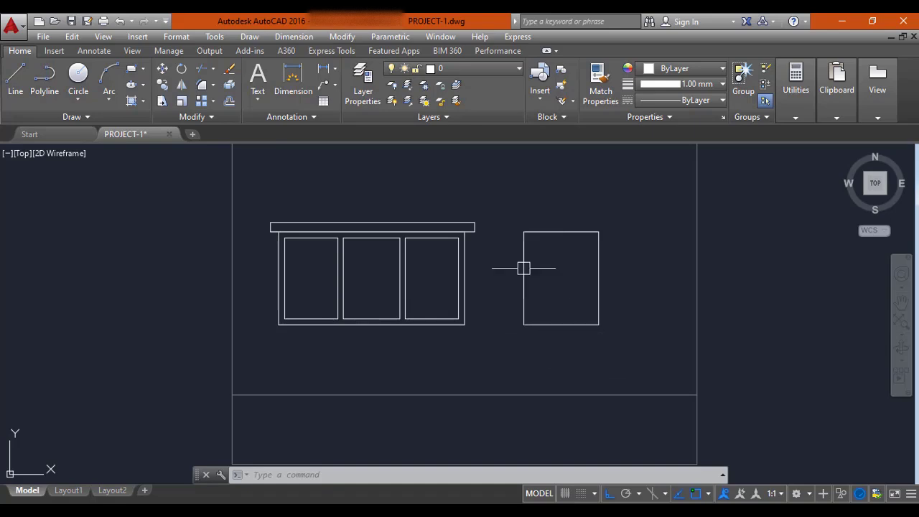
pyautogui.moveTo(582, 299); pyautogui.dragTo(499, 304, button='middle')
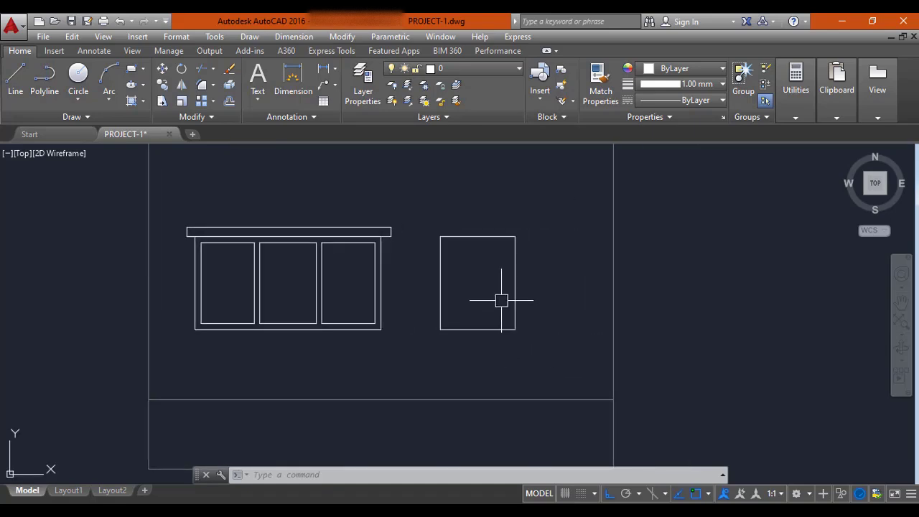
pyautogui.press('Escape')
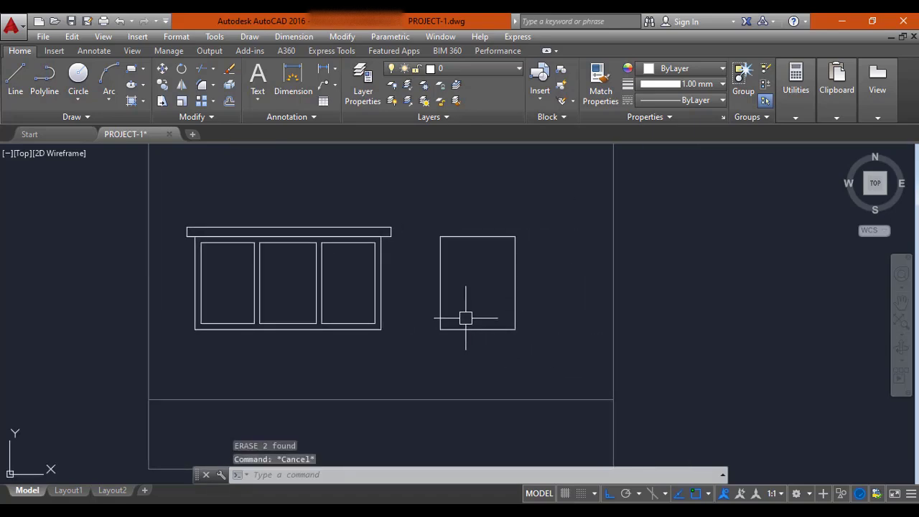
pyautogui.write('l')
pyautogui.press('Return')
pyautogui.scroll(4, 464, 320)
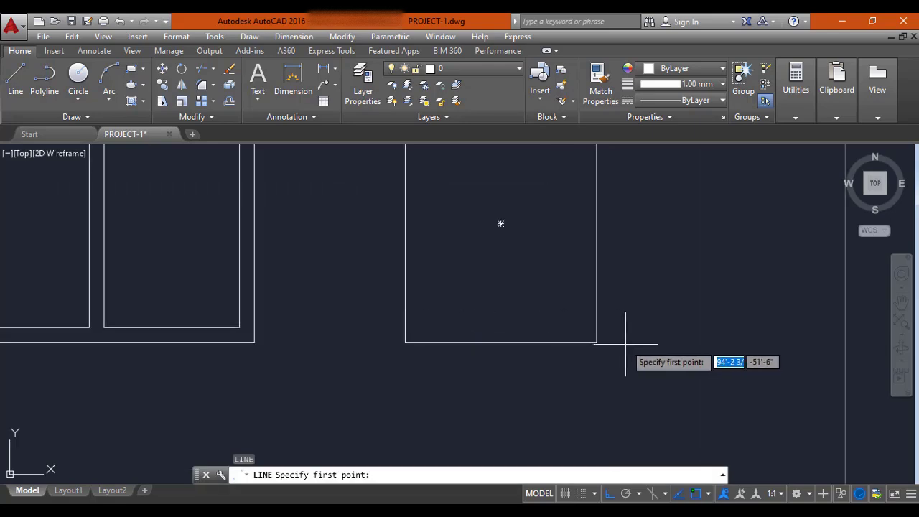
pyautogui.click(406, 342)
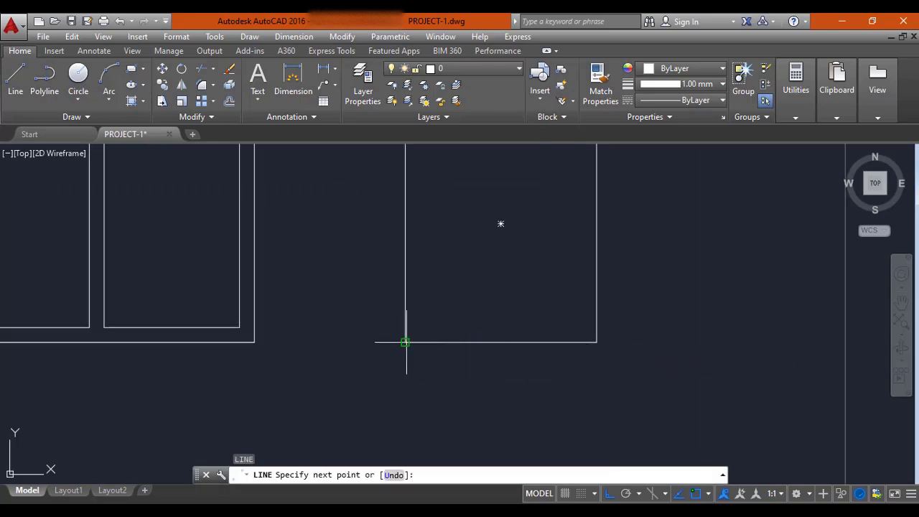
pyautogui.click(597, 342)
pyautogui.press('Escape')
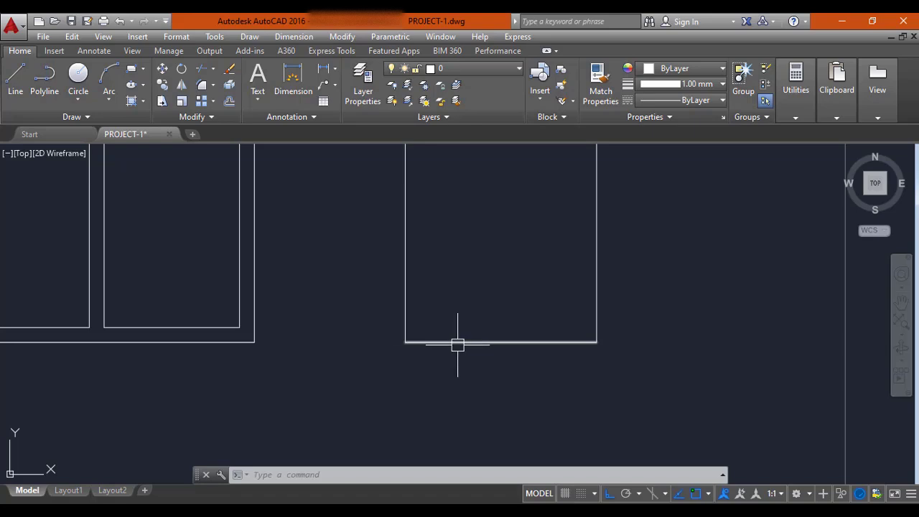
# Divide the line on the second window's bottom edge into 2 segments.
pyautogui.write('IV')
pyautogui.press('Return')
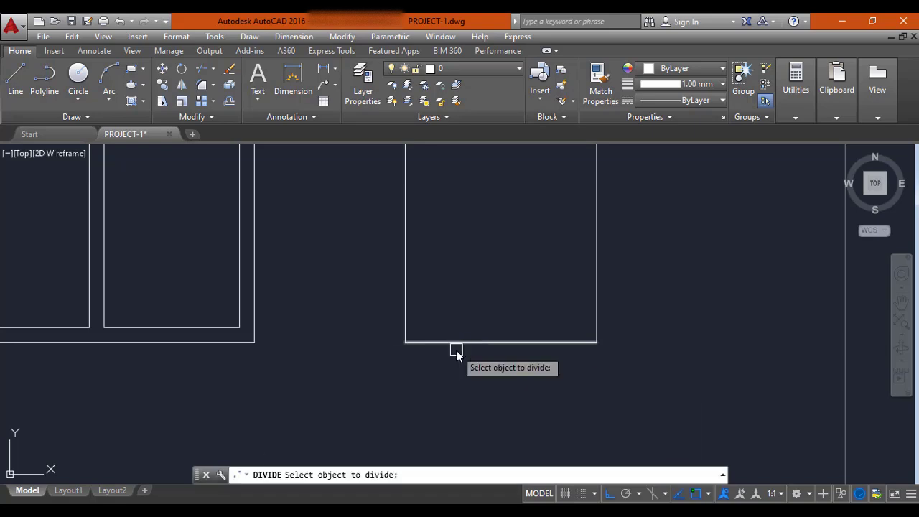
pyautogui.click(494, 342)
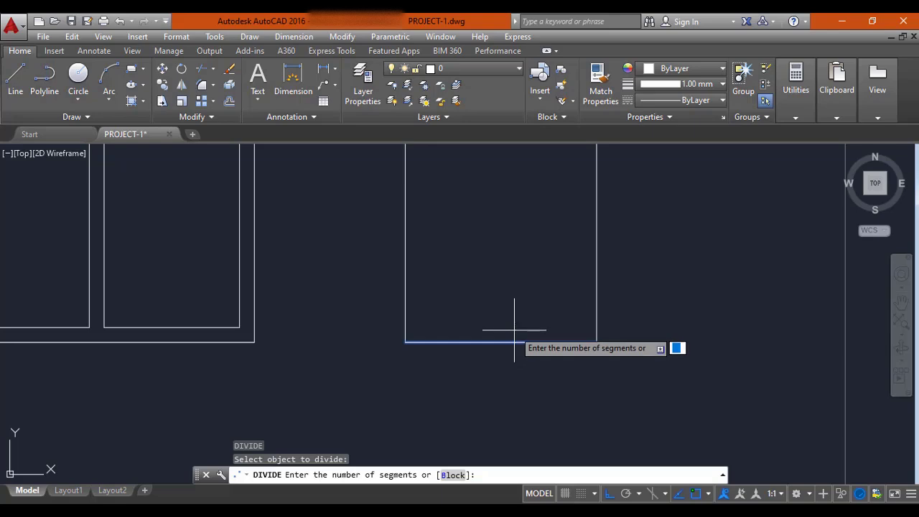
pyautogui.press('Return')
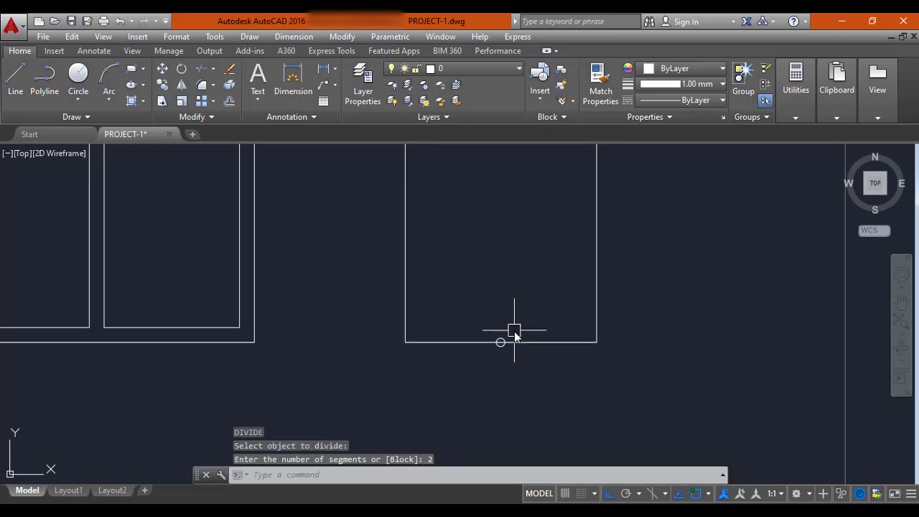
pyautogui.scroll(4, 493, 352)
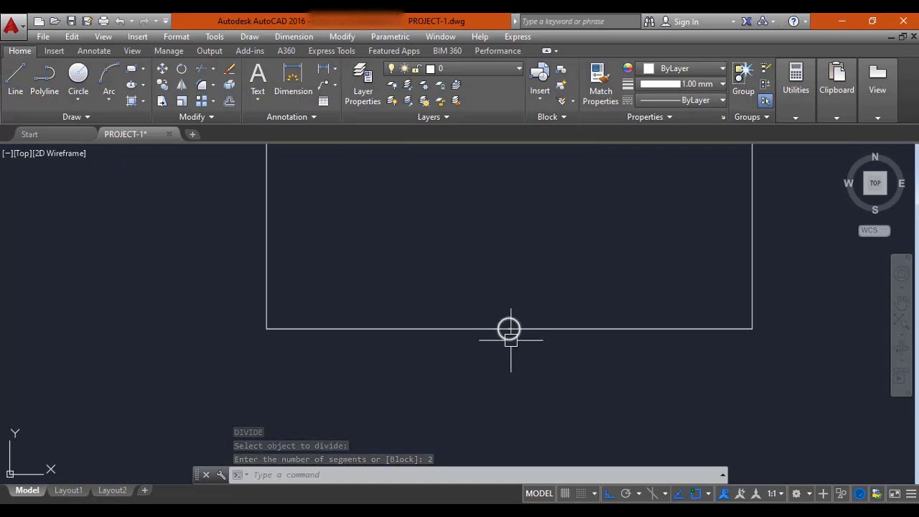
# Draw a vertical centre line from the division point up to the second window's top edge.
pyautogui.write('l')
pyautogui.press('Return')
pyautogui.scroll(2, 509, 331)
pyautogui.click(507, 323)
pyautogui.scroll(-10, 507, 323)
pyautogui.scroll(6, 502, 239)
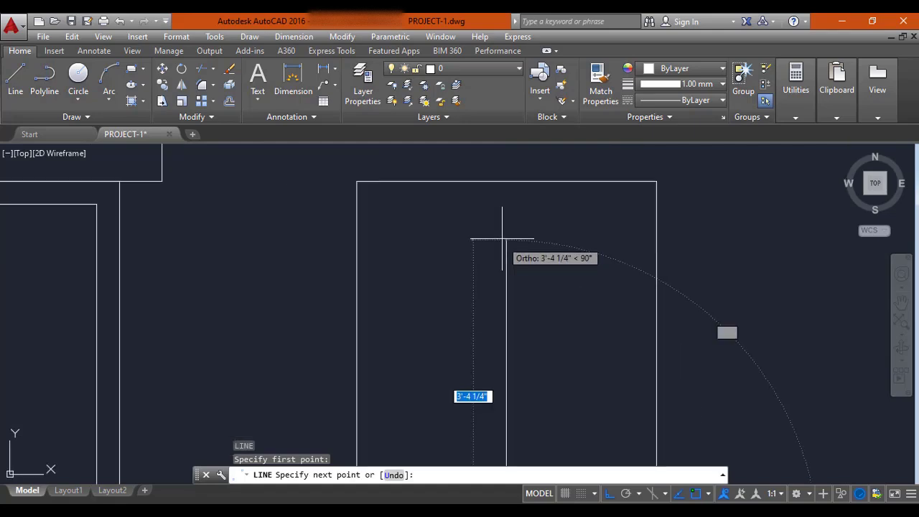
pyautogui.click(507, 182)
pyautogui.press('Escape')
# Erase the division point marker at the middle of the second window's bottom edge.
pyautogui.scroll(-4, 509, 283)
pyautogui.moveTo(505, 341); pyautogui.dragTo(469, 254, button='middle')
pyautogui.scroll(4, 470, 294)
pyautogui.click(456, 291)
pyautogui.click(499, 341)
pyautogui.write('e')
pyautogui.press('Return')
pyautogui.scroll(-5, 499, 341)
pyautogui.press('Escape')
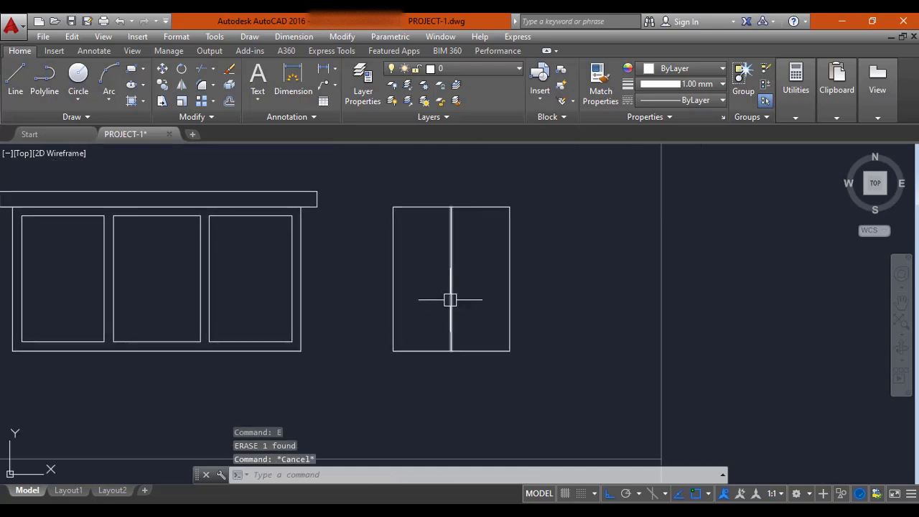
# Offset the second window's outline 3" inward to form the inner frame.
pyautogui.write('o')
pyautogui.press('Return')
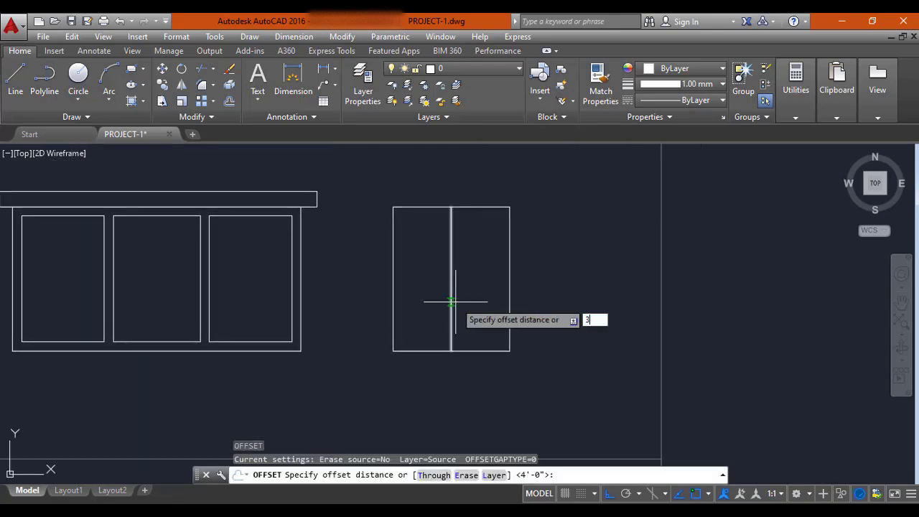
pyautogui.write('3')
pyautogui.press('Return')
pyautogui.click(503, 207)
pyautogui.click(484, 262)
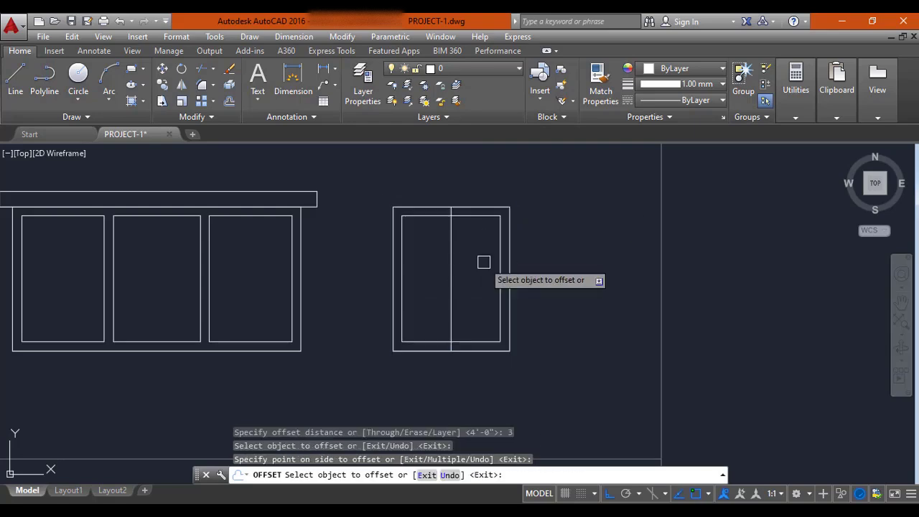
pyautogui.moveTo(159, 220)
pyautogui.mouseDown(button='middle')
pyautogui.moveTo(306, 235)
pyautogui.moveTo(481, 229)
pyautogui.mouseUp(button='middle')
pyautogui.press('Escape')
# Offset the second window's vertical centre line 1.5" to both sides for the middle frame member.
pyautogui.scroll(2, 570, 232)
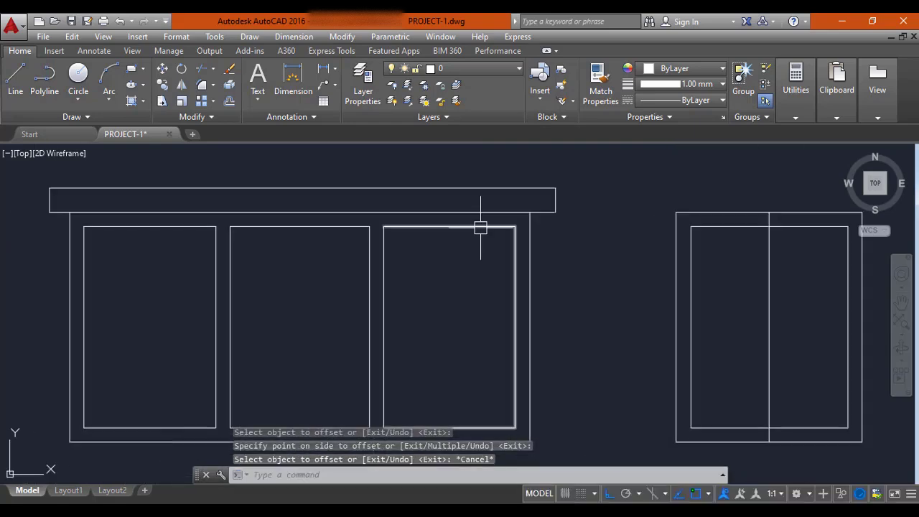
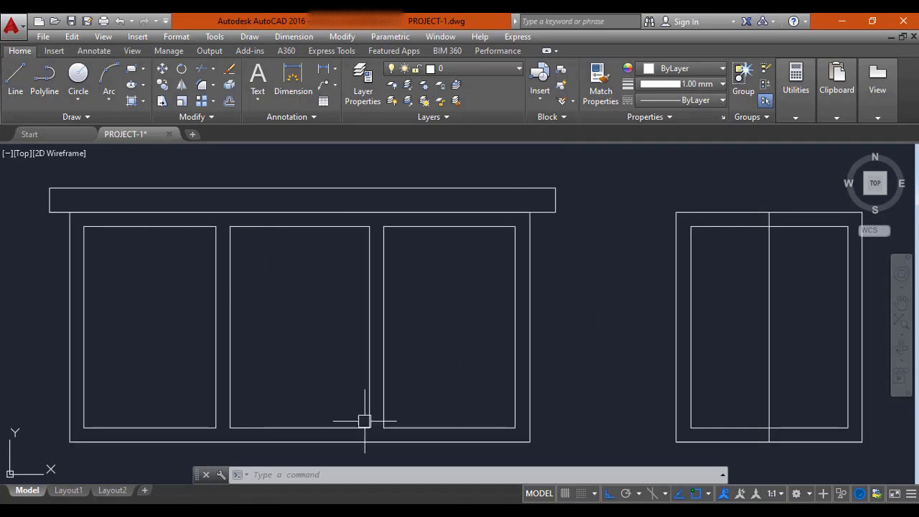
pyautogui.scroll(-1, 430, 266)
pyautogui.moveTo(556, 274); pyautogui.dragTo(407, 249, button='middle')
pyautogui.moveTo(488, 248); pyautogui.dragTo(452, 235, button='middle')
pyautogui.scroll(3, 451, 200)
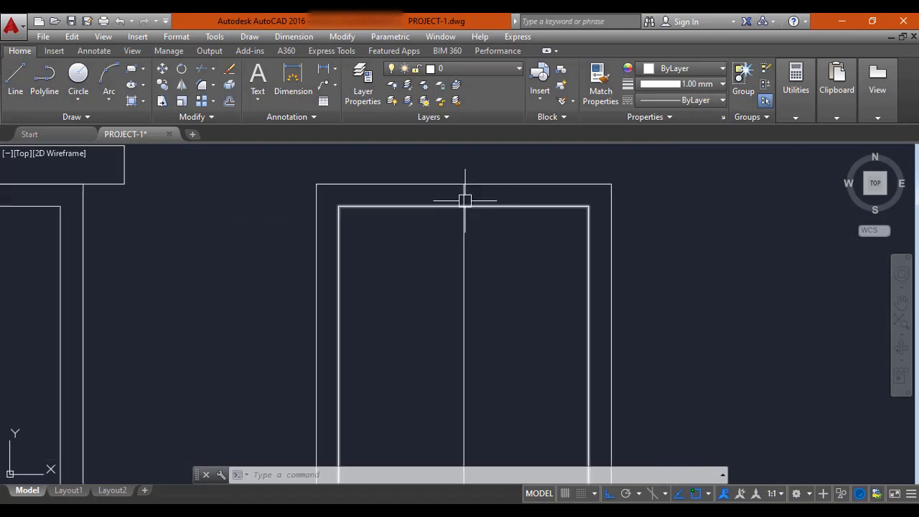
pyautogui.scroll(-1, 370, 212)
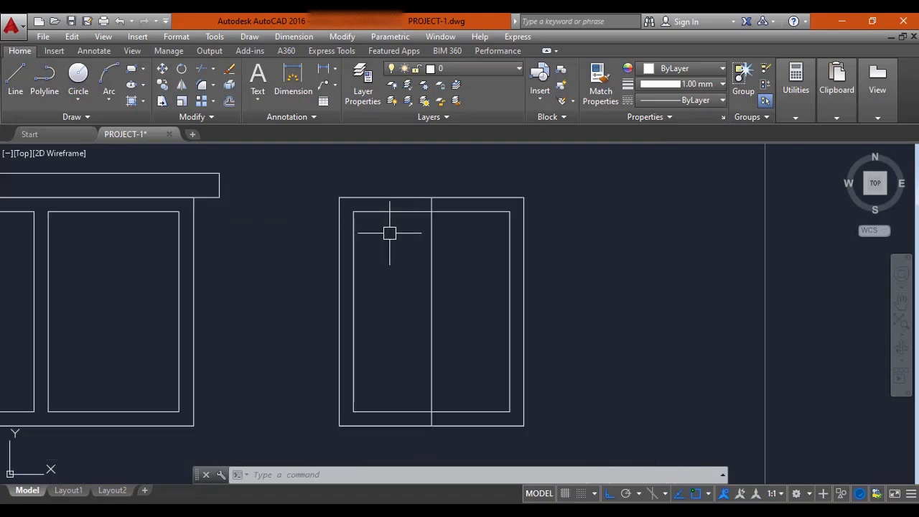
pyautogui.press('Escape')
pyautogui.write('o')
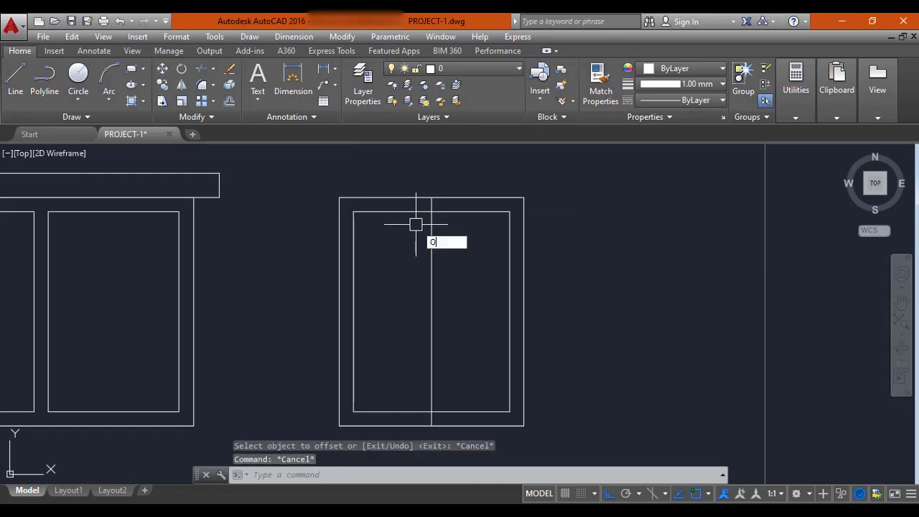
pyautogui.press('Return')
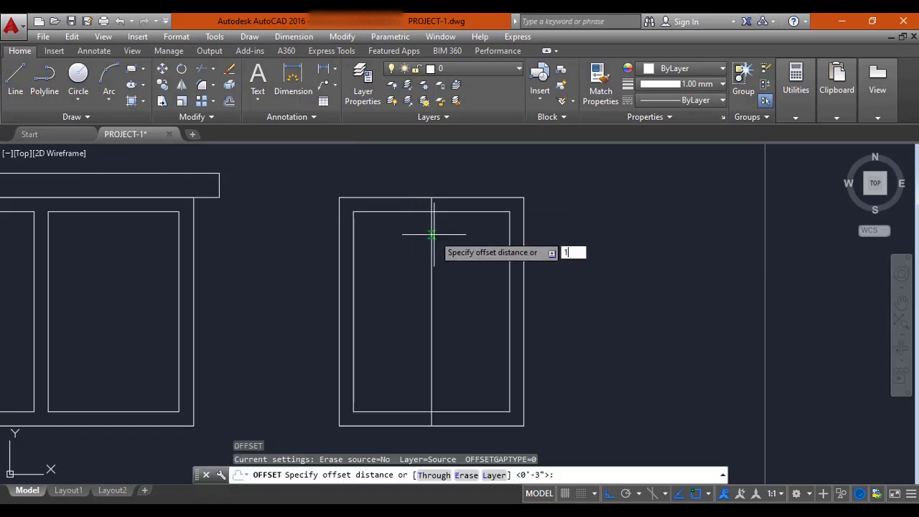
pyautogui.write('1.5')
pyautogui.press('Return')
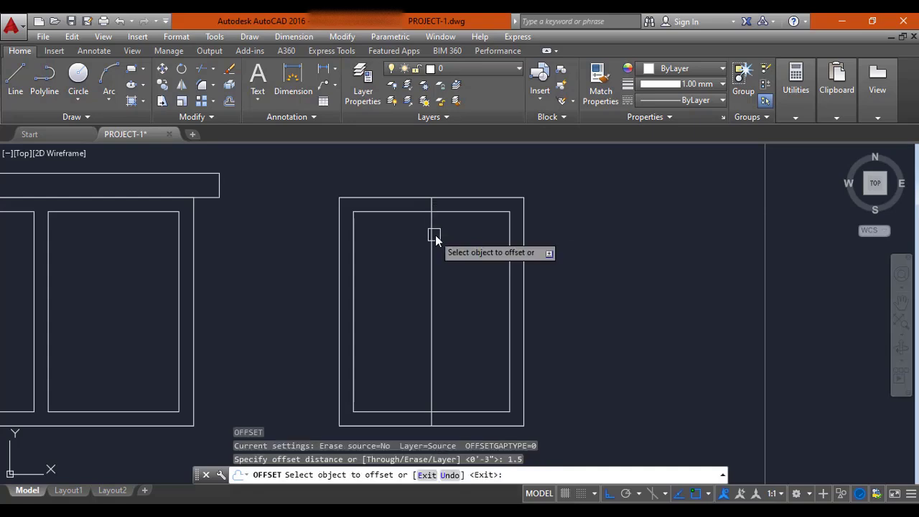
pyautogui.click(432, 232)
pyautogui.click(488, 251)
pyautogui.scroll(4, 449, 266)
pyautogui.click(404, 271)
pyautogui.click(343, 271)
pyautogui.press('Escape')
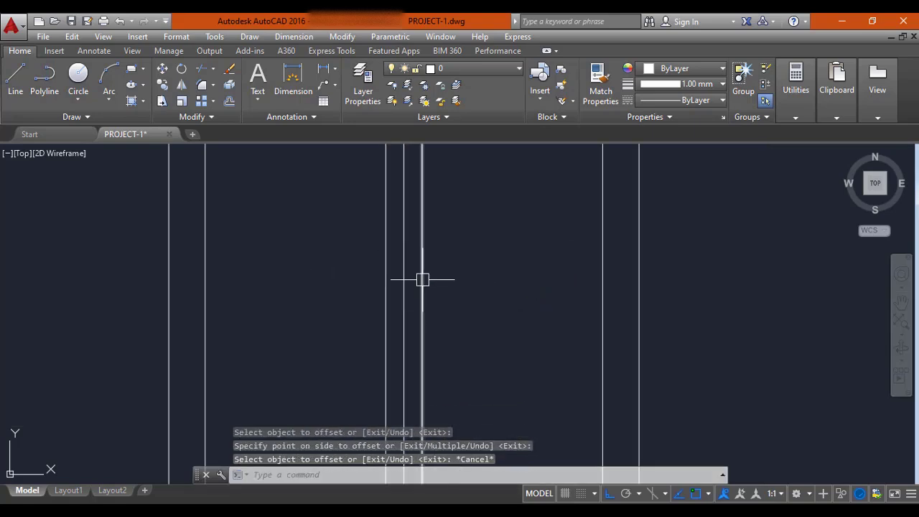
# Erase the original centre line between the two offset lines in the second window.
pyautogui.scroll(-3, 400, 282)
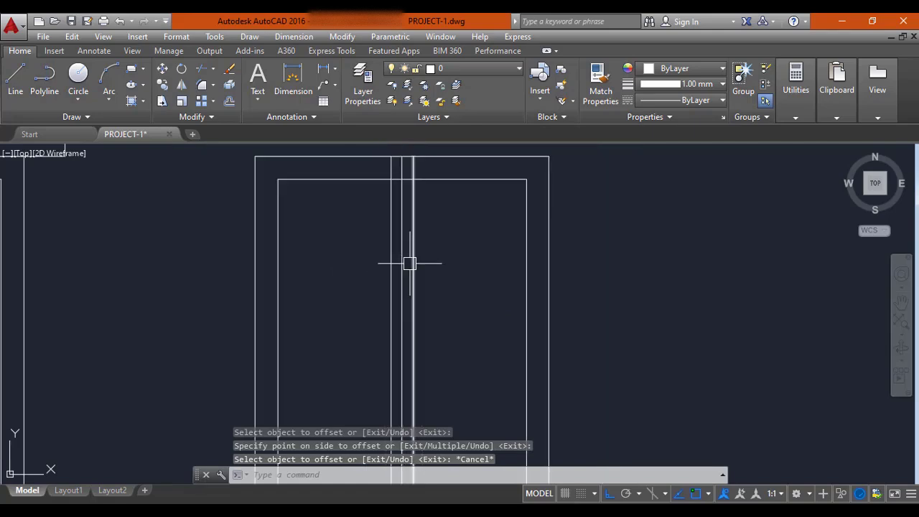
pyautogui.scroll(2, 408, 262)
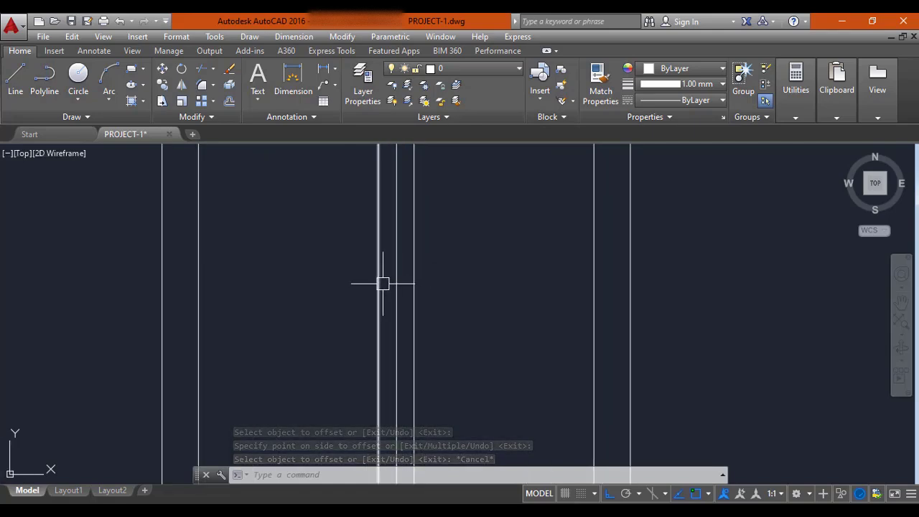
pyautogui.click(397, 283)
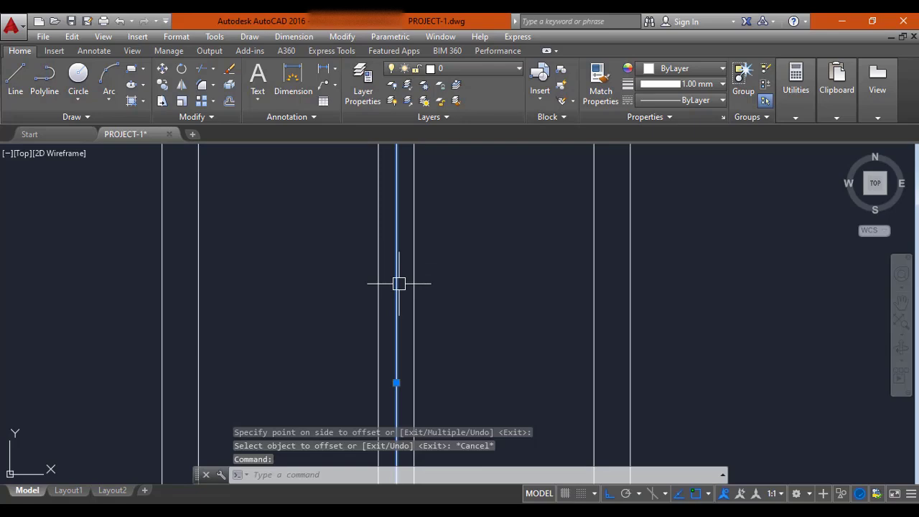
pyautogui.press('Return')
pyautogui.scroll(-3, 406, 287)
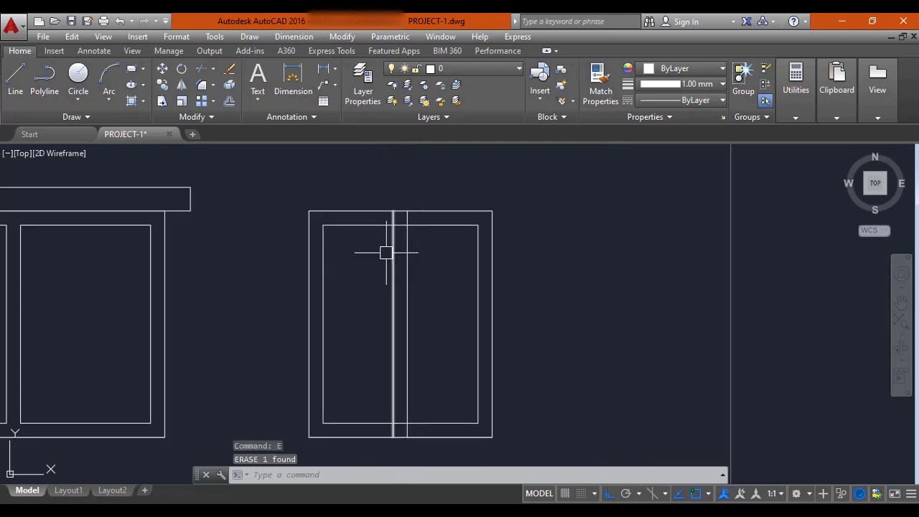
# Trim the second window's pair of vertical middle frame lines.
pyautogui.press('Escape')
pyautogui.write('T')
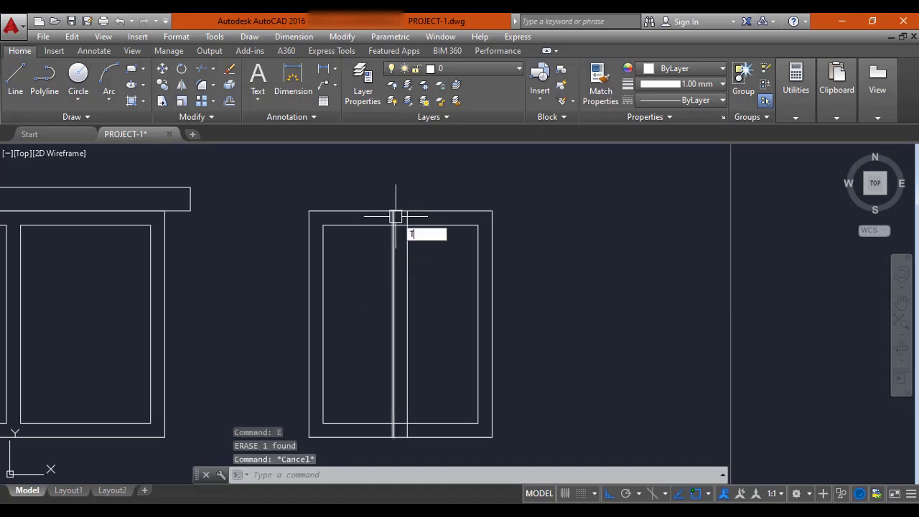
# Trim the centre mullion lines and the inner frame segments between them at the top and bottom of the two-pane window.
pyautogui.write('R')
pyautogui.press('Return')
pyautogui.press('Return')
pyautogui.scroll(3, 396, 213)
pyautogui.click(383, 219)
pyautogui.click(415, 219)
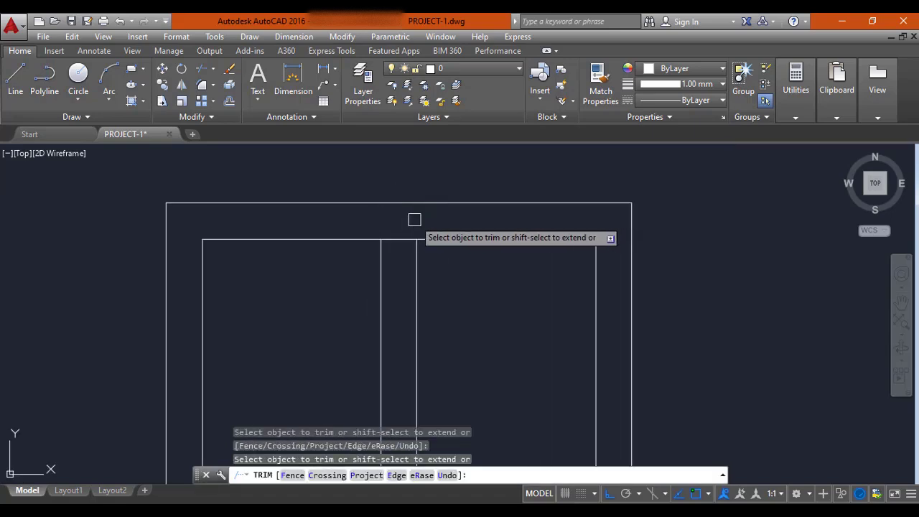
pyautogui.scroll(-4, 420, 258)
pyautogui.scroll(5, 420, 309)
pyautogui.click(405, 337)
pyautogui.click(383, 336)
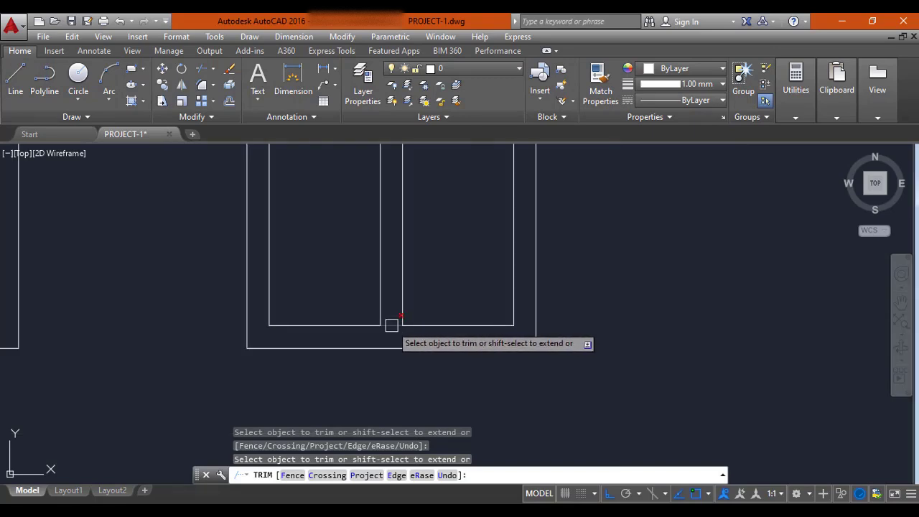
pyautogui.scroll(-4, 391, 323)
pyautogui.press('Escape')
# Compare the ground-floor windows in the finished front elevation with the newly drawn window outlines.
pyautogui.scroll(-4, 436, 280)
pyautogui.scroll(-8, 421, 297)
pyautogui.scroll(4, 216, 287)
pyautogui.scroll(4, 206, 252)
pyautogui.scroll(3, 215, 187)
pyautogui.scroll(-1, 190, 220)
pyautogui.scroll(-1, 184, 212)
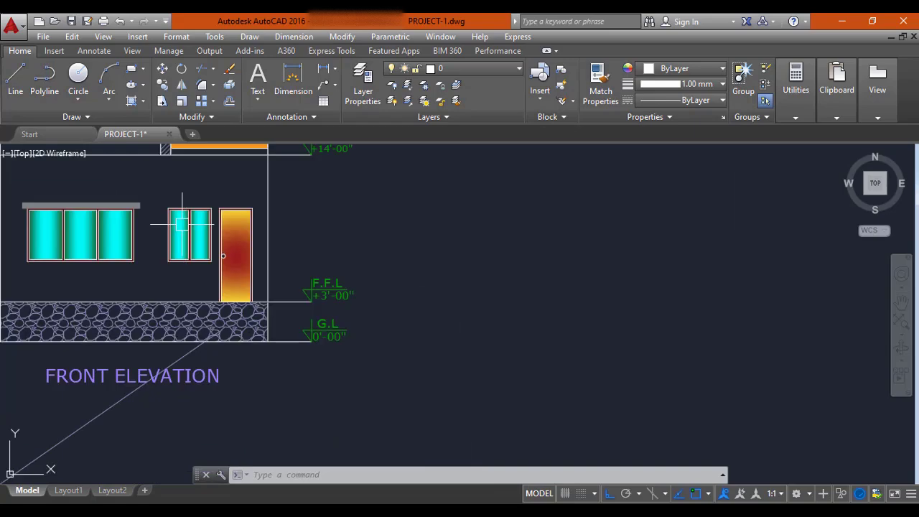
pyautogui.scroll(3, 188, 205)
pyautogui.scroll(4, 170, 199)
pyautogui.scroll(-10, 147, 194)
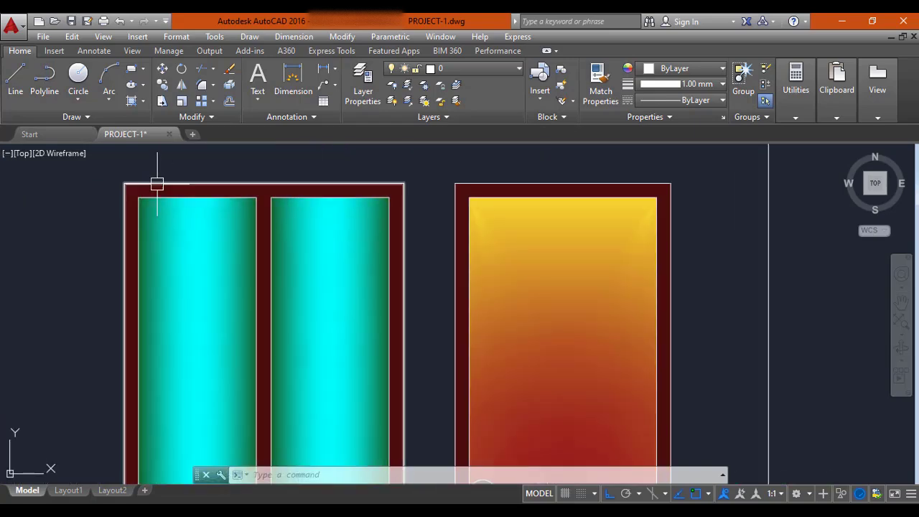
pyautogui.moveTo(465, 286); pyautogui.dragTo(453, 309, button='middle')
pyautogui.scroll(-2, 467, 309)
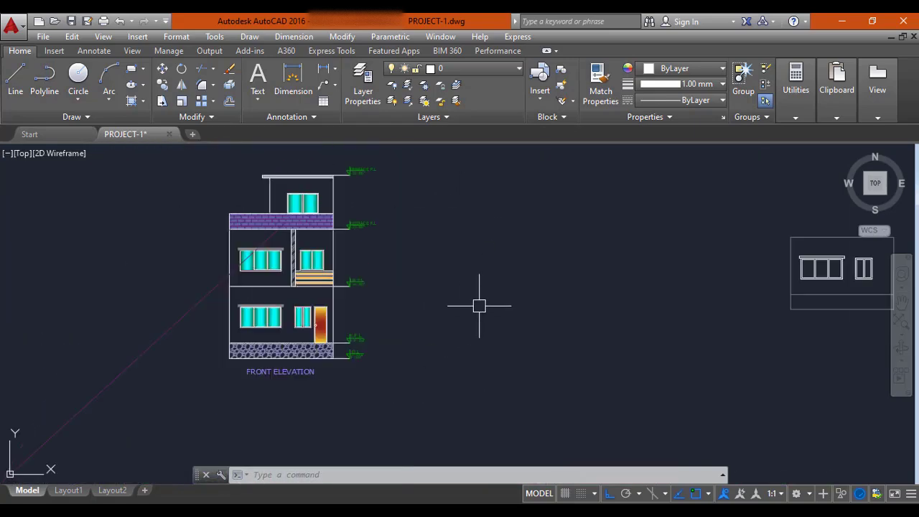
pyautogui.scroll(3, 761, 287)
pyautogui.scroll(2, 655, 278)
pyautogui.moveTo(724, 267)
pyautogui.mouseDown(button='middle')
pyautogui.moveTo(502, 281)
pyautogui.moveTo(524, 274)
pyautogui.mouseUp(button='middle')
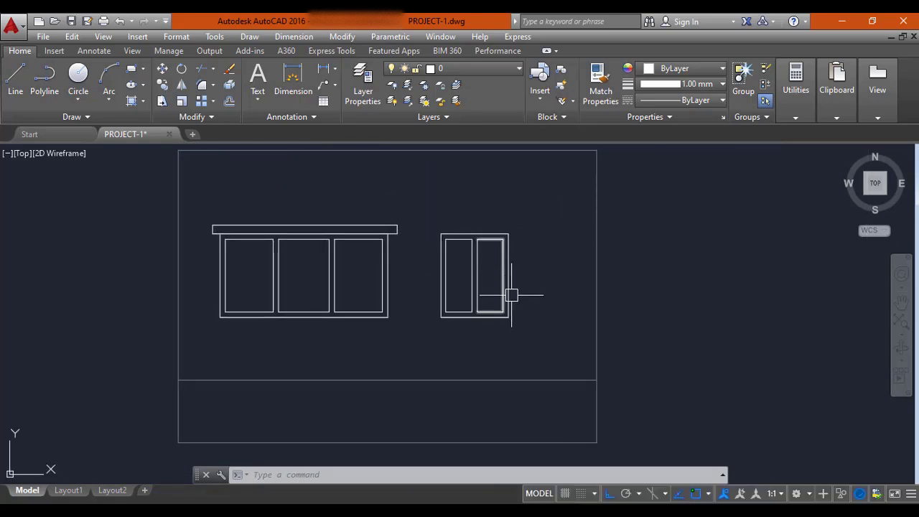
pyautogui.scroll(-2, 469, 277)
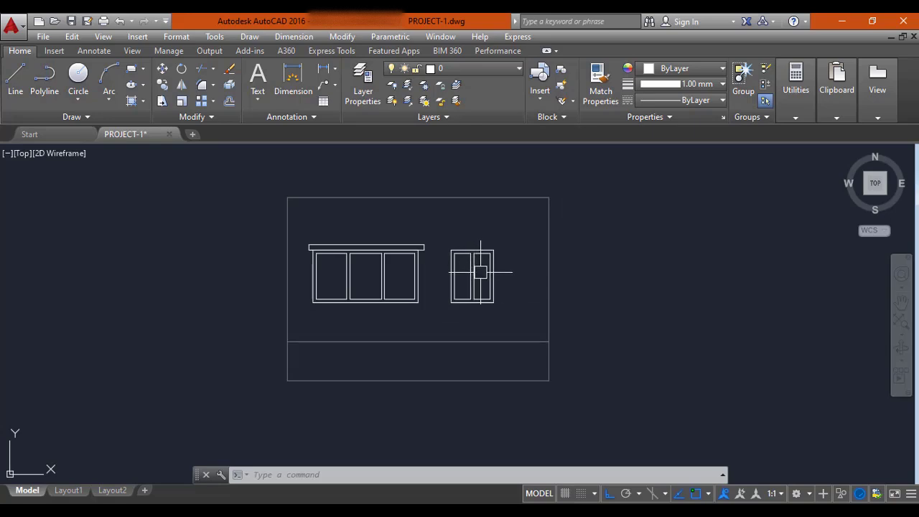
pyautogui.press('Escape')
pyautogui.scroll(-4, 482, 272)
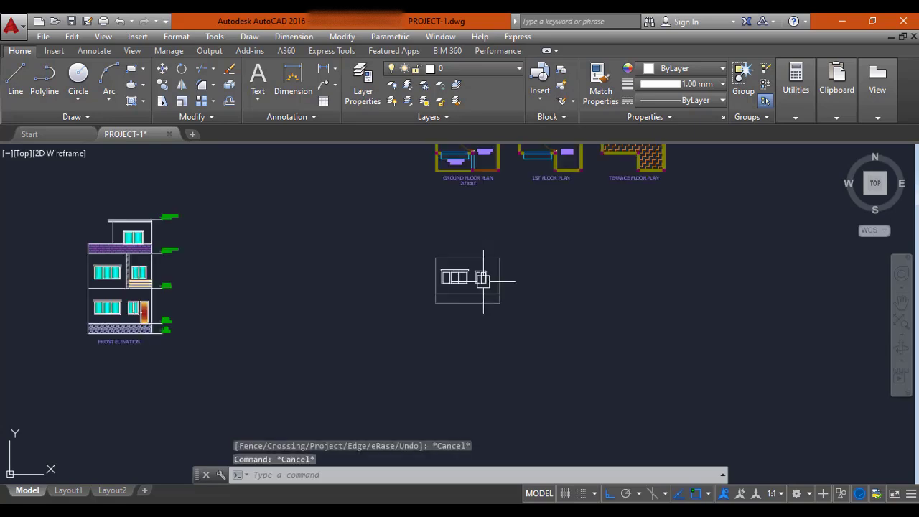
# Examine the door in the finished front elevation and its opening beside the car porch in the ground floor plan.
pyautogui.moveTo(318, 268); pyautogui.dragTo(352, 251, button='middle')
pyautogui.scroll(9, 244, 291)
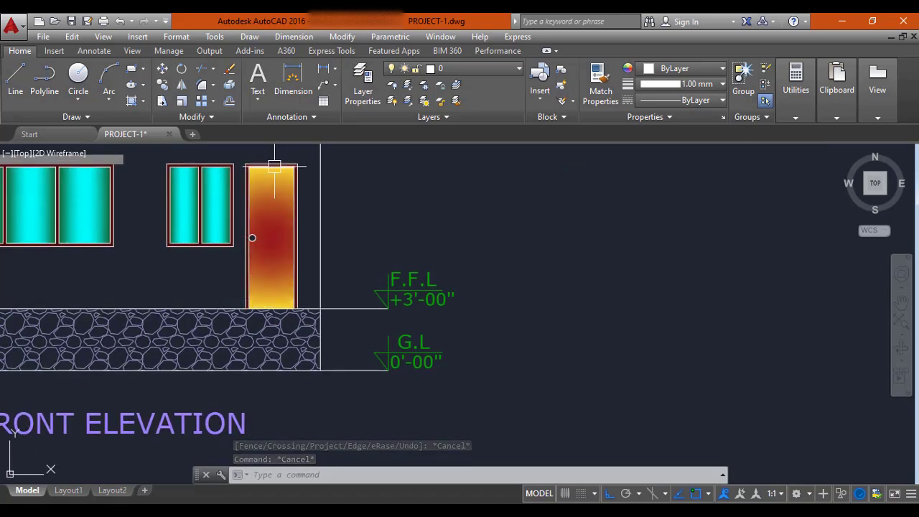
pyautogui.scroll(-8, 294, 207)
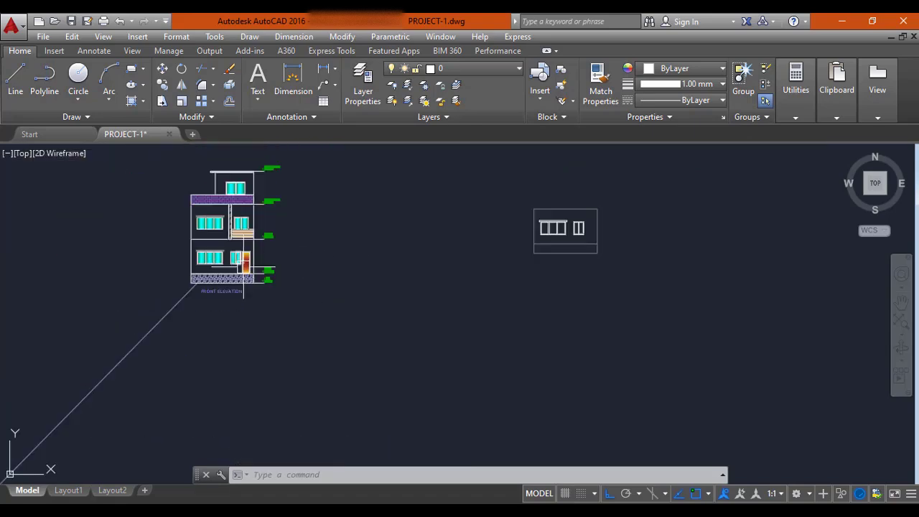
pyautogui.scroll(10, 400, 229)
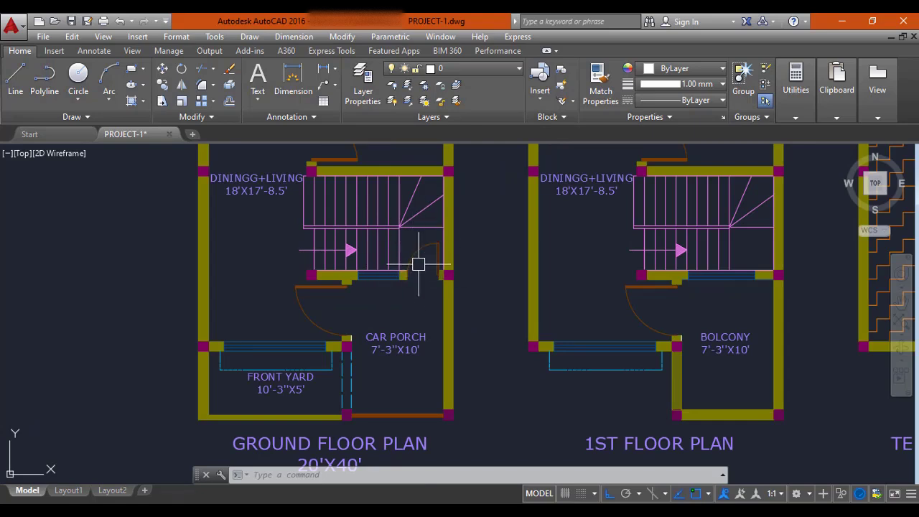
pyautogui.moveTo(410, 279); pyautogui.dragTo(406, 318, button='middle')
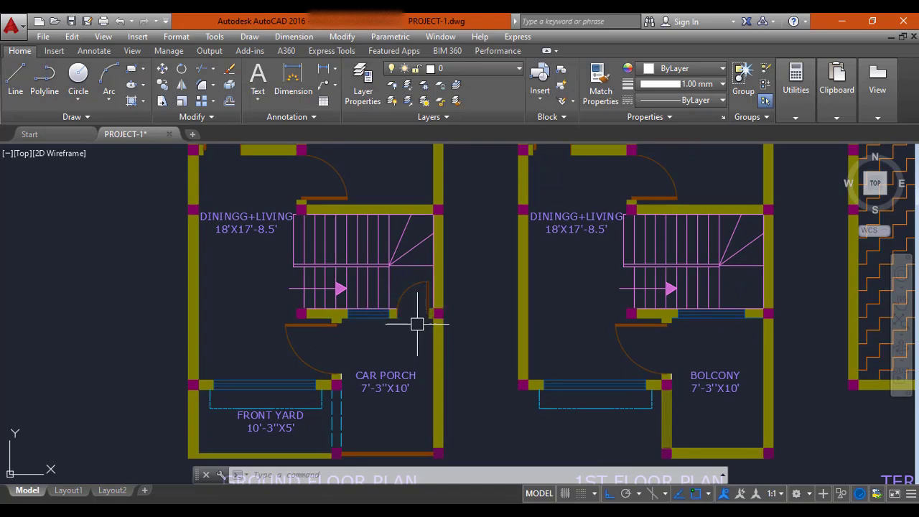
pyautogui.moveTo(429, 315)
pyautogui.moveTo(392, 324); pyautogui.dragTo(393, 316, button='middle')
pyautogui.press('Escape')
pyautogui.press('Escape')
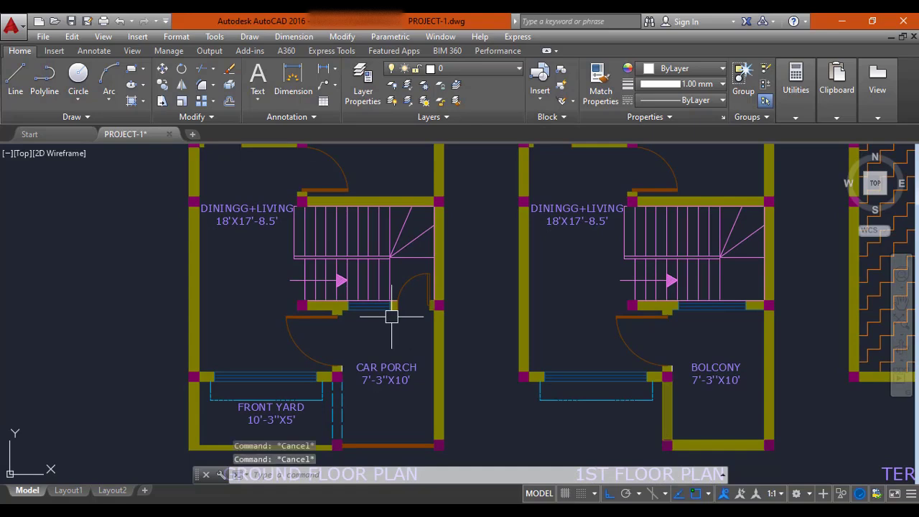
pyautogui.write('XL')
pyautogui.press('Return')
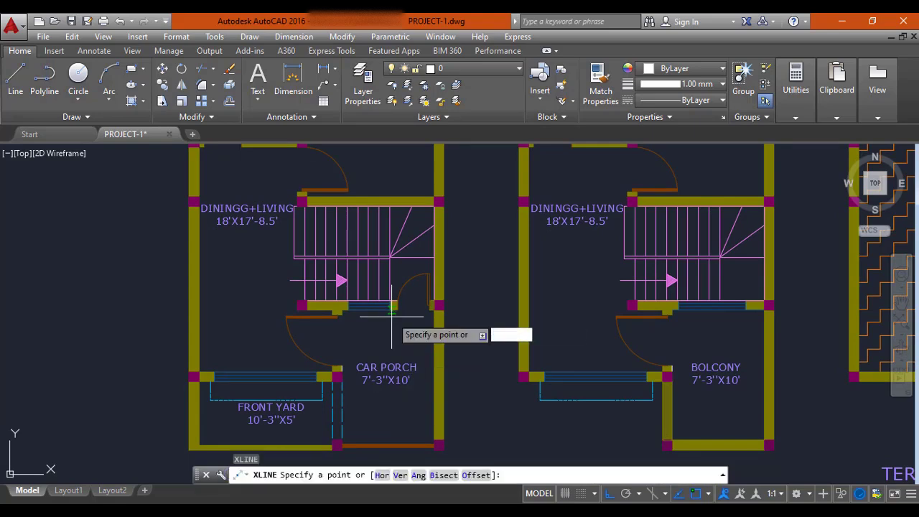
pyautogui.write('V')
pyautogui.press('Return')
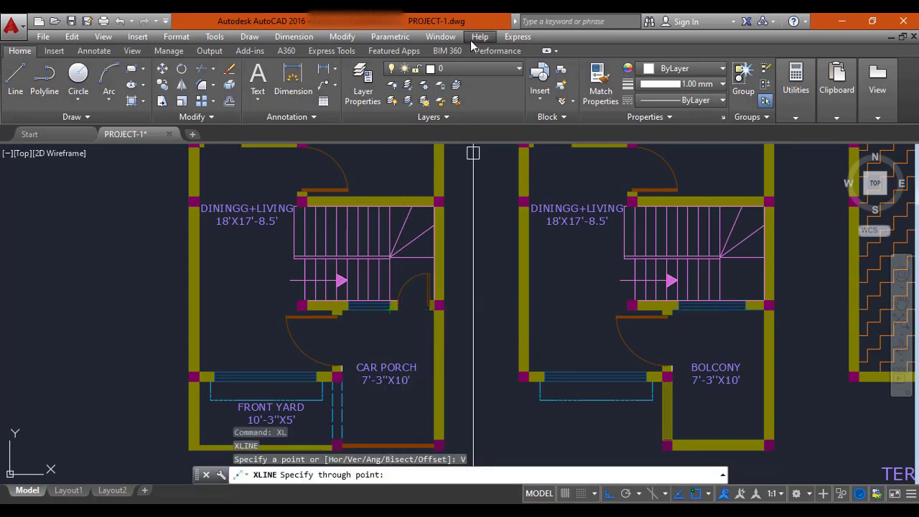
pyautogui.press('Escape')
# Make the xl line layer current.
pyautogui.click(477, 68)
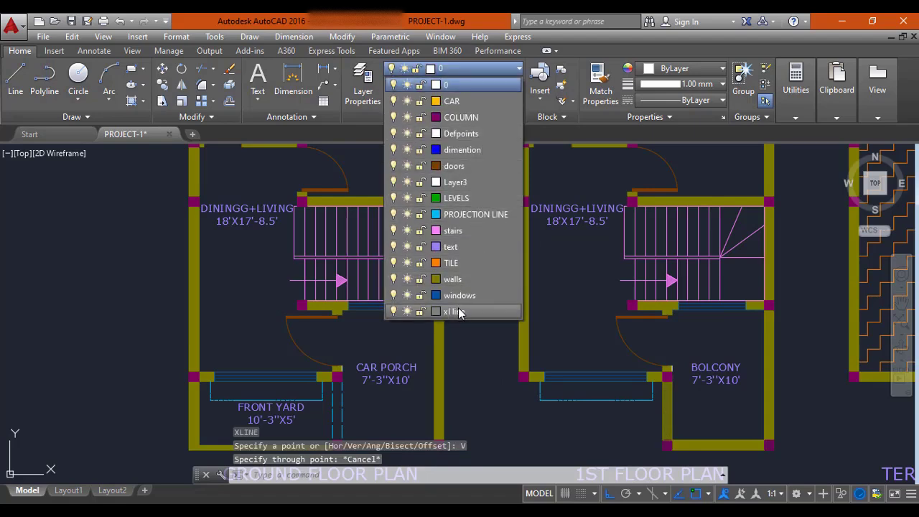
pyautogui.click(459, 312)
pyautogui.press('Escape')
pyautogui.press('Escape')
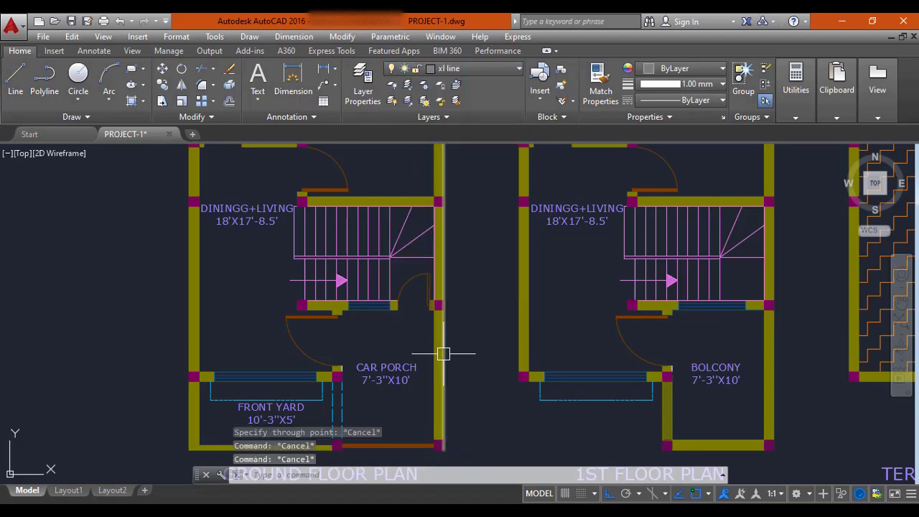
# Draw vertical construction lines through both edges of the door opening between the stairs and car porch in the ground floor plan.
pyautogui.write('XL')
pyautogui.press('Return')
pyautogui.write('V')
pyautogui.press('Return')
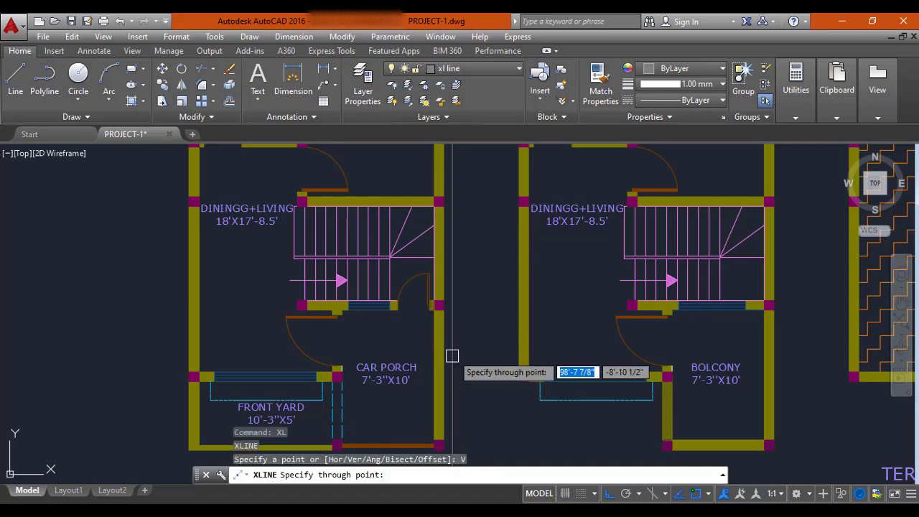
pyautogui.scroll(6, 348, 329)
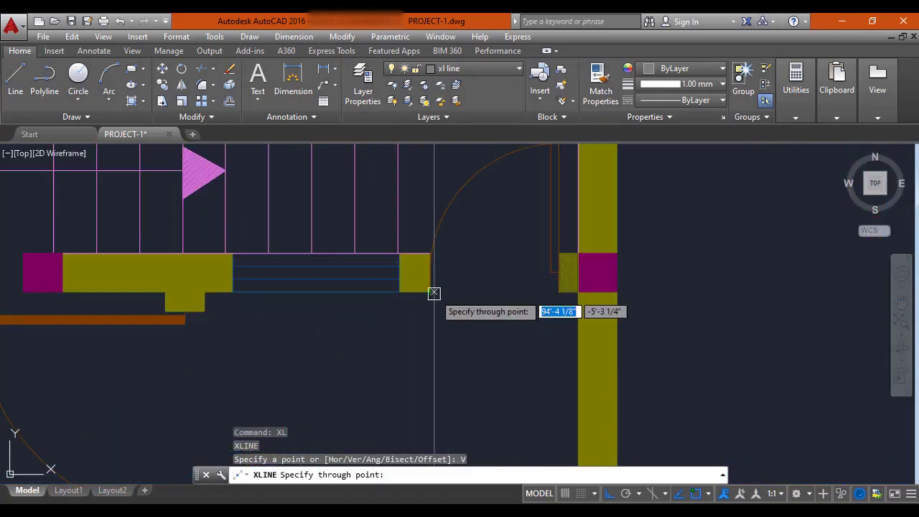
pyautogui.click(429, 292)
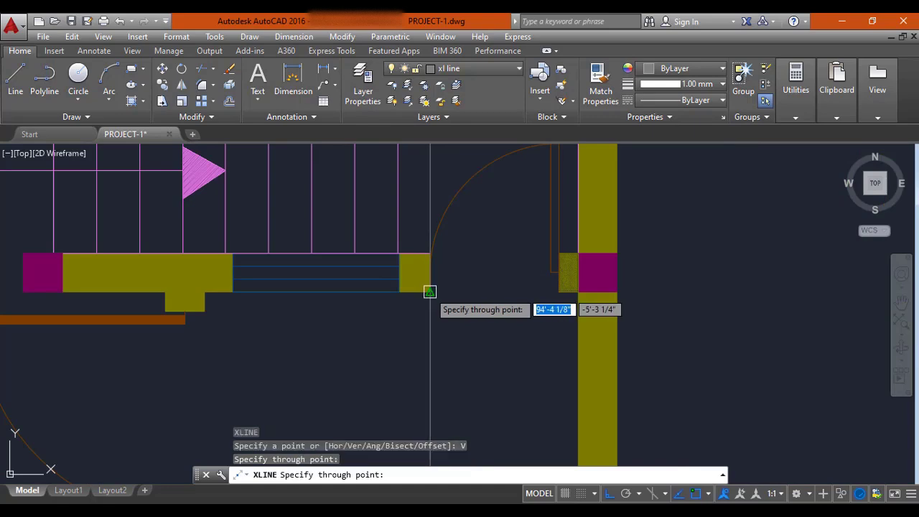
pyautogui.click(558, 290)
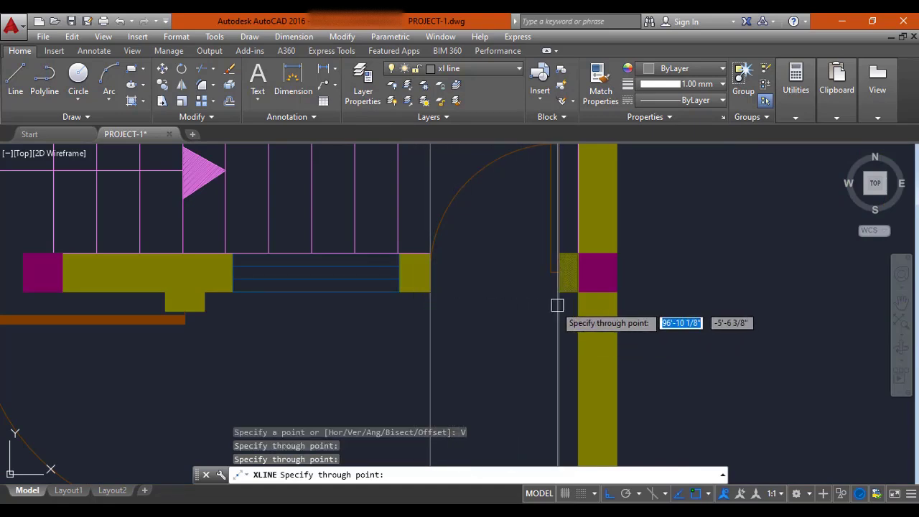
pyautogui.press('Escape')
# Examine the door's position and head height relative to the adjacent windows in the finished front elevation.
pyautogui.scroll(-5, 489, 294)
pyautogui.moveTo(492, 298)
pyautogui.mouseDown(button='middle')
pyautogui.moveTo(445, 219)
pyautogui.moveTo(434, 237)
pyautogui.moveTo(390, 216)
pyautogui.mouseUp(button='middle')
pyautogui.scroll(2, 390, 302)
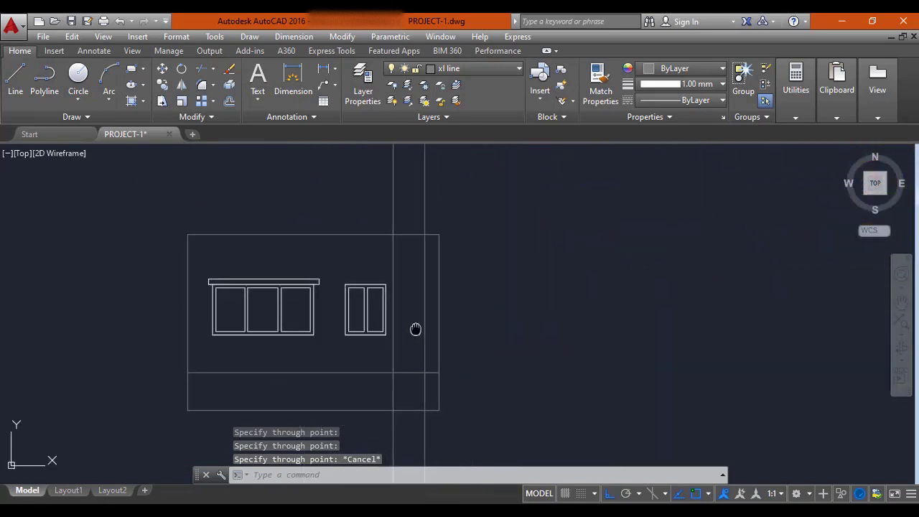
pyautogui.scroll(2, 431, 330)
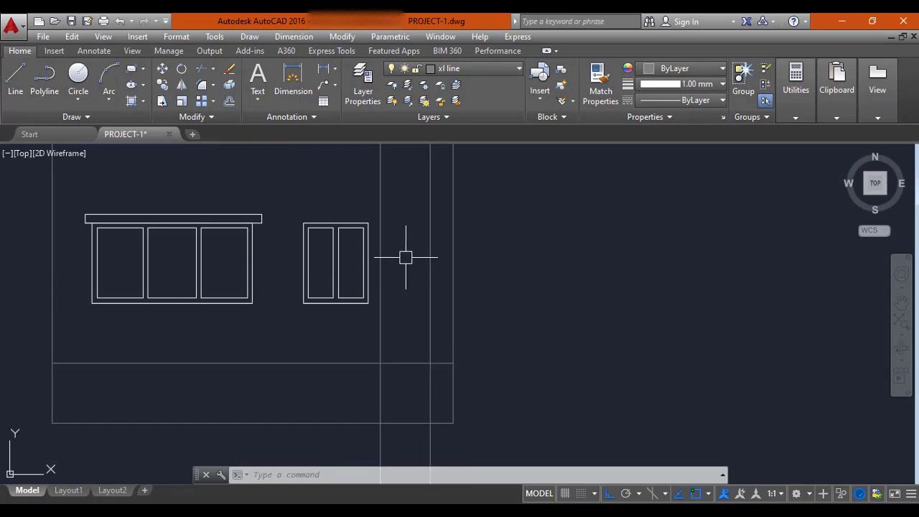
pyautogui.scroll(-3, 427, 242)
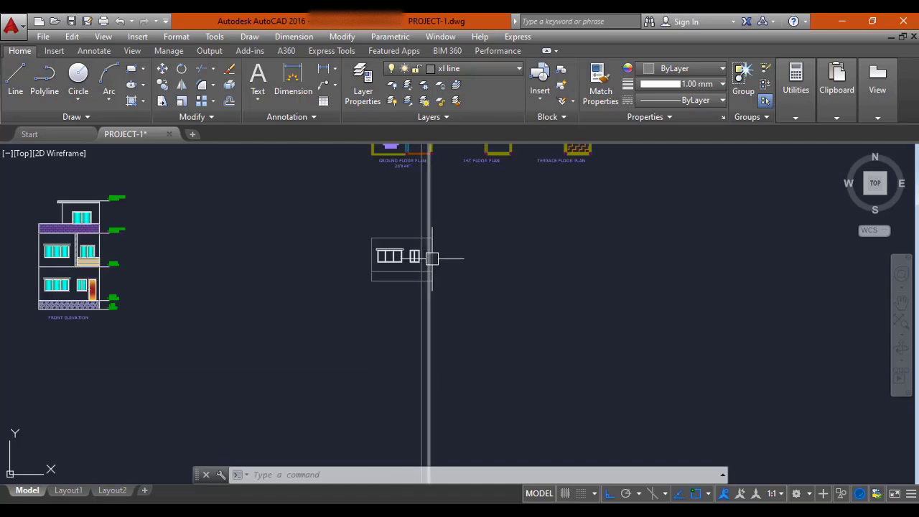
pyautogui.moveTo(199, 315); pyautogui.dragTo(384, 275, button='middle')
pyautogui.scroll(5, 139, 273)
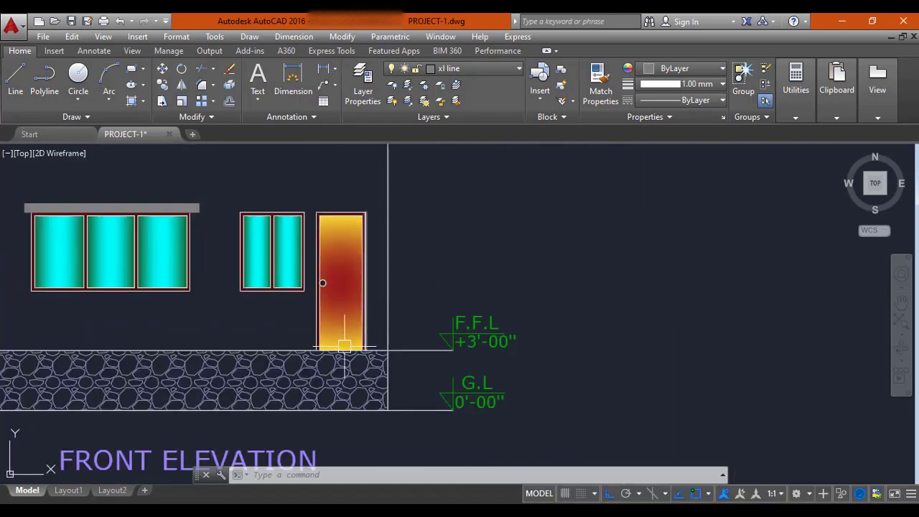
pyautogui.scroll(4, 316, 214)
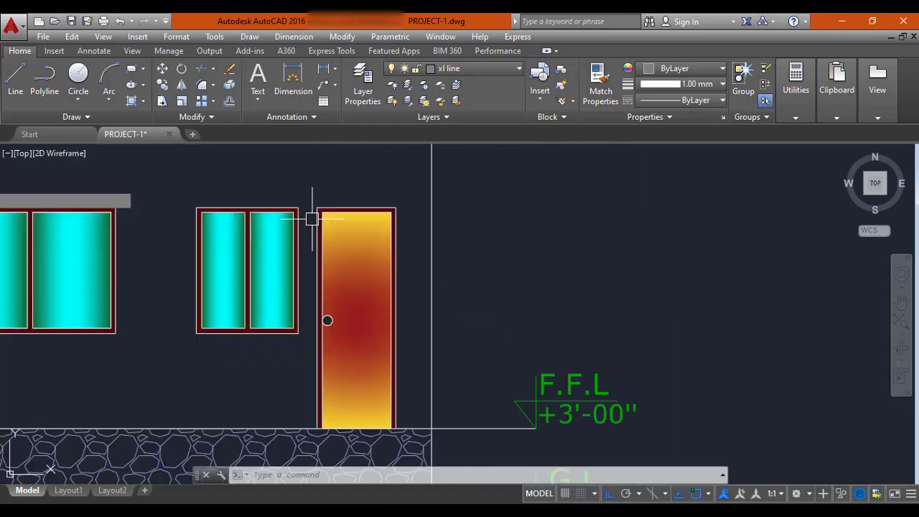
pyautogui.scroll(-5, 375, 215)
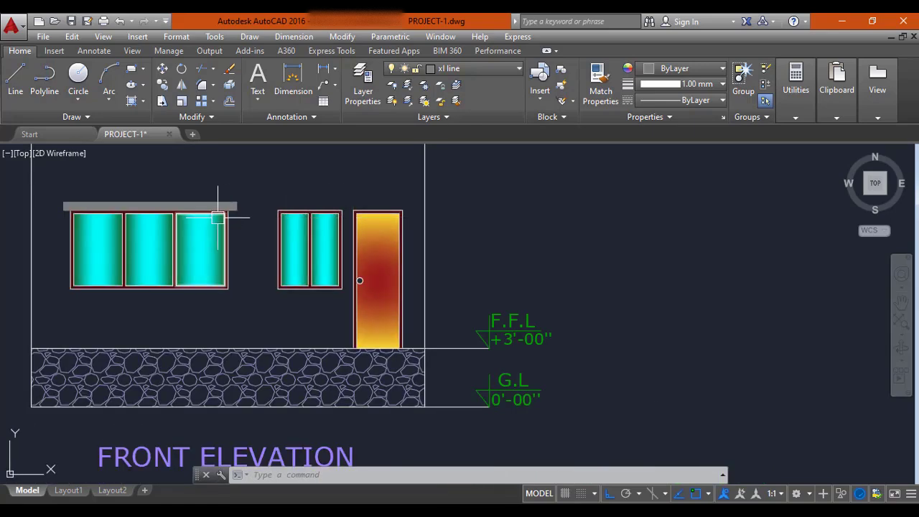
pyautogui.scroll(5, 234, 206)
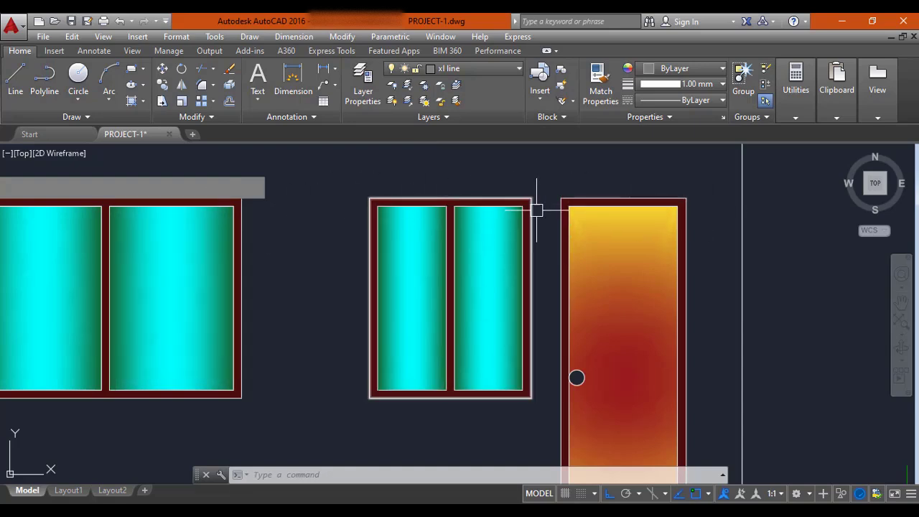
pyautogui.scroll(-4, 554, 217)
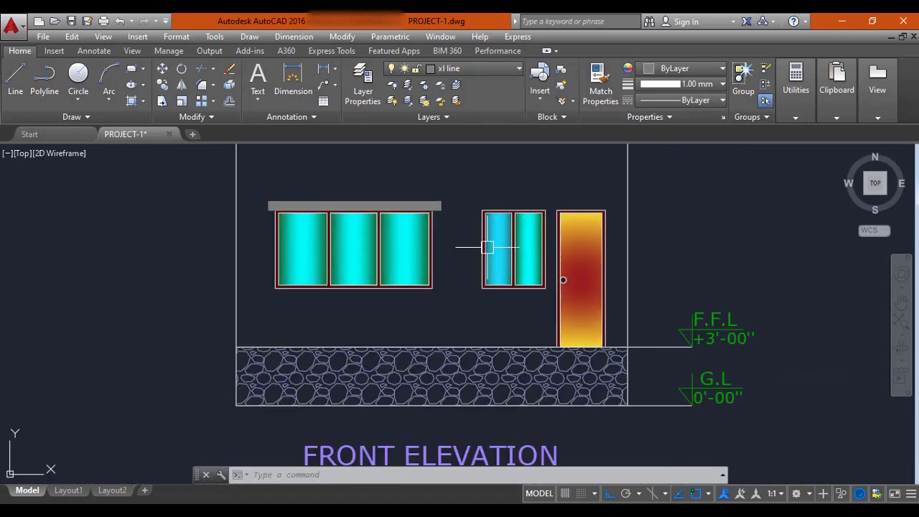
pyautogui.scroll(2, 507, 238)
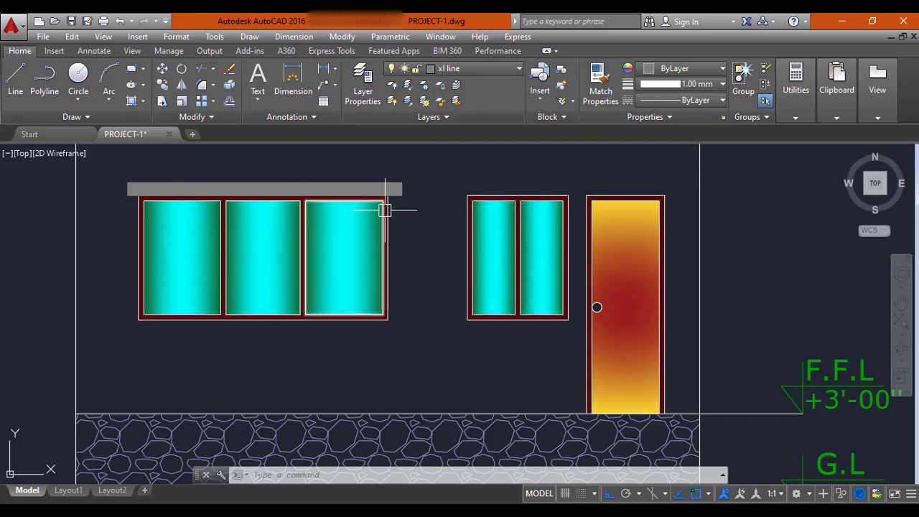
pyautogui.scroll(-8, 367, 210)
pyautogui.moveTo(588, 221)
pyautogui.mouseDown(button='middle')
pyautogui.moveTo(483, 241)
pyautogui.moveTo(127, 242)
pyautogui.mouseUp(button='middle')
pyautogui.moveTo(369, 240); pyautogui.dragTo(301, 252, button='middle')
pyautogui.scroll(2, 411, 211)
pyautogui.moveTo(421, 221); pyautogui.dragTo(417, 261, button='middle')
pyautogui.scroll(2, 422, 250)
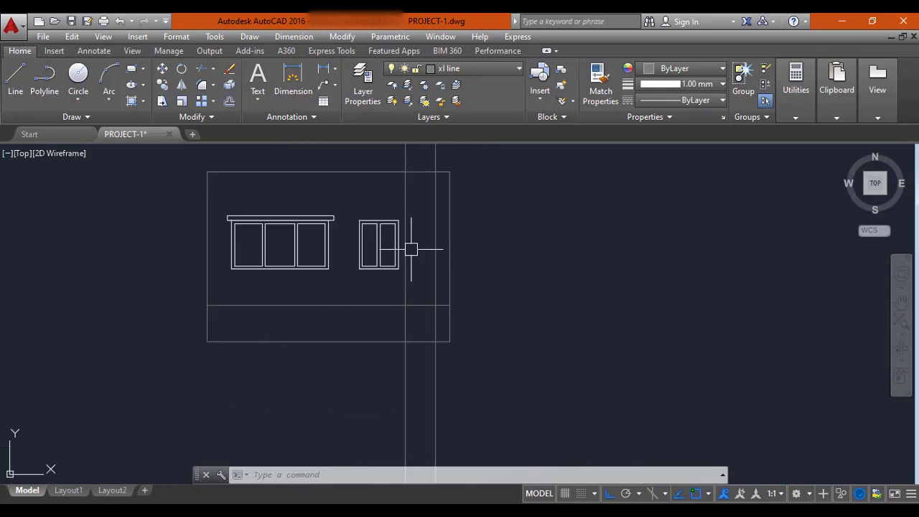
# Draw a horizontal line from the two-pane window's upper right corner to the construction line at the door's far edge.
pyautogui.scroll(2, 413, 249)
pyautogui.moveTo(407, 214); pyautogui.dragTo(406, 245, button='middle')
pyautogui.press('Escape')
pyautogui.write('l')
pyautogui.press('Return')
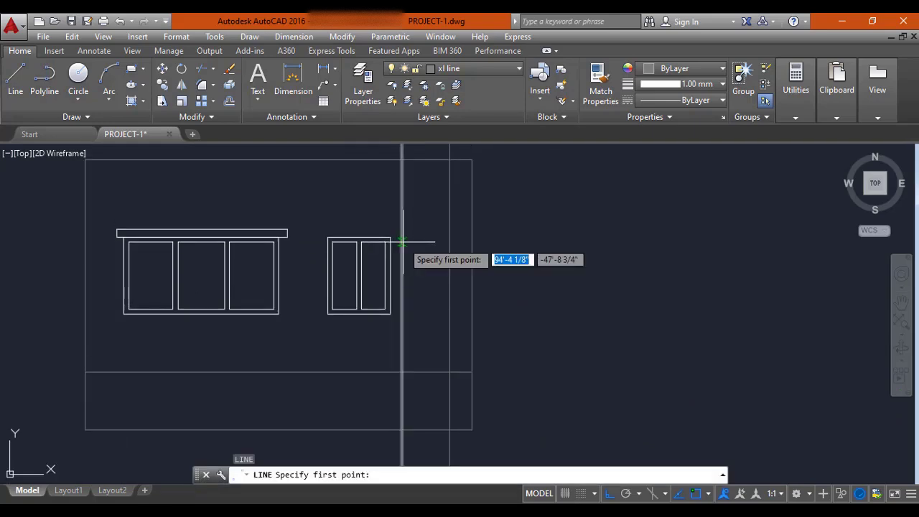
pyautogui.scroll(3, 402, 241)
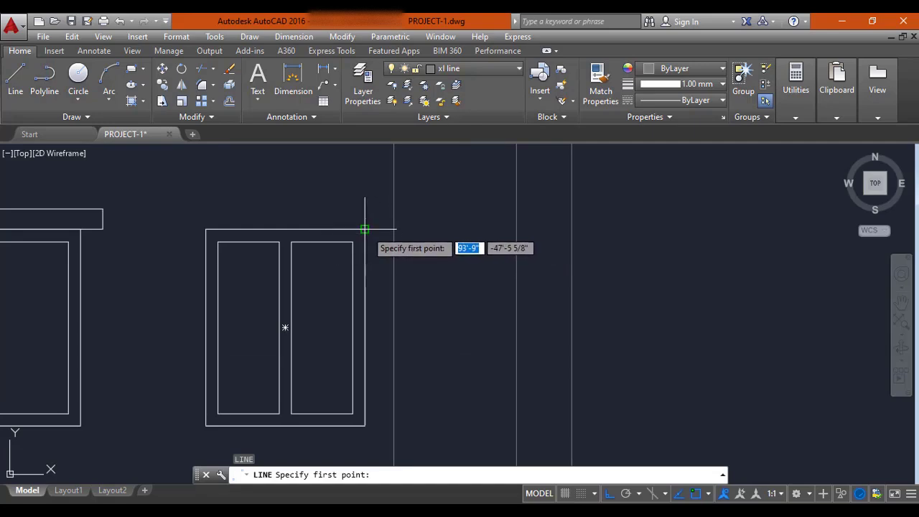
pyautogui.click(370, 234)
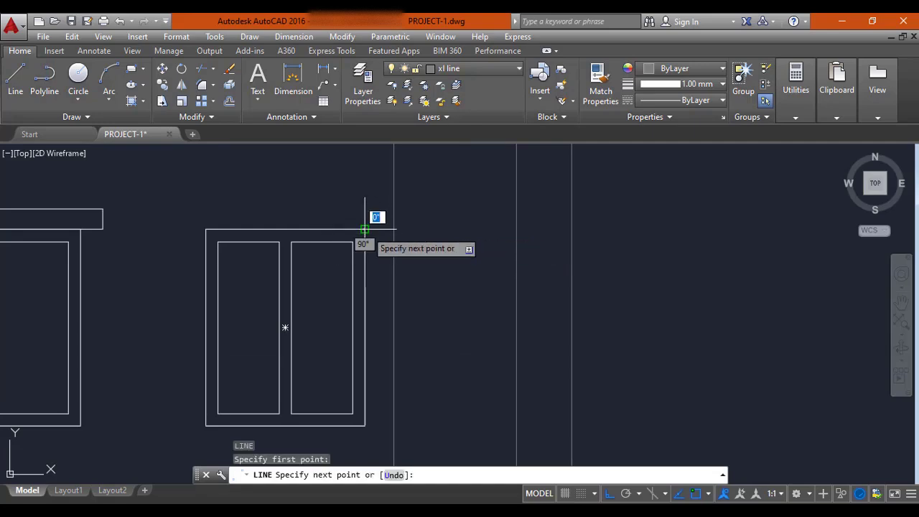
pyautogui.click(511, 235)
pyautogui.press('Escape')
pyautogui.scroll(-5, 502, 259)
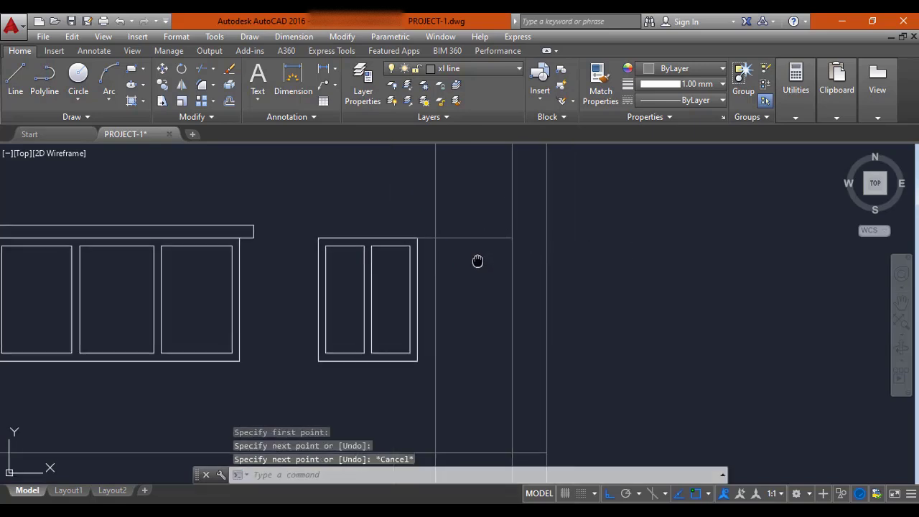
# Try to draw the door outline as a rectangle between the two construction lines, from the window head line to the plinth line.
pyautogui.scroll(2, 457, 188)
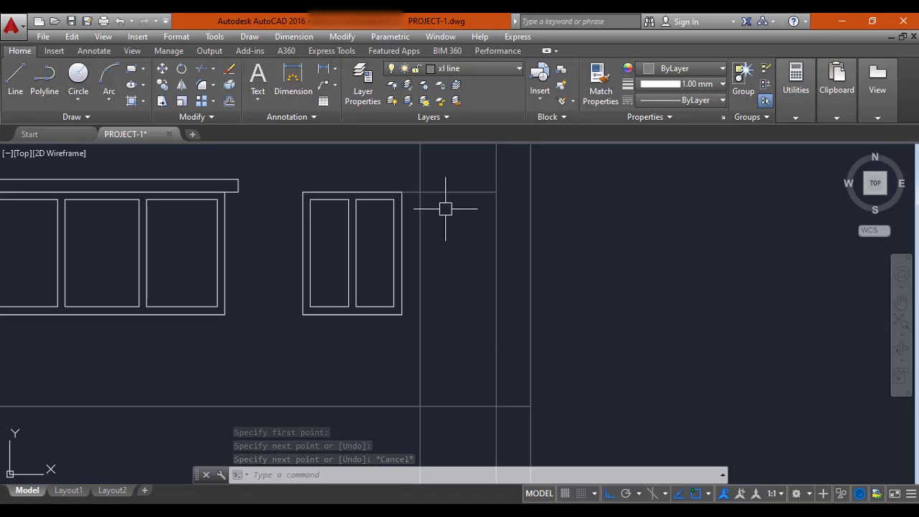
pyautogui.click(452, 72)
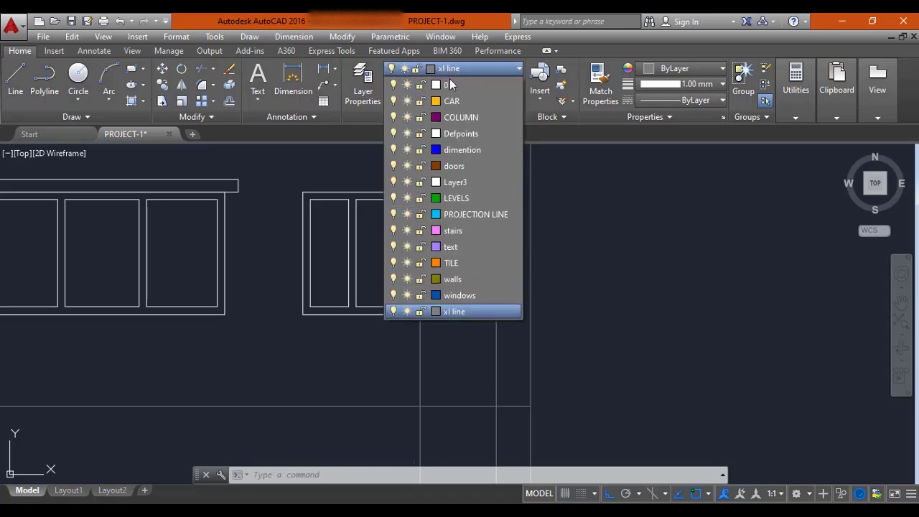
pyautogui.click(452, 84)
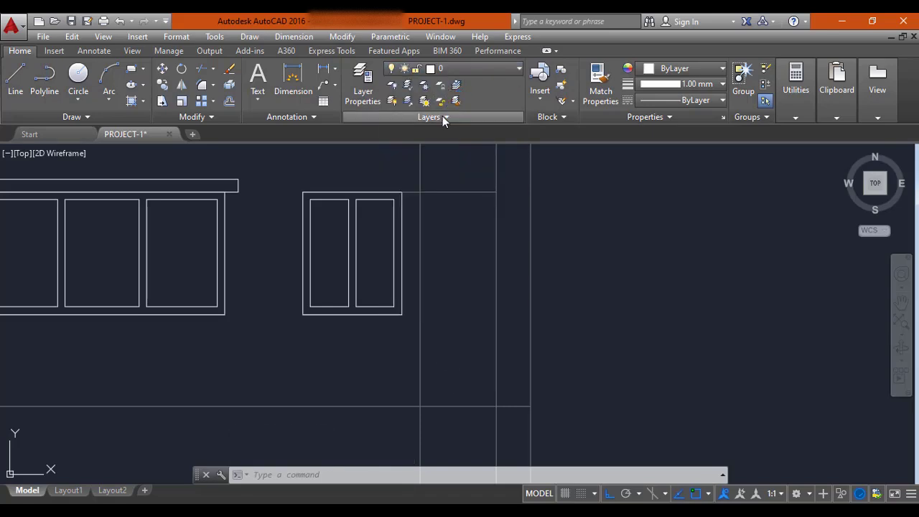
pyautogui.press('Escape')
pyautogui.write('REC')
pyautogui.press('Return')
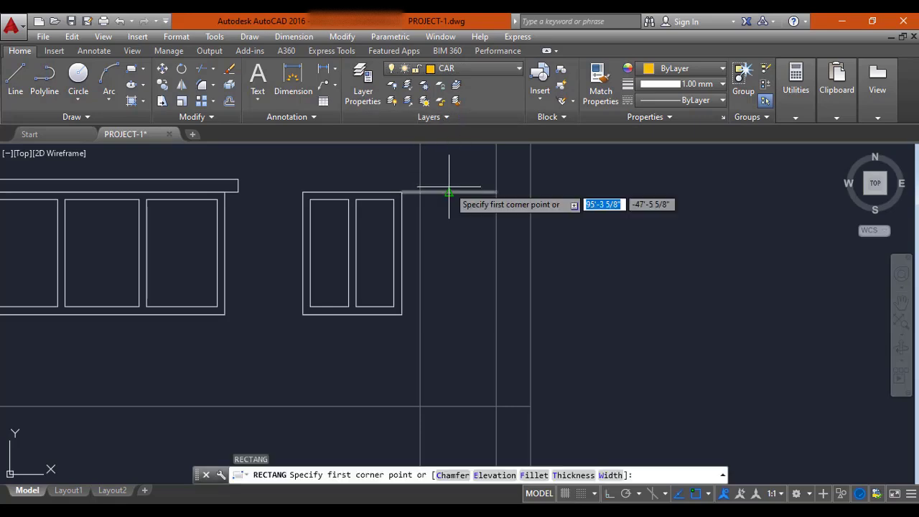
pyautogui.click(421, 193)
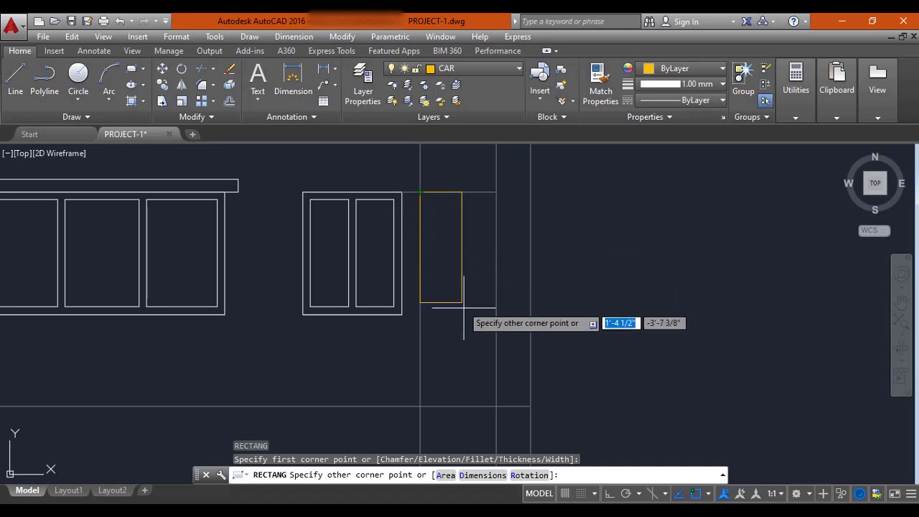
pyautogui.click(497, 406)
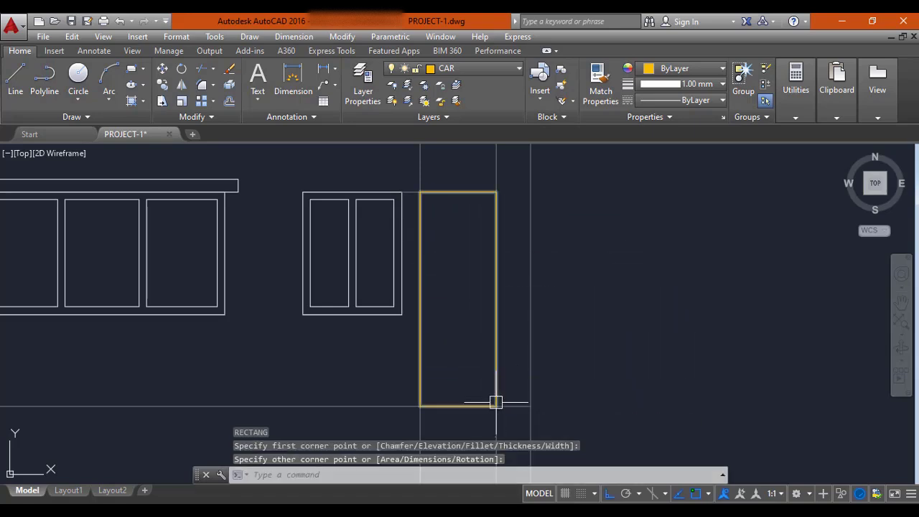
pyautogui.press('Escape')
# Erase the door rectangle drawn on the CAR layer.
pyautogui.click(453, 68)
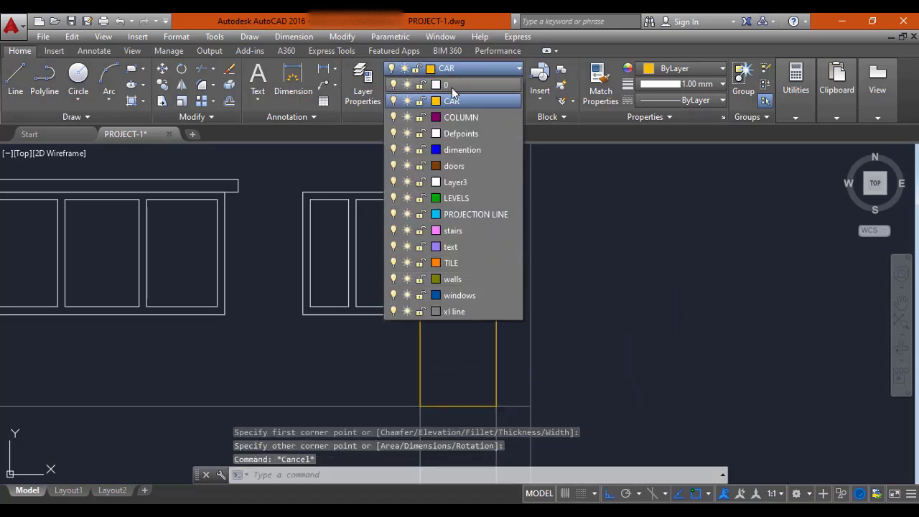
pyautogui.click(454, 101)
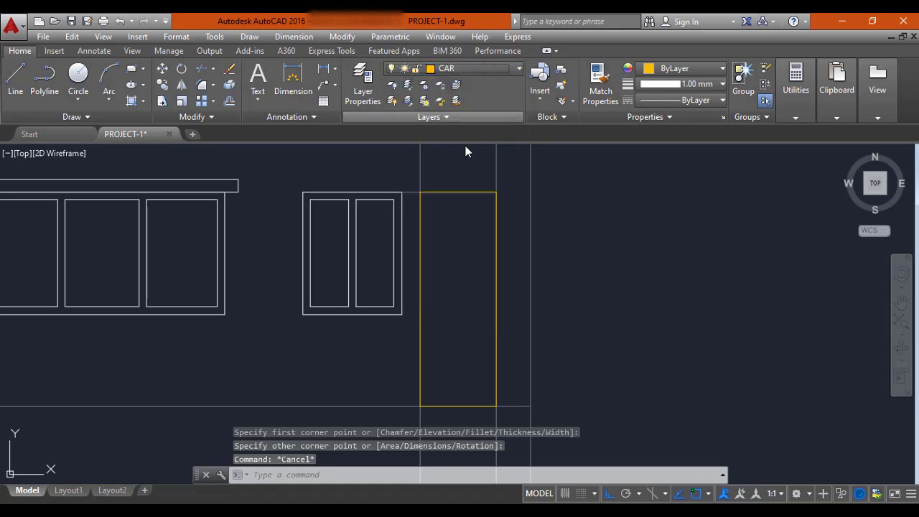
pyautogui.click(457, 192)
pyautogui.moveTo(458, 194)
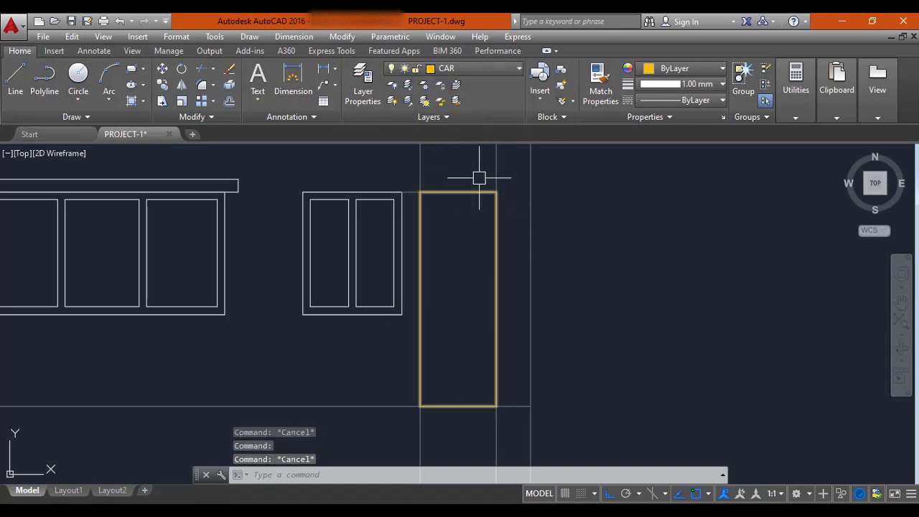
pyautogui.write('e')
pyautogui.press('Return')
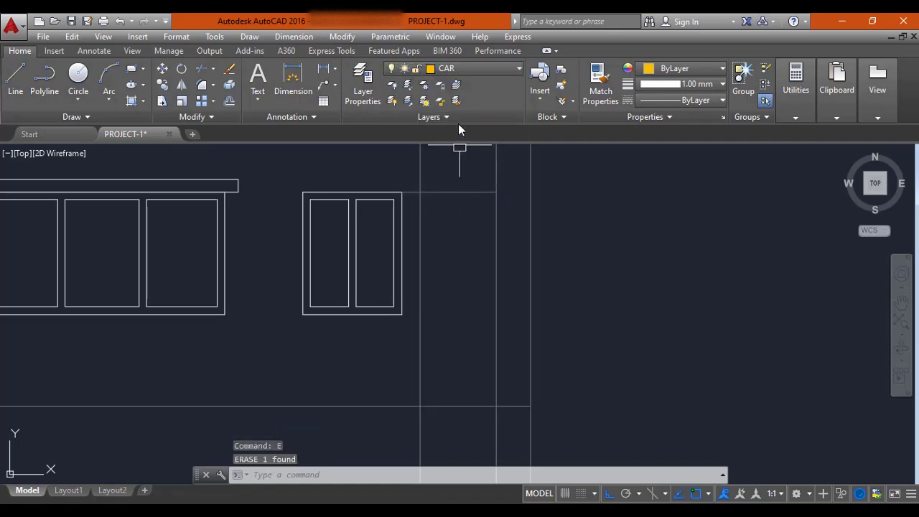
# Draw the door outline on layer 0 as a rectangle between the two construction lines, from the window head line to the plinth line.
pyautogui.click(461, 71)
pyautogui.click(462, 86)
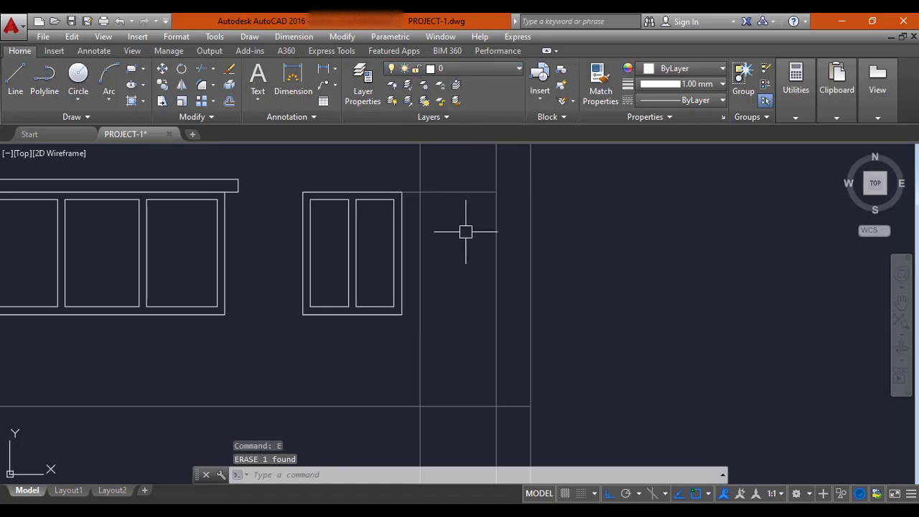
pyautogui.press('Escape')
pyautogui.write('REC')
pyautogui.press('Return')
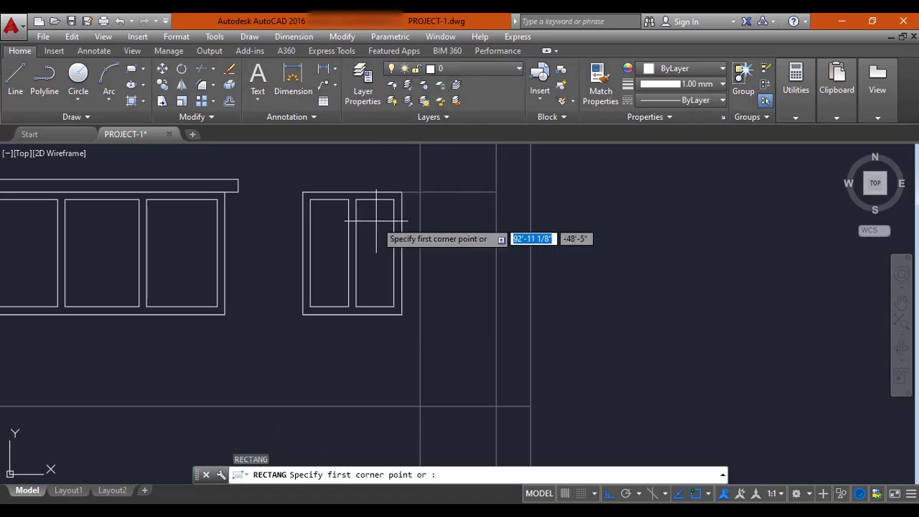
pyautogui.click(420, 193)
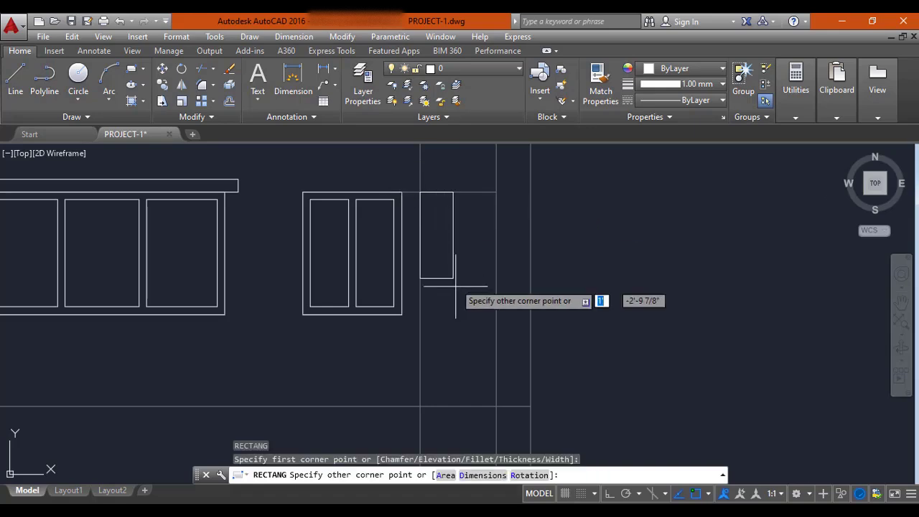
pyautogui.click(496, 406)
pyautogui.press('Escape')
# Erase the two vertical door construction lines and the horizontal head line between the two-pane window and the door.
pyautogui.scroll(-2, 479, 302)
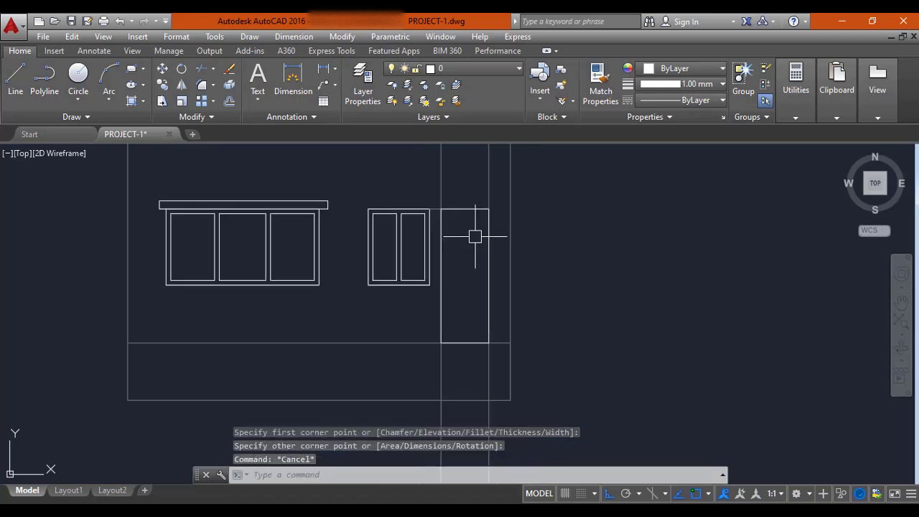
pyautogui.click(482, 261)
pyautogui.click(438, 252)
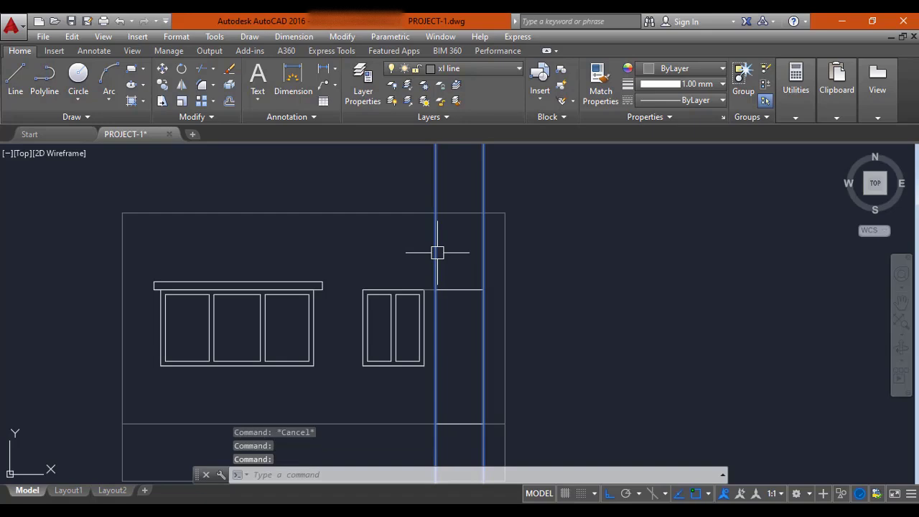
pyautogui.write('E')
pyautogui.press('Return')
pyautogui.scroll(3, 426, 283)
pyautogui.click(511, 292)
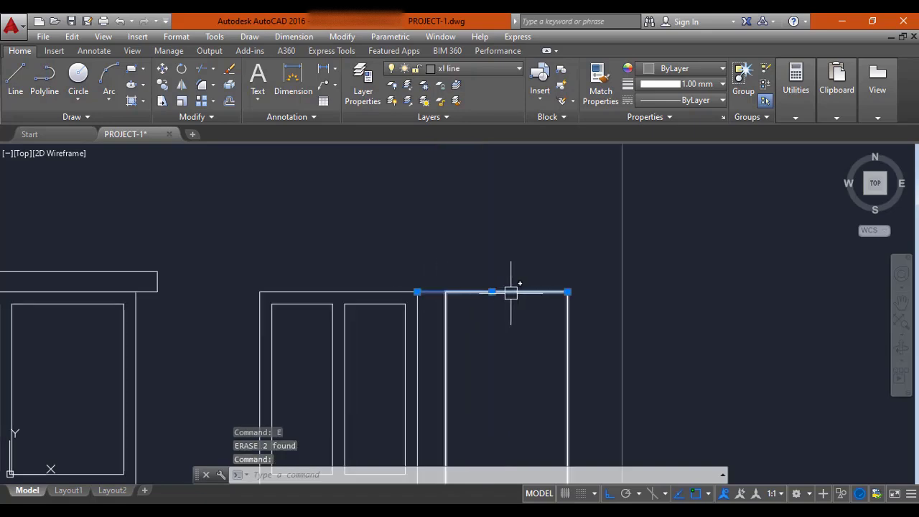
pyautogui.write('E')
pyautogui.press('Return')
# Offset the door outline 3 inches inward to form the door frame.
pyautogui.scroll(-3, 470, 256)
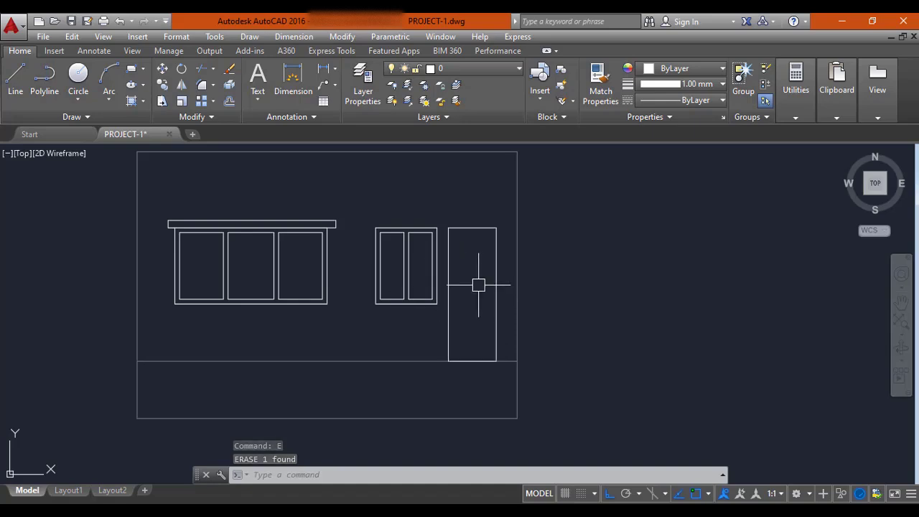
pyautogui.press('Escape')
pyautogui.write('o')
pyautogui.press('Return')
pyautogui.write('3')
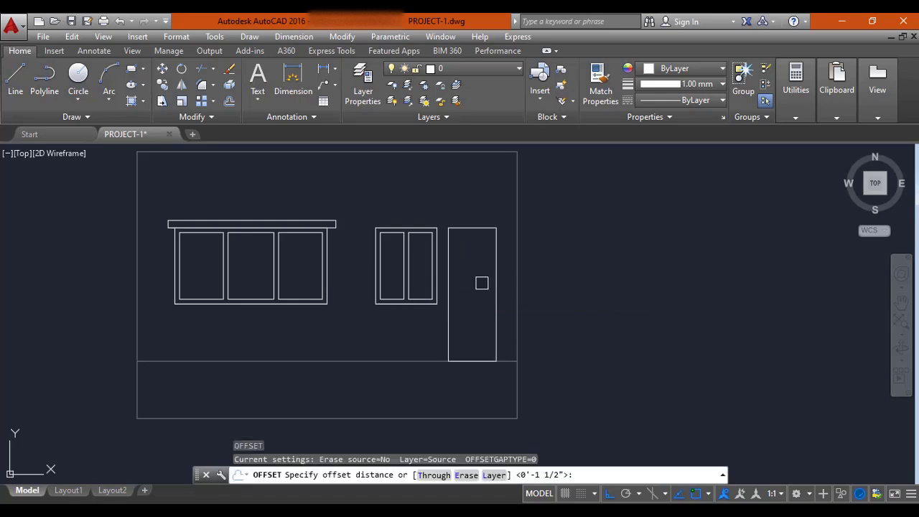
pyautogui.press('Return')
pyautogui.click(479, 229)
pyautogui.click(479, 274)
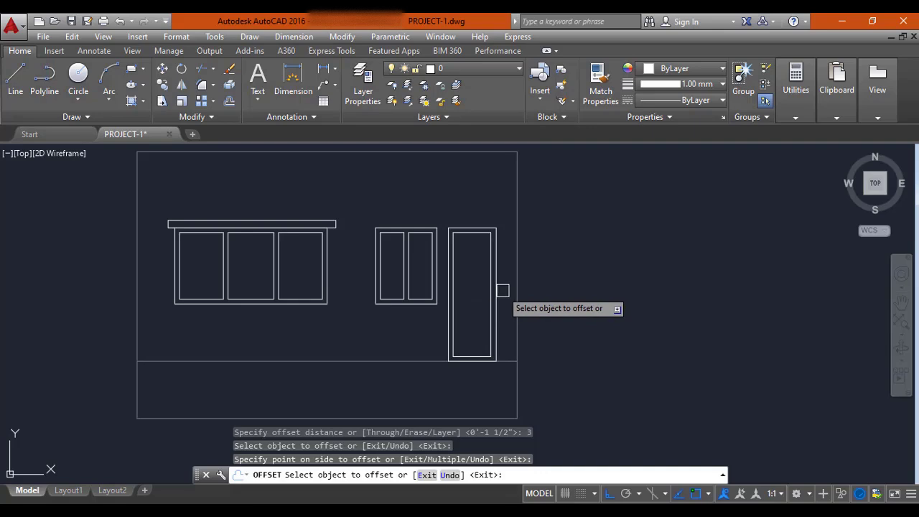
# Draw a door-knob circle like the finished elevation's, centred on the midpoint of the inner frame's left edge, its radius slightly under the frame width.
pyautogui.scroll(4, 463, 316)
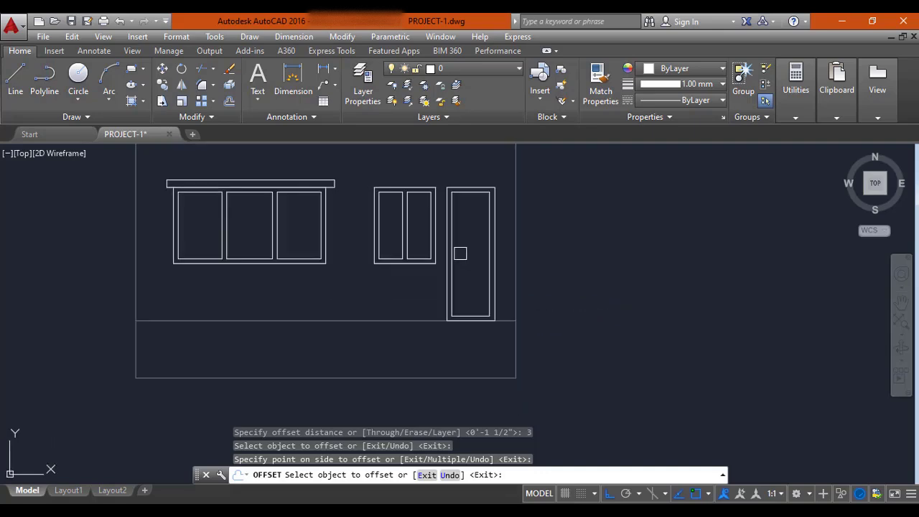
pyautogui.scroll(-8, 456, 249)
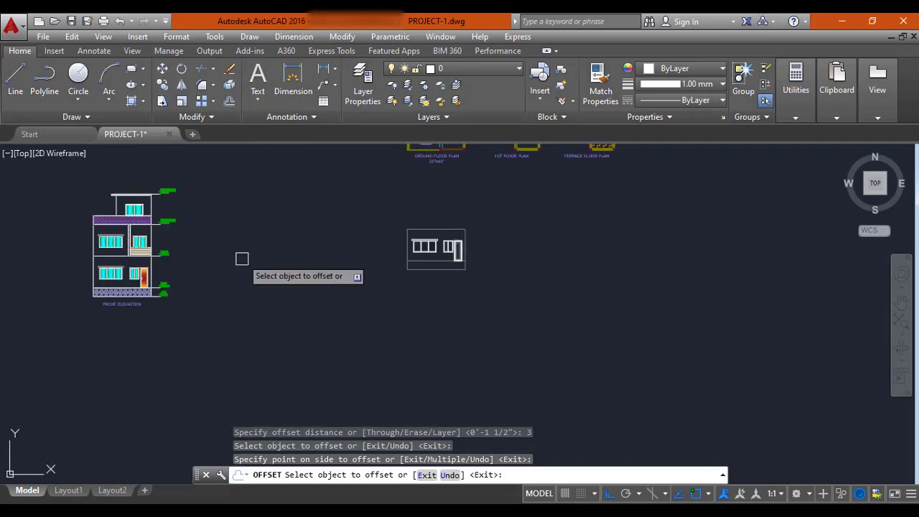
pyautogui.scroll(10, 223, 295)
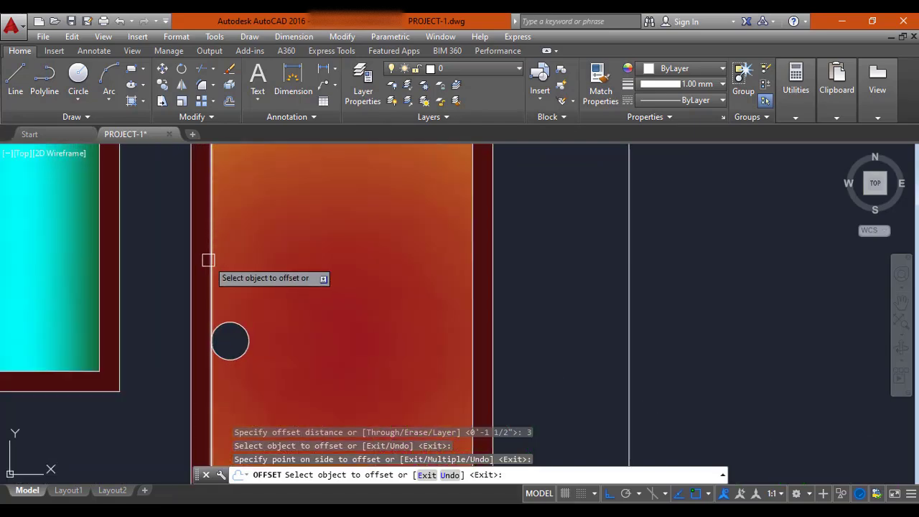
pyautogui.scroll(-8, 217, 292)
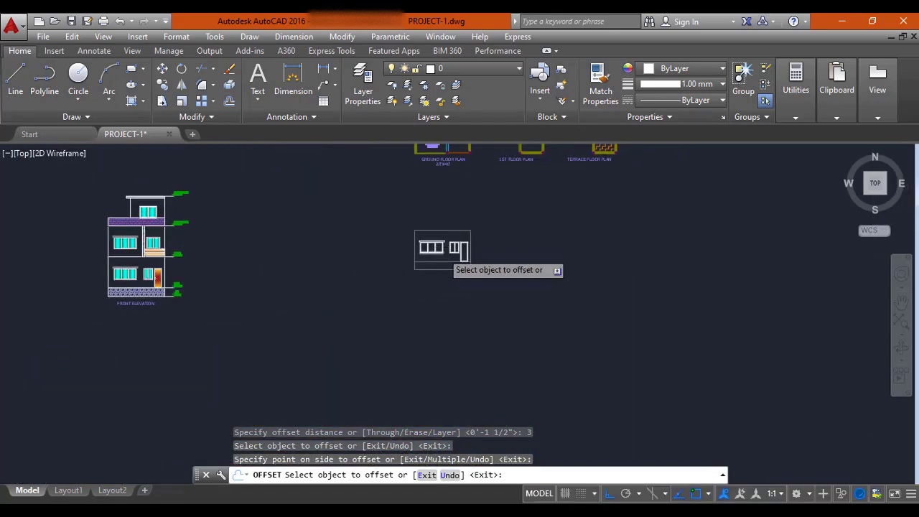
pyautogui.scroll(8, 473, 257)
pyautogui.press('Escape')
pyautogui.write('c')
pyautogui.press('Return')
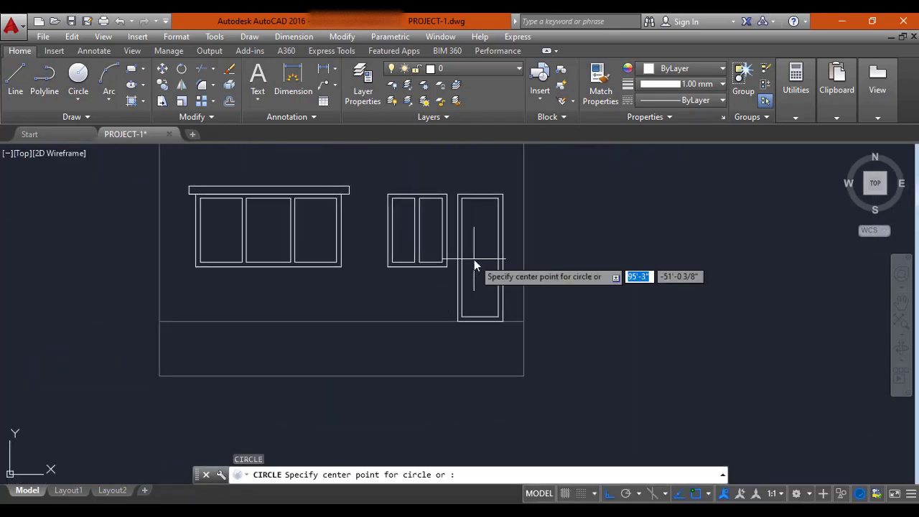
pyautogui.scroll(4, 464, 256)
pyautogui.scroll(-2, 461, 255)
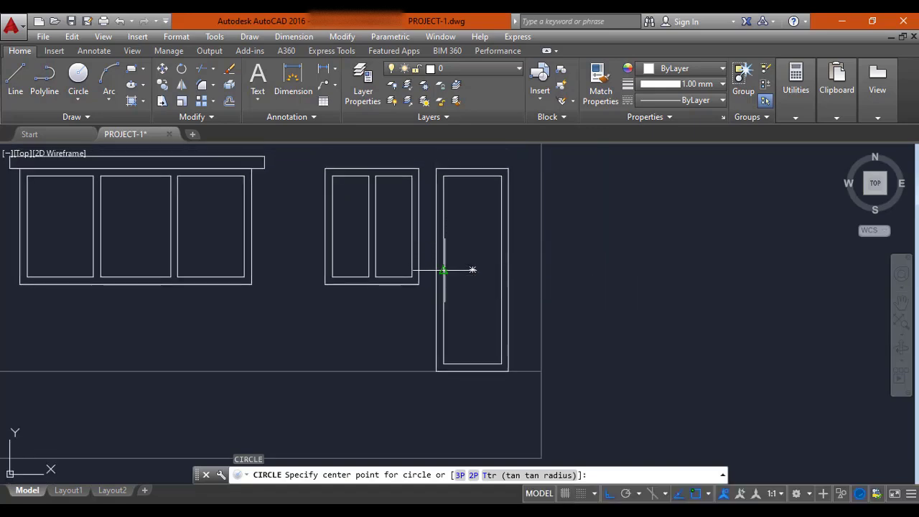
pyautogui.click(444, 270)
pyautogui.scroll(4, 450, 272)
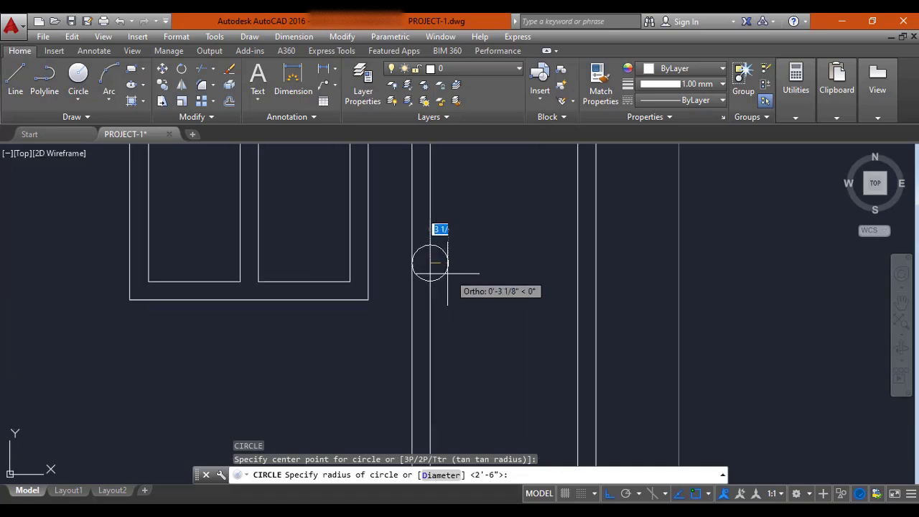
pyautogui.click(445, 273)
pyautogui.press('Escape')
# Move the knob circle by its left quadrant onto the inner frame edge, so it sits just inside the door panel.
pyautogui.click(445, 263)
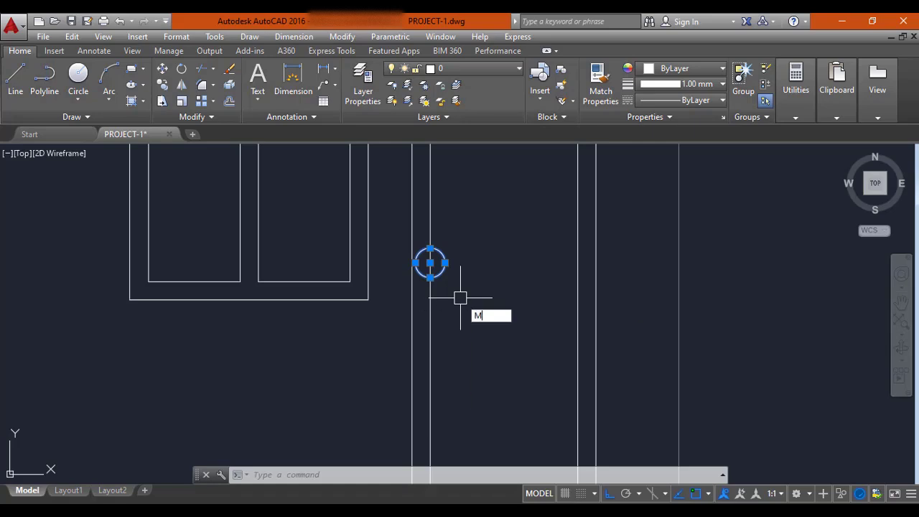
pyautogui.press('Return')
pyautogui.click(415, 263)
pyautogui.scroll(-4, 431, 265)
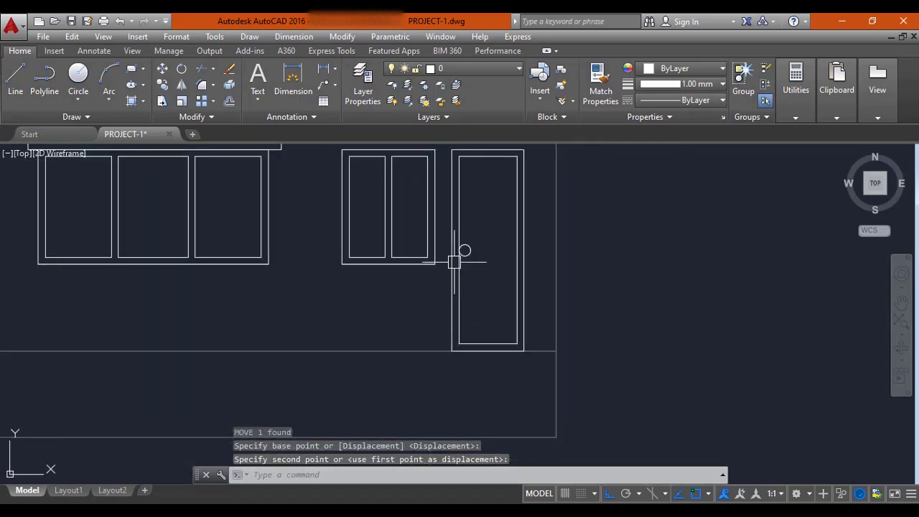
# Examine the completed door and windows in the new elevation against the openings in the ground floor plan.
pyautogui.moveTo(467, 247); pyautogui.dragTo(447, 290, button='middle')
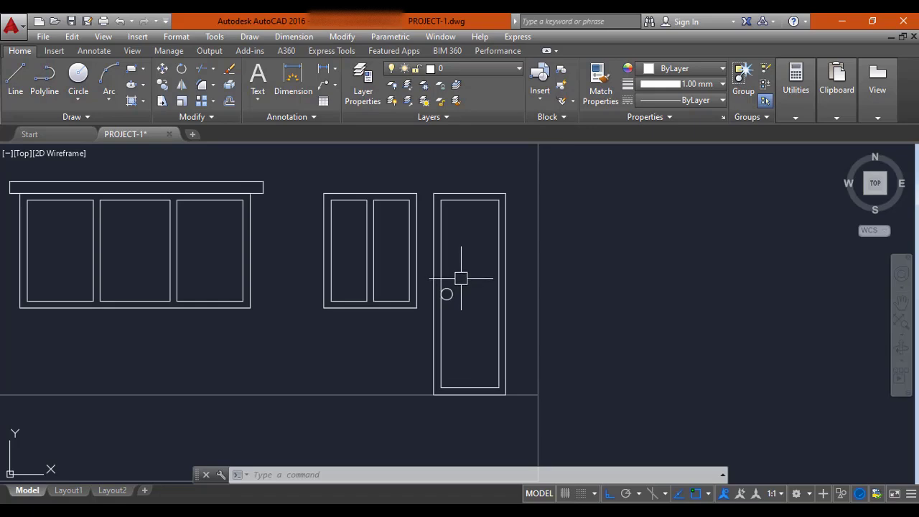
pyautogui.scroll(-3, 447, 291)
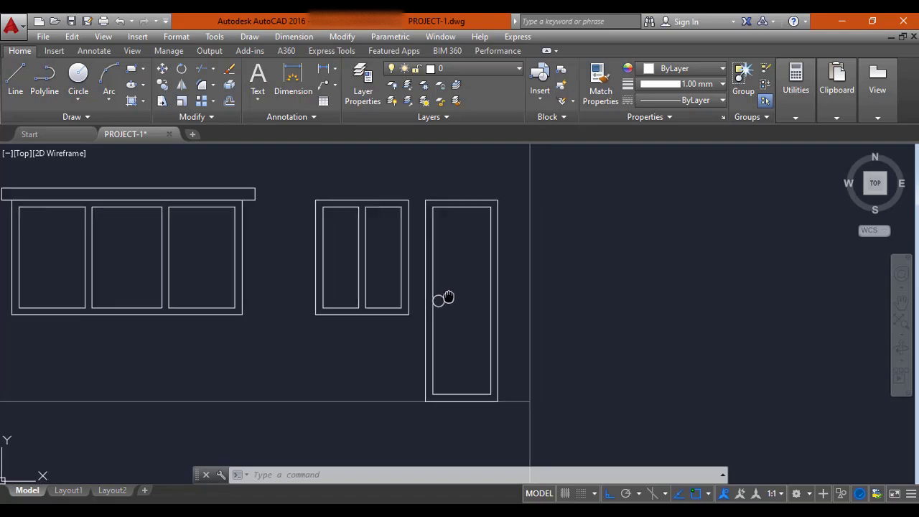
pyautogui.moveTo(430, 311); pyautogui.dragTo(393, 321, button='middle')
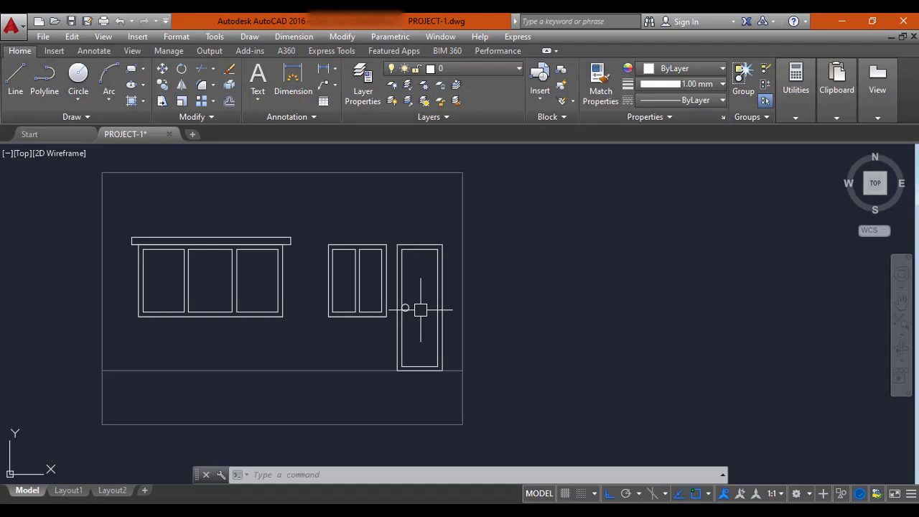
pyautogui.moveTo(420, 303)
pyautogui.mouseDown(button='middle')
pyautogui.moveTo(449, 262)
pyautogui.moveTo(430, 321)
pyautogui.mouseUp(button='middle')
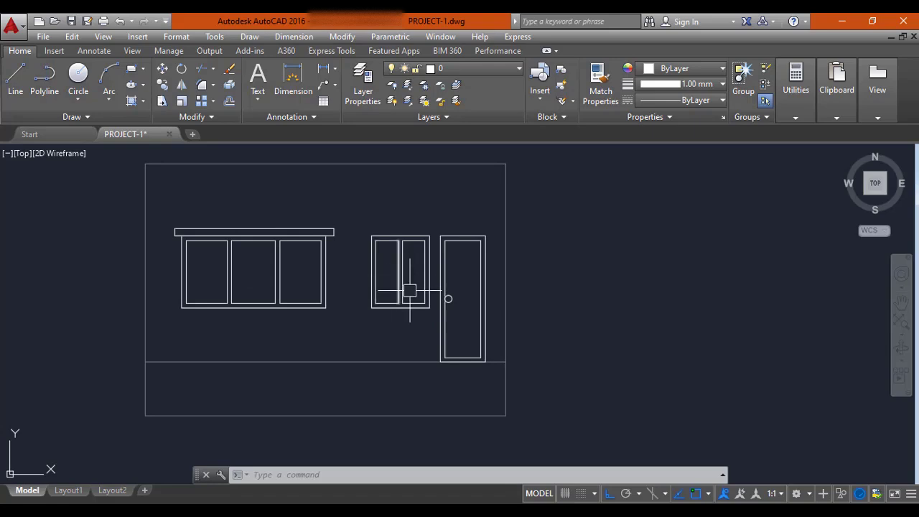
pyautogui.scroll(-7, 479, 281)
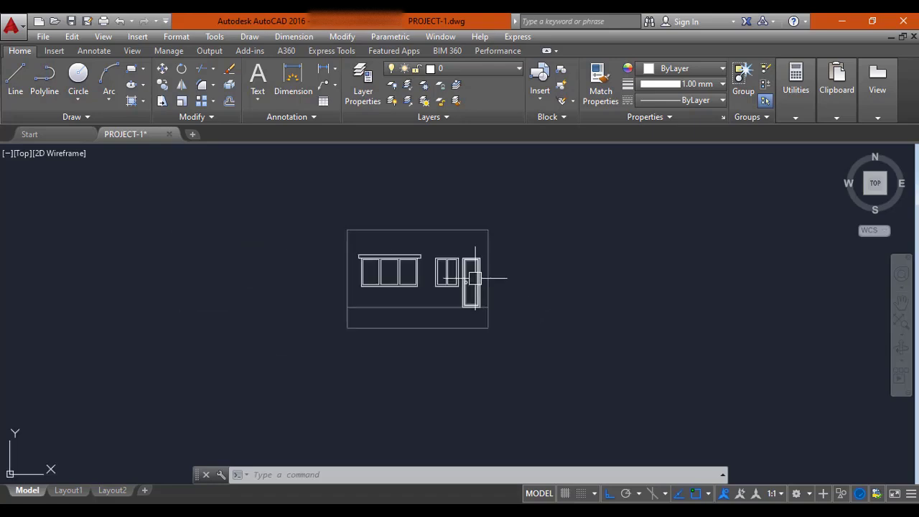
pyautogui.scroll(5, 474, 277)
pyautogui.scroll(-4, 481, 255)
pyautogui.moveTo(474, 250); pyautogui.dragTo(464, 283, button='middle')
pyautogui.scroll(2, 459, 162)
pyautogui.moveTo(460, 162); pyautogui.dragTo(483, 251, button='middle')
pyautogui.scroll(2, 488, 302)
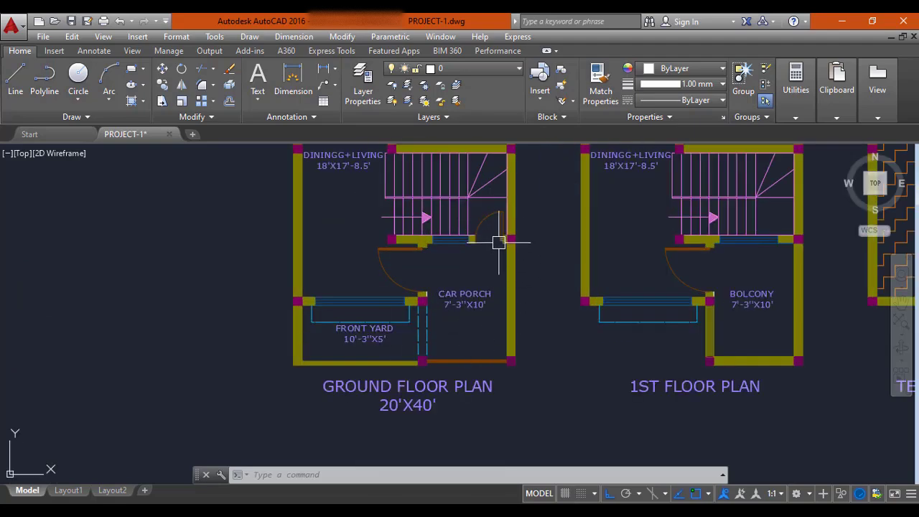
pyautogui.scroll(-5, 452, 249)
pyautogui.moveTo(448, 309)
pyautogui.mouseDown(button='middle')
pyautogui.moveTo(448, 263)
pyautogui.moveTo(430, 306)
pyautogui.moveTo(407, 267)
pyautogui.mouseUp(button='middle')
pyautogui.scroll(6, 449, 324)
pyautogui.scroll(-3, 428, 292)
pyautogui.scroll(3, 405, 168)
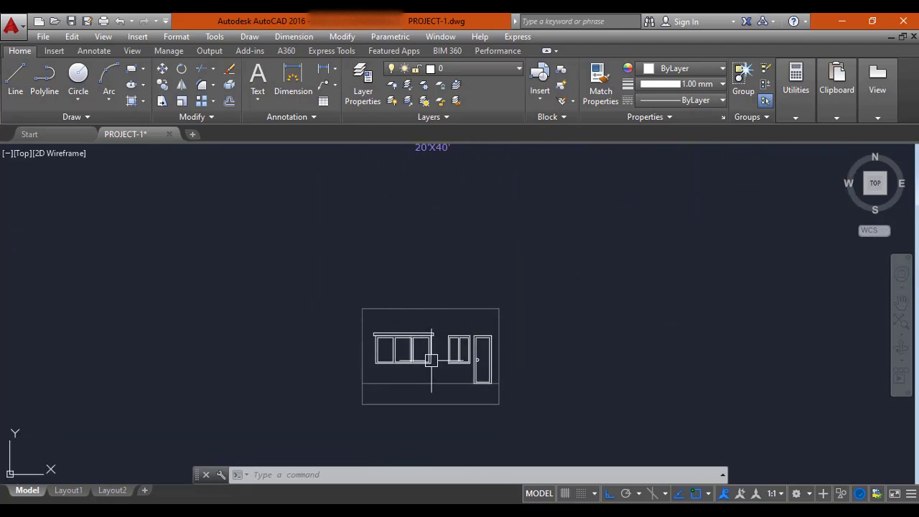
pyautogui.moveTo(707, 488)
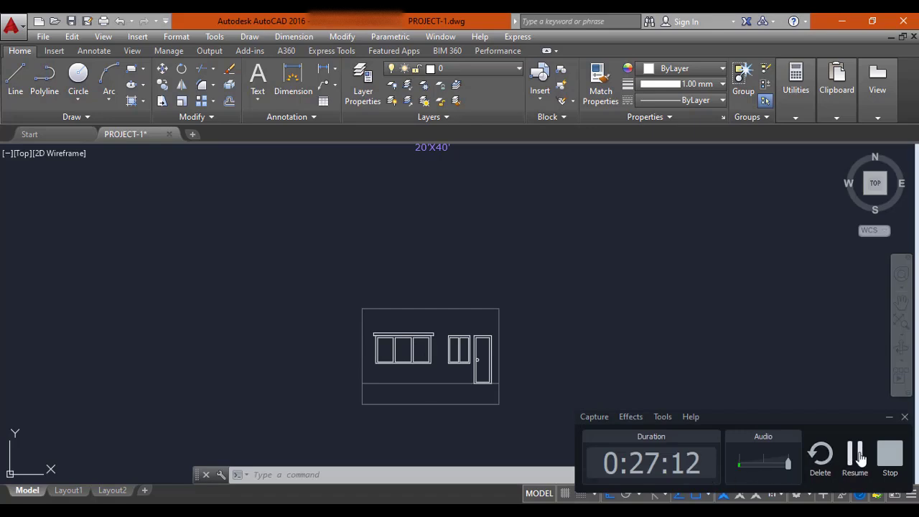
pyautogui.click(857, 456)
pyautogui.moveTo(754, 502)
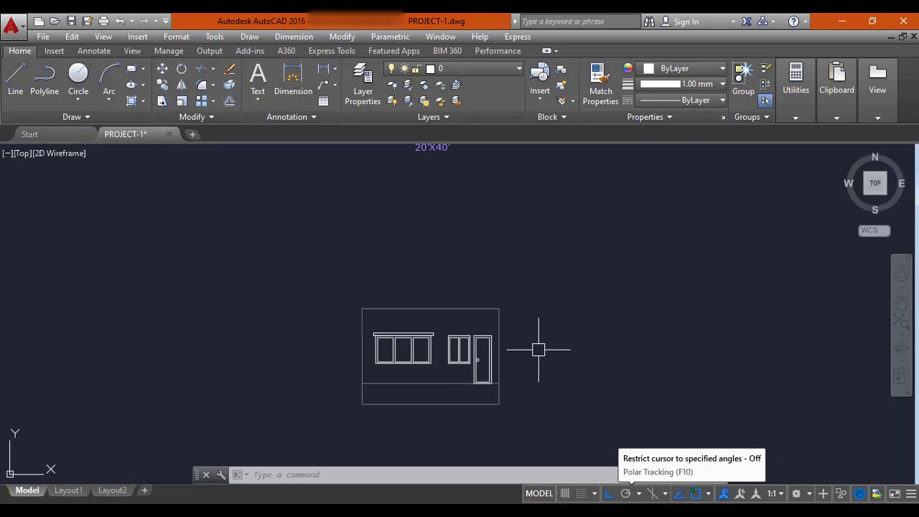
# Examine the new elevation's windows and door against the front yard, car porch and openings in the ground floor plan.
pyautogui.scroll(4, 467, 324)
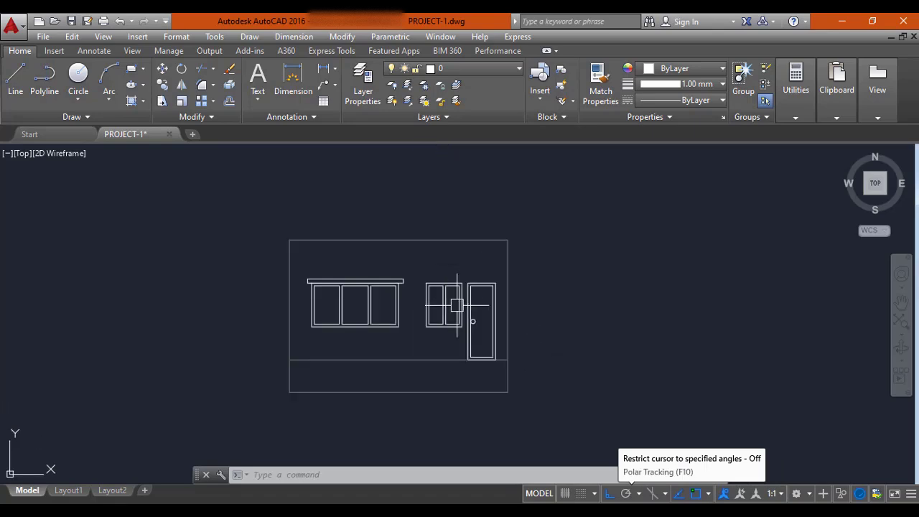
pyautogui.scroll(2, 475, 314)
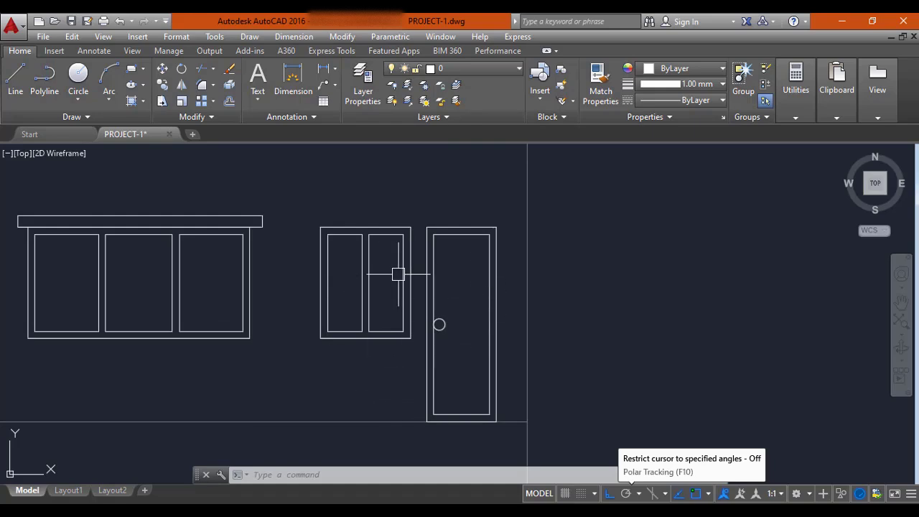
pyautogui.scroll(-4, 400, 219)
pyautogui.moveTo(401, 239); pyautogui.dragTo(395, 384, button='middle')
pyautogui.scroll(-4, 399, 309)
pyautogui.moveTo(409, 234); pyautogui.dragTo(407, 292, button='middle')
pyautogui.scroll(4, 388, 179)
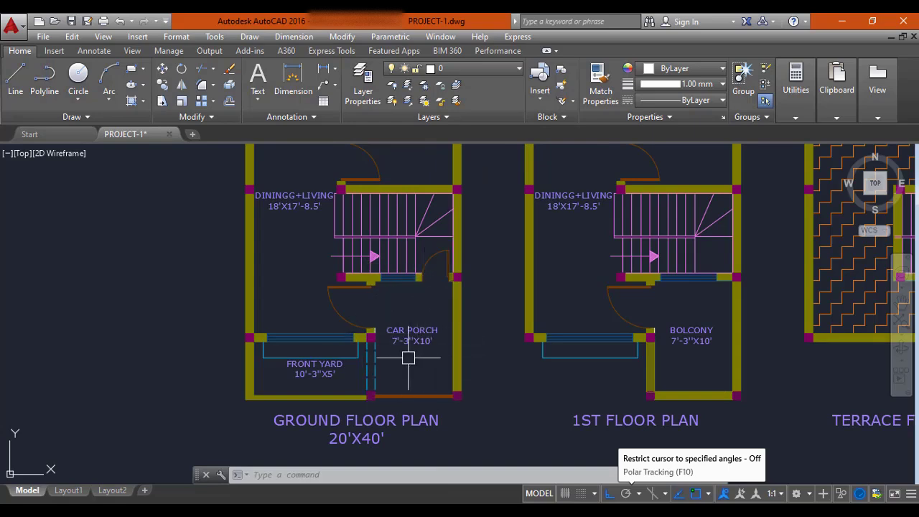
pyautogui.moveTo(407, 365); pyautogui.dragTo(435, 283, button='middle')
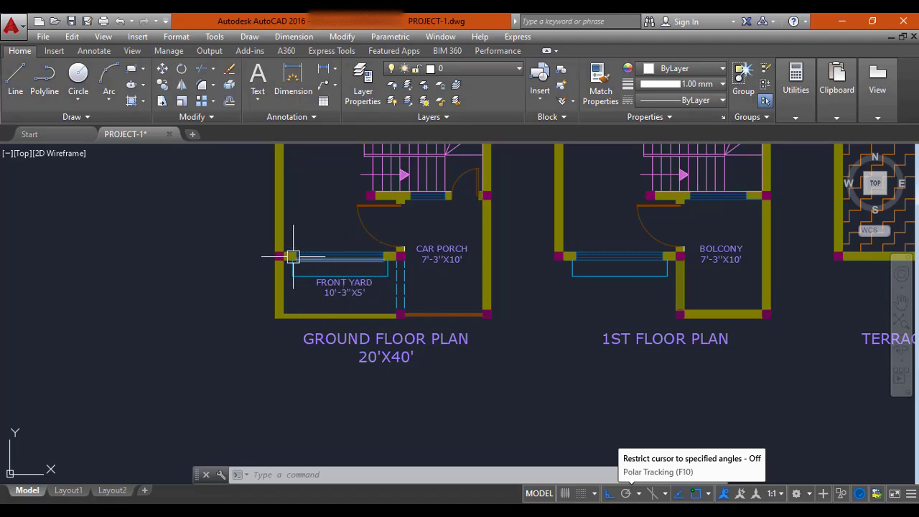
pyautogui.scroll(-5, 308, 287)
pyautogui.scroll(7, 353, 341)
pyautogui.scroll(-5, 370, 315)
pyautogui.moveTo(427, 328)
pyautogui.mouseDown(button='middle')
pyautogui.moveTo(415, 373)
pyautogui.moveTo(486, 232)
pyautogui.moveTo(576, 226)
pyautogui.moveTo(535, 225)
pyautogui.mouseUp(button='middle')
pyautogui.moveTo(535, 265); pyautogui.dragTo(439, 270, button='middle')
pyautogui.scroll(2, 496, 277)
pyautogui.moveTo(464, 254)
pyautogui.mouseDown(button='middle')
pyautogui.moveTo(418, 282)
pyautogui.moveTo(366, 267)
pyautogui.mouseUp(button='middle')
# Draw a rectangle over the wall area of the new elevation, from its upper-left corner to the floor line's right end.
pyautogui.press('Escape')
pyautogui.press('Escape')
pyautogui.press('Escape')
pyautogui.write('REC')
pyautogui.press('Return')
pyautogui.scroll(3, 354, 251)
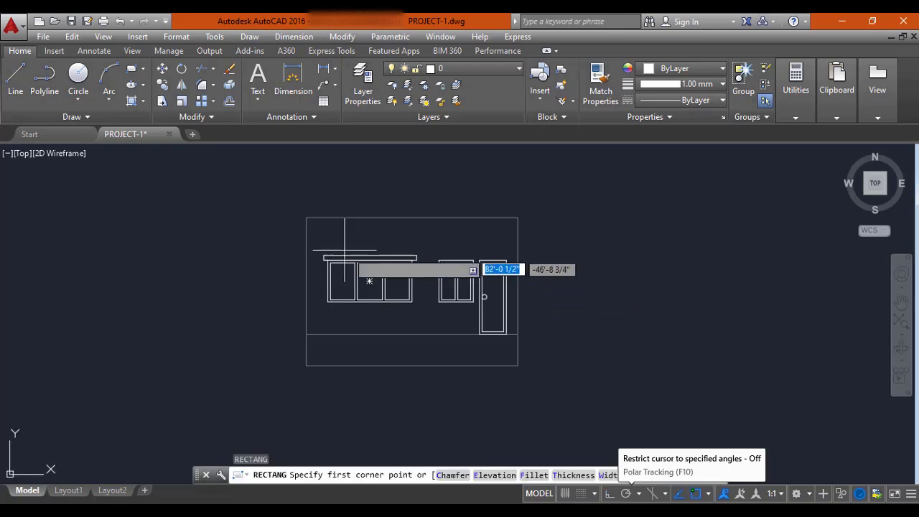
pyautogui.click(306, 219)
pyautogui.click(518, 334)
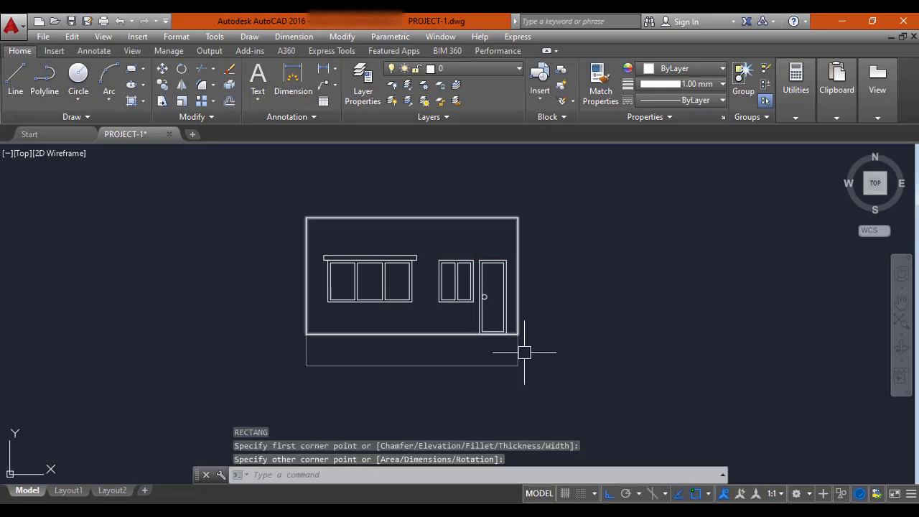
pyautogui.press('Escape')
# Draw a 20' by 3' rectangle over the plinth band, from the floor line's left end to the elevation's lower-right corner.
pyautogui.press('Return')
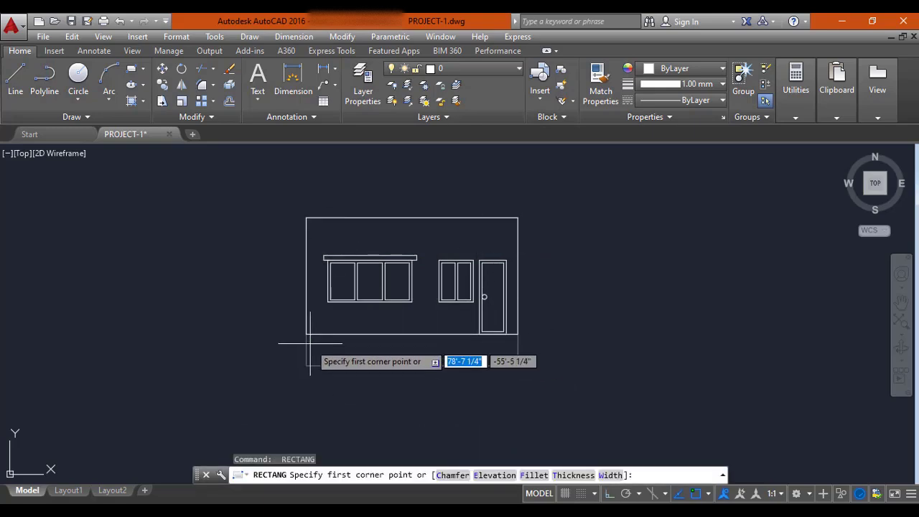
pyautogui.click(306, 334)
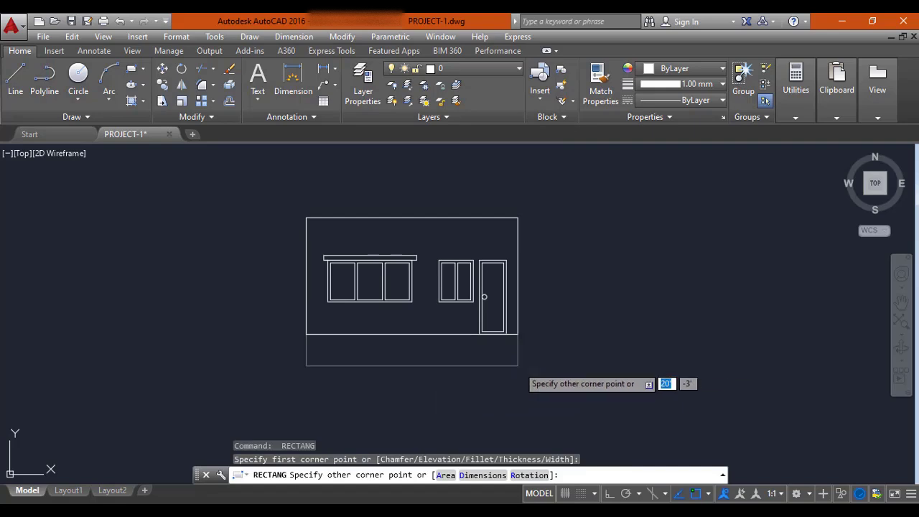
pyautogui.press('Escape')
pyautogui.moveTo(487, 360); pyautogui.dragTo(445, 361, button='middle')
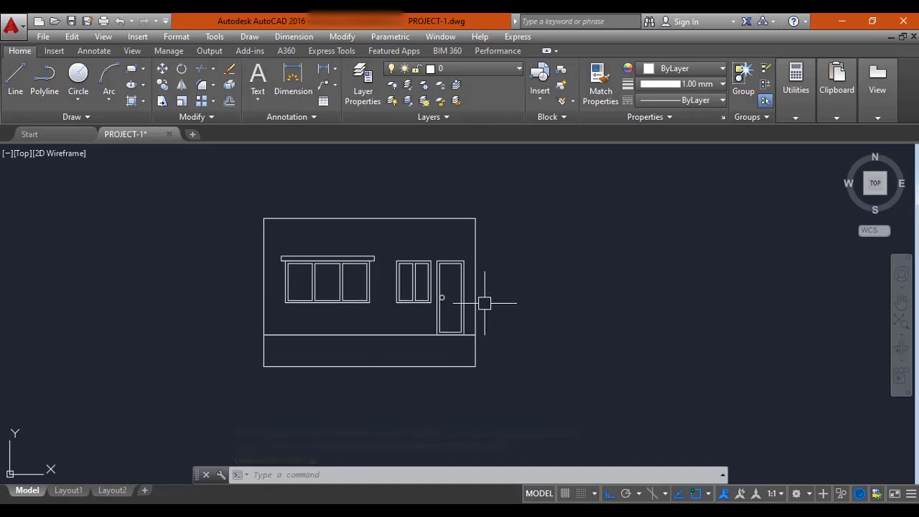
pyautogui.moveTo(361, 295); pyautogui.dragTo(380, 304, button='middle')
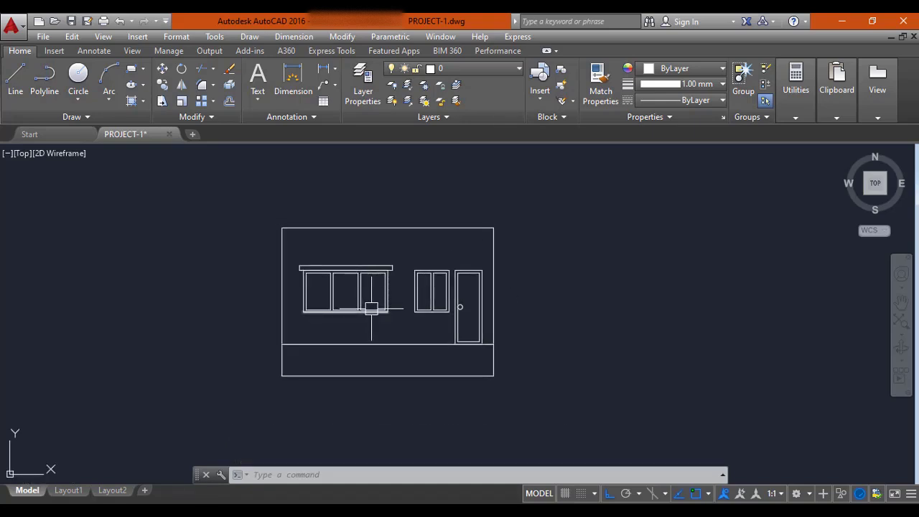
pyautogui.moveTo(326, 356); pyautogui.dragTo(303, 307, button='middle')
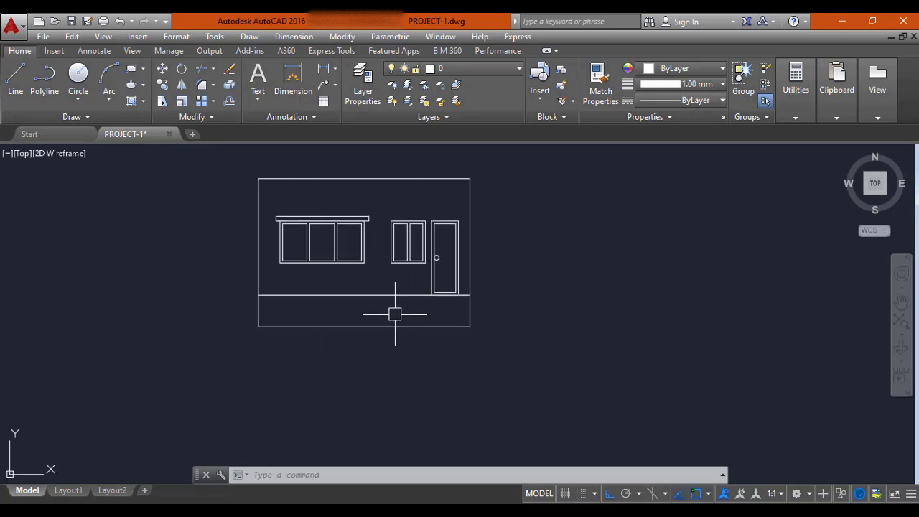
# Hatch the plinth band below the floor line, using the Pattern hatch type with the GRAVEL pattern.
pyautogui.write('h')
pyautogui.press('Return')
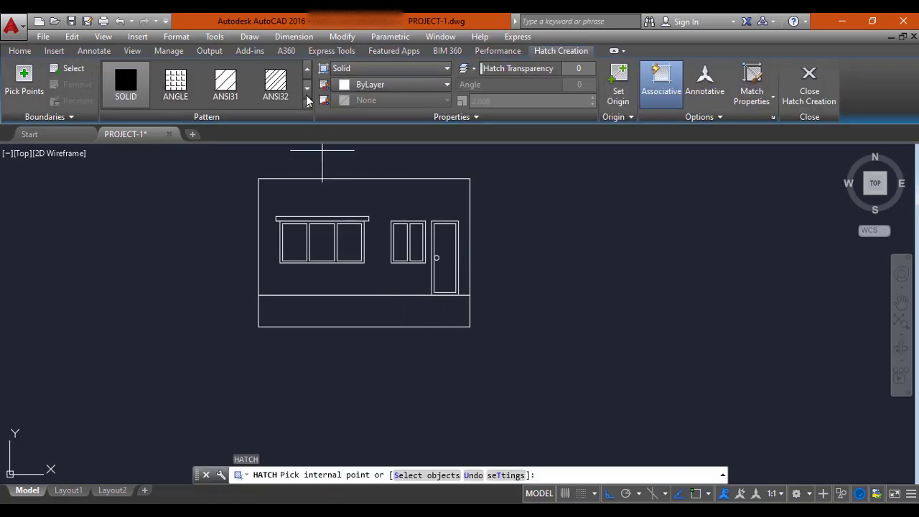
pyautogui.click(372, 72)
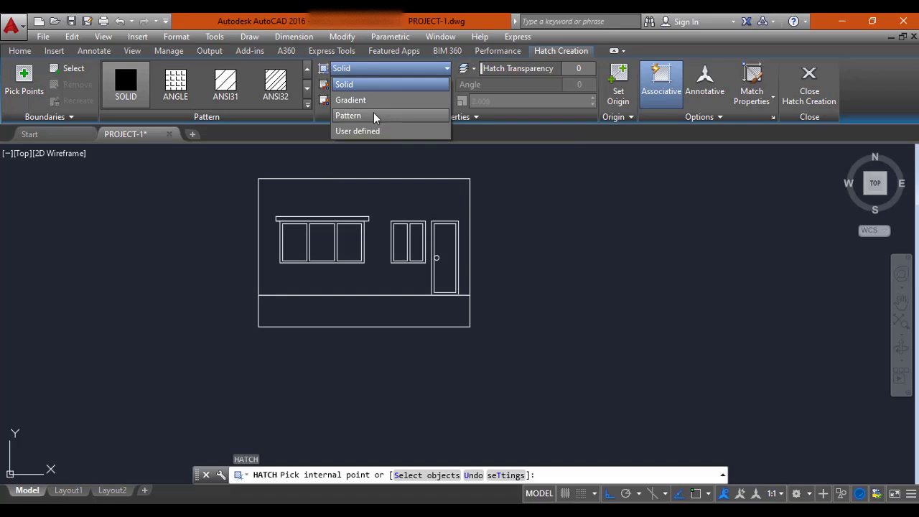
pyautogui.click(374, 113)
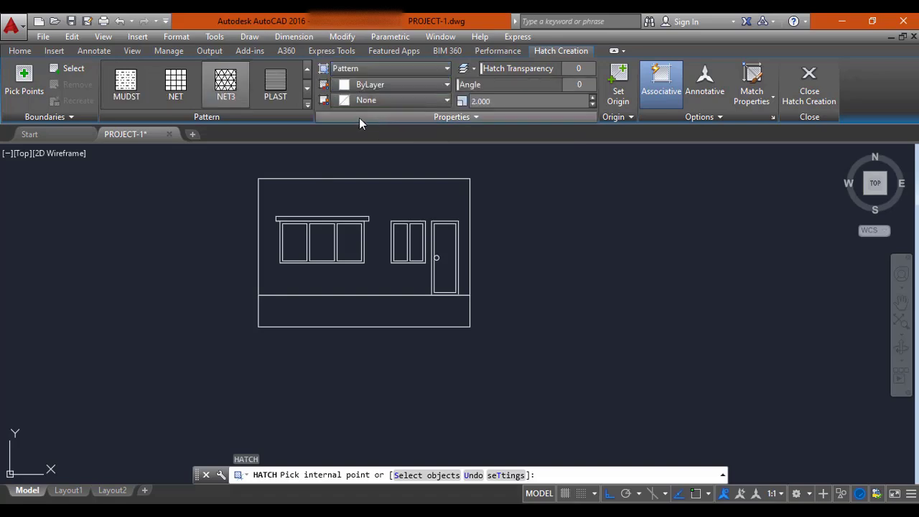
pyautogui.click(309, 105)
pyautogui.scroll(-5, 304, 128)
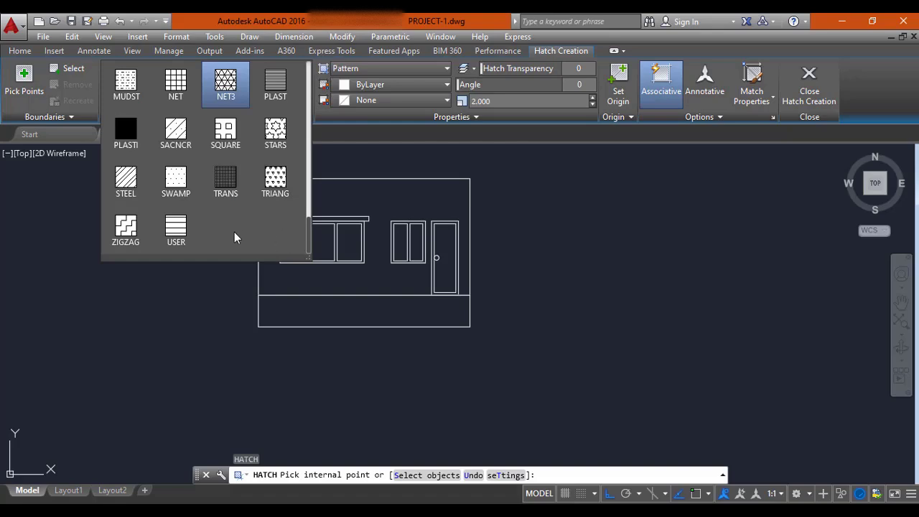
pyautogui.scroll(1, 244, 228)
pyautogui.scroll(3, 245, 225)
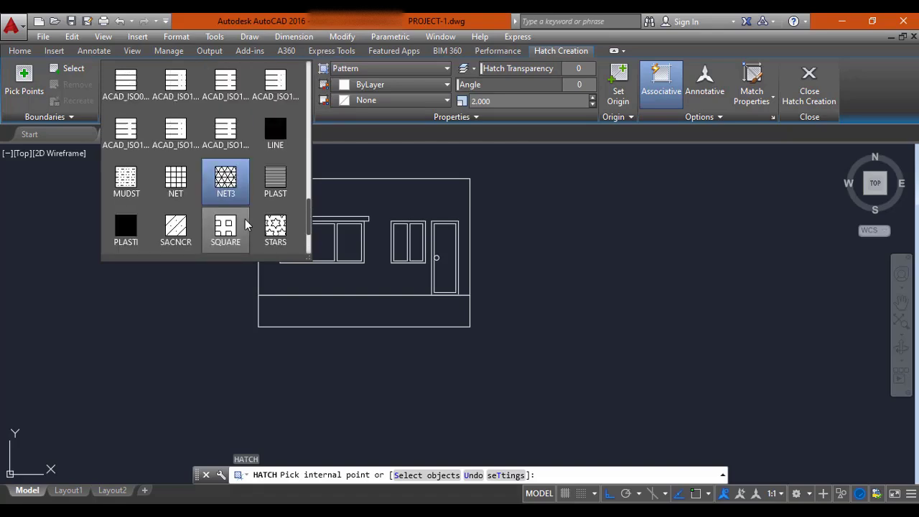
pyautogui.scroll(2, 245, 225)
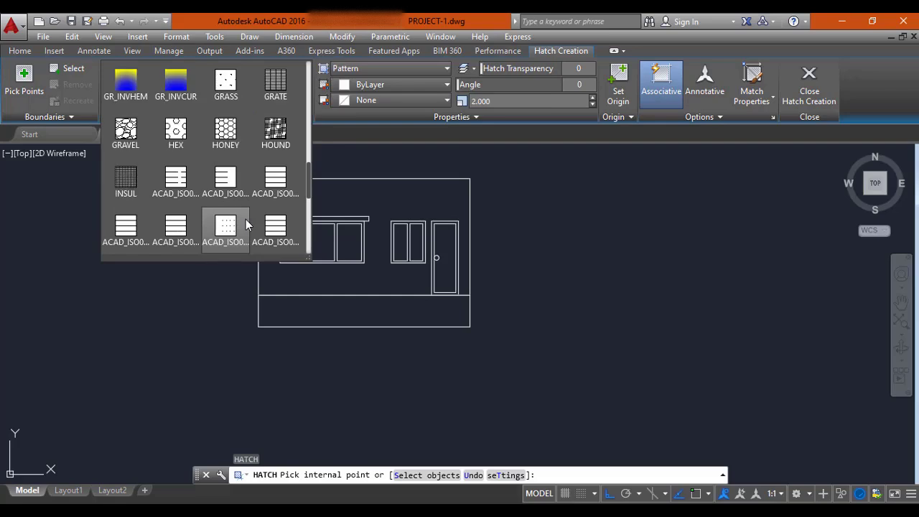
pyautogui.scroll(1, 245, 225)
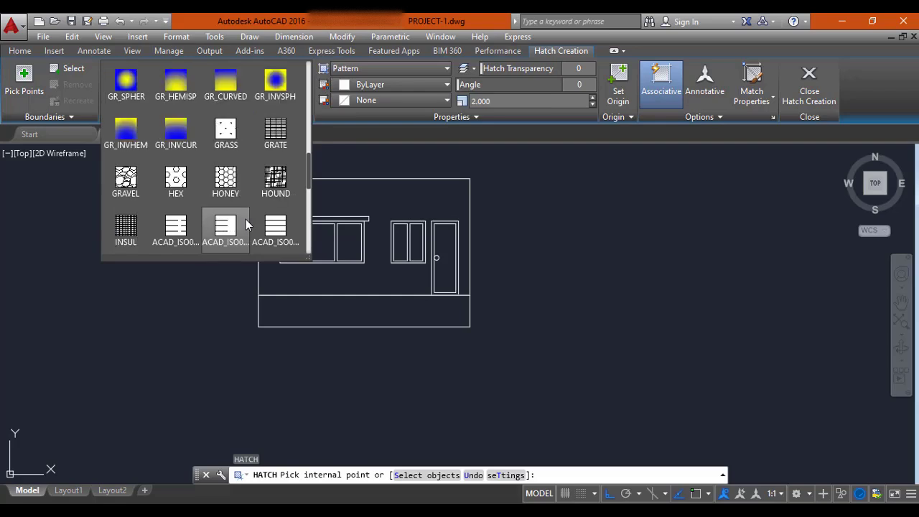
pyautogui.scroll(4, 246, 225)
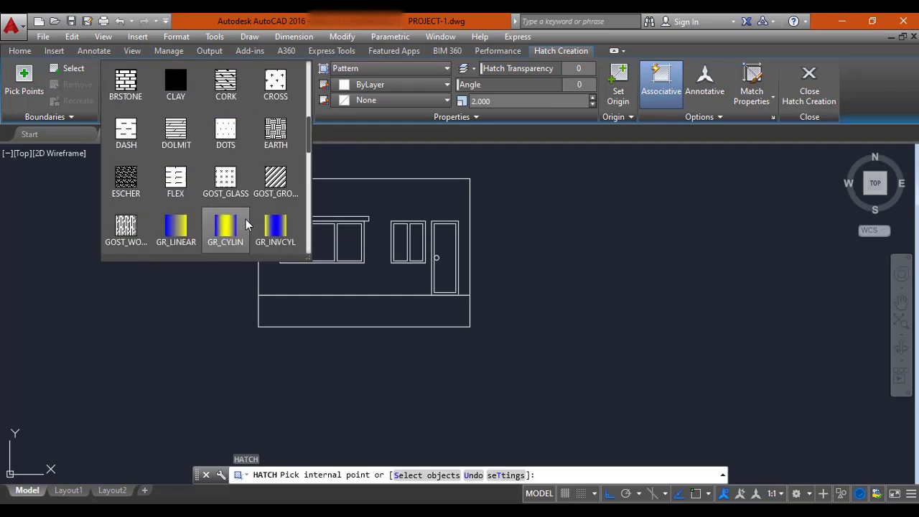
pyautogui.scroll(2, 246, 225)
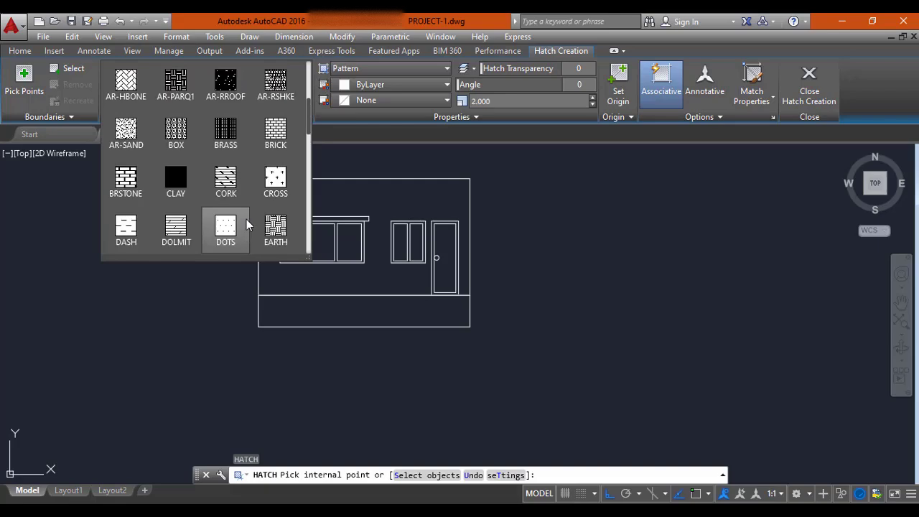
pyautogui.scroll(3, 247, 224)
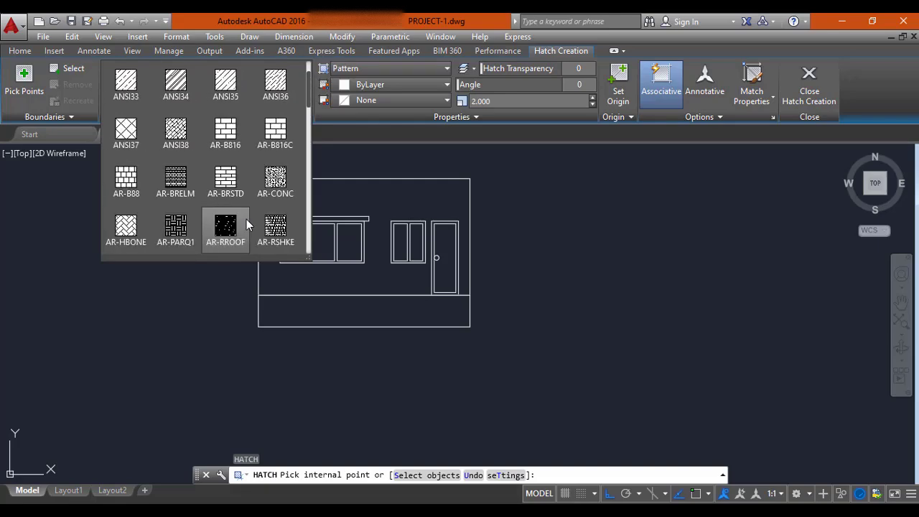
pyautogui.scroll(-2, 246, 225)
pyautogui.scroll(3, 247, 227)
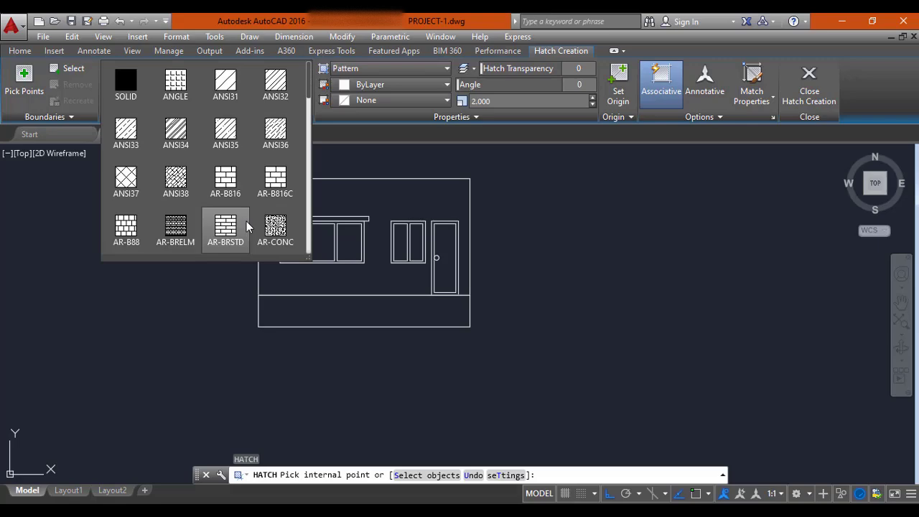
pyautogui.scroll(-6, 133, 190)
pyautogui.scroll(-3, 139, 193)
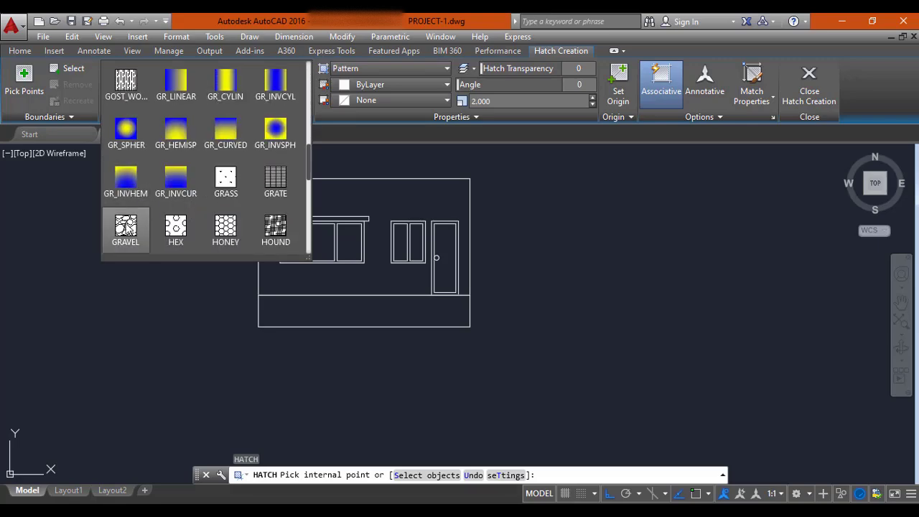
pyautogui.click(128, 228)
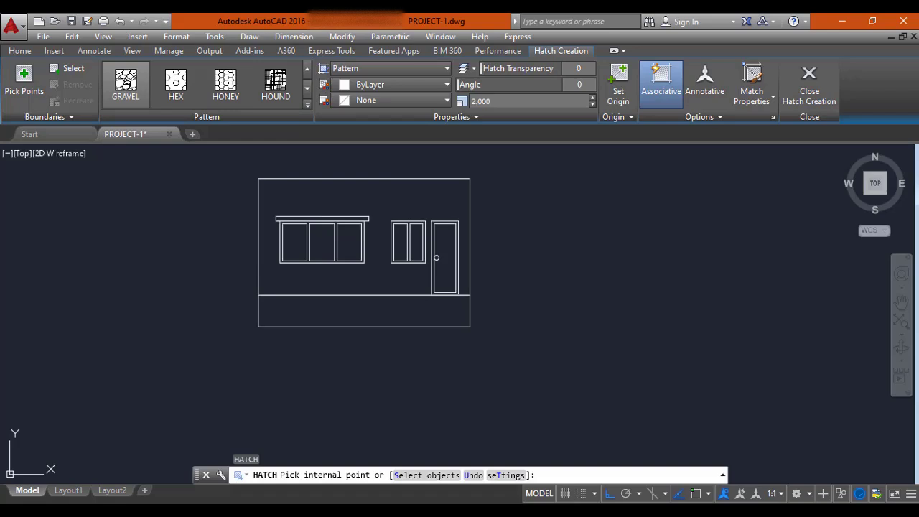
pyautogui.click(309, 324)
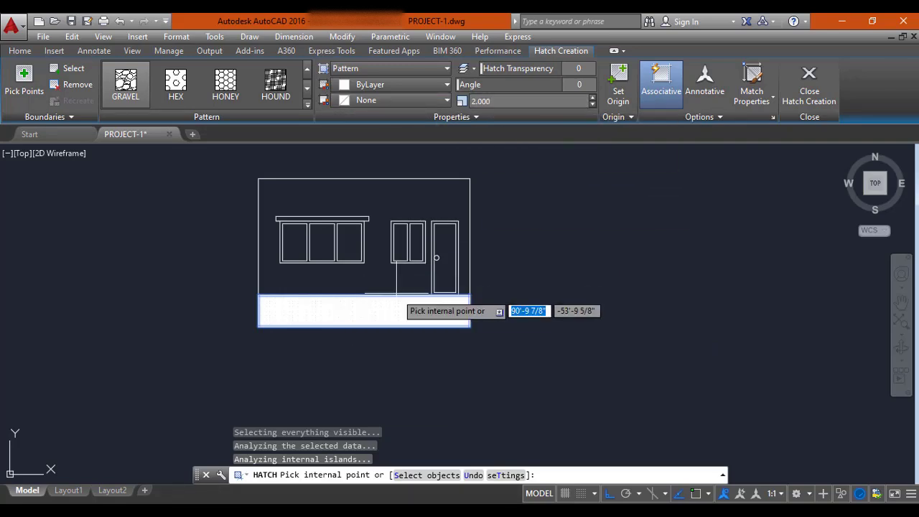
pyautogui.click(445, 310)
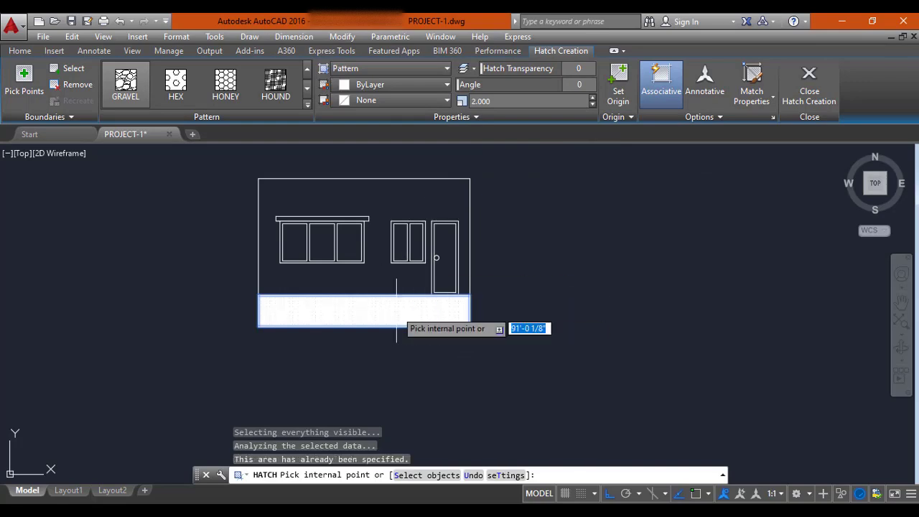
# Try the plinth's gravel hatch at a scale of 100 and at 50.
pyautogui.click(504, 101)
pyautogui.write('1')
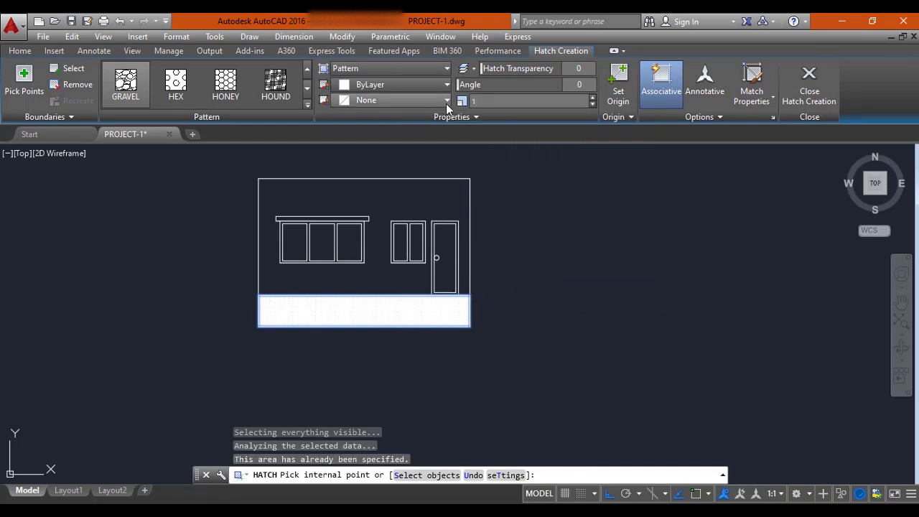
pyautogui.write('00')
pyautogui.press('Return')
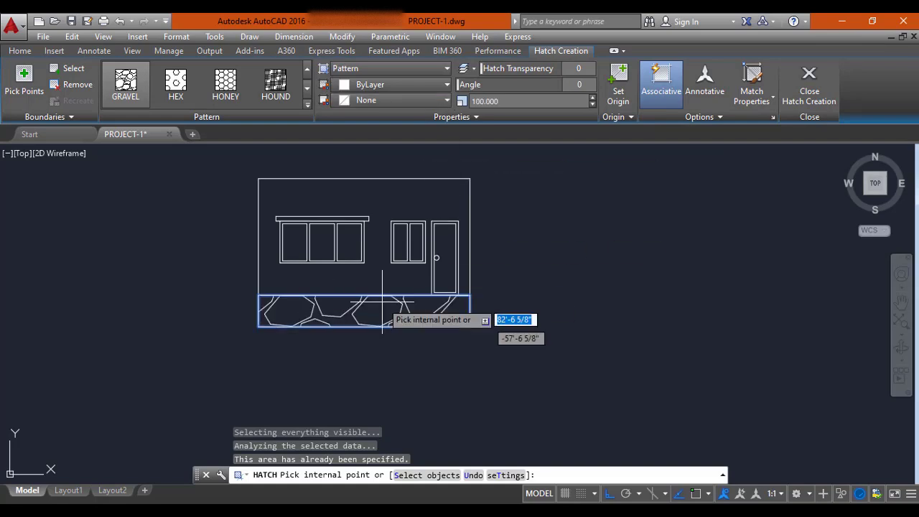
pyautogui.write('50')
pyautogui.press('Return')
# Set the plinth's gravel hatch scale to 20 and finish the hatch.
pyautogui.click(488, 102)
pyautogui.write('2')
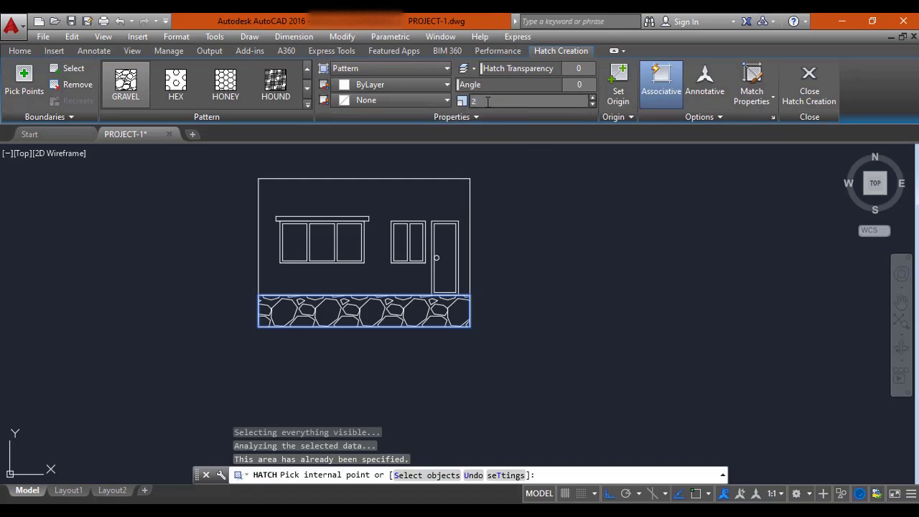
pyautogui.write('0')
pyautogui.moveTo(492, 102); pyautogui.dragTo(459, 102)
pyautogui.write('20')
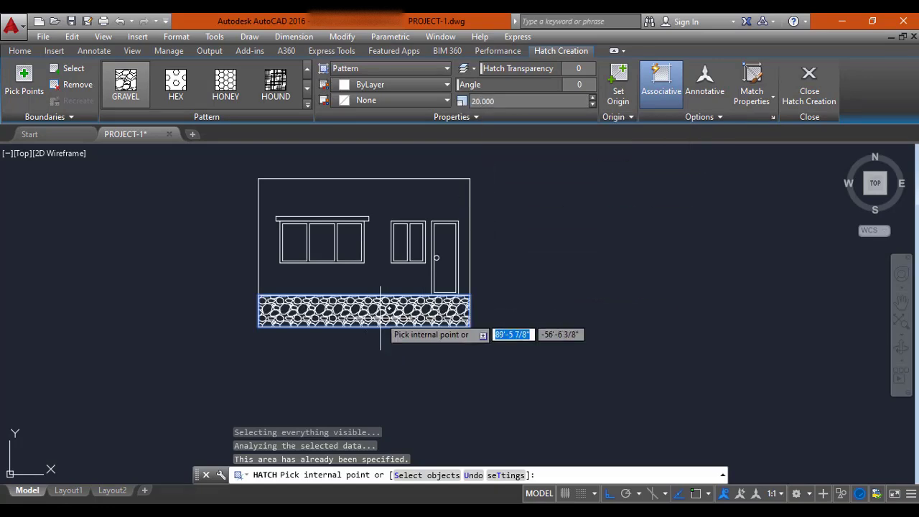
pyautogui.press('Escape')
# Finish the hatch, compare it with the finished elevation, and change the plinth's gravel hatch color to gray.
pyautogui.scroll(-2, 378, 320)
pyautogui.scroll(-4, 377, 319)
pyautogui.scroll(7, 225, 309)
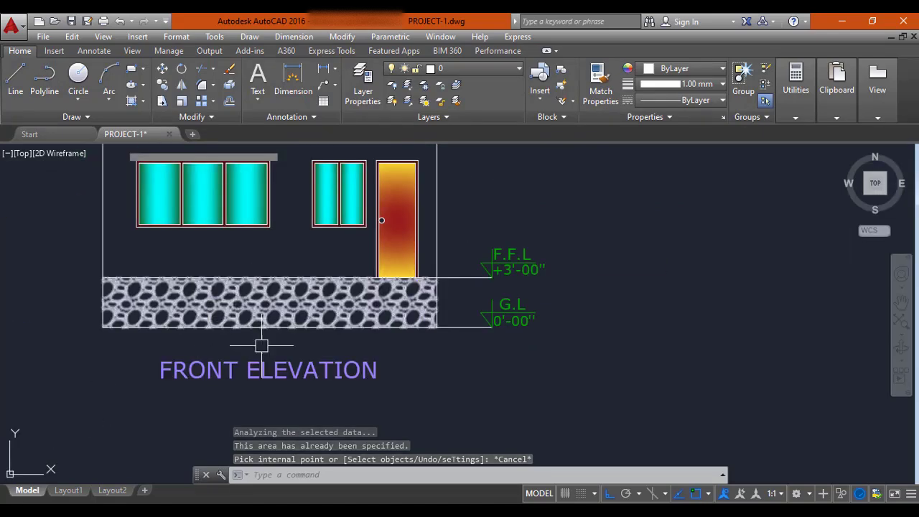
pyautogui.scroll(-4, 291, 328)
pyautogui.moveTo(576, 306); pyautogui.dragTo(318, 301, button='middle')
pyautogui.scroll(3, 463, 287)
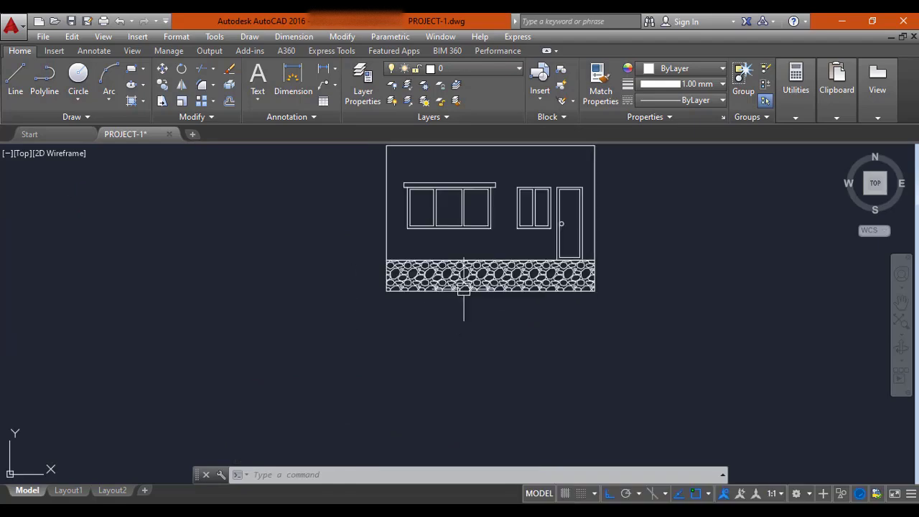
pyautogui.scroll(2, 519, 279)
pyautogui.click(523, 279)
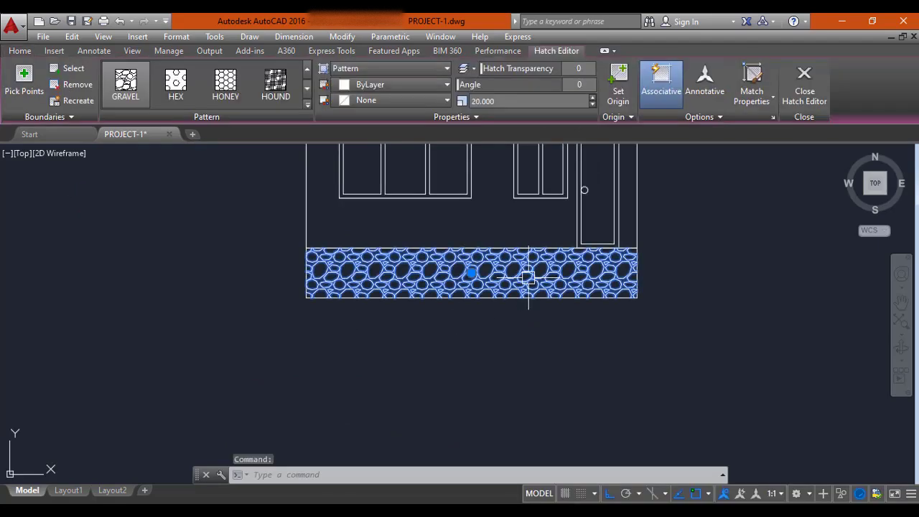
pyautogui.click(388, 86)
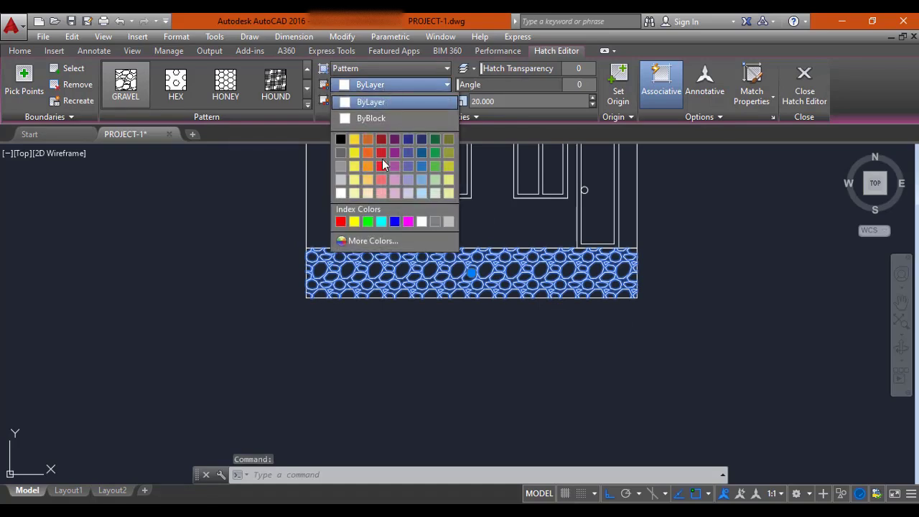
pyautogui.click(342, 170)
pyautogui.press('Escape')
pyautogui.scroll(-3, 445, 337)
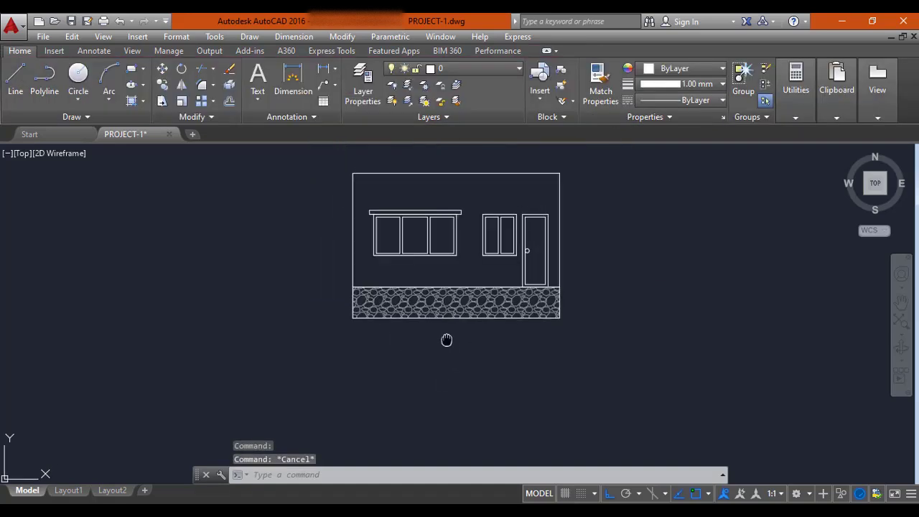
# Examine the colors of the window frames, glass, door and sunshade in the finished front elevation.
pyautogui.scroll(-5, 381, 287)
pyautogui.moveTo(295, 305); pyautogui.dragTo(412, 303, button='middle')
pyautogui.moveTo(292, 308); pyautogui.dragTo(320, 304, button='middle')
pyautogui.scroll(7, 31, 308)
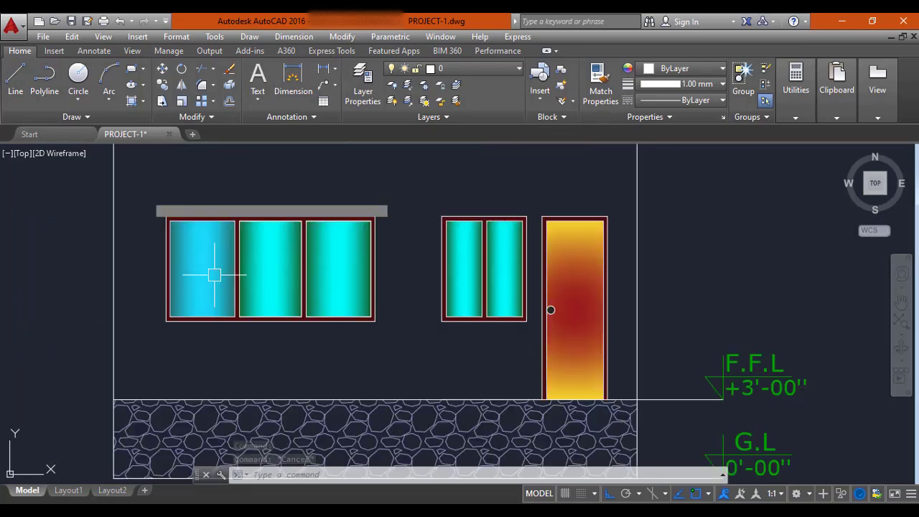
pyautogui.scroll(-2, 221, 278)
pyautogui.scroll(-2, 294, 309)
pyautogui.moveTo(538, 277)
pyautogui.mouseDown(button='middle')
pyautogui.moveTo(203, 310)
pyautogui.moveTo(204, 355)
pyautogui.mouseUp(button='middle')
pyautogui.scroll(6, 413, 328)
pyautogui.scroll(4, 463, 321)
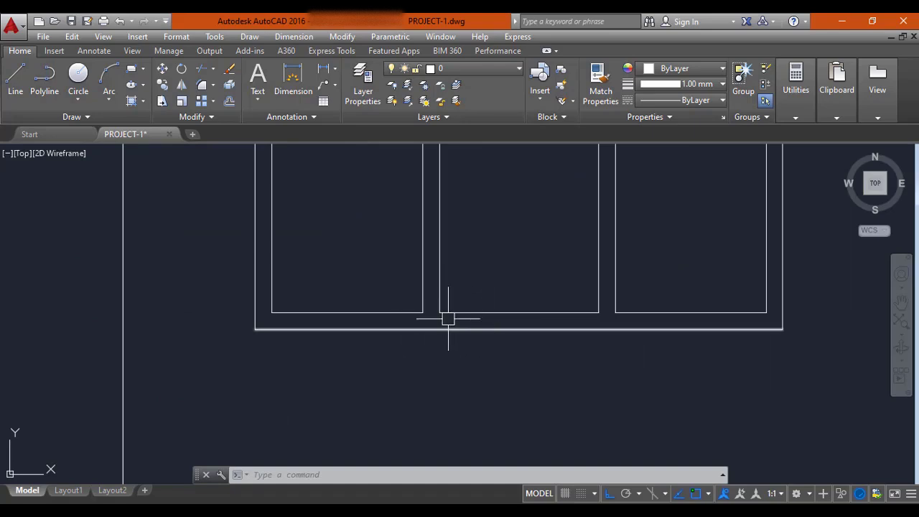
# Fill the three-panel window's frame with a Solid hatch in index color 36.
pyautogui.press('Escape')
pyautogui.press('Escape')
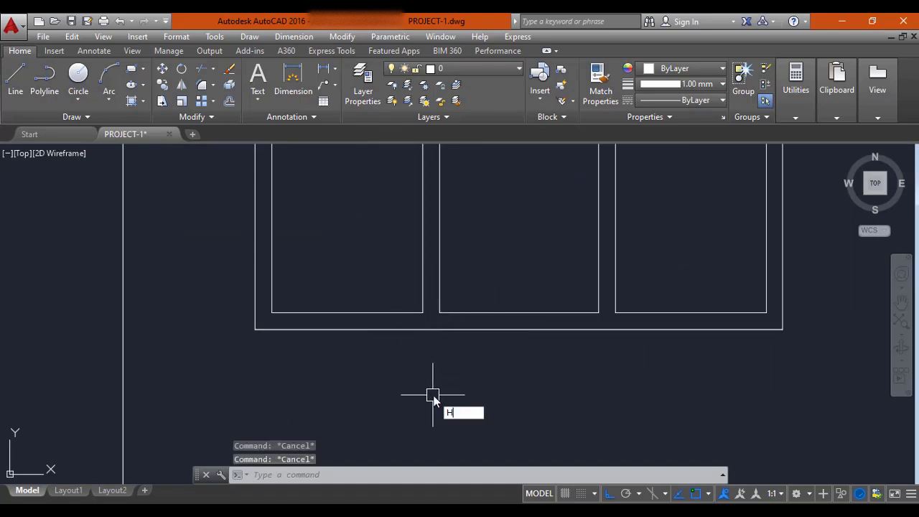
pyautogui.press('Return')
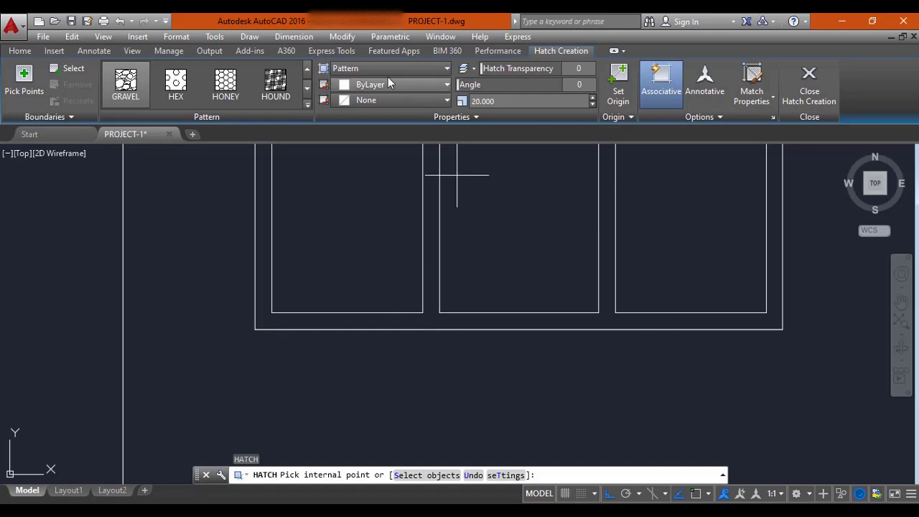
pyautogui.click(380, 69)
pyautogui.click(380, 83)
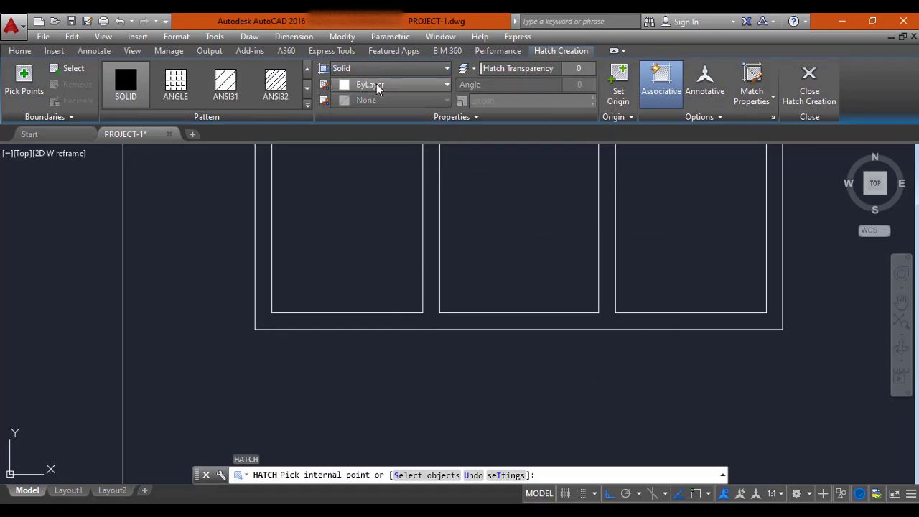
pyautogui.click(378, 84)
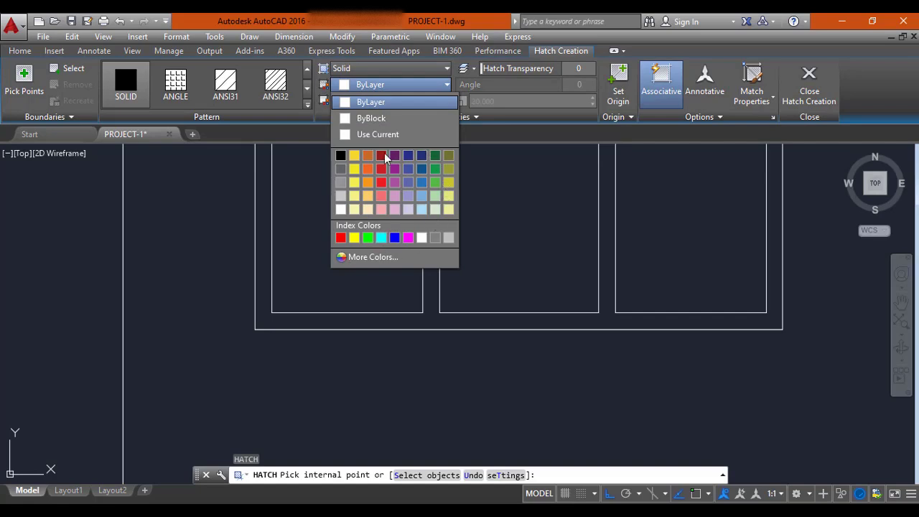
pyautogui.click(371, 257)
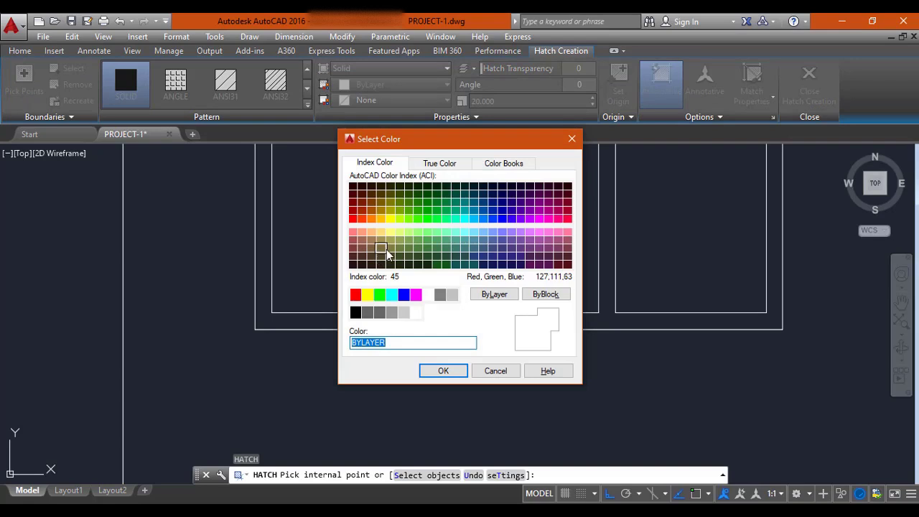
pyautogui.click(382, 196)
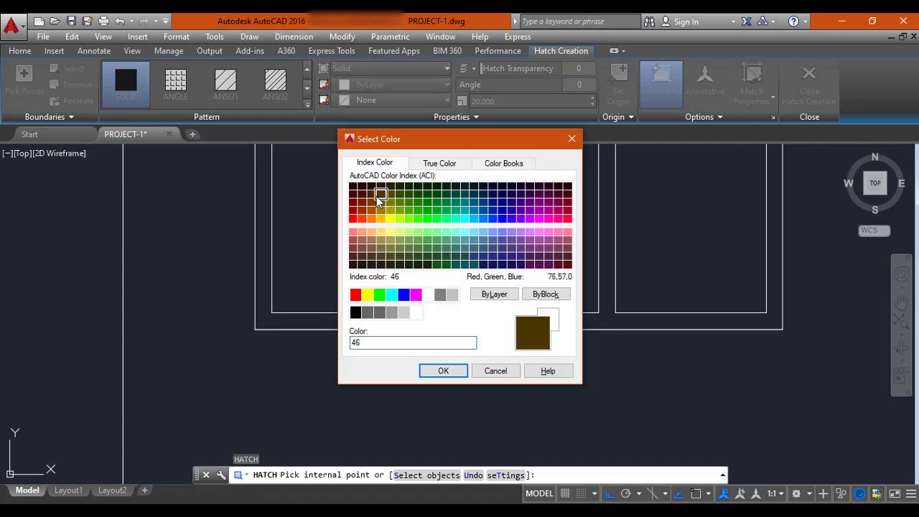
pyautogui.click(372, 196)
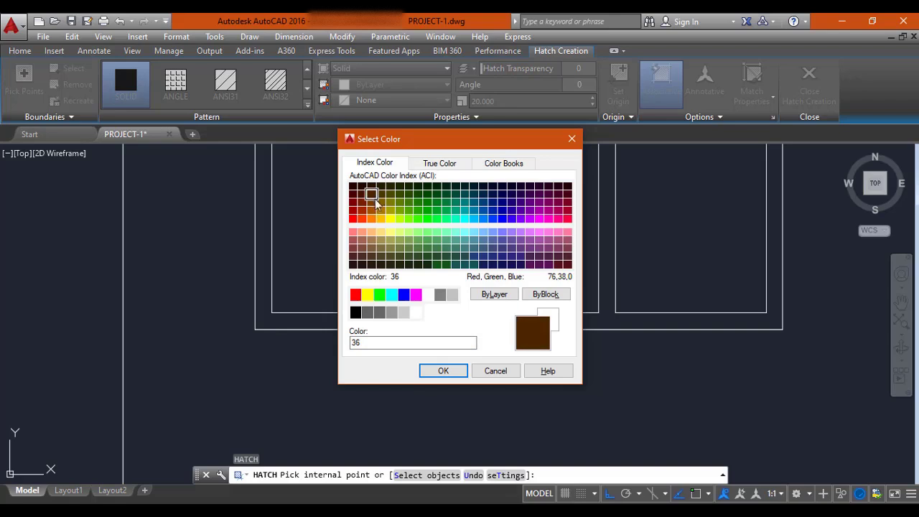
pyautogui.click(444, 371)
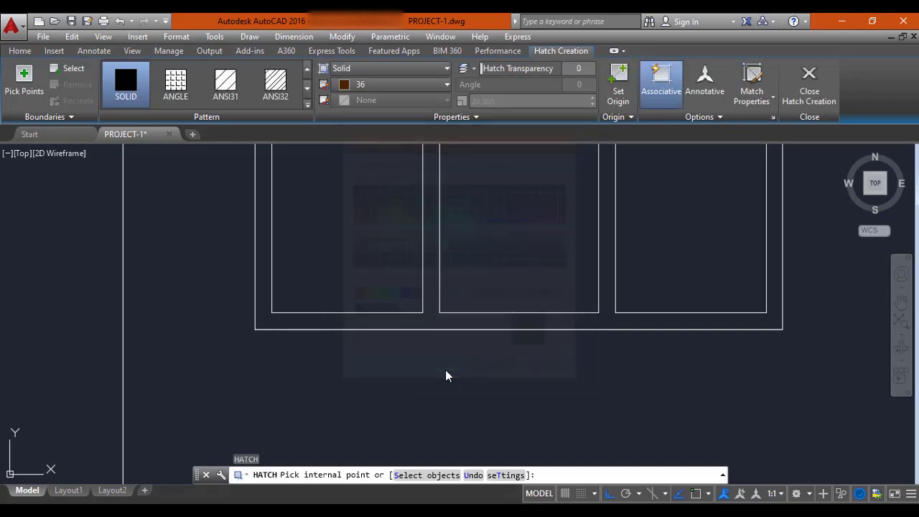
pyautogui.click(434, 320)
pyautogui.scroll(-4, 434, 320)
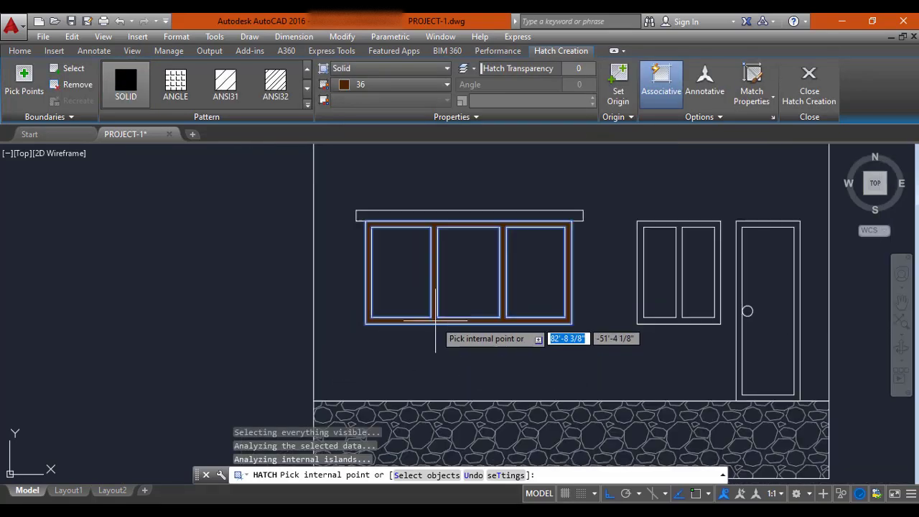
# Try to add the two-panel window's frame to the solid brown hatch, undoing each unwanted fill.
pyautogui.scroll(4, 621, 324)
pyautogui.click(676, 318)
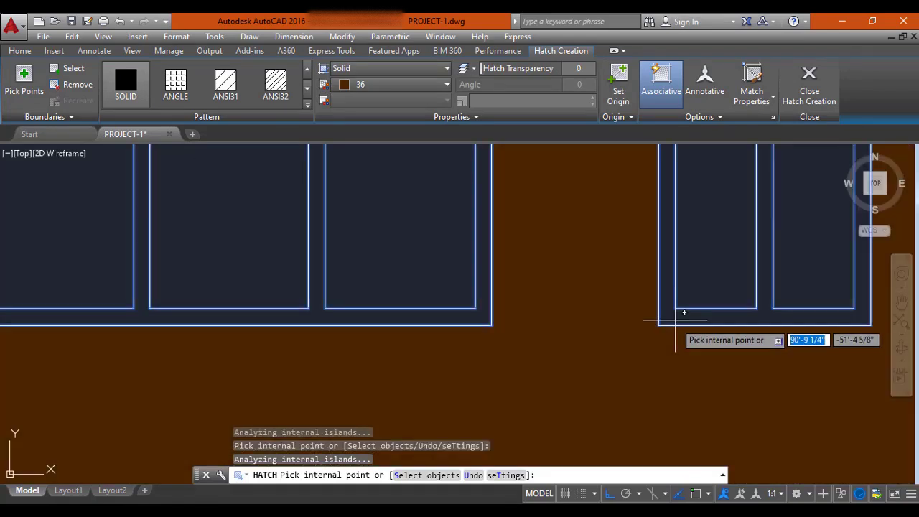
pyautogui.scroll(-3, 676, 319)
pyautogui.hotkey('ctrl', 'z')
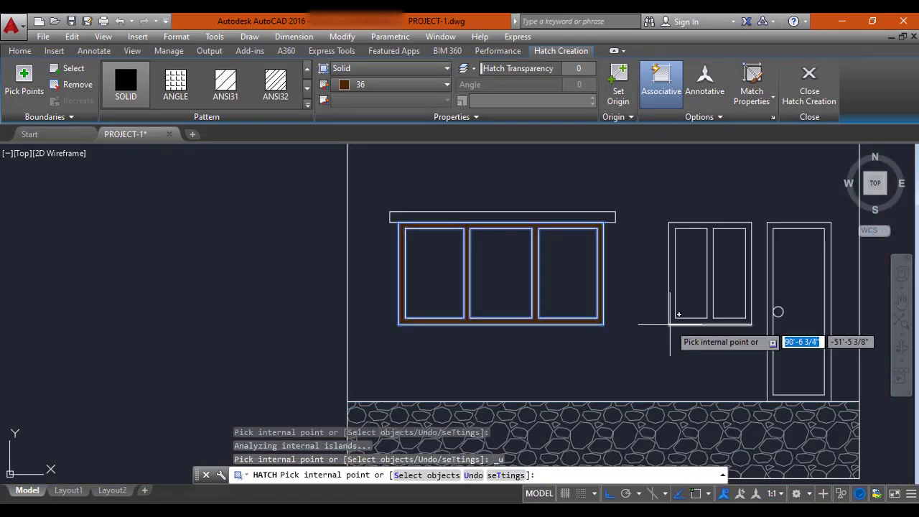
pyautogui.scroll(4, 679, 321)
pyautogui.scroll(2, 709, 318)
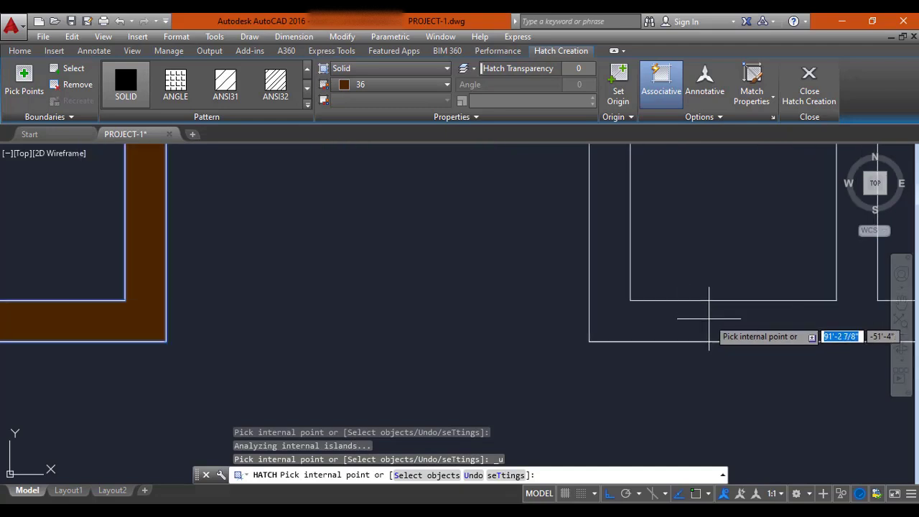
pyautogui.click(709, 318)
pyautogui.scroll(-3, 709, 318)
pyautogui.scroll(-4, 708, 319)
pyautogui.moveTo(689, 311); pyautogui.dragTo(437, 327, button='middle')
pyautogui.hotkey('ctrl', 'z')
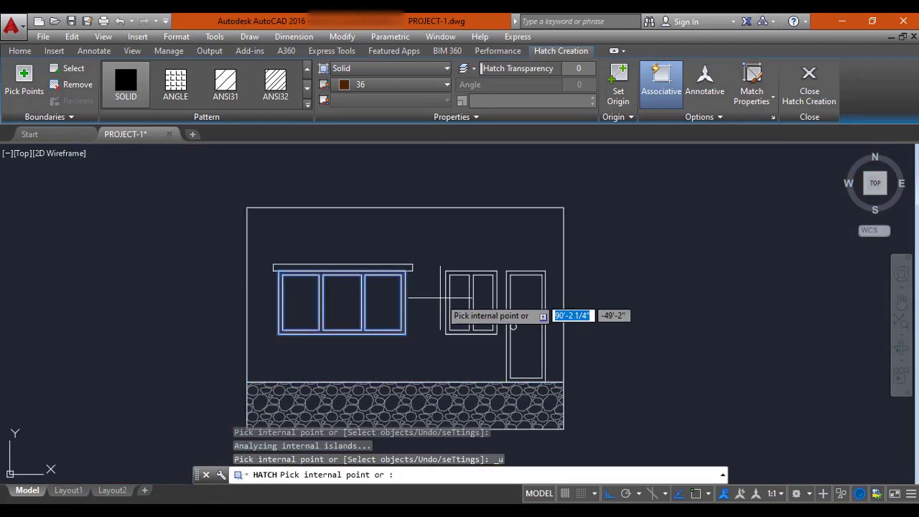
# Fill the door frame and the two-panel window's frame with the same Solid hatch in color 36.
pyautogui.scroll(5, 464, 285)
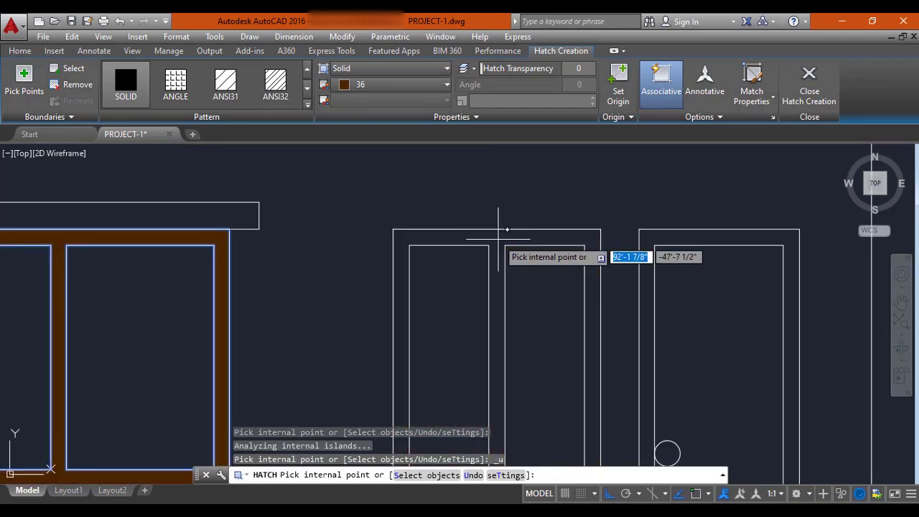
pyautogui.scroll(-5, 498, 245)
pyautogui.scroll(3, 581, 255)
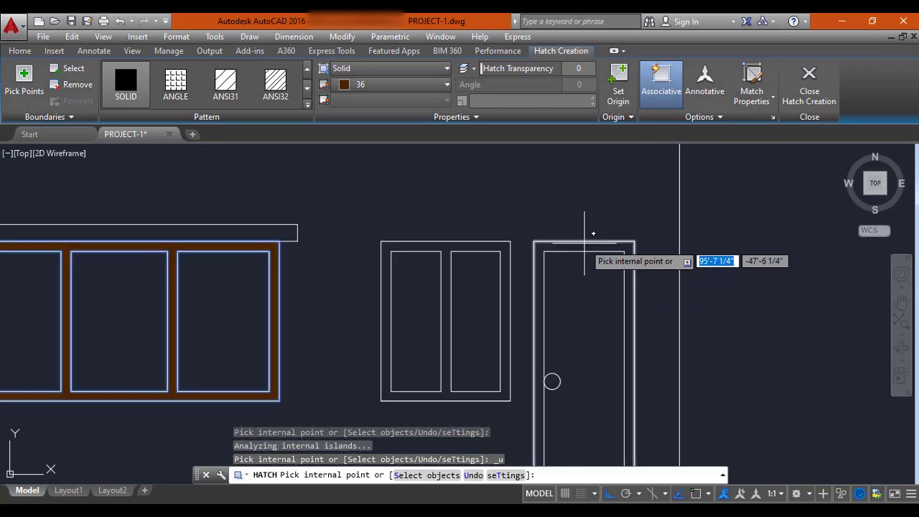
pyautogui.scroll(2, 584, 244)
pyautogui.moveTo(584, 244); pyautogui.dragTo(548, 146, button='middle')
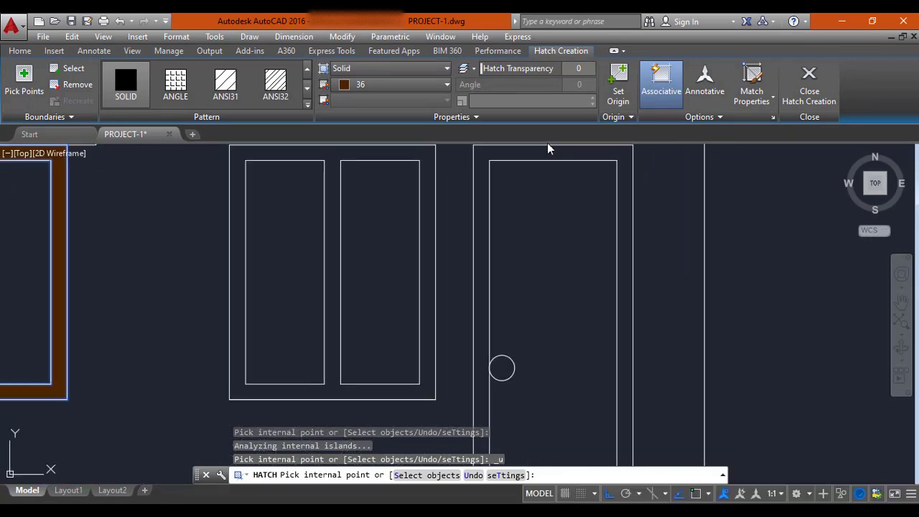
pyautogui.scroll(-3, 550, 162)
pyautogui.scroll(-2, 531, 209)
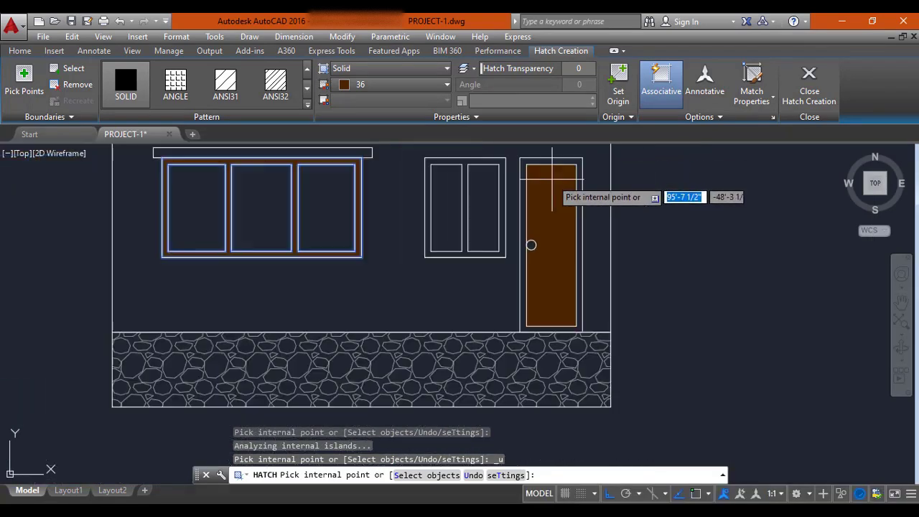
pyautogui.click(521, 224)
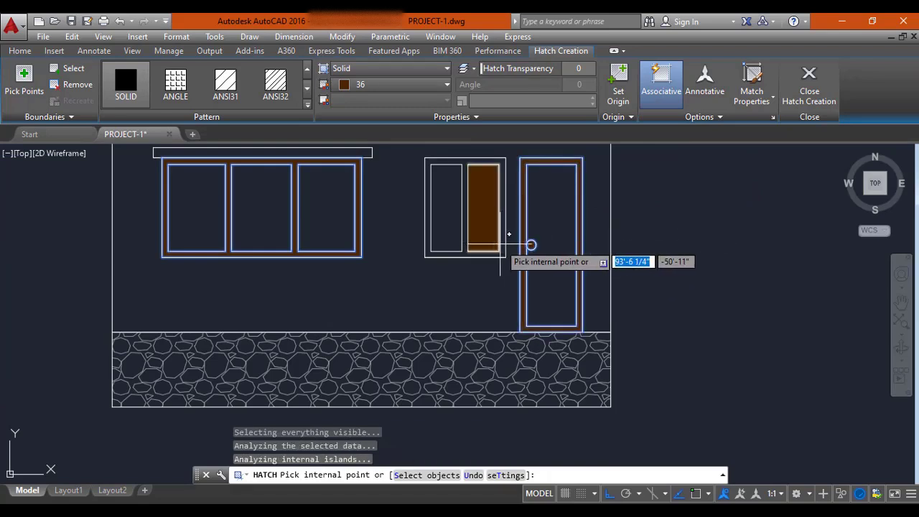
pyautogui.click(502, 248)
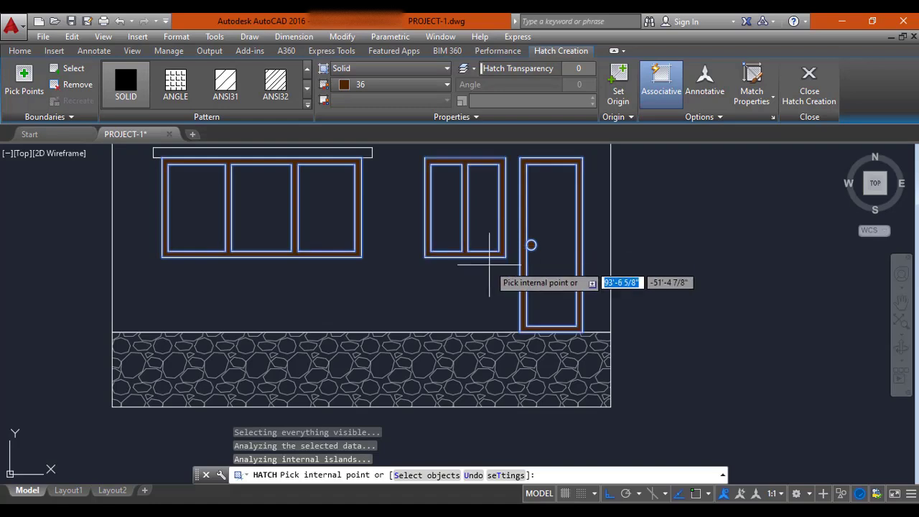
pyautogui.press('Escape')
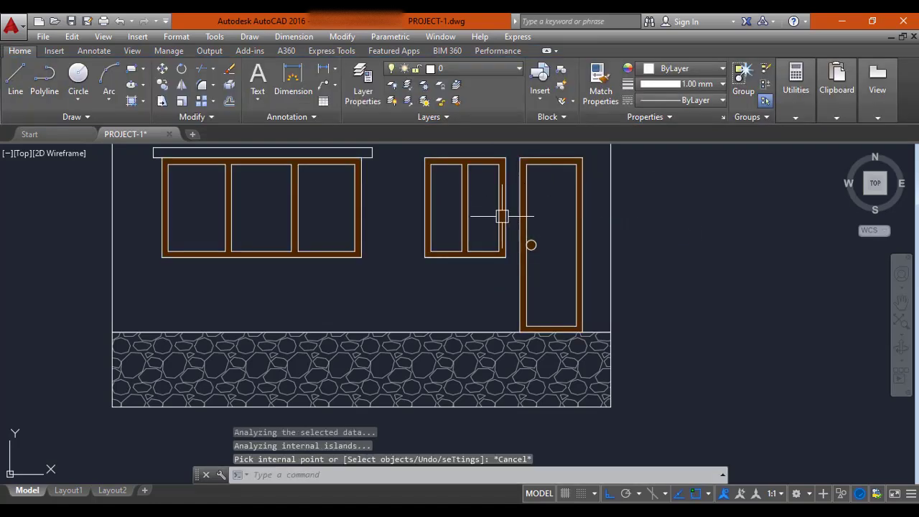
# Split the combined brown window and door frame hatch into separate hatches.
pyautogui.scroll(4, 531, 242)
pyautogui.scroll(4, 532, 251)
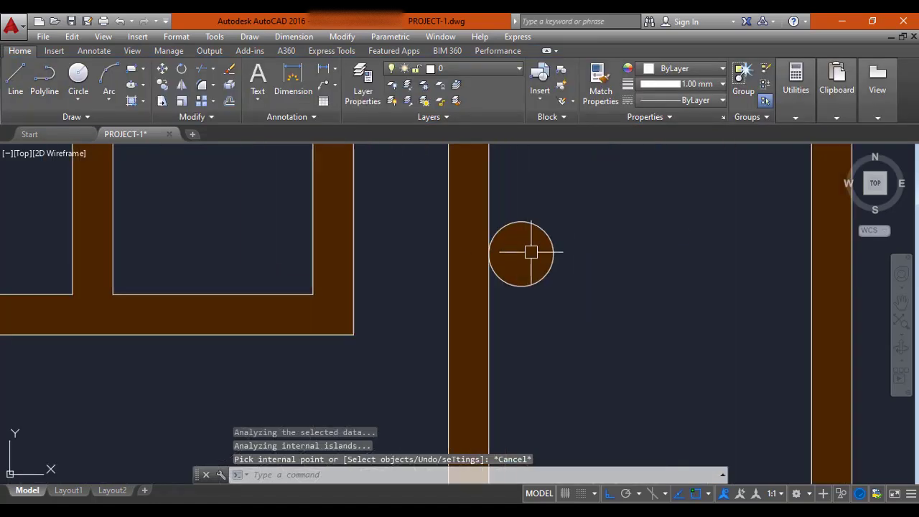
pyautogui.click(523, 254)
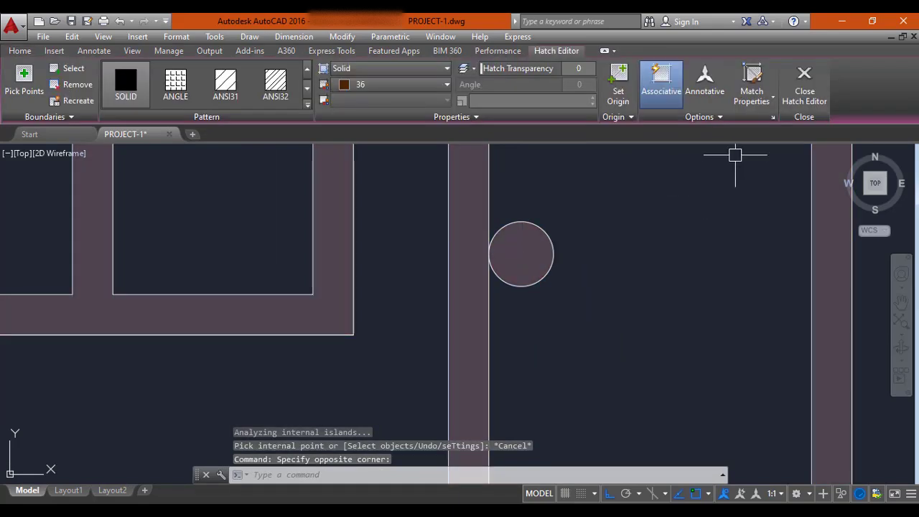
pyautogui.click(716, 124)
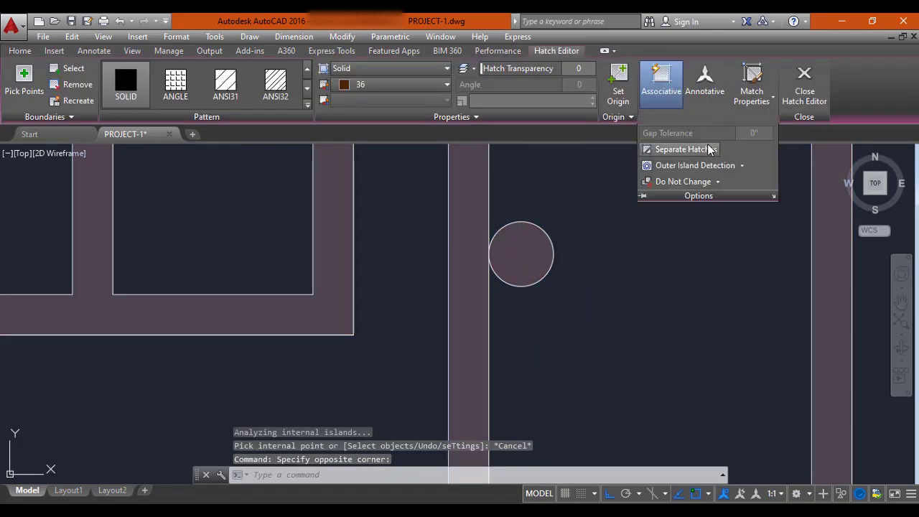
pyautogui.click(709, 149)
pyautogui.click(520, 262)
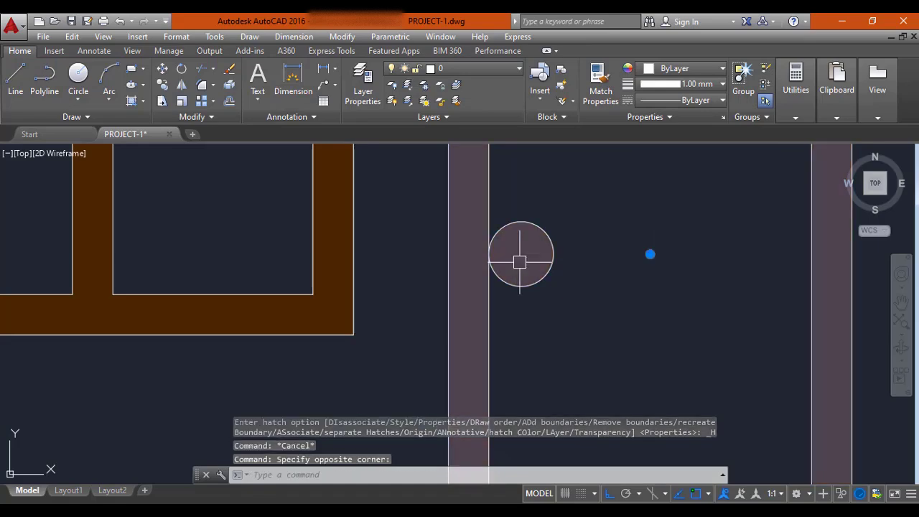
pyautogui.scroll(-5, 522, 261)
pyautogui.press('Escape')
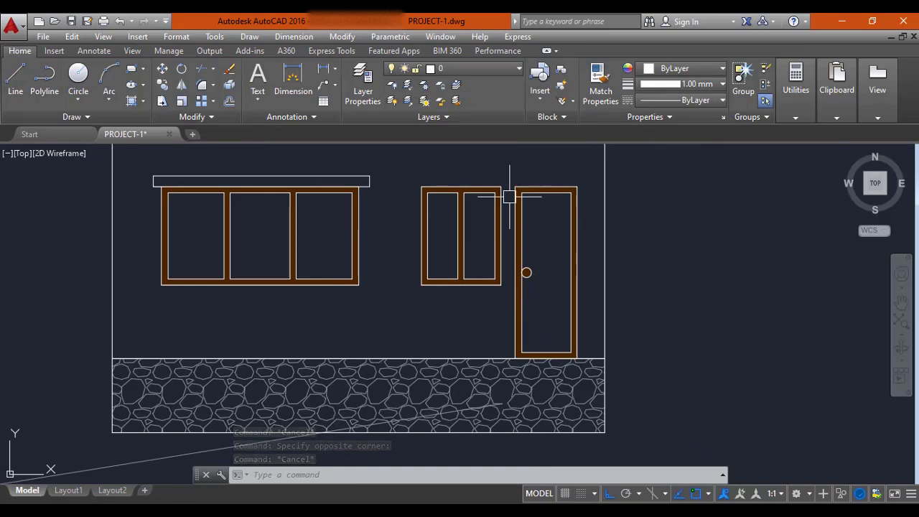
pyautogui.scroll(4, 521, 278)
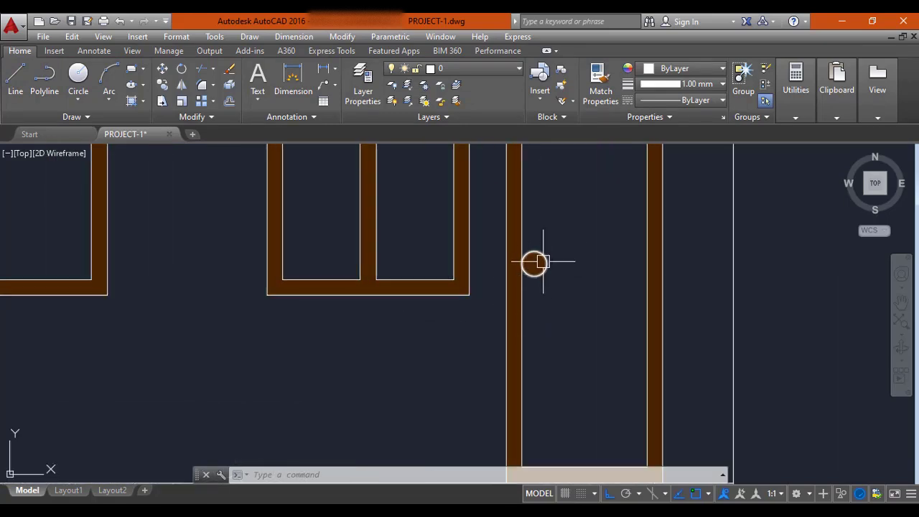
pyautogui.scroll(-2, 540, 264)
pyautogui.scroll(2, 538, 263)
pyautogui.scroll(-2, 537, 263)
pyautogui.scroll(4, 535, 264)
pyautogui.scroll(-2, 533, 264)
# Fill the sunshade above the three-panel window with a Solid hatch in gray color 99,100,102.
pyautogui.scroll(1, 435, 281)
pyautogui.scroll(1, 334, 232)
pyautogui.scroll(2, 345, 232)
pyautogui.scroll(2, 197, 230)
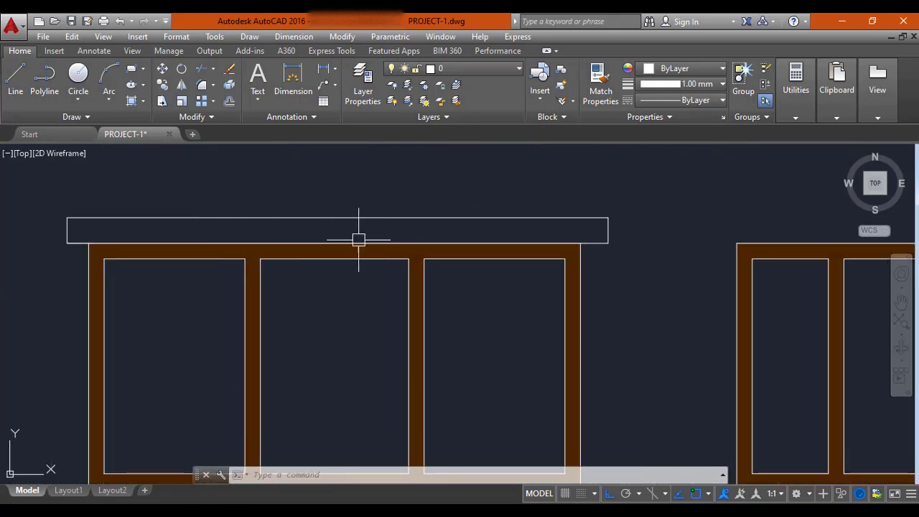
pyautogui.write('h')
pyautogui.press('Return')
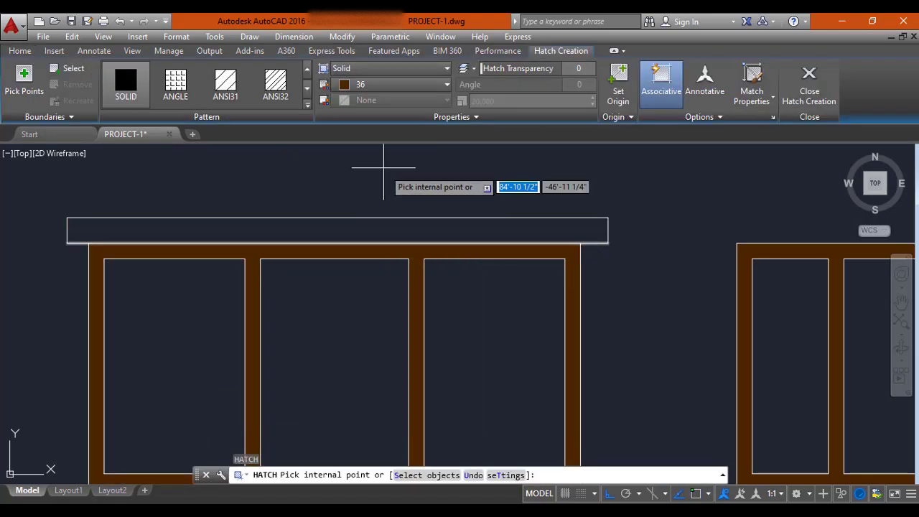
pyautogui.click(379, 86)
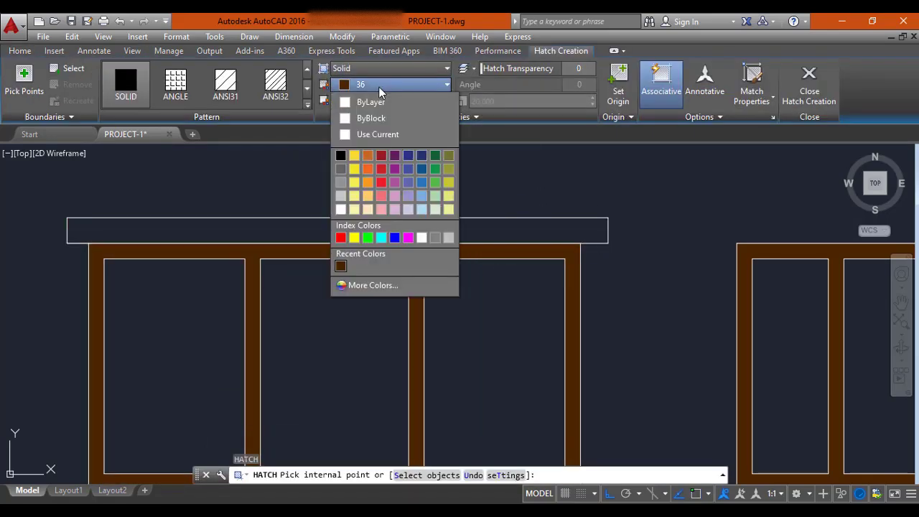
pyautogui.click(341, 169)
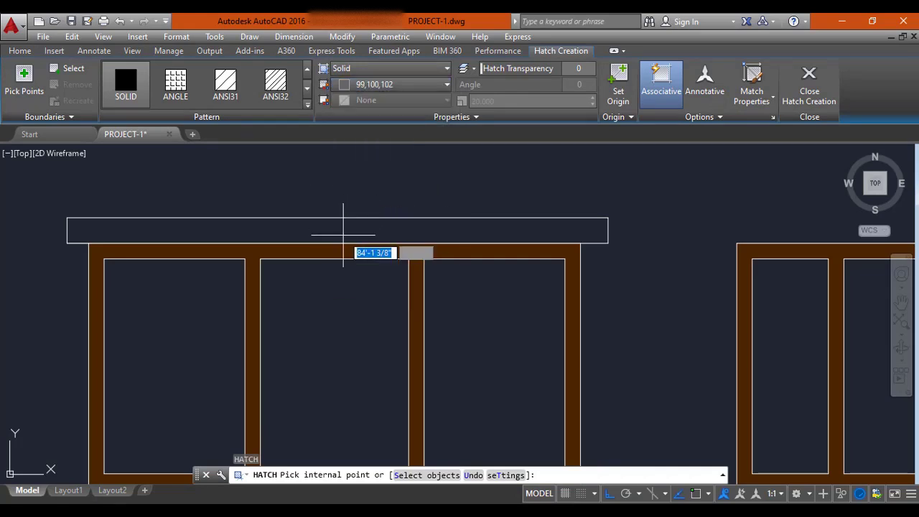
pyautogui.click(343, 231)
pyautogui.press('Escape')
pyautogui.press('Escape')
pyautogui.press('Escape')
pyautogui.press('Escape')
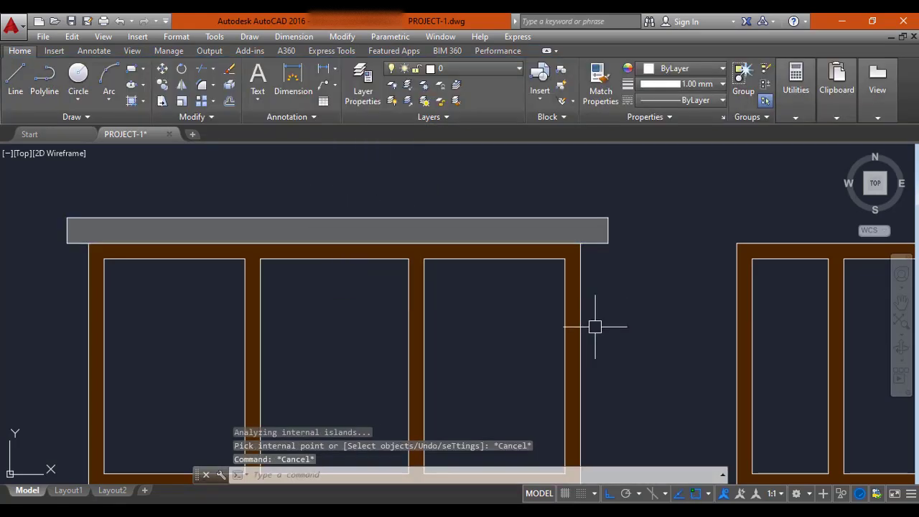
# Set up a GR_LINEAR Gradient hatch with first color 69,84,165 and second color 19,103,52.
pyautogui.scroll(-2, 514, 290)
pyautogui.scroll(-2, 511, 290)
pyautogui.moveTo(525, 289); pyautogui.dragTo(481, 241, button='middle')
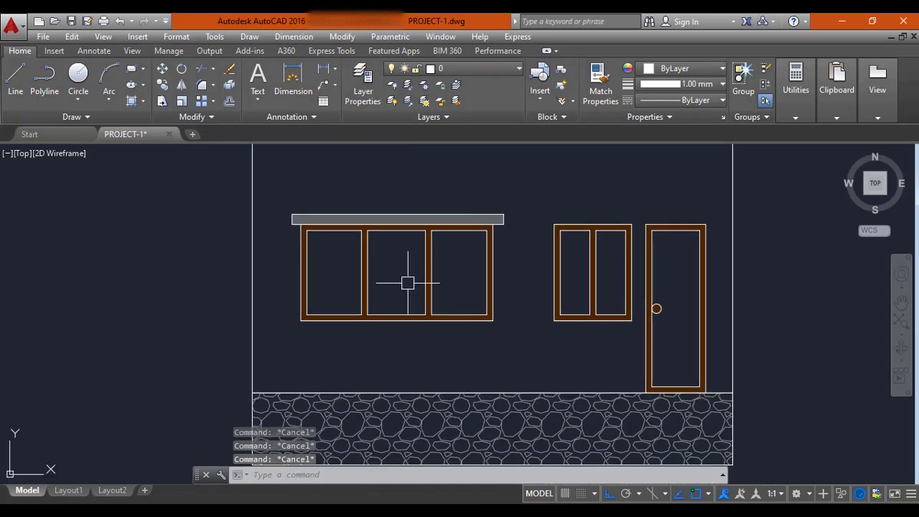
pyautogui.scroll(2, 332, 249)
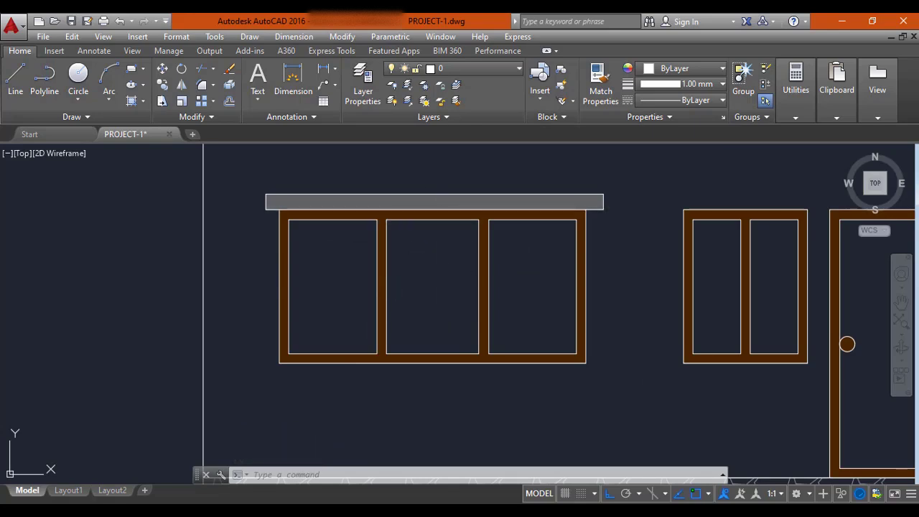
pyautogui.press('Return')
pyautogui.click(402, 87)
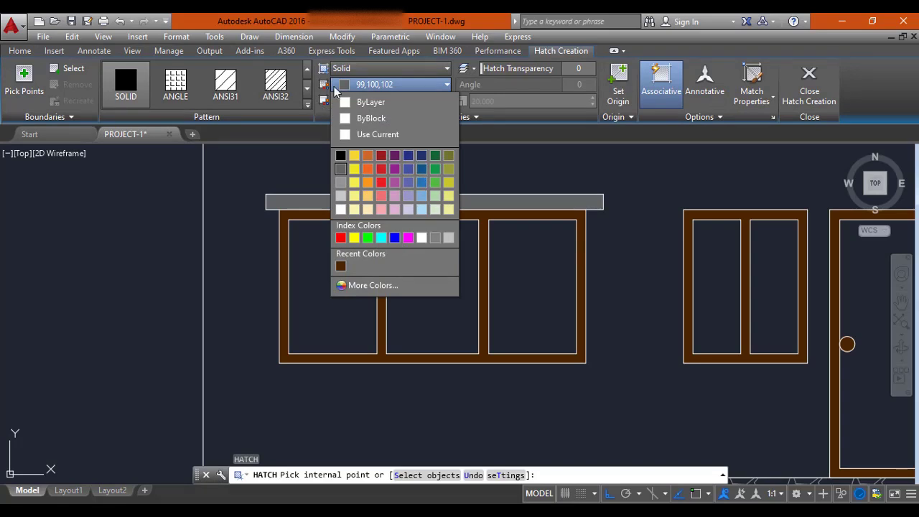
pyautogui.click(364, 69)
pyautogui.click(364, 69)
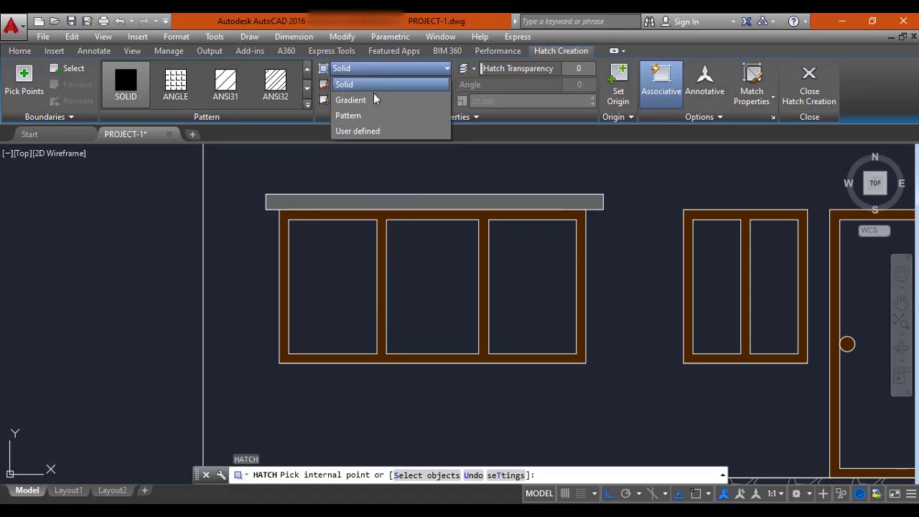
pyautogui.click(374, 100)
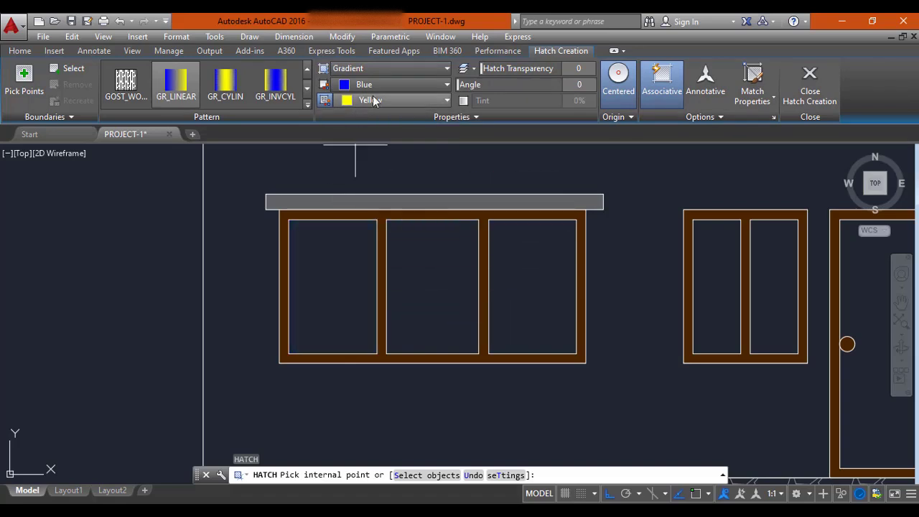
pyautogui.click(394, 85)
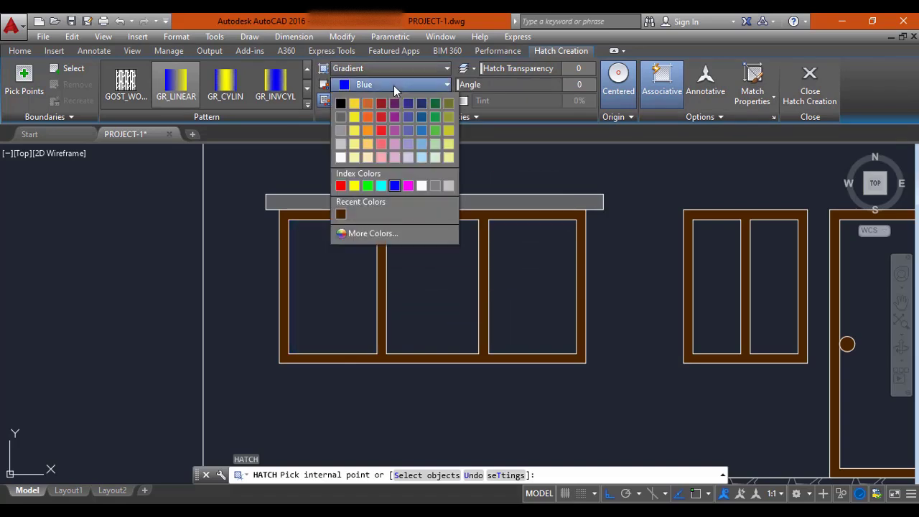
pyautogui.click(421, 142)
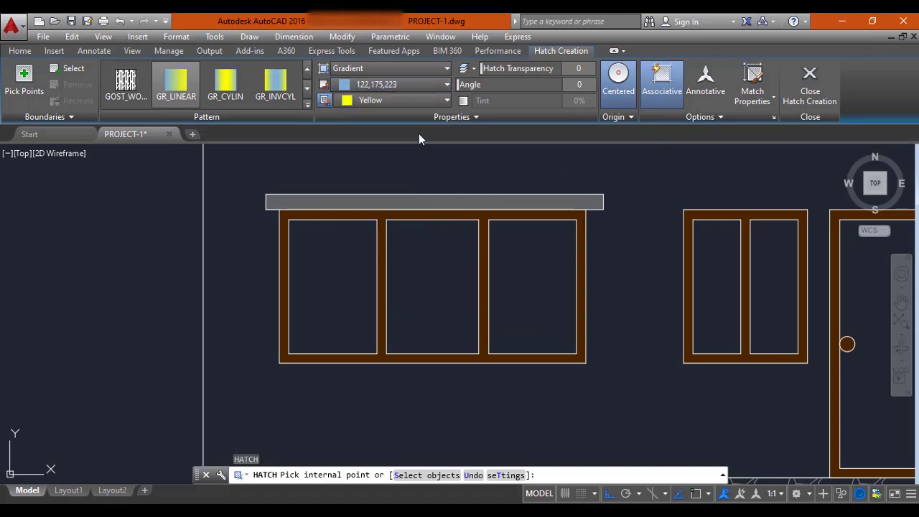
pyautogui.click(397, 85)
pyautogui.click(409, 118)
pyautogui.click(392, 99)
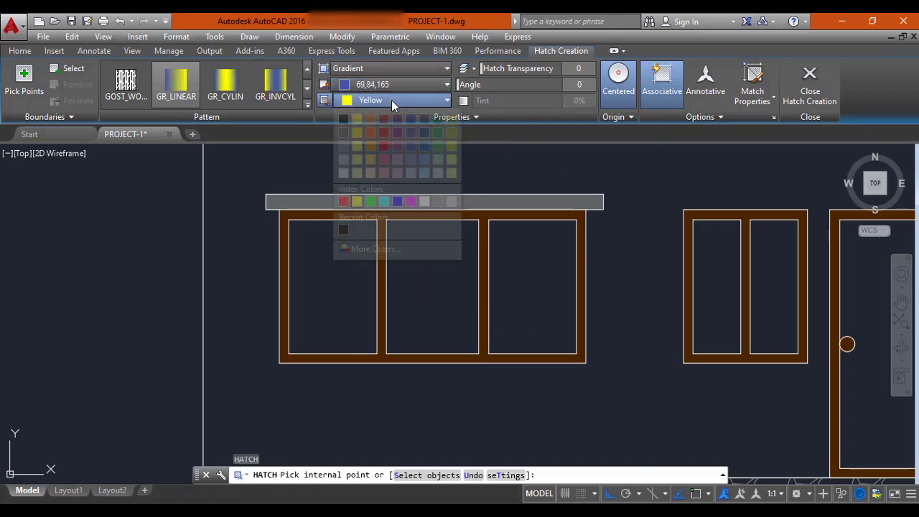
pyautogui.click(439, 122)
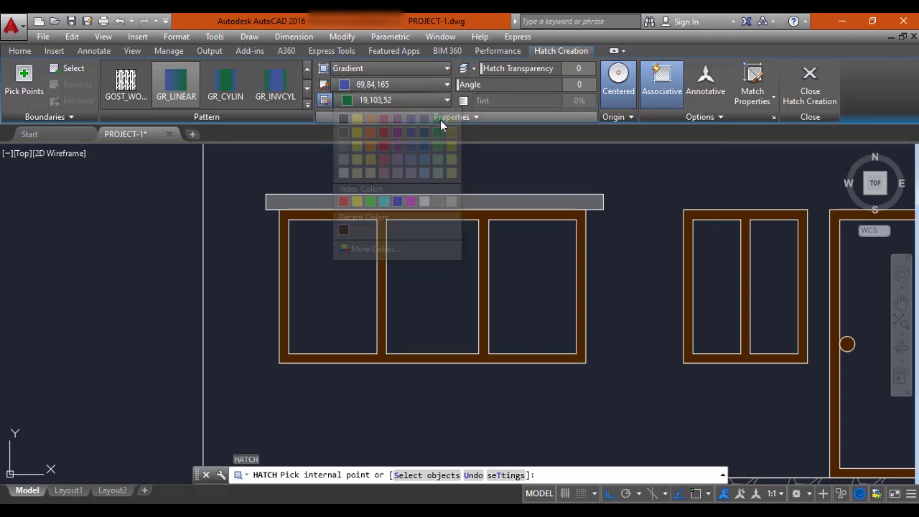
# Fill all the glass panes of the three-panel and two-panel windows with the blue-green gradient hatch.
pyautogui.click(335, 280)
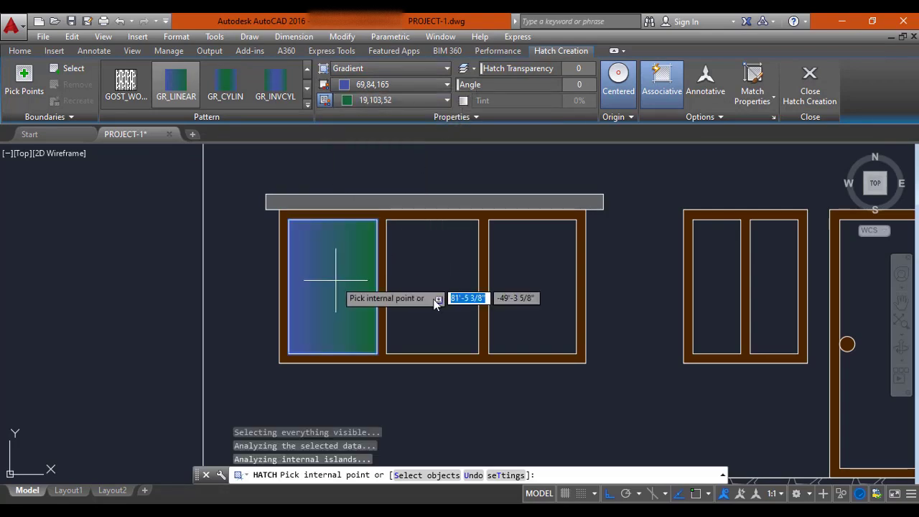
pyautogui.click(458, 291)
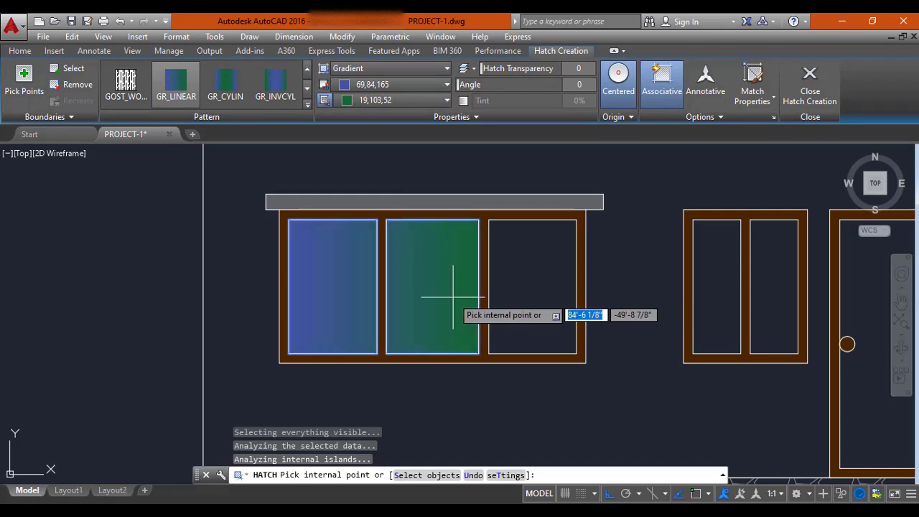
pyautogui.click(521, 302)
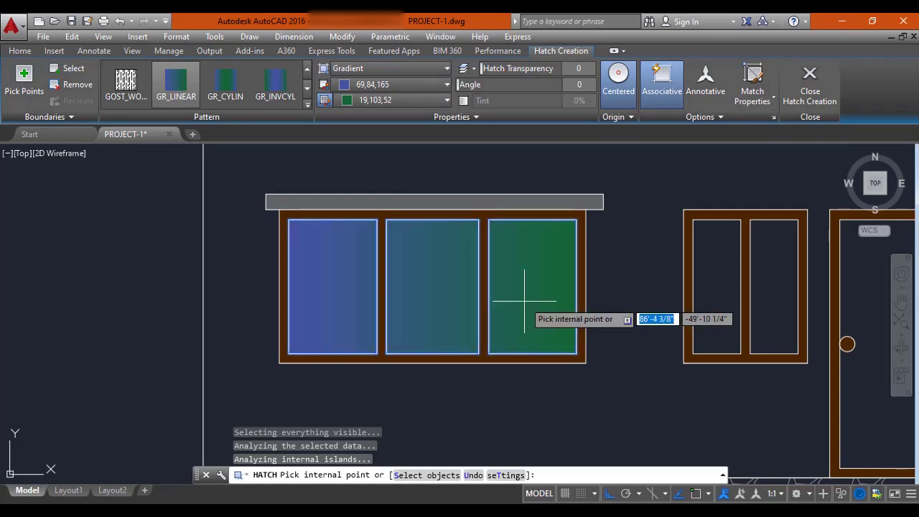
pyautogui.click(713, 310)
pyautogui.click(772, 297)
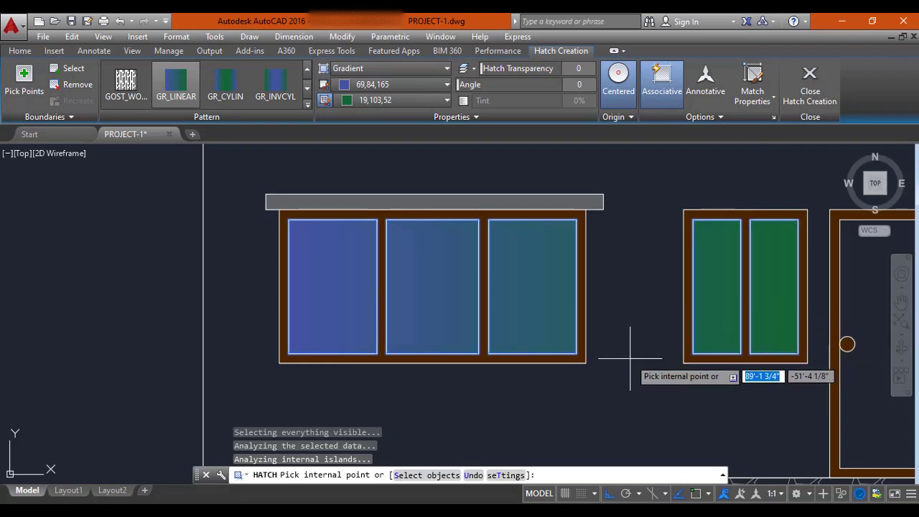
pyautogui.press('Escape')
pyautogui.press('Escape')
# Split the combined gradient hatch of the window panes into separate hatches.
pyautogui.click(351, 280)
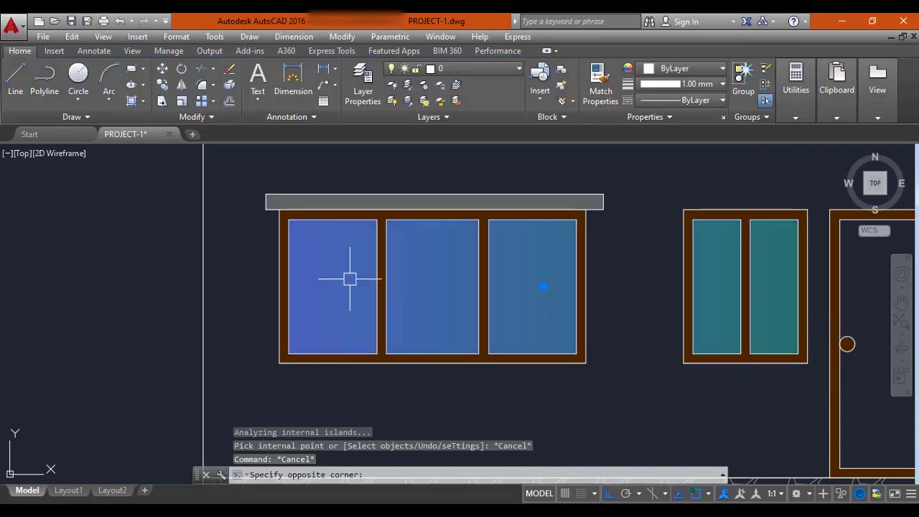
pyautogui.click(351, 280)
pyautogui.press('Escape')
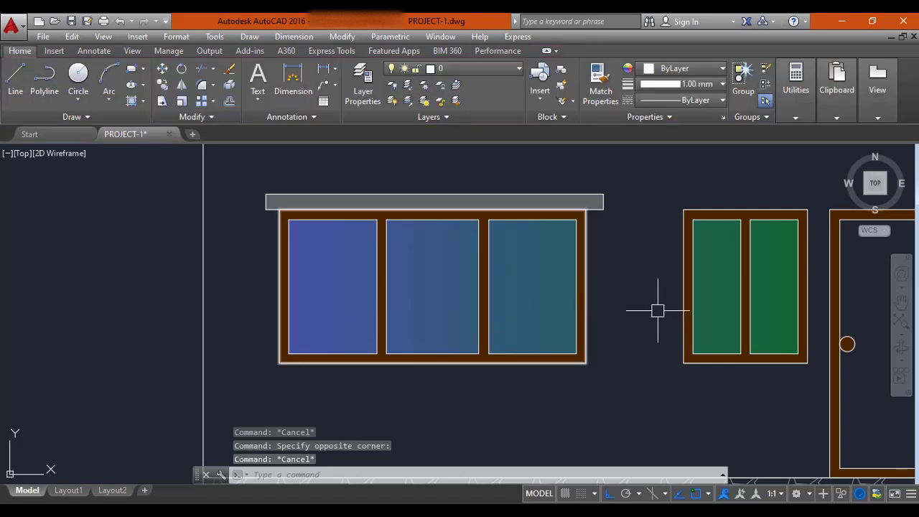
pyautogui.moveTo(643, 269); pyautogui.dragTo(440, 285, button='middle')
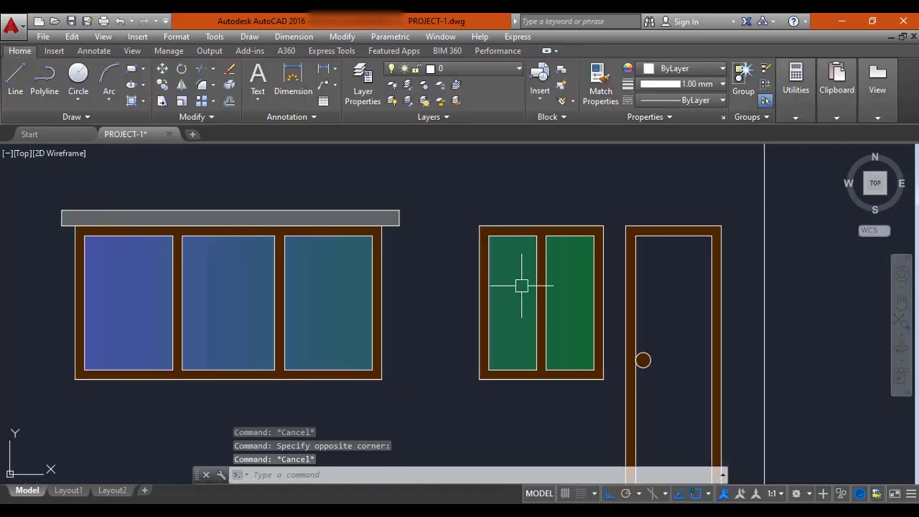
pyautogui.scroll(-2, 428, 300)
pyautogui.click(371, 315)
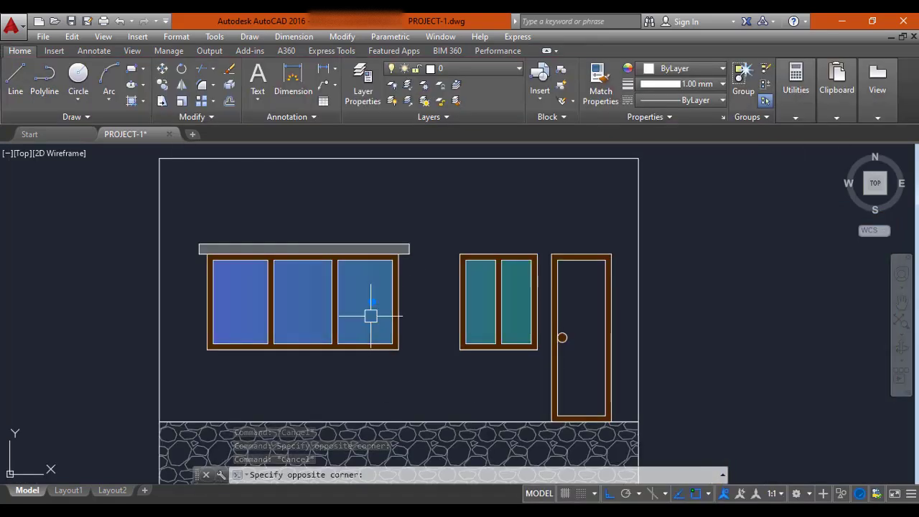
pyautogui.click(379, 310)
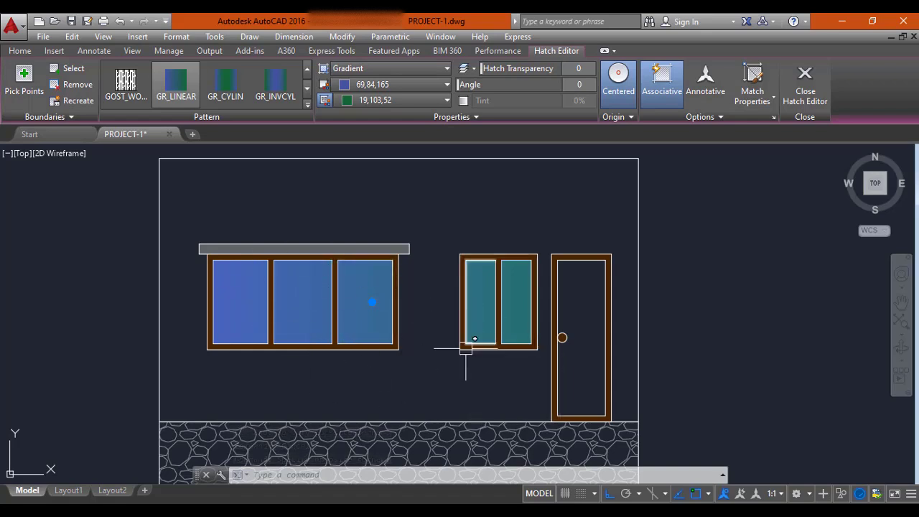
pyautogui.press('Escape')
pyautogui.click(238, 308)
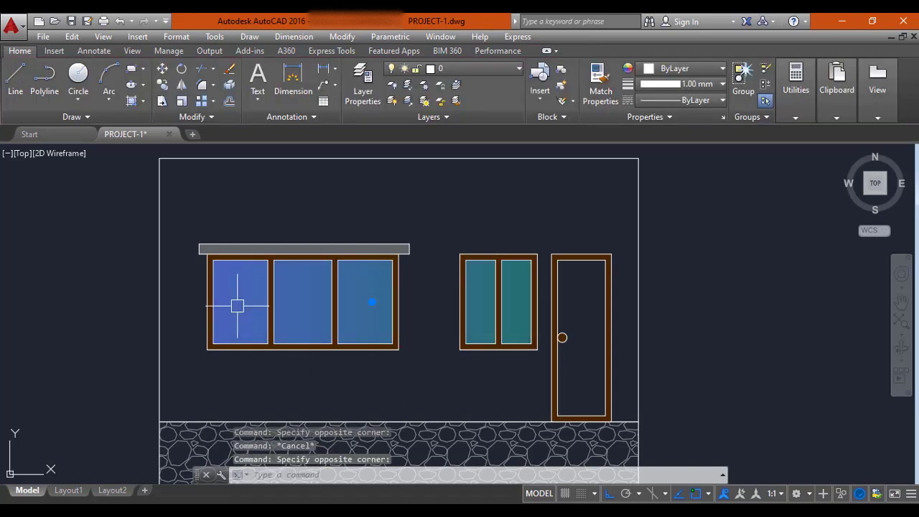
pyautogui.click(719, 118)
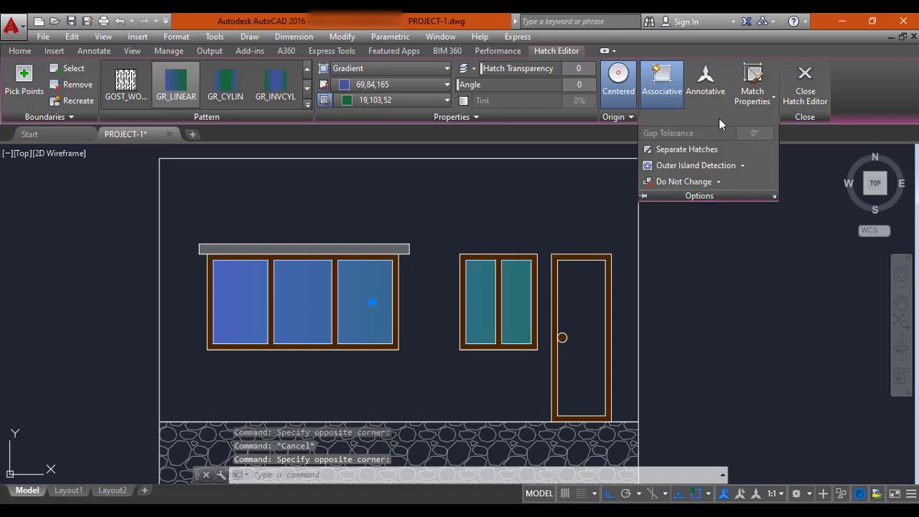
pyautogui.click(688, 150)
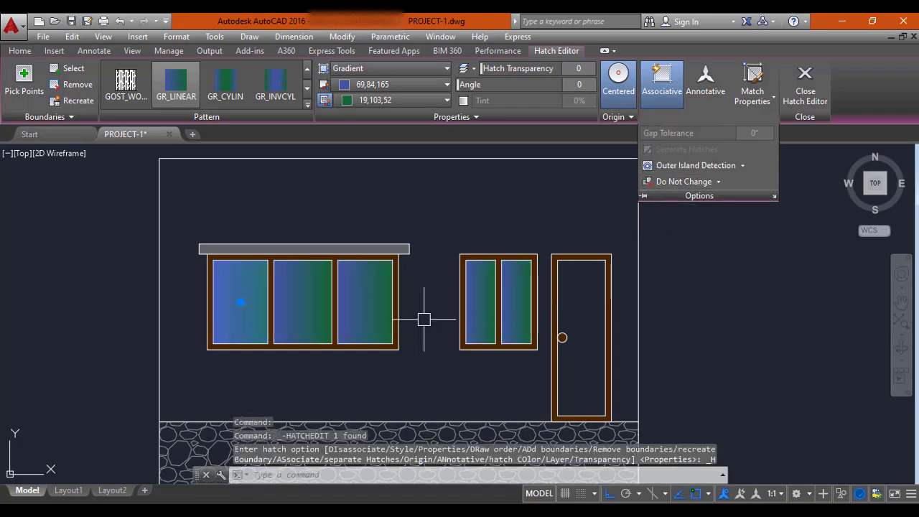
# Check that each window pane's hatch selects individually, and compare the drawing with the finished front elevation.
pyautogui.click(240, 318)
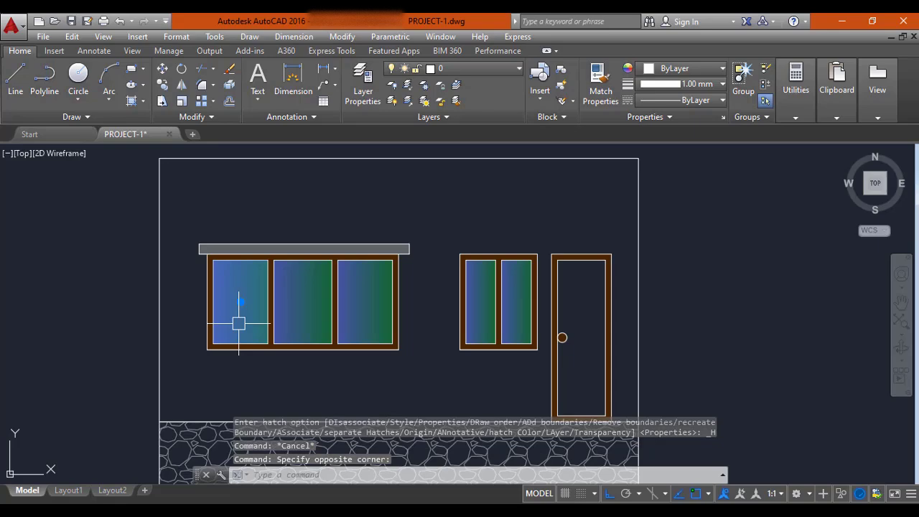
pyautogui.click(299, 320)
pyautogui.click(374, 303)
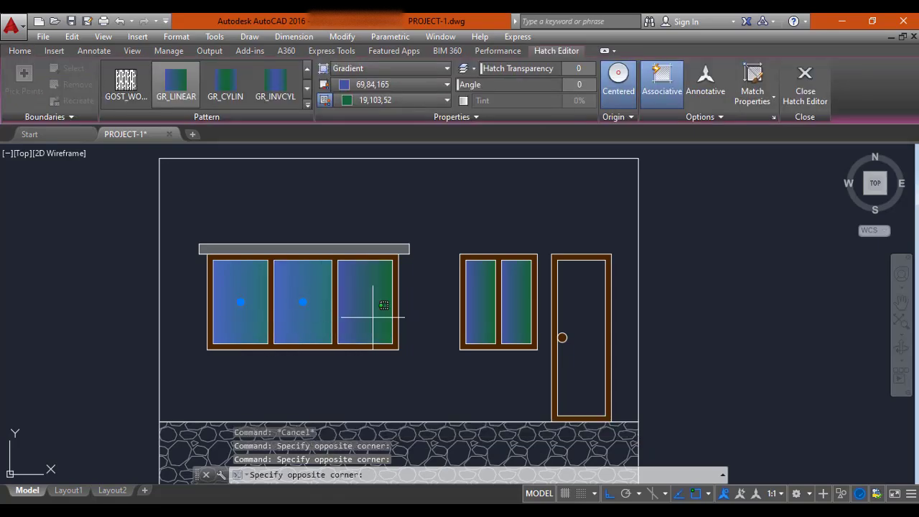
pyautogui.click(477, 314)
pyautogui.click(509, 314)
pyautogui.press('Escape')
pyautogui.scroll(-6, 503, 316)
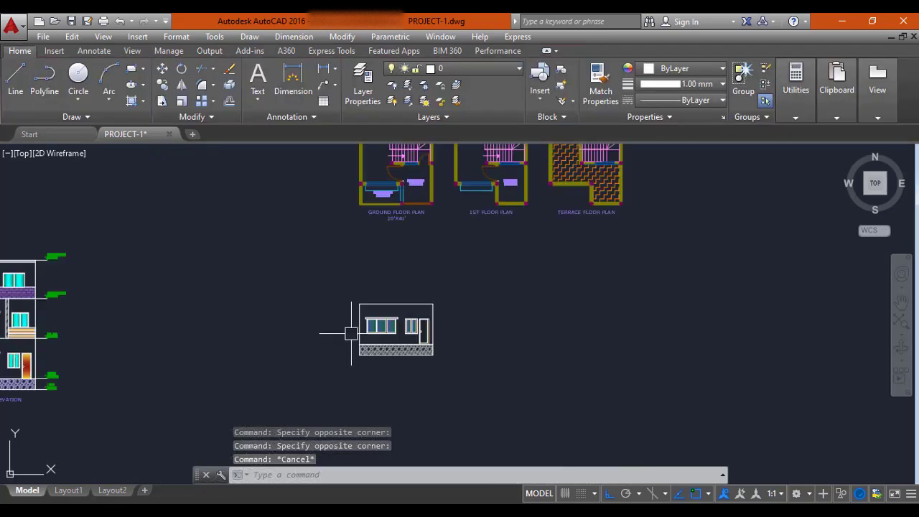
pyautogui.scroll(6, 211, 285)
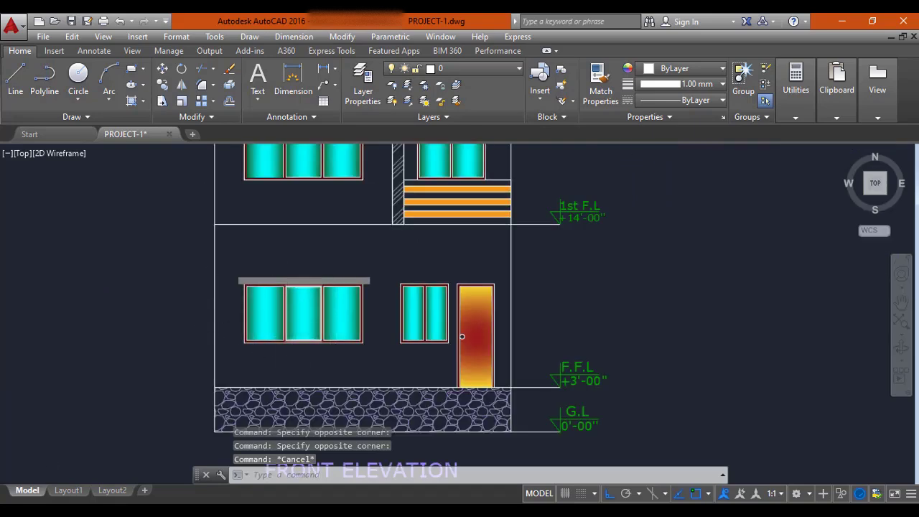
pyautogui.scroll(-4, 303, 287)
pyautogui.moveTo(650, 286); pyautogui.dragTo(350, 290, button='middle')
pyautogui.moveTo(604, 279); pyautogui.dragTo(438, 303, button='middle')
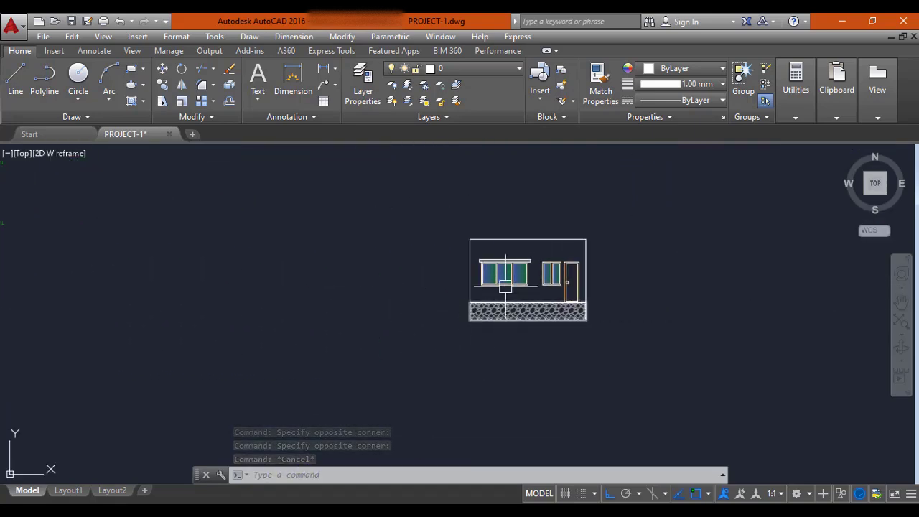
# Fill the door panel with a GR_LINEAR gradient hatch using colors 153,27,30 and 248,153,30.
pyautogui.scroll(2, 525, 275)
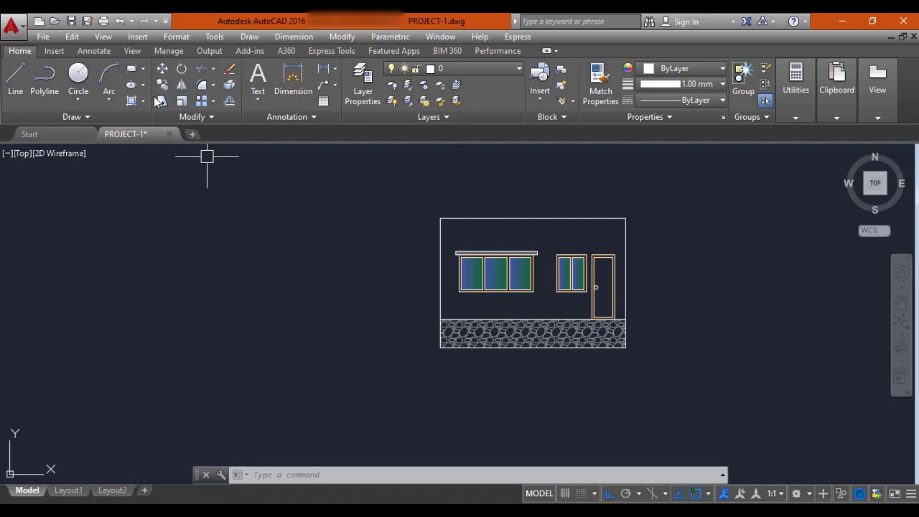
pyautogui.scroll(-4, 604, 269)
pyautogui.scroll(6, 402, 293)
pyautogui.moveTo(596, 283)
pyautogui.mouseDown(button='middle')
pyautogui.moveTo(417, 287)
pyautogui.moveTo(411, 295)
pyautogui.moveTo(451, 297)
pyautogui.mouseUp(button='middle')
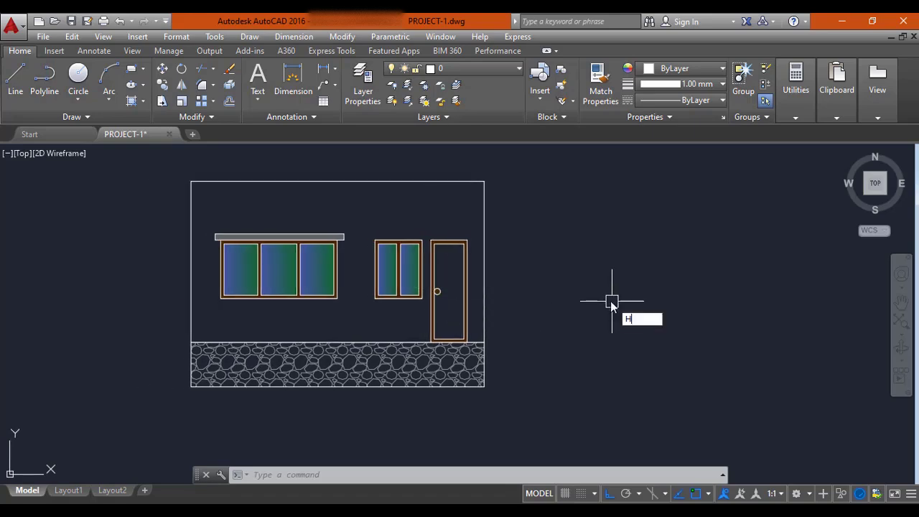
pyautogui.press('Return')
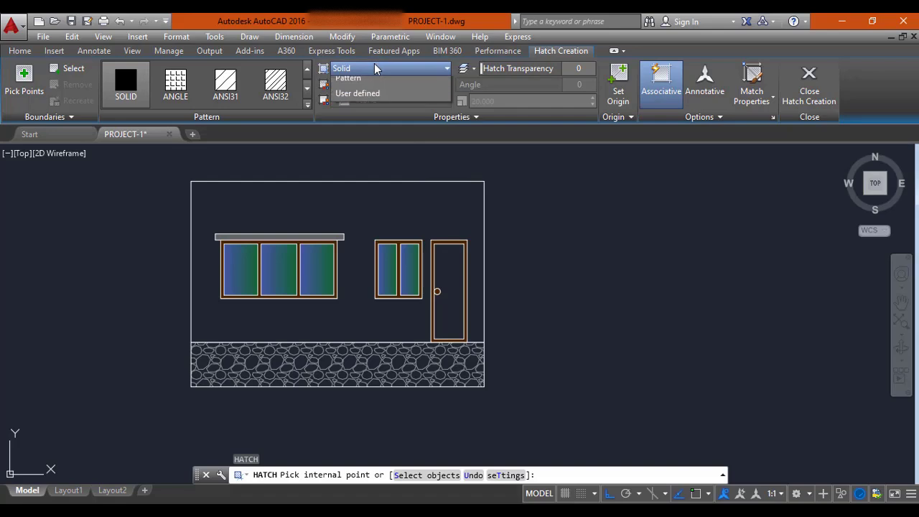
pyautogui.click(377, 96)
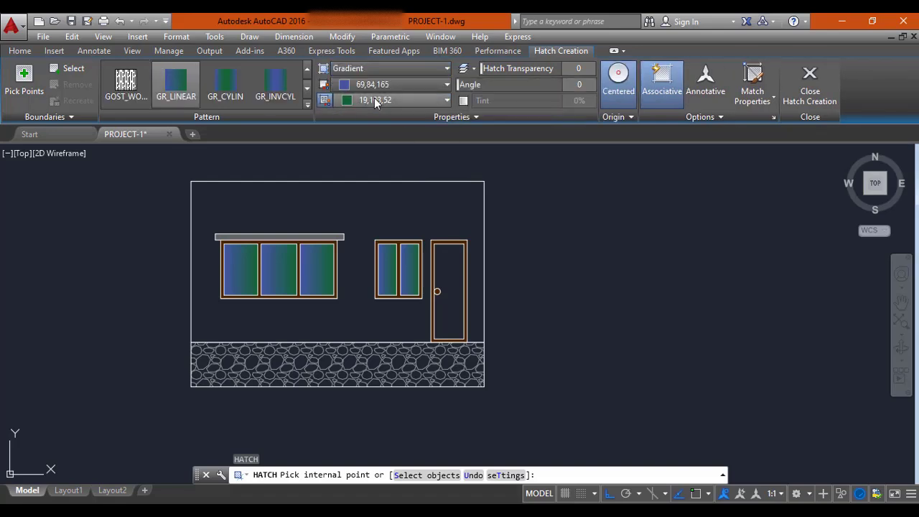
pyautogui.click(380, 84)
pyautogui.click(382, 102)
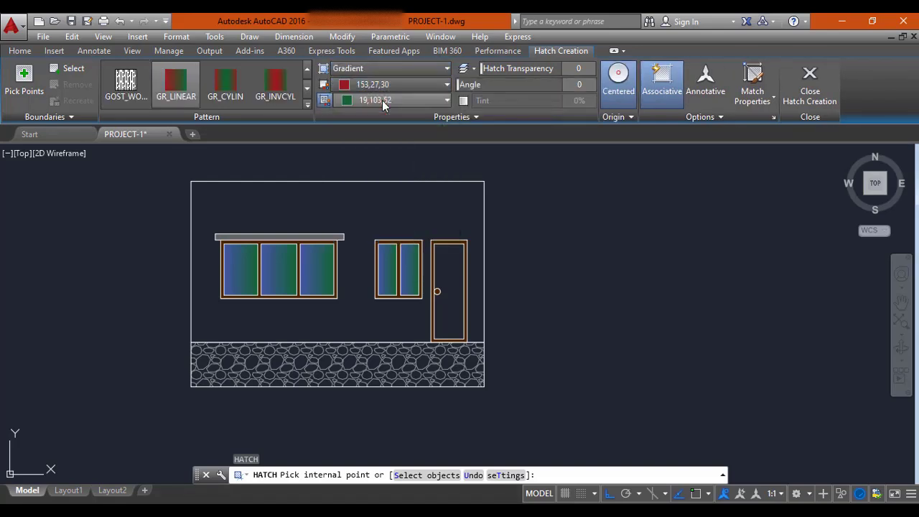
pyautogui.click(387, 100)
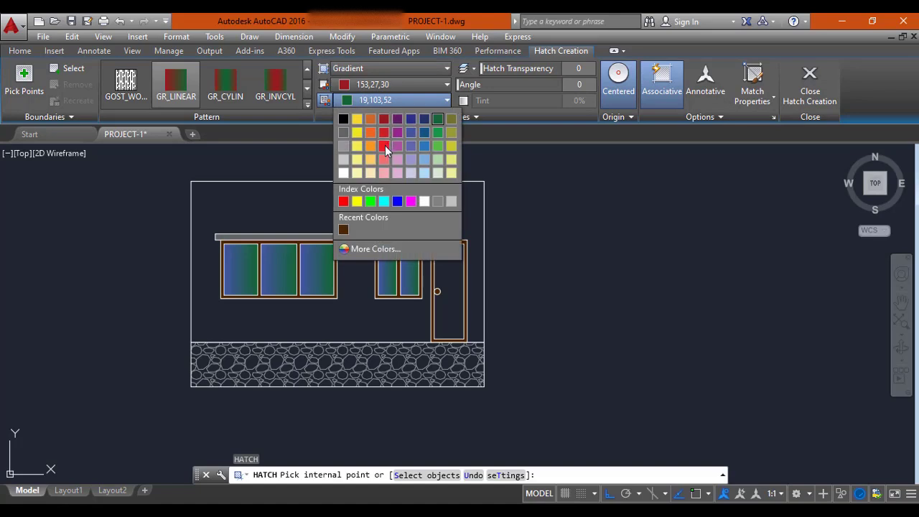
pyautogui.click(369, 147)
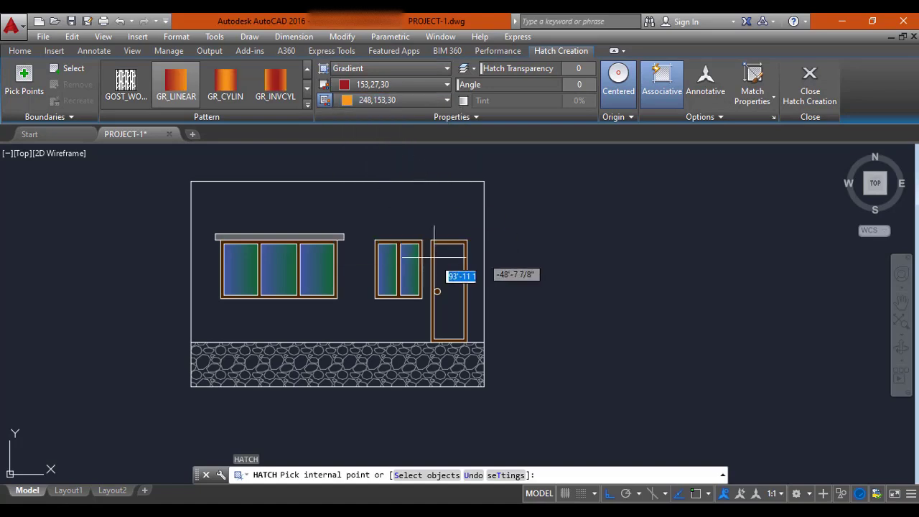
pyautogui.click(457, 270)
pyautogui.press('Escape')
pyautogui.press('Escape')
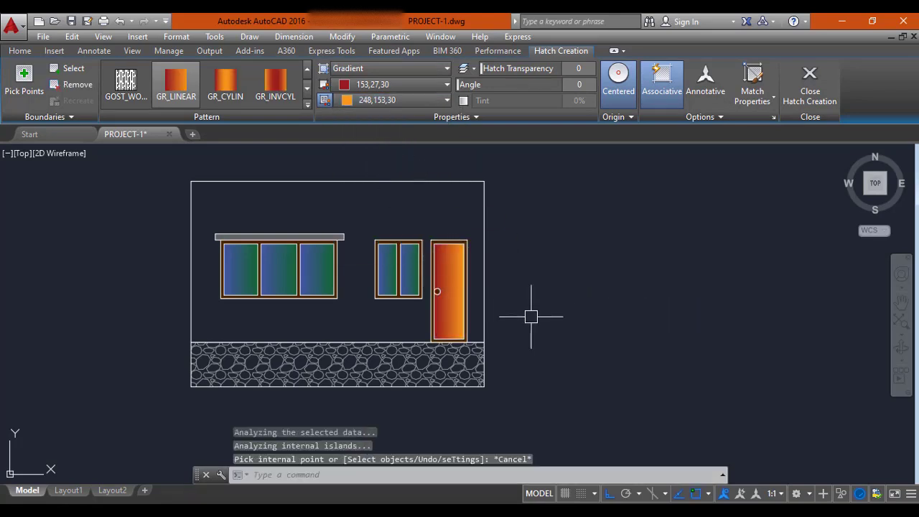
pyautogui.scroll(4, 419, 285)
pyautogui.scroll(-2, 455, 314)
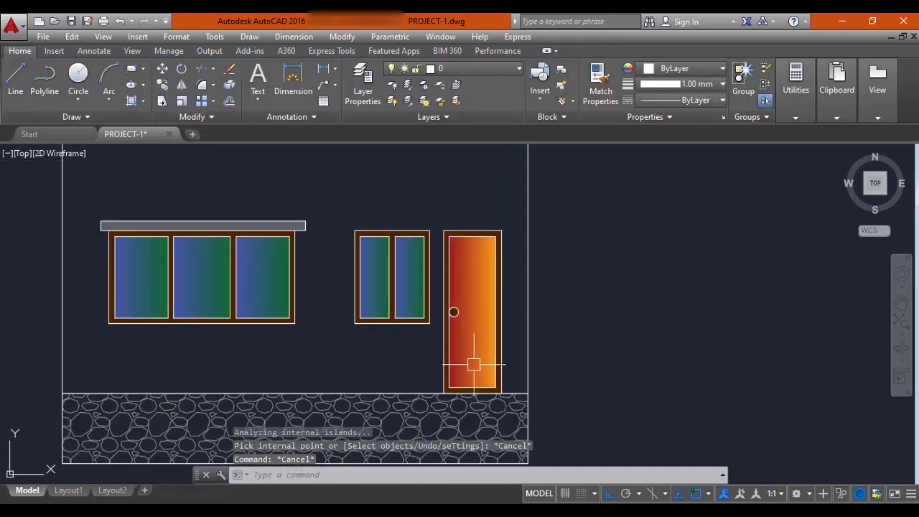
# Compare the hatched ground-floor elevation with the floor plans and examine the first-floor portion of the finished front elevation.
pyautogui.scroll(-5, 430, 326)
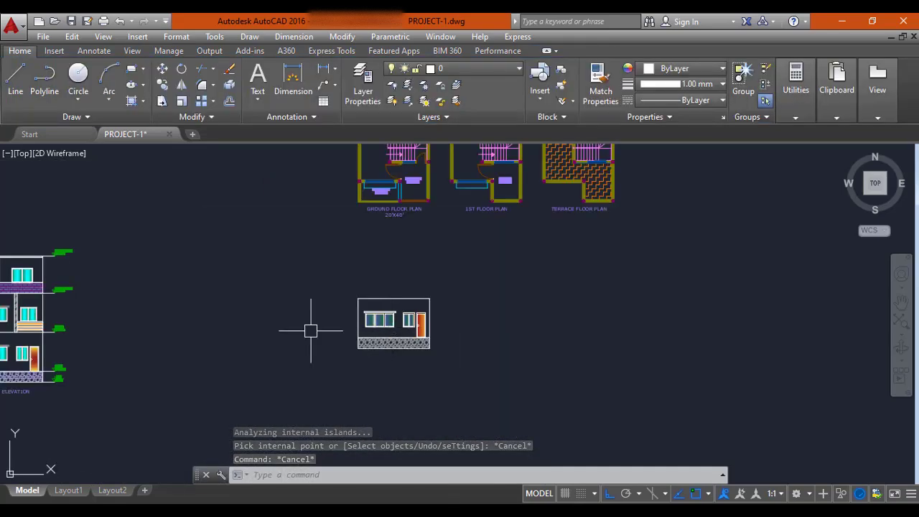
pyautogui.moveTo(288, 330); pyautogui.dragTo(451, 303, button='middle')
pyautogui.moveTo(550, 324); pyautogui.dragTo(401, 372, button='middle')
pyautogui.moveTo(458, 291); pyautogui.dragTo(453, 326, button='middle')
pyautogui.moveTo(441, 215)
pyautogui.mouseDown(button='middle')
pyautogui.moveTo(440, 251)
pyautogui.moveTo(467, 165)
pyautogui.mouseUp(button='middle')
pyautogui.scroll(2, 439, 249)
pyautogui.scroll(-2, 444, 342)
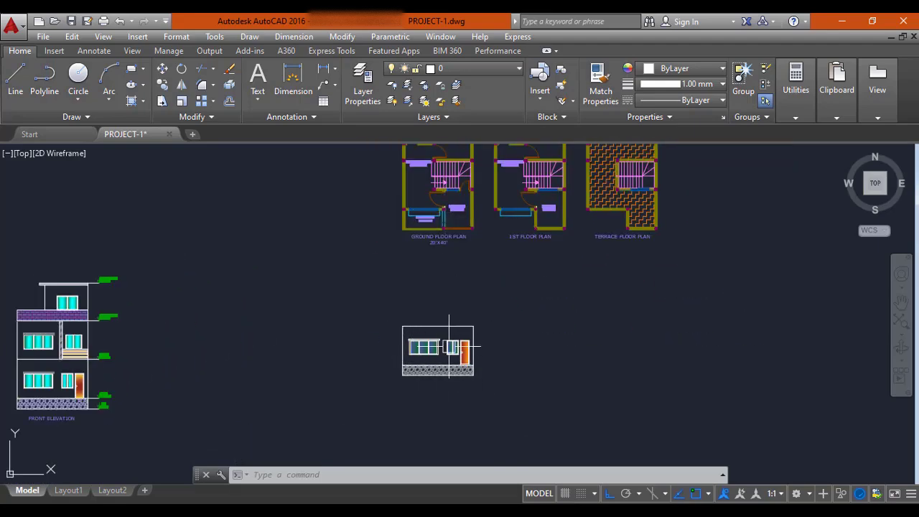
pyautogui.moveTo(520, 325); pyautogui.dragTo(441, 357, button='middle')
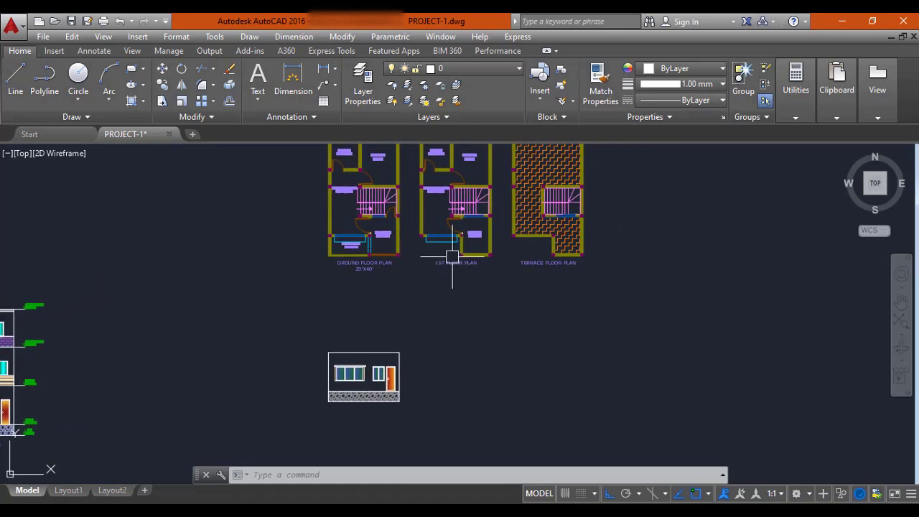
pyautogui.moveTo(462, 253); pyautogui.dragTo(471, 280, button='middle')
pyautogui.scroll(-2, 414, 313)
pyautogui.moveTo(181, 380)
pyautogui.mouseDown(button='middle')
pyautogui.moveTo(293, 314)
pyautogui.moveTo(404, 281)
pyautogui.mouseUp(button='middle')
pyautogui.scroll(4, 404, 281)
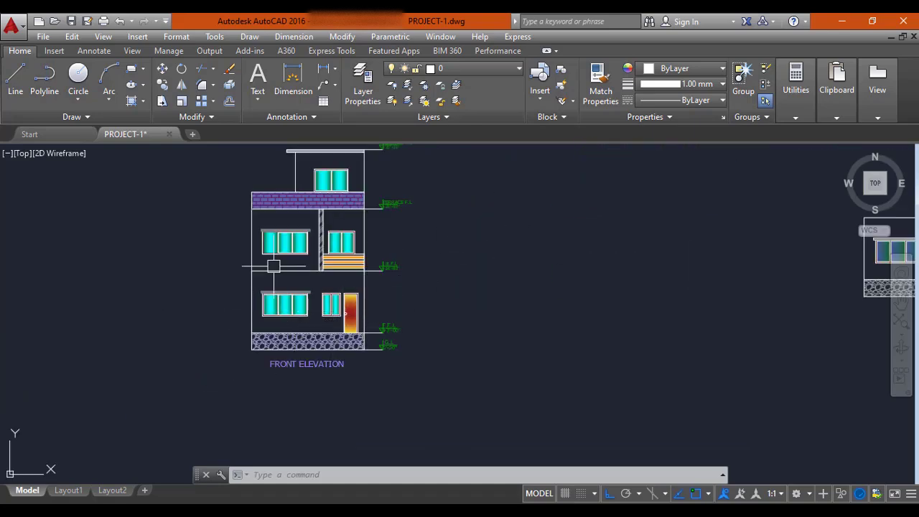
pyautogui.scroll(4, 270, 259)
pyautogui.moveTo(274, 248); pyautogui.dragTo(266, 315, button='middle')
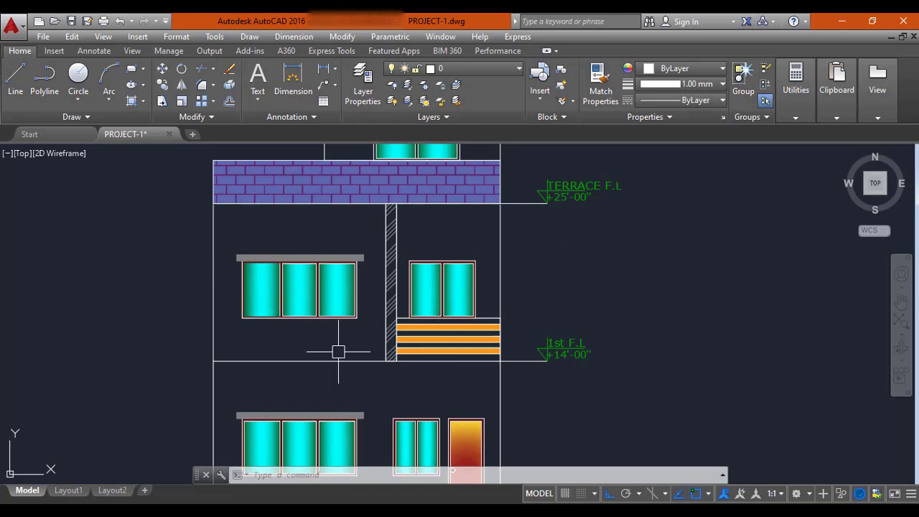
pyautogui.scroll(-5, 341, 266)
pyautogui.moveTo(603, 269); pyautogui.dragTo(328, 273, button='middle')
pyautogui.moveTo(501, 259); pyautogui.dragTo(479, 272, button='middle')
pyautogui.press('Escape')
pyautogui.press('Escape')
pyautogui.write('XL')
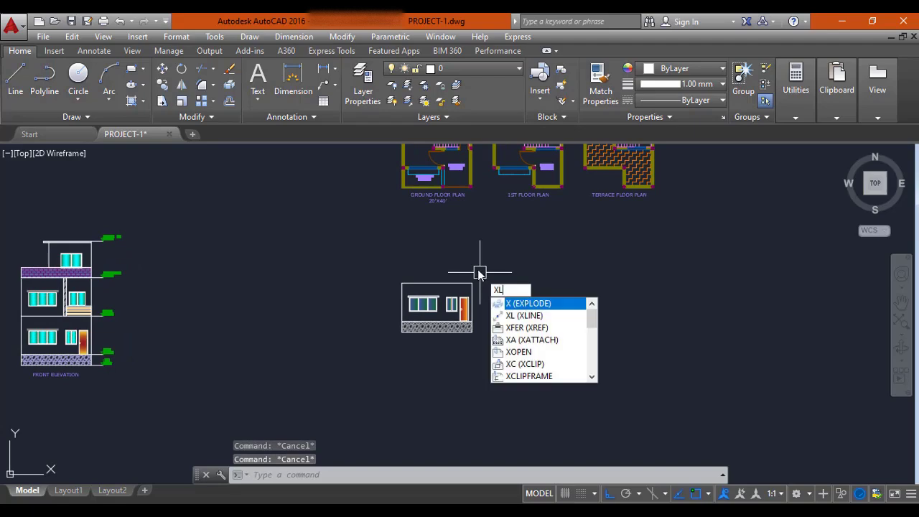
pyautogui.press('Return')
pyautogui.write('V')
pyautogui.press('Return')
pyautogui.moveTo(511, 245); pyautogui.dragTo(504, 330, button='middle')
pyautogui.moveTo(485, 276); pyautogui.dragTo(461, 321, button='middle')
pyautogui.scroll(9, 489, 335)
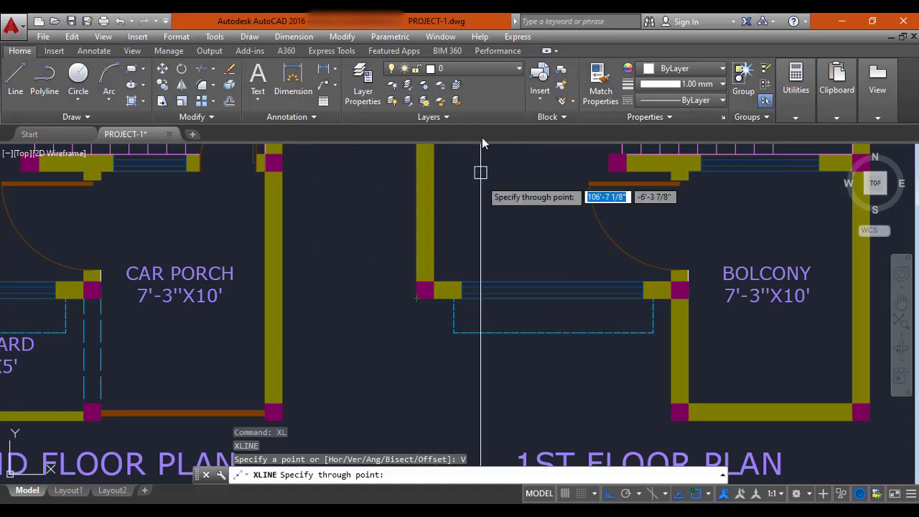
pyautogui.press('Escape')
# Make the xl line layer current.
pyautogui.click(481, 68)
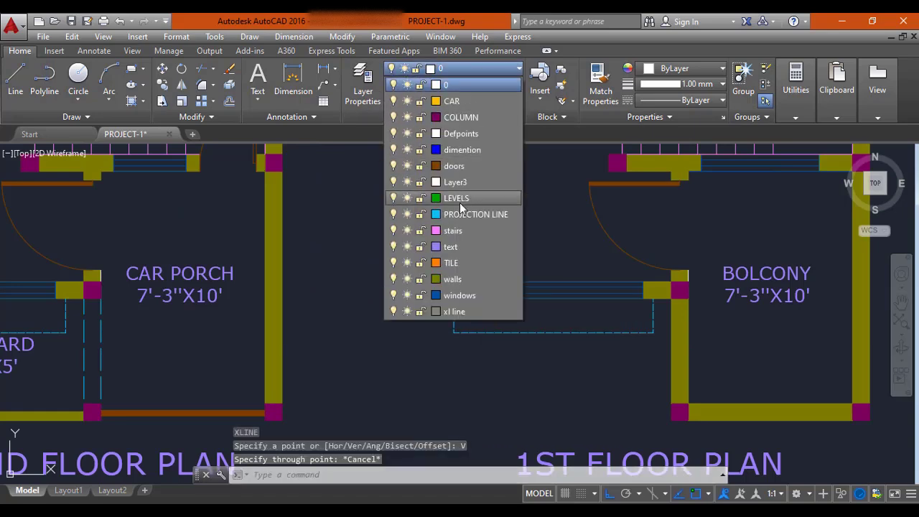
pyautogui.click(455, 312)
pyautogui.press('Escape')
pyautogui.press('Escape')
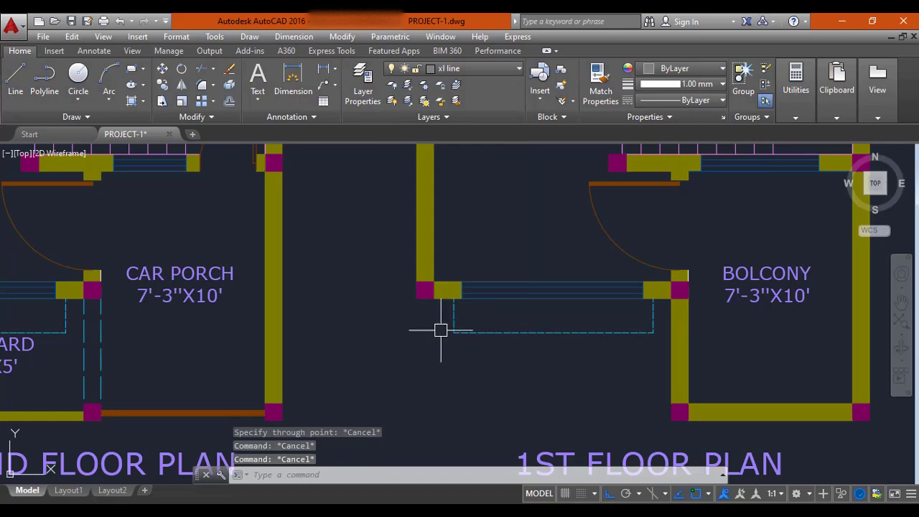
# Draw vertical construction lines through the outer left and outer right front corners of the 1st floor plan.
pyautogui.write('XL')
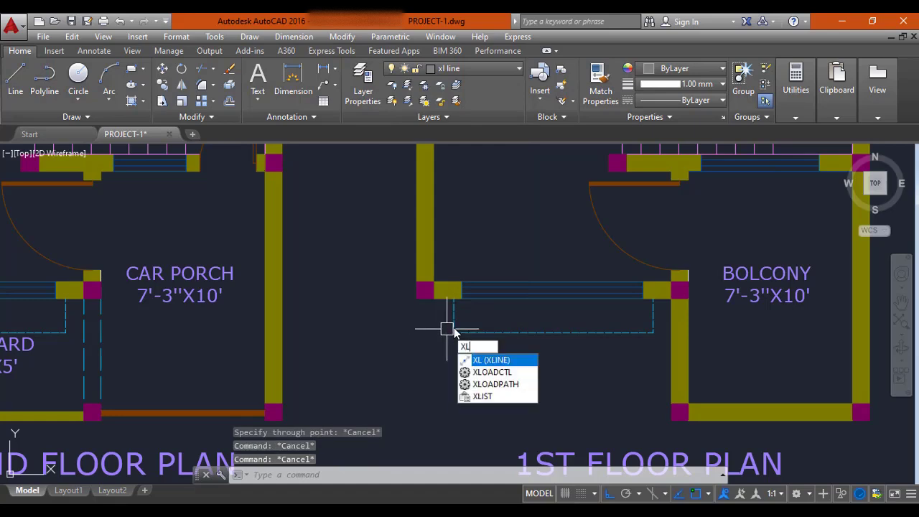
pyautogui.press('Return')
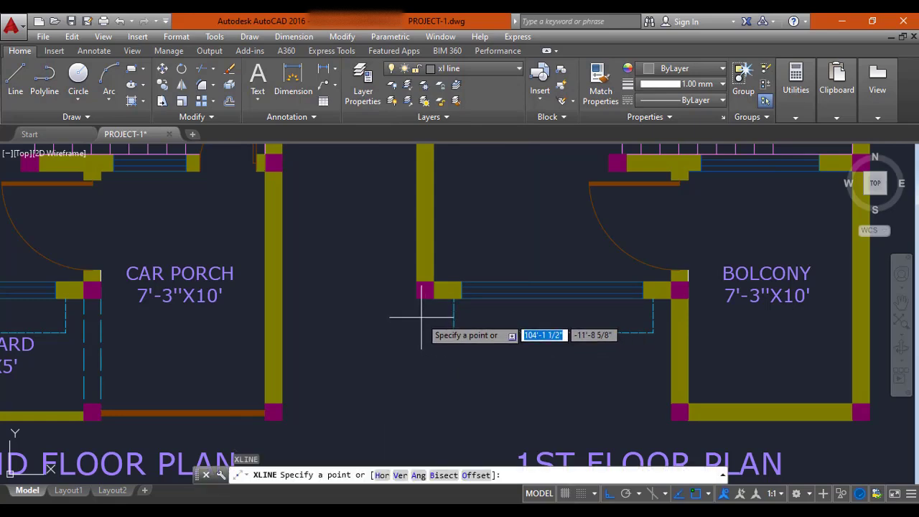
pyautogui.press('Return')
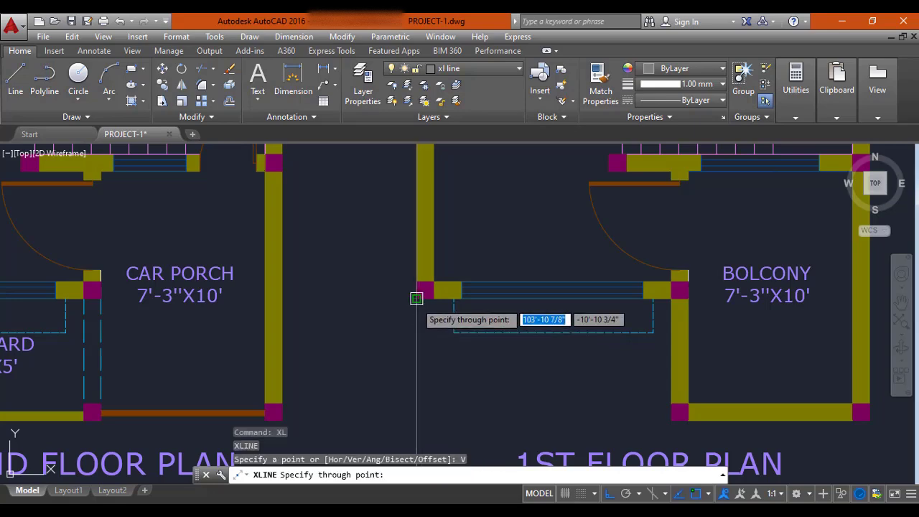
pyautogui.scroll(-4, 419, 291)
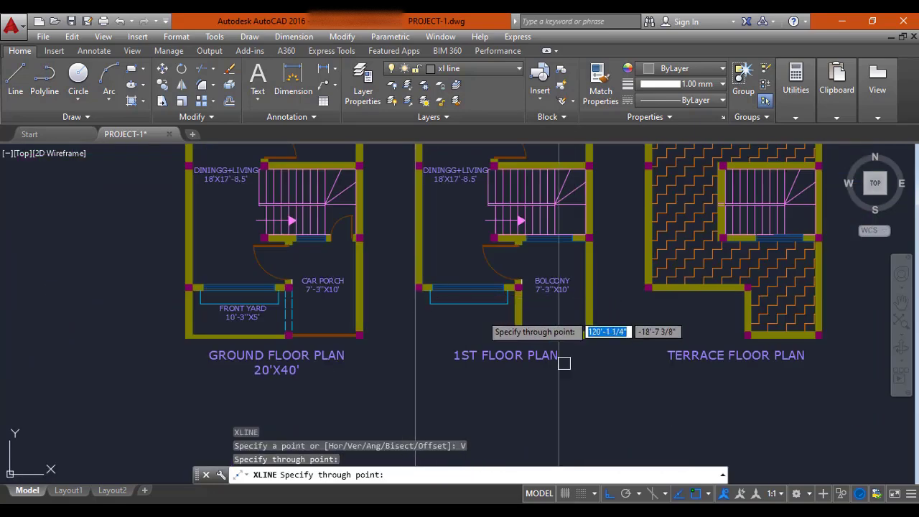
pyautogui.moveTo(608, 357); pyautogui.dragTo(541, 346, button='middle')
pyautogui.scroll(2, 541, 347)
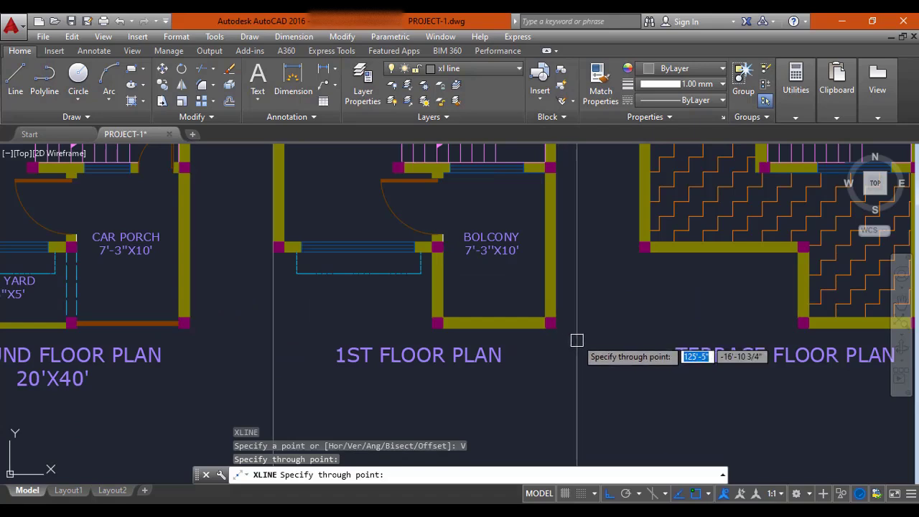
pyautogui.click(555, 328)
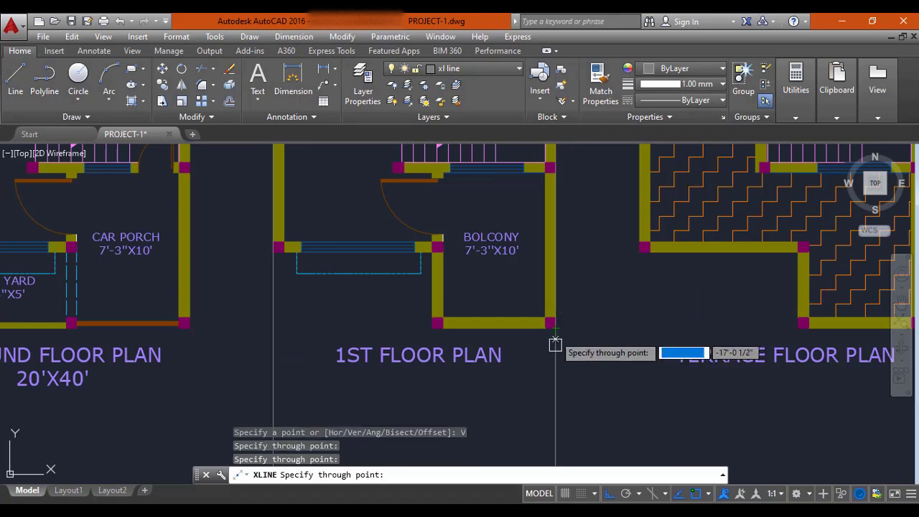
pyautogui.press('Escape')
# Move the whole ground-floor elevation horizontally by its top right corner onto the right construction line beneath the 1st floor plan.
pyautogui.scroll(-2, 488, 278)
pyautogui.moveTo(482, 302); pyautogui.dragTo(464, 218, button='middle')
pyautogui.scroll(-4, 465, 218)
pyautogui.scroll(2, 381, 314)
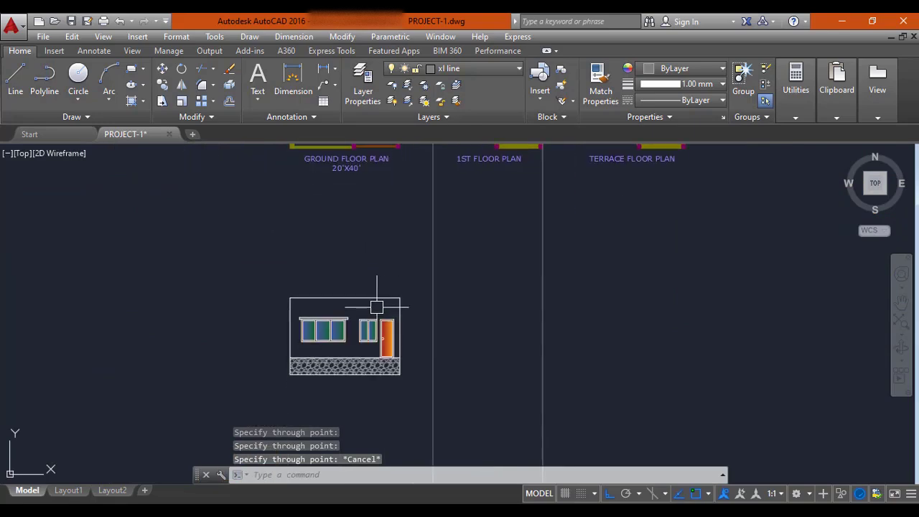
pyautogui.click(407, 273)
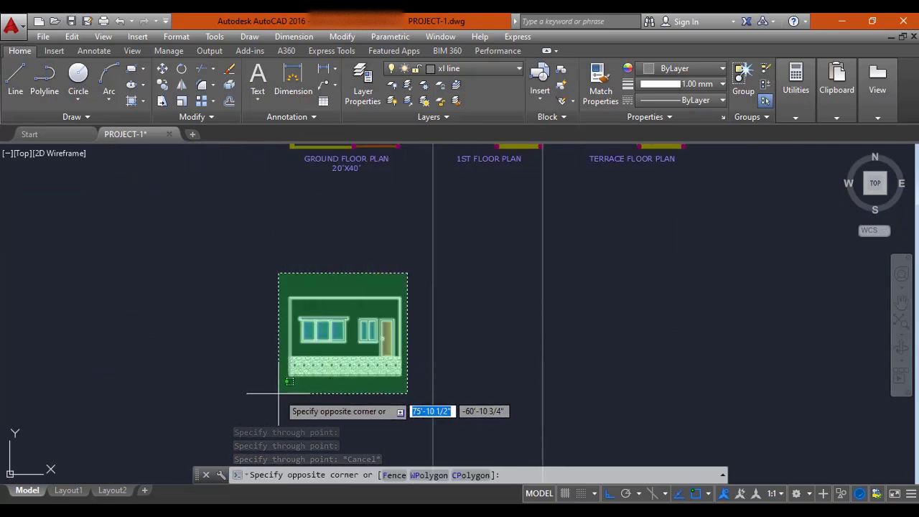
pyautogui.click(279, 394)
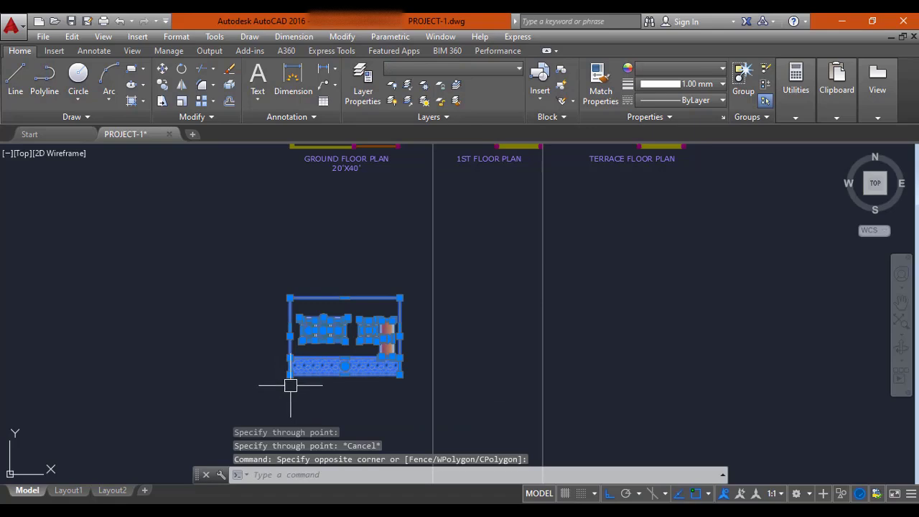
pyautogui.press('Return')
pyautogui.scroll(3, 400, 302)
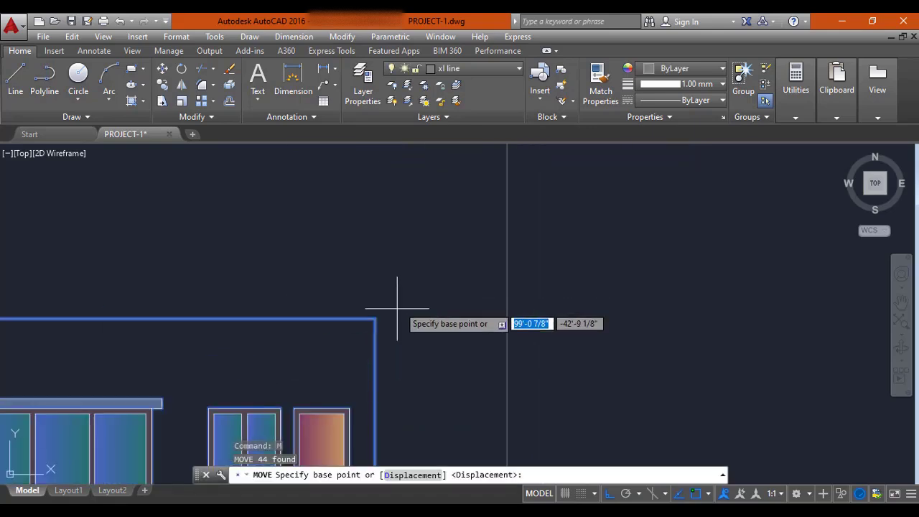
pyautogui.click(379, 319)
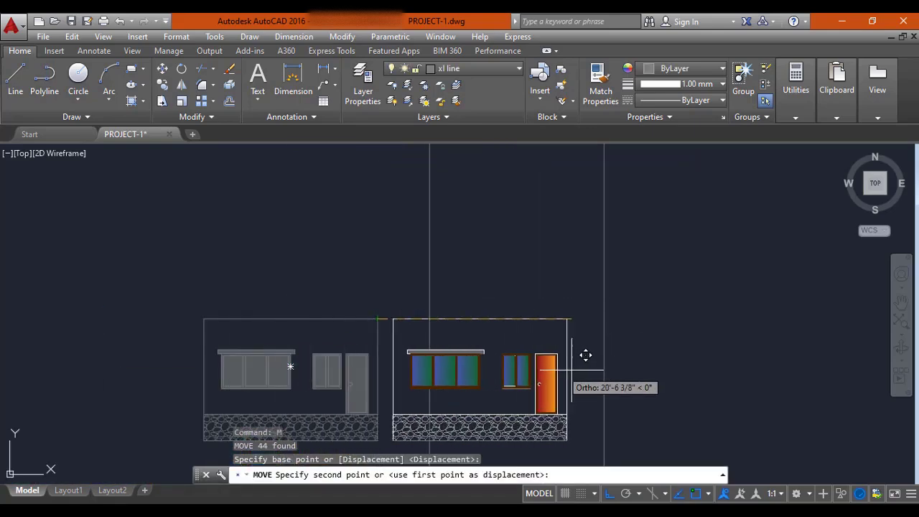
pyautogui.click(604, 318)
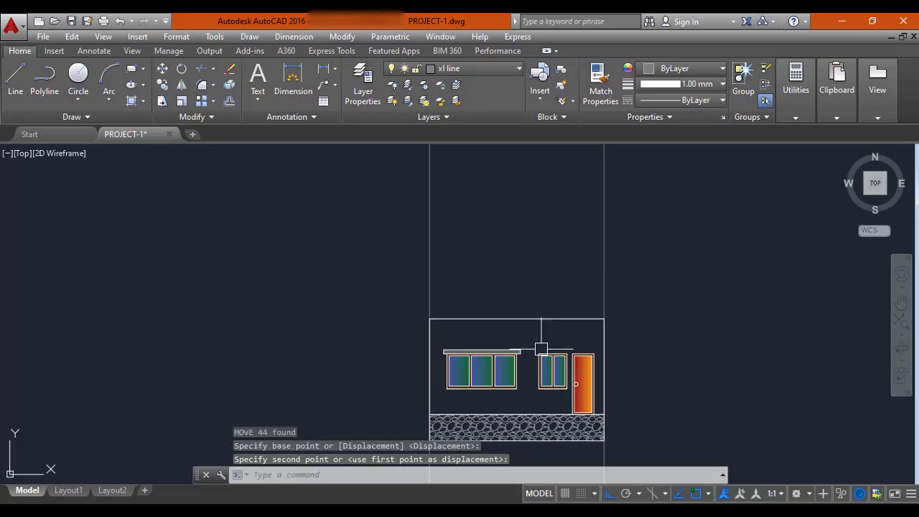
pyautogui.scroll(-4, 546, 328)
pyautogui.press('Escape')
pyautogui.moveTo(438, 284)
pyautogui.mouseDown(button='middle')
pyautogui.moveTo(439, 304)
pyautogui.moveTo(386, 308)
pyautogui.mouseUp(button='middle')
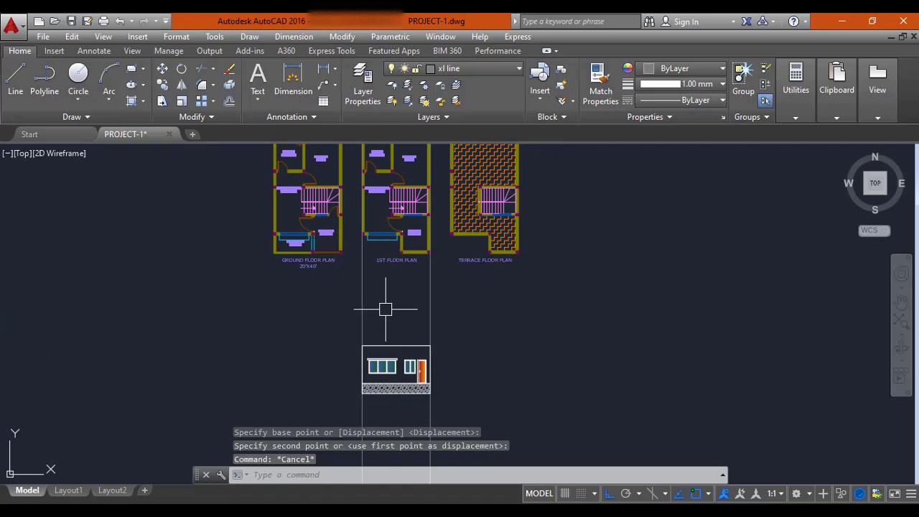
pyautogui.click(477, 309)
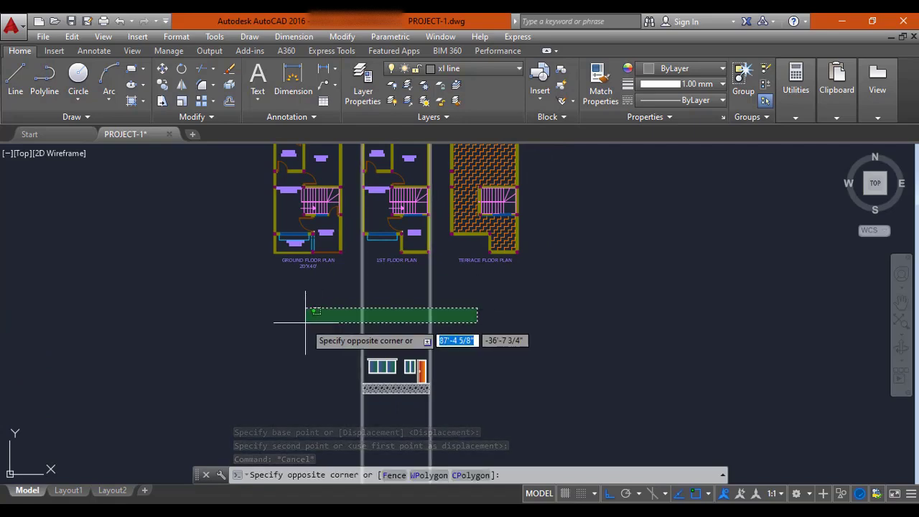
pyautogui.click(306, 323)
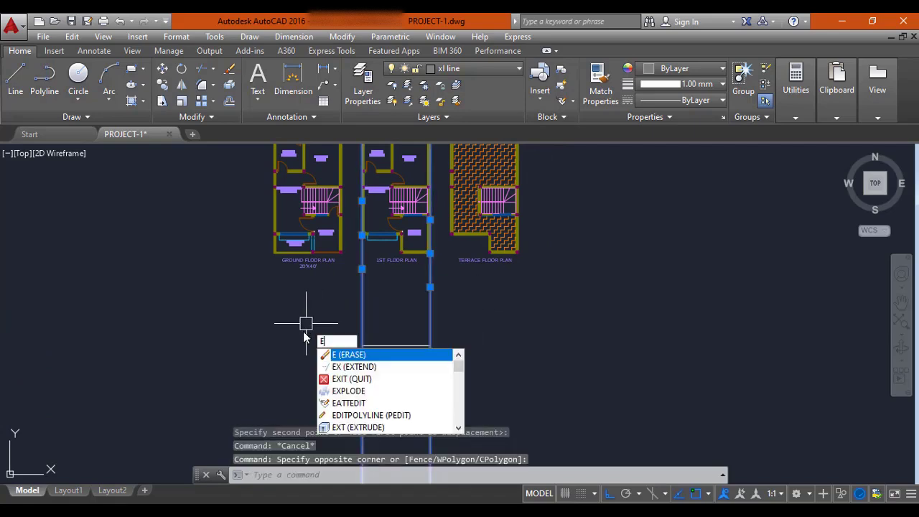
pyautogui.press('Escape')
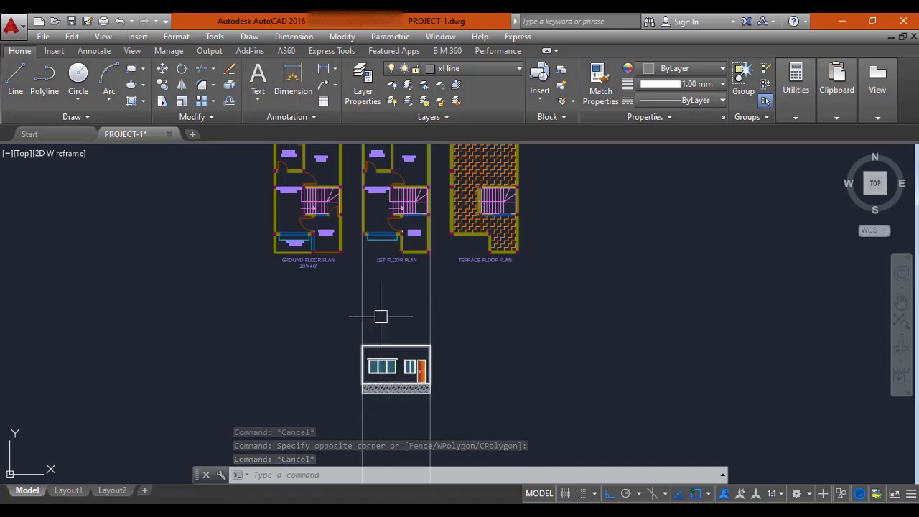
# Erase the two vertical construction lines between the 1st floor plan and the elevation.
pyautogui.moveTo(398, 318)
pyautogui.mouseDown(button='middle')
pyautogui.moveTo(392, 328)
pyautogui.moveTo(359, 324)
pyautogui.moveTo(343, 342)
pyautogui.moveTo(332, 309)
pyautogui.mouseUp(button='middle')
pyautogui.click(462, 317)
pyautogui.click(271, 321)
pyautogui.write('e')
pyautogui.press('Return')
pyautogui.press('Escape')
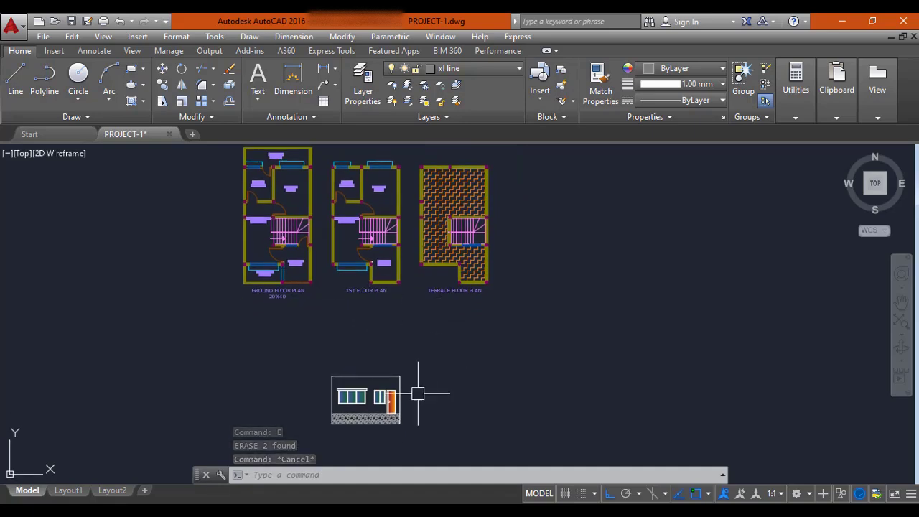
# Examine the finished FRONT ELEVATION reference, checking its floor level marks and first-floor wall, window and balcony layout.
pyautogui.scroll(2, 344, 402)
pyautogui.scroll(3, 385, 326)
pyautogui.moveTo(433, 310); pyautogui.dragTo(408, 326, button='middle')
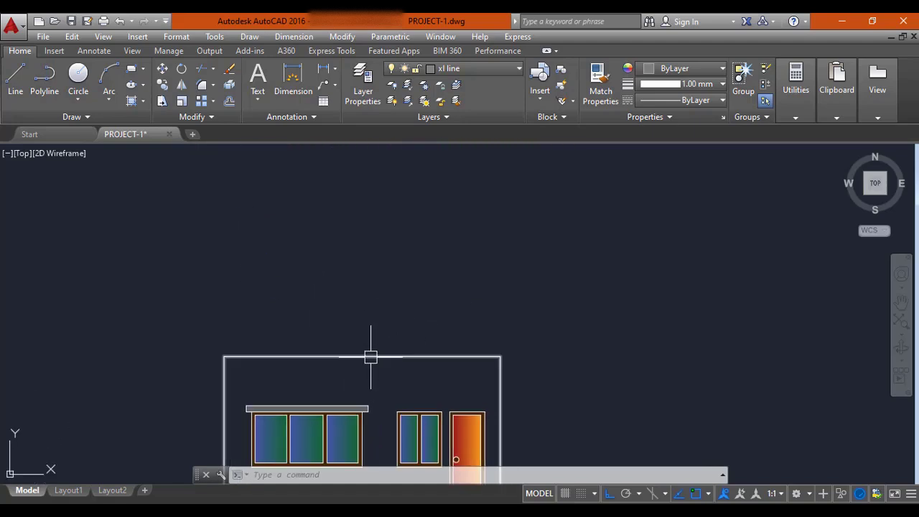
pyautogui.scroll(-4, 369, 351)
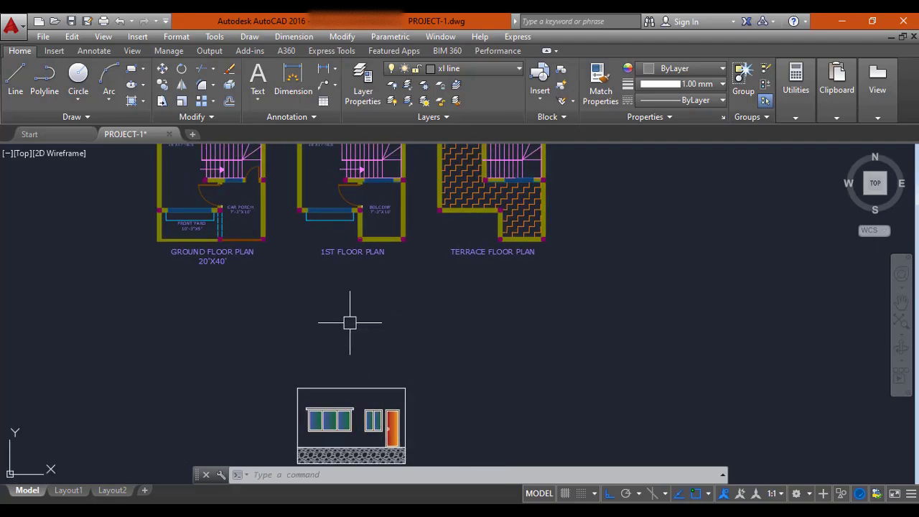
pyautogui.scroll(-4, 350, 323)
pyautogui.moveTo(201, 339); pyautogui.dragTo(320, 342, button='middle')
pyautogui.scroll(6, 187, 359)
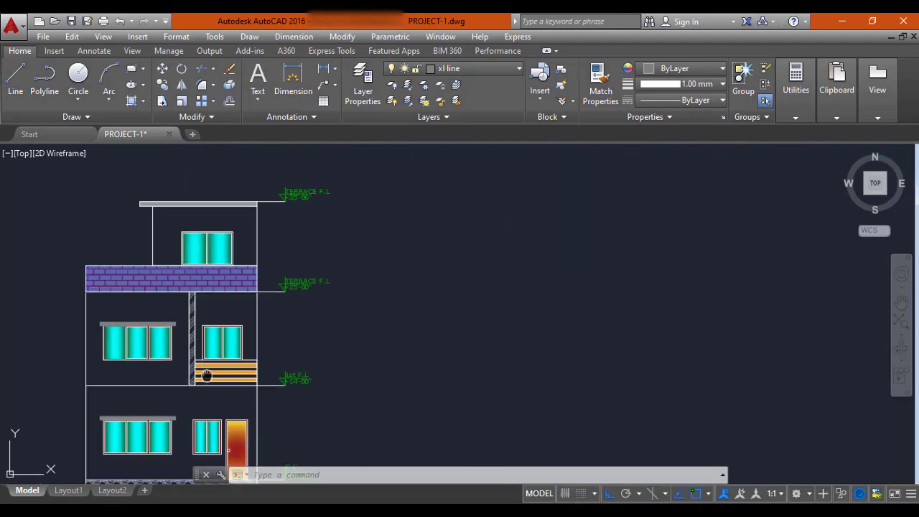
pyautogui.moveTo(202, 375); pyautogui.dragTo(278, 336, button='middle')
pyautogui.scroll(5, 216, 345)
pyautogui.scroll(-2, 431, 332)
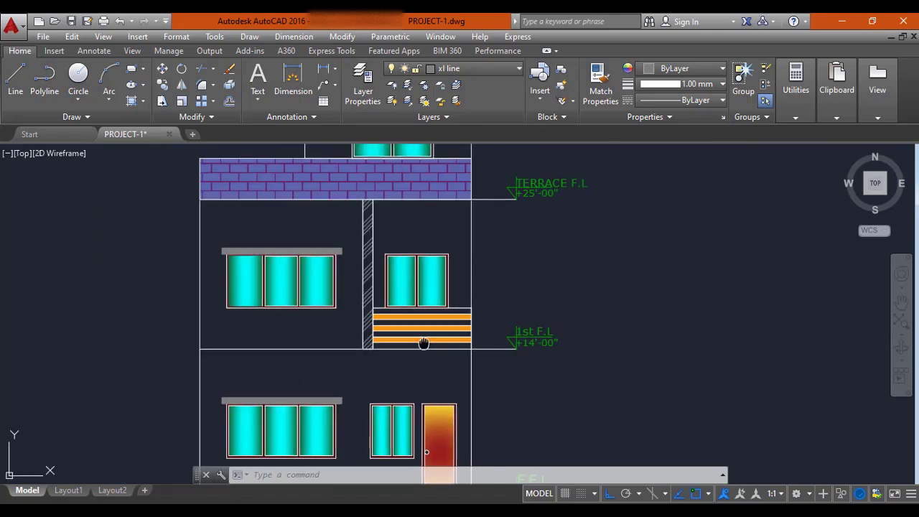
pyautogui.moveTo(431, 333); pyautogui.dragTo(388, 372, button='middle')
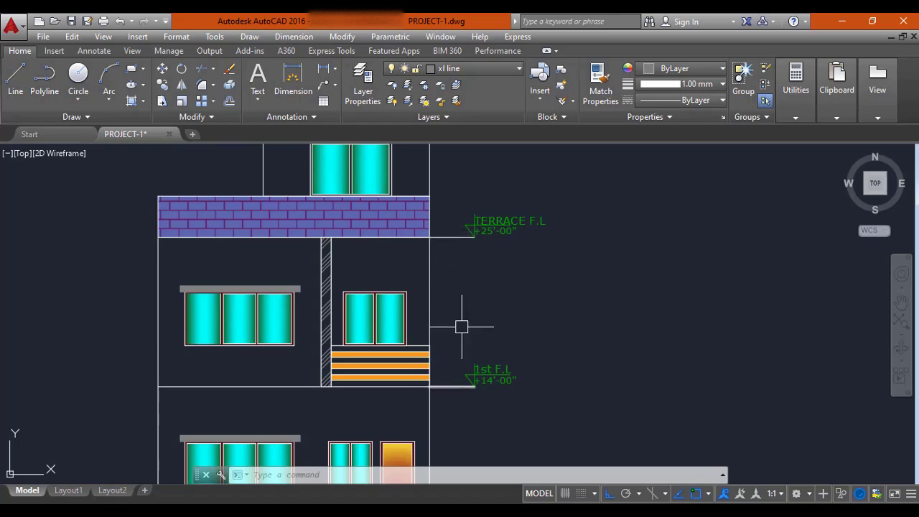
pyautogui.scroll(-5, 462, 316)
pyautogui.moveTo(466, 318); pyautogui.dragTo(212, 343, button='middle')
pyautogui.scroll(-3, 211, 342)
pyautogui.moveTo(455, 314)
pyautogui.mouseDown(button='middle')
pyautogui.moveTo(433, 276)
pyautogui.moveTo(343, 357)
pyautogui.mouseUp(button='middle')
pyautogui.scroll(2, 416, 279)
pyautogui.scroll(-2, 348, 345)
pyautogui.moveTo(109, 402); pyautogui.dragTo(382, 364, button='middle')
pyautogui.scroll(4, 206, 348)
pyautogui.scroll(4, 183, 336)
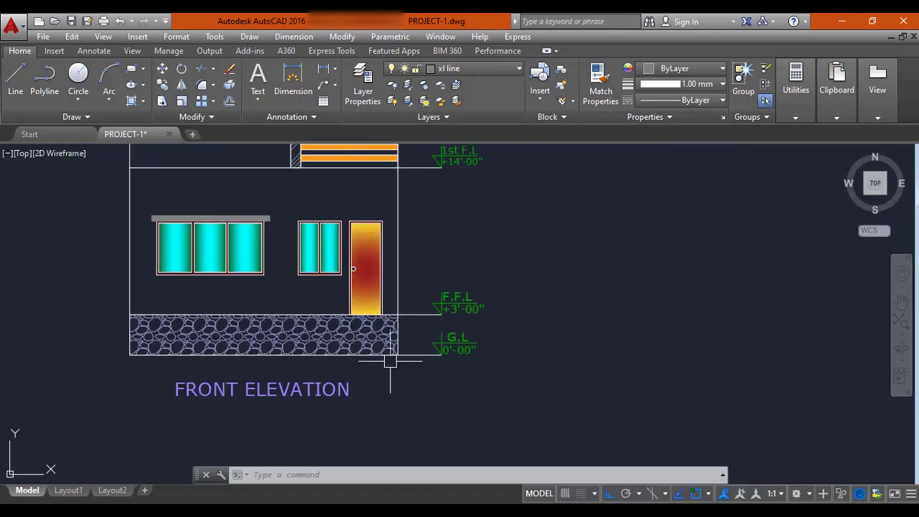
pyautogui.scroll(-5, 211, 351)
pyautogui.moveTo(680, 332); pyautogui.dragTo(478, 328, button='middle')
pyautogui.scroll(4, 479, 328)
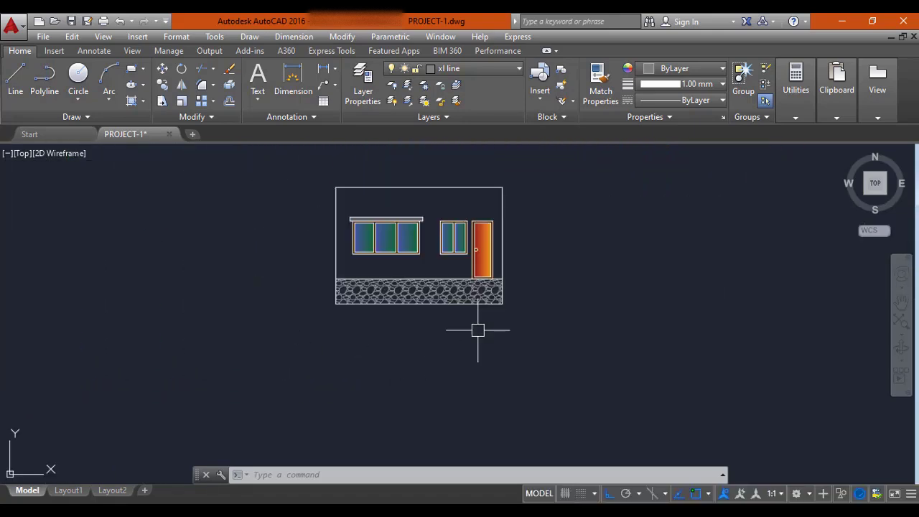
pyautogui.moveTo(456, 291); pyautogui.dragTo(441, 334, button='middle')
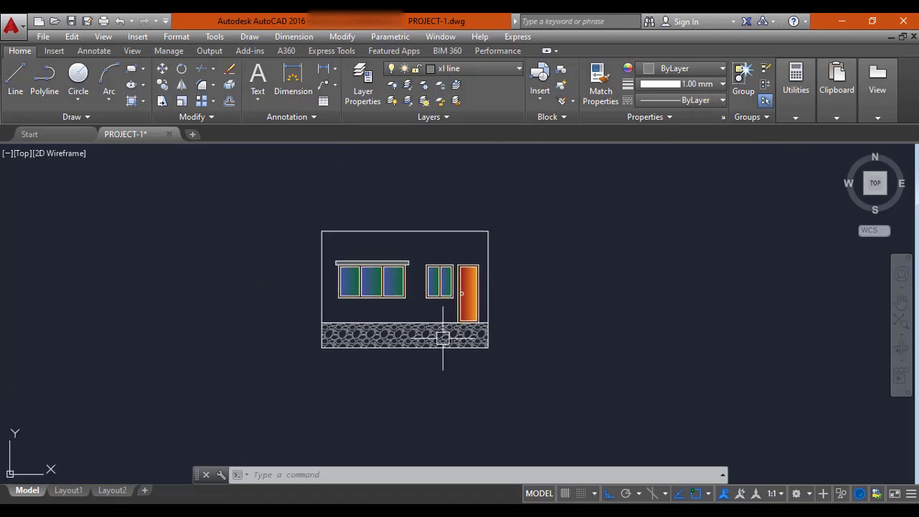
pyautogui.scroll(2, 421, 338)
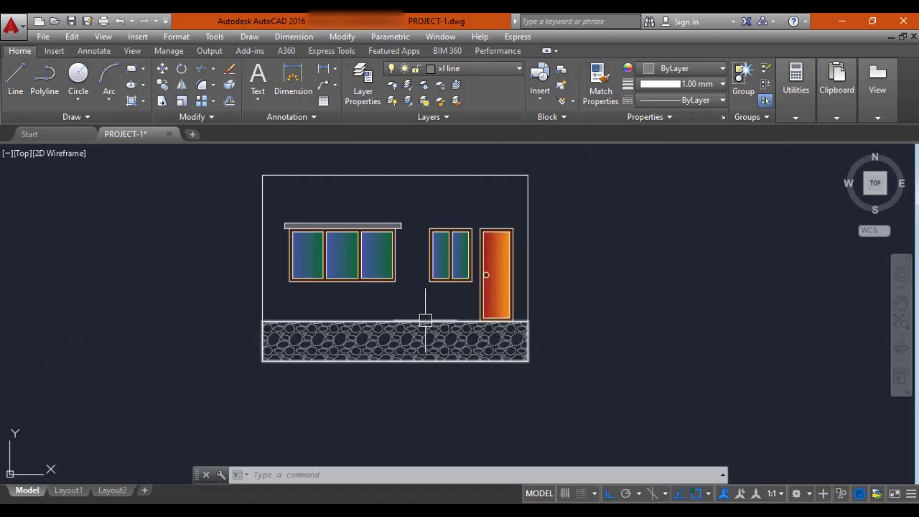
pyautogui.moveTo(428, 208); pyautogui.dragTo(426, 288, button='middle')
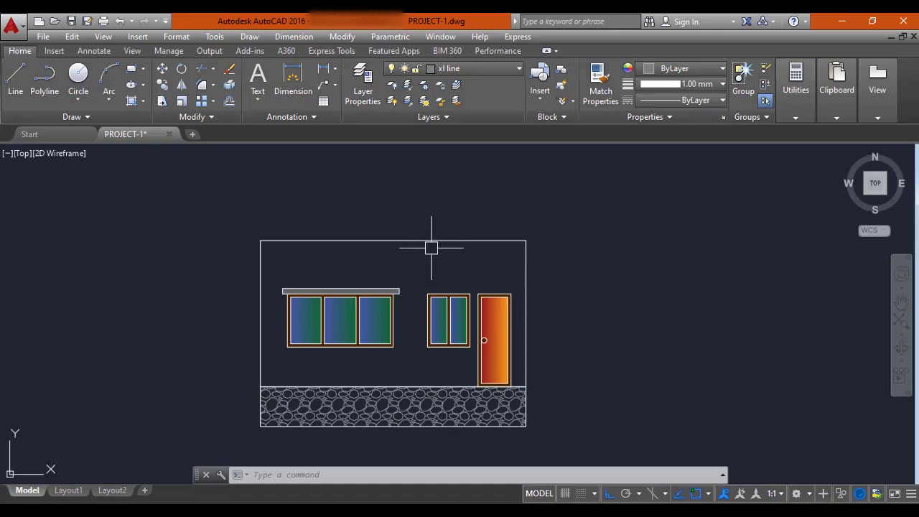
pyautogui.moveTo(423, 250); pyautogui.dragTo(413, 288, button='middle')
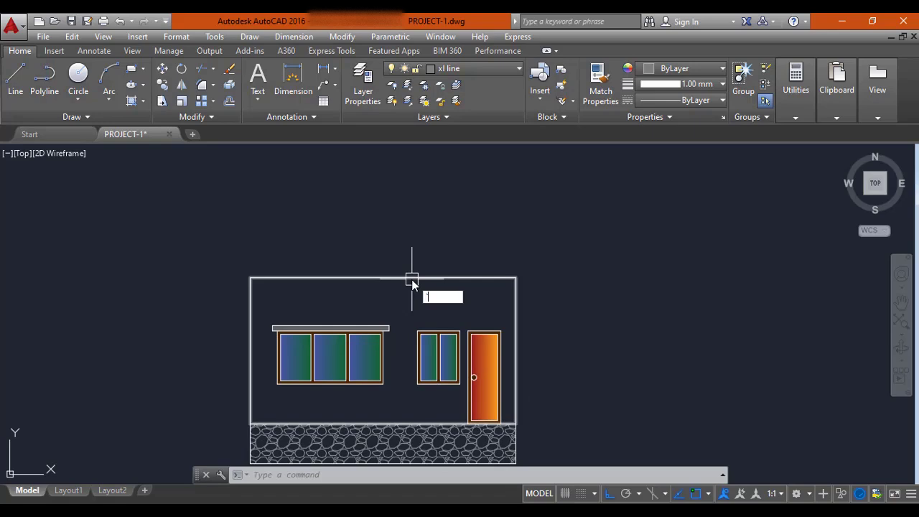
pyautogui.press('Escape')
pyautogui.press('Escape')
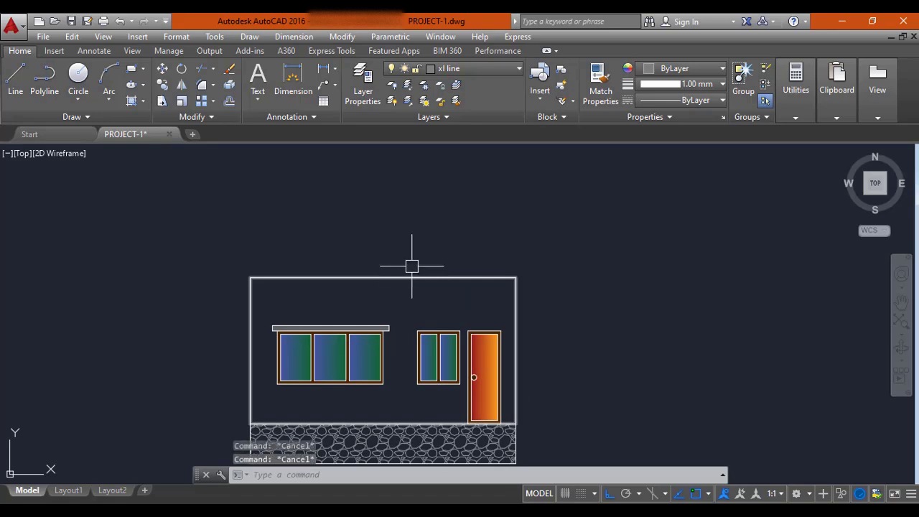
pyautogui.scroll(-3, 411, 235)
pyautogui.scroll(2, 397, 298)
pyautogui.click(396, 306)
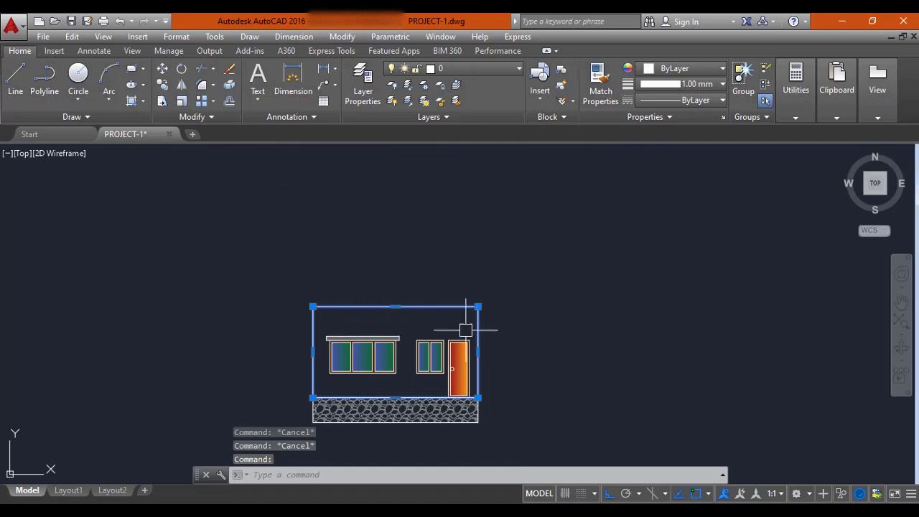
pyautogui.press('Escape')
pyautogui.write('L')
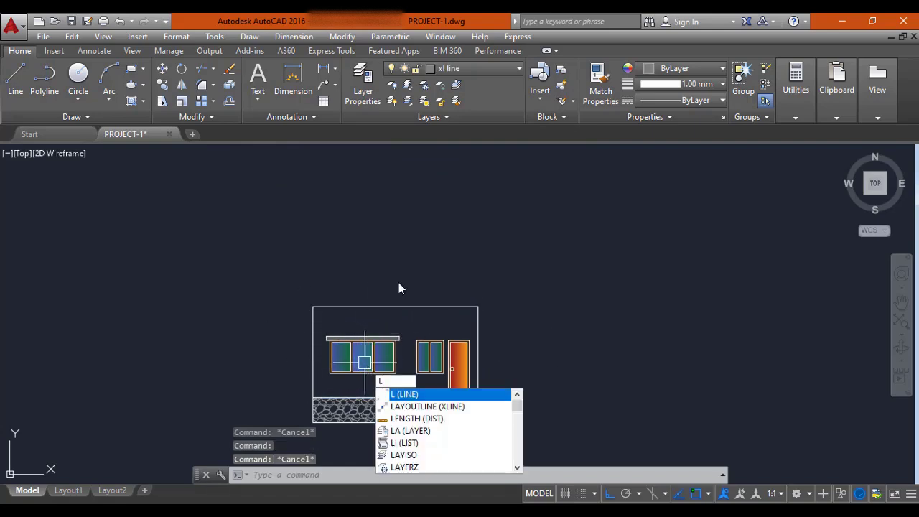
pyautogui.press('Escape')
# Make layer 0 current and draw a line along the ground-floor wall's top edge from corner to corner.
pyautogui.click(474, 71)
pyautogui.click(460, 86)
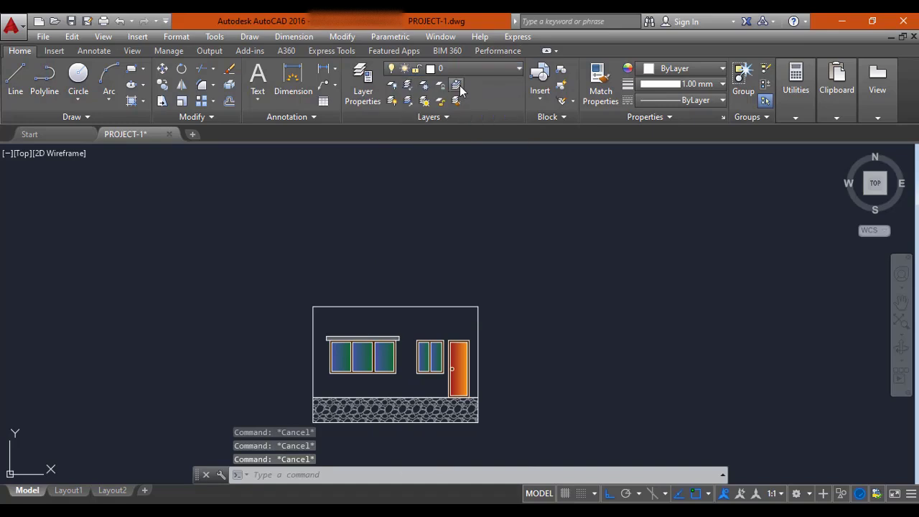
pyautogui.write('l')
pyautogui.press('Return')
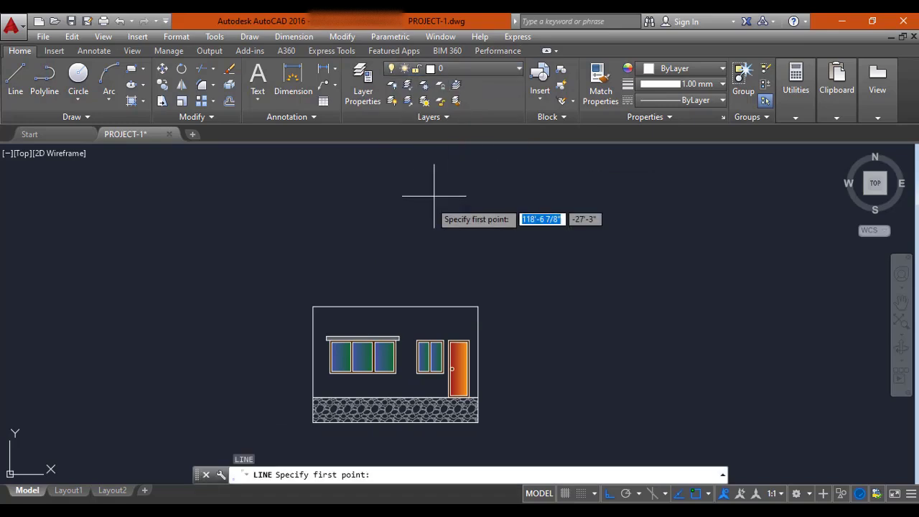
pyautogui.click(313, 307)
pyautogui.click(477, 307)
pyautogui.press('Escape')
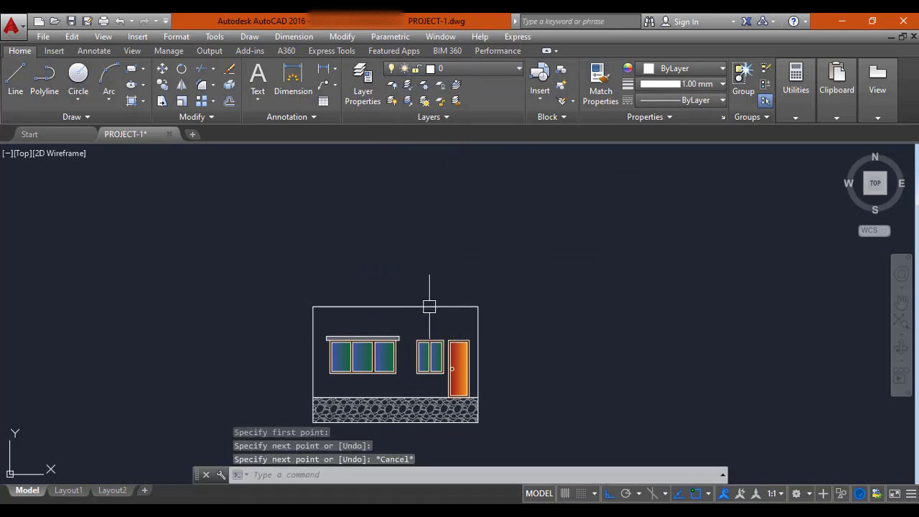
pyautogui.click(430, 306)
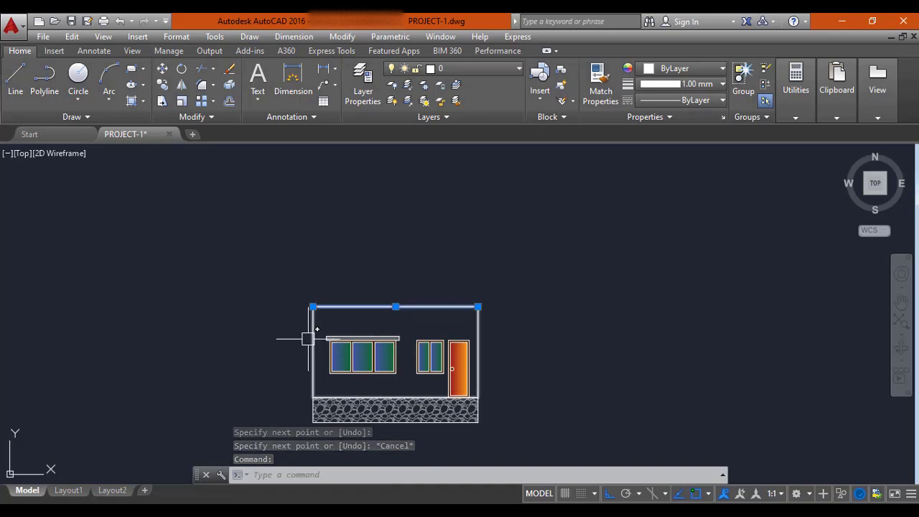
pyautogui.press('Escape')
pyautogui.press('Escape')
pyautogui.press('Escape')
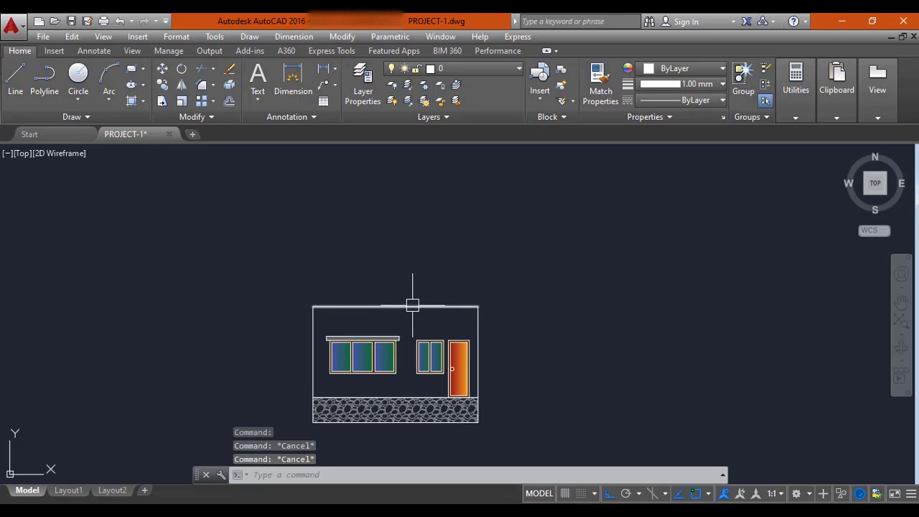
# Offset the line on the ground-floor wall's top edge upward by 11'.
pyautogui.press('Return')
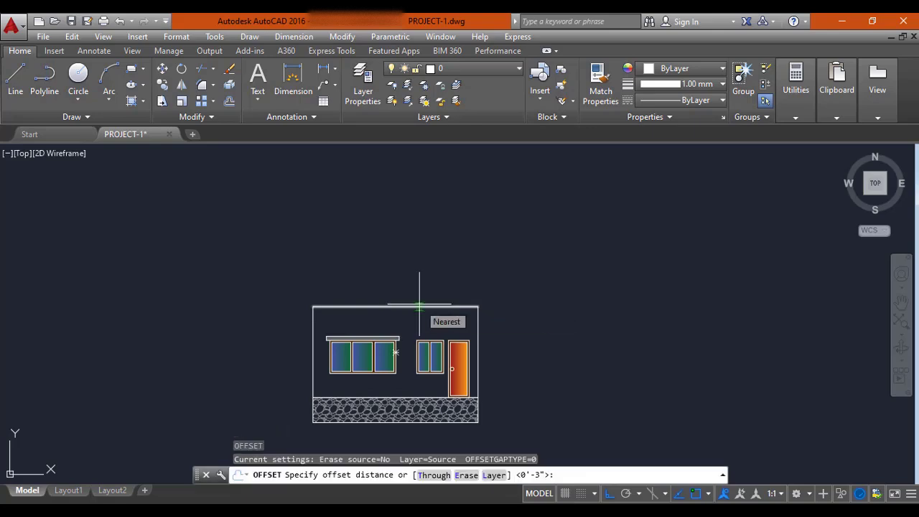
pyautogui.write('11')
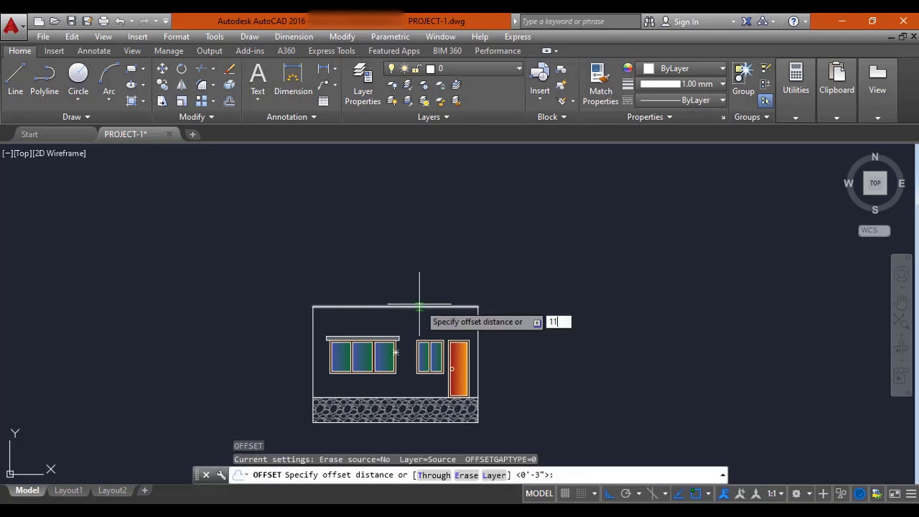
pyautogui.write("'")
pyautogui.press('Return')
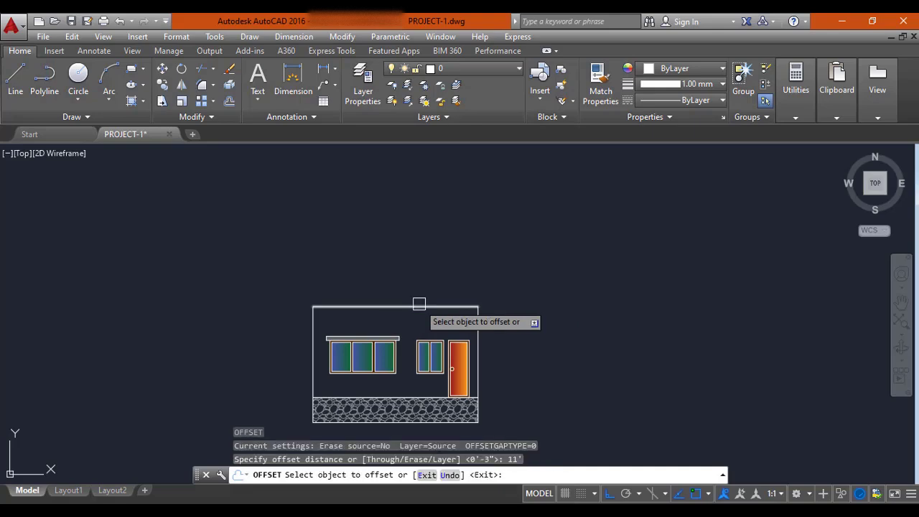
pyautogui.click(421, 309)
pyautogui.click(431, 236)
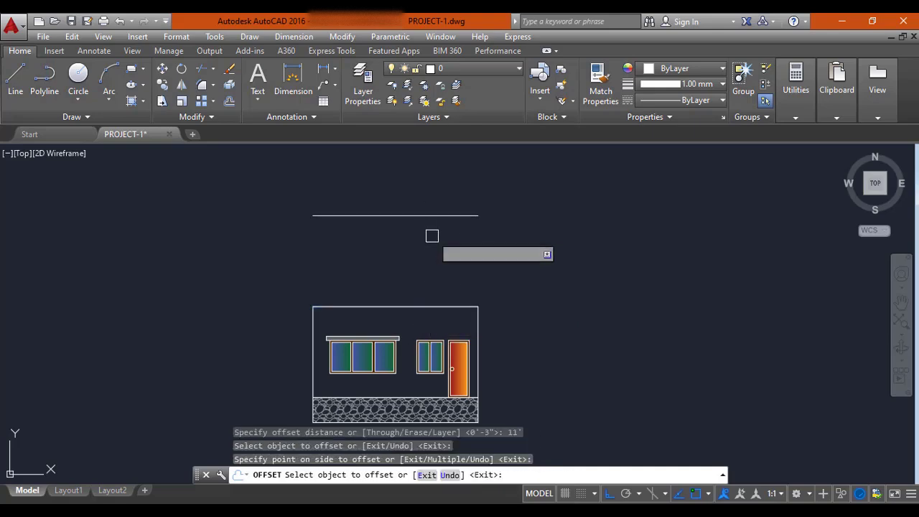
pyautogui.moveTo(431, 247); pyautogui.dragTo(423, 267, button='middle')
pyautogui.press('Escape')
pyautogui.press('Escape')
pyautogui.press('Escape')
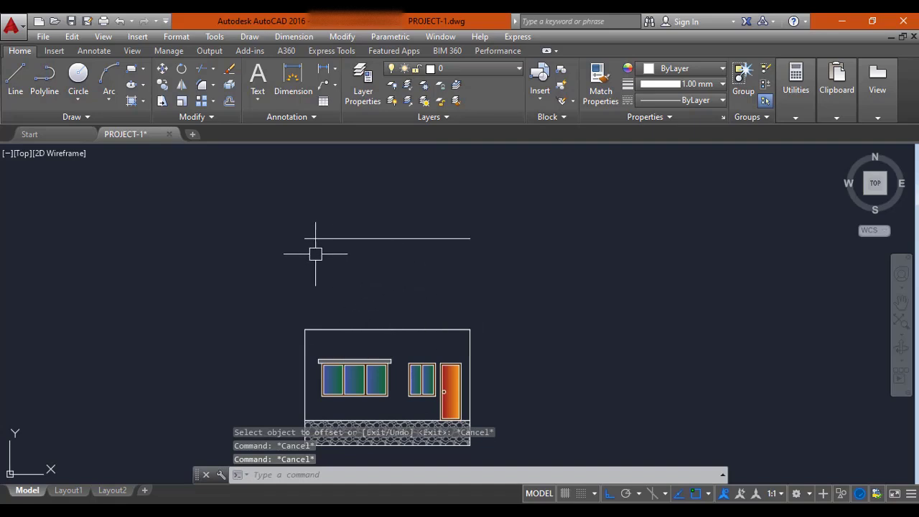
# Draw the first-floor wall rectangle from the offset line's left end to the ground-floor wall's top right corner.
pyautogui.write('REC')
pyautogui.press('Return')
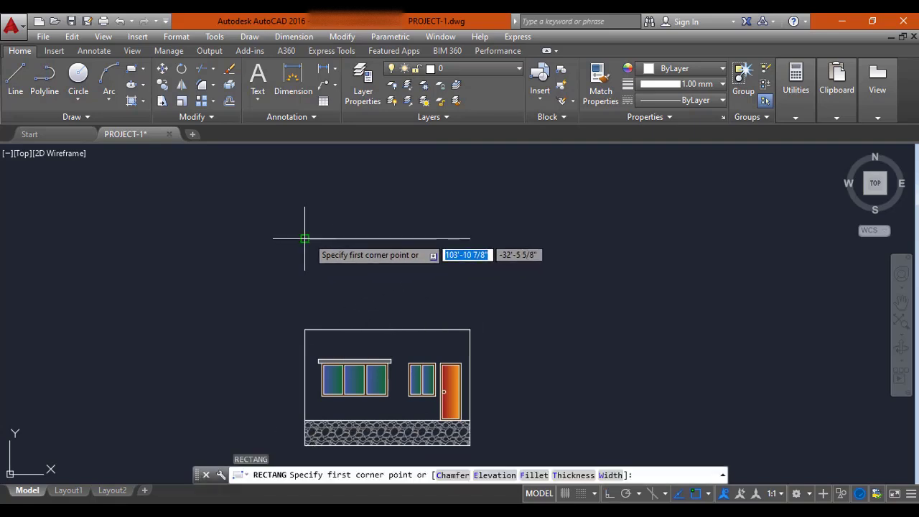
pyautogui.click(305, 238)
pyautogui.press('Escape')
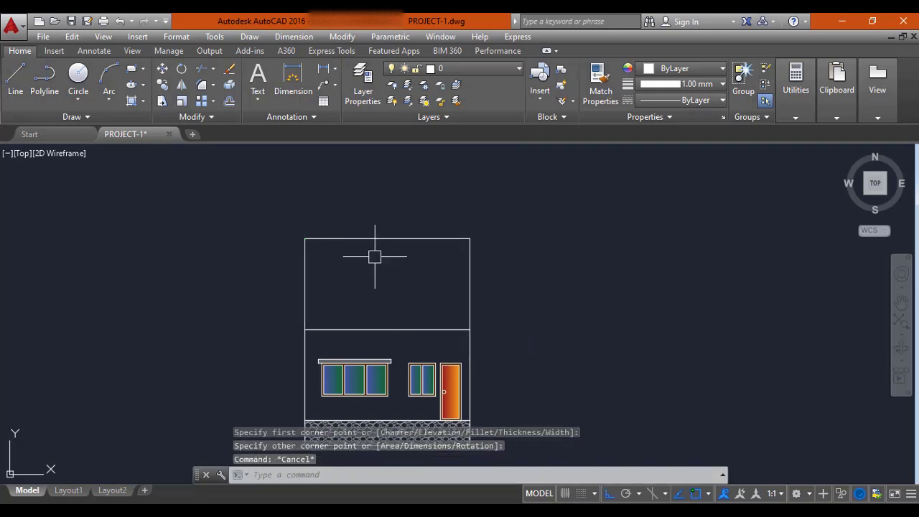
pyautogui.moveTo(401, 244); pyautogui.dragTo(407, 245, button='middle')
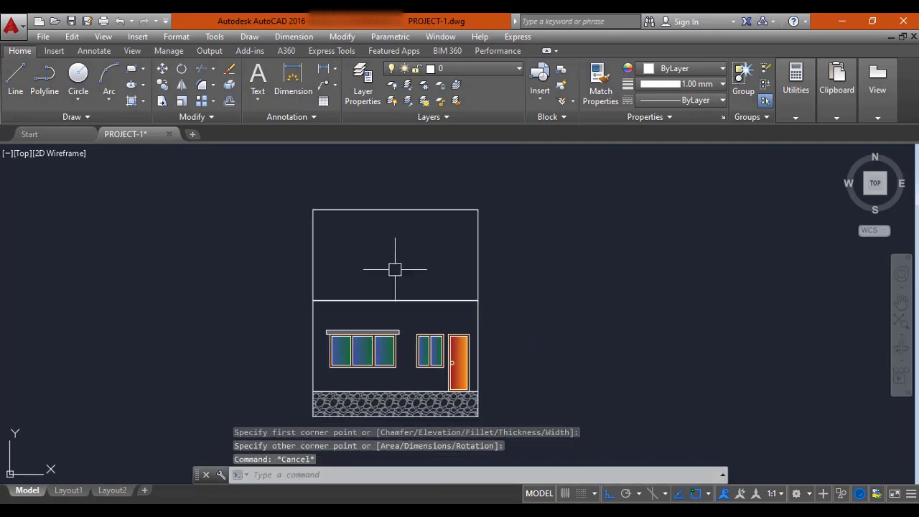
# Compare the 1st floor plan's front window and balcony with the empty first-floor wall outline beneath it.
pyautogui.scroll(-2, 368, 273)
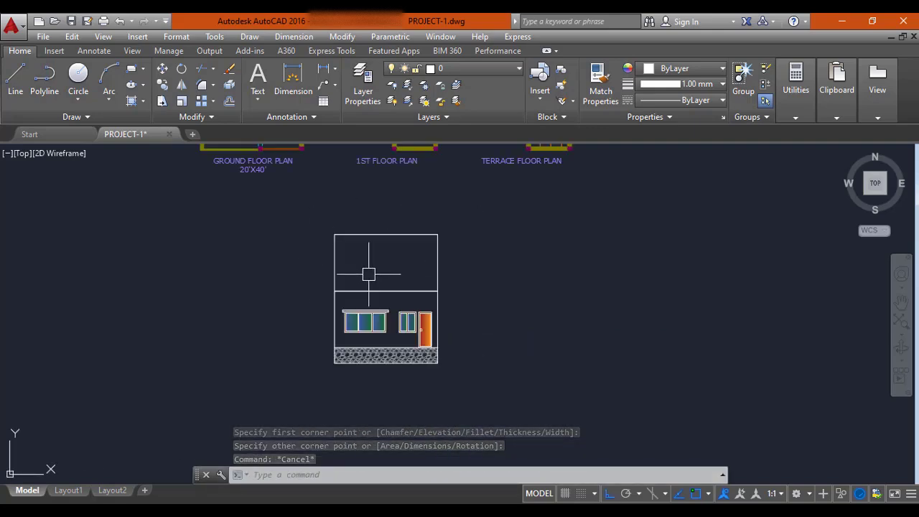
pyautogui.moveTo(372, 267); pyautogui.dragTo(399, 346, button='middle')
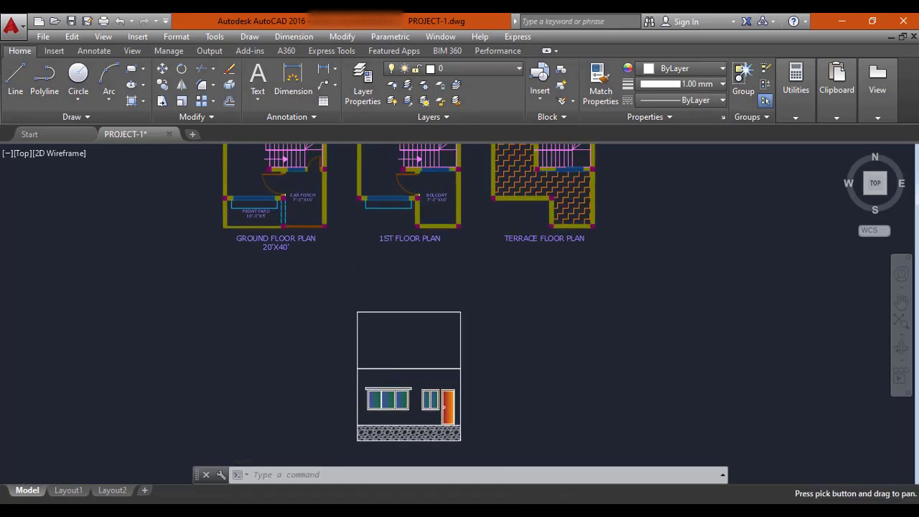
pyautogui.scroll(2, 265, 252)
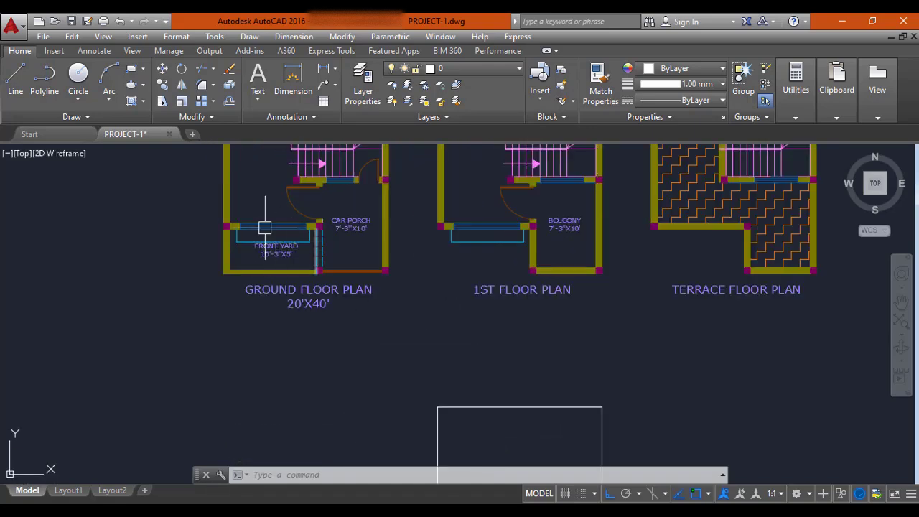
pyautogui.scroll(-2, 299, 251)
pyautogui.moveTo(441, 431); pyautogui.dragTo(412, 350, button='middle')
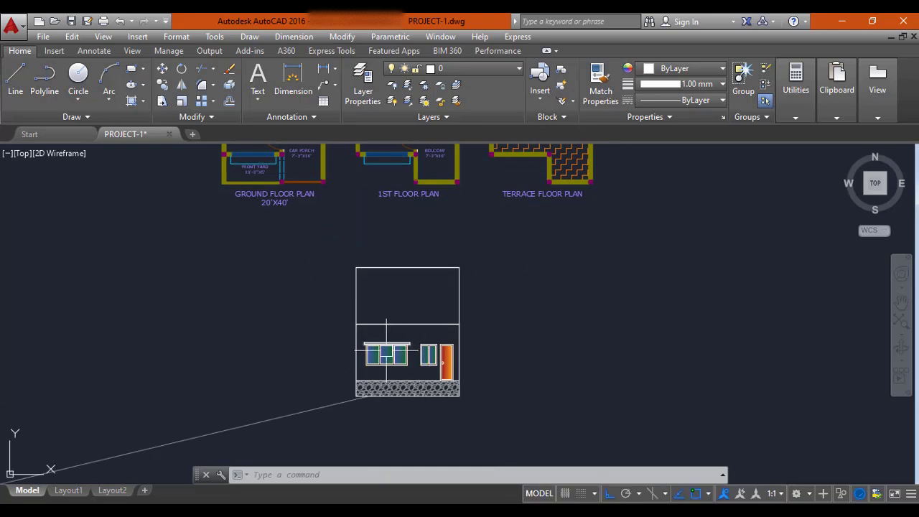
pyautogui.scroll(-2, 305, 265)
pyautogui.moveTo(306, 254); pyautogui.dragTo(290, 349, button='middle')
pyautogui.scroll(4, 351, 303)
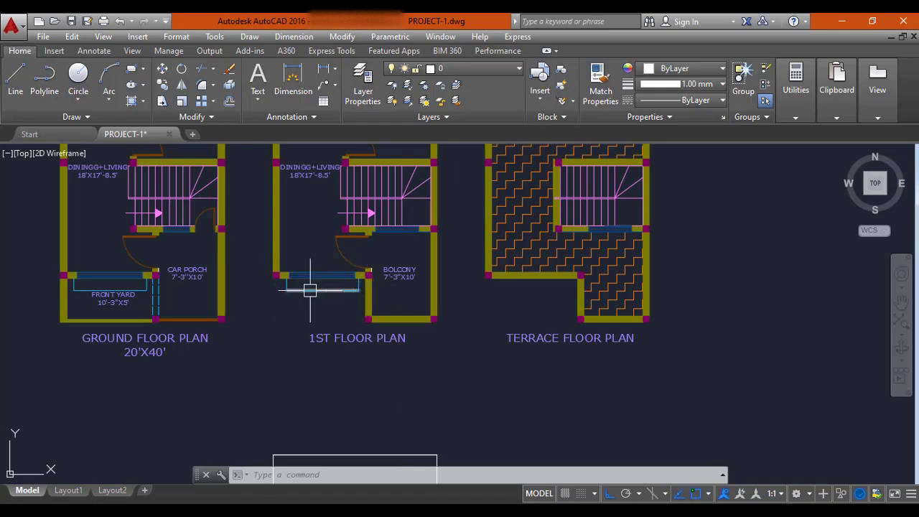
pyautogui.moveTo(301, 323); pyautogui.dragTo(279, 203, button='middle')
pyautogui.moveTo(302, 296); pyautogui.dragTo(305, 230, button='middle')
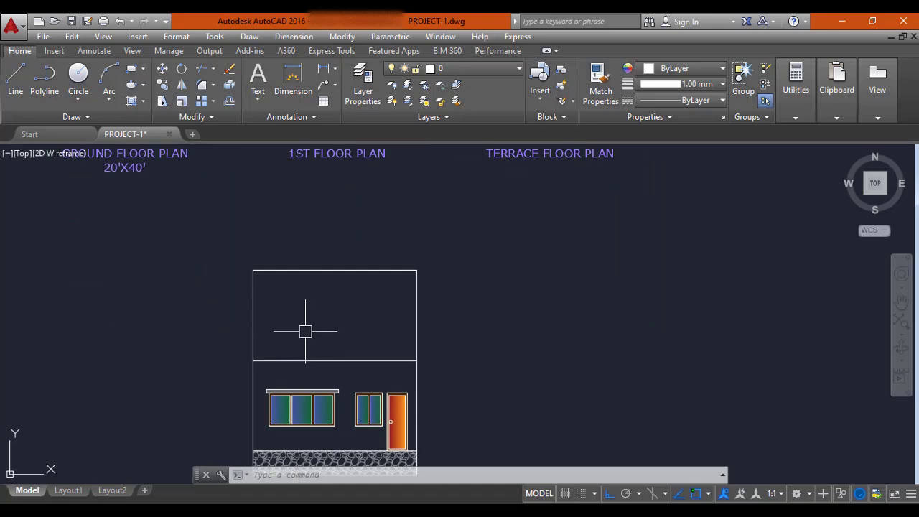
pyautogui.moveTo(303, 333); pyautogui.dragTo(314, 283, button='middle')
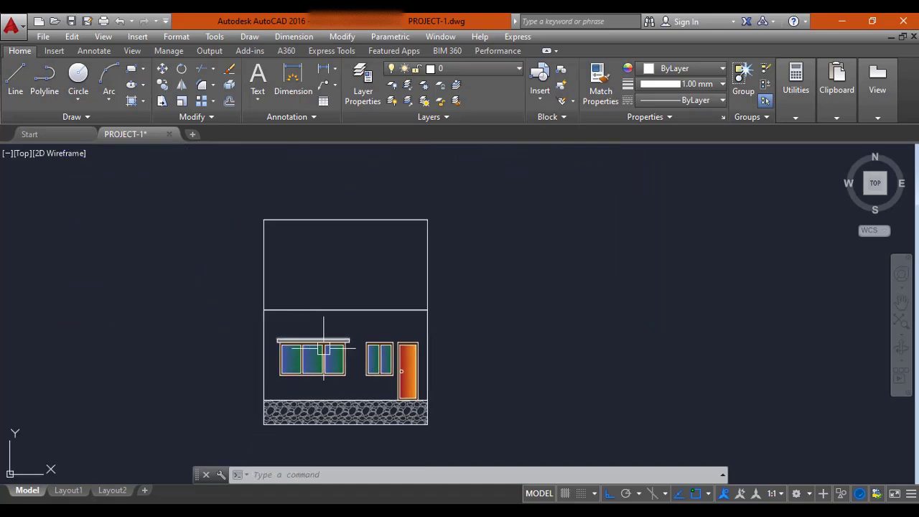
pyautogui.moveTo(363, 325); pyautogui.dragTo(362, 319, button='middle')
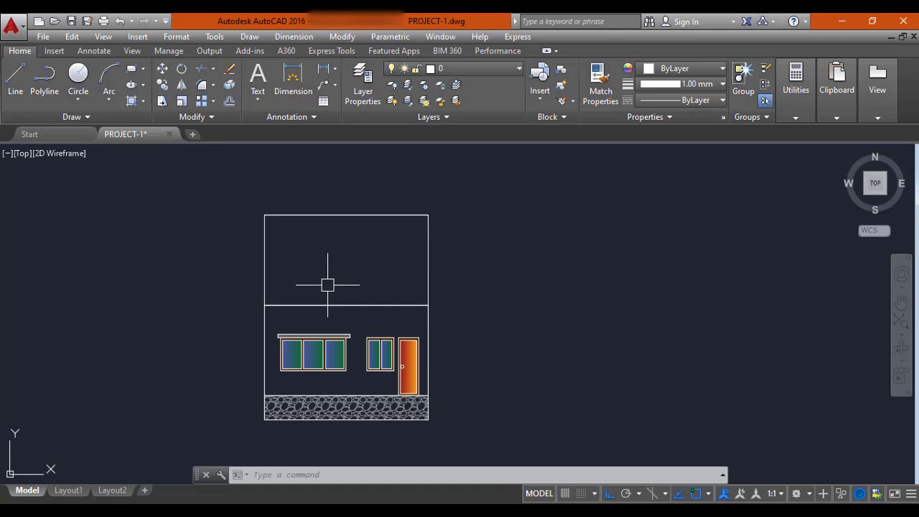
# Copy the ground floor's three-pane window with its sunshade to the first floor, using the walls' bottom left corners as base and destination points.
pyautogui.moveTo(350, 326); pyautogui.dragTo(369, 304, button='middle')
pyautogui.click(372, 300)
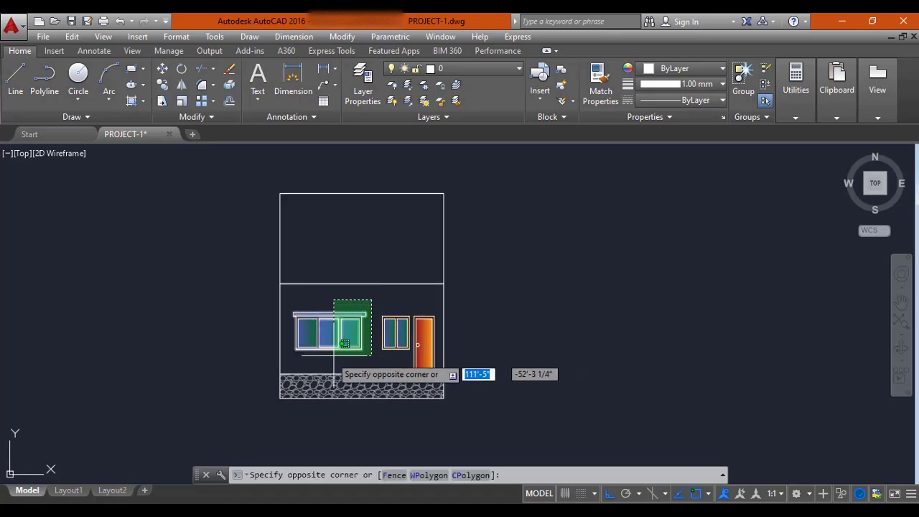
pyautogui.click(298, 355)
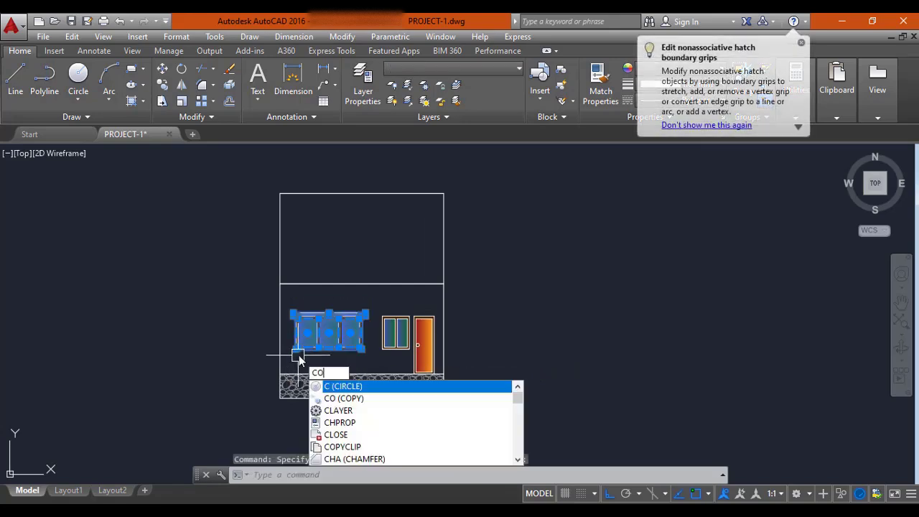
pyautogui.press('Return')
pyautogui.scroll(2, 300, 338)
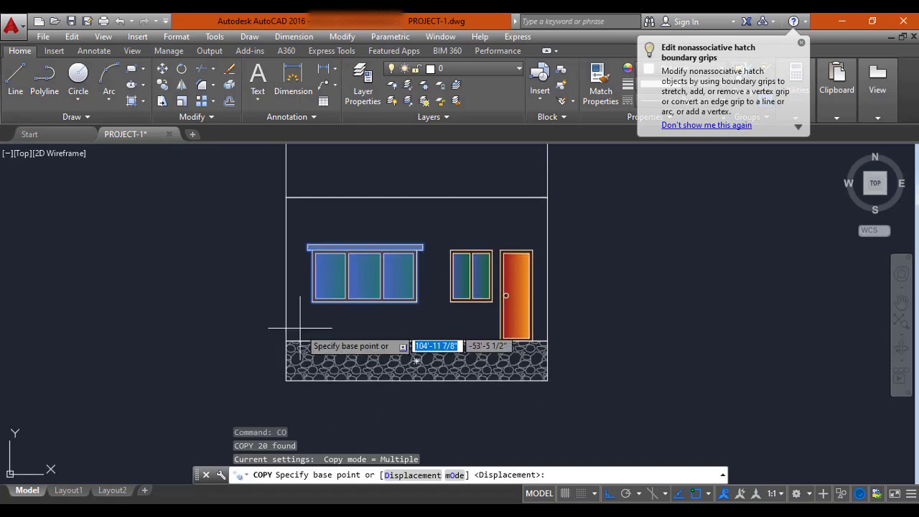
pyautogui.scroll(2, 300, 328)
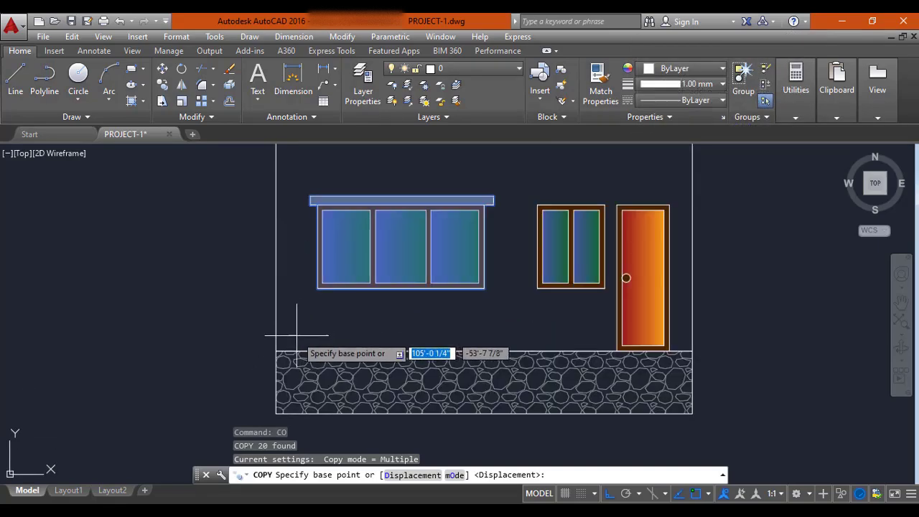
pyautogui.scroll(3, 299, 334)
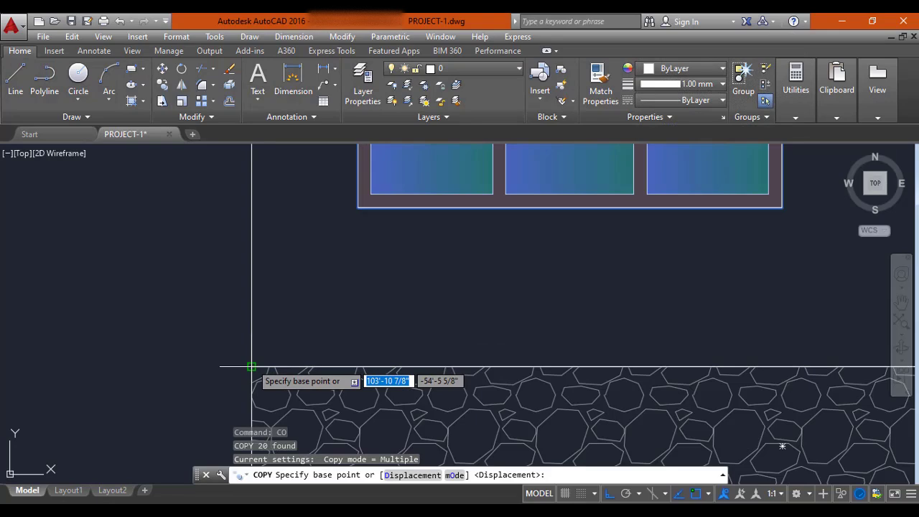
pyautogui.click(251, 367)
pyautogui.scroll(-6, 248, 360)
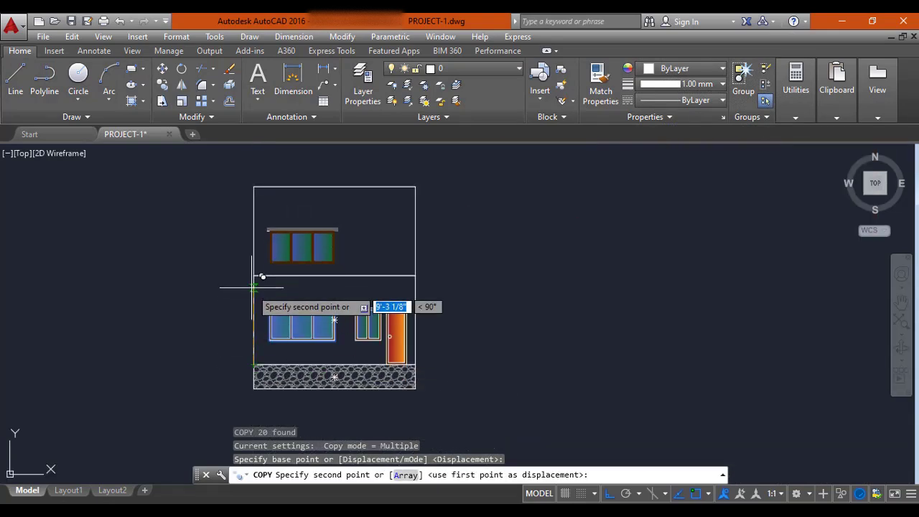
pyautogui.click(254, 275)
pyautogui.press('Escape')
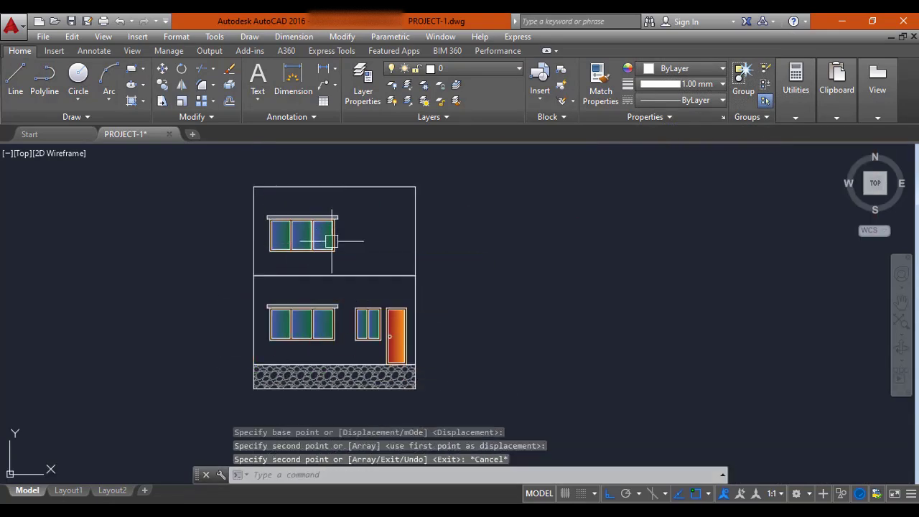
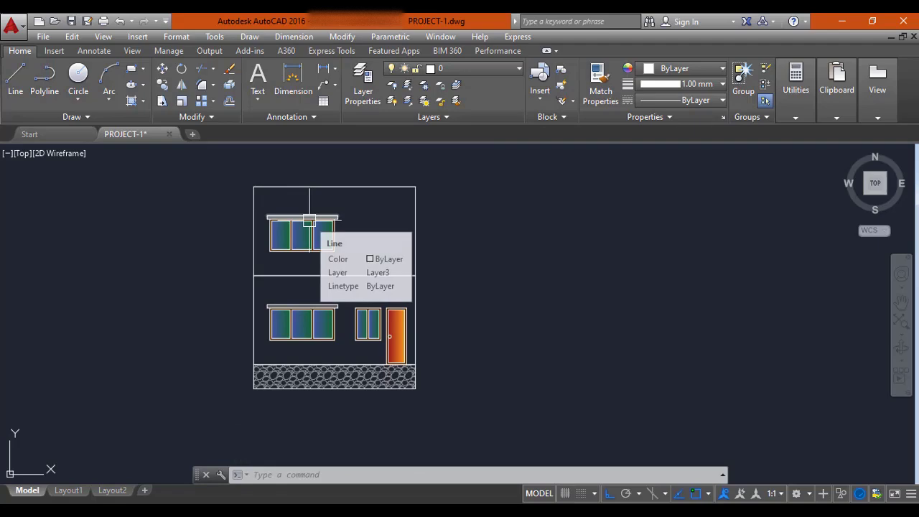
# Examine the 1st floor plan's balcony window against the ground floor plan and the elevation's right part.
pyautogui.scroll(-3, 371, 328)
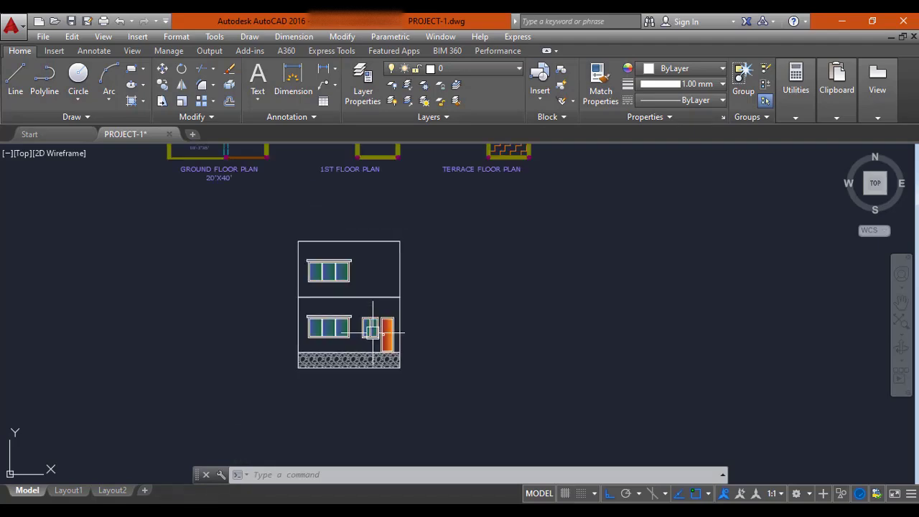
pyautogui.moveTo(370, 280); pyautogui.dragTo(370, 307, button='middle')
pyautogui.scroll(3, 285, 224)
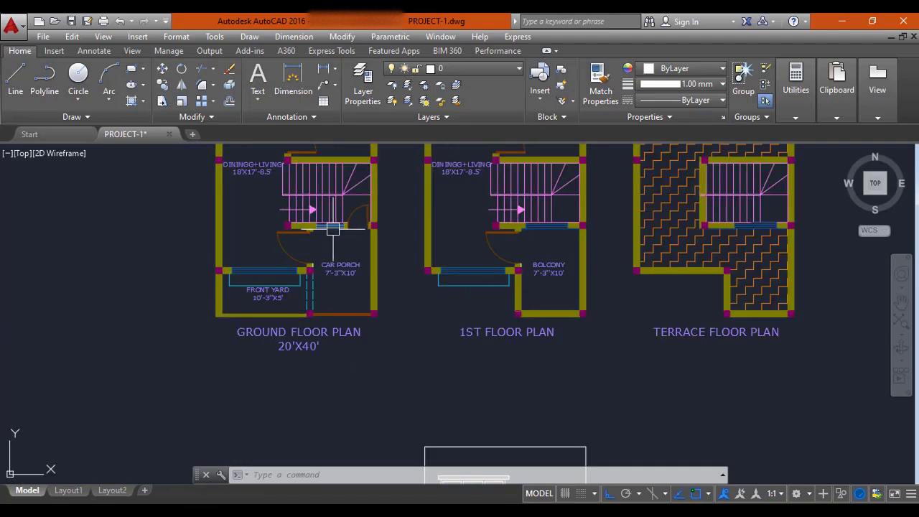
pyautogui.moveTo(402, 354); pyautogui.dragTo(339, 193, button='middle')
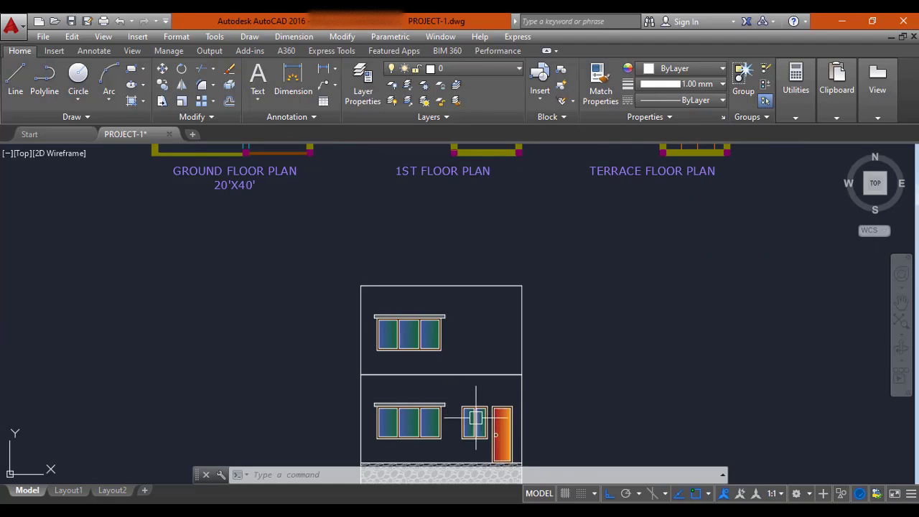
pyautogui.scroll(-3, 474, 419)
pyautogui.scroll(4, 464, 230)
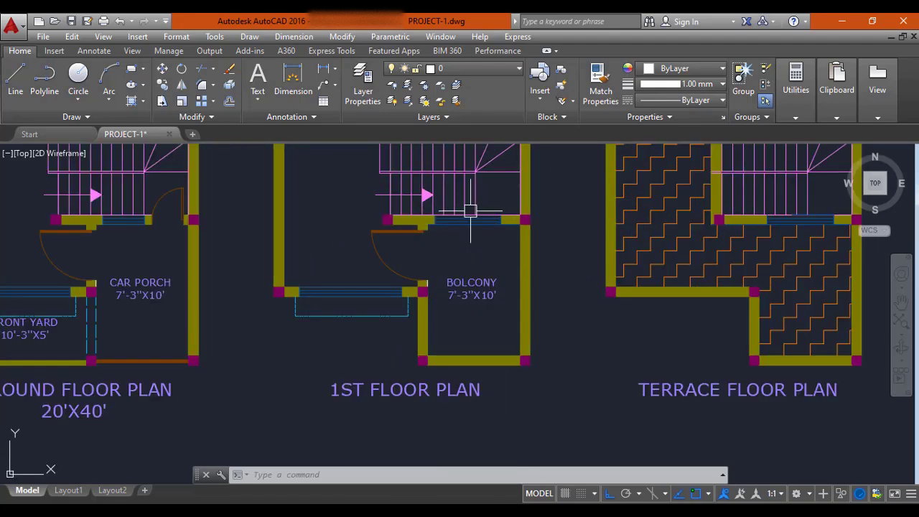
pyautogui.moveTo(497, 237); pyautogui.dragTo(499, 243, button='middle')
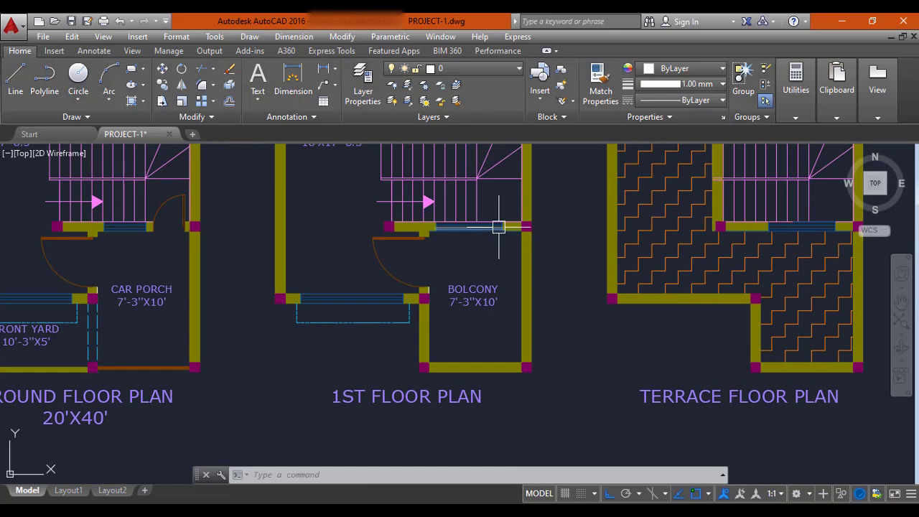
pyautogui.moveTo(506, 265)
pyautogui.mouseDown(button='middle')
pyautogui.moveTo(498, 296)
pyautogui.moveTo(448, 266)
pyautogui.moveTo(419, 279)
pyautogui.mouseUp(button='middle')
pyautogui.press('Escape')
pyautogui.press('Escape')
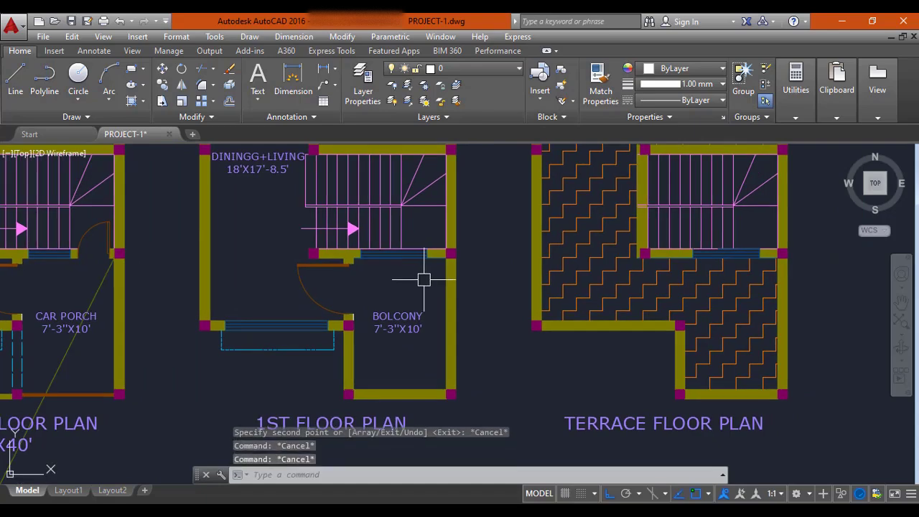
pyautogui.press('Escape')
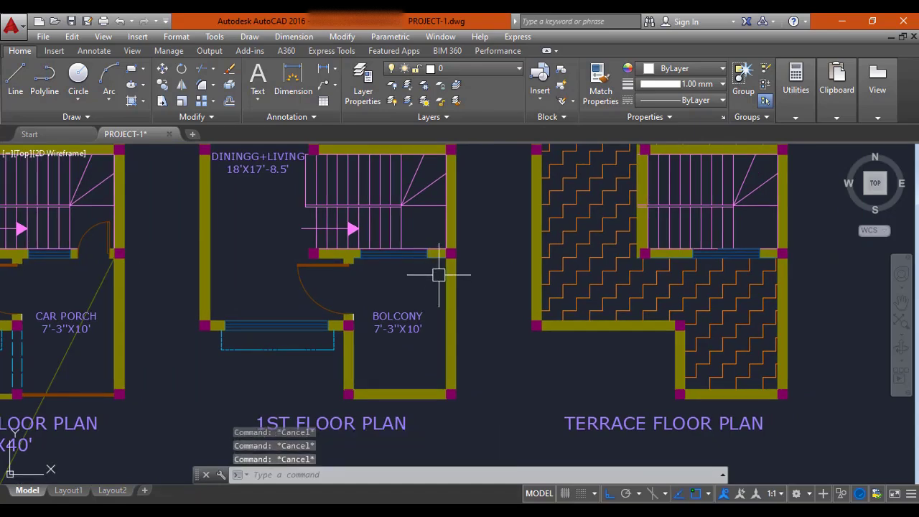
pyautogui.write('XL')
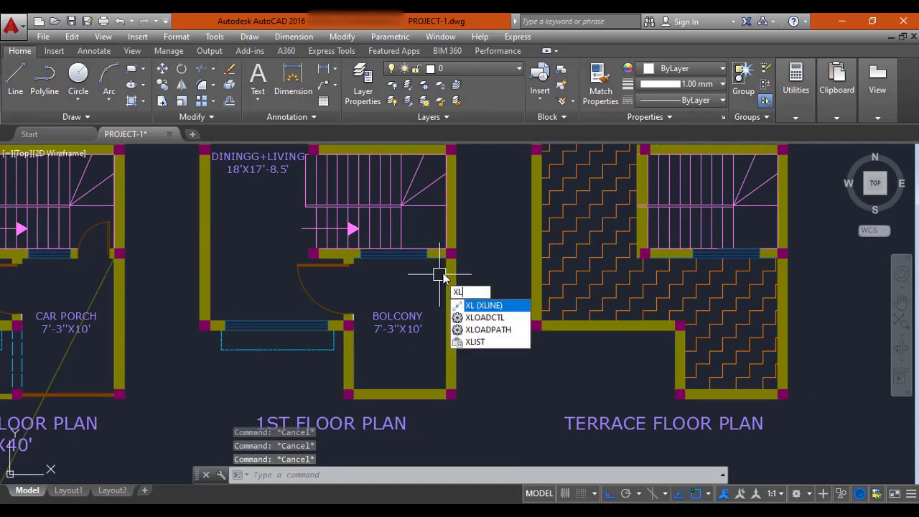
pyautogui.press('Return')
pyautogui.write('V')
pyautogui.press('Return')
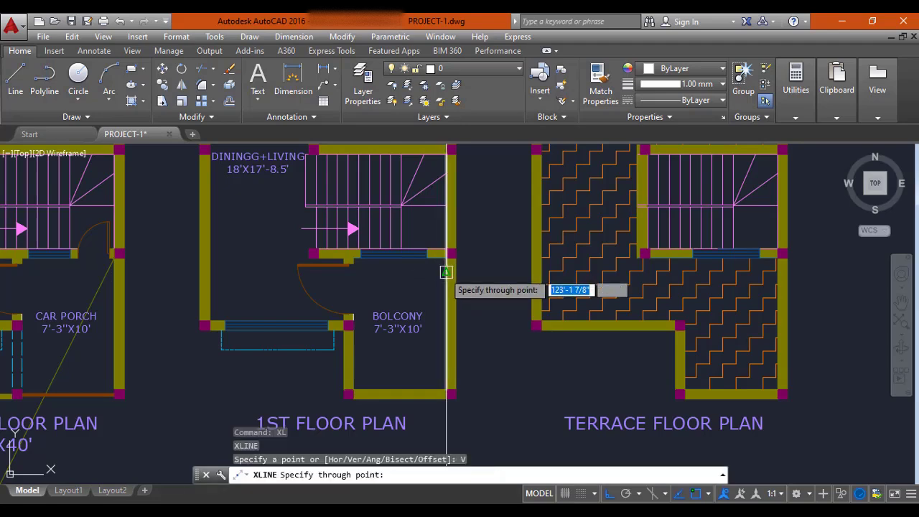
pyautogui.press('Escape')
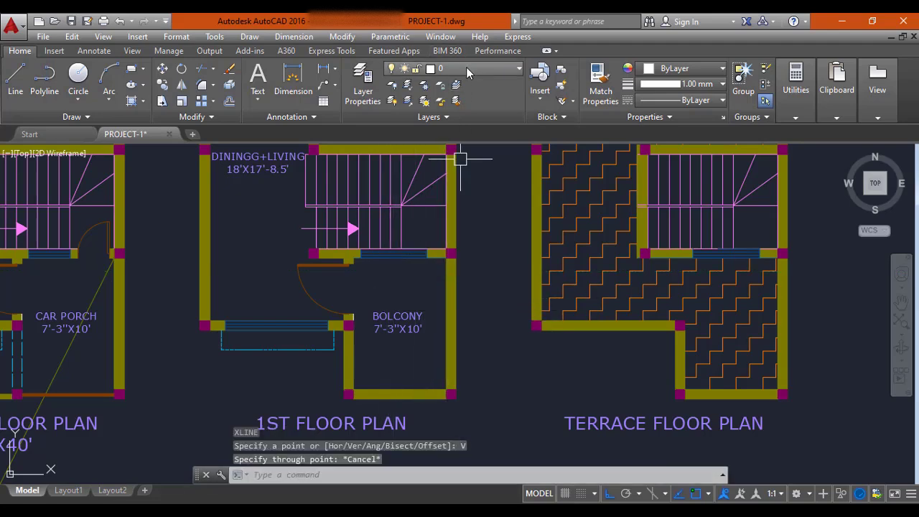
# Make the xl line layer current and place vertical construction lines through both ends of the 1st floor plan's balcony window.
pyautogui.click(466, 68)
pyautogui.click(455, 311)
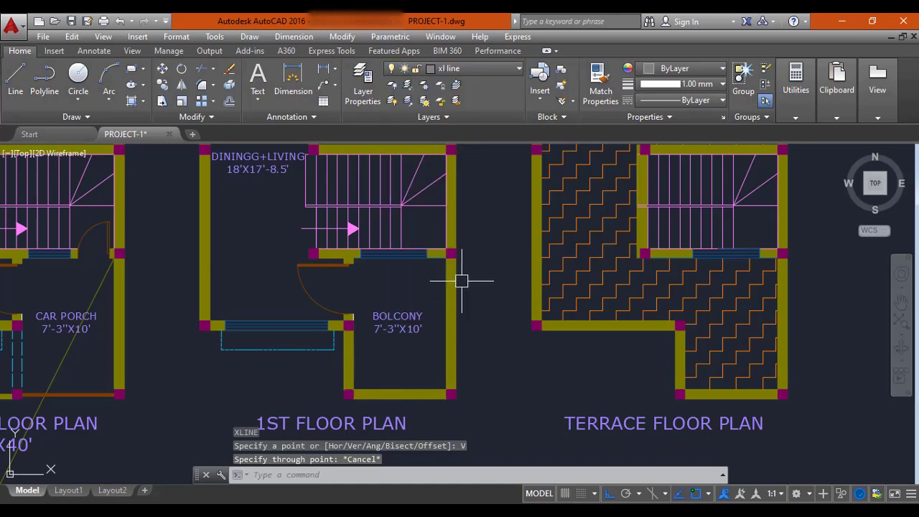
pyautogui.write('xl')
pyautogui.press('Return')
pyautogui.write('v')
pyautogui.press('Return')
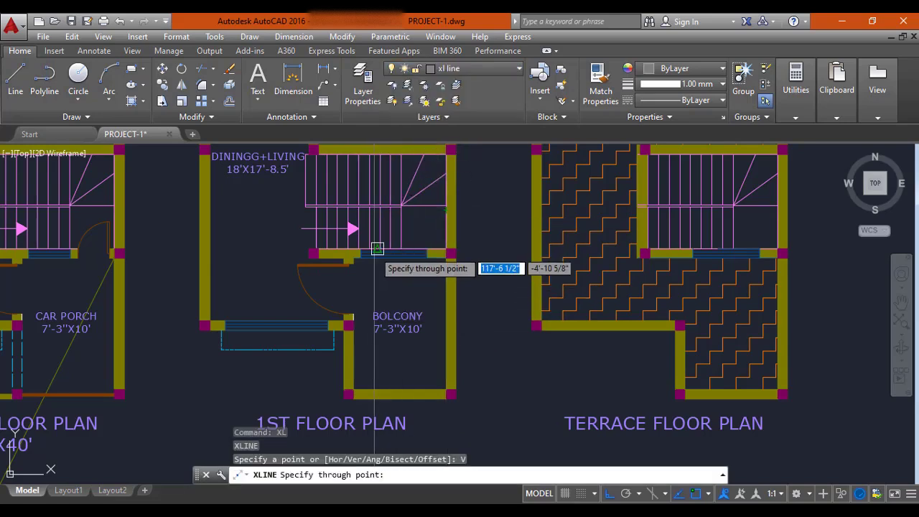
pyautogui.scroll(5, 366, 262)
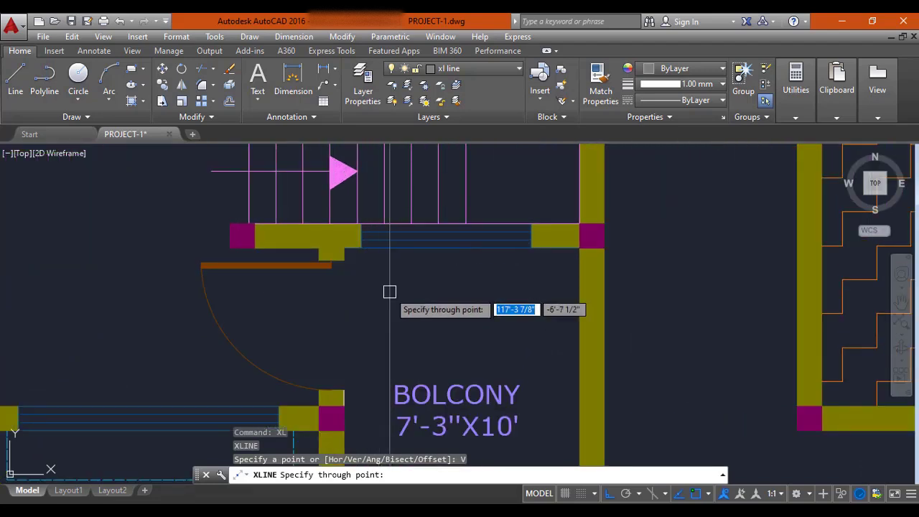
pyautogui.scroll(2, 363, 266)
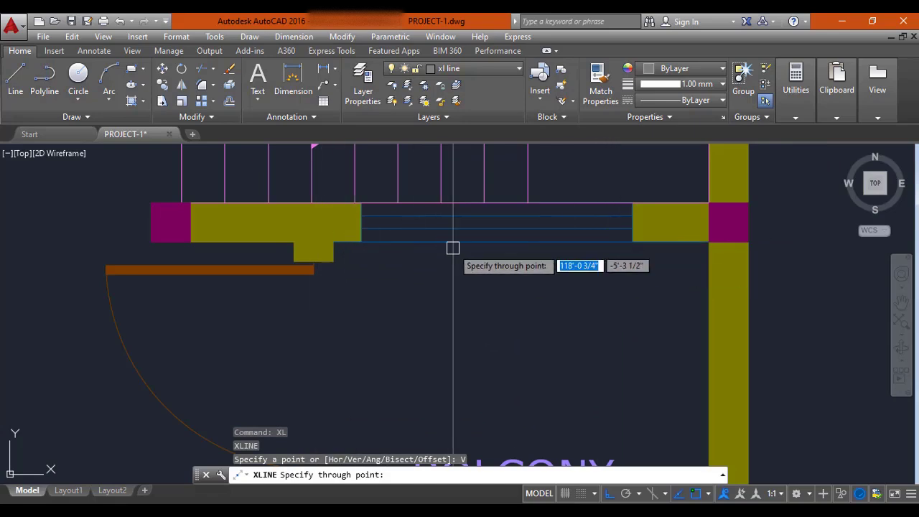
pyautogui.click(361, 241)
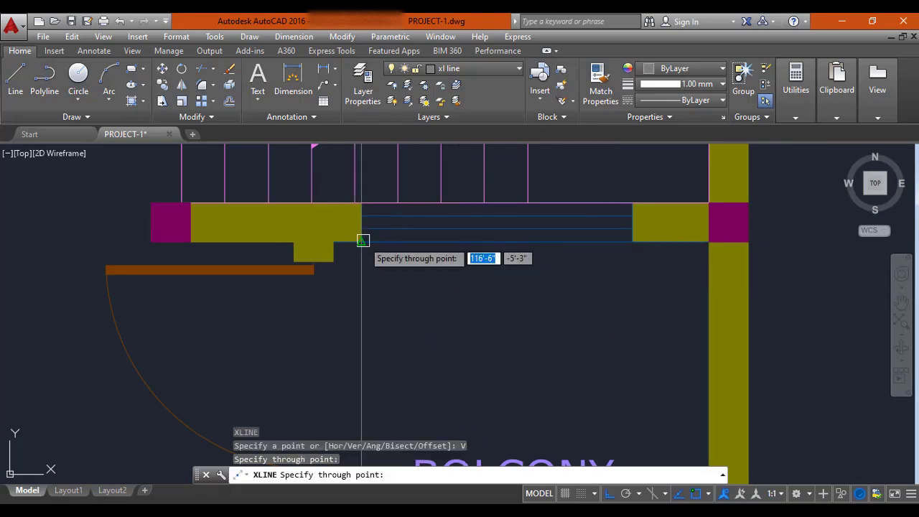
pyautogui.click(630, 241)
pyautogui.scroll(-2, 567, 289)
pyautogui.press('Escape')
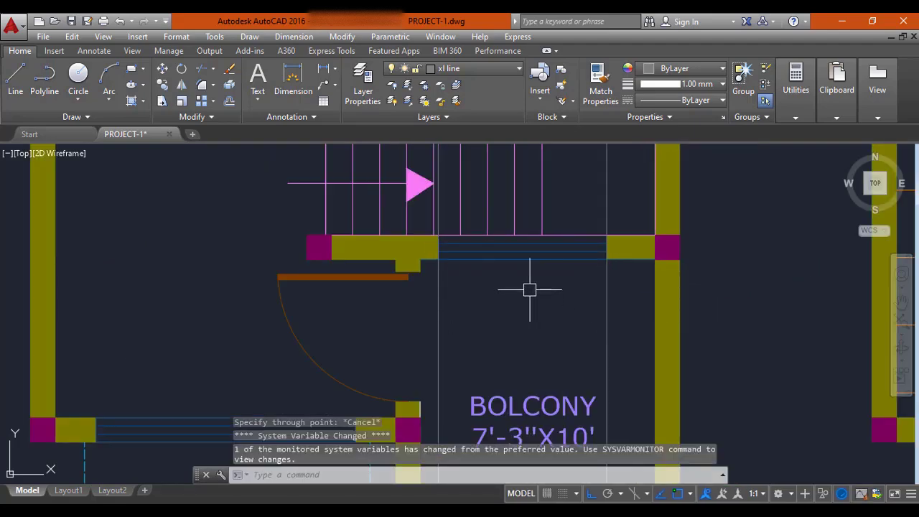
# Draw a horizontal line from the first-floor window's bottom right corner to the right-hand construction line.
pyautogui.scroll(-7, 543, 311)
pyautogui.moveTo(430, 286)
pyautogui.mouseDown(button='middle')
pyautogui.moveTo(439, 302)
pyautogui.moveTo(421, 297)
pyautogui.moveTo(413, 271)
pyautogui.moveTo(403, 294)
pyautogui.moveTo(424, 303)
pyautogui.mouseUp(button='middle')
pyautogui.scroll(2, 401, 294)
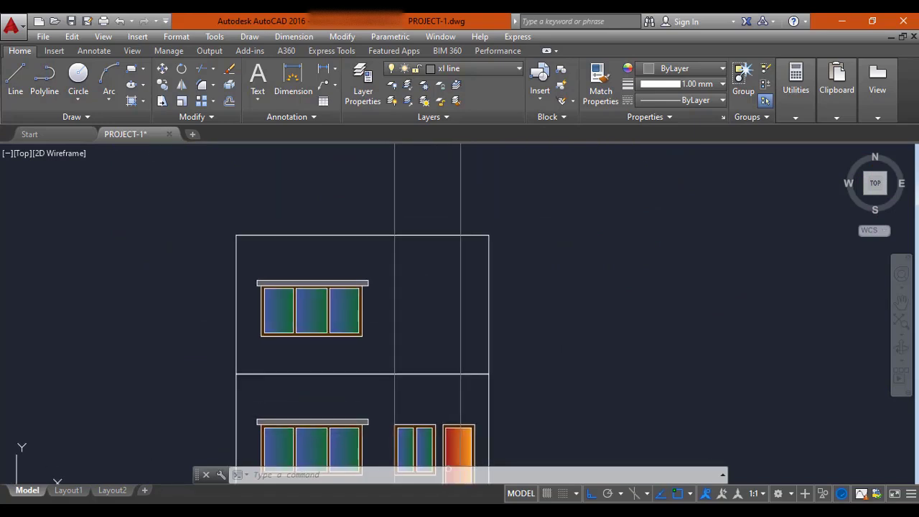
pyautogui.scroll(2, 397, 302)
pyautogui.press('Escape')
pyautogui.press('Escape')
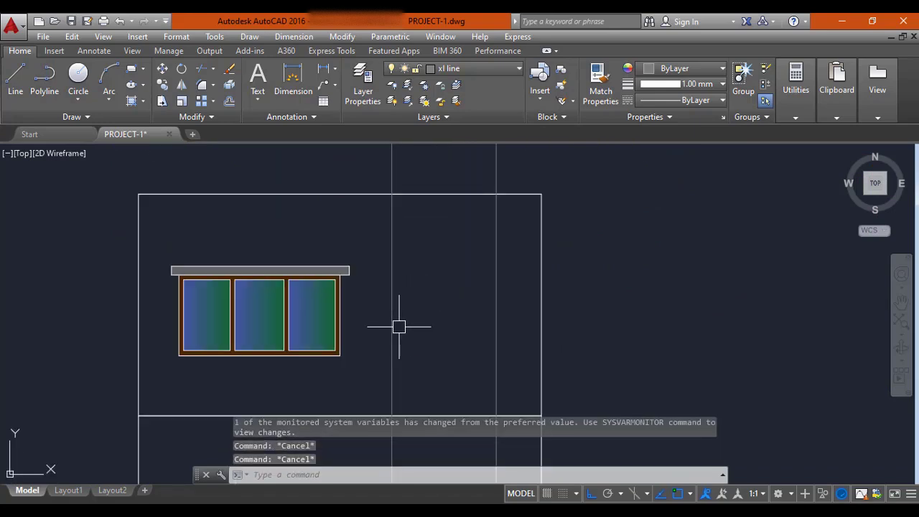
pyautogui.write('l')
pyautogui.press('Return')
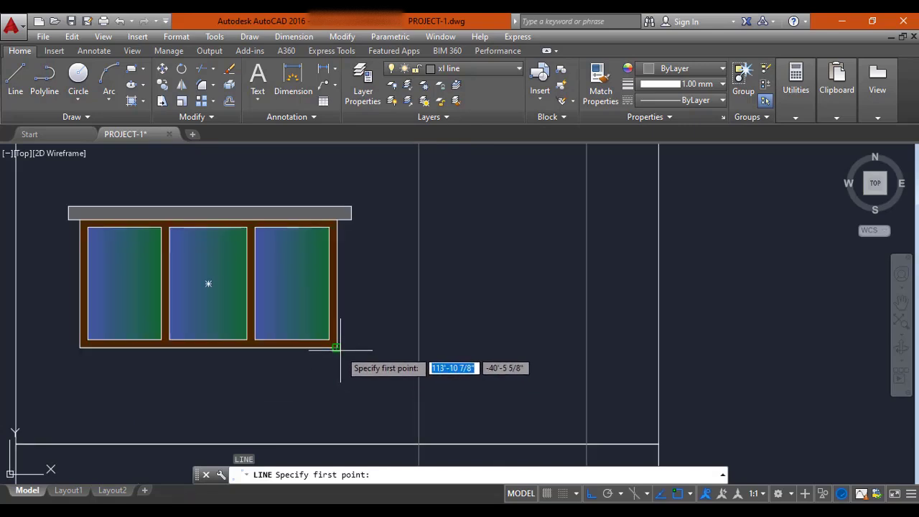
pyautogui.click(336, 347)
pyautogui.click(586, 347)
pyautogui.press('Escape')
pyautogui.press('Escape')
pyautogui.press('Escape')
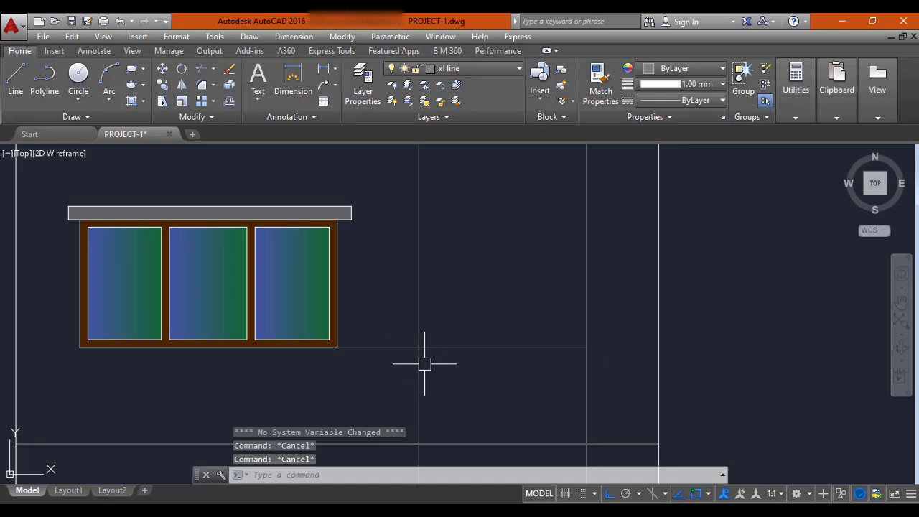
# Trim the horizontal sill line's part between the three-pane window and the left construction line.
pyautogui.press('Escape')
pyautogui.write('Tr')
pyautogui.press('Return')
pyautogui.press('Return')
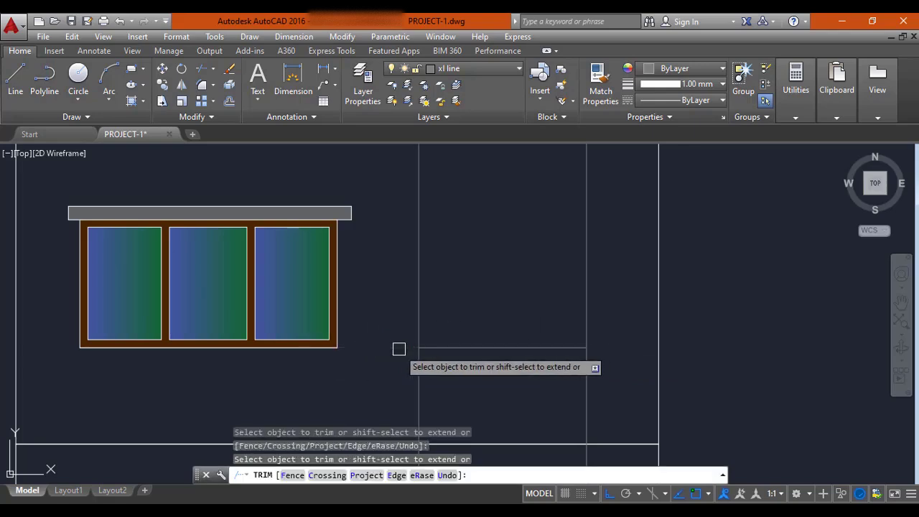
pyautogui.press('Escape')
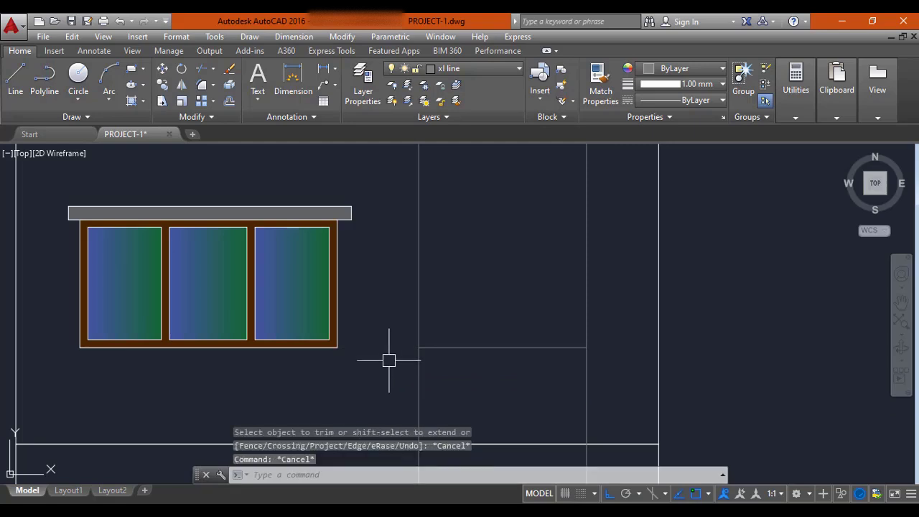
# Offset the trimmed sill line upward by 4' to mark the balcony window's top edge.
pyautogui.press('Return')
pyautogui.write("4'")
pyautogui.press('Return')
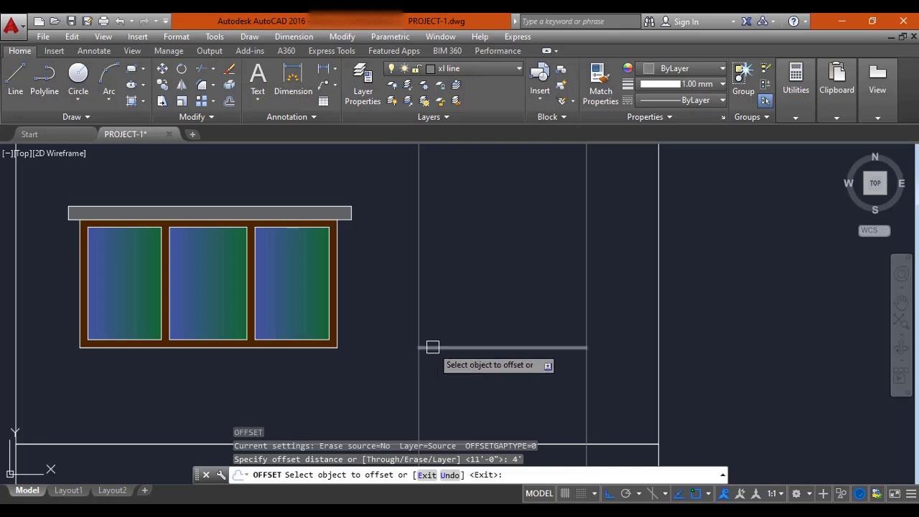
pyautogui.press('Escape')
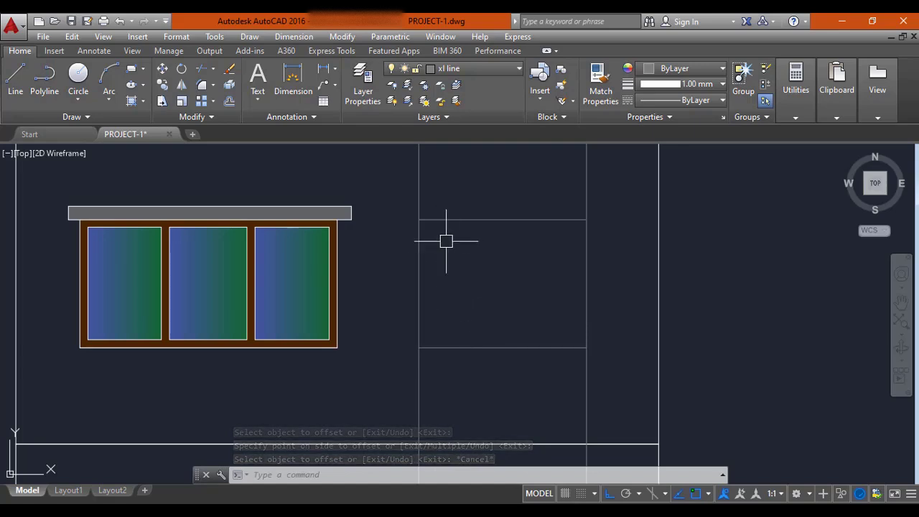
# Make layer 0 current and draw the balcony window's outline as a rectangle between opposite corners of the construction-line frame.
pyautogui.moveTo(443, 248); pyautogui.dragTo(433, 281, button='middle')
pyautogui.moveTo(461, 346); pyautogui.dragTo(431, 343, button='middle')
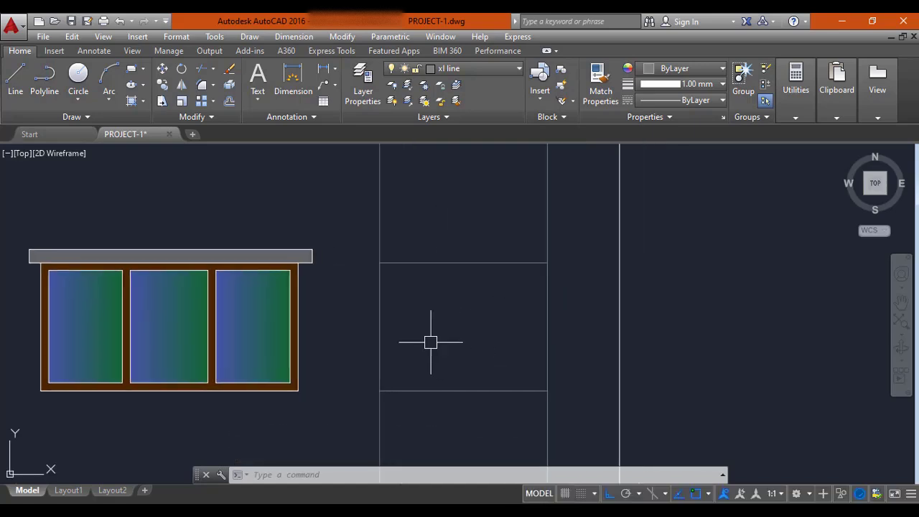
pyautogui.press('Escape')
pyautogui.press('Escape')
pyautogui.press('Escape')
pyautogui.click(441, 68)
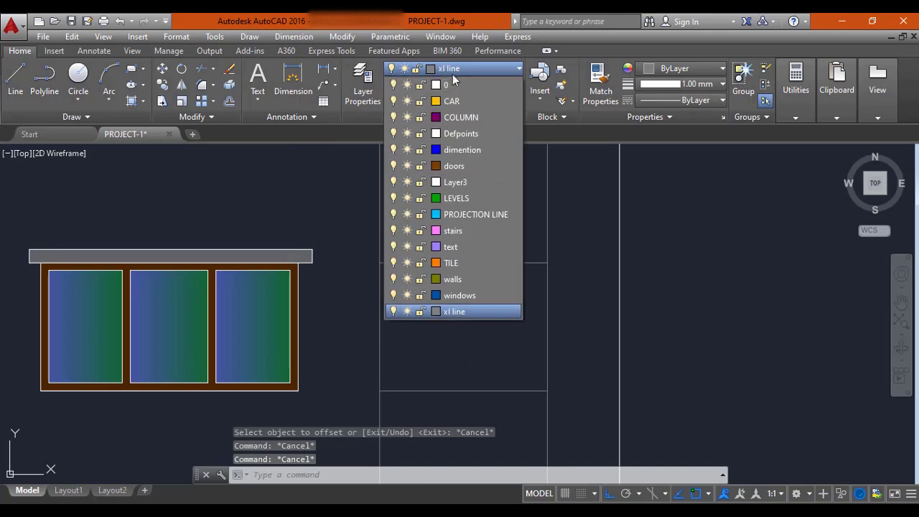
pyautogui.click(453, 83)
pyautogui.write('RE')
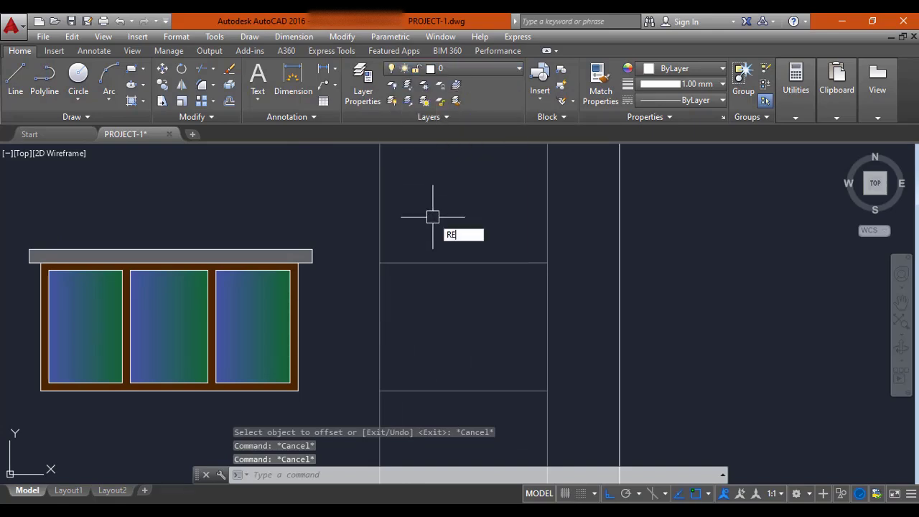
pyautogui.write('C')
pyautogui.press('Return')
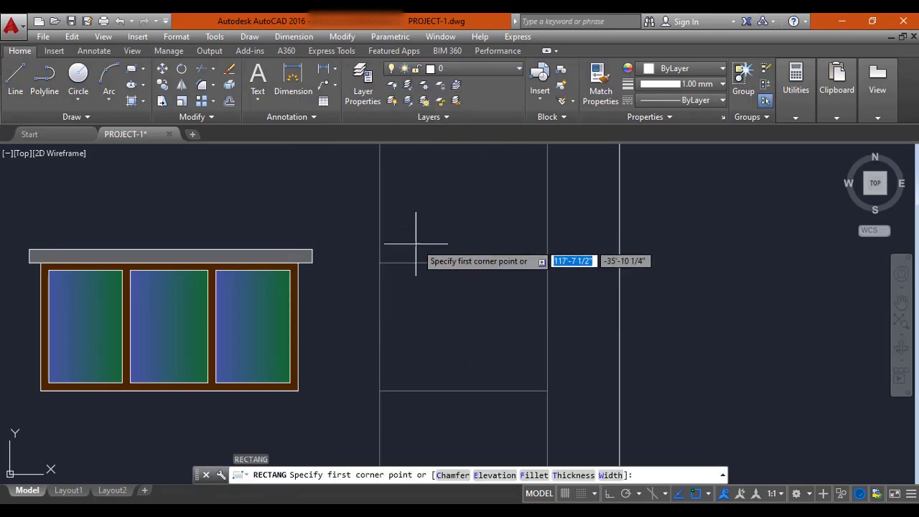
pyautogui.click(380, 263)
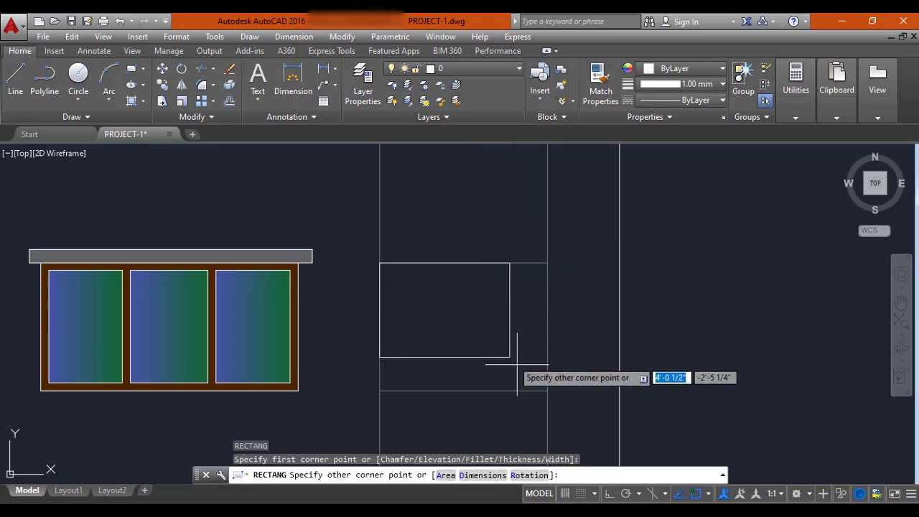
pyautogui.click(548, 391)
pyautogui.press('Escape')
# Erase the two vertical construction lines running through the sides of the balcony window rectangle.
pyautogui.click(573, 166)
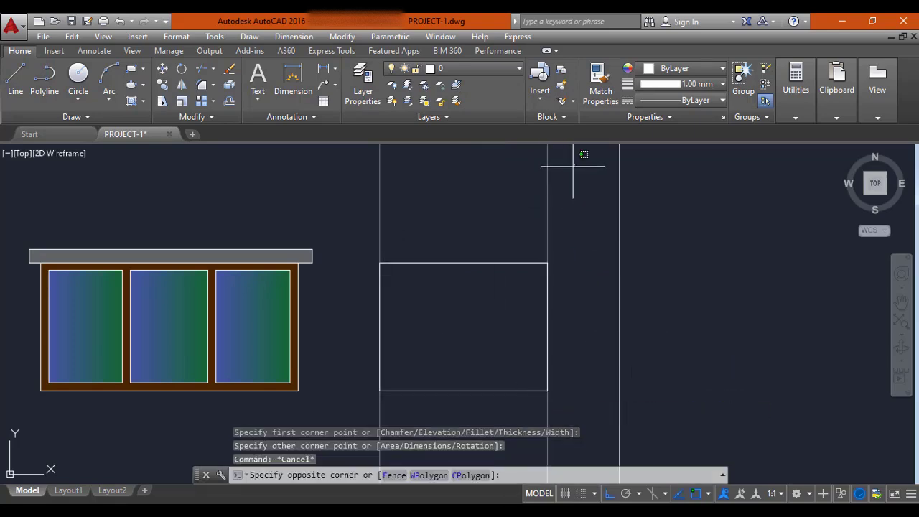
pyautogui.click(371, 236)
pyautogui.write('e')
pyautogui.press('Return')
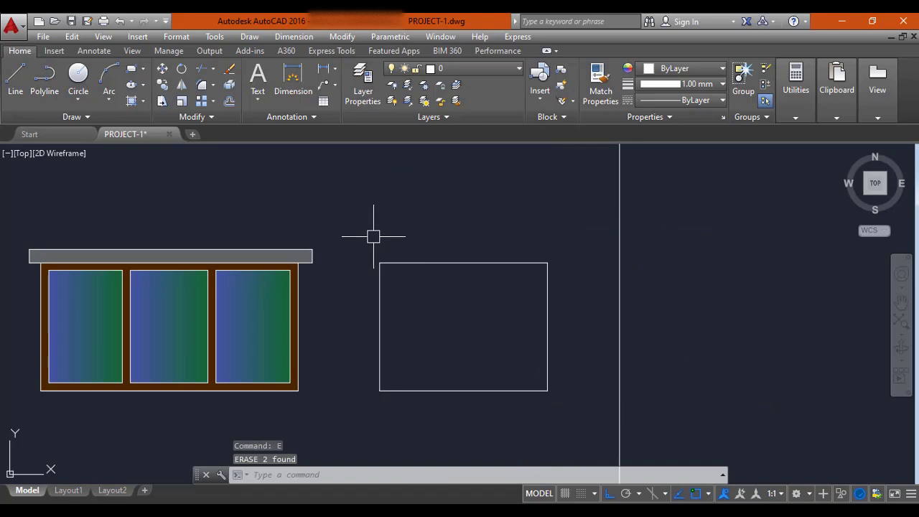
# Examine the balcony window outline within the two-storey front elevation and against the floor plans above.
pyautogui.scroll(-5, 371, 236)
pyautogui.scroll(-2, 397, 246)
pyautogui.moveTo(397, 189)
pyautogui.mouseDown(button='middle')
pyautogui.moveTo(396, 242)
pyautogui.moveTo(410, 203)
pyautogui.mouseUp(button='middle')
pyautogui.scroll(4, 396, 213)
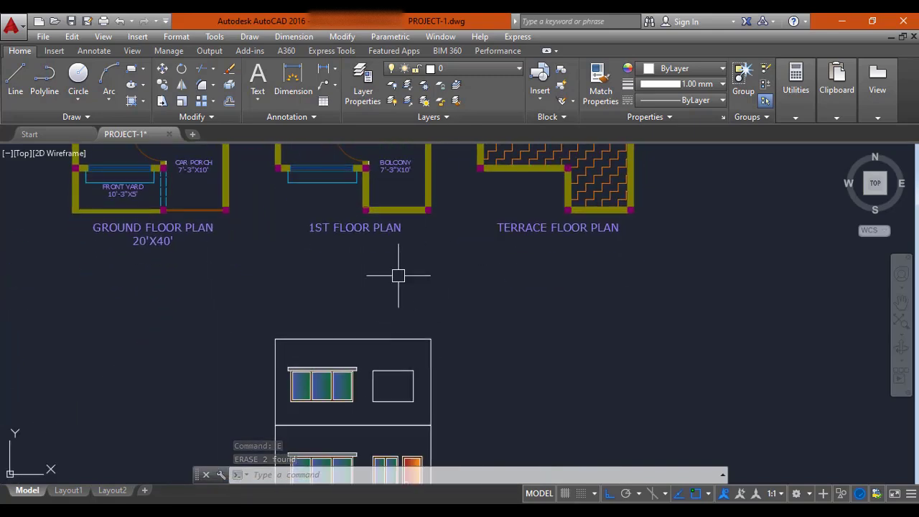
pyautogui.moveTo(396, 273); pyautogui.dragTo(412, 222, button='middle')
pyautogui.scroll(2, 373, 340)
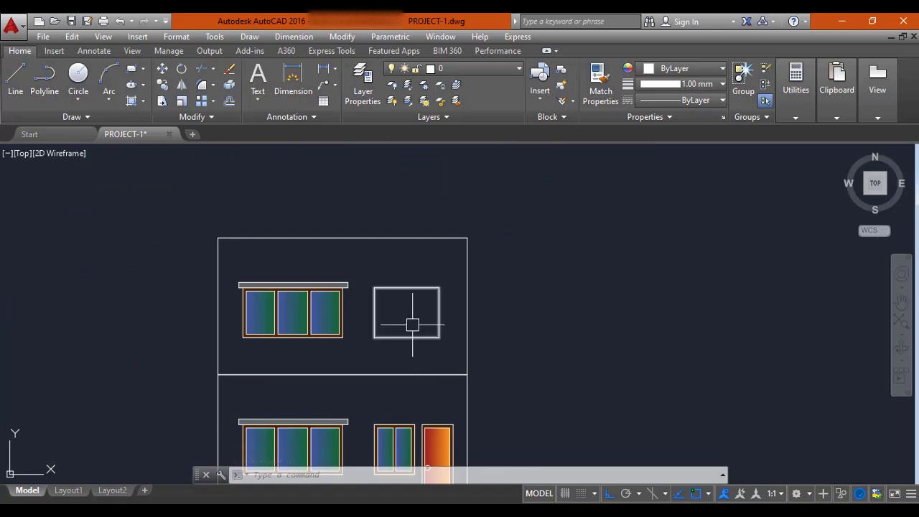
pyautogui.scroll(2, 410, 299)
pyautogui.scroll(-1, 406, 304)
pyautogui.moveTo(404, 308); pyautogui.dragTo(398, 273, button='middle')
pyautogui.press('Escape')
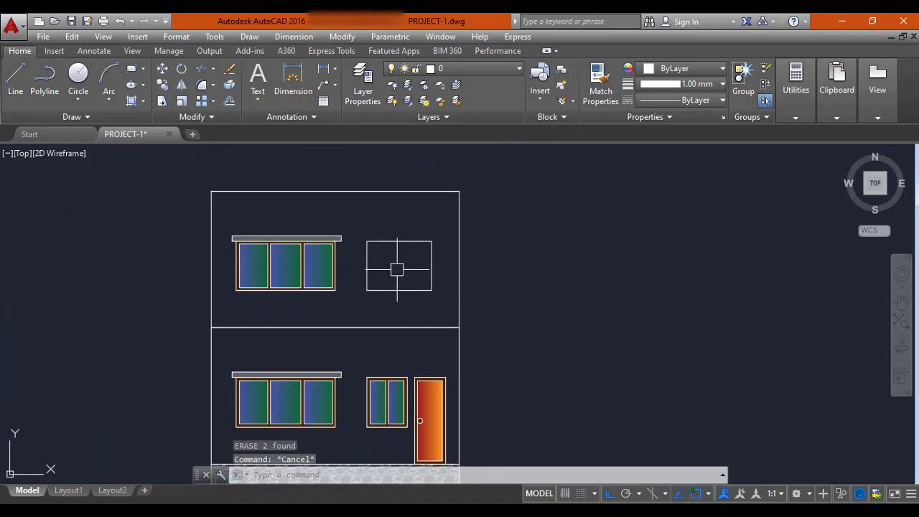
pyautogui.press('Return')
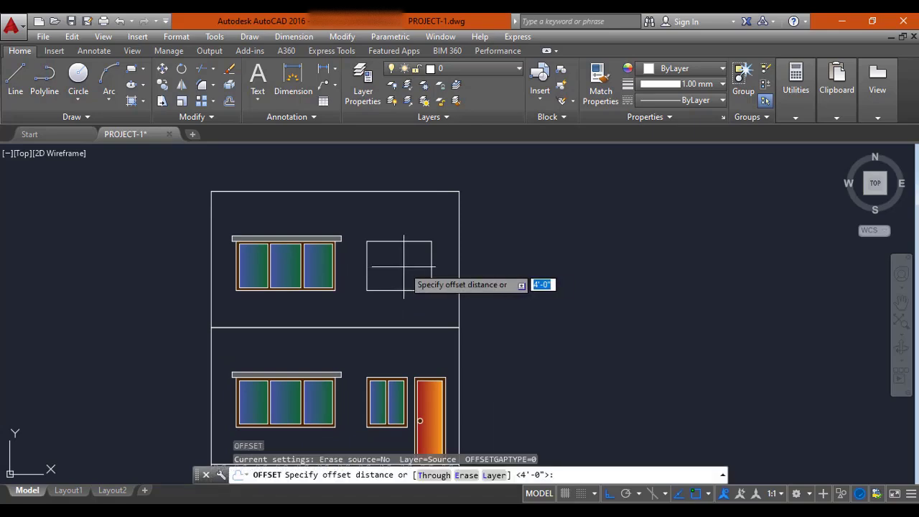
pyautogui.press('Escape')
# Draw a line along the balcony window rectangle's bottom edge, from its left corner to its right corner.
pyautogui.write('l')
pyautogui.press('Return')
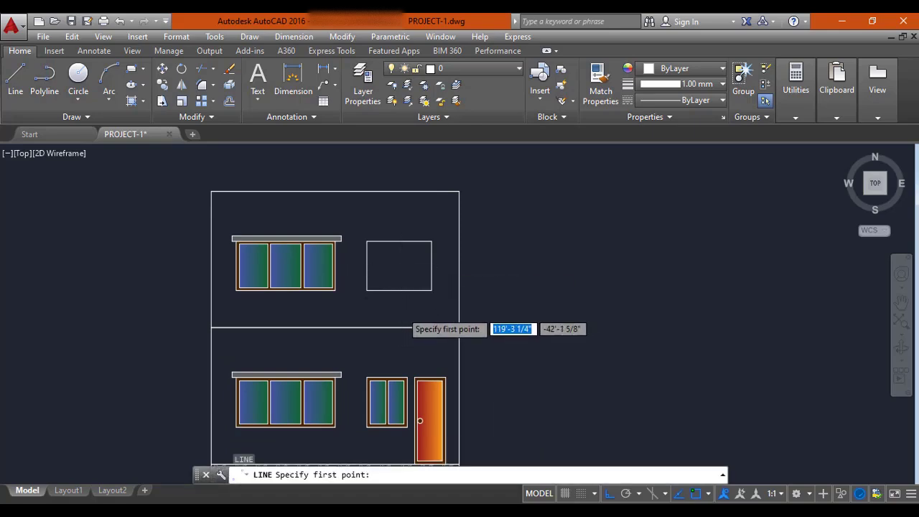
pyautogui.scroll(4, 397, 311)
pyautogui.click(309, 257)
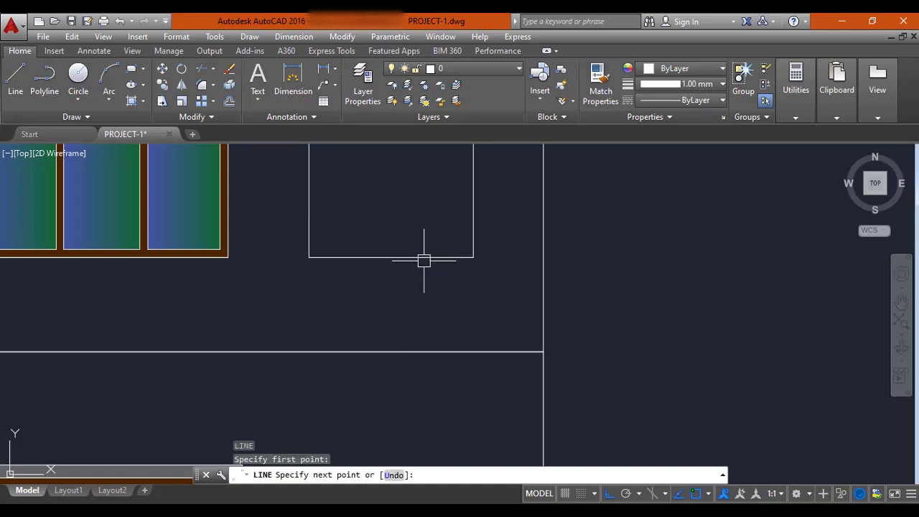
pyautogui.press('Escape')
pyautogui.press('Return')
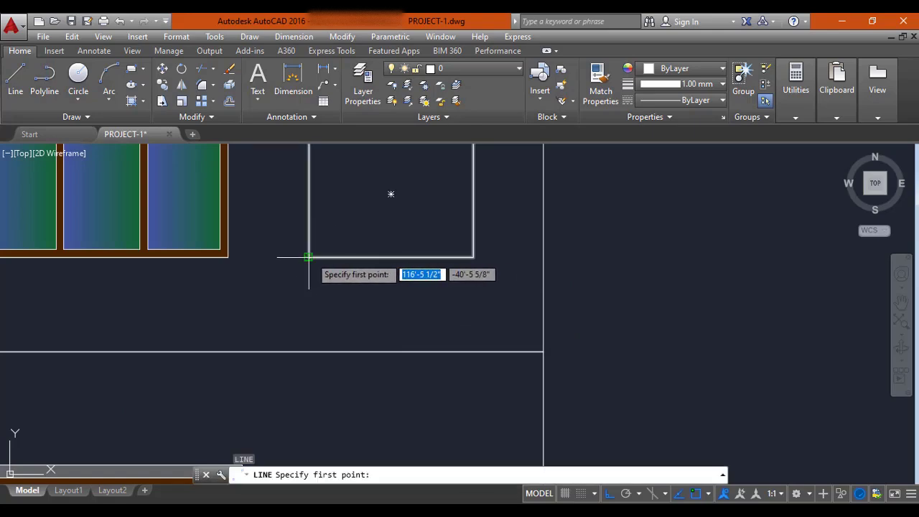
pyautogui.click(308, 256)
pyautogui.click(474, 257)
pyautogui.press('Escape')
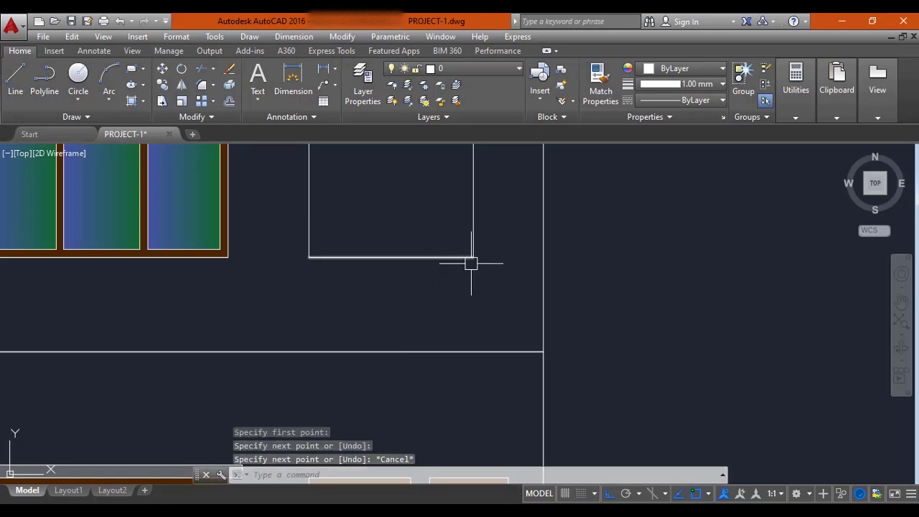
pyautogui.click(431, 256)
pyautogui.press('Escape')
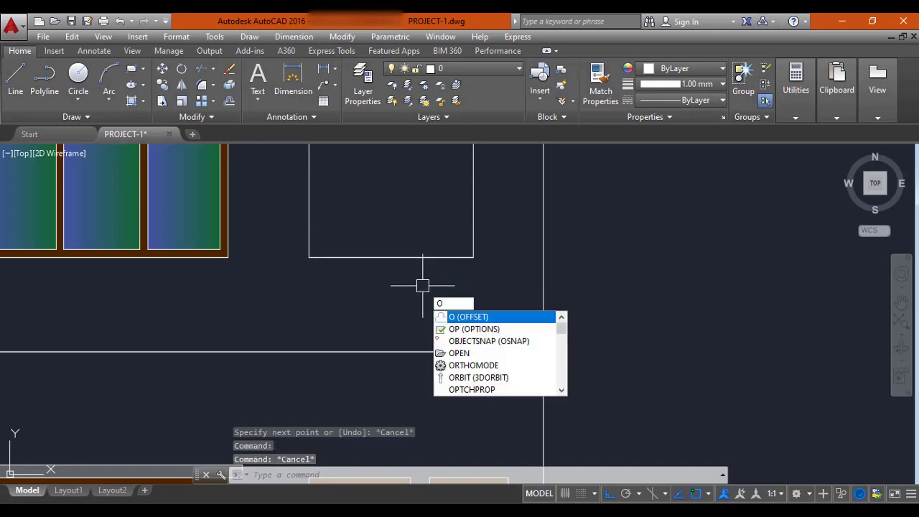
pyautogui.press('Escape')
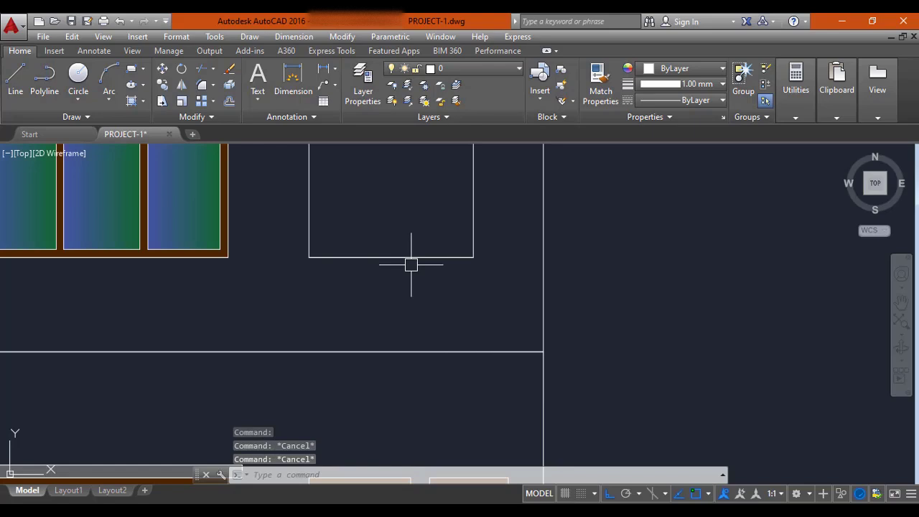
# Divide the line along the balcony window's bottom edge into 2 equal segments.
pyautogui.write('D')
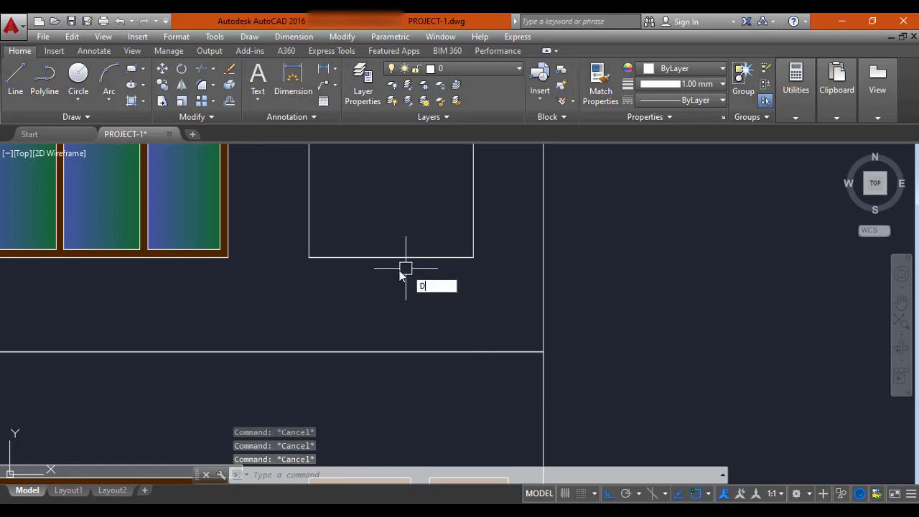
pyautogui.write('IV')
pyautogui.press('Return')
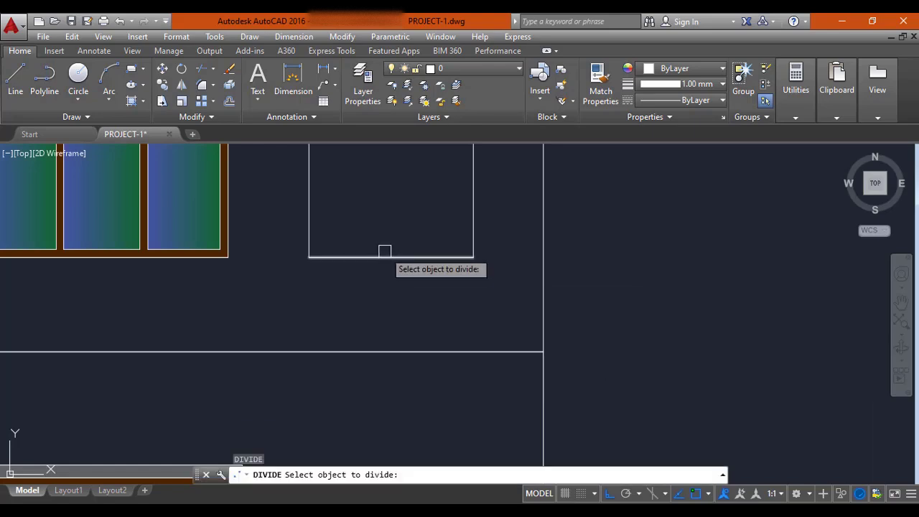
pyautogui.click(386, 255)
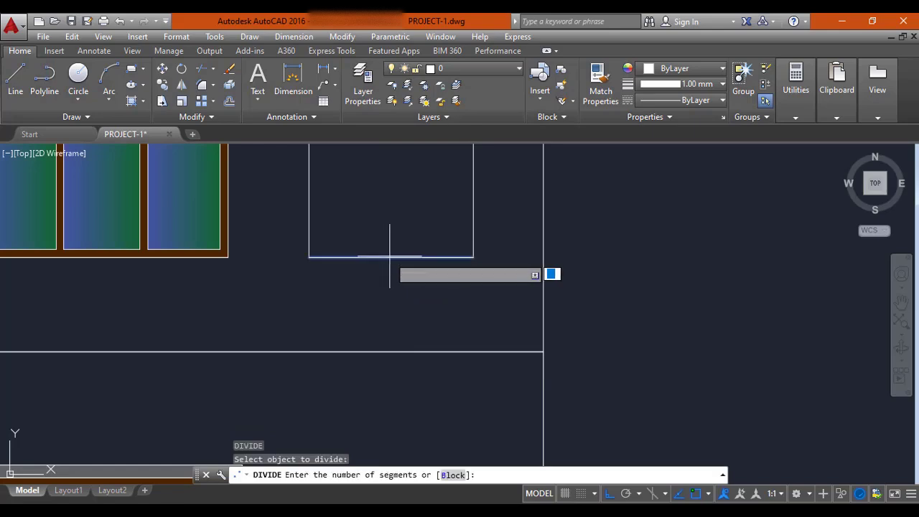
pyautogui.write('2')
pyautogui.press('Return')
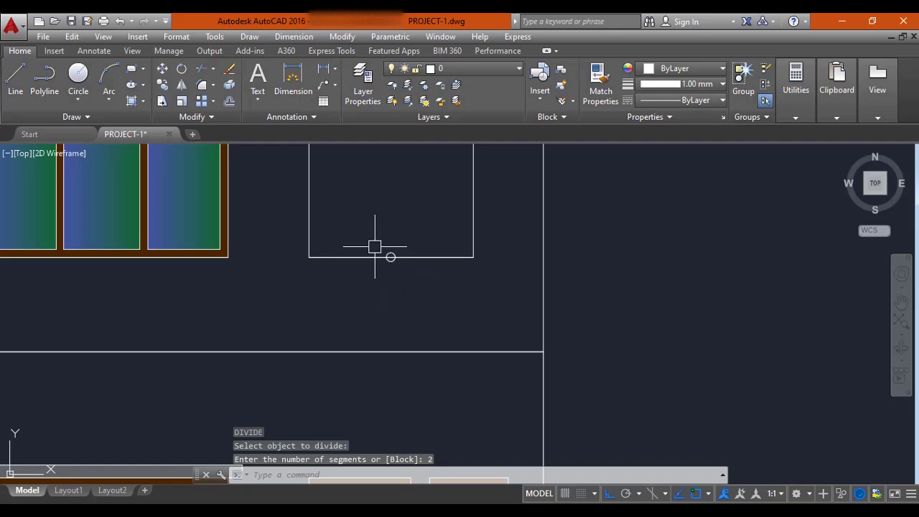
# Draw a vertical line from the division point up to the balcony window's top edge.
pyautogui.scroll(2, 392, 256)
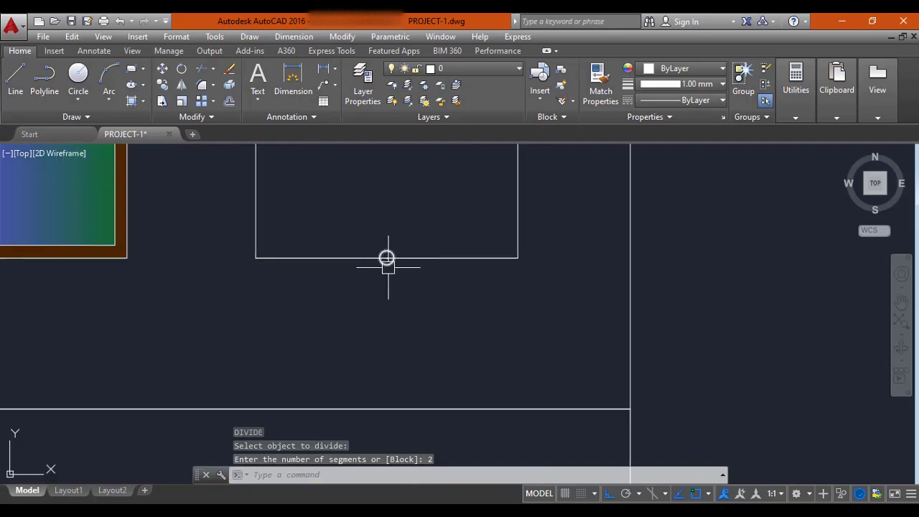
pyautogui.scroll(-2, 388, 267)
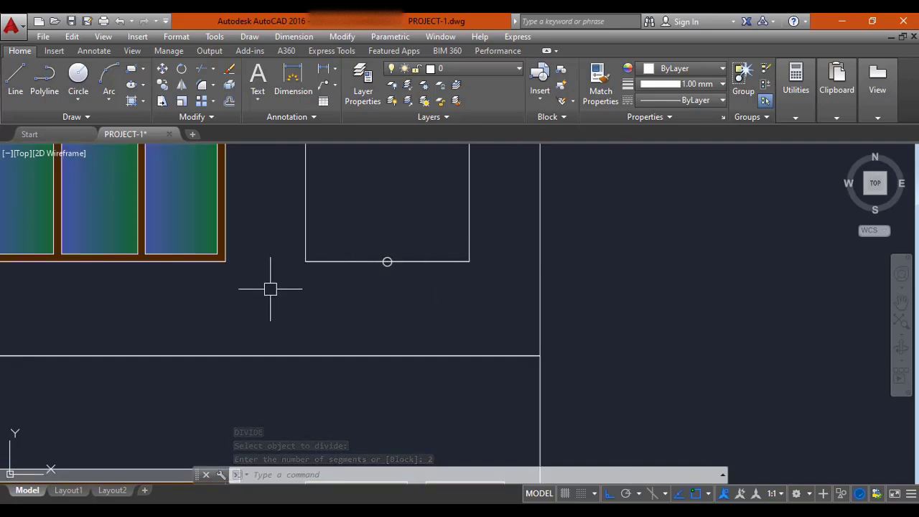
pyautogui.press('Escape')
pyautogui.press('Return')
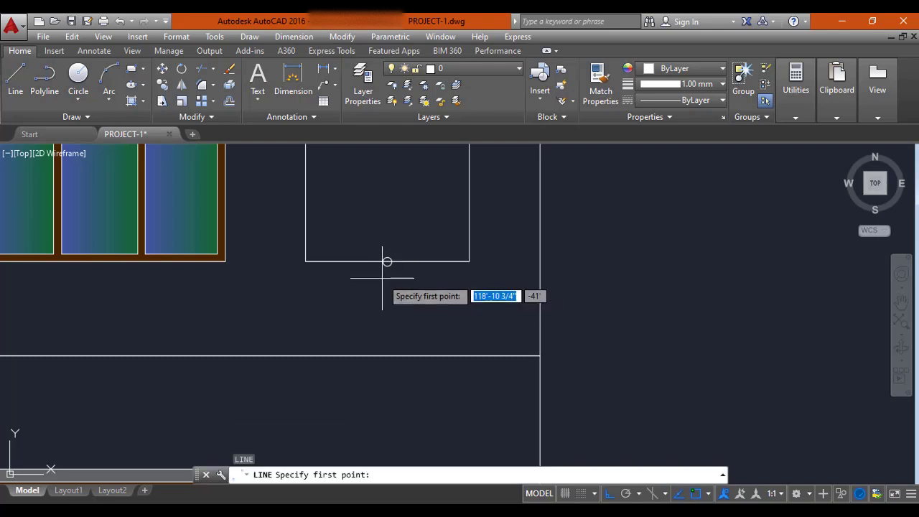
pyautogui.scroll(3, 385, 261)
pyautogui.click(391, 236)
pyautogui.scroll(-3, 391, 236)
pyautogui.scroll(6, 388, 255)
pyautogui.click(361, 184)
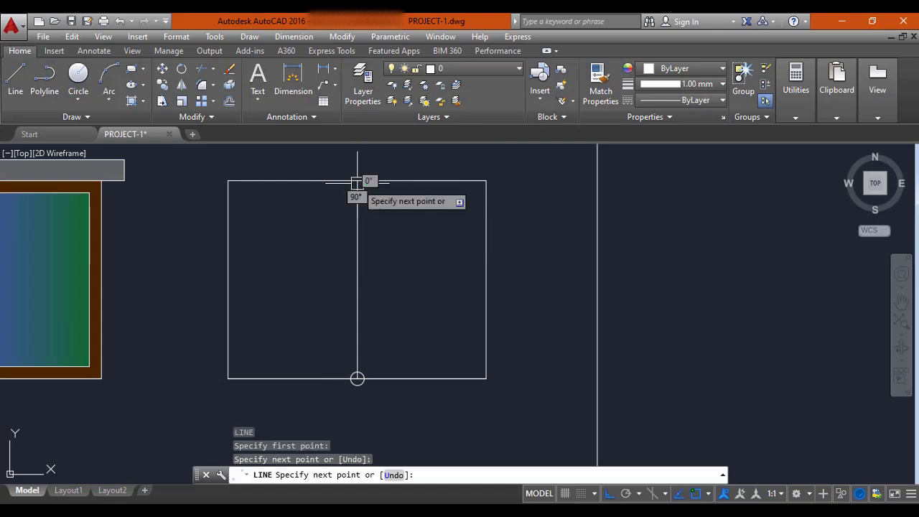
pyautogui.press('Escape')
# Erase the division point marker at the foot of the balcony window's centre line.
pyautogui.click(318, 333)
pyautogui.click(378, 411)
pyautogui.write('e')
pyautogui.press('Return')
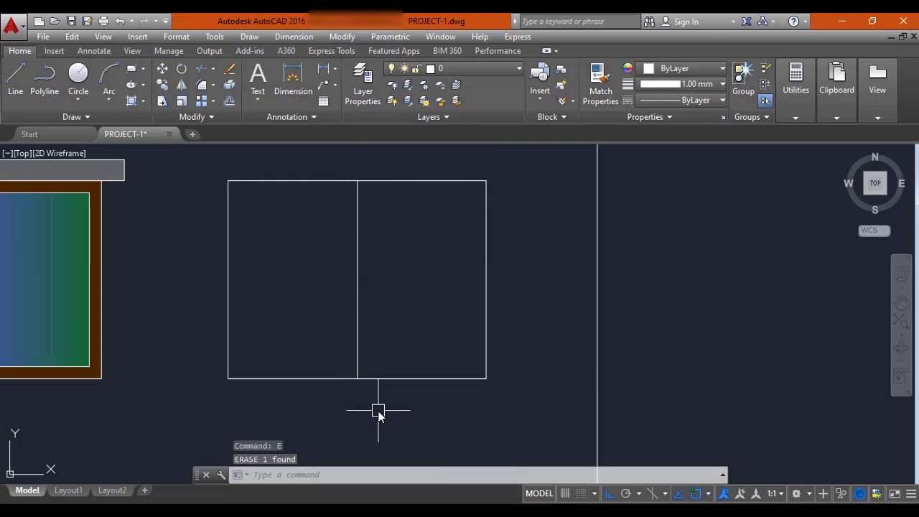
pyautogui.press('Escape')
pyautogui.press('Escape')
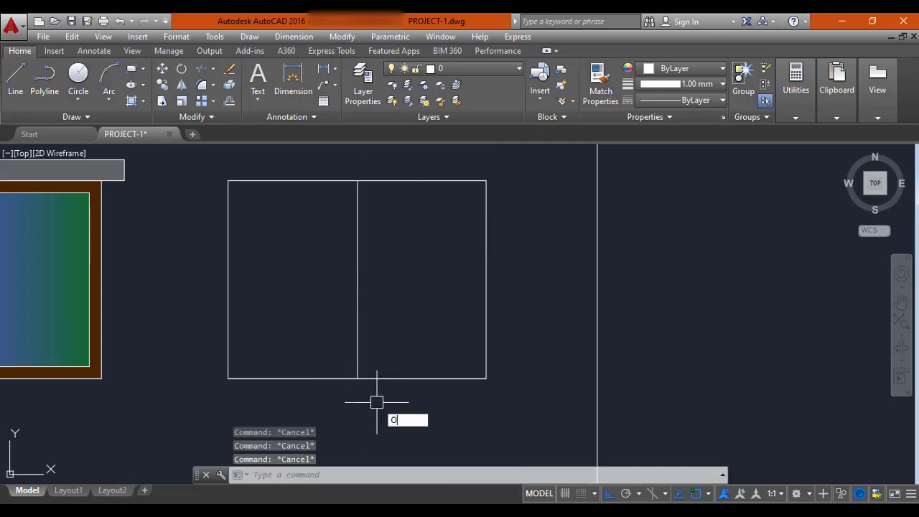
# Offset the balcony window's outer rectangle 3" inward to form the frame.
pyautogui.write('o')
pyautogui.press('Return')
pyautogui.write('3')
pyautogui.press('Return')
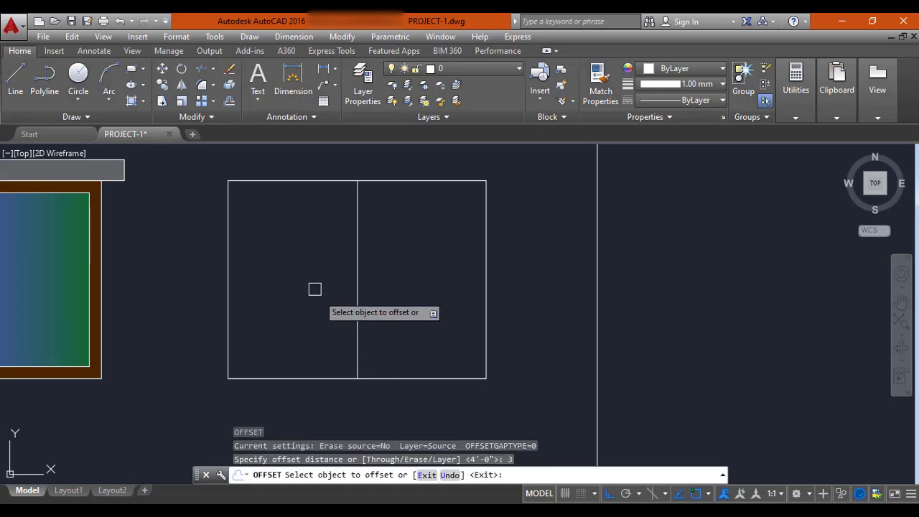
pyautogui.click(261, 172)
pyautogui.click(280, 246)
pyautogui.press('Escape')
# Offset the balcony window's vertical centre line 1.5" to both sides to form the mullion.
pyautogui.write('O')
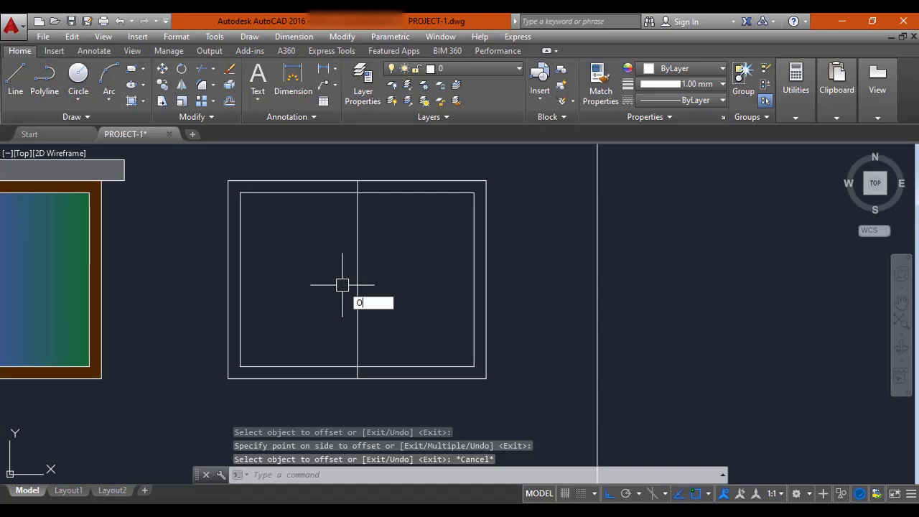
pyautogui.press('Return')
pyautogui.write('1.5')
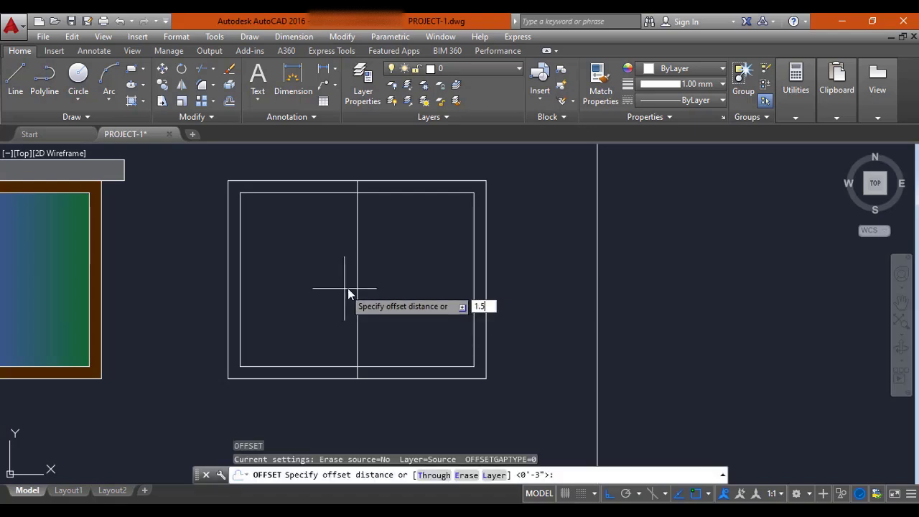
pyautogui.press('Return')
pyautogui.click(357, 279)
pyautogui.click(421, 281)
pyautogui.scroll(4, 353, 309)
pyautogui.click(358, 308)
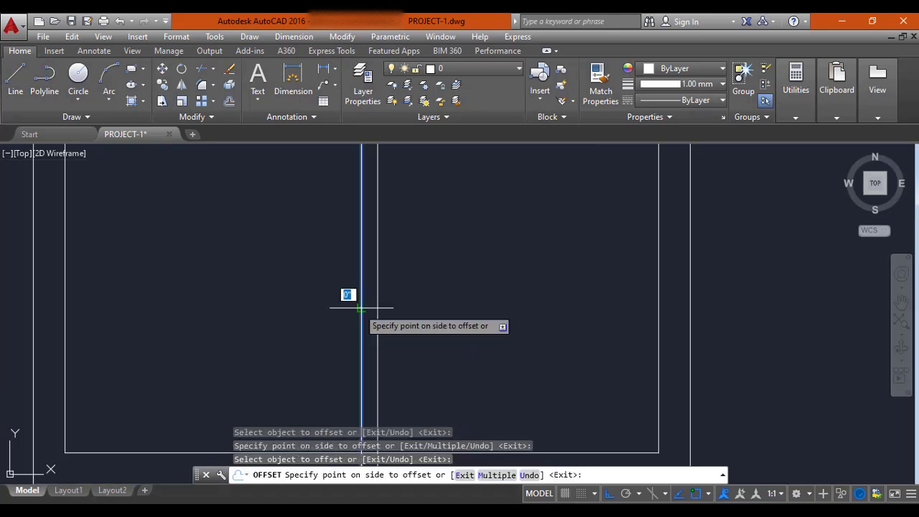
pyautogui.click(336, 294)
pyautogui.press('Escape')
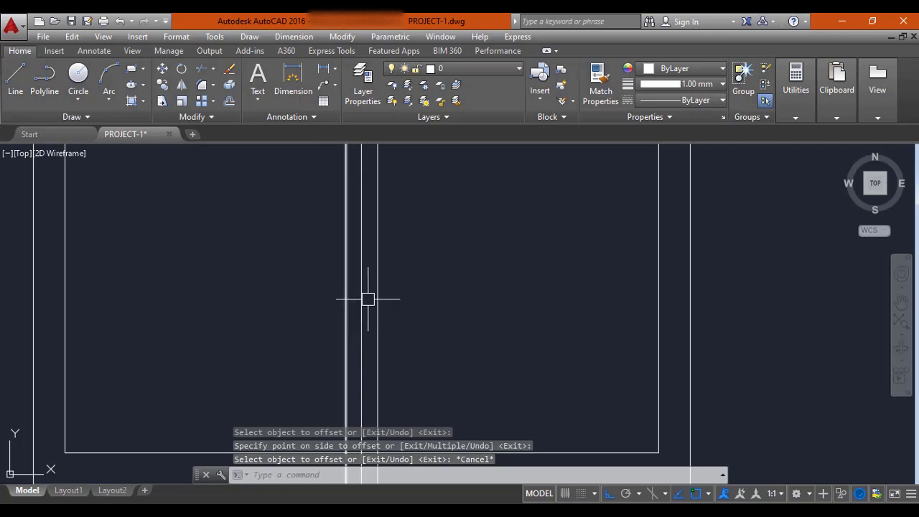
# Erase the centre construction line between the two vertical mullion lines of the plain window.
pyautogui.click(362, 301)
pyautogui.write('e')
pyautogui.press('Return')
pyautogui.scroll(-3, 374, 309)
pyautogui.scroll(3, 366, 370)
pyautogui.press('Escape')
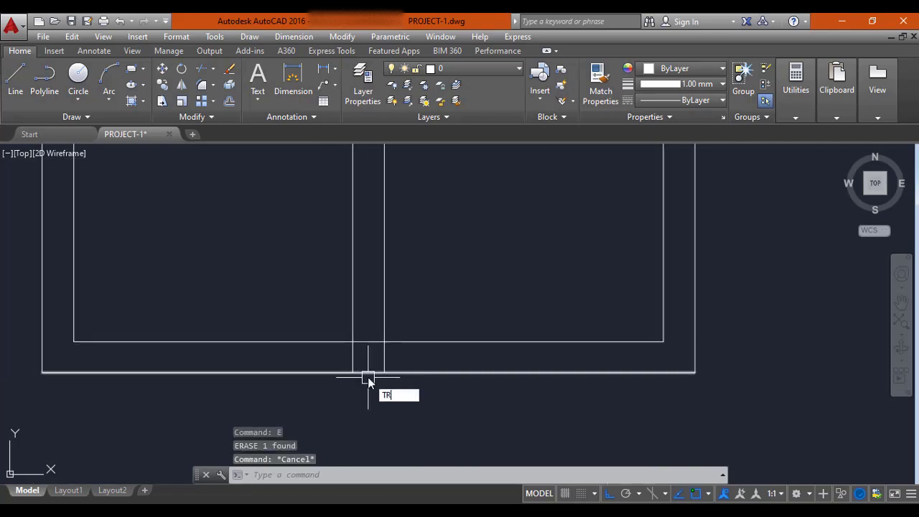
# Trim the mullion and inner frame lines where they cross at the window's top and bottom, leaving two separate panes.
pyautogui.press('Return')
pyautogui.press('Return')
pyautogui.click(383, 356)
pyautogui.click(367, 341)
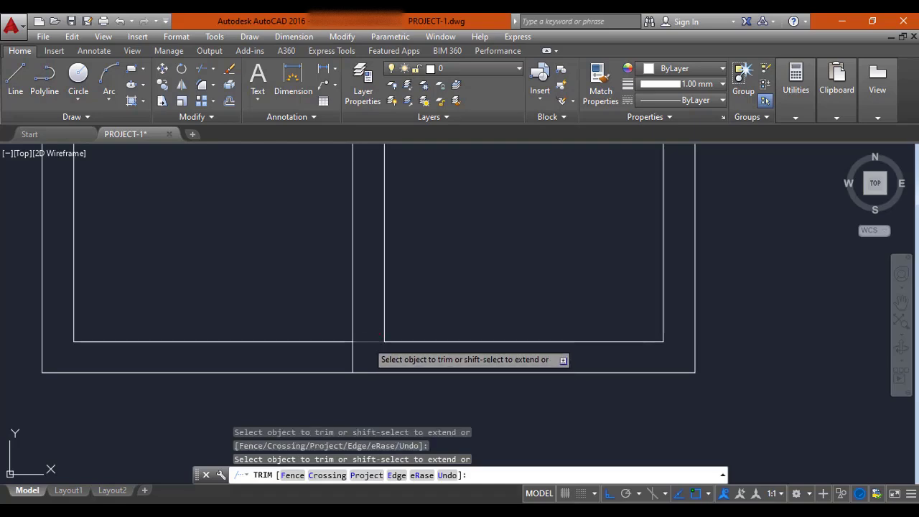
pyautogui.click(353, 355)
pyautogui.scroll(-4, 355, 355)
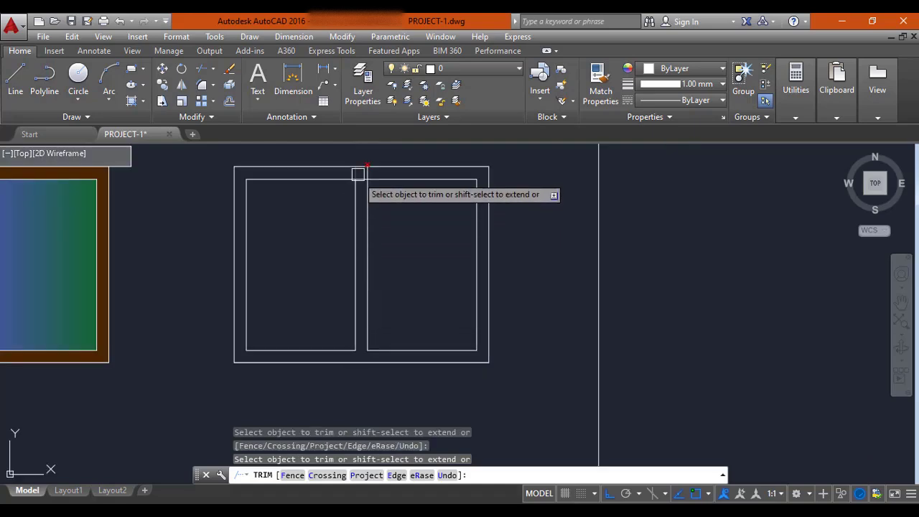
pyautogui.scroll(4, 359, 176)
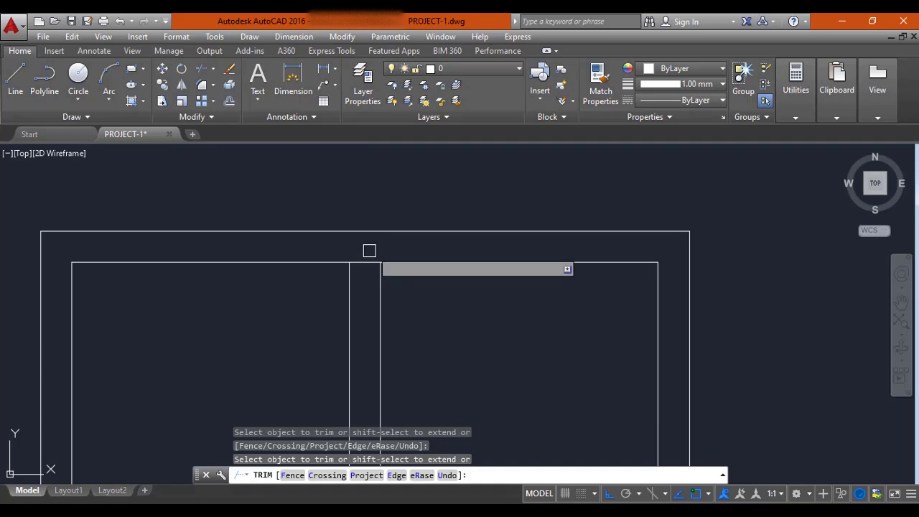
pyautogui.press('Escape')
pyautogui.scroll(-4, 365, 266)
pyautogui.moveTo(385, 342); pyautogui.dragTo(385, 263, button='middle')
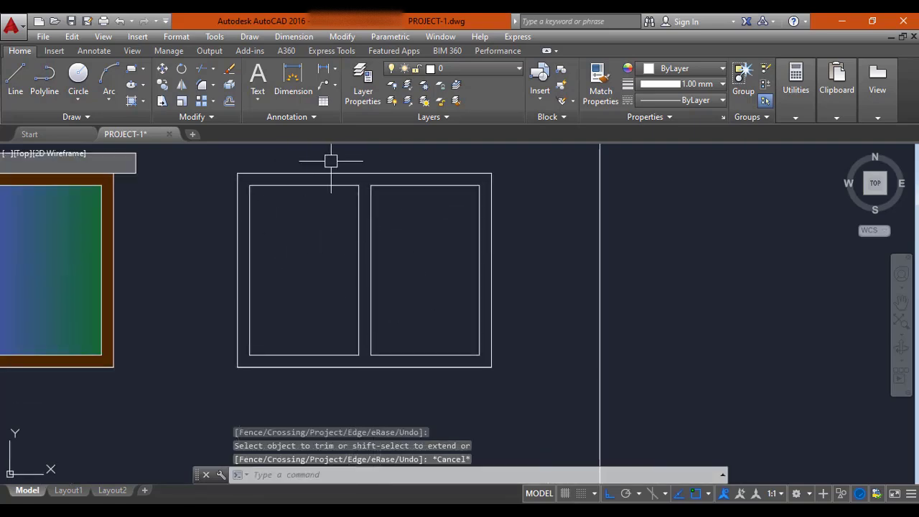
pyautogui.scroll(-2, 272, 274)
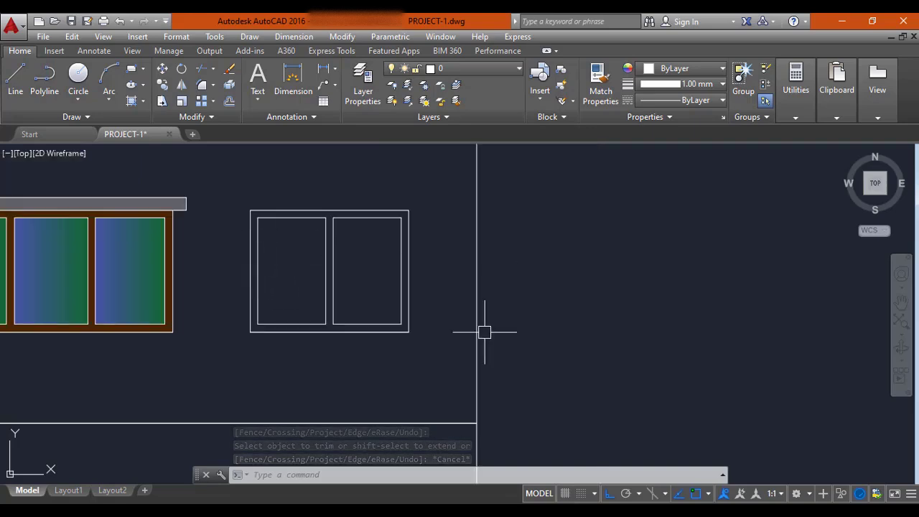
# Fill the two-pane window's frame and mullion with a solid hatch.
pyautogui.scroll(4, 354, 260)
pyautogui.press('Escape')
pyautogui.press('Escape')
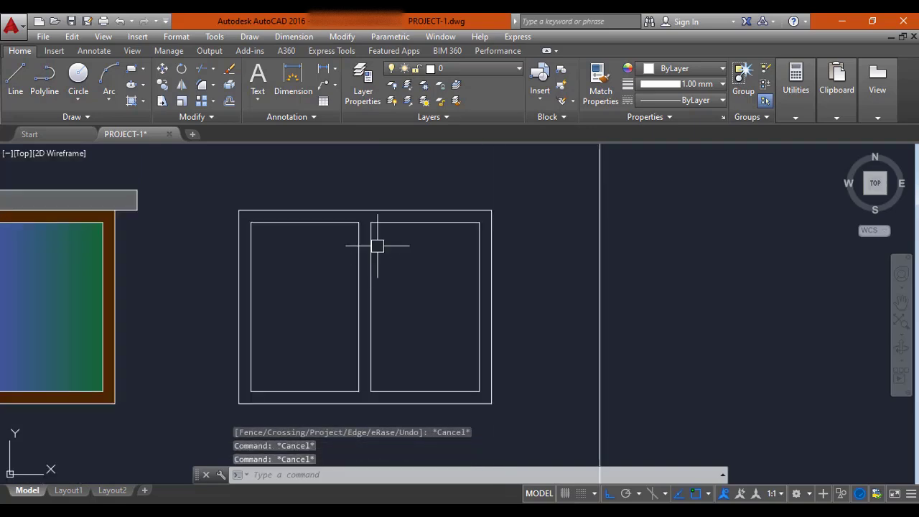
pyautogui.write('h')
pyautogui.press('Return')
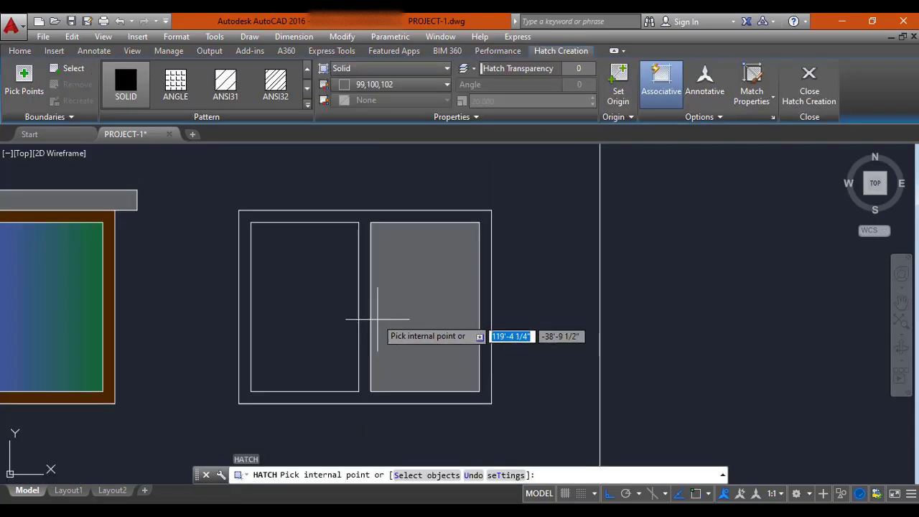
pyautogui.click(364, 217)
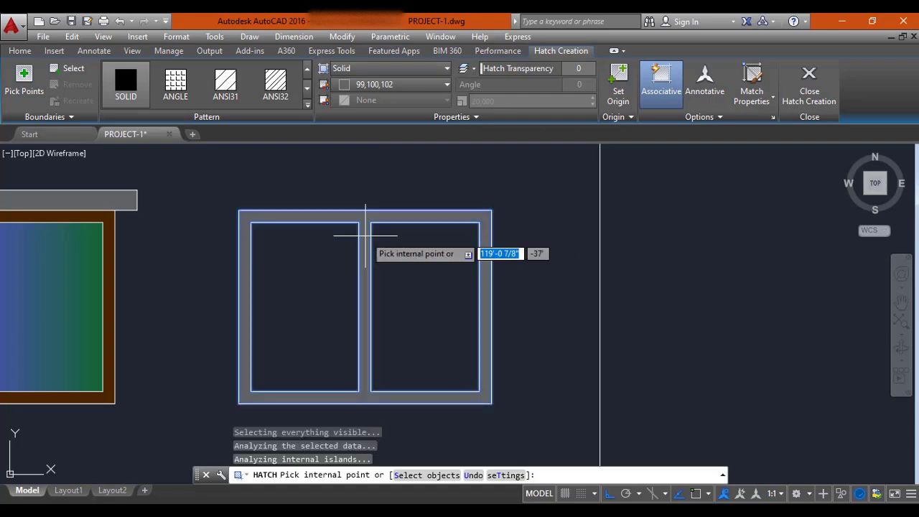
pyautogui.press('Escape')
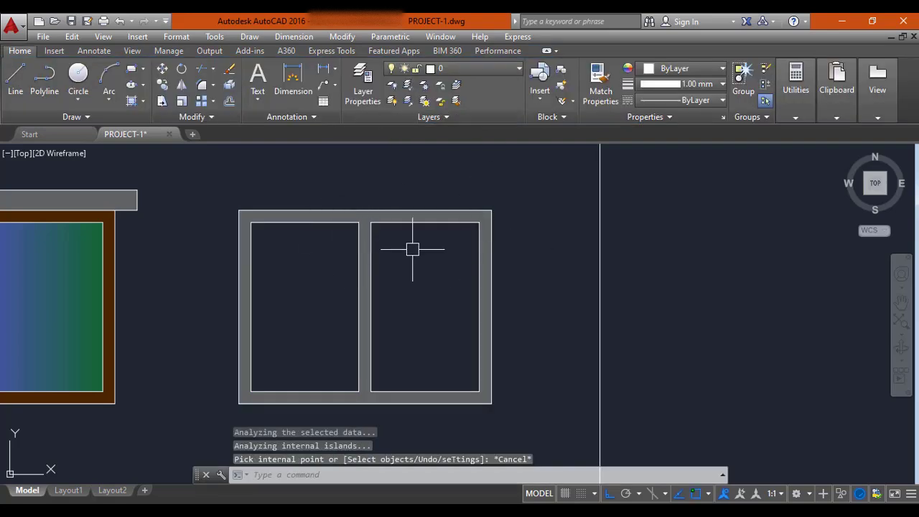
pyautogui.scroll(4, 362, 219)
pyautogui.click(367, 219)
pyautogui.press('Escape')
pyautogui.press('Escape')
pyautogui.scroll(-4, 400, 237)
# Match the two-pane window's frame hatch to the brown frame of the neighbouring three-pane window.
pyautogui.moveTo(163, 256); pyautogui.dragTo(323, 248, button='middle')
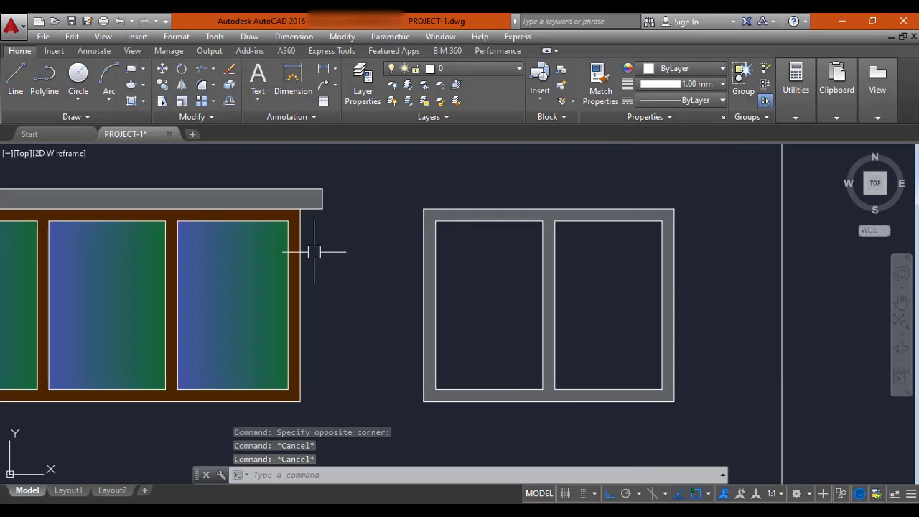
pyautogui.scroll(4, 298, 252)
pyautogui.scroll(-2, 350, 248)
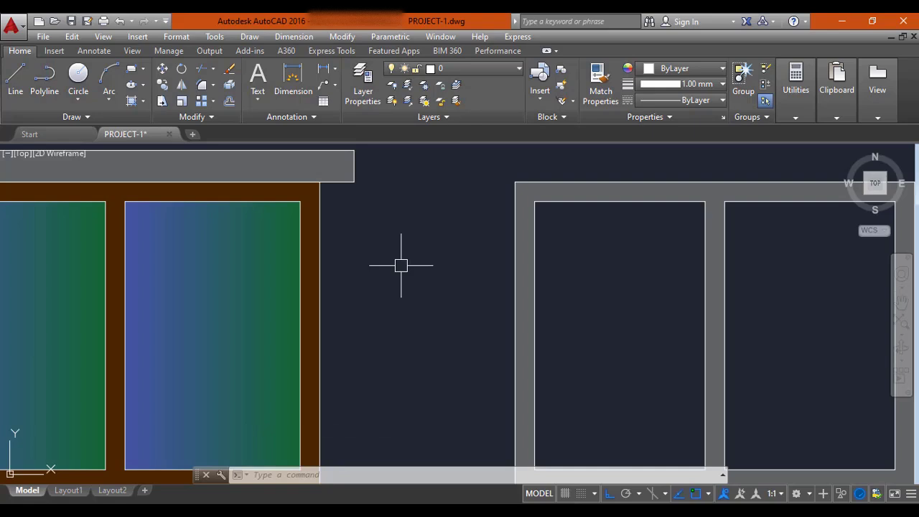
pyautogui.scroll(-4, 419, 256)
pyautogui.scroll(4, 467, 229)
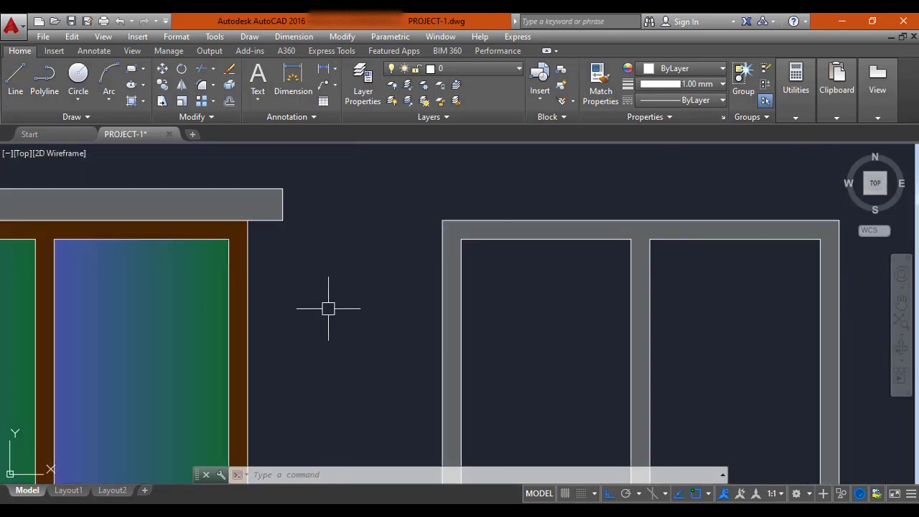
pyautogui.write('A')
pyautogui.press('Return')
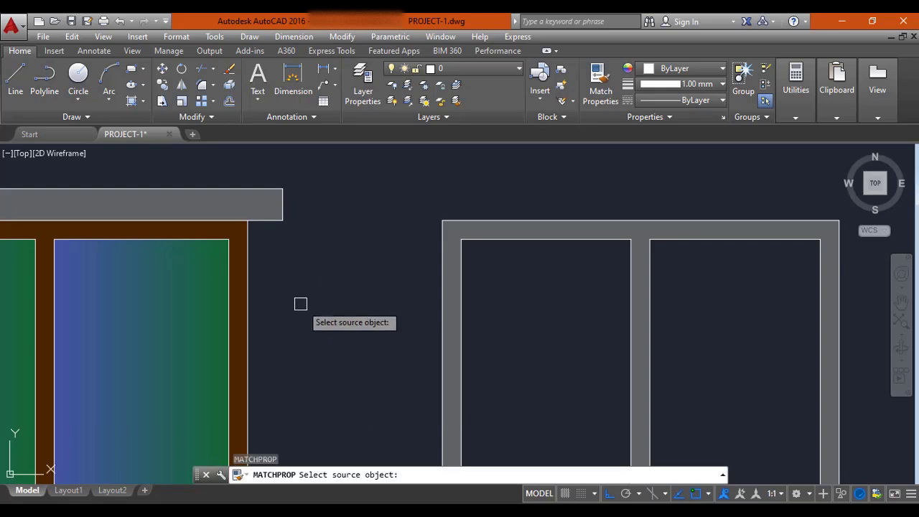
pyautogui.scroll(4, 237, 260)
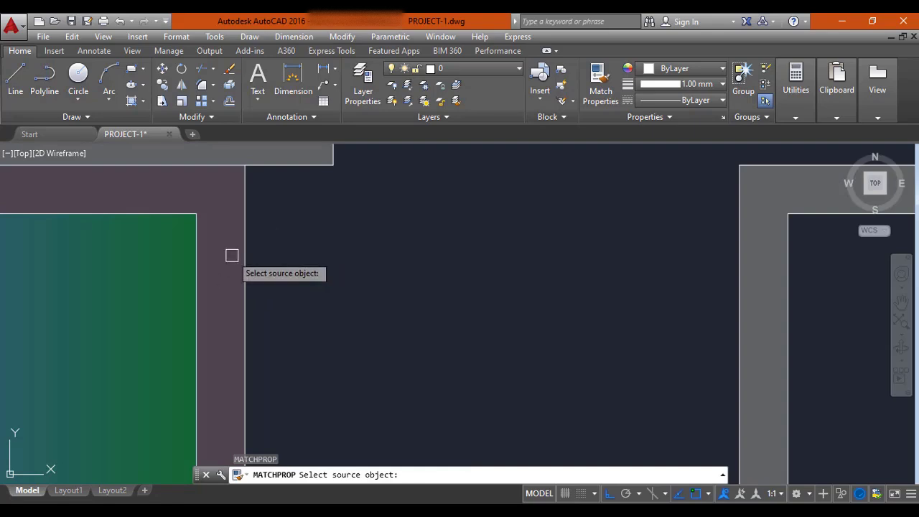
pyautogui.click(226, 259)
pyautogui.scroll(-4, 230, 273)
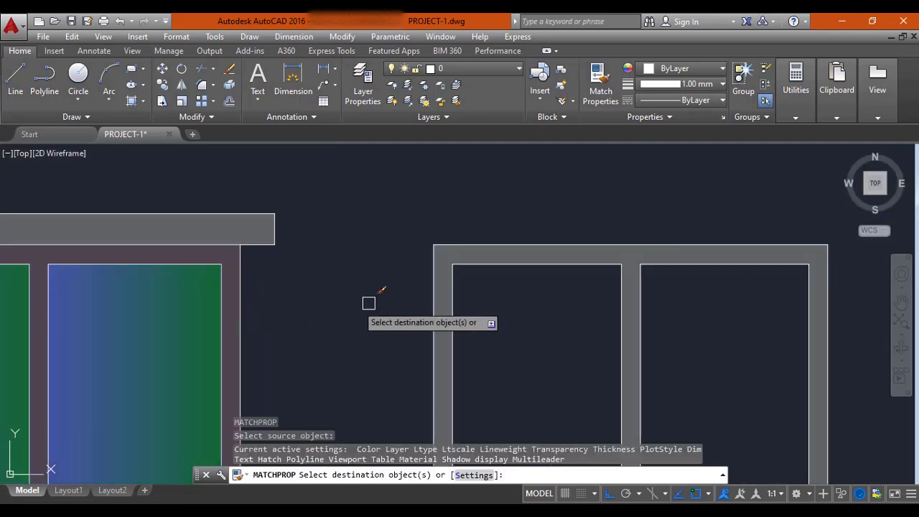
pyautogui.scroll(4, 431, 272)
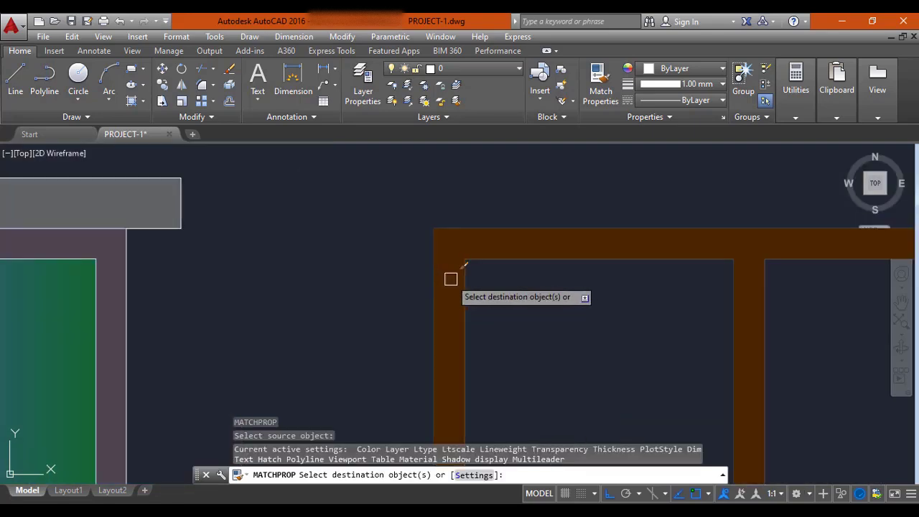
pyautogui.click(451, 277)
pyautogui.press('Escape')
pyautogui.scroll(-3, 332, 277)
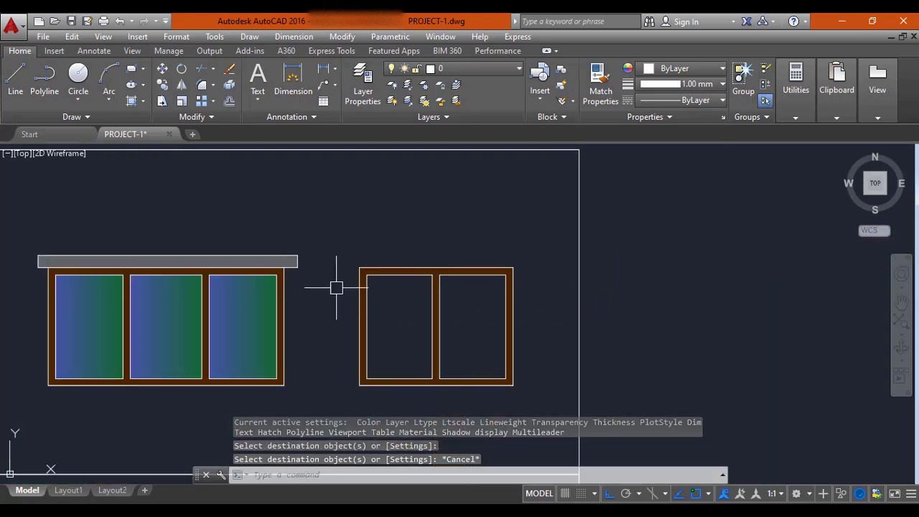
# Fill both panes of the two-pane window with a single solid hatch.
pyautogui.moveTo(332, 277); pyautogui.dragTo(337, 229, button='middle')
pyautogui.scroll(2, 395, 220)
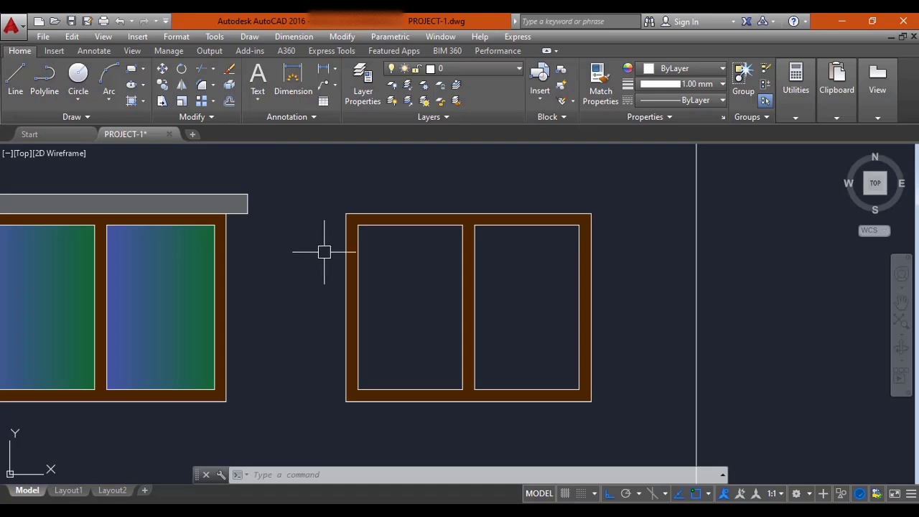
pyautogui.press('Escape')
pyautogui.press('Escape')
pyautogui.press('Escape')
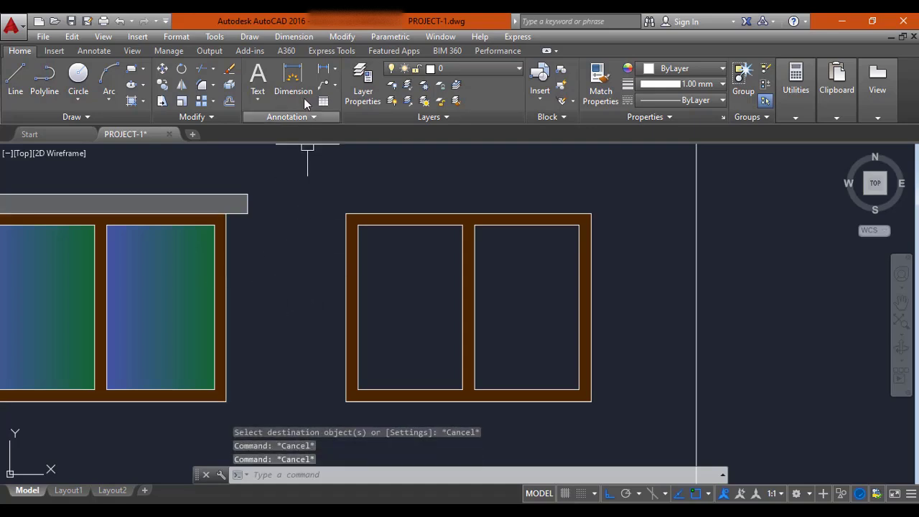
pyautogui.write('H')
pyautogui.press('Return')
pyautogui.click(407, 300)
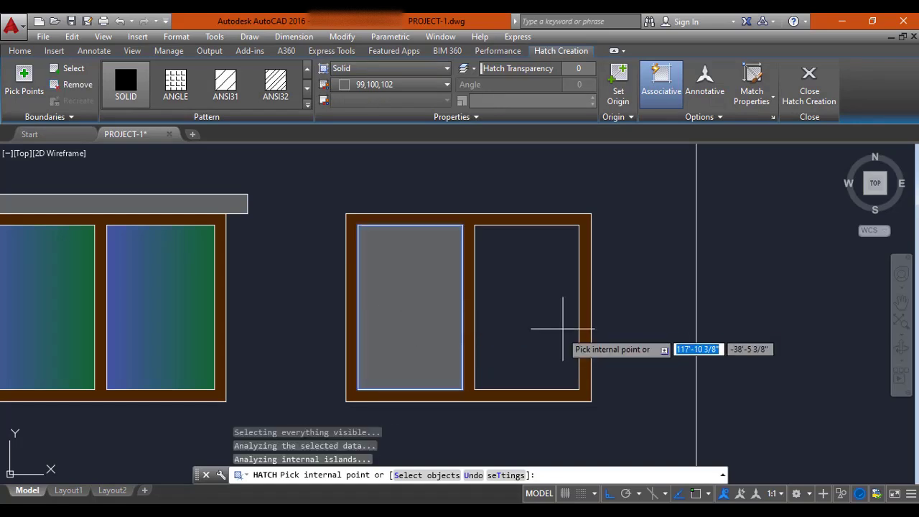
pyautogui.click(545, 319)
pyautogui.press('Escape')
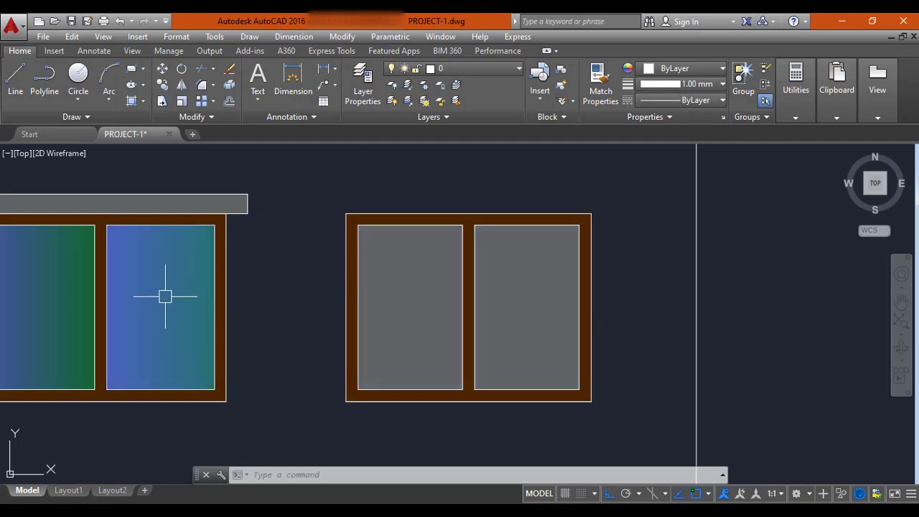
# Match the two-pane window's glass hatch to the blue-green gradient of the neighbouring window's pane.
pyautogui.write('MA')
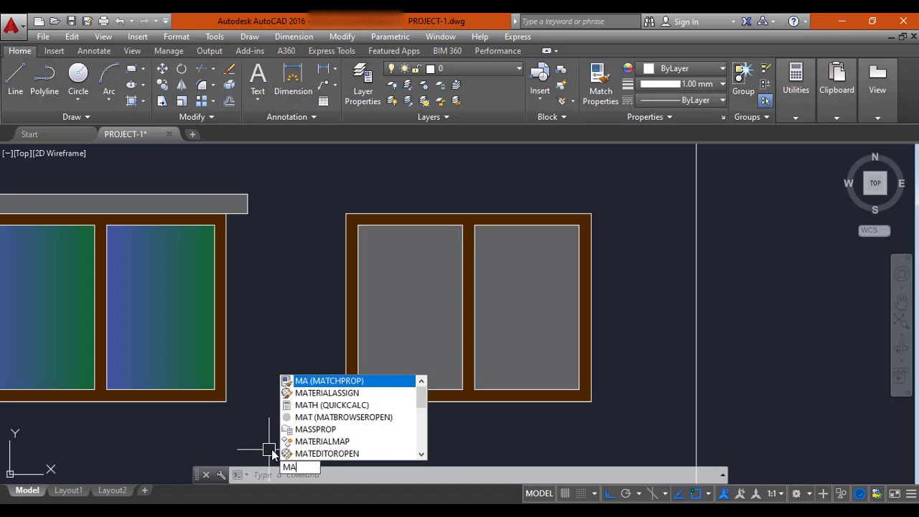
pyautogui.press('Return')
pyautogui.click(168, 324)
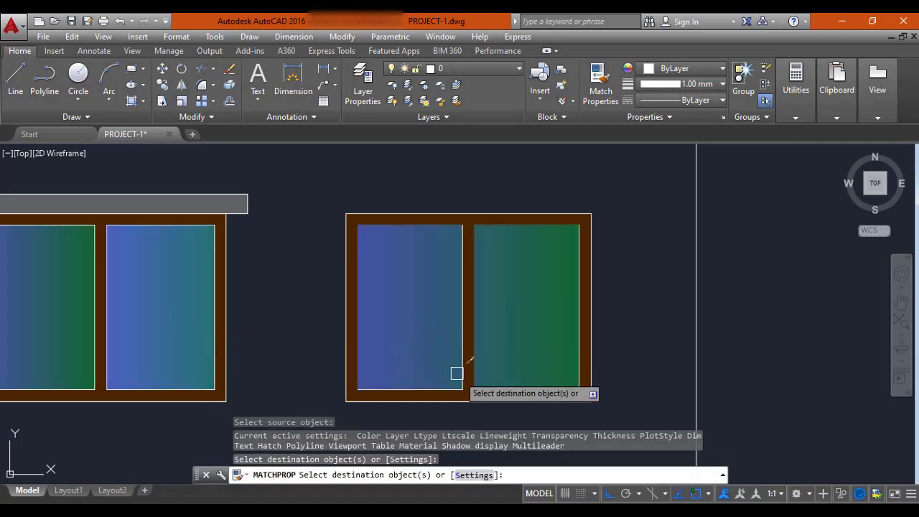
pyautogui.press('Escape')
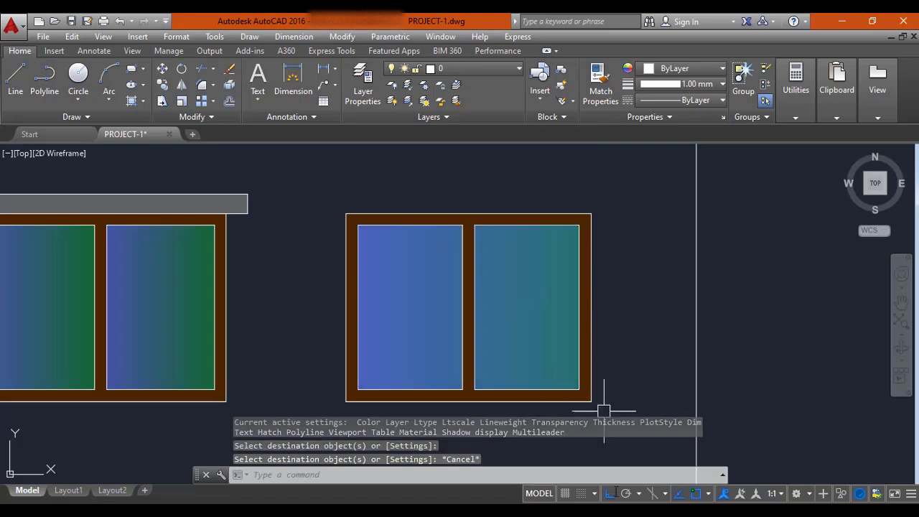
pyautogui.scroll(-2, 195, 407)
pyautogui.moveTo(195, 407)
pyautogui.mouseDown(button='middle')
pyautogui.moveTo(323, 324)
pyautogui.moveTo(310, 331)
pyautogui.mouseUp(button='middle')
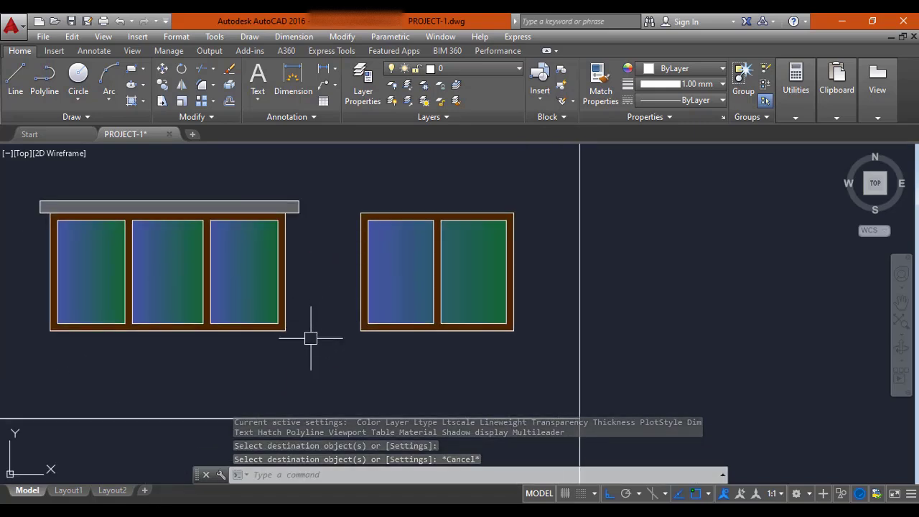
# Split the two-pane window's gradient into separate hatches so that each pane has its own gradient.
pyautogui.scroll(-2, 339, 362)
pyautogui.scroll(2, 357, 357)
pyautogui.scroll(2, 357, 357)
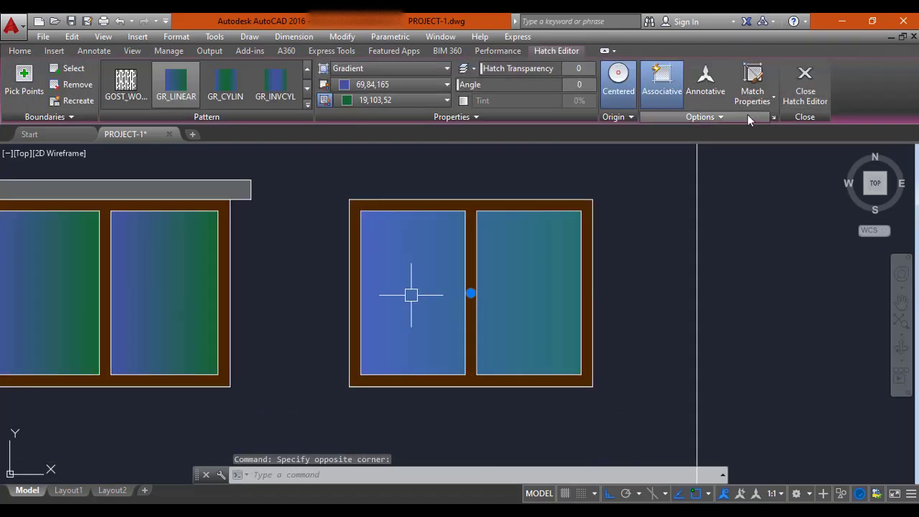
pyautogui.click(747, 115)
pyautogui.click(691, 149)
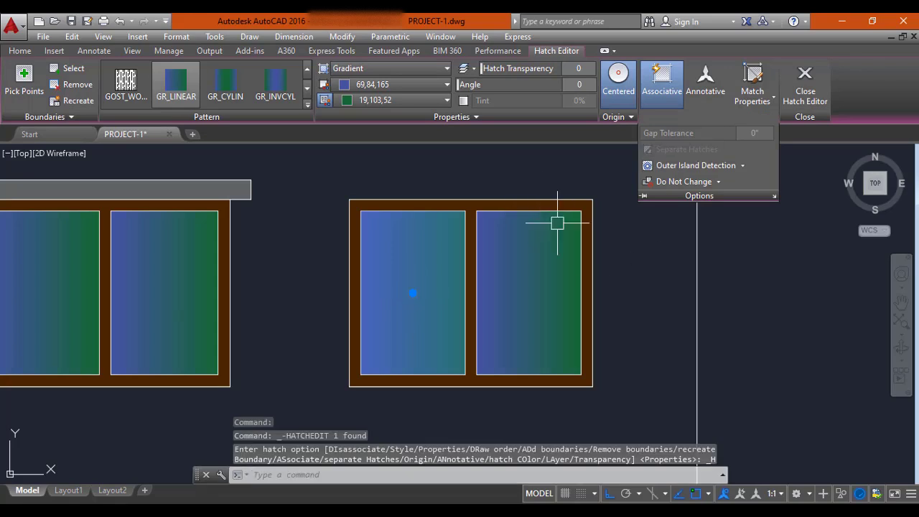
pyautogui.press('Escape')
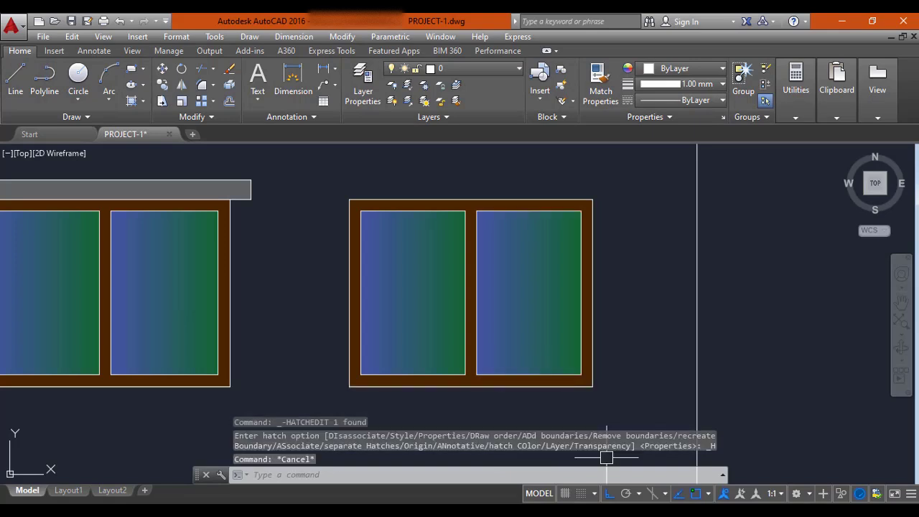
# Examine the first-floor window and balcony railing in the finished reference elevation.
pyautogui.click(609, 513)
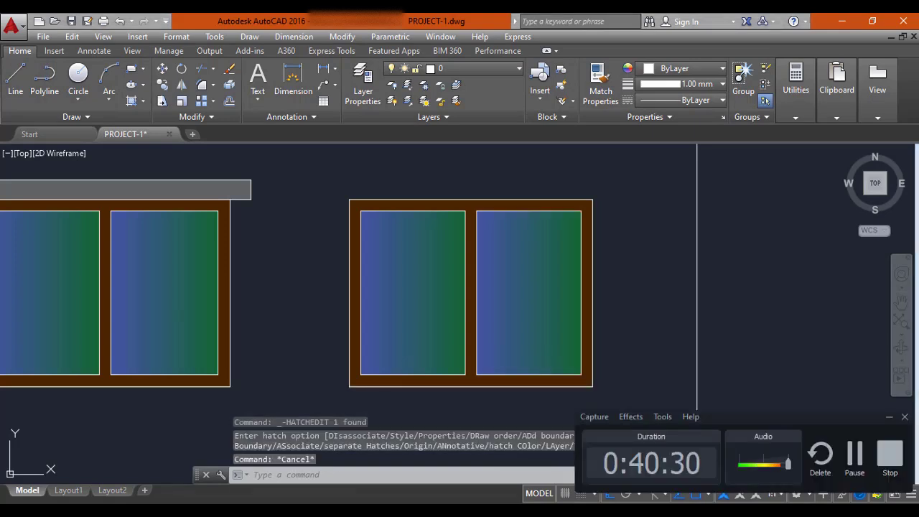
pyautogui.scroll(-6, 506, 354)
pyautogui.moveTo(509, 355)
pyautogui.mouseDown(button='middle')
pyautogui.moveTo(464, 299)
pyautogui.moveTo(441, 323)
pyautogui.moveTo(453, 290)
pyautogui.moveTo(467, 297)
pyautogui.moveTo(542, 282)
pyautogui.moveTo(322, 339)
pyautogui.mouseUp(button='middle')
pyautogui.scroll(-5, 453, 308)
pyautogui.scroll(-2, 453, 309)
pyautogui.scroll(4, 191, 308)
pyautogui.scroll(-2, 167, 296)
pyautogui.moveTo(470, 306); pyautogui.dragTo(433, 321, button='middle')
pyautogui.moveTo(510, 310); pyautogui.dragTo(718, 270, button='middle')
pyautogui.moveTo(471, 305); pyautogui.dragTo(500, 303, button='middle')
pyautogui.moveTo(430, 310); pyautogui.dragTo(477, 308, button='middle')
pyautogui.moveTo(305, 318); pyautogui.dragTo(335, 311, button='middle')
pyautogui.scroll(4, 330, 316)
pyautogui.scroll(2, 364, 359)
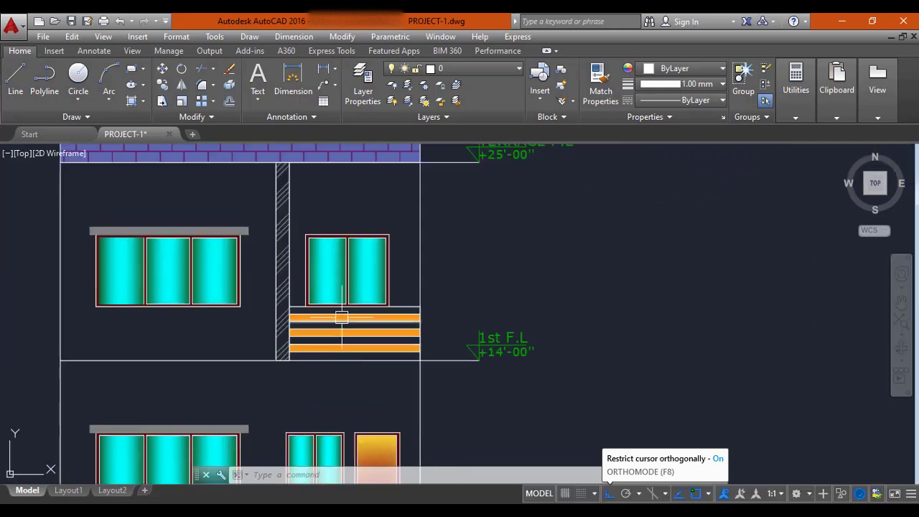
# Compare the balcony's front wall in the 1st floor plan with the railing in the reference elevation.
pyautogui.scroll(-4, 329, 301)
pyautogui.moveTo(650, 221); pyautogui.dragTo(407, 321, button='middle')
pyautogui.scroll(-4, 481, 307)
pyautogui.moveTo(505, 308); pyautogui.dragTo(316, 388, button='middle')
pyautogui.scroll(4, 374, 352)
pyautogui.scroll(4, 595, 302)
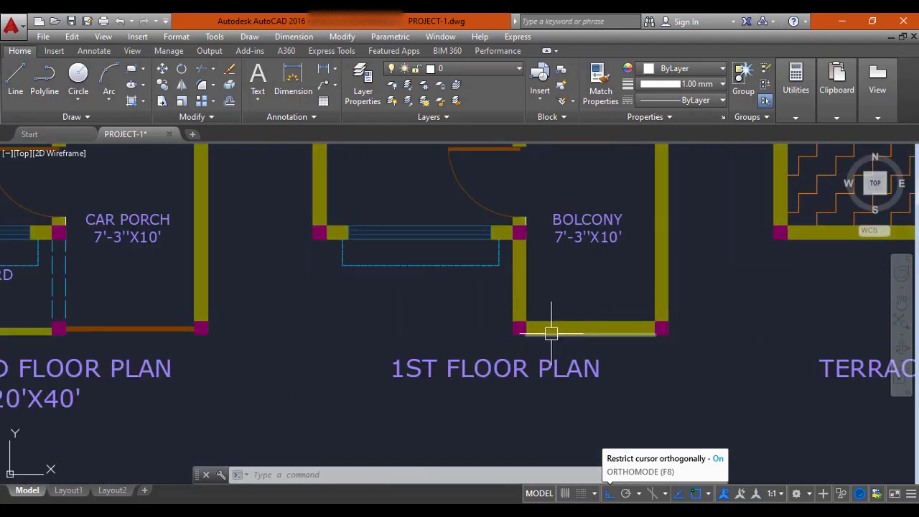
pyautogui.moveTo(610, 319); pyautogui.dragTo(583, 389, button='middle')
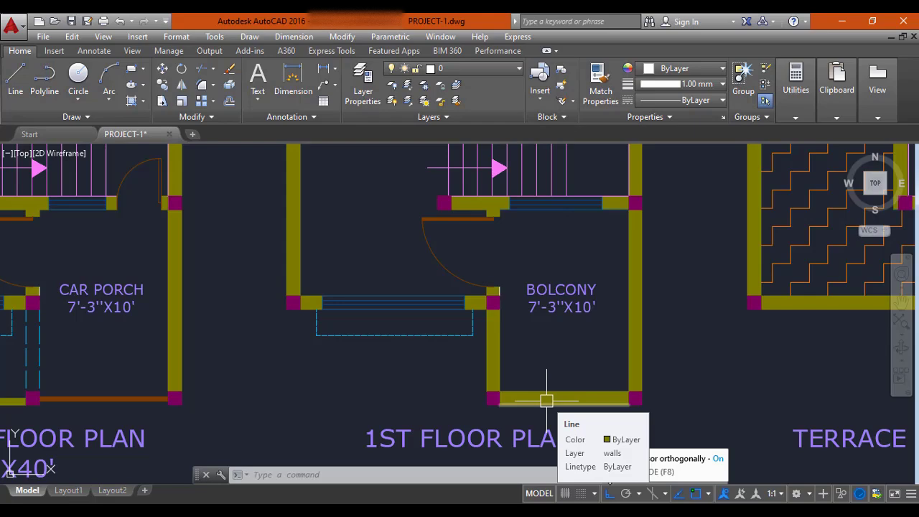
pyautogui.scroll(-10, 588, 397)
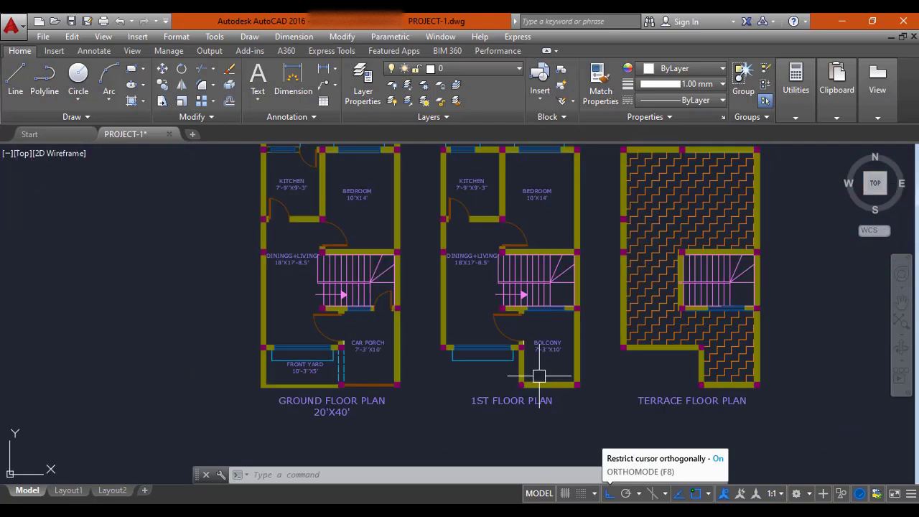
pyautogui.scroll(10, 396, 334)
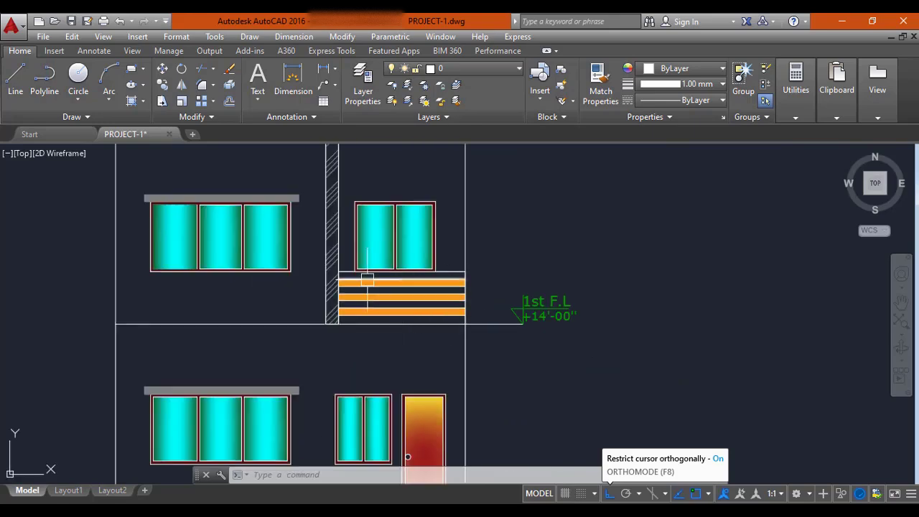
# Draw vertical construction lines through both outer corners of the balcony's front wall in the 1st floor plan, down across the elevation.
pyautogui.scroll(-5, 383, 240)
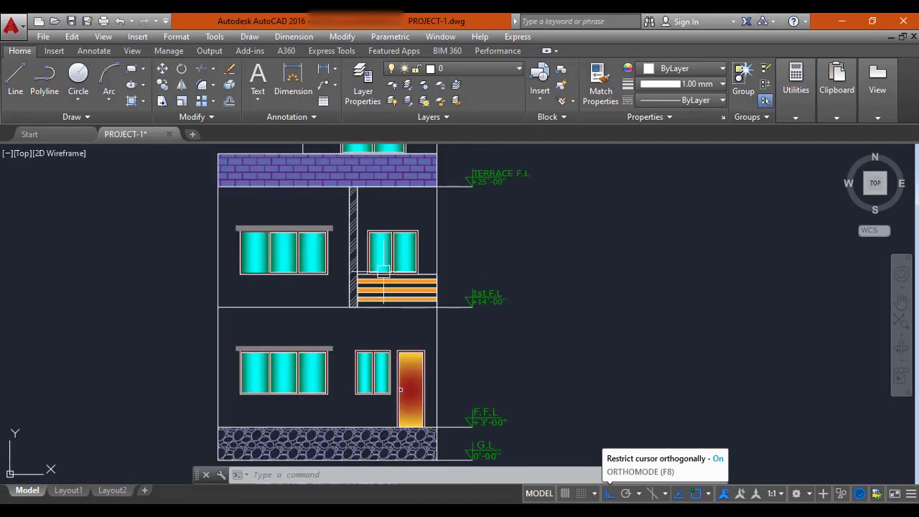
pyautogui.scroll(-2, 392, 250)
pyautogui.moveTo(563, 249); pyautogui.dragTo(413, 354, button='middle')
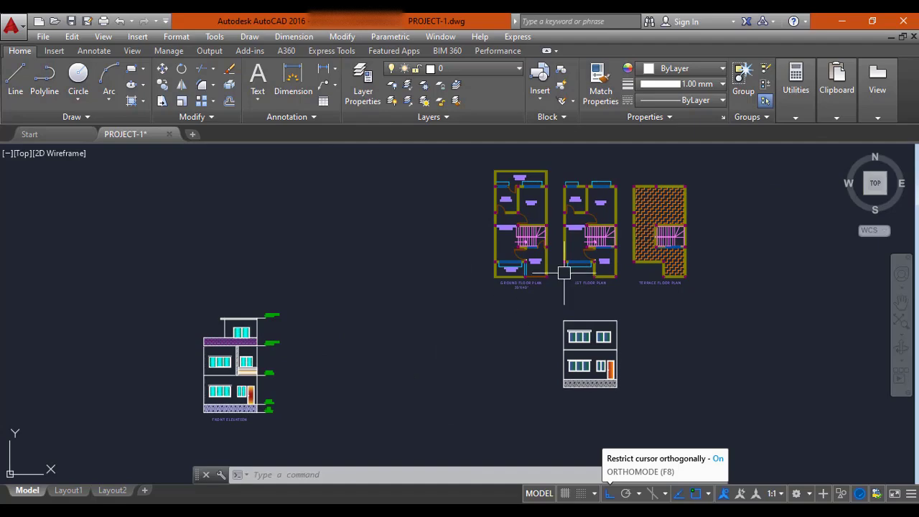
pyautogui.scroll(4, 627, 222)
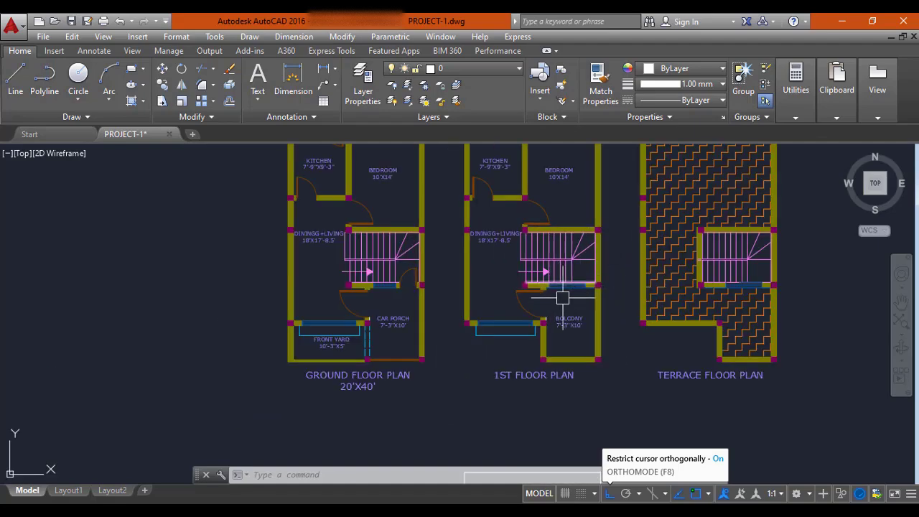
pyautogui.moveTo(556, 347); pyautogui.dragTo(518, 308, button='middle')
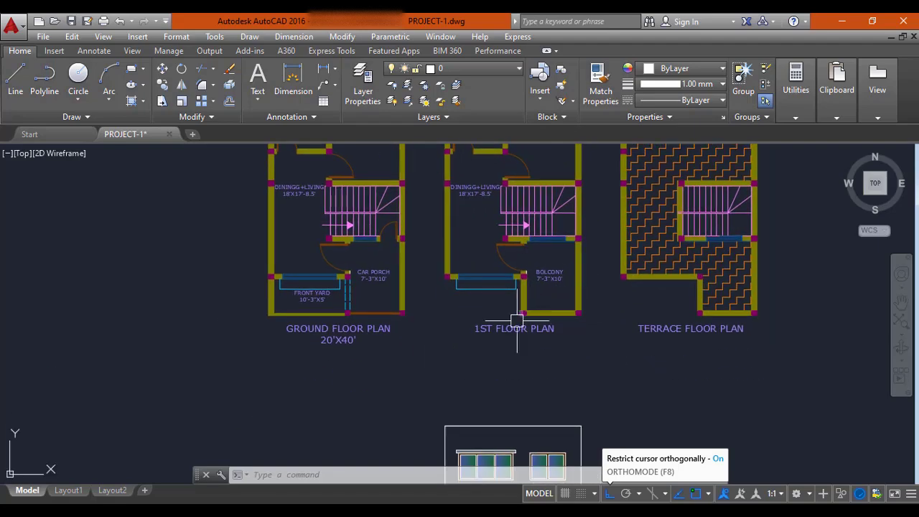
pyautogui.moveTo(571, 368); pyautogui.dragTo(541, 286, button='middle')
pyautogui.moveTo(530, 378)
pyautogui.mouseDown(button='middle')
pyautogui.moveTo(523, 335)
pyautogui.moveTo(497, 427)
pyautogui.mouseUp(button='middle')
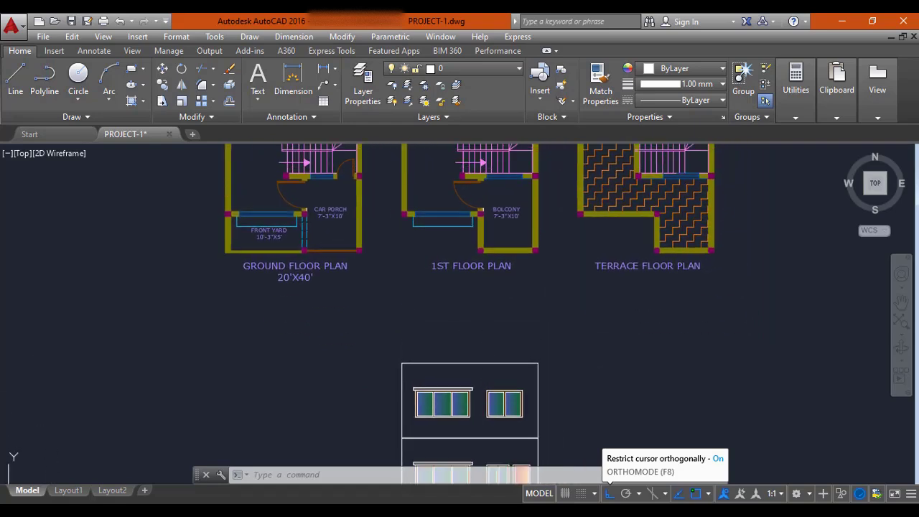
pyautogui.press('Escape')
pyautogui.write('xl')
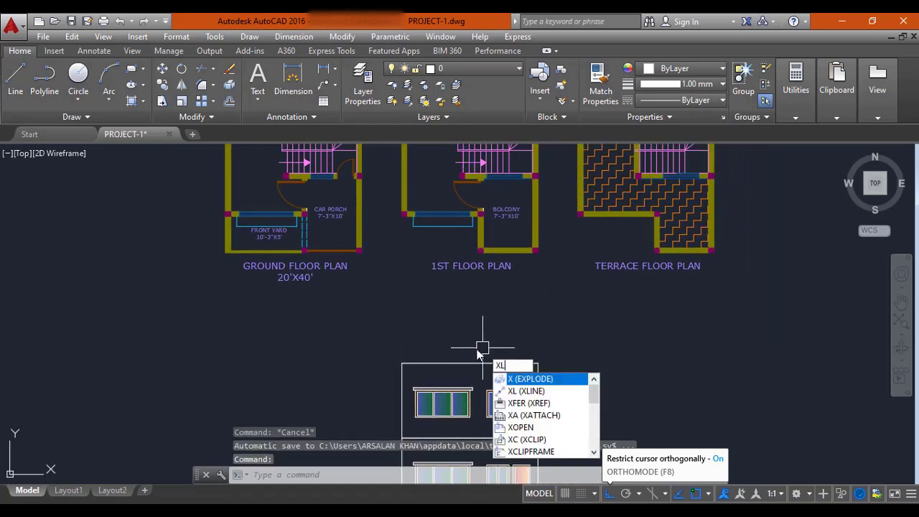
pyautogui.press('Return')
pyautogui.write('v')
pyautogui.press('Return')
pyautogui.scroll(2, 487, 316)
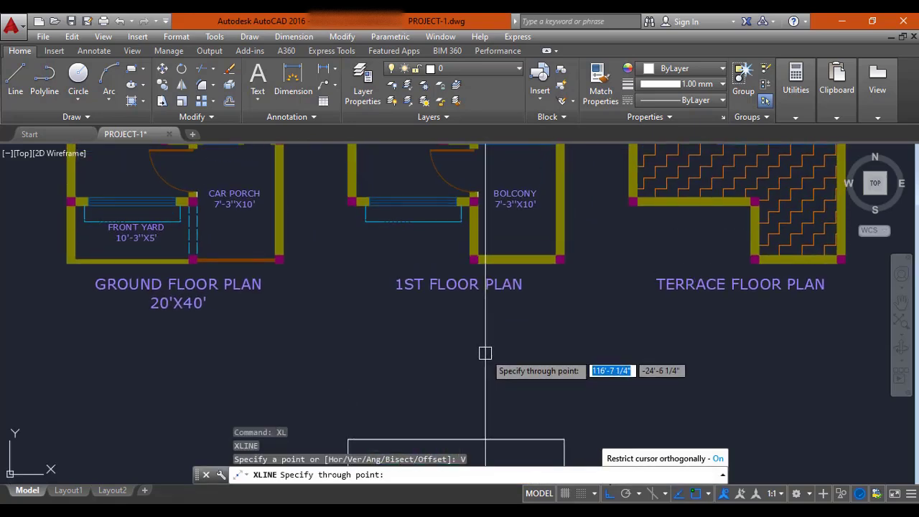
pyautogui.scroll(3, 464, 248)
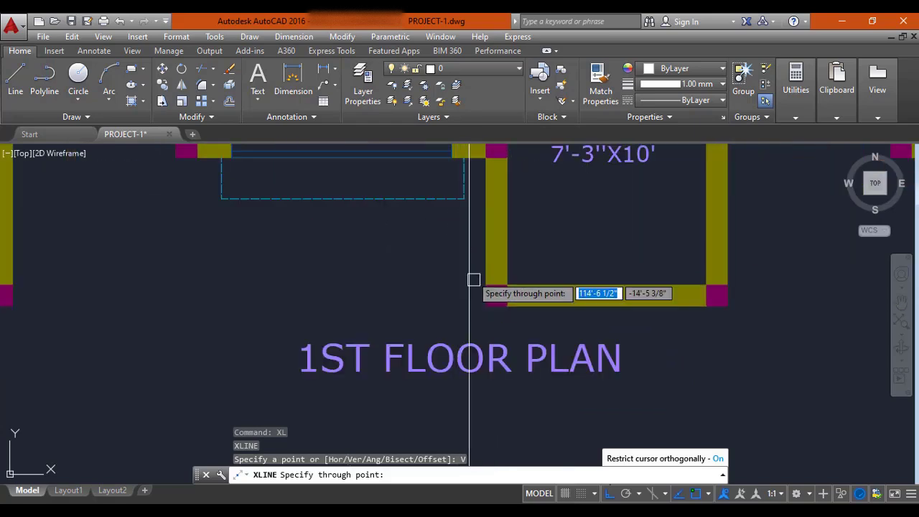
pyautogui.click(486, 306)
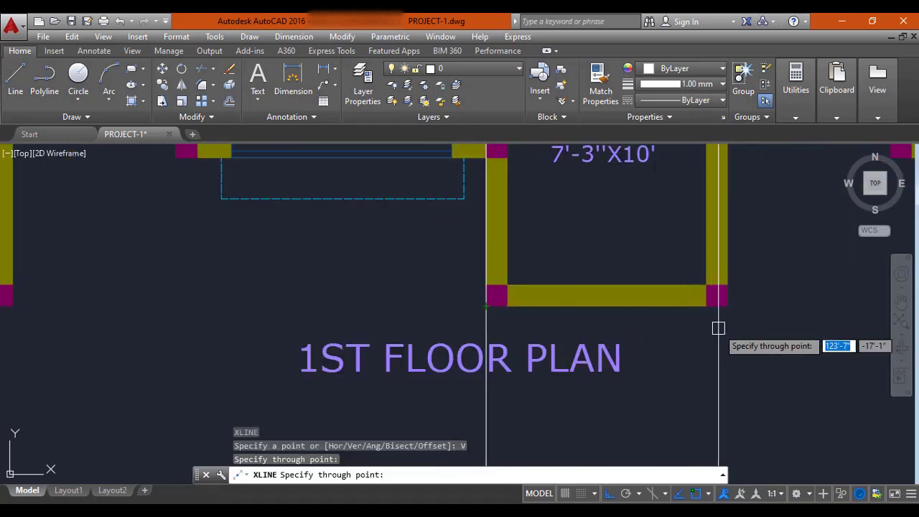
pyautogui.click(727, 306)
pyautogui.scroll(-3, 719, 338)
pyautogui.press('Escape')
pyautogui.scroll(-3, 591, 286)
# Draw a horizontal line from the first-floor two-pane window's lower left corner to the balcony's left construction line.
pyautogui.scroll(5, 586, 281)
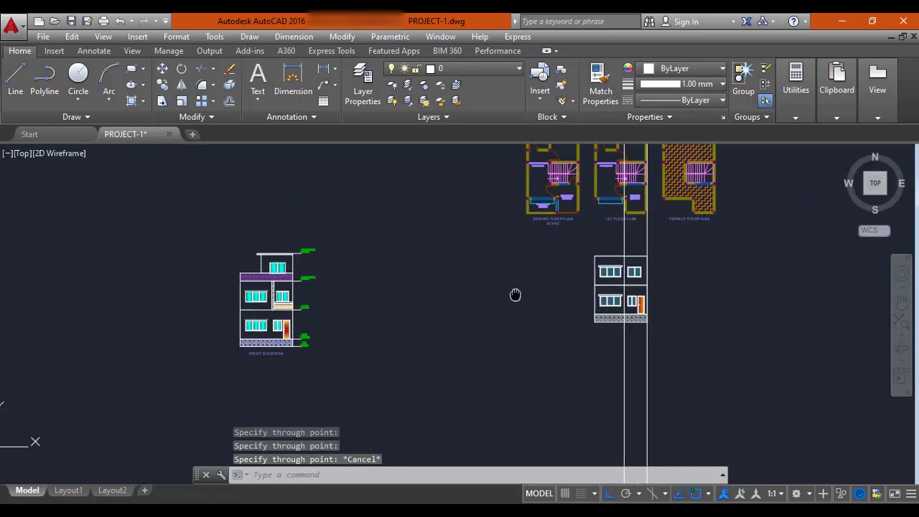
pyautogui.scroll(4, 586, 273)
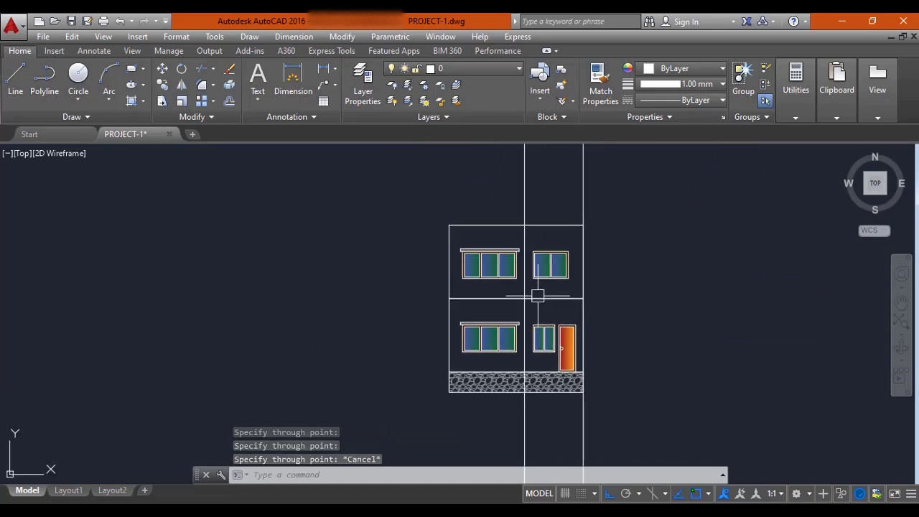
pyautogui.press('Escape')
pyautogui.write('l')
pyautogui.press('Return')
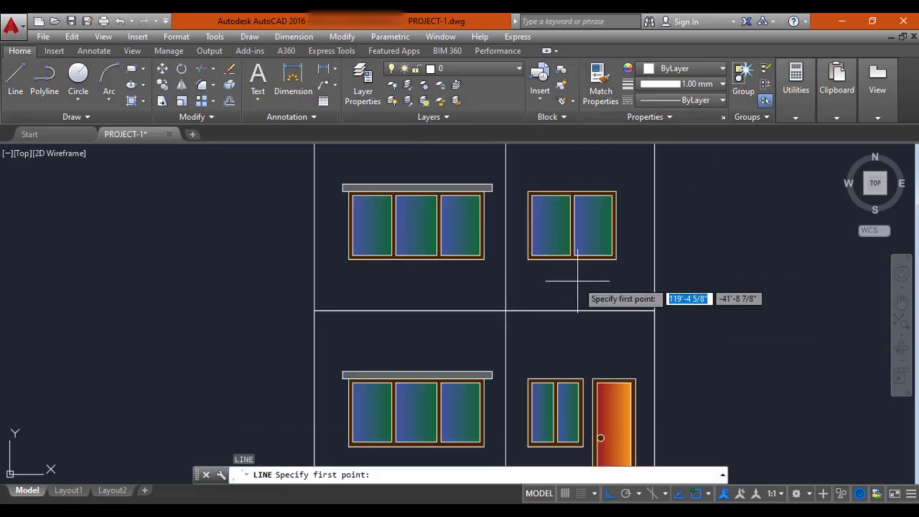
pyautogui.click(528, 260)
pyautogui.press('Escape')
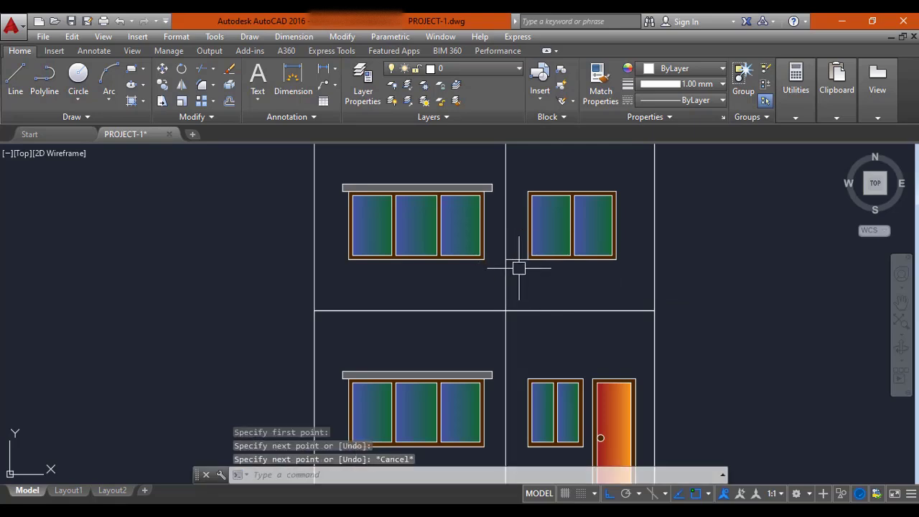
# Draw a horizontal line from the two-pane window's lower right corner to the elevation's right edge.
pyautogui.press('Return')
pyautogui.scroll(3, 519, 266)
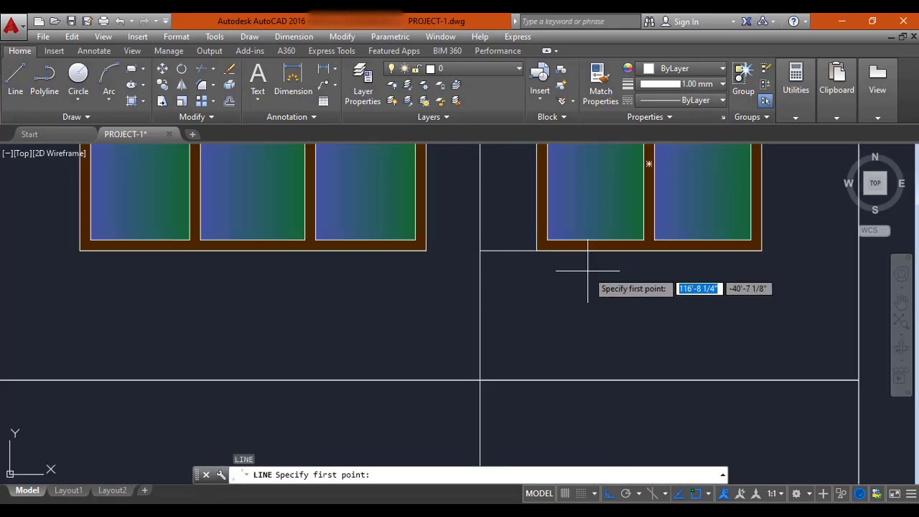
pyautogui.click(762, 250)
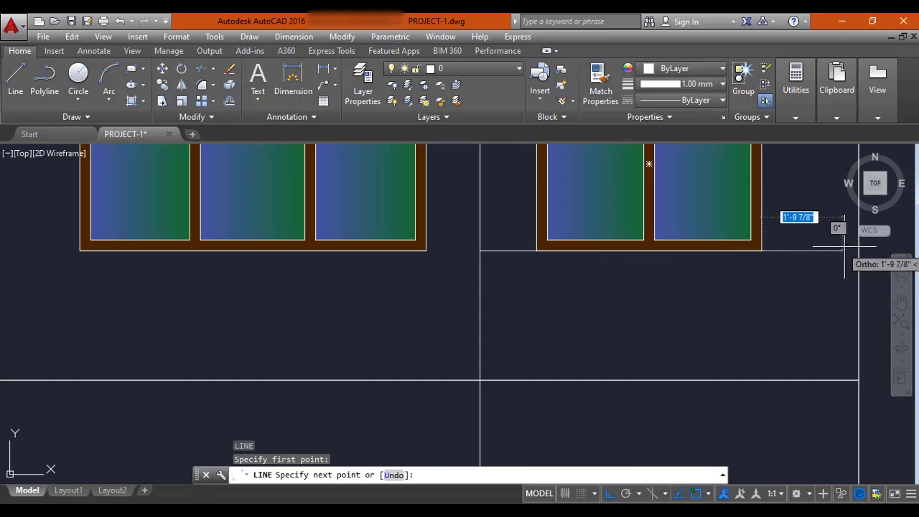
pyautogui.click(858, 250)
pyautogui.press('Escape')
pyautogui.moveTo(847, 256); pyautogui.dragTo(699, 279, button='middle')
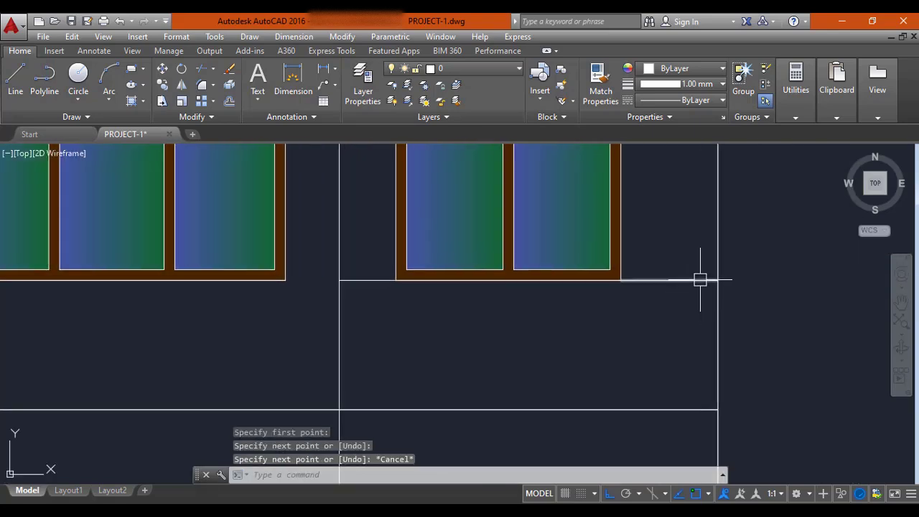
# Join the two line segments beside the two-pane window into one continuous railing top line.
pyautogui.click(700, 280)
pyautogui.press('Escape')
pyautogui.press('Escape')
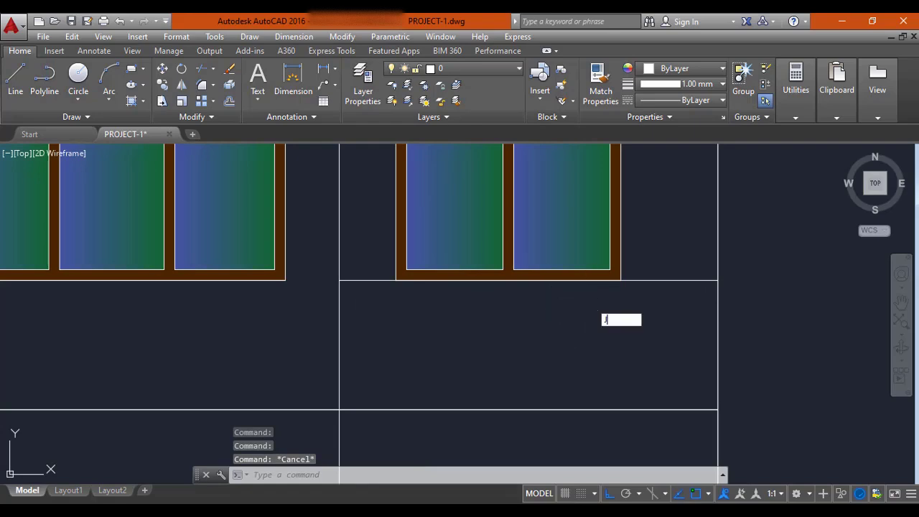
pyautogui.write('j')
pyautogui.press('Return')
pyautogui.click(644, 281)
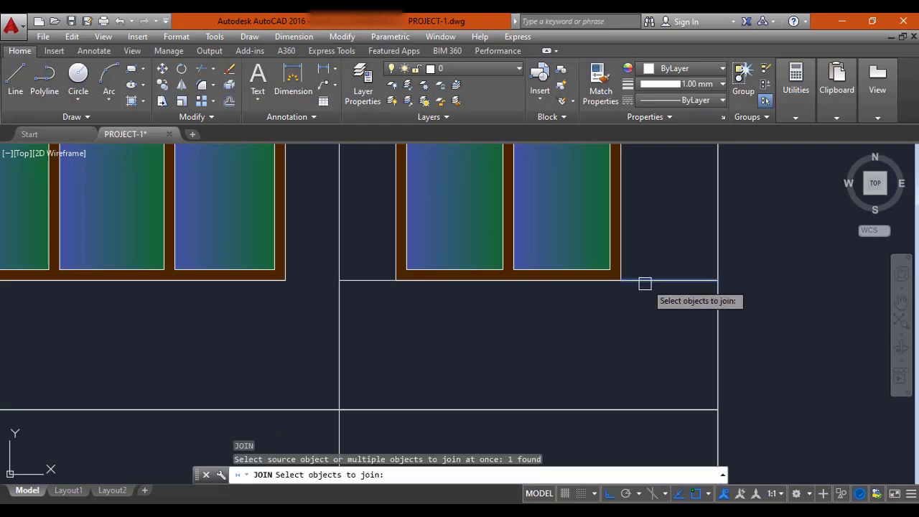
pyautogui.click(383, 282)
pyautogui.press('Return')
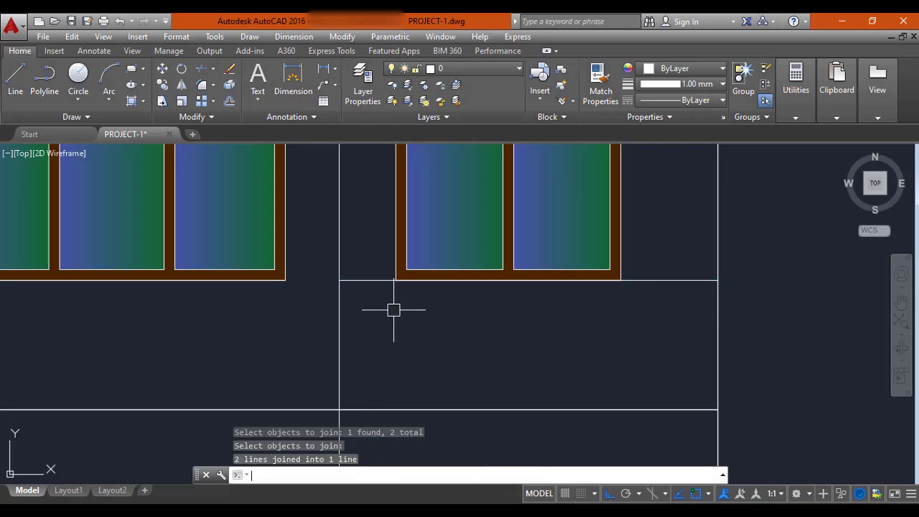
pyautogui.click(377, 280)
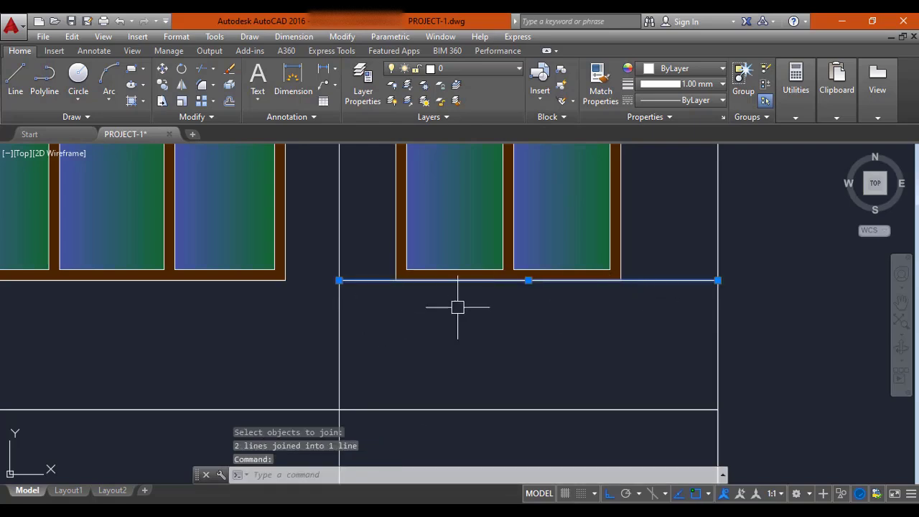
pyautogui.scroll(-5, 390, 308)
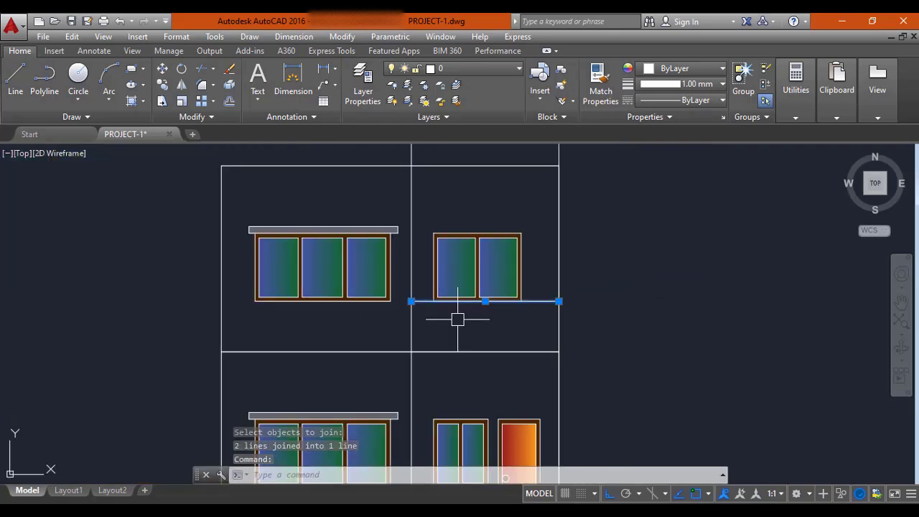
pyautogui.scroll(-2, 456, 319)
pyautogui.scroll(4, 447, 318)
pyautogui.press('Escape')
pyautogui.press('Escape')
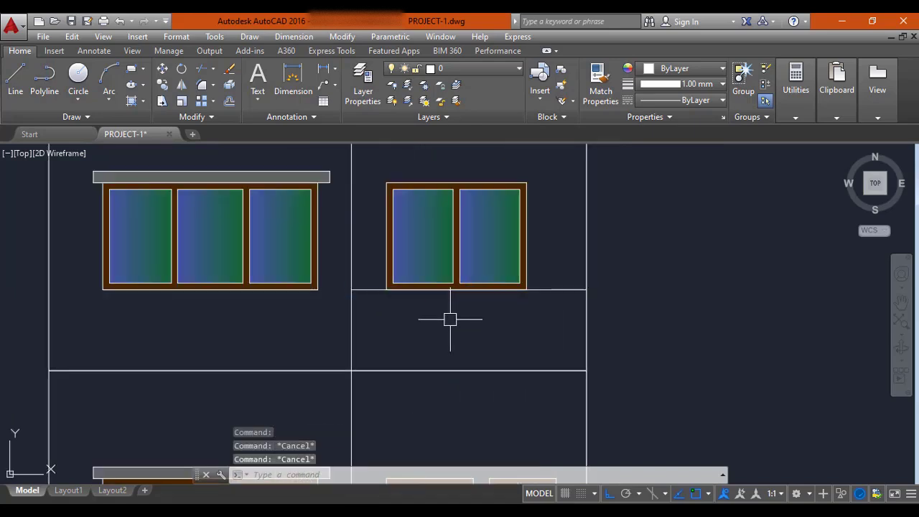
# Offset the railing's top line downward repeatedly at 4" spacing, making eight lines down towards the first-floor line.
pyautogui.write('o')
pyautogui.press('Return')
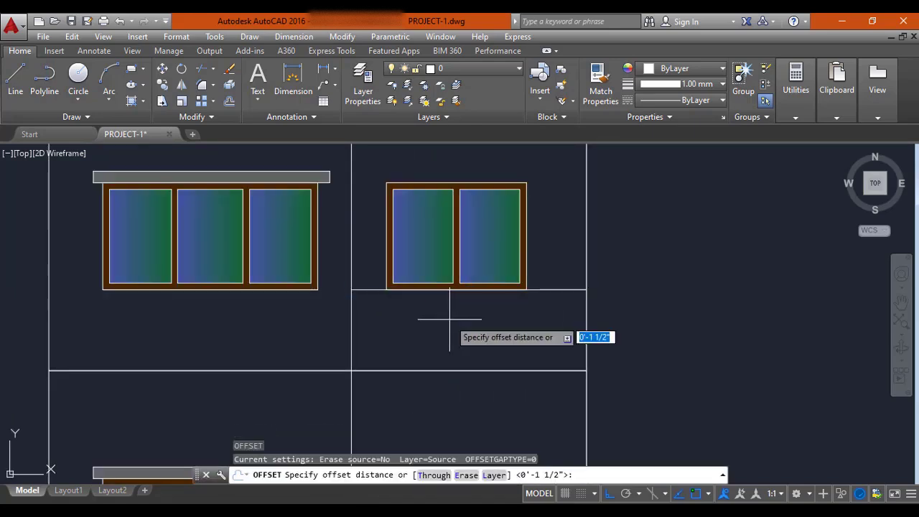
pyautogui.write('4')
pyautogui.press('Return')
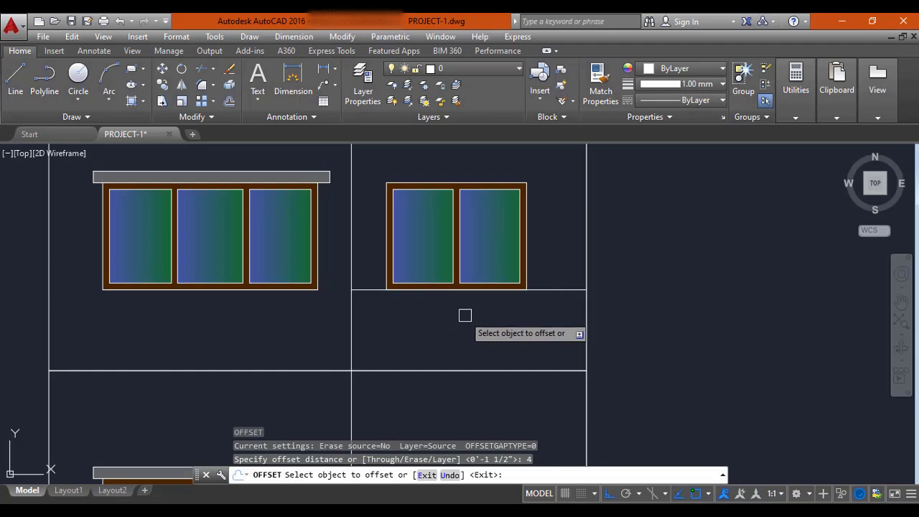
pyautogui.click(537, 289)
pyautogui.click(540, 312)
pyautogui.click(538, 298)
pyautogui.click(539, 316)
pyautogui.click(539, 310)
pyautogui.click(537, 346)
pyautogui.click(539, 318)
pyautogui.click(536, 349)
pyautogui.click(537, 357)
pyautogui.click(538, 326)
pyautogui.click(538, 338)
pyautogui.click(538, 334)
pyautogui.click(538, 346)
pyautogui.click(539, 343)
pyautogui.click(539, 358)
pyautogui.click(539, 353)
pyautogui.click(539, 365)
pyautogui.press('Escape')
pyautogui.press('Escape')
pyautogui.press('Escape')
# Fill four alternate railing strips with a solid hatch in purple 100,33,101, starting with the second strip from the top.
pyautogui.write('H')
pyautogui.press('Return')
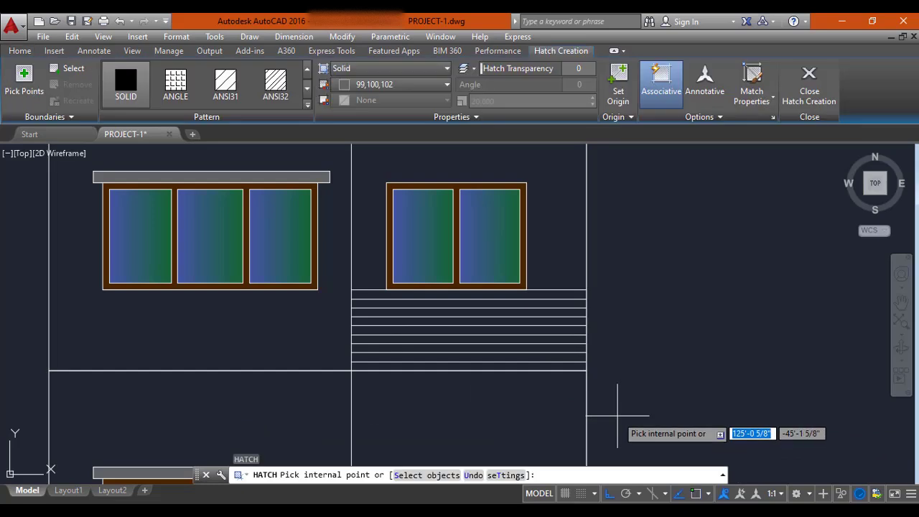
pyautogui.click(393, 86)
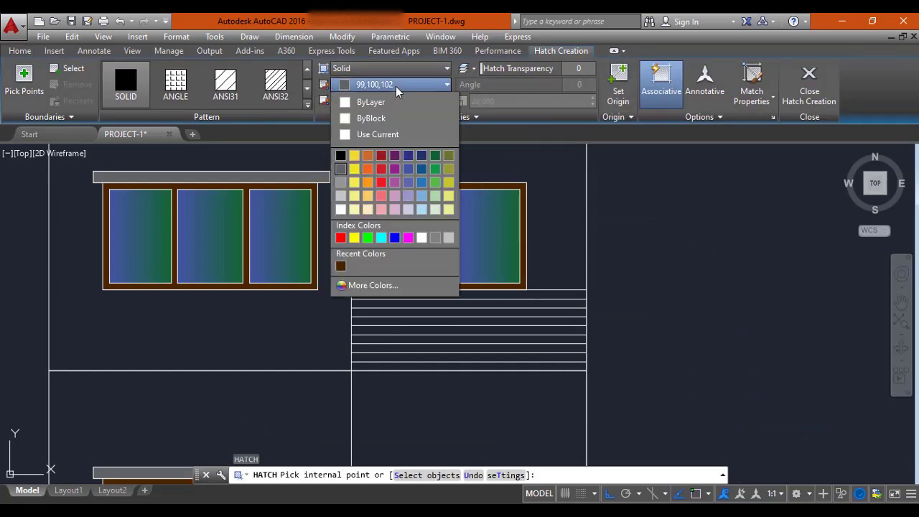
pyautogui.click(397, 155)
pyautogui.scroll(3, 408, 305)
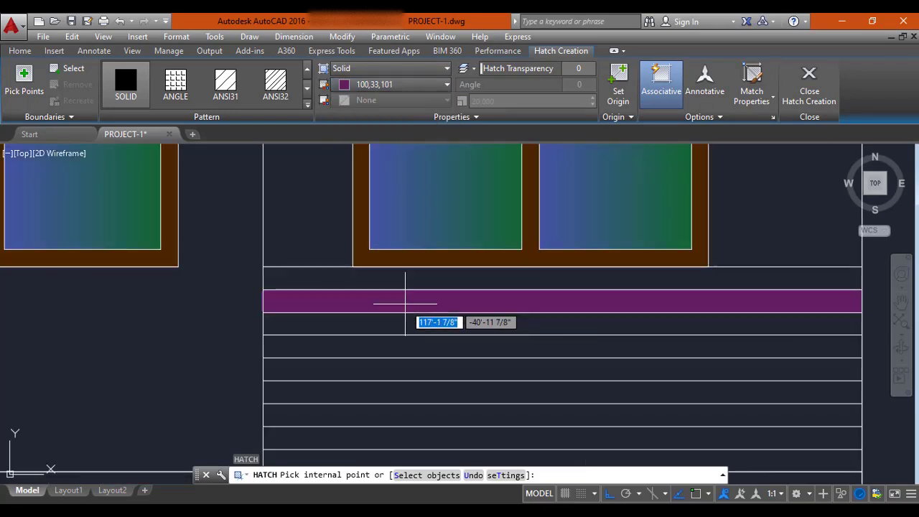
pyautogui.click(408, 302)
pyautogui.click(411, 348)
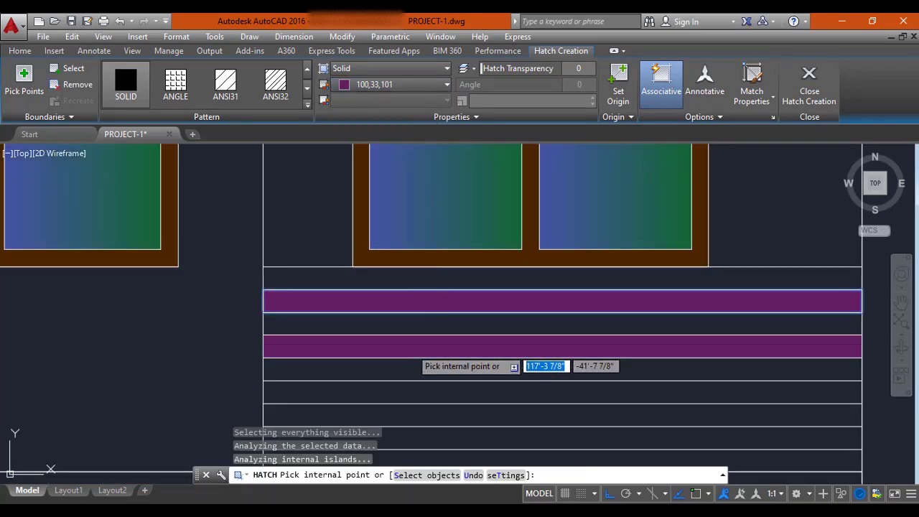
pyautogui.scroll(-2, 407, 315)
pyautogui.moveTo(445, 315); pyautogui.dragTo(437, 273, button='middle')
pyautogui.click(437, 291)
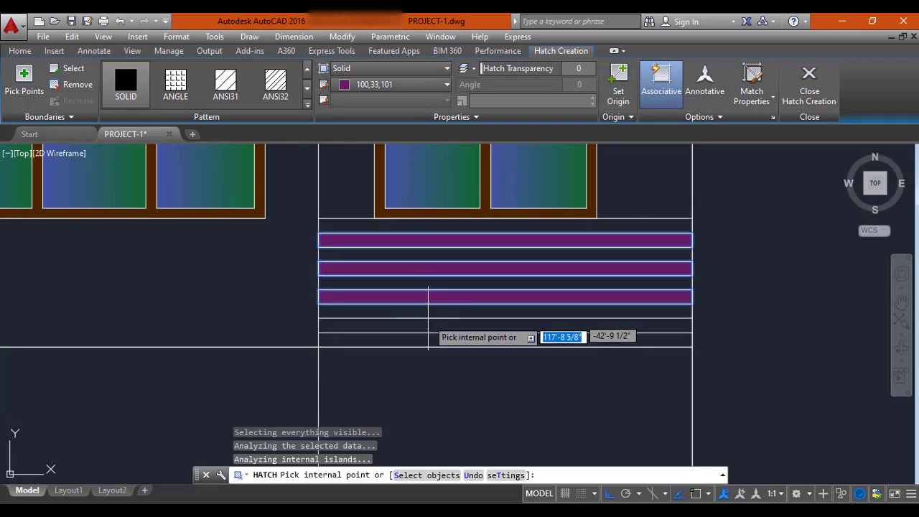
pyautogui.click(431, 322)
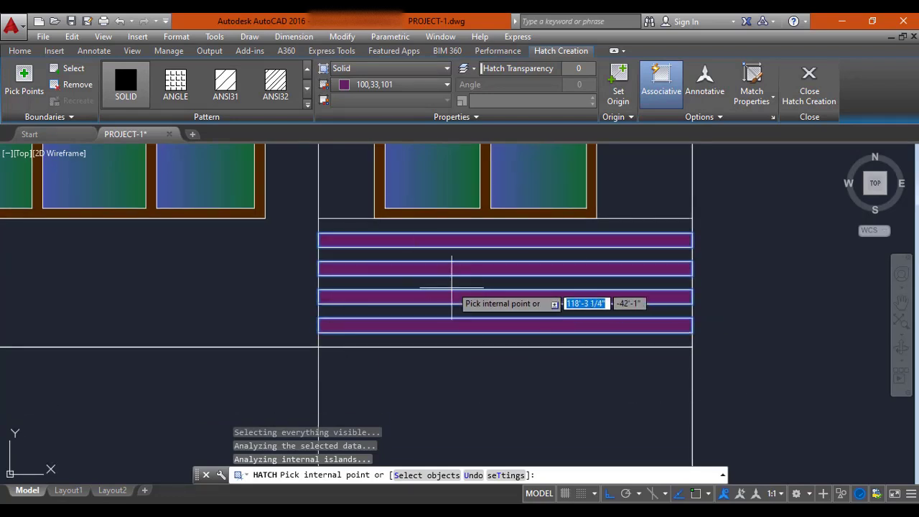
pyautogui.press('Escape')
# Review the hatched balcony railing and examine the hatched column beside the railing in the finished reference elevation.
pyautogui.scroll(-4, 468, 308)
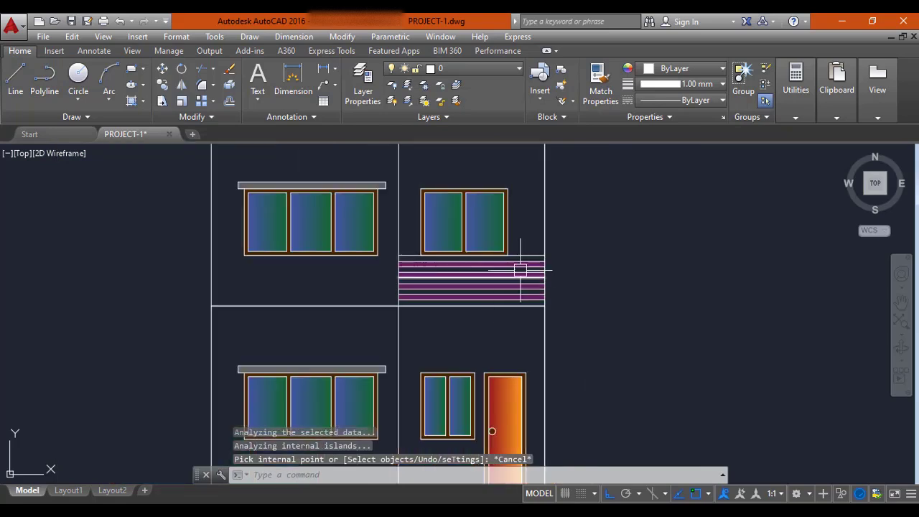
pyautogui.scroll(2, 429, 276)
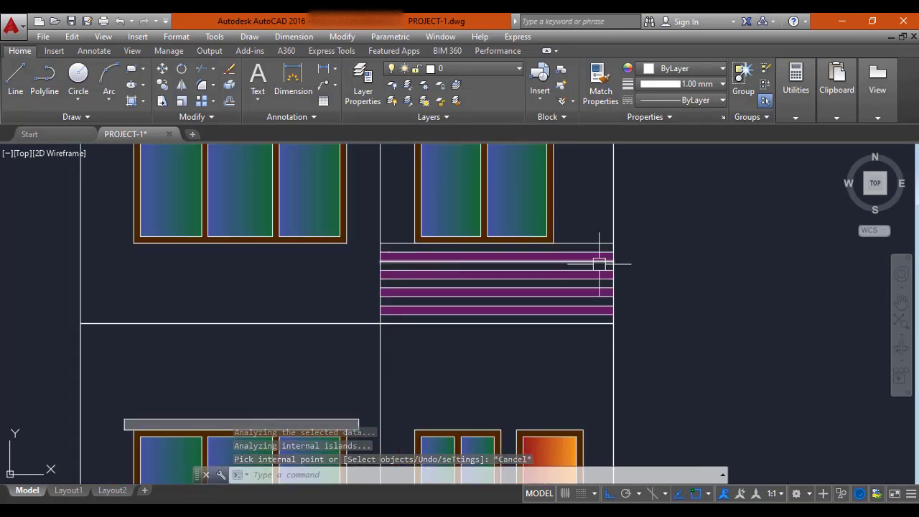
pyautogui.scroll(-4, 496, 273)
pyautogui.scroll(4, 468, 236)
pyautogui.scroll(-4, 447, 251)
pyautogui.moveTo(403, 241); pyautogui.dragTo(403, 270, button='middle')
pyautogui.scroll(2, 403, 271)
pyautogui.scroll(-4, 389, 221)
pyautogui.moveTo(390, 191); pyautogui.dragTo(400, 252, button='middle')
pyautogui.scroll(4, 396, 201)
pyautogui.scroll(-2, 402, 180)
pyautogui.moveTo(402, 183); pyautogui.dragTo(408, 240, button='middle')
pyautogui.scroll(-5, 409, 240)
pyautogui.moveTo(151, 318); pyautogui.dragTo(302, 234, button='middle')
pyautogui.scroll(4, 233, 220)
pyautogui.moveTo(183, 247); pyautogui.dragTo(292, 236, button='middle')
pyautogui.scroll(4, 295, 234)
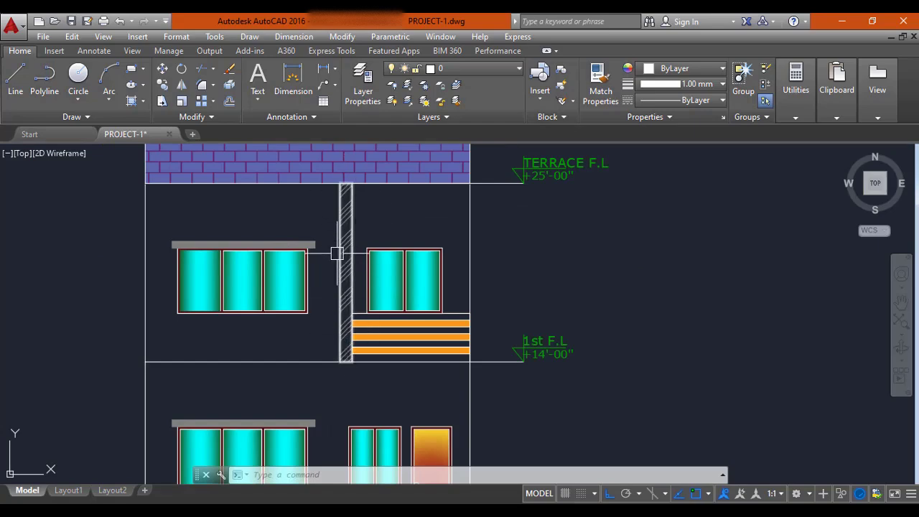
# Examine the balcony's corner column in the first floor plan and its alignment with the railing in the new elevation.
pyautogui.scroll(-6, 338, 251)
pyautogui.moveTo(632, 263); pyautogui.dragTo(288, 280, button='middle')
pyautogui.moveTo(488, 223); pyautogui.dragTo(446, 319, button='middle')
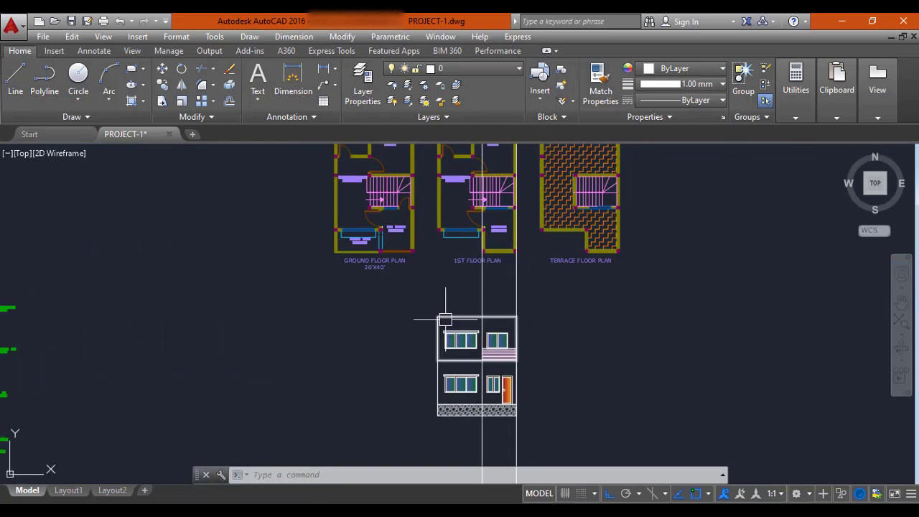
pyautogui.scroll(4, 493, 240)
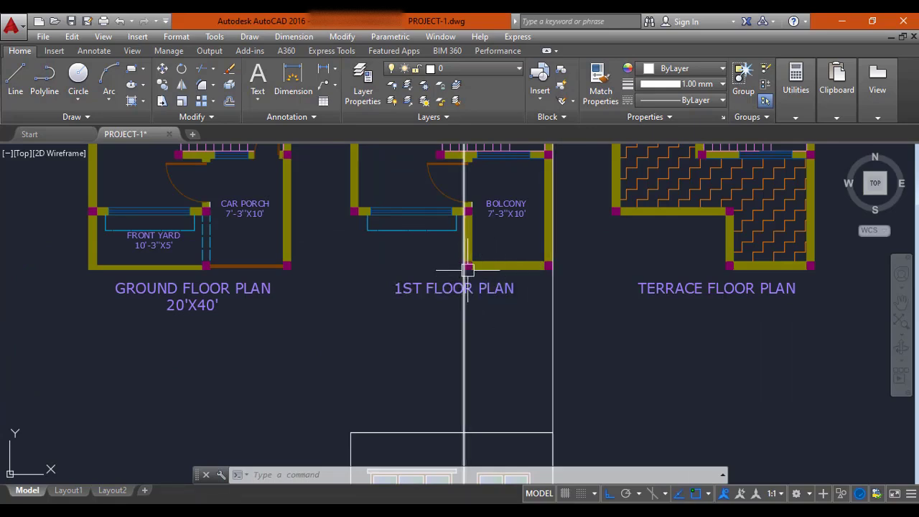
pyautogui.scroll(-4, 459, 277)
pyautogui.moveTo(460, 375); pyautogui.dragTo(477, 281, button='middle')
pyautogui.scroll(6, 480, 272)
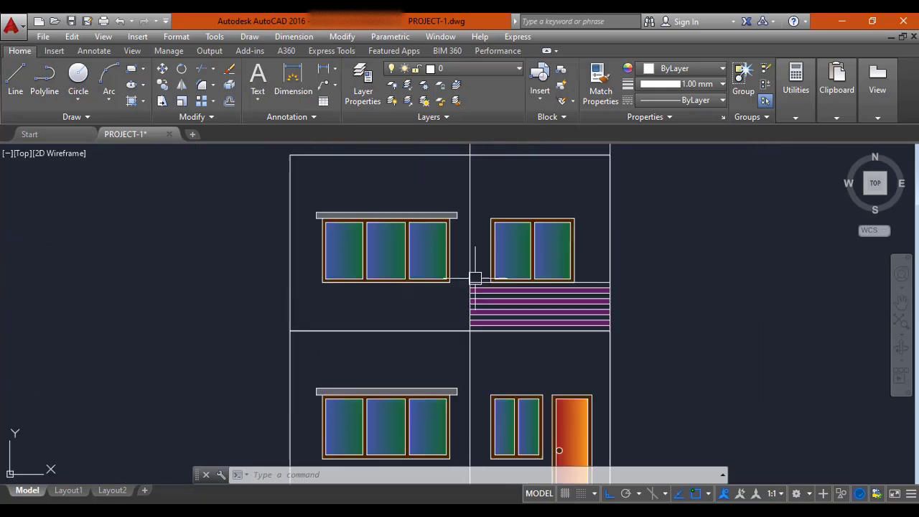
pyautogui.scroll(-6, 467, 250)
pyautogui.moveTo(462, 198); pyautogui.dragTo(456, 237, button='middle')
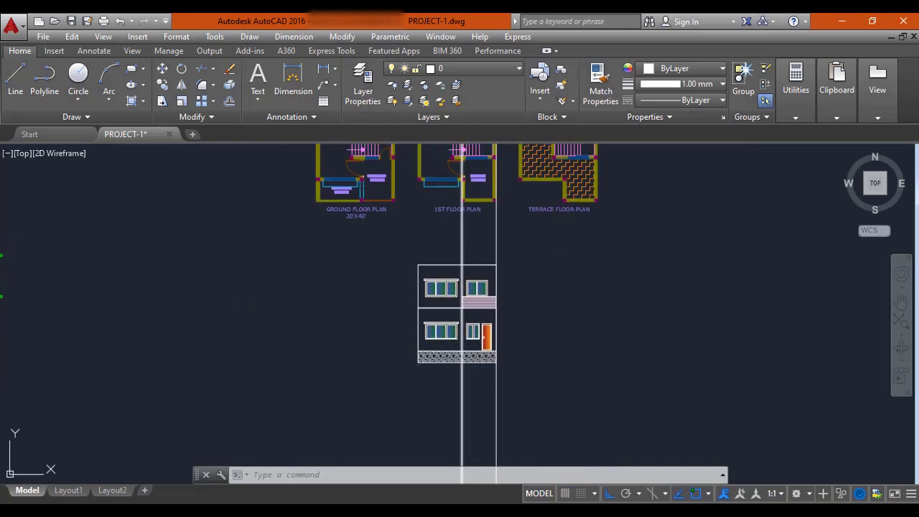
# Draw a vertical construction line through the inner edge of the balcony's corner column in the first floor plan, down across the elevation.
pyautogui.press('Escape')
pyautogui.press('Escape')
pyautogui.write('XL')
pyautogui.press('Return')
pyautogui.write('V')
pyautogui.press('Return')
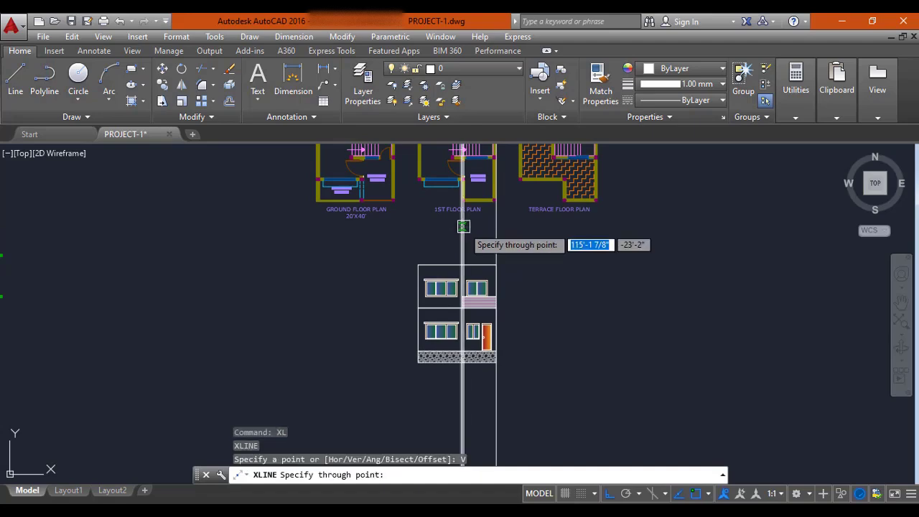
pyautogui.scroll(8, 463, 228)
pyautogui.click(446, 249)
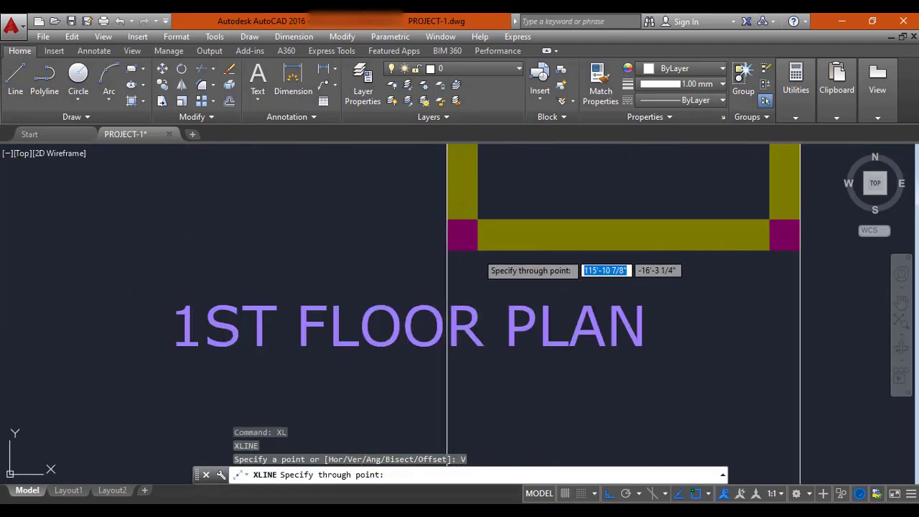
pyautogui.click(477, 250)
pyautogui.press('Escape')
pyautogui.scroll(-4, 491, 281)
pyautogui.moveTo(484, 430); pyautogui.dragTo(474, 273, button='middle')
pyautogui.moveTo(465, 366); pyautogui.dragTo(470, 255, button='middle')
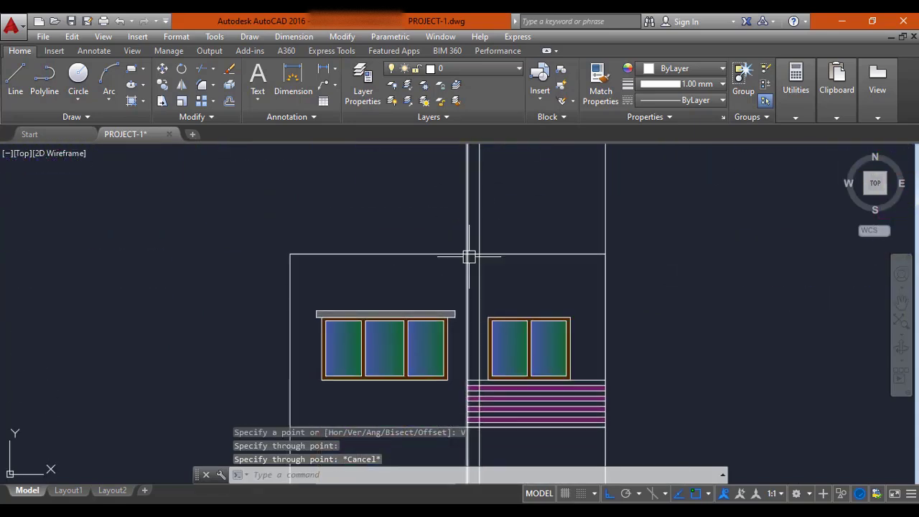
pyautogui.moveTo(480, 363); pyautogui.dragTo(474, 273, button='middle')
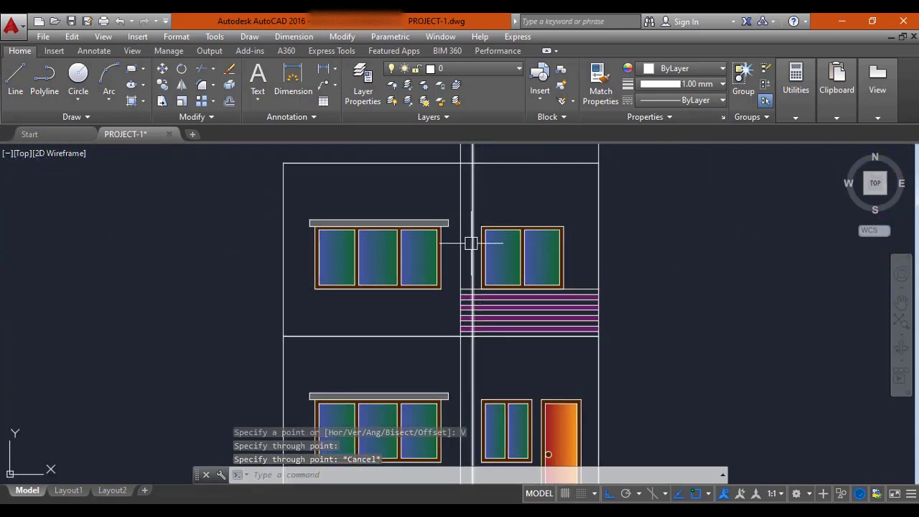
pyautogui.moveTo(477, 223); pyautogui.dragTo(477, 231, button='middle')
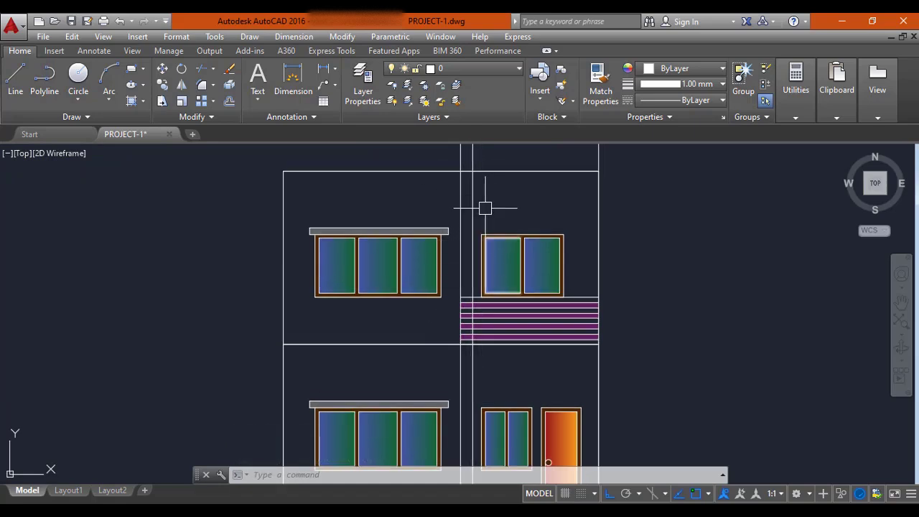
# Draw the column as a 9" by 11' rectangle between the two construction lines, from the elevation's top line to the first-floor line.
pyautogui.press('Escape')
pyautogui.press('Escape')
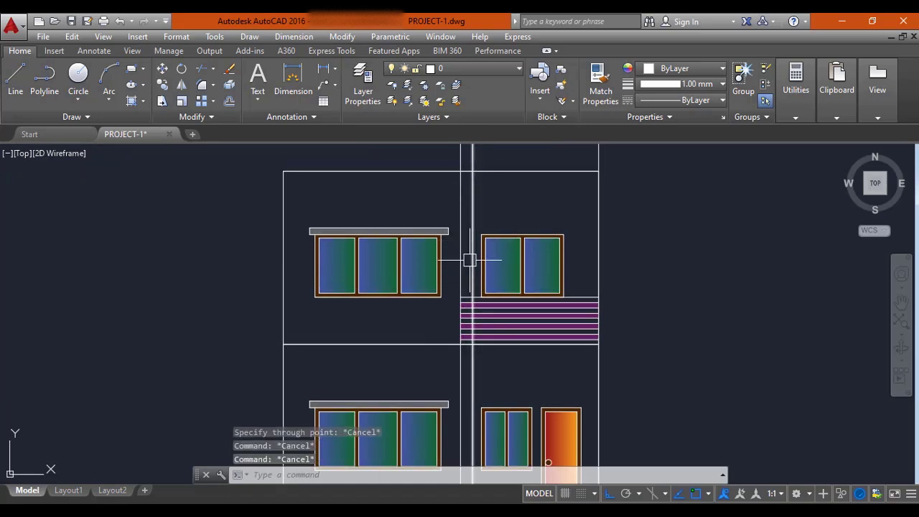
pyautogui.press('Escape')
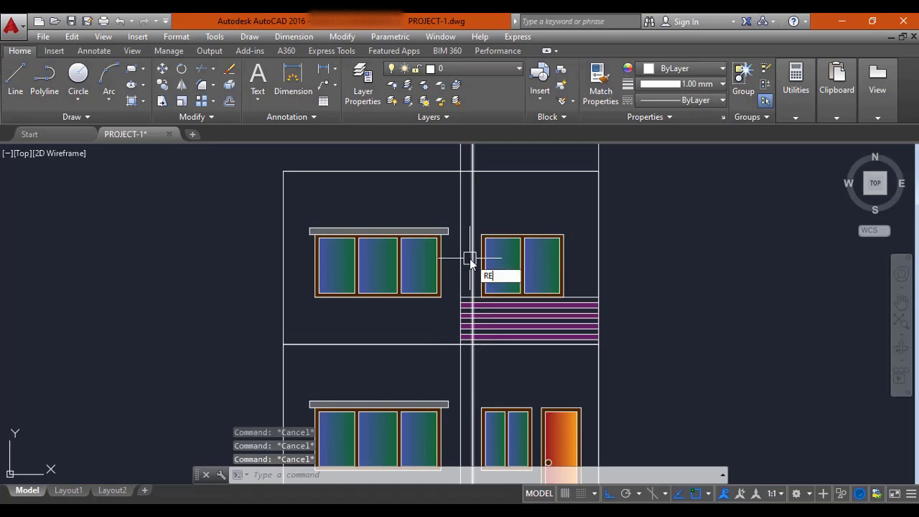
pyautogui.write('REC')
pyautogui.press('Return')
pyautogui.scroll(4, 468, 180)
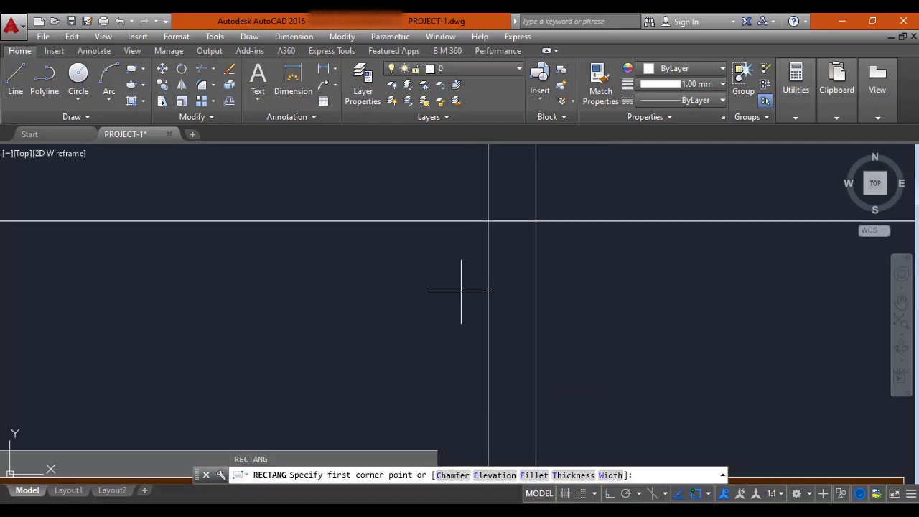
pyautogui.scroll(-2, 483, 265)
pyautogui.click(481, 260)
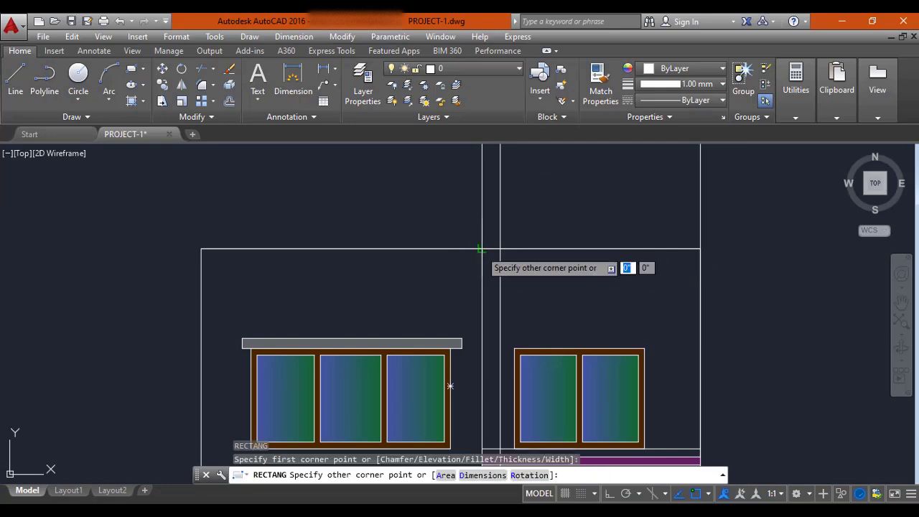
pyautogui.scroll(-4, 474, 287)
pyautogui.scroll(6, 486, 345)
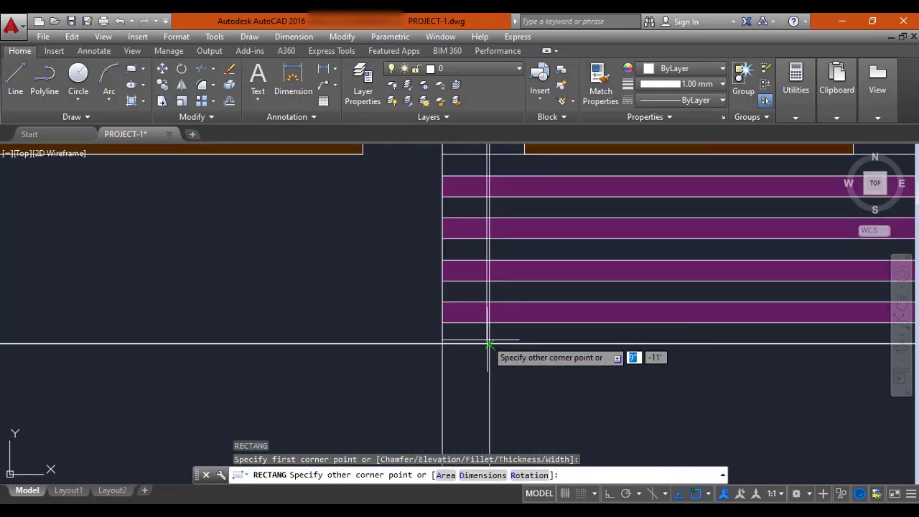
pyautogui.press('Escape')
pyautogui.scroll(-6, 488, 344)
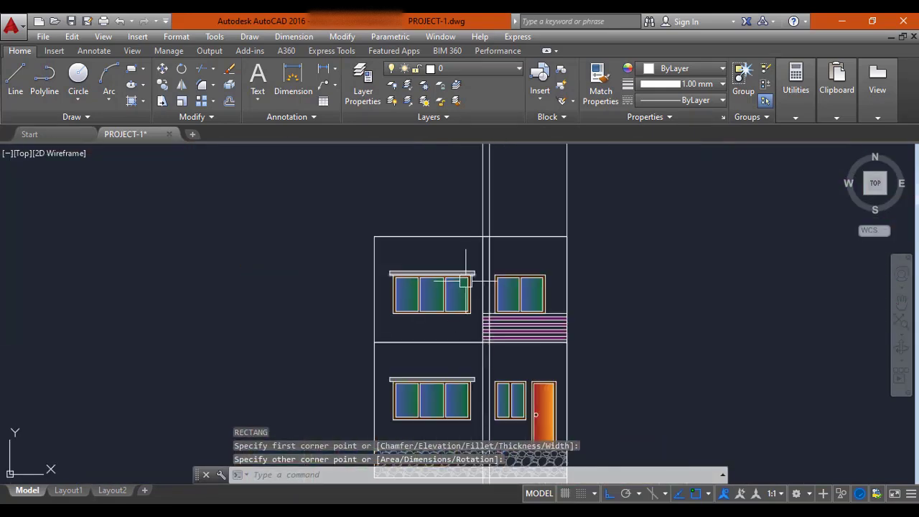
# Erase the three vertical construction lines crossing the elevation.
pyautogui.press('Escape')
pyautogui.click(434, 218)
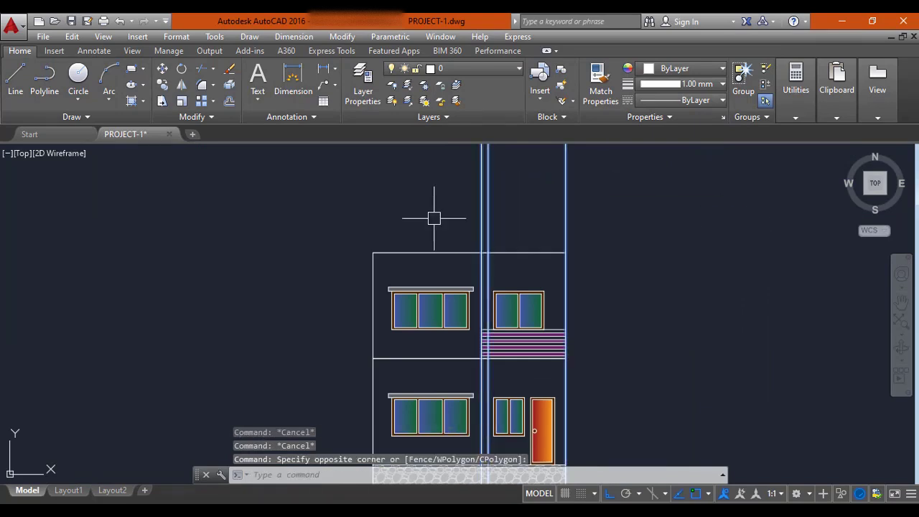
pyautogui.press('Return')
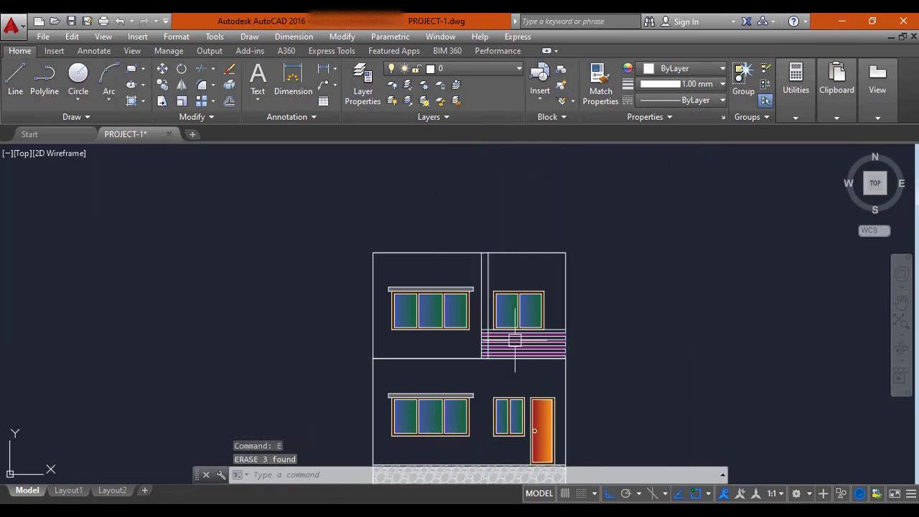
# Trim away the portions of the four purple railing hatches that lie inside the column.
pyautogui.moveTo(515, 340); pyautogui.dragTo(492, 269, button='middle')
pyautogui.scroll(8, 496, 284)
pyautogui.press('Escape')
pyautogui.press('Return')
pyautogui.press('Return')
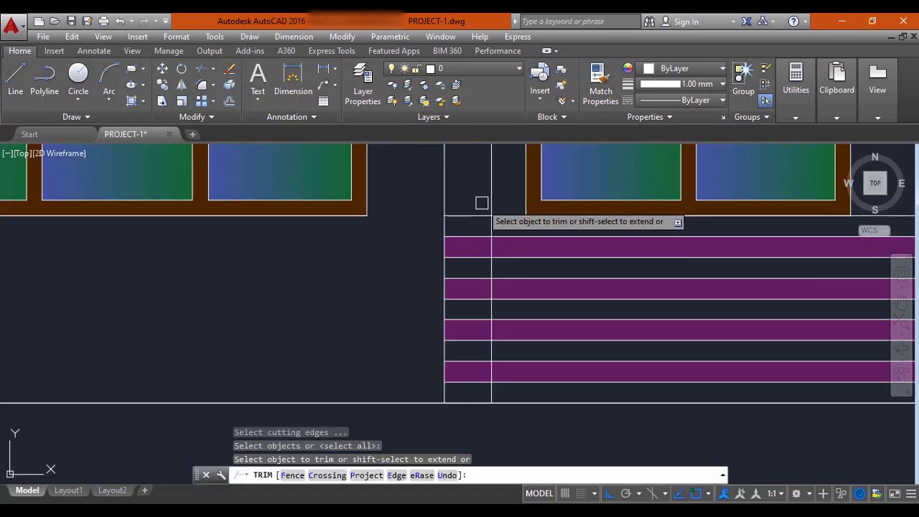
pyautogui.click(484, 201)
pyautogui.click(468, 387)
pyautogui.click(469, 248)
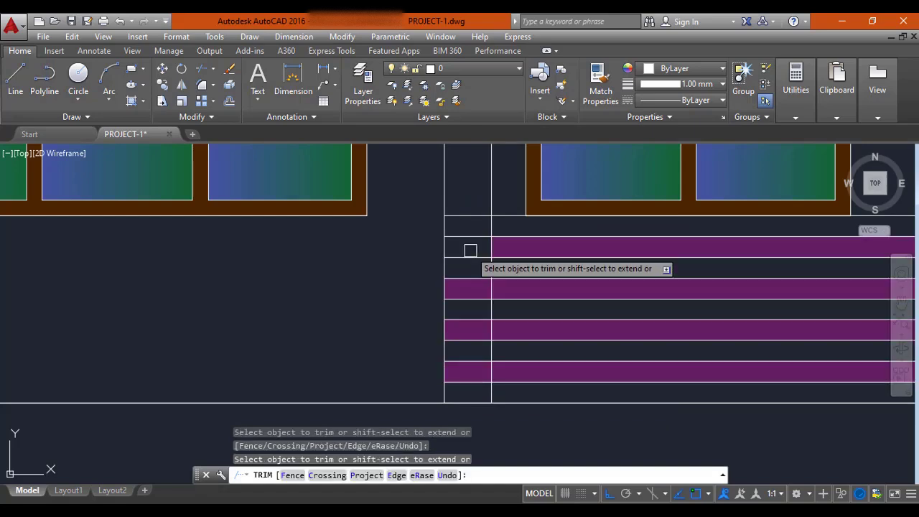
pyautogui.click(468, 288)
pyautogui.click(468, 330)
pyautogui.click(468, 371)
pyautogui.press('Escape')
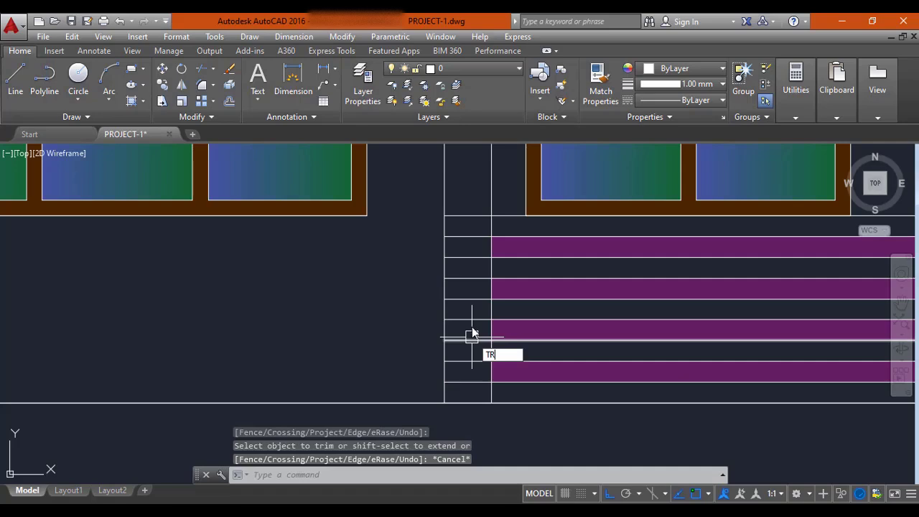
# Trim the horizontal railing lines where they cross the inside of the column.
pyautogui.press('Return')
pyautogui.press('Return')
pyautogui.click(482, 201)
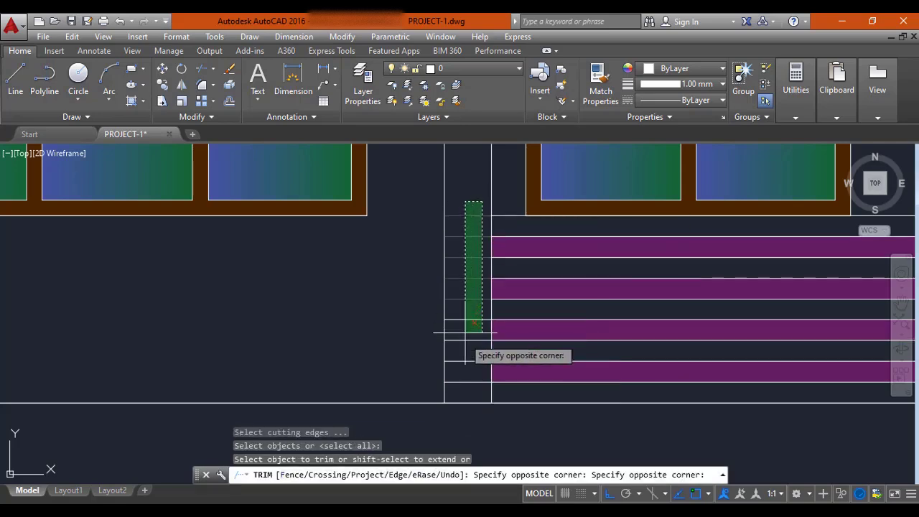
pyautogui.click(457, 377)
pyautogui.scroll(-5, 459, 361)
pyautogui.moveTo(460, 361)
pyautogui.mouseDown(button='middle')
pyautogui.moveTo(460, 319)
pyautogui.moveTo(431, 321)
pyautogui.mouseUp(button='middle')
pyautogui.press('Escape')
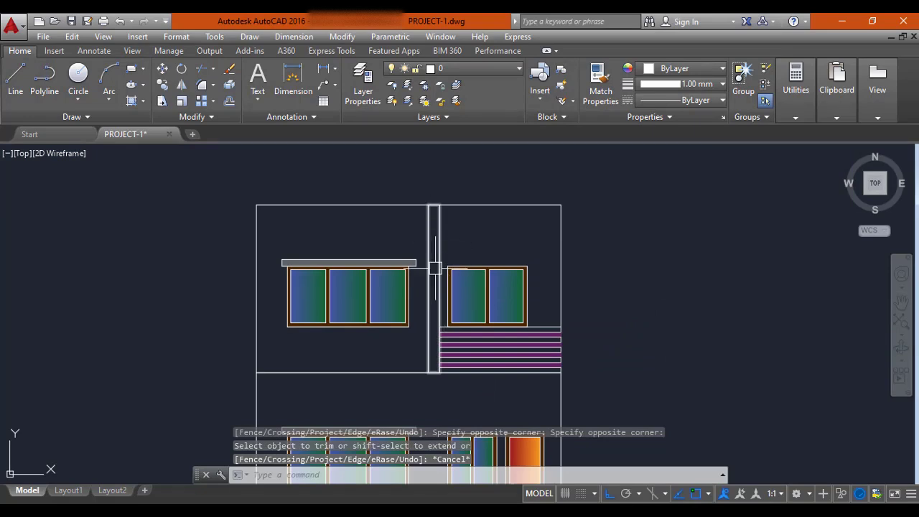
# Hatch the column with the ANSI34 pattern in purple 100,33,101 at scale 20.
pyautogui.press('Escape')
pyautogui.press('Return')
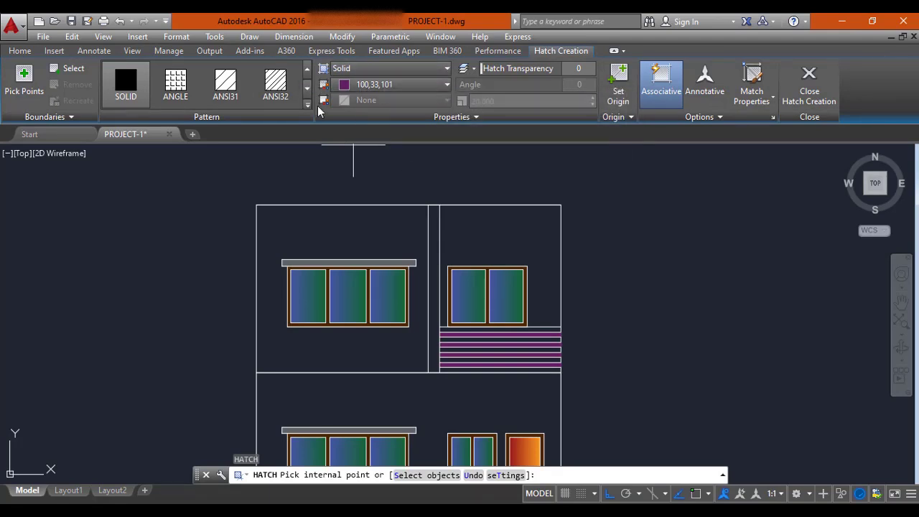
pyautogui.click(365, 69)
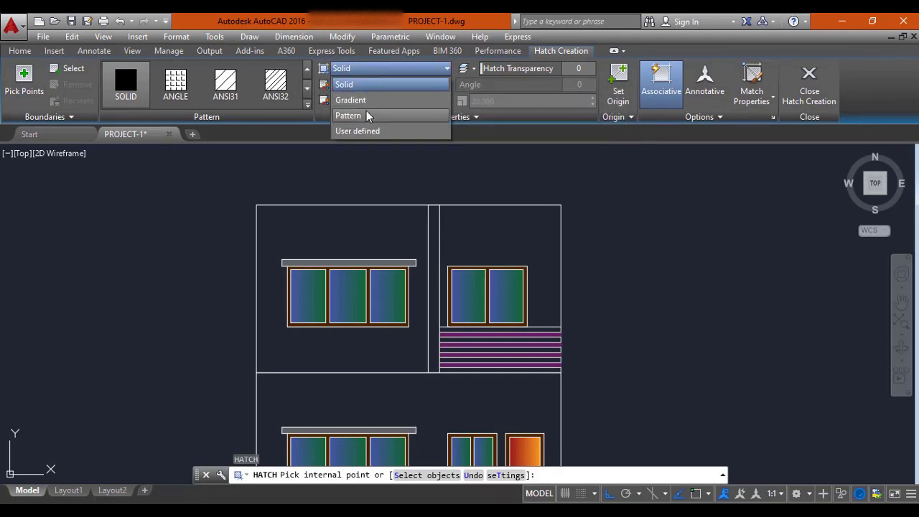
pyautogui.click(365, 116)
pyautogui.click(308, 106)
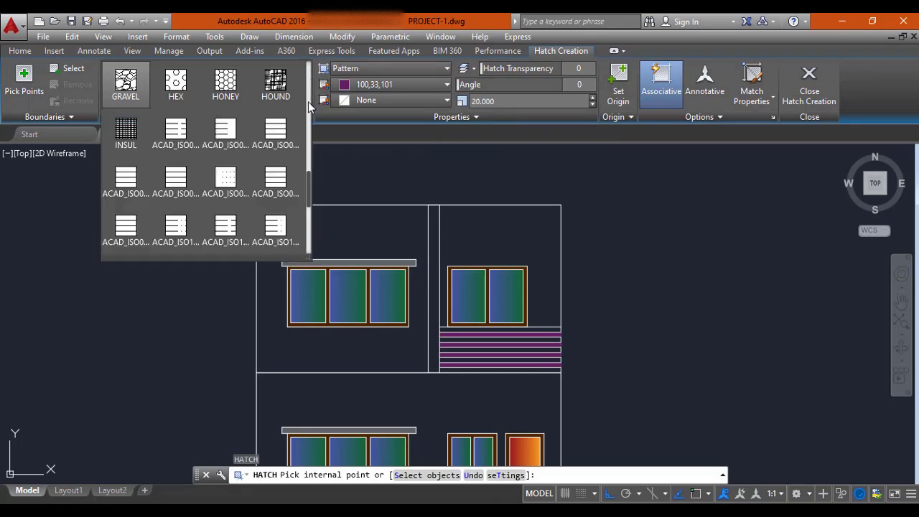
pyautogui.scroll(-5, 308, 185)
pyautogui.moveTo(306, 151); pyautogui.dragTo(313, 75)
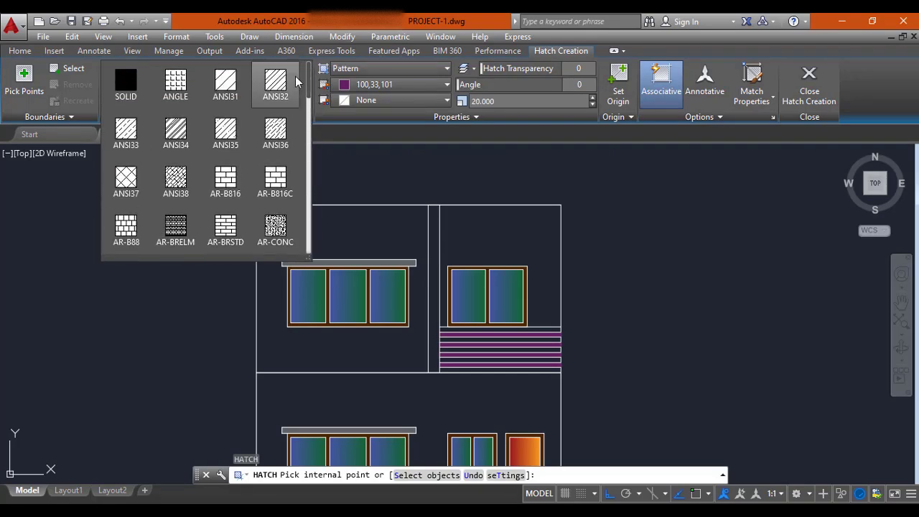
pyautogui.click(187, 132)
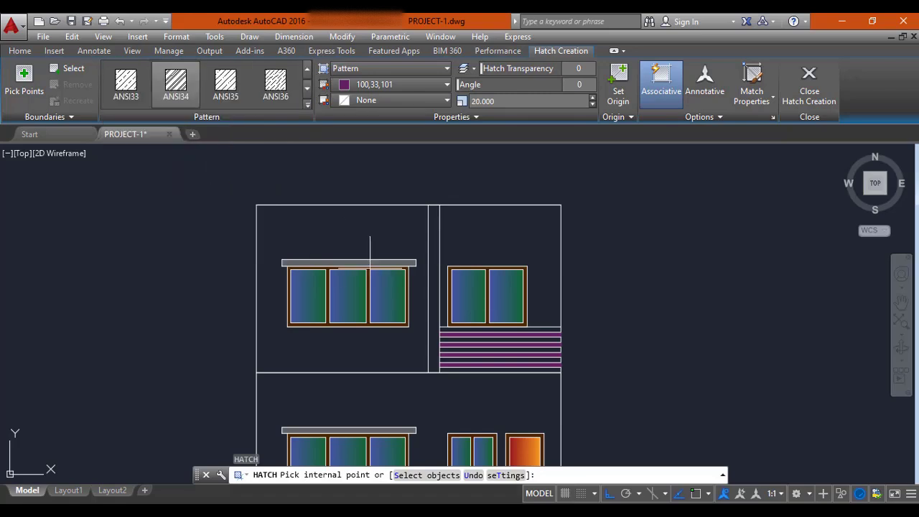
pyautogui.click(435, 264)
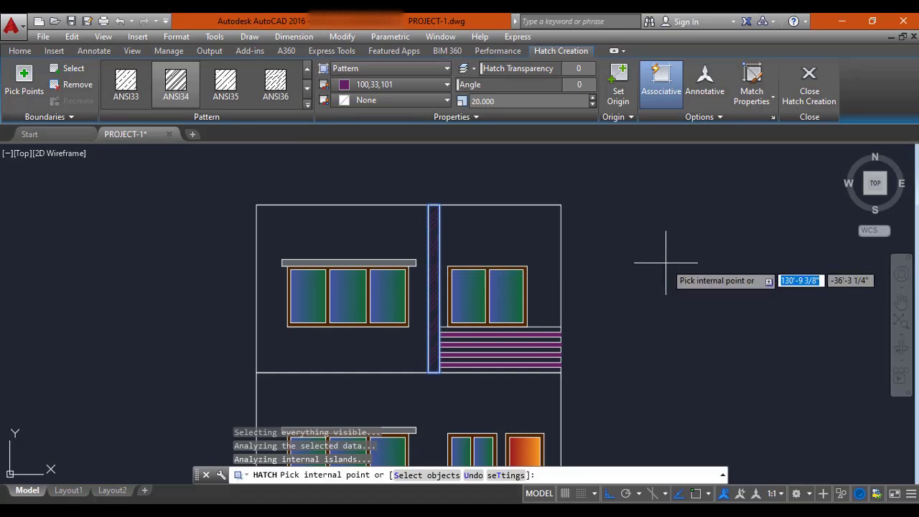
pyautogui.press('Escape')
pyautogui.press('Escape')
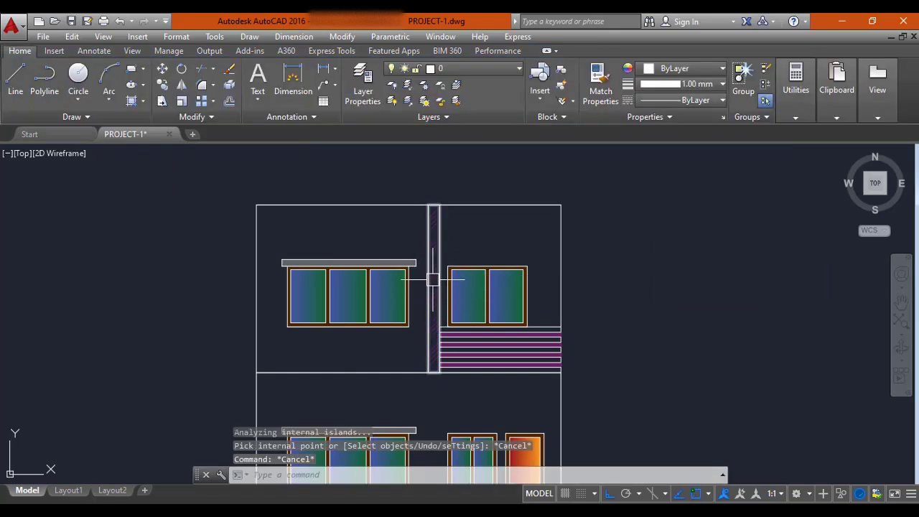
# Review the hatched column and compare the new elevation with the finished reference elevation and the floor plans above it.
pyautogui.scroll(2, 419, 317)
pyautogui.moveTo(387, 297); pyautogui.dragTo(321, 350, button='middle')
pyautogui.scroll(-6, 379, 292)
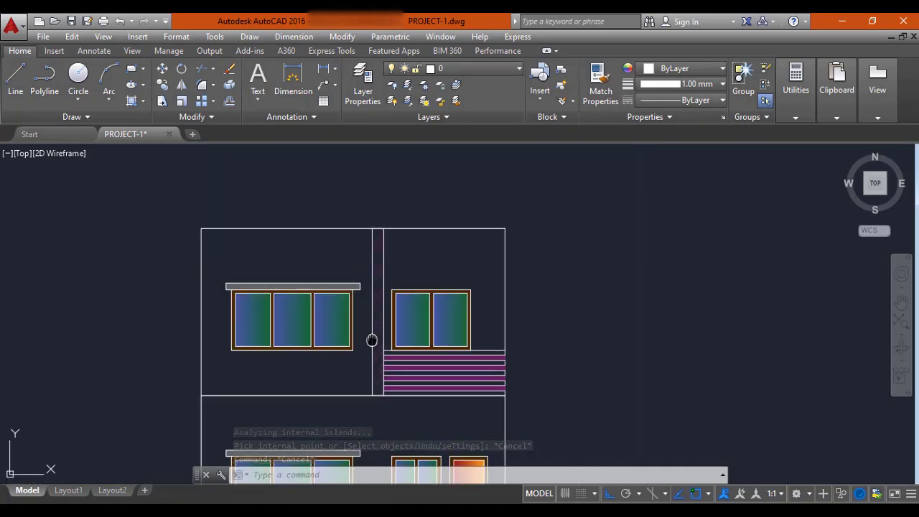
pyautogui.scroll(-3, 430, 289)
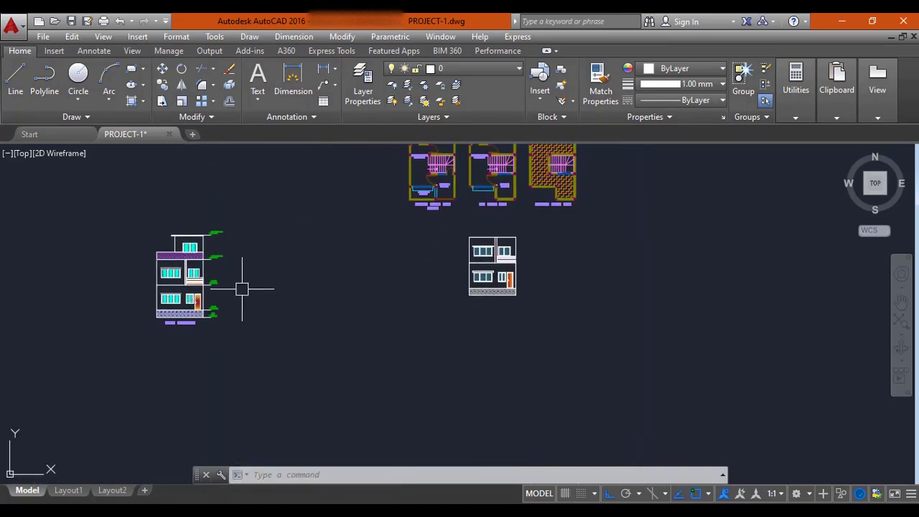
pyautogui.scroll(4, 204, 284)
pyautogui.moveTo(203, 250); pyautogui.dragTo(261, 262, button='middle')
pyautogui.scroll(2, 277, 261)
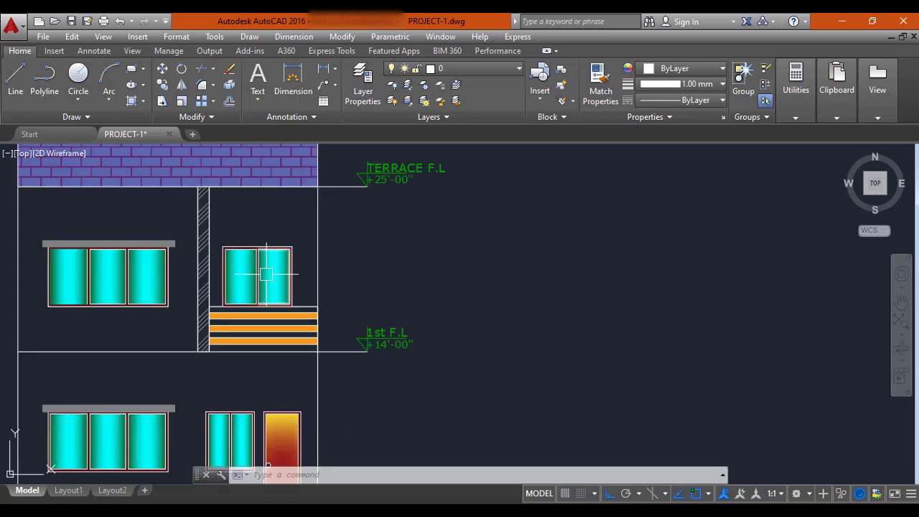
pyautogui.scroll(-2, 219, 267)
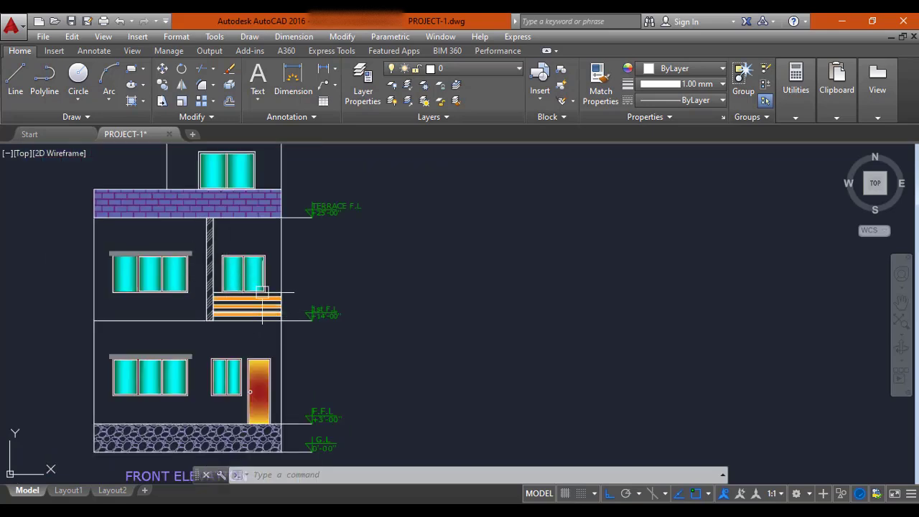
pyautogui.scroll(-3, 212, 265)
pyautogui.moveTo(537, 271); pyautogui.dragTo(269, 306, button='middle')
pyautogui.scroll(2, 424, 257)
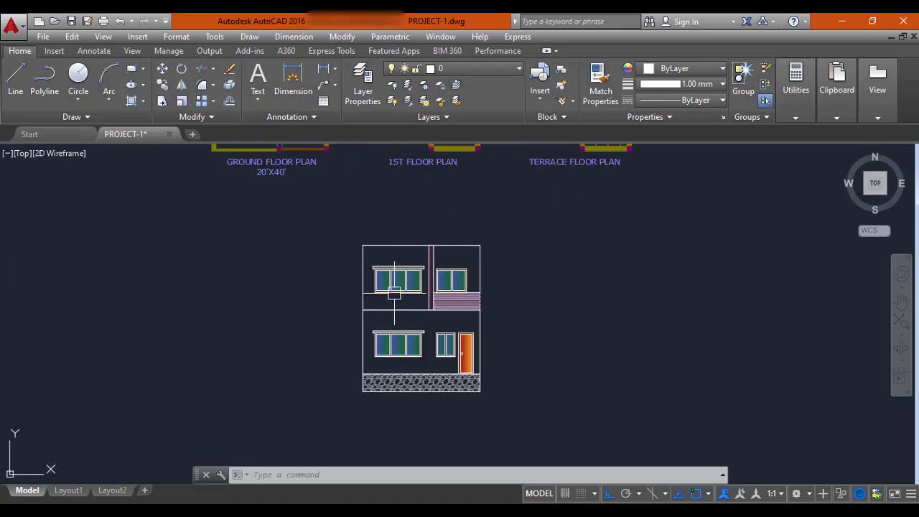
pyautogui.scroll(-2, 429, 288)
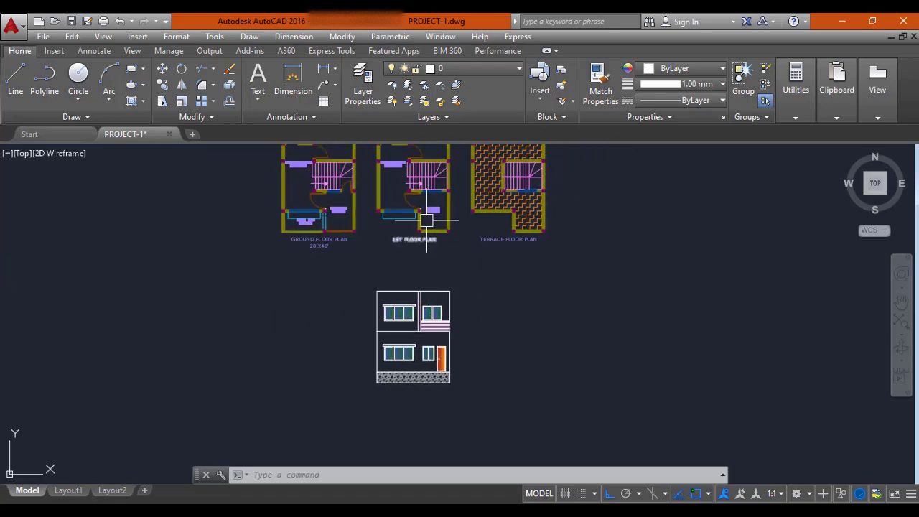
# Examine the terrace floor plan's stair block and window, and compare them with the terrace storey of the finished reference elevation.
pyautogui.moveTo(413, 173); pyautogui.dragTo(412, 226, button='middle')
pyautogui.moveTo(407, 327); pyautogui.dragTo(391, 272, button='middle')
pyautogui.scroll(4, 408, 313)
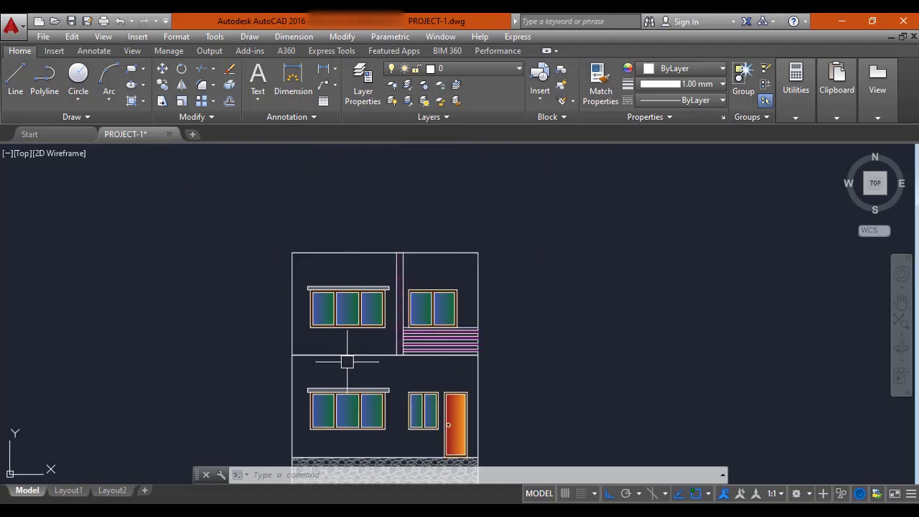
pyautogui.scroll(-2, 376, 277)
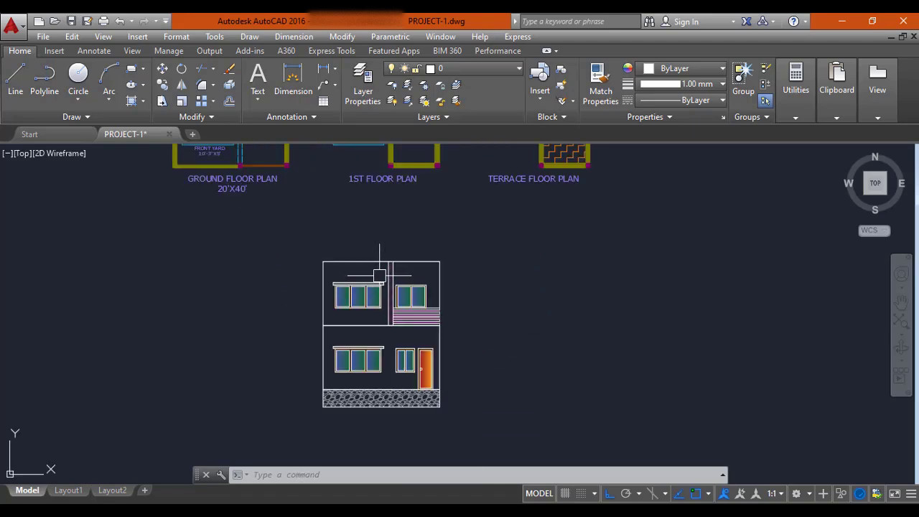
pyautogui.moveTo(393, 255); pyautogui.dragTo(319, 343, button='middle')
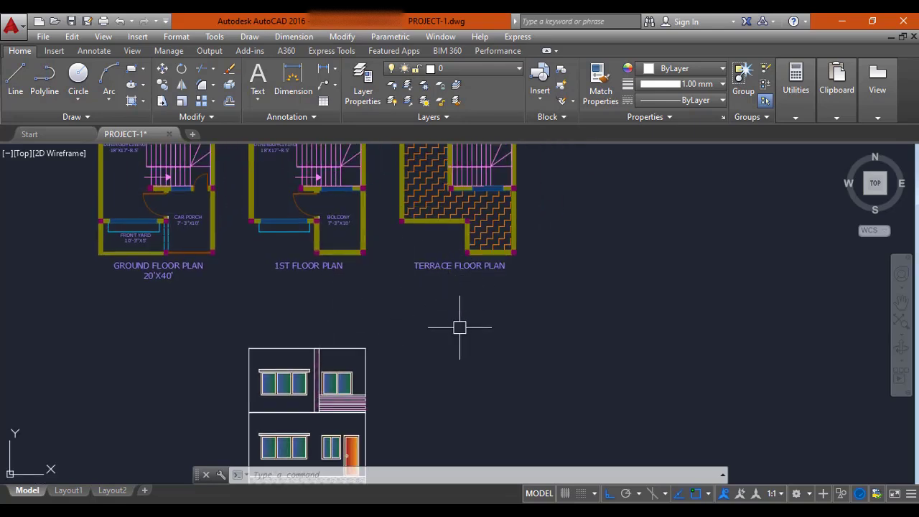
pyautogui.scroll(2, 467, 261)
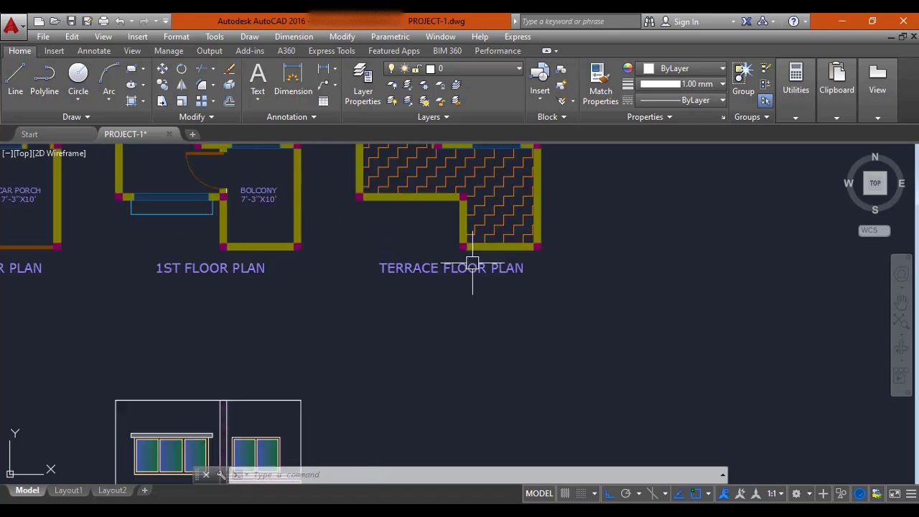
pyautogui.scroll(-2, 445, 260)
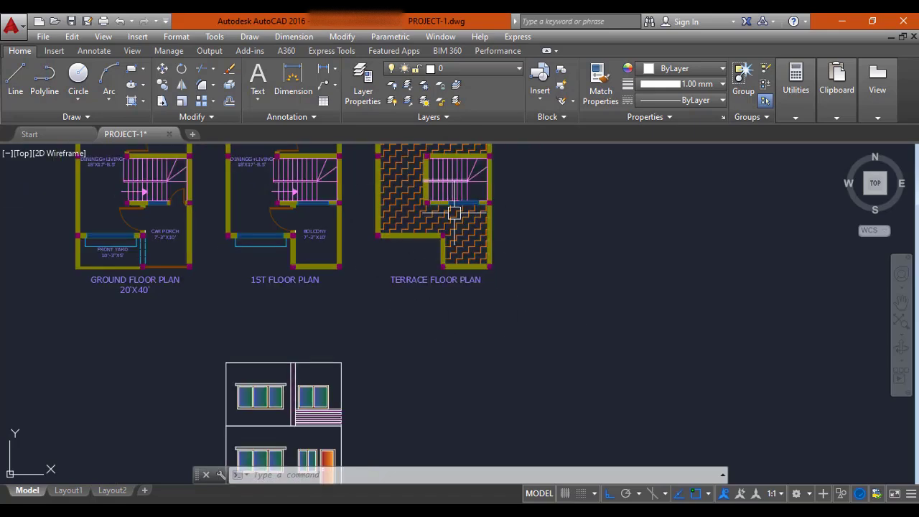
pyautogui.scroll(4, 442, 237)
pyautogui.scroll(-1, 428, 297)
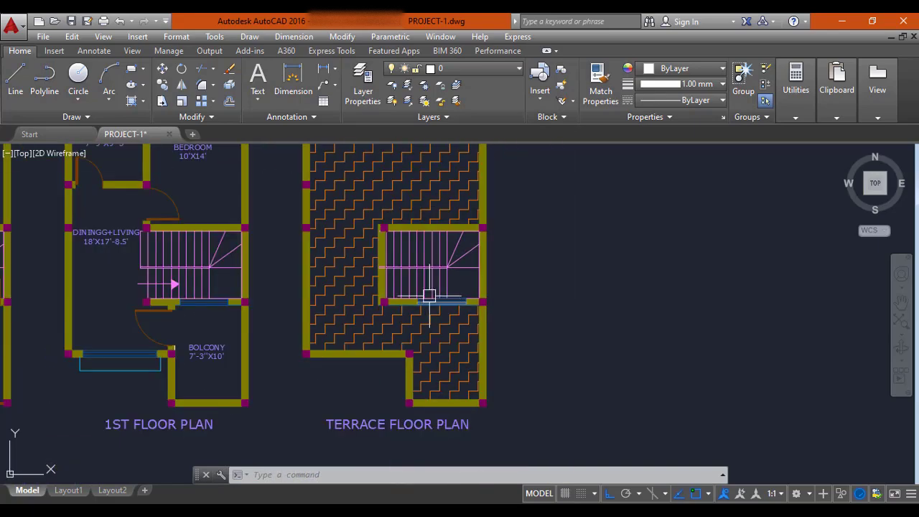
pyautogui.scroll(-2, 412, 304)
pyautogui.moveTo(406, 324); pyautogui.dragTo(398, 275, button='middle')
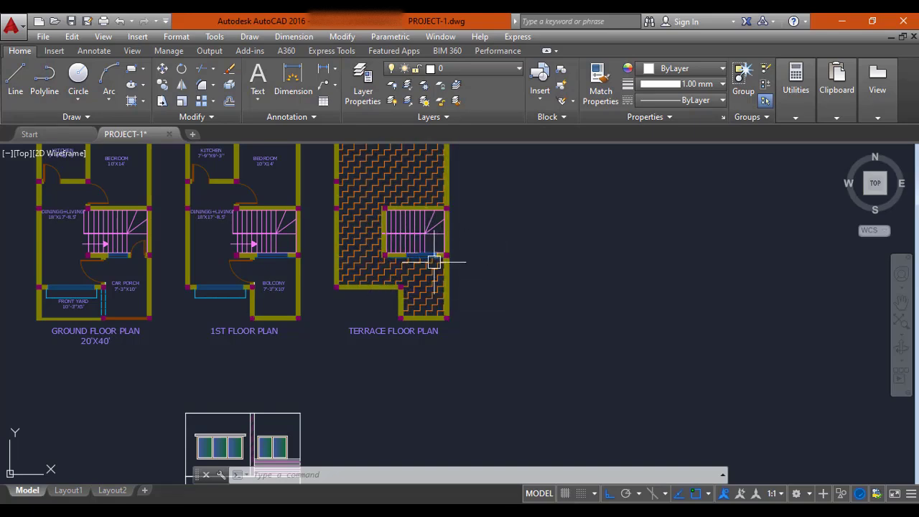
pyautogui.scroll(-3, 423, 258)
pyautogui.moveTo(351, 283); pyautogui.dragTo(470, 248, button='middle')
pyautogui.scroll(5, 162, 290)
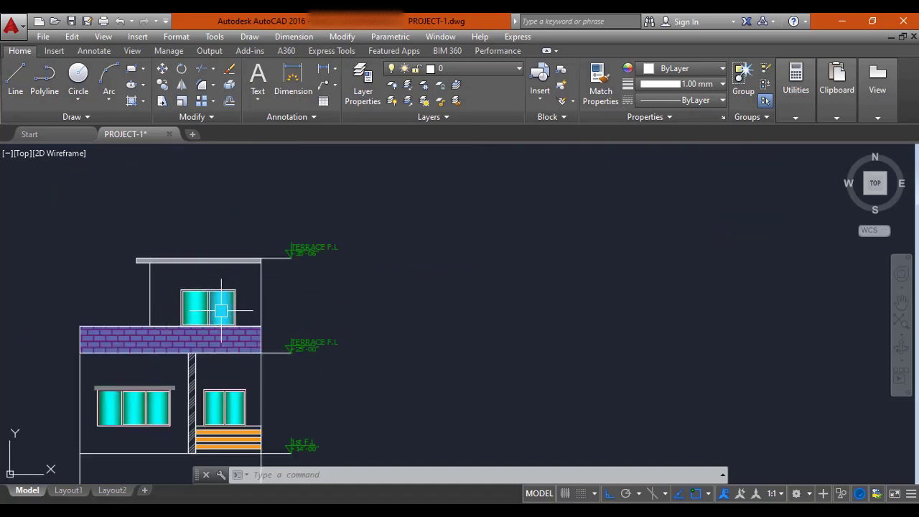
pyautogui.scroll(-5, 212, 312)
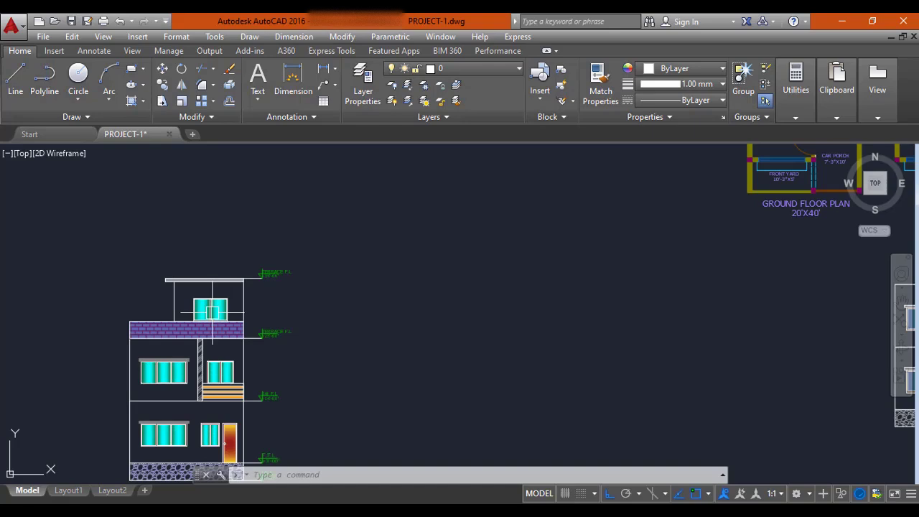
pyautogui.moveTo(496, 281); pyautogui.dragTo(285, 287, button='middle')
pyautogui.press('Escape')
pyautogui.press('Escape')
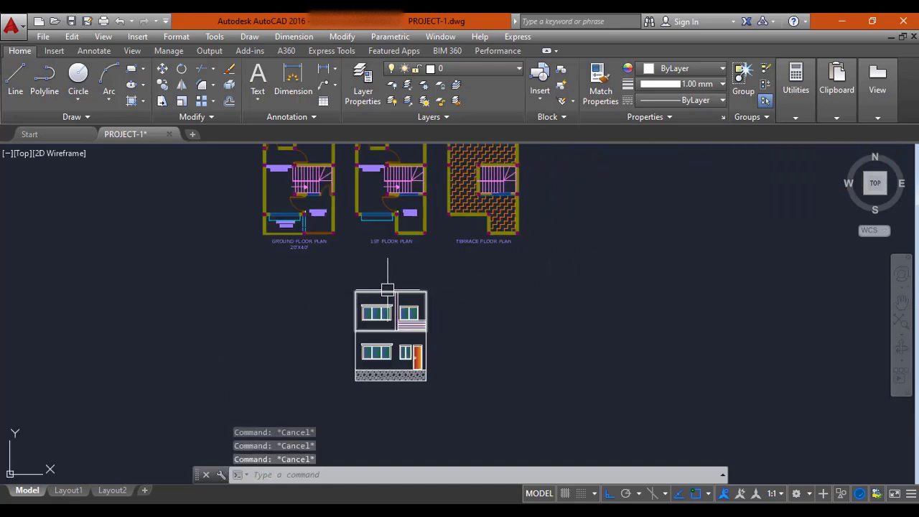
# On the xl line layer, draw vertical construction lines through the two outer front corners of the terrace floor plan.
pyautogui.click(461, 68)
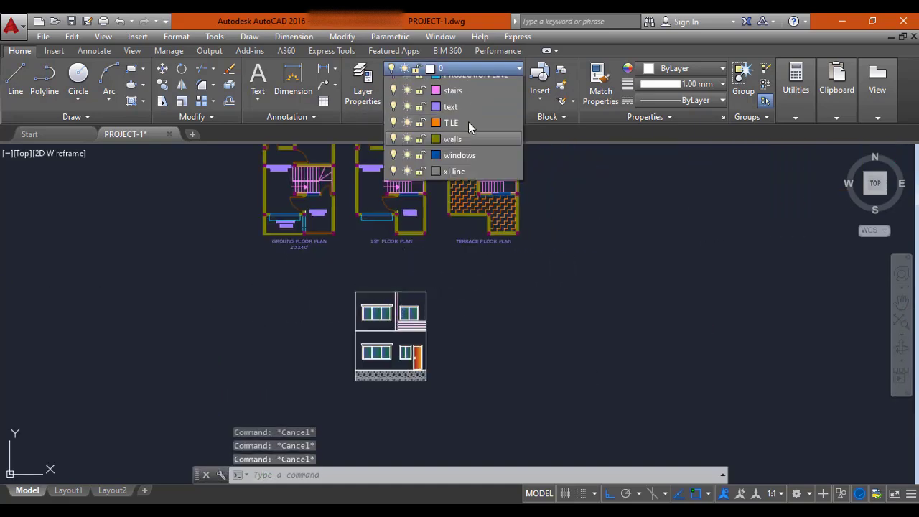
pyautogui.click(454, 310)
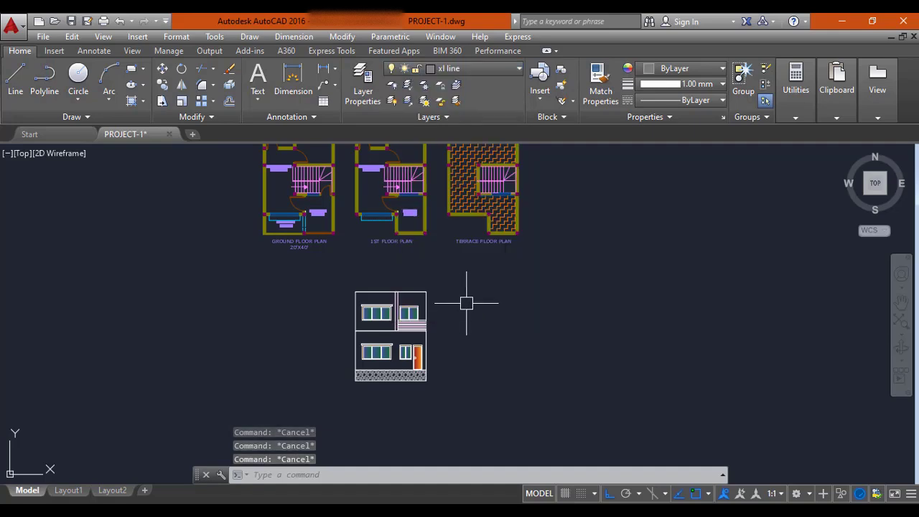
pyautogui.write('XL')
pyautogui.press('Return')
pyautogui.write('V')
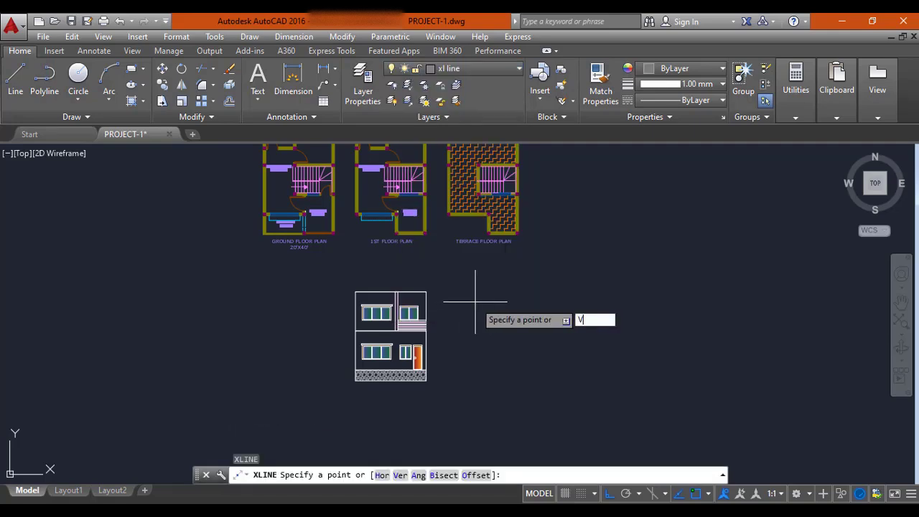
pyautogui.press('Return')
pyautogui.scroll(10, 440, 280)
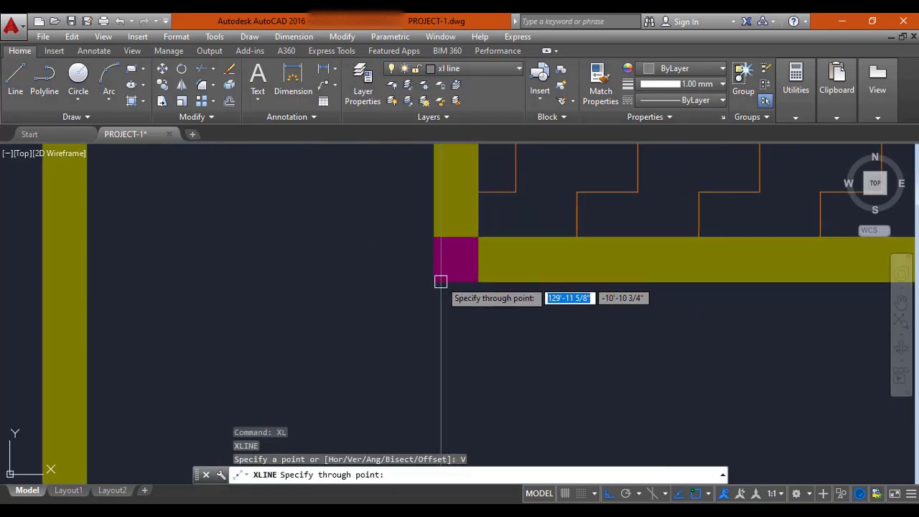
pyautogui.scroll(-5, 434, 283)
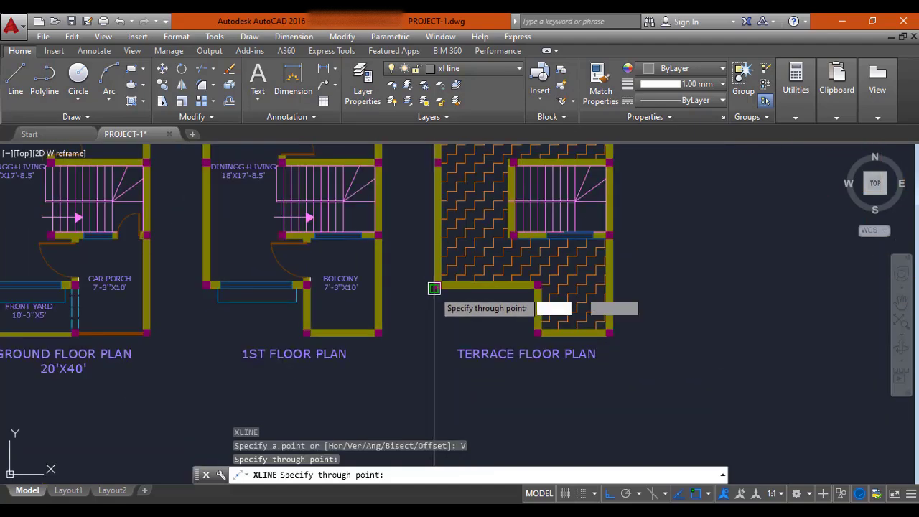
pyautogui.scroll(4, 603, 337)
pyautogui.click(597, 313)
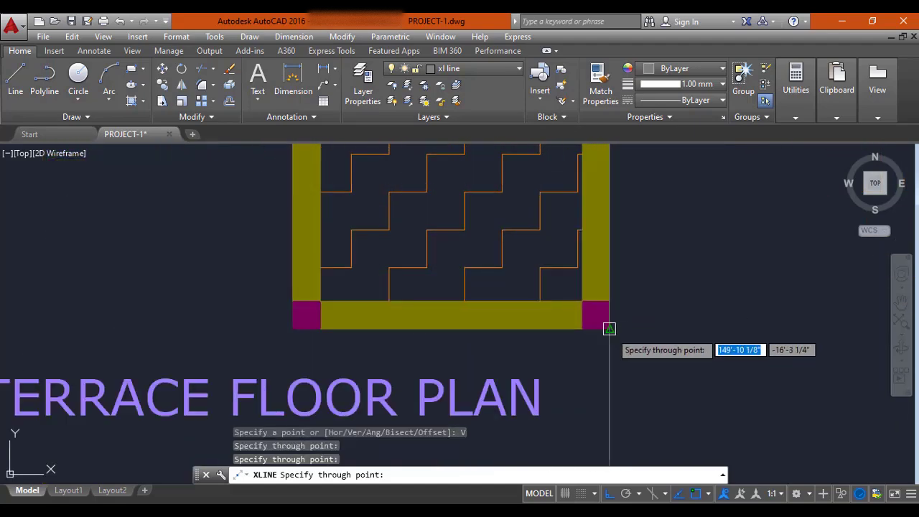
pyautogui.scroll(-4, 598, 316)
pyautogui.scroll(-2, 544, 340)
pyautogui.moveTo(542, 340); pyautogui.dragTo(511, 253, button='middle')
pyautogui.press('Escape')
# Move the whole new elevation by its upper-right corner onto the right-hand construction line below the terrace floor plan.
pyautogui.click(480, 269)
pyautogui.click(379, 388)
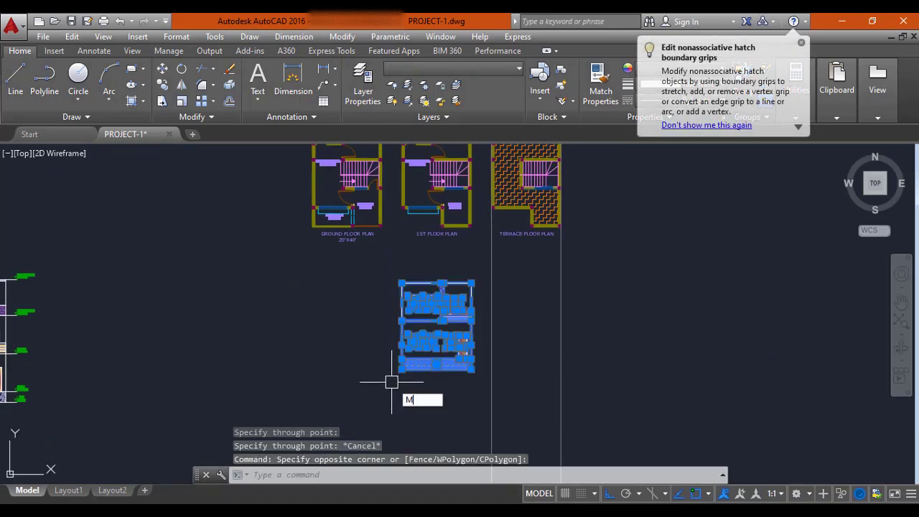
pyautogui.write('m')
pyautogui.press('Return')
pyautogui.click(471, 283)
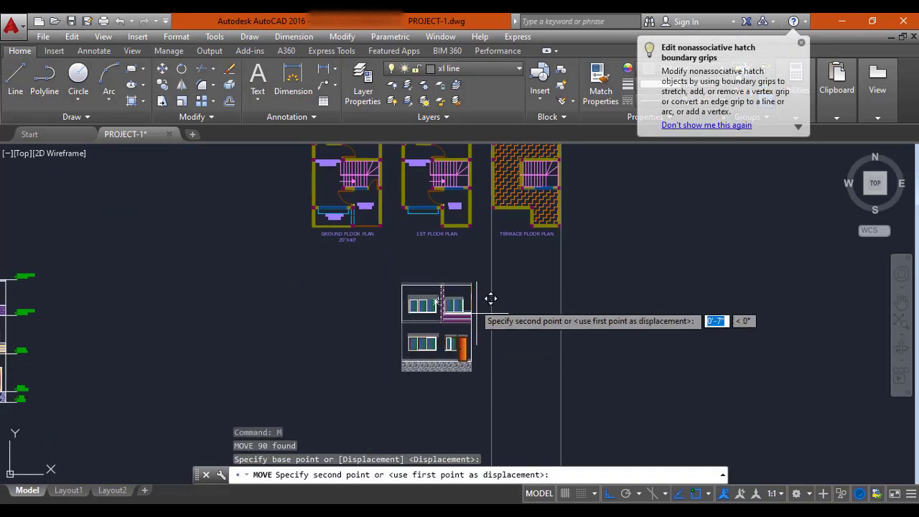
pyautogui.click(559, 370)
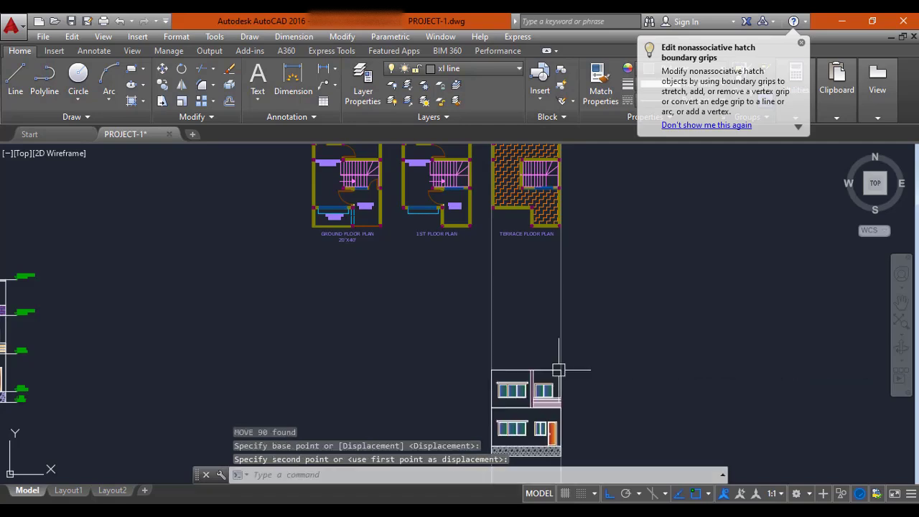
# Check the moved elevation's alignment and examine the front wall and window of the terrace plan's stair block.
pyautogui.moveTo(585, 318); pyautogui.dragTo(439, 349, button='middle')
pyautogui.moveTo(427, 273); pyautogui.dragTo(415, 318, button='middle')
pyautogui.moveTo(431, 363)
pyautogui.mouseDown(button='middle')
pyautogui.moveTo(419, 308)
pyautogui.moveTo(413, 357)
pyautogui.mouseUp(button='middle')
pyautogui.moveTo(414, 274)
pyautogui.mouseDown(button='middle')
pyautogui.moveTo(414, 299)
pyautogui.moveTo(410, 250)
pyautogui.mouseUp(button='middle')
pyautogui.moveTo(416, 316); pyautogui.dragTo(417, 257, button='middle')
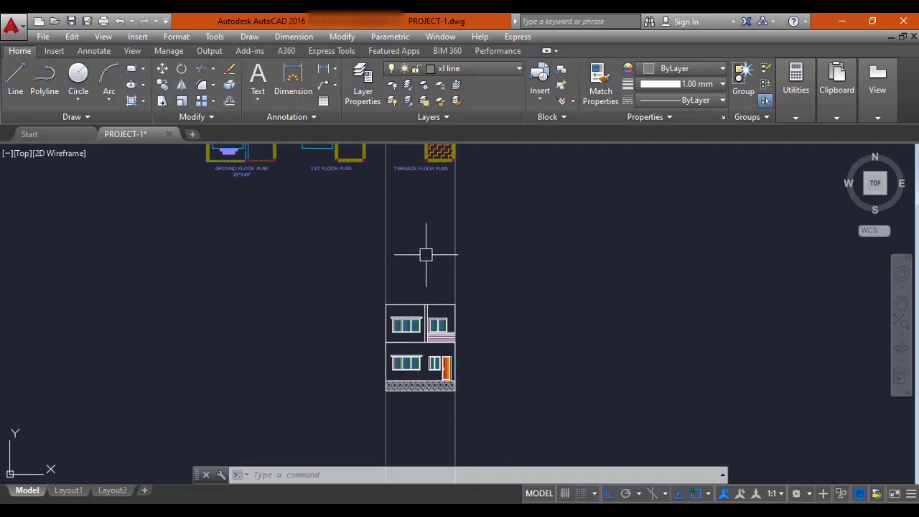
pyautogui.scroll(-2, 414, 343)
pyautogui.scroll(4, 420, 205)
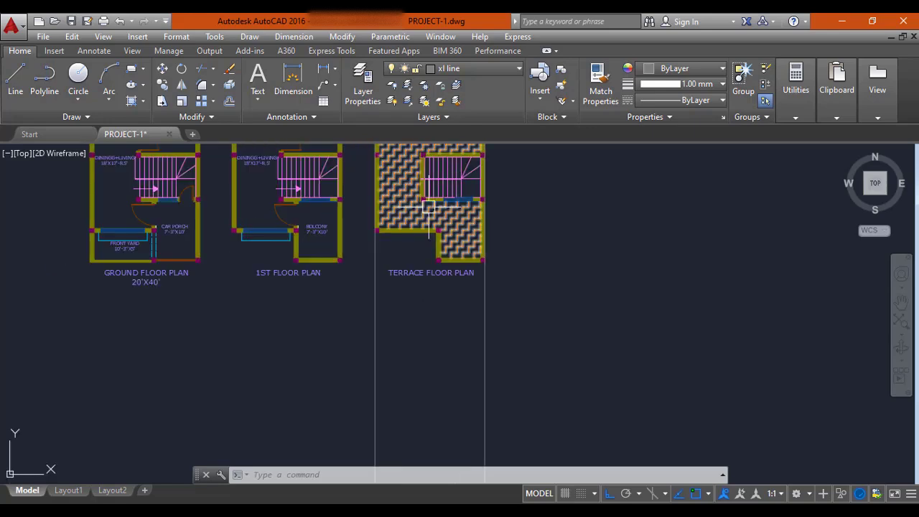
pyautogui.moveTo(423, 209); pyautogui.dragTo(419, 238, button='middle')
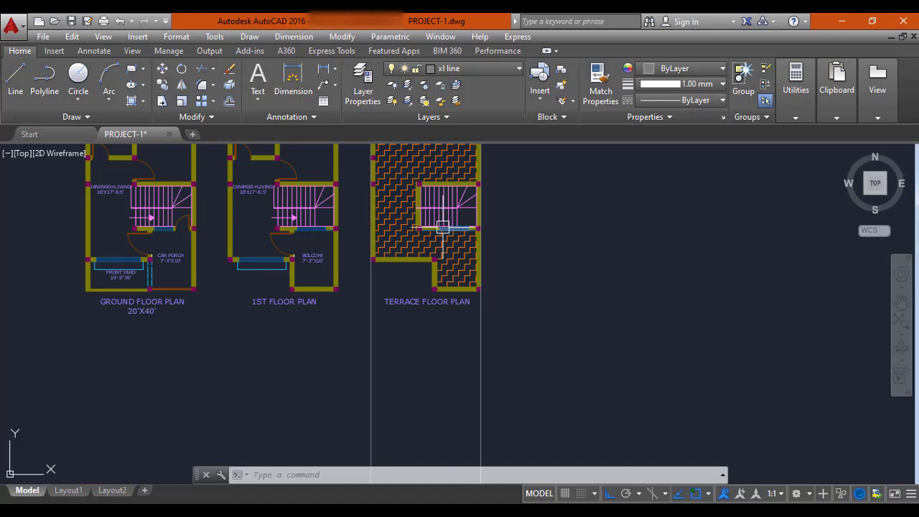
pyautogui.moveTo(444, 227)
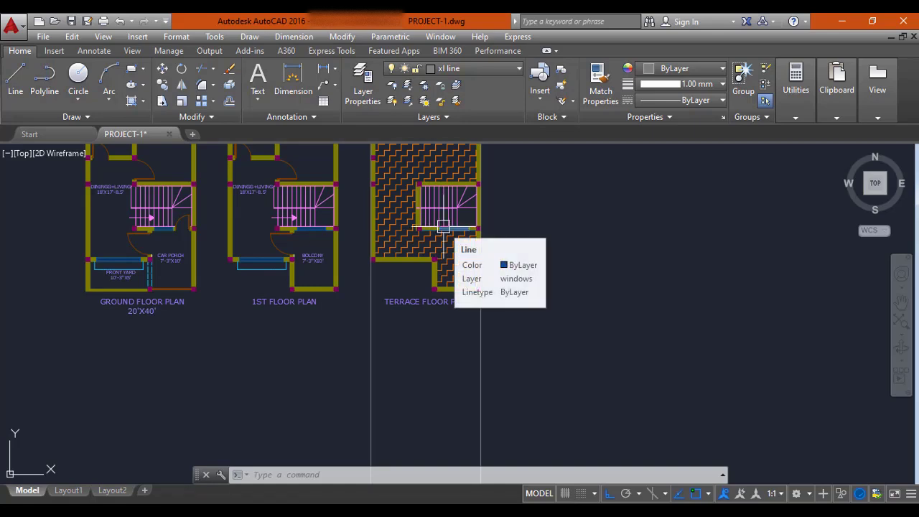
pyautogui.press('Escape')
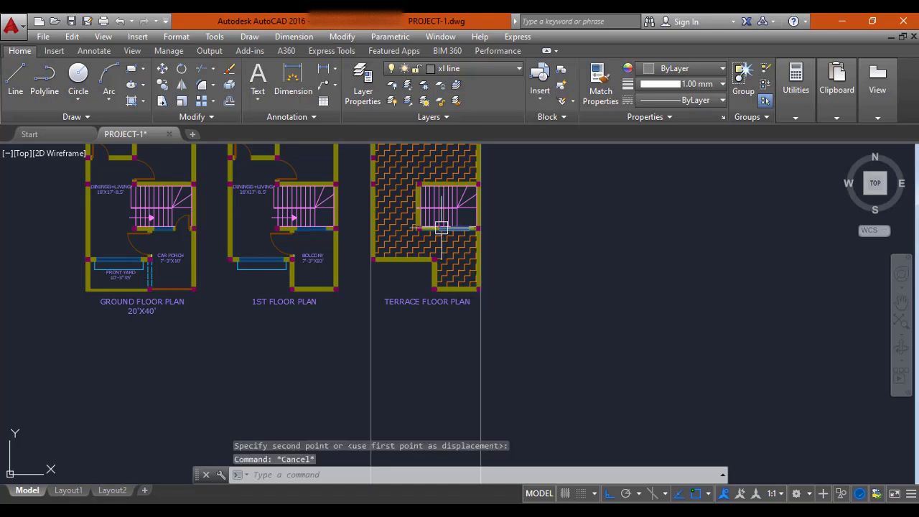
pyautogui.press('Escape')
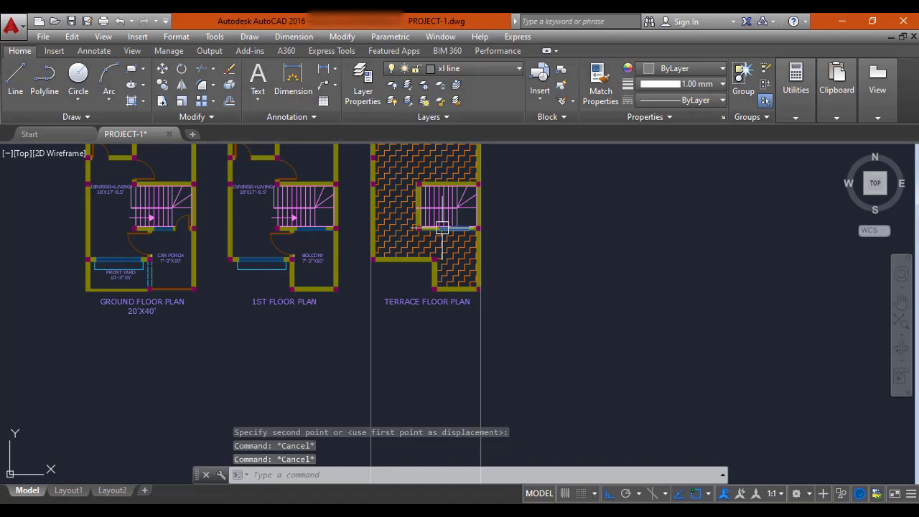
pyautogui.moveTo(451, 249); pyautogui.dragTo(452, 254, button='middle')
pyautogui.press('Escape')
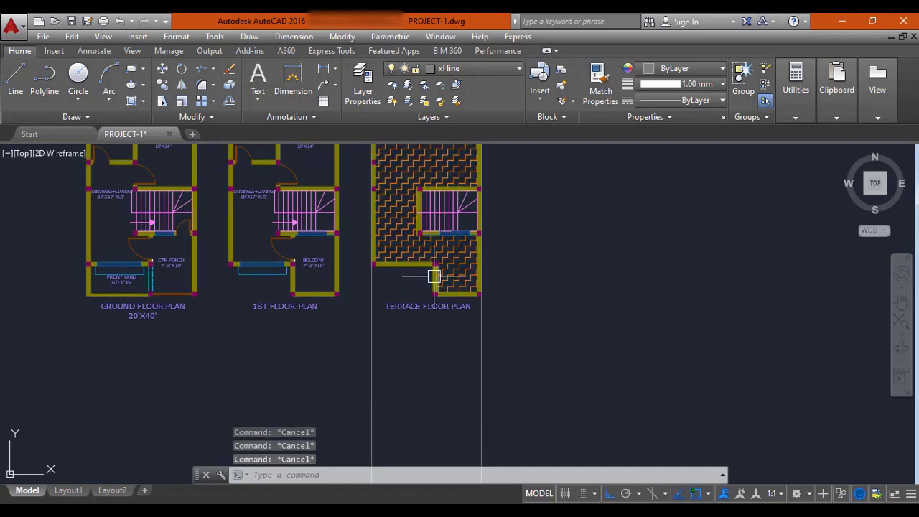
# Draw vertical construction lines through the outer left and right corners of the stair block's front wall in the terrace plan.
pyautogui.write('L')
pyautogui.press('Return')
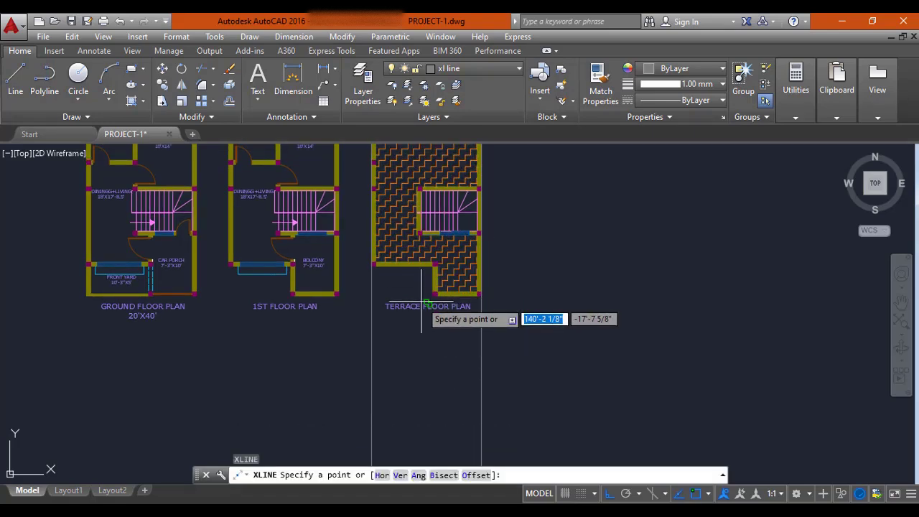
pyautogui.write('V')
pyautogui.press('Return')
pyautogui.scroll(6, 414, 248)
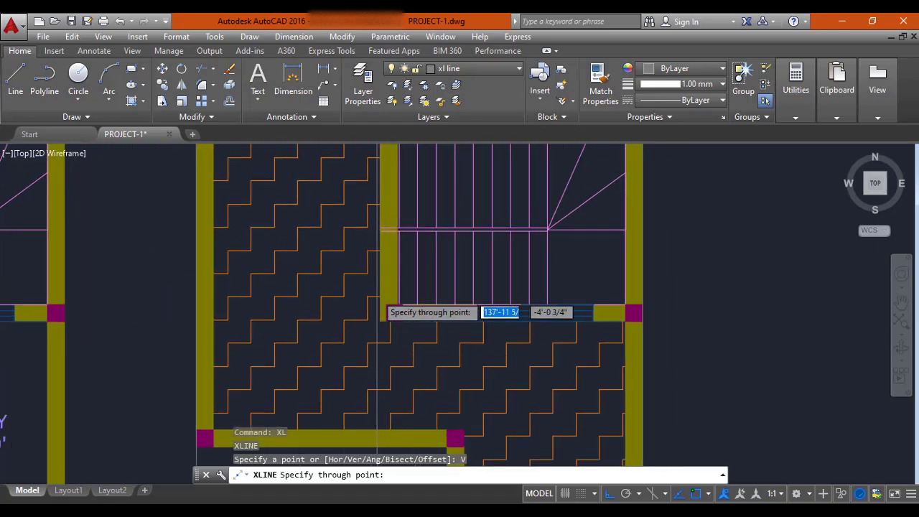
pyautogui.scroll(-2, 388, 252)
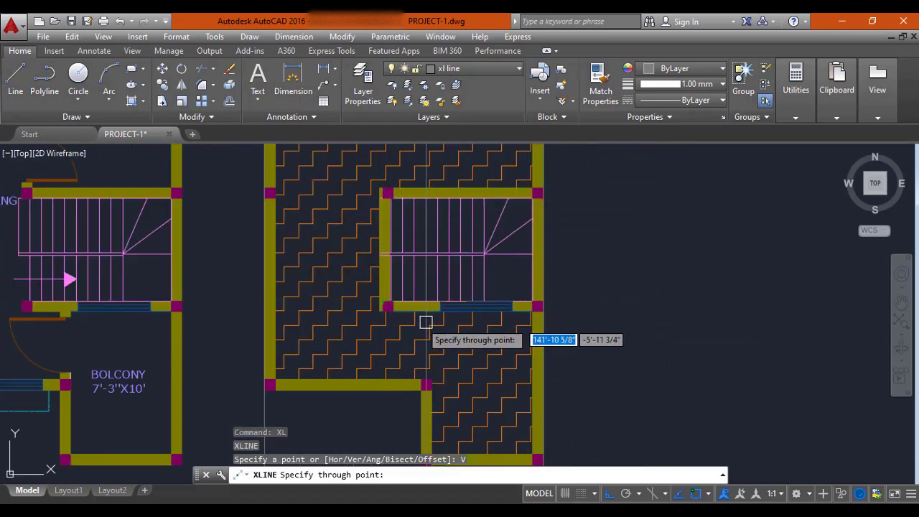
pyautogui.scroll(4, 378, 308)
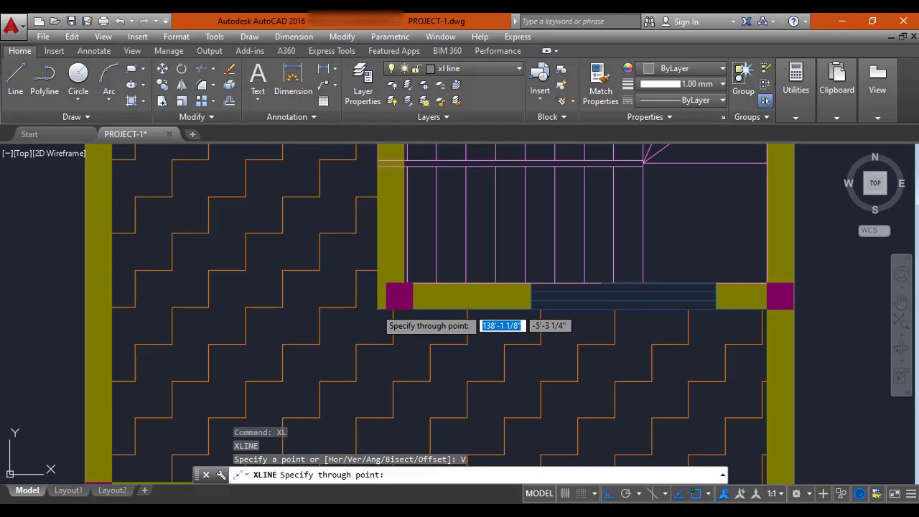
pyautogui.scroll(3, 643, 322)
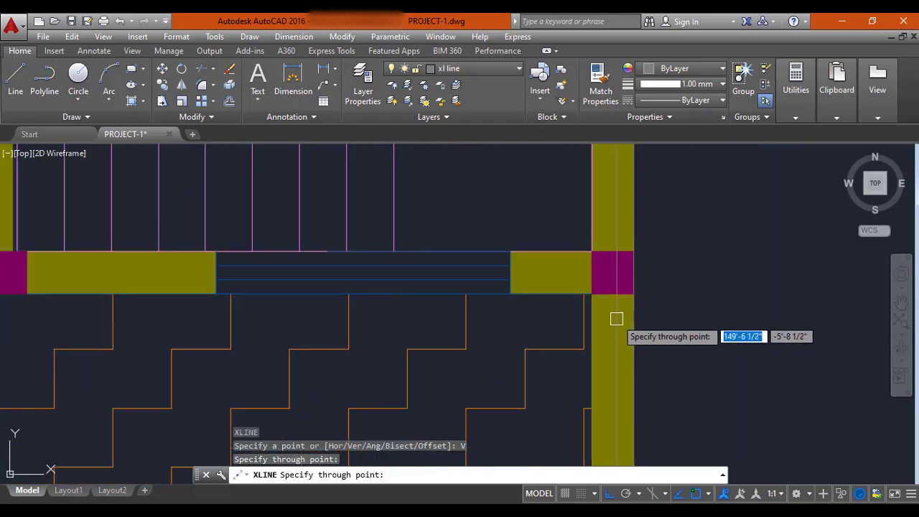
pyautogui.click(632, 296)
pyautogui.scroll(-5, 632, 295)
pyautogui.scroll(-5, 632, 296)
pyautogui.moveTo(599, 343); pyautogui.dragTo(563, 221, button='middle')
pyautogui.moveTo(546, 339); pyautogui.dragTo(535, 258, button='middle')
pyautogui.press('Escape')
# Draw a line 10' up from the elevation's upper-right corner and across to the construction line at the stair block's left side.
pyautogui.moveTo(536, 310); pyautogui.dragTo(502, 242, button='middle')
pyautogui.moveTo(501, 278); pyautogui.dragTo(498, 312, button='middle')
pyautogui.press('Escape')
pyautogui.press('Escape')
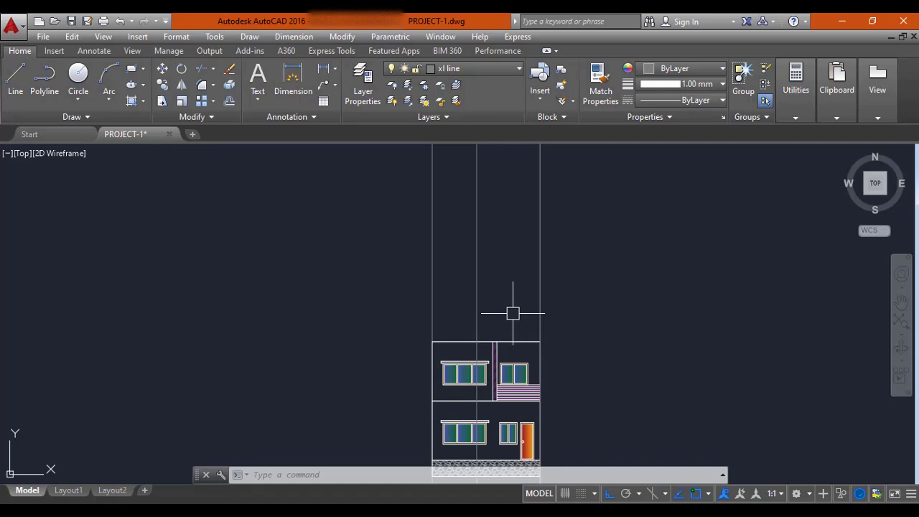
pyautogui.press('Escape')
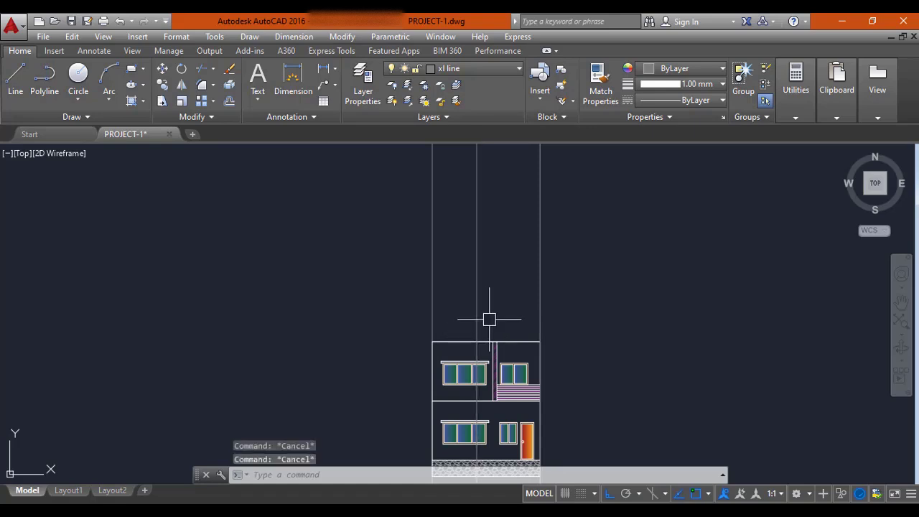
pyautogui.write('l')
pyautogui.press('Return')
pyautogui.scroll(4, 532, 333)
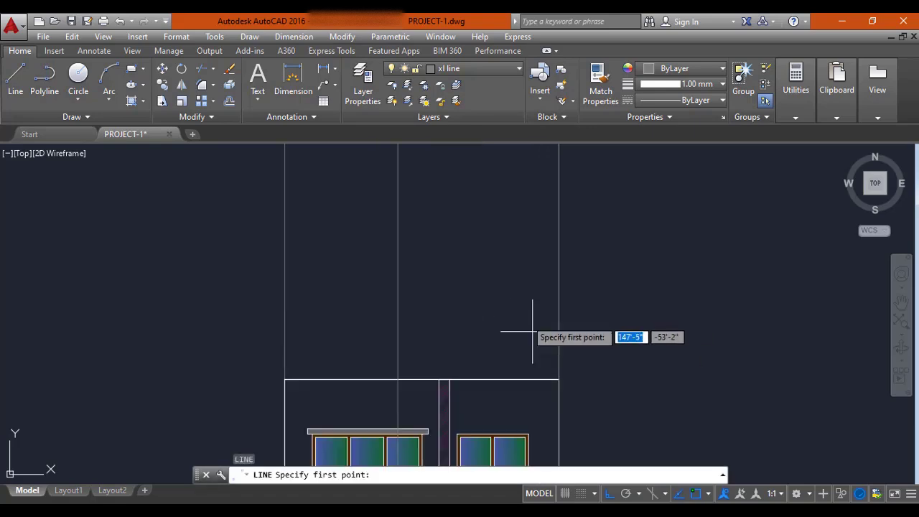
pyautogui.click(559, 379)
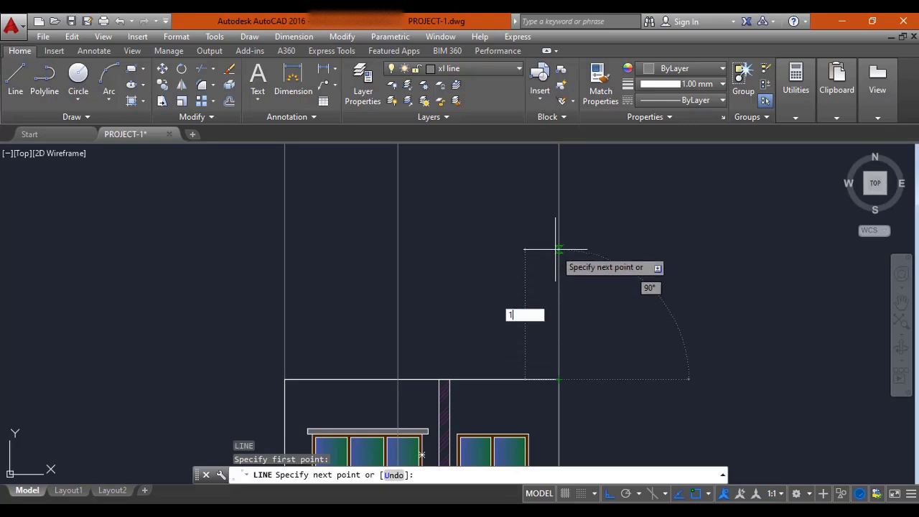
pyautogui.press('Return')
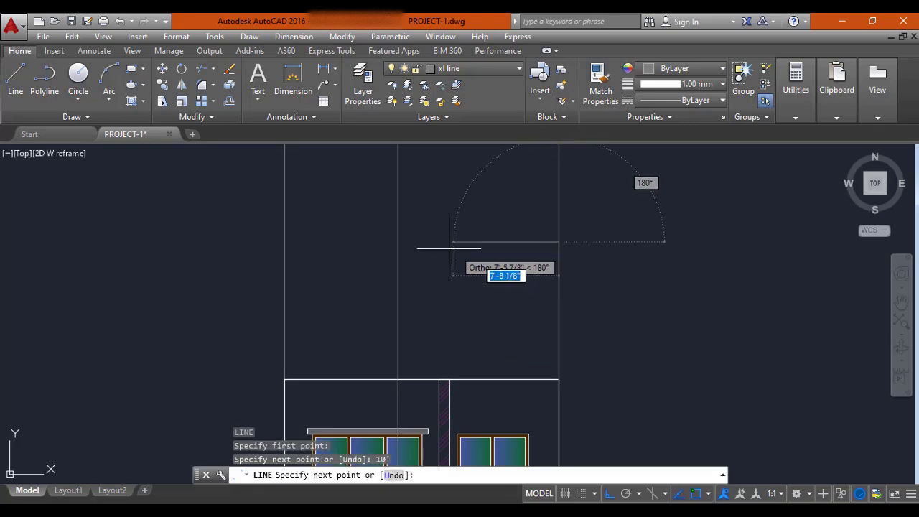
pyautogui.click(397, 242)
pyautogui.press('Escape')
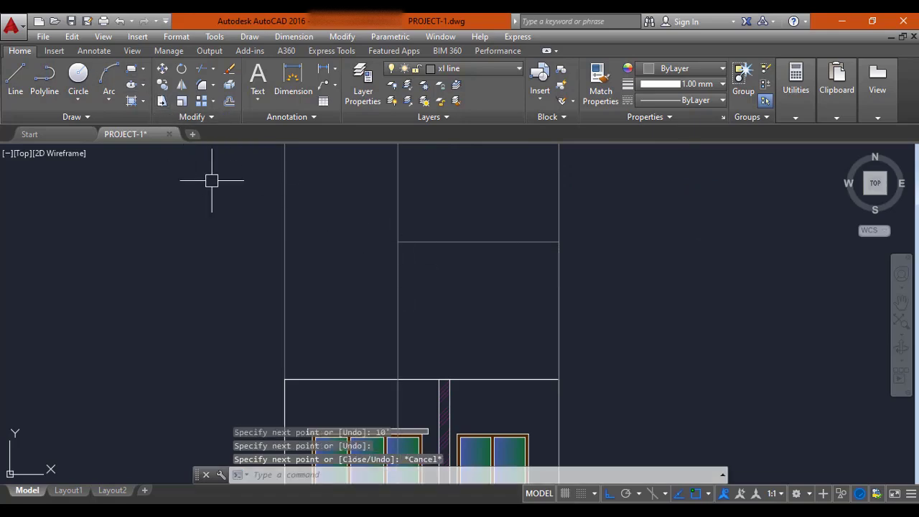
# Draw a rectangle over the stair block's outline above the first floor on the xl line layer.
pyautogui.press('Return')
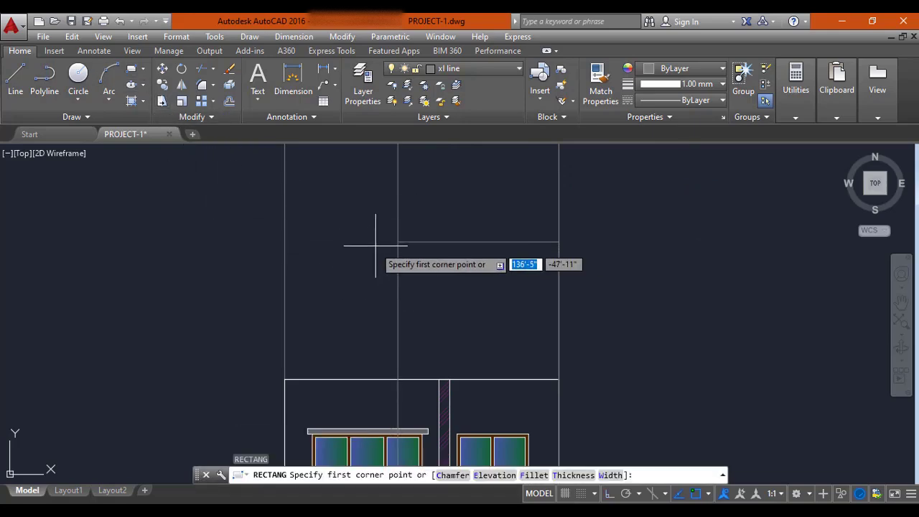
pyautogui.click(398, 242)
pyautogui.click(559, 379)
pyautogui.press('Escape')
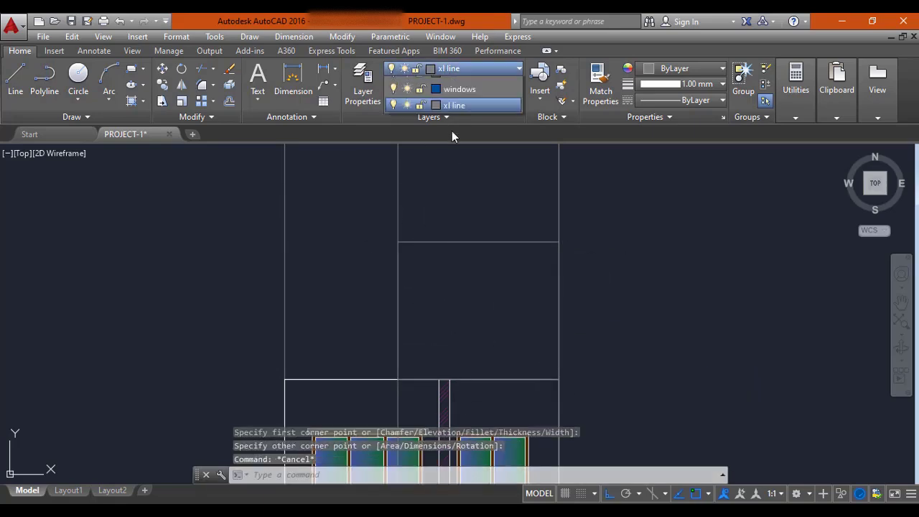
# Make layer 0 current and erase the stair block rectangle drawn on the xl line layer.
pyautogui.click(460, 68)
pyautogui.click(444, 86)
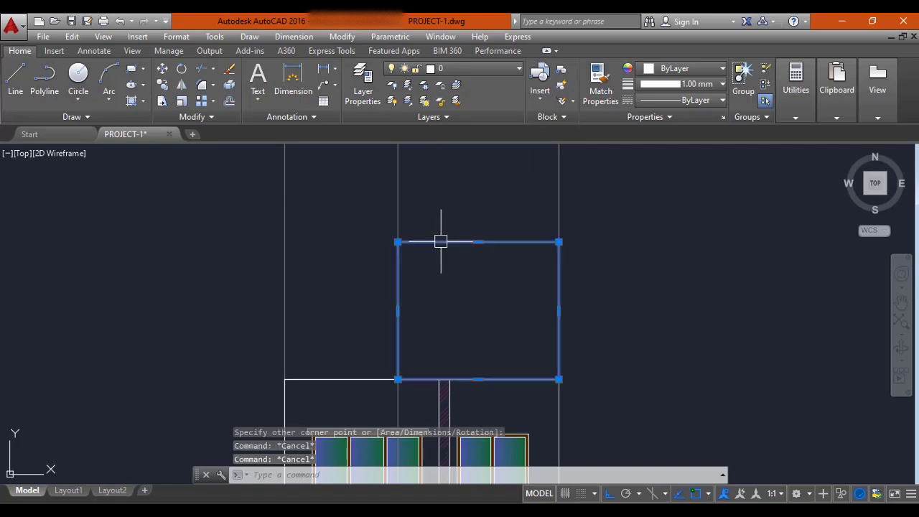
pyautogui.click(439, 242)
pyautogui.write('E')
pyautogui.press('Return')
# Draw the stair block's rectangle on layer 0 from the guide line's left end to the first floor's upper-right corner.
pyautogui.write('RE')
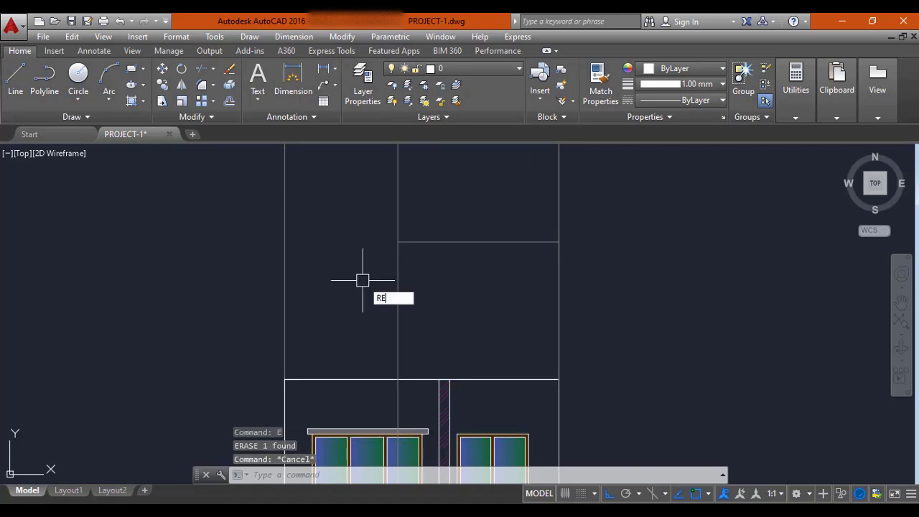
pyautogui.write('C')
pyautogui.press('Return')
pyautogui.click(397, 242)
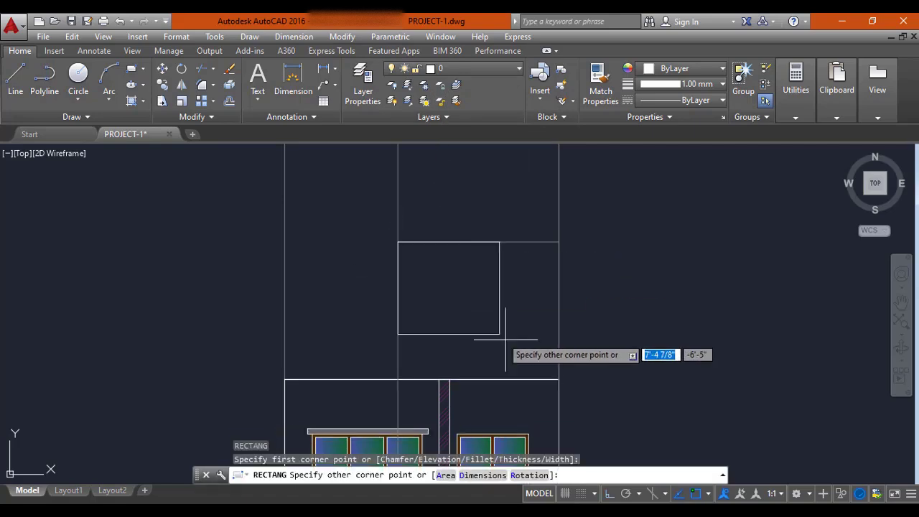
pyautogui.click(559, 379)
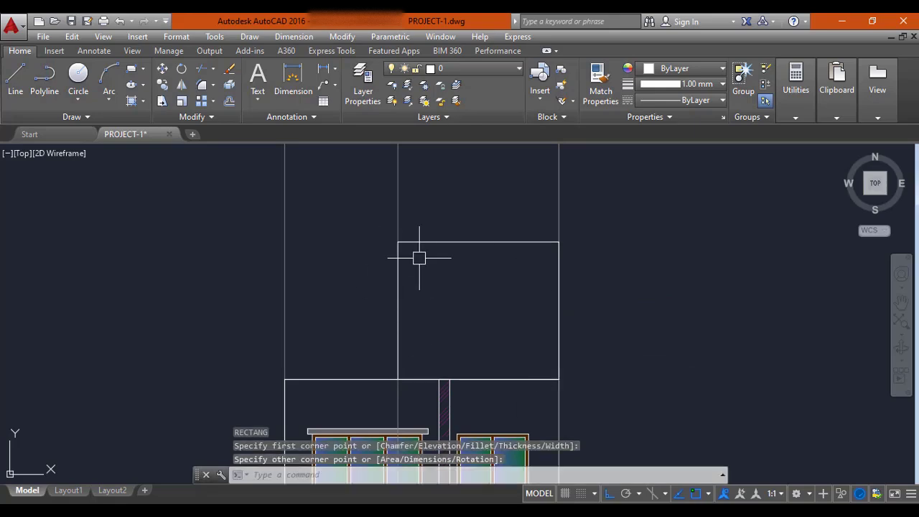
# Erase the vertical construction lines and the horizontal guide line between the terrace floor plan and the elevation.
pyautogui.scroll(-5, 477, 298)
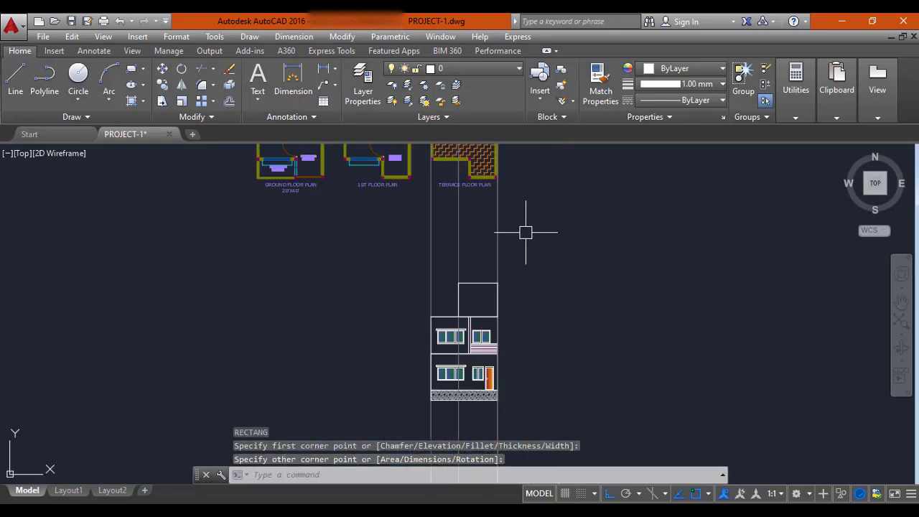
pyautogui.click(533, 209)
pyautogui.click(407, 249)
pyautogui.write('e')
pyautogui.press('Return')
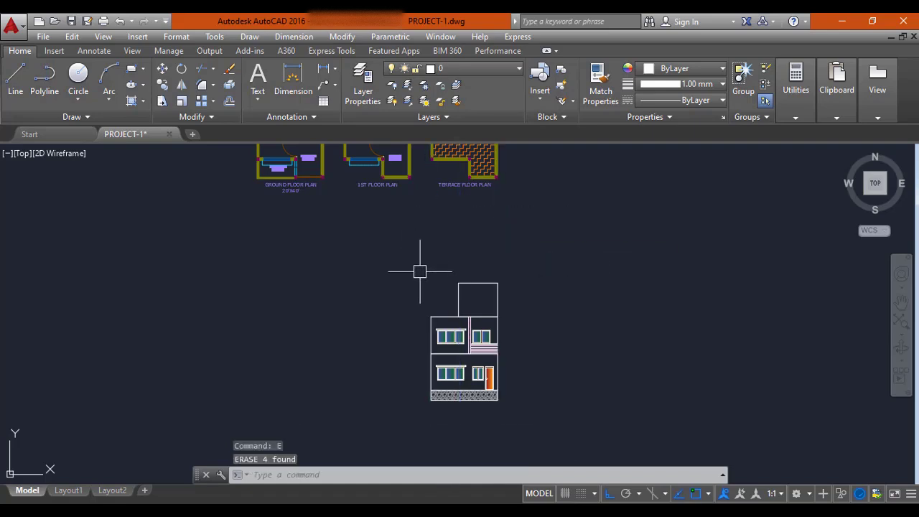
# Examine the new stair block outline in the elevation and the front window of the stair block in the terrace plan.
pyautogui.scroll(3, 431, 277)
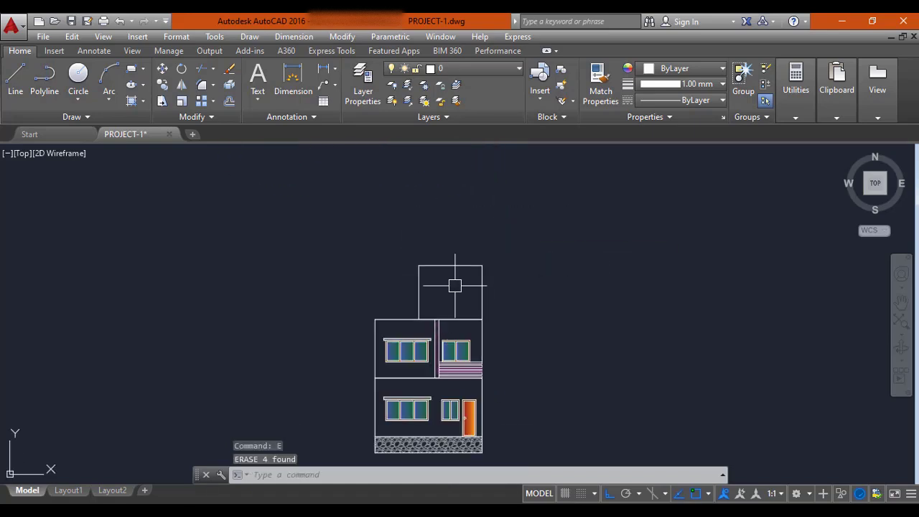
pyautogui.moveTo(455, 285); pyautogui.dragTo(457, 267, button='middle')
pyautogui.scroll(1, 470, 288)
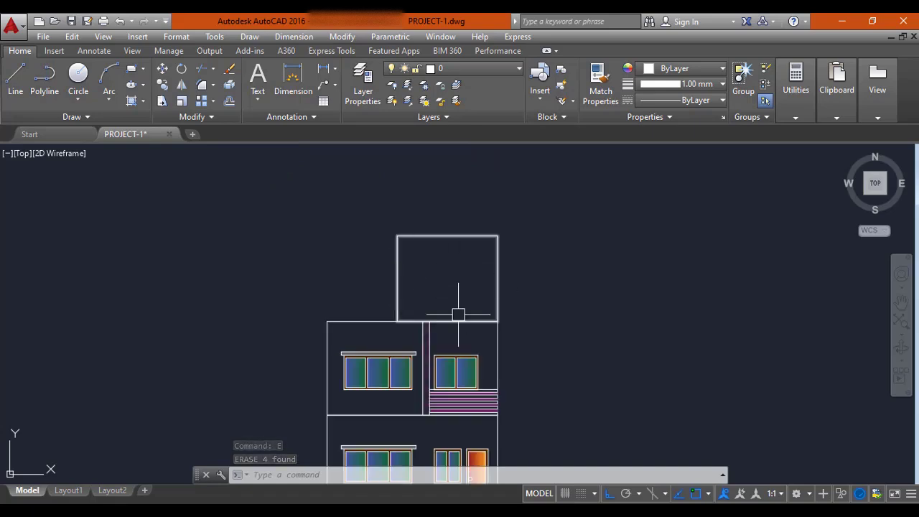
pyautogui.scroll(-4, 410, 263)
pyautogui.scroll(4, 410, 194)
pyautogui.scroll(-3, 407, 287)
pyautogui.scroll(2, 396, 317)
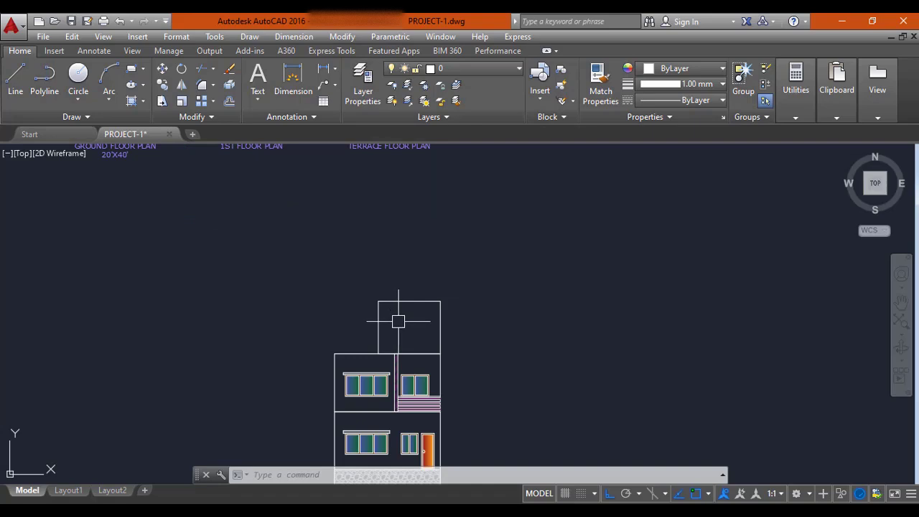
pyautogui.scroll(-2, 402, 327)
pyautogui.scroll(1, 402, 328)
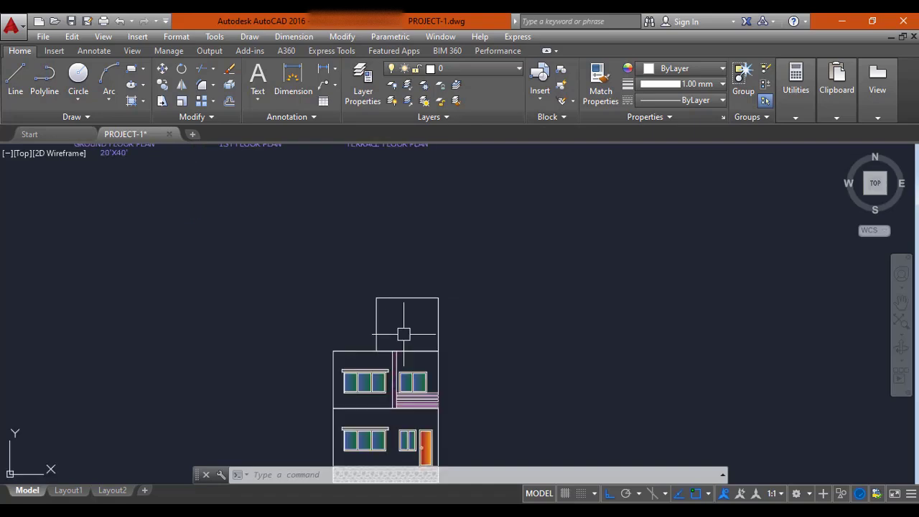
pyautogui.scroll(-2, 406, 326)
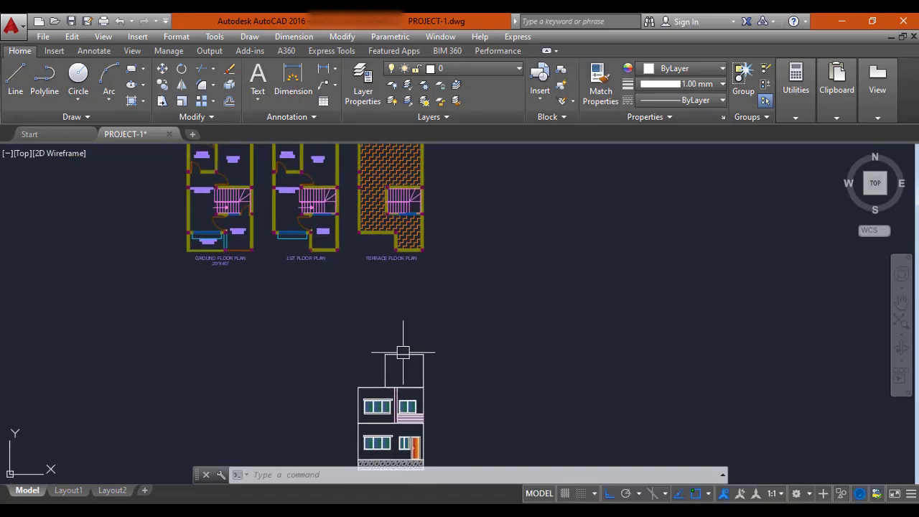
pyautogui.scroll(1, 403, 359)
pyautogui.scroll(-1, 408, 309)
pyautogui.scroll(1, 402, 280)
pyautogui.scroll(5, 409, 172)
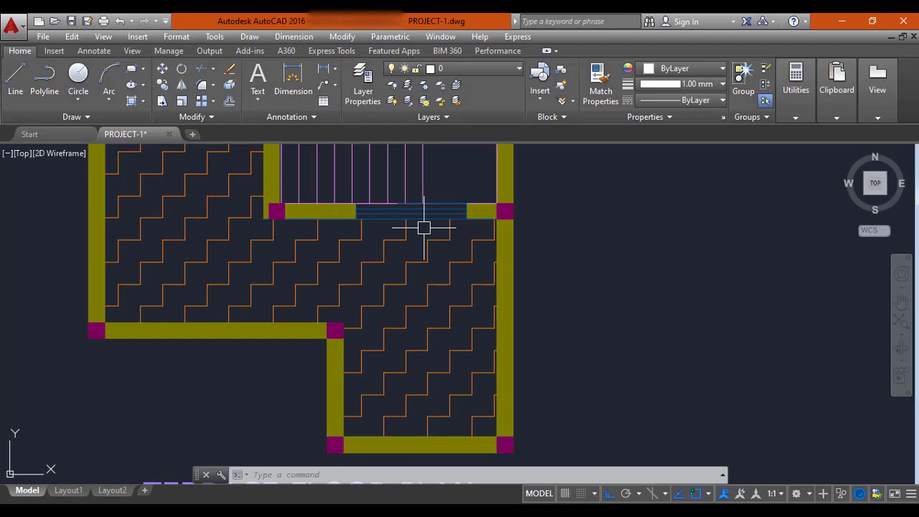
pyautogui.scroll(-2, 423, 227)
pyautogui.scroll(-1, 373, 287)
pyautogui.moveTo(398, 481); pyautogui.dragTo(398, 304, button='middle')
pyautogui.scroll(2, 420, 302)
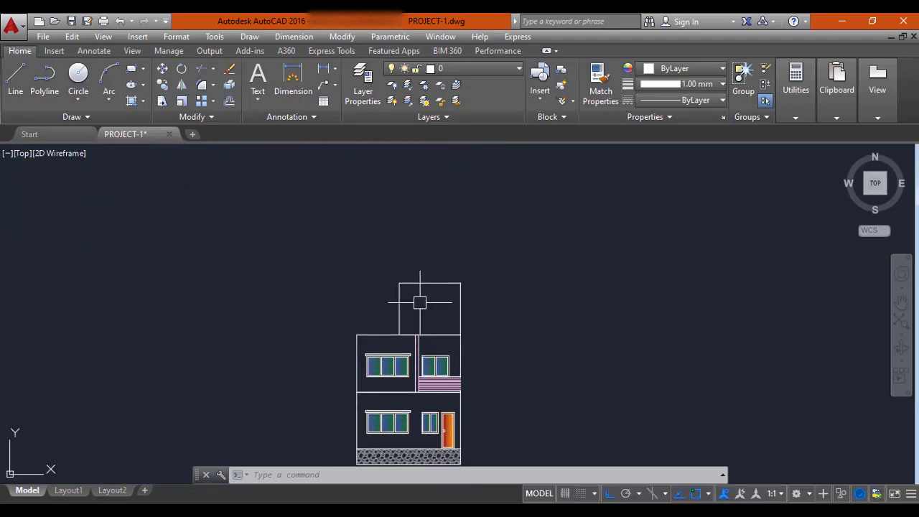
pyautogui.scroll(2, 421, 310)
pyautogui.scroll(-4, 409, 307)
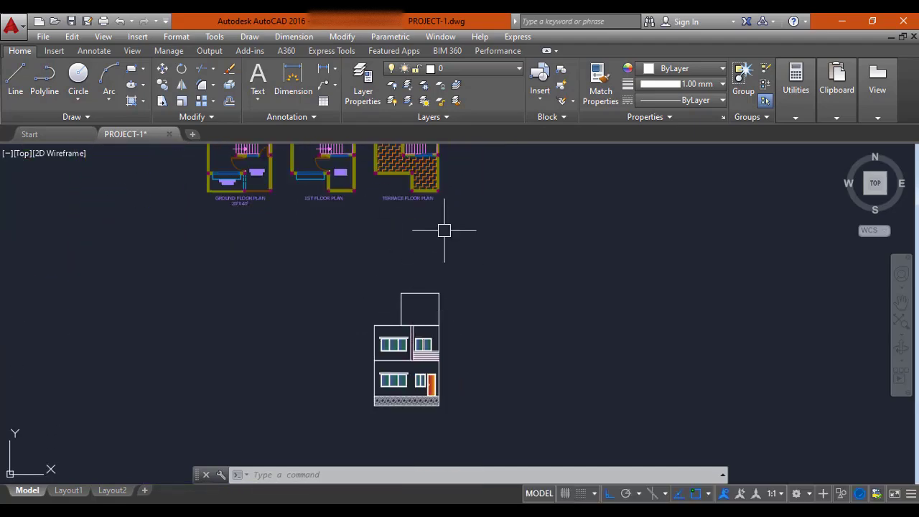
# Draw vertical construction lines through both ends of the window in the terrace plan's stair block front wall.
pyautogui.moveTo(433, 245)
pyautogui.mouseDown(button='middle')
pyautogui.moveTo(439, 278)
pyautogui.moveTo(454, 289)
pyautogui.mouseUp(button='middle')
pyautogui.scroll(2, 450, 231)
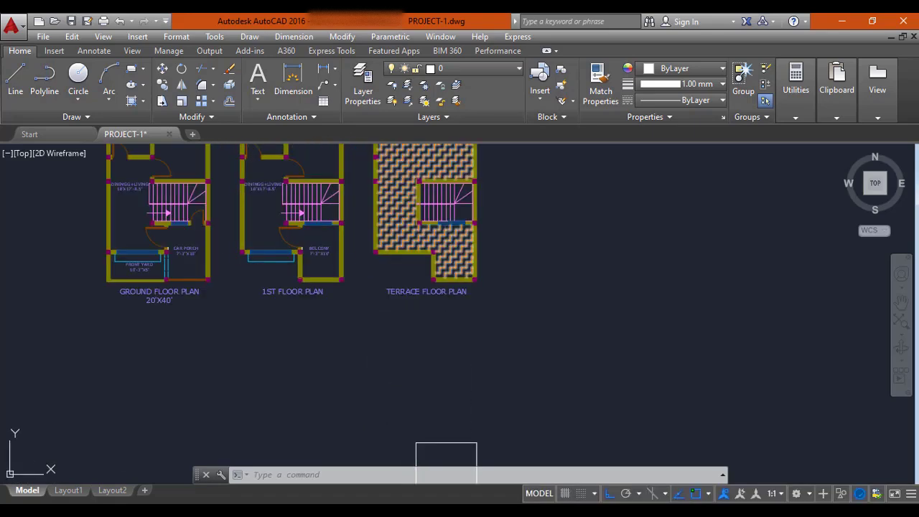
pyautogui.press('Escape')
pyautogui.write('xl')
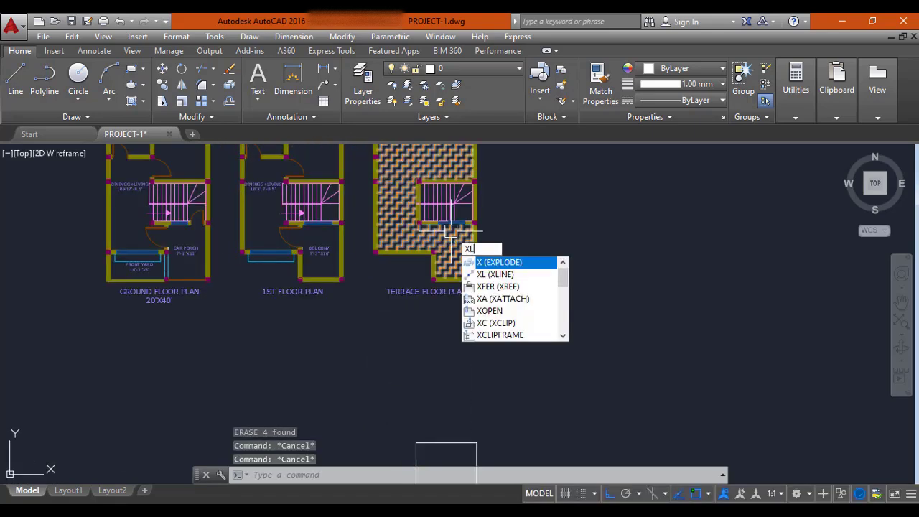
pyautogui.press('Return')
pyautogui.write('v')
pyautogui.press('Return')
pyautogui.scroll(10, 449, 251)
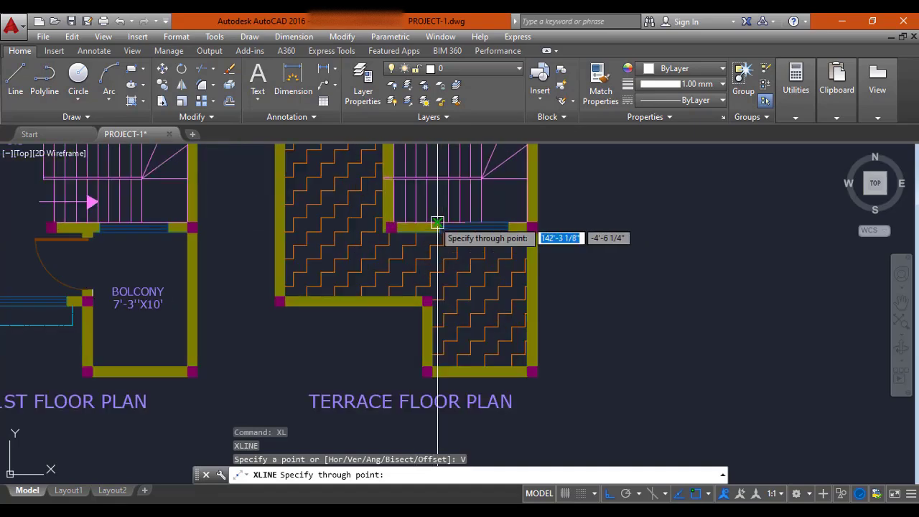
pyautogui.click(441, 262)
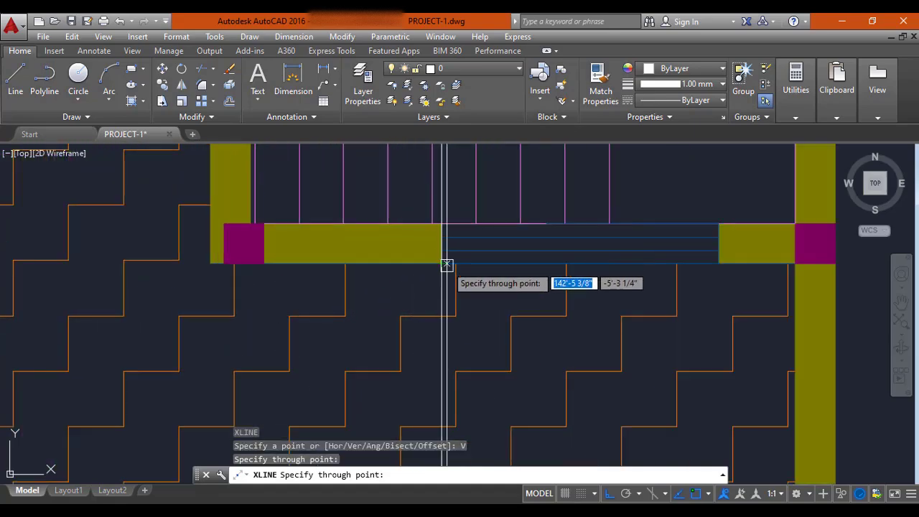
pyautogui.click(711, 267)
pyautogui.press('Escape')
pyautogui.scroll(-10, 690, 309)
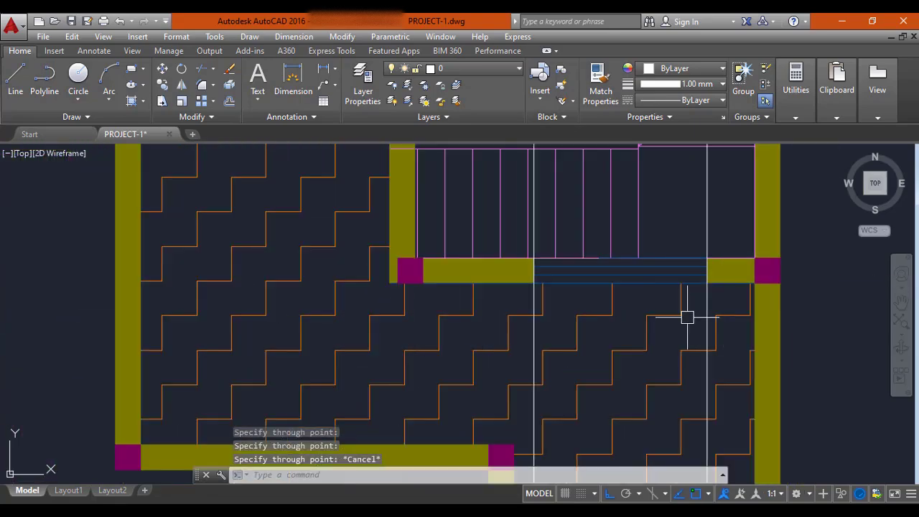
# Draw a line along the stair block's base in the elevation, between the two window construction lines.
pyautogui.moveTo(517, 313); pyautogui.dragTo(460, 150, button='middle')
pyautogui.moveTo(474, 261); pyautogui.dragTo(461, 154, button='middle')
pyautogui.moveTo(444, 257)
pyautogui.mouseDown(button='middle')
pyautogui.moveTo(441, 164)
pyautogui.moveTo(423, 148)
pyautogui.mouseUp(button='middle')
pyautogui.moveTo(496, 334); pyautogui.dragTo(492, 295, button='middle')
pyautogui.press('Escape')
pyautogui.scroll(2, 508, 310)
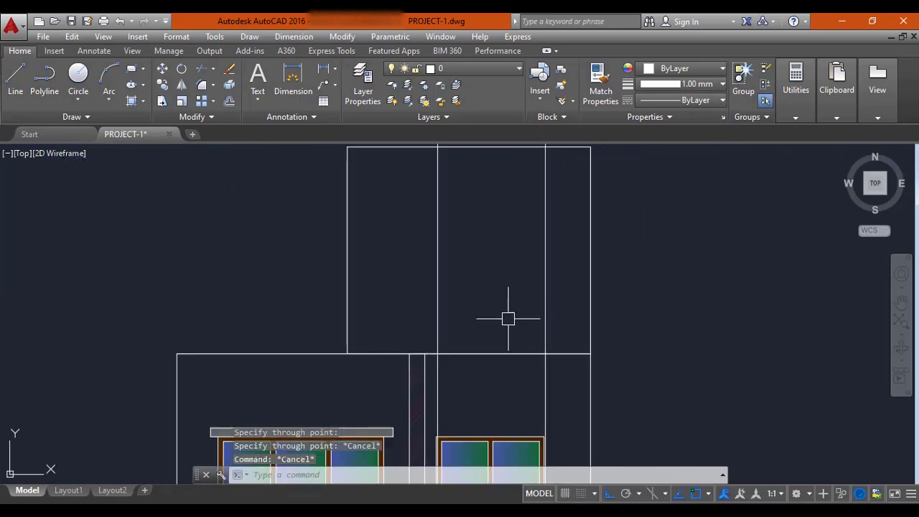
pyautogui.press('l')
pyautogui.press('Return')
pyautogui.click(438, 355)
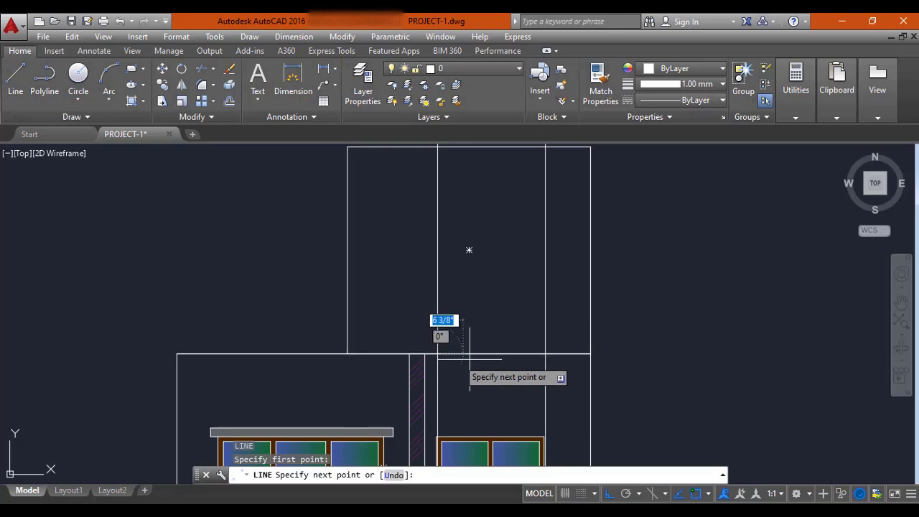
pyautogui.click(544, 355)
pyautogui.press('Escape')
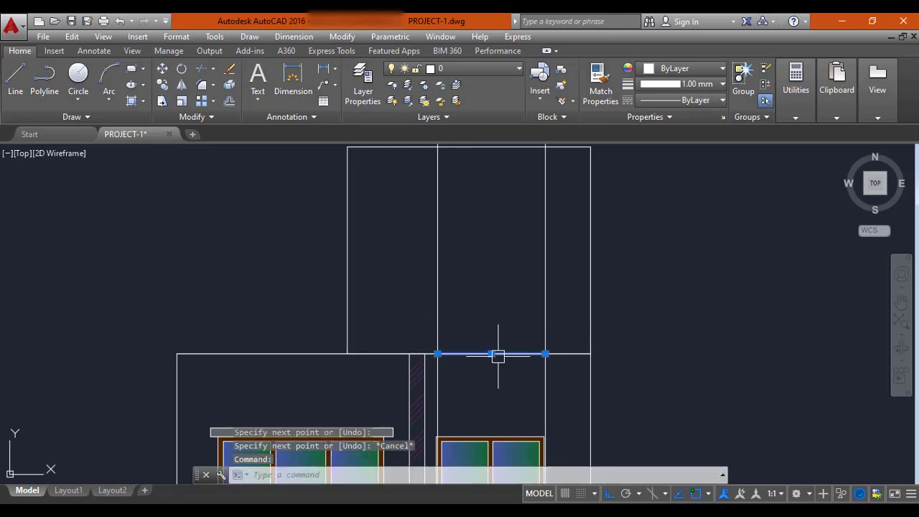
# Offset the base line between the window construction lines 3' upward to mark the window sill.
pyautogui.press('Escape')
pyautogui.press('o')
pyautogui.press('Return')
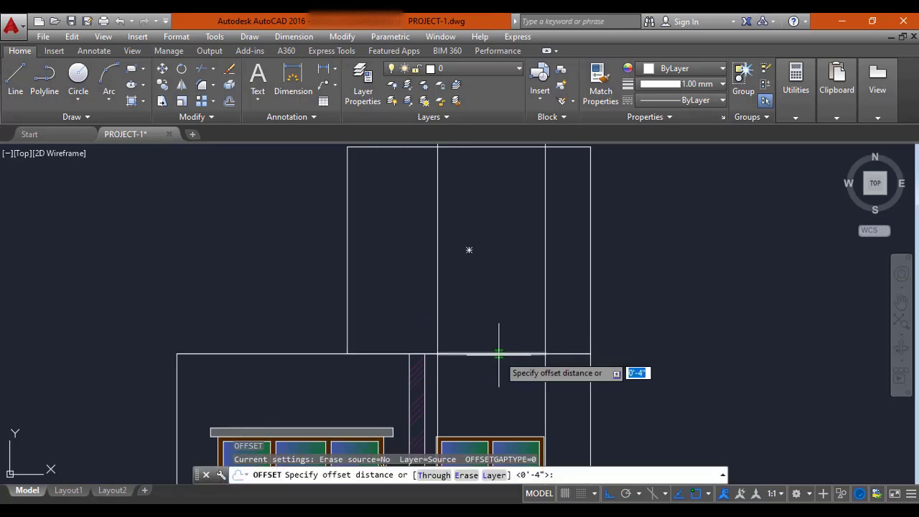
pyautogui.press('Return')
pyautogui.click(497, 354)
pyautogui.click(497, 297)
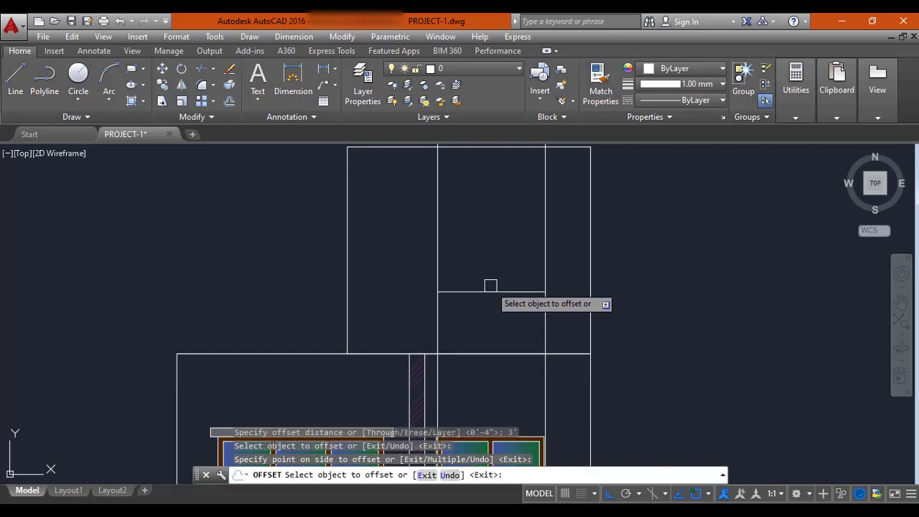
pyautogui.press('Escape')
# Offset the sill line 4' upward to mark the top of the stair block window.
pyautogui.press('Return')
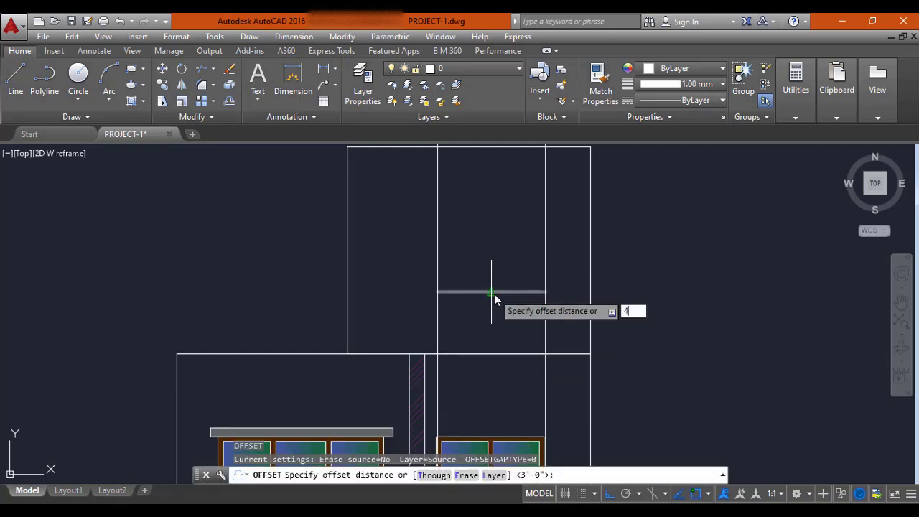
pyautogui.press('Return')
pyautogui.click(493, 292)
pyautogui.click(498, 250)
pyautogui.press('Escape')
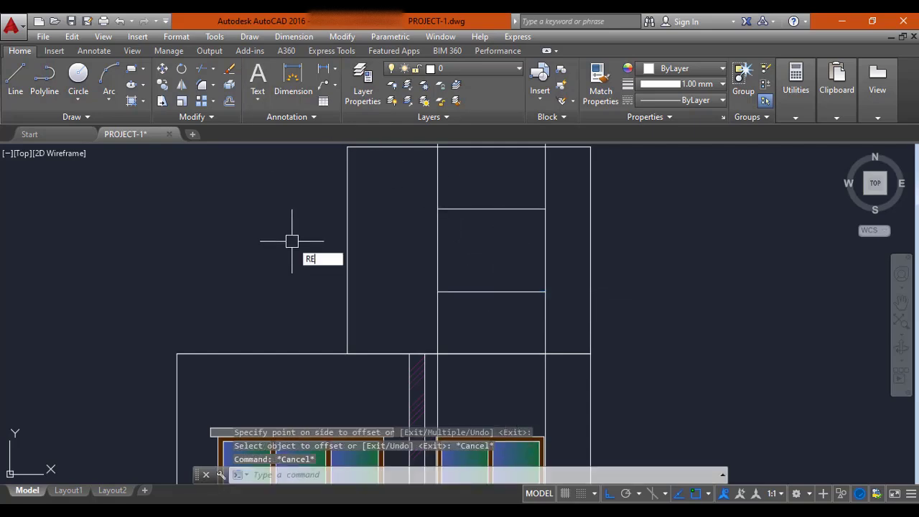
# Draw a rectangle over the stair block's window opening, from the top-line corner to the opposite sill corner.
pyautogui.write('REC')
pyautogui.press('Return')
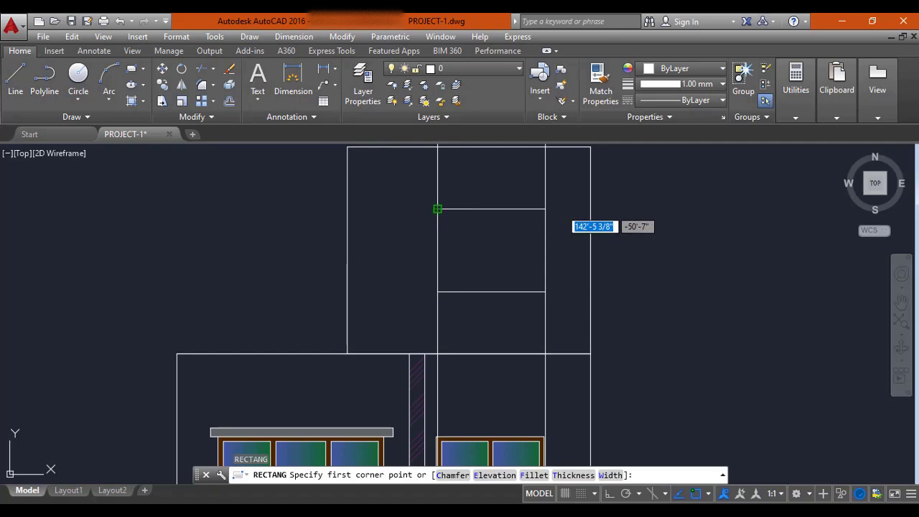
pyautogui.click(438, 209)
pyautogui.press('Escape')
# Erase the two vertical construction lines running through the sides of the stair block window.
pyautogui.click(552, 177)
pyautogui.click(431, 195)
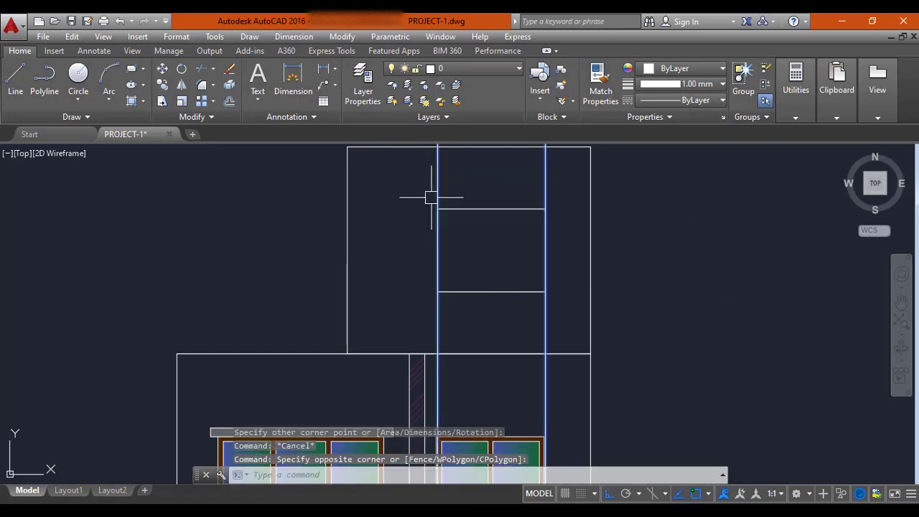
pyautogui.write('e')
pyautogui.press('Return')
pyautogui.scroll(-2, 458, 237)
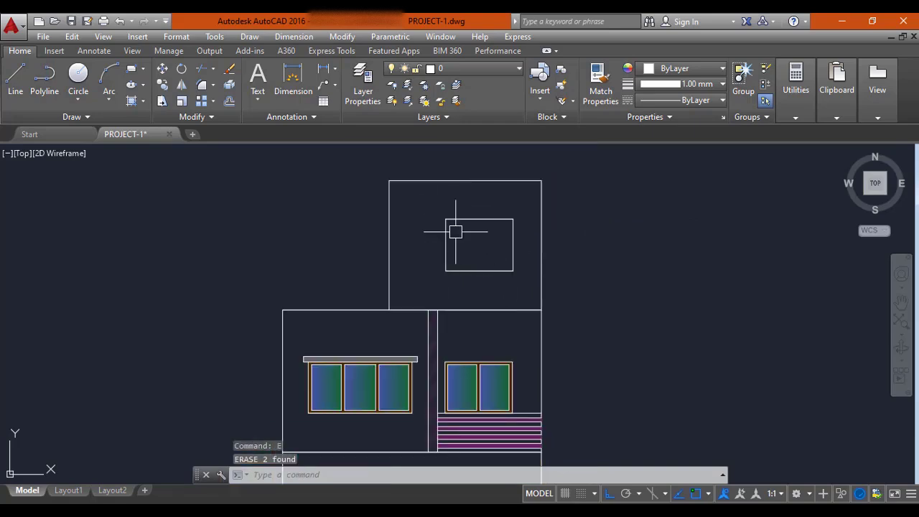
pyautogui.moveTo(484, 253); pyautogui.dragTo(480, 231, button='middle')
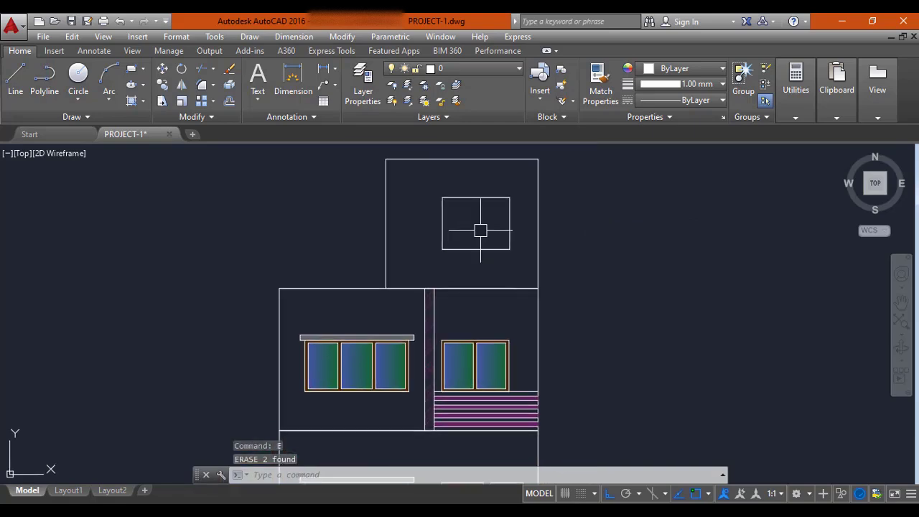
# Copy the first floor's two-pane window with its frame and glass hatches up onto the stair block's window outline, matching the lower corners.
pyautogui.moveTo(484, 314)
pyautogui.mouseDown(button='middle')
pyautogui.moveTo(482, 260)
pyautogui.moveTo(487, 313)
pyautogui.moveTo(441, 227)
pyautogui.mouseUp(button='middle')
pyautogui.scroll(4, 440, 309)
pyautogui.click(434, 226)
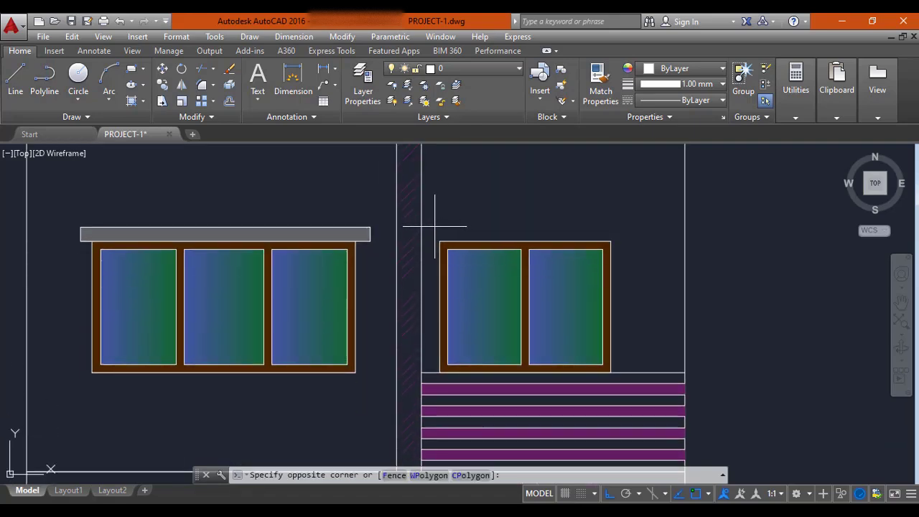
pyautogui.click(623, 383)
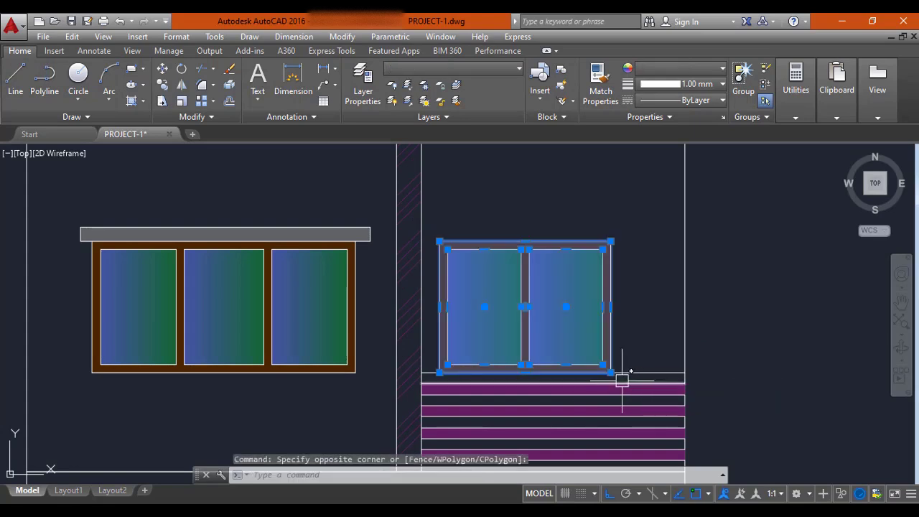
pyautogui.write('O')
pyautogui.press('Return')
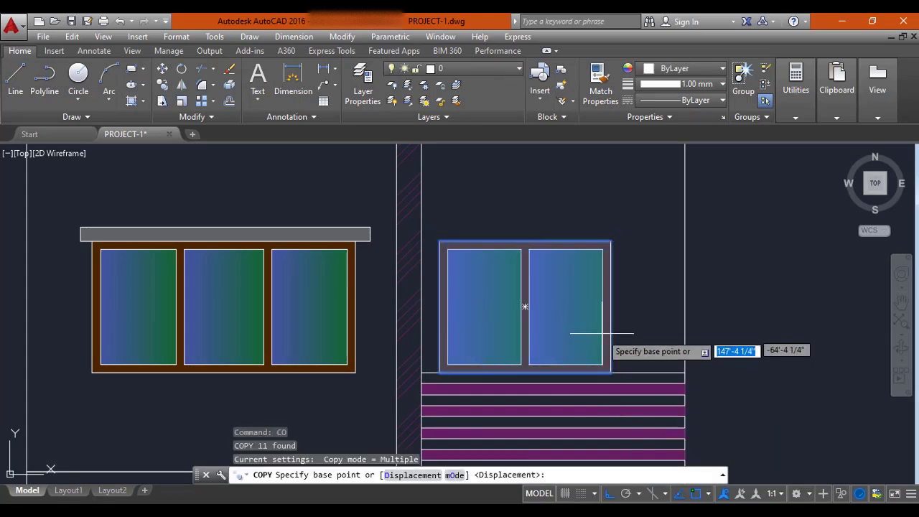
pyautogui.click(611, 372)
pyautogui.scroll(-4, 610, 373)
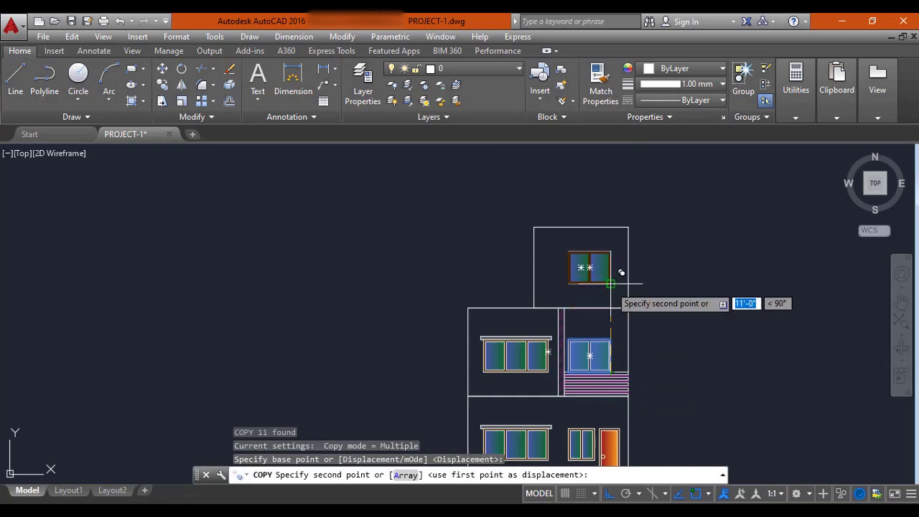
pyautogui.click(611, 283)
pyautogui.press('Escape')
pyautogui.scroll(6, 524, 293)
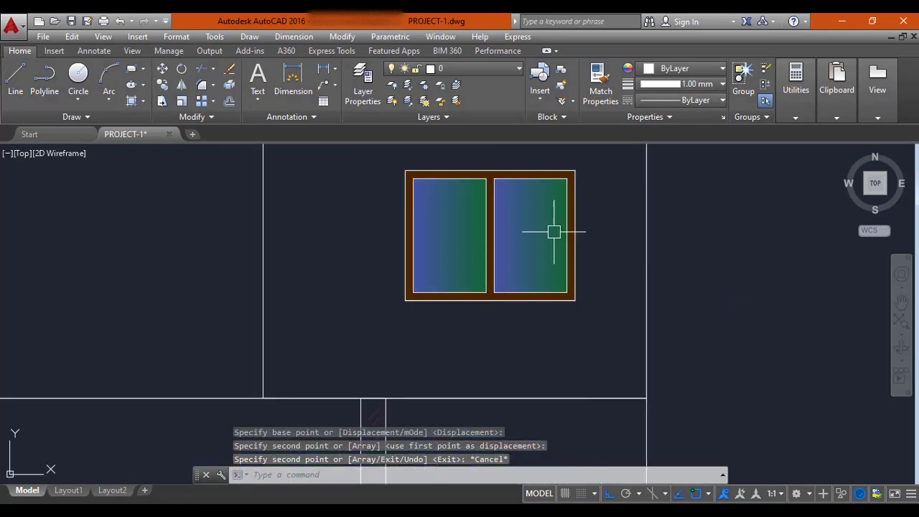
# Examine the brick-hatched parapet band at terrace level in the finished reference front elevation.
pyautogui.scroll(-6, 511, 237)
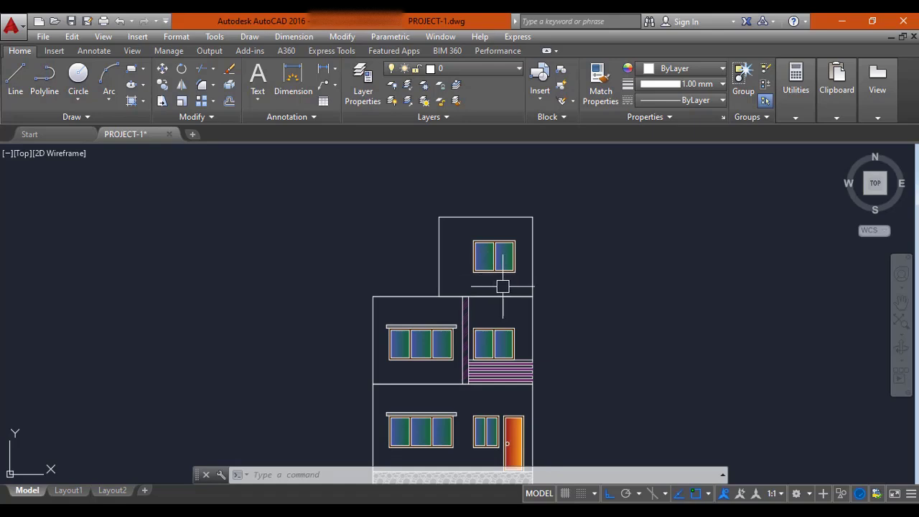
pyautogui.scroll(-2, 503, 286)
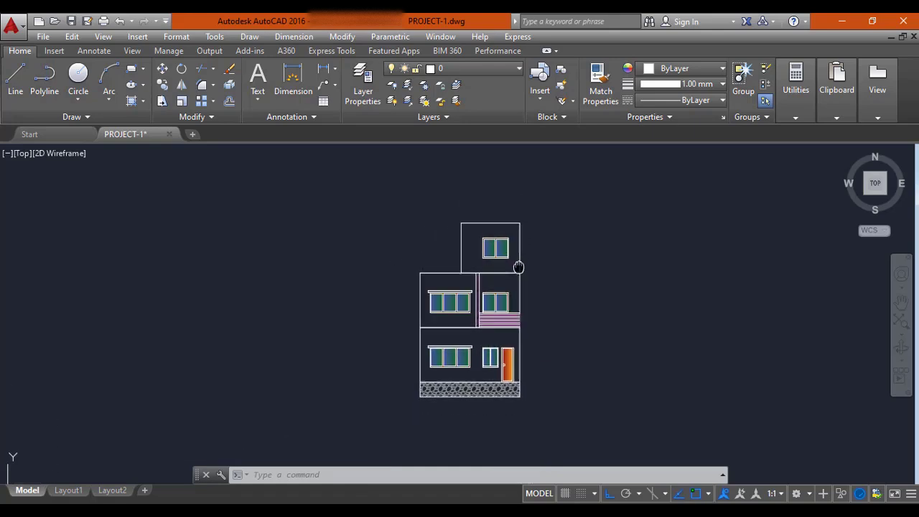
pyautogui.moveTo(489, 250); pyautogui.dragTo(490, 266, button='middle')
pyautogui.scroll(-4, 462, 260)
pyautogui.moveTo(336, 263); pyautogui.dragTo(489, 251, button='middle')
pyautogui.scroll(3, 299, 228)
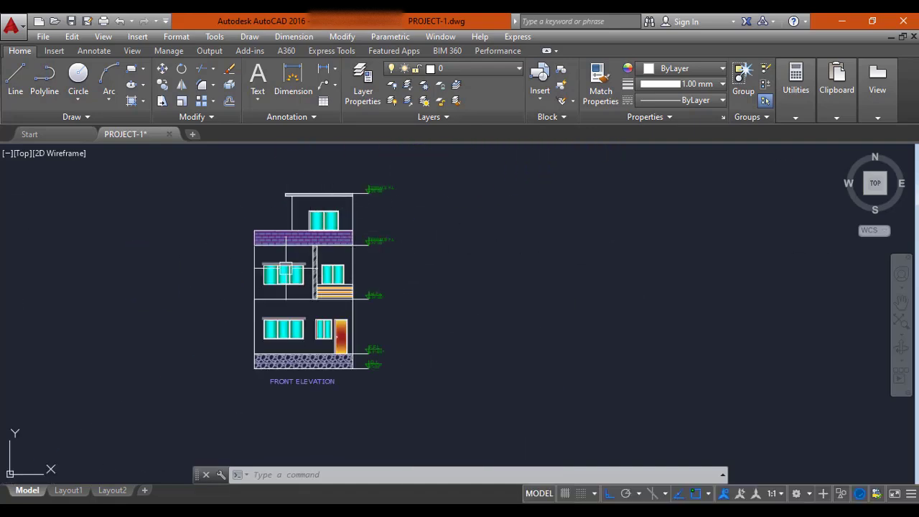
pyautogui.scroll(5, 306, 234)
pyautogui.scroll(-2, 244, 222)
pyautogui.scroll(3, 237, 228)
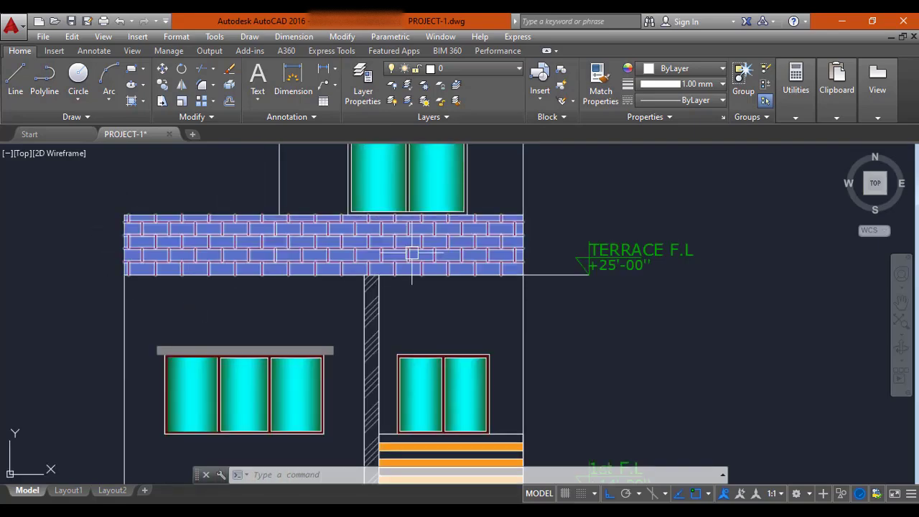
pyautogui.scroll(-3, 279, 221)
pyautogui.scroll(-3, 257, 298)
pyautogui.scroll(2, 357, 238)
pyautogui.scroll(-1, 310, 370)
pyautogui.scroll(2, 477, 331)
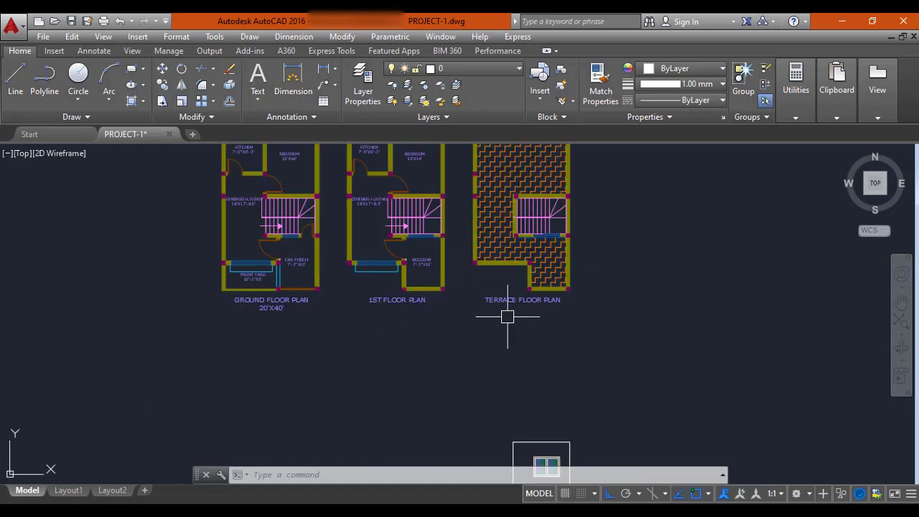
# Draw the parapet outline with a 3' vertical line up from the terrace's outer corner and a horizontal line to the opposite wall edge.
pyautogui.moveTo(520, 395); pyautogui.dragTo(474, 259, button='middle')
pyautogui.scroll(3, 485, 327)
pyautogui.moveTo(423, 294); pyautogui.dragTo(427, 264, button='middle')
pyautogui.press('l')
pyautogui.press('Return')
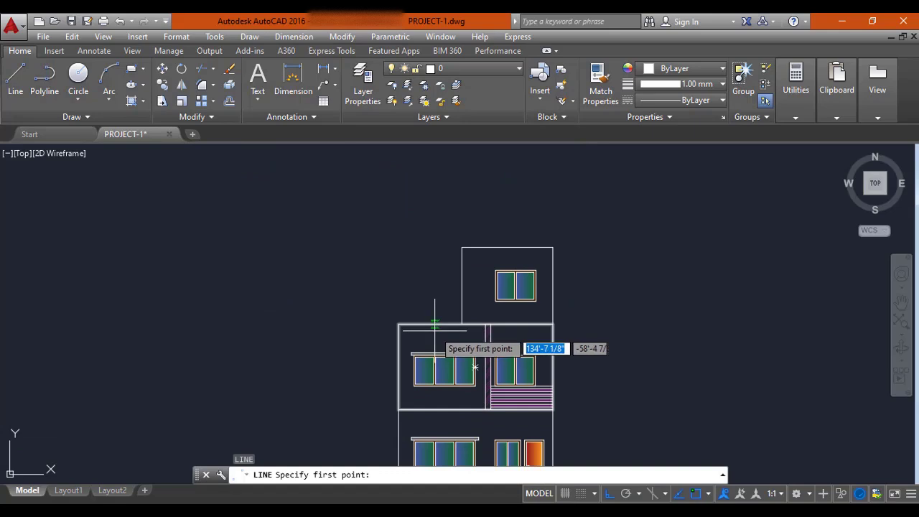
pyautogui.scroll(4, 435, 330)
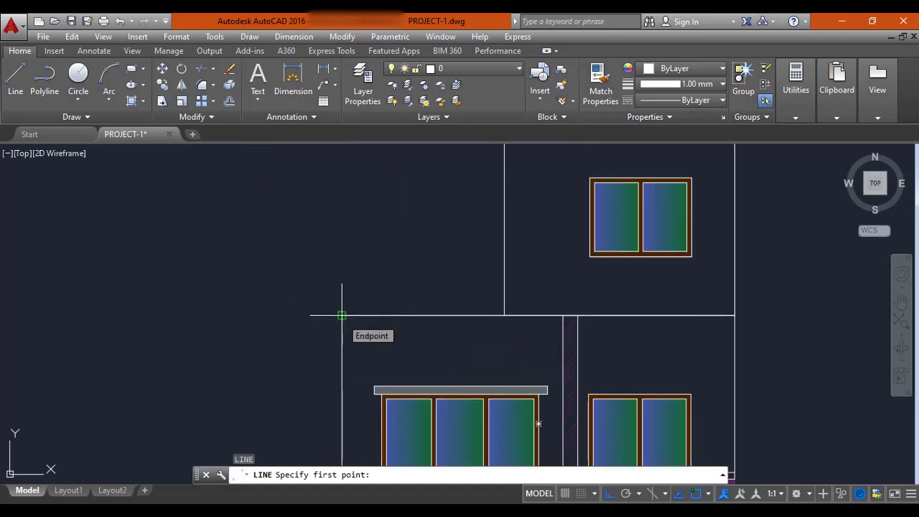
pyautogui.click(342, 315)
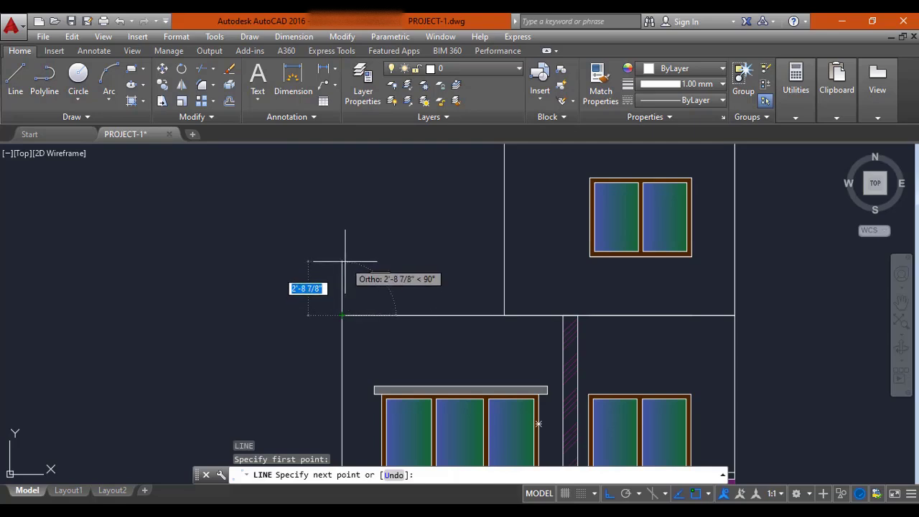
pyautogui.write('3')
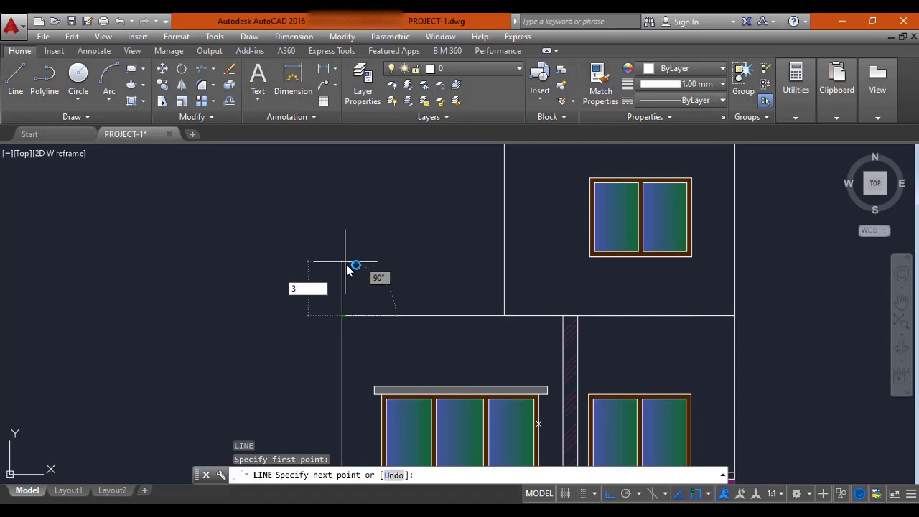
pyautogui.press('Return')
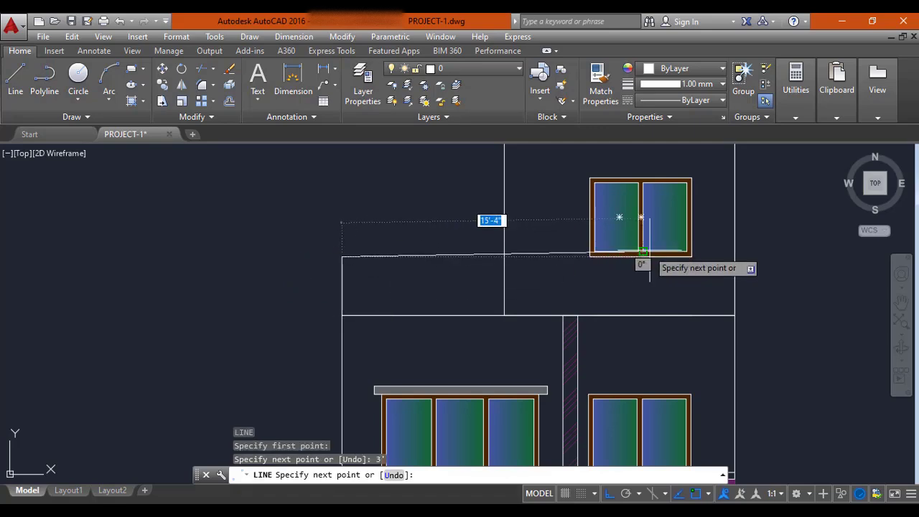
pyautogui.click(735, 256)
pyautogui.press('Escape')
# Trim away the part of the stair block's side line that lies inside the parapet band.
pyautogui.write('TR')
pyautogui.press('Return')
pyautogui.press('Return')
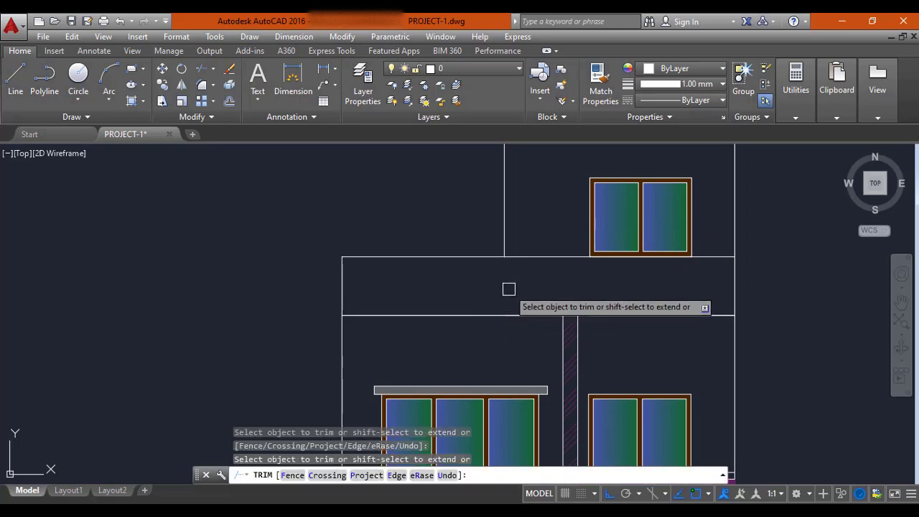
pyautogui.scroll(-4, 516, 281)
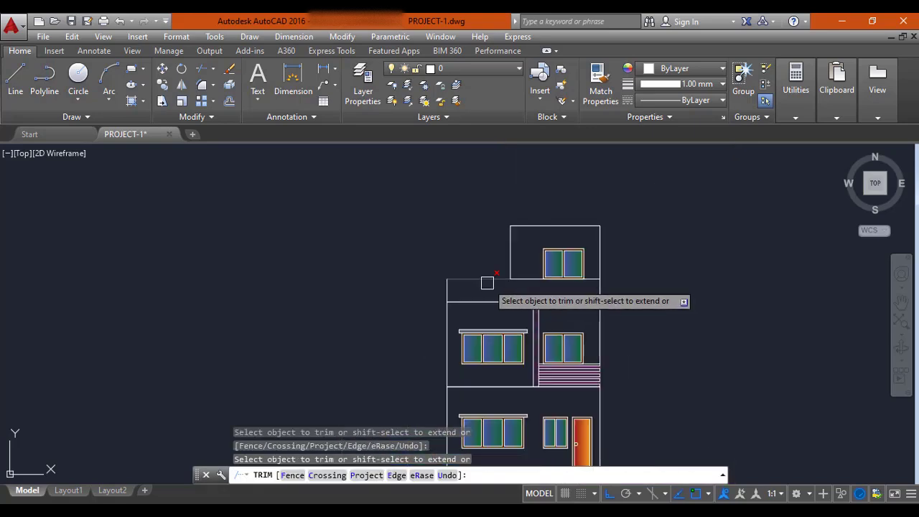
pyautogui.scroll(2, 522, 293)
pyautogui.press('Escape')
pyautogui.moveTo(523, 294); pyautogui.dragTo(451, 283, button='middle')
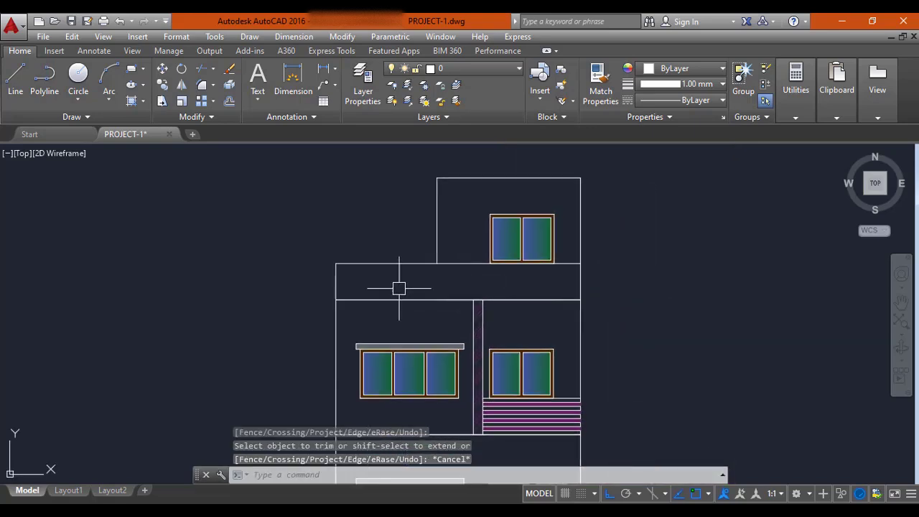
pyautogui.press('Escape')
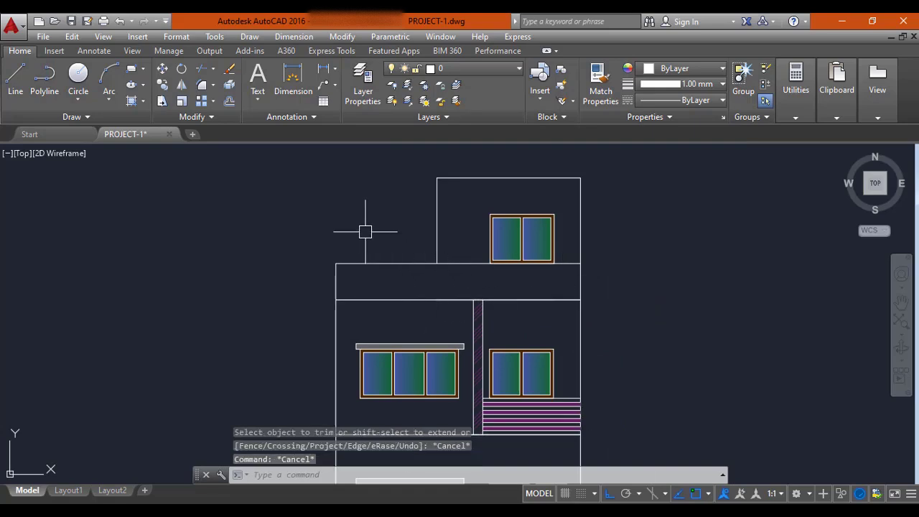
# Hatch the parapet band with the AR-HBONE pattern.
pyautogui.write('h')
pyautogui.press('Return')
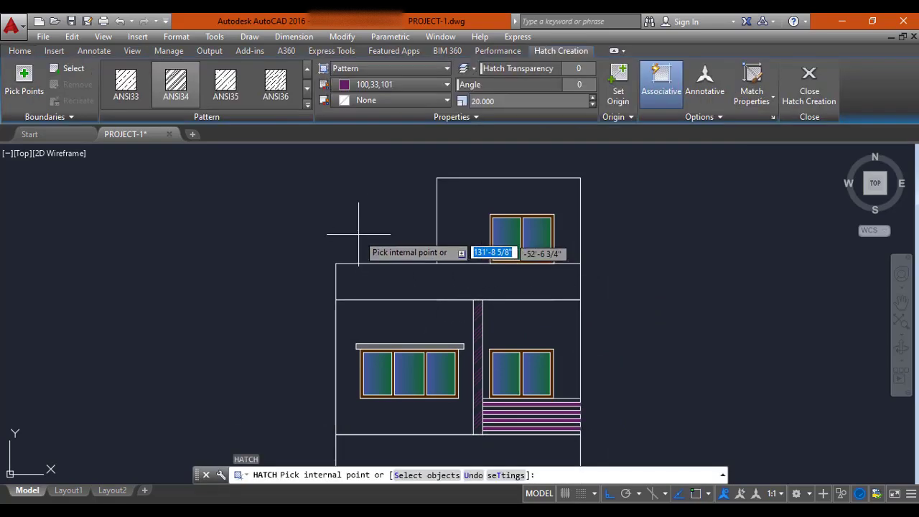
pyautogui.click(388, 69)
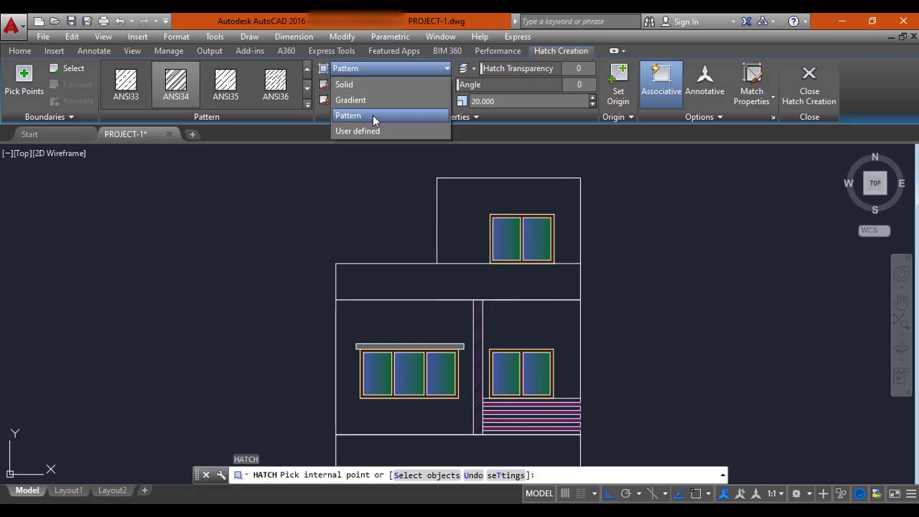
pyautogui.click(374, 115)
pyautogui.click(308, 105)
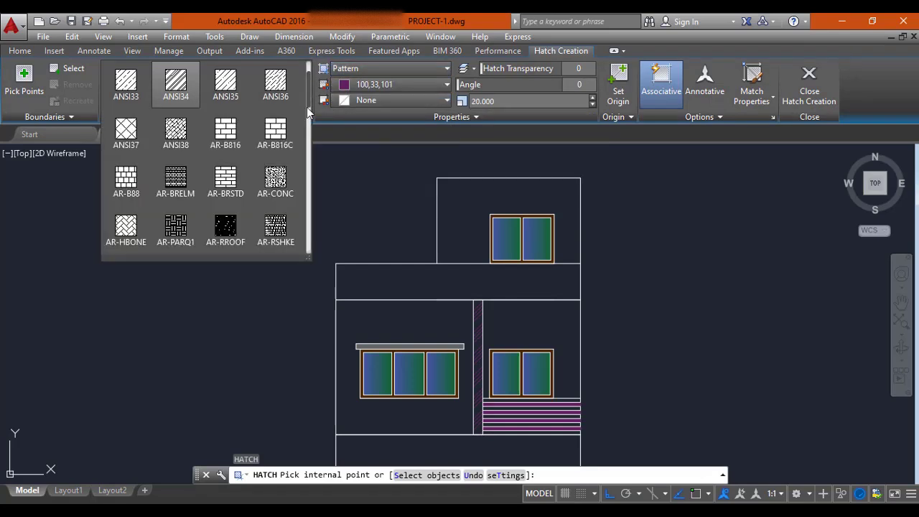
pyautogui.scroll(1, 311, 104)
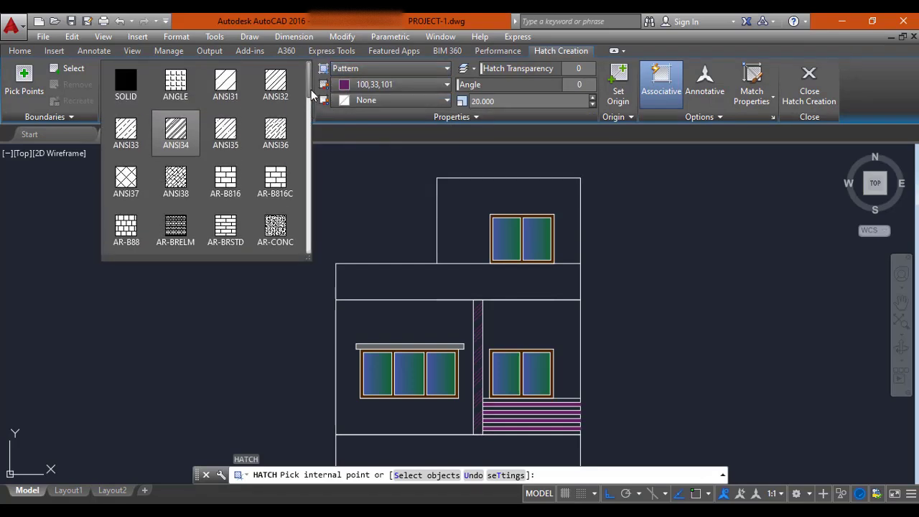
pyautogui.moveTo(310, 79); pyautogui.dragTo(309, 110)
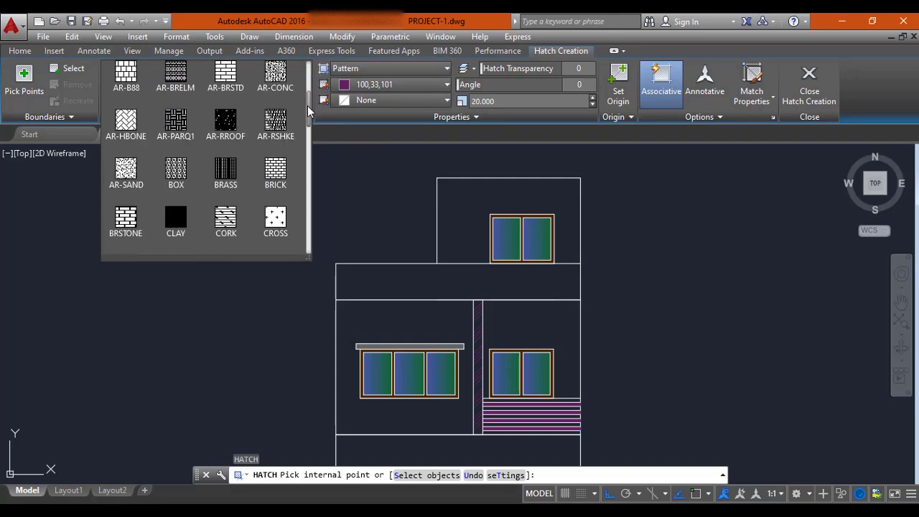
pyautogui.click(127, 127)
pyautogui.click(413, 283)
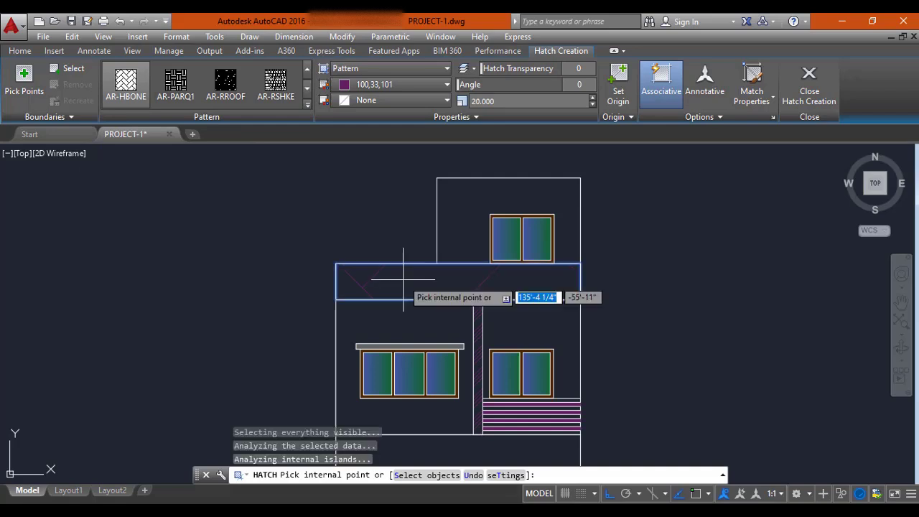
# Try a scale of 5 for the parapet hatch and settle on a scale of 2.
pyautogui.write('5')
pyautogui.press('Return')
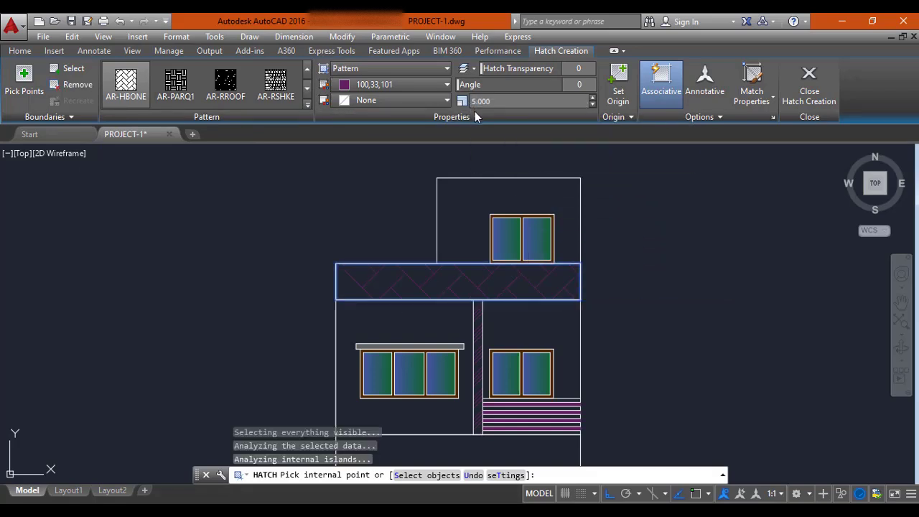
pyautogui.moveTo(494, 102); pyautogui.dragTo(451, 105)
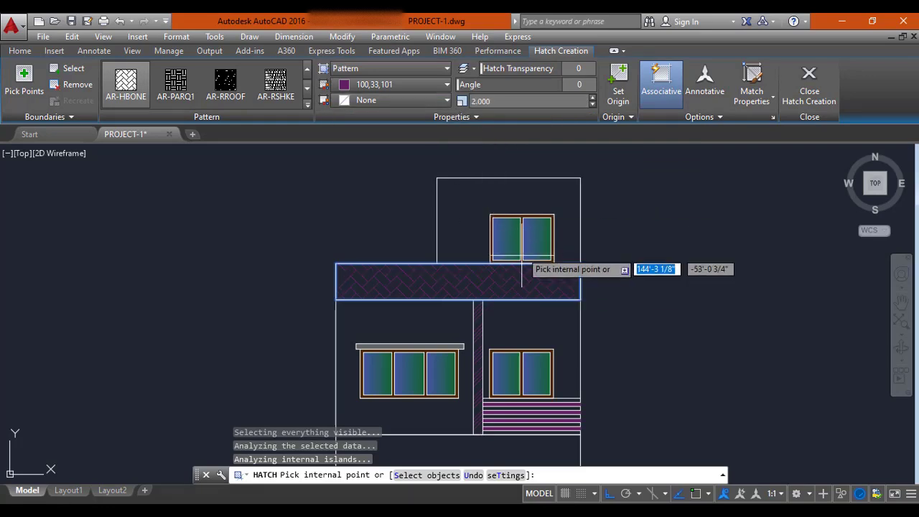
# Set the parapet hatch's colour to the blue 69,84,165 and finish the hatch.
pyautogui.click(394, 86)
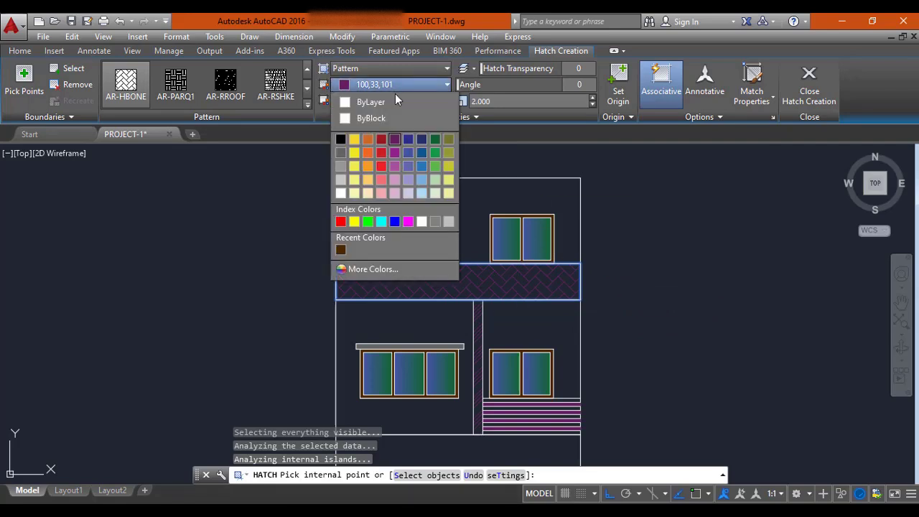
pyautogui.click(411, 155)
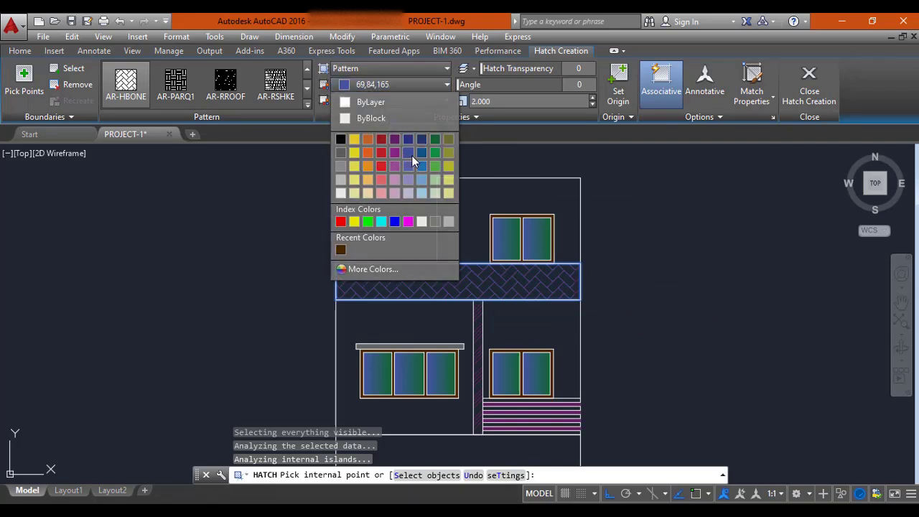
pyautogui.press('Escape')
pyautogui.scroll(-2, 339, 297)
pyautogui.moveTo(345, 327)
pyautogui.mouseDown(button='middle')
pyautogui.moveTo(318, 234)
pyautogui.moveTo(355, 271)
pyautogui.mouseUp(button='middle')
pyautogui.scroll(2, 354, 228)
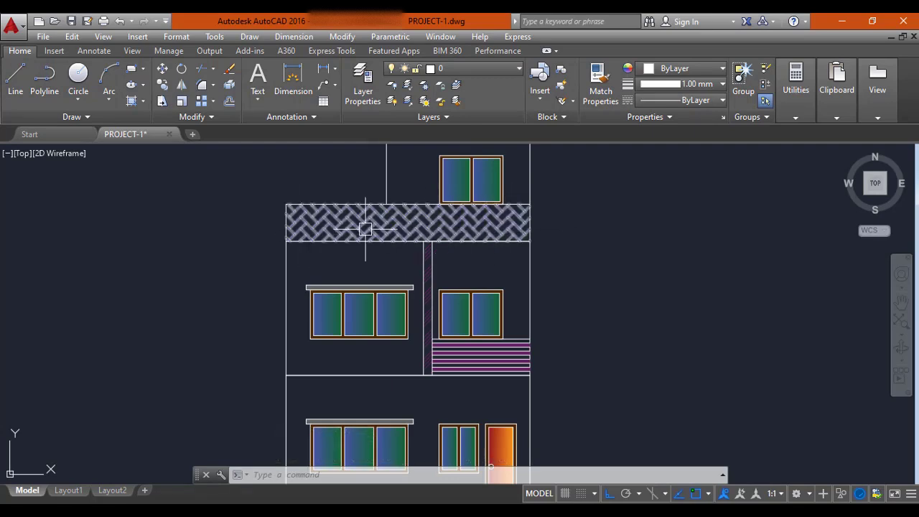
pyautogui.moveTo(510, 260); pyautogui.dragTo(531, 333, button='middle')
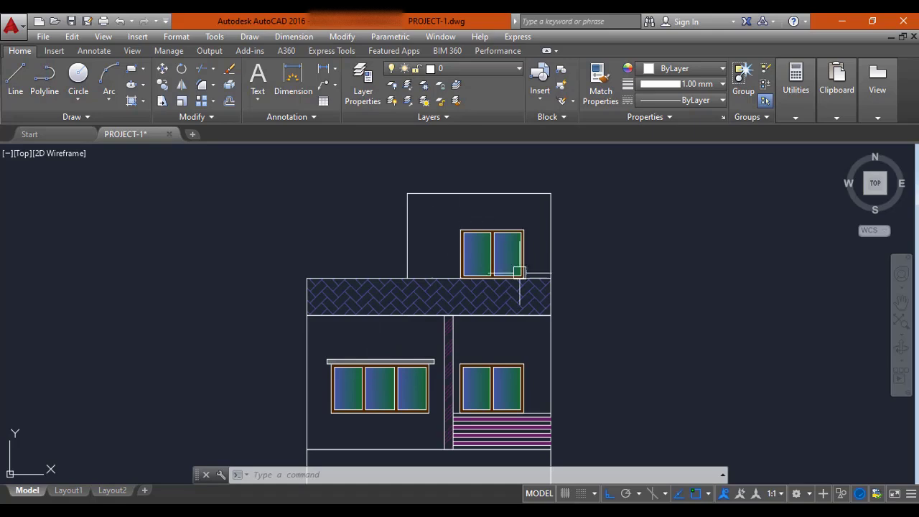
# Draw a line along the stair block's top edge from its right corner, extending it past the block's left side as an overhang.
pyautogui.moveTo(432, 222); pyautogui.dragTo(438, 249, button='middle')
pyautogui.moveTo(503, 318); pyautogui.dragTo(502, 252, button='middle')
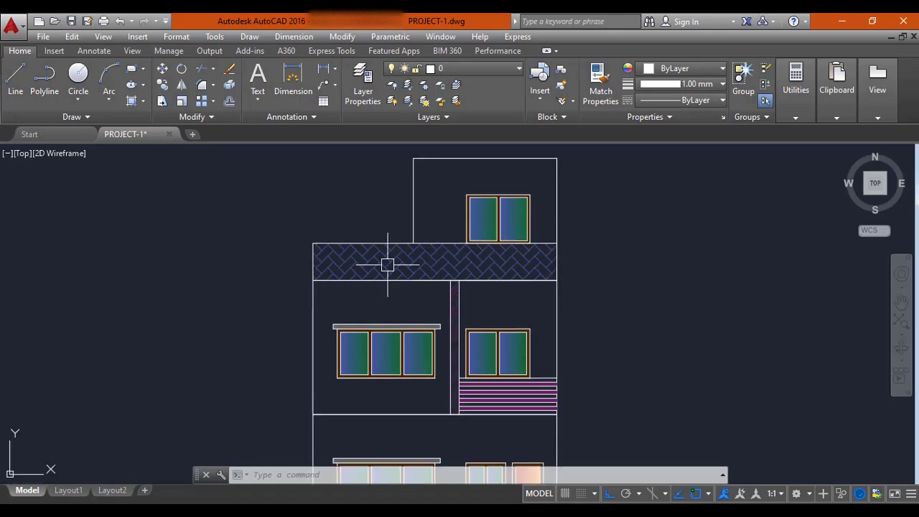
pyautogui.moveTo(540, 289); pyautogui.dragTo(542, 330, button='middle')
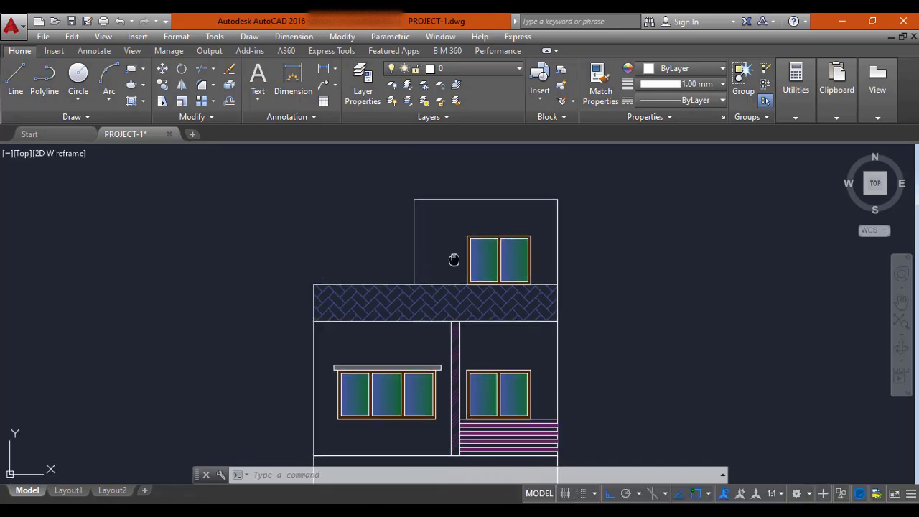
pyautogui.scroll(3, 453, 232)
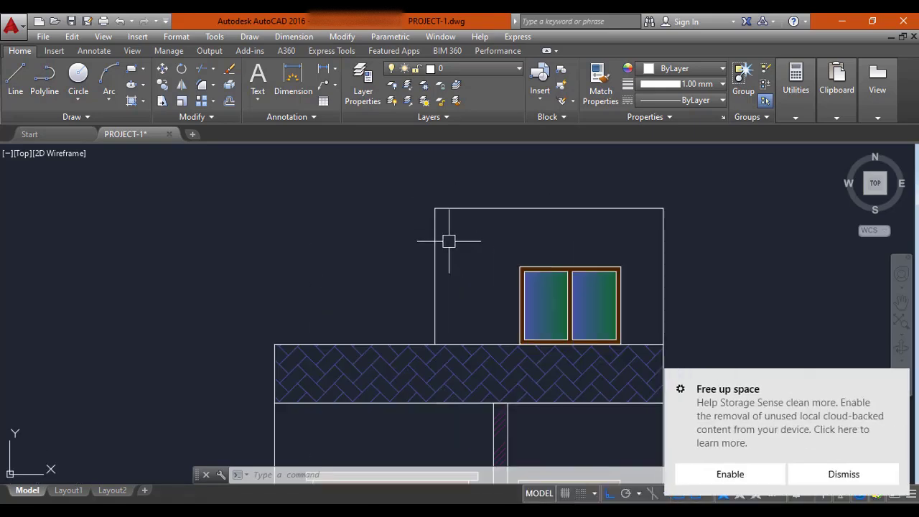
pyautogui.press('Escape')
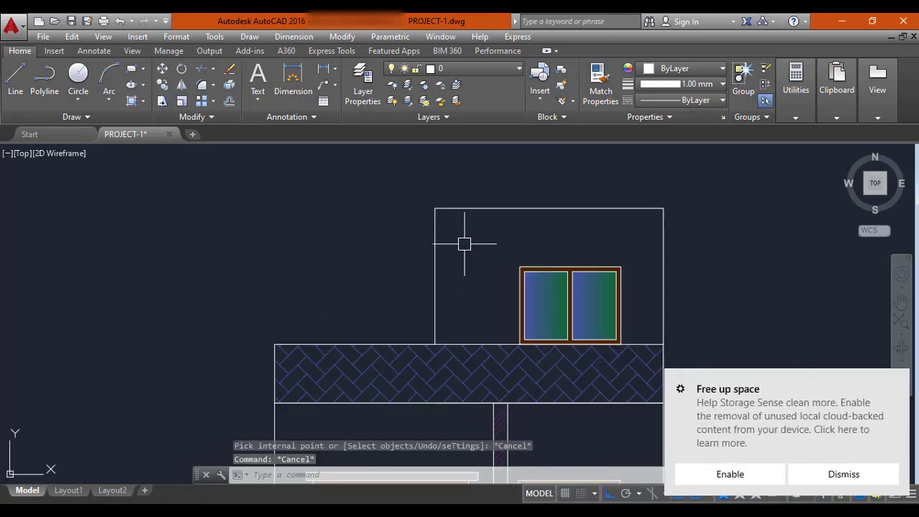
pyautogui.click(831, 474)
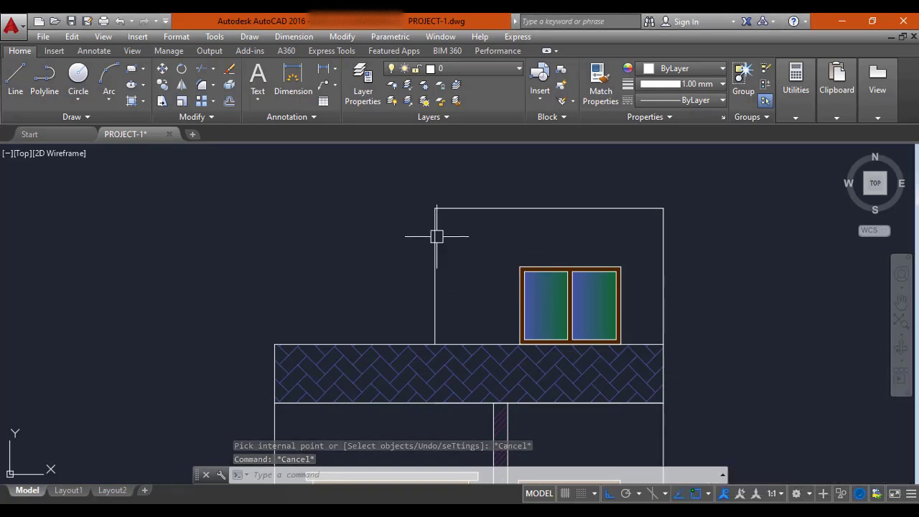
pyautogui.press('Escape')
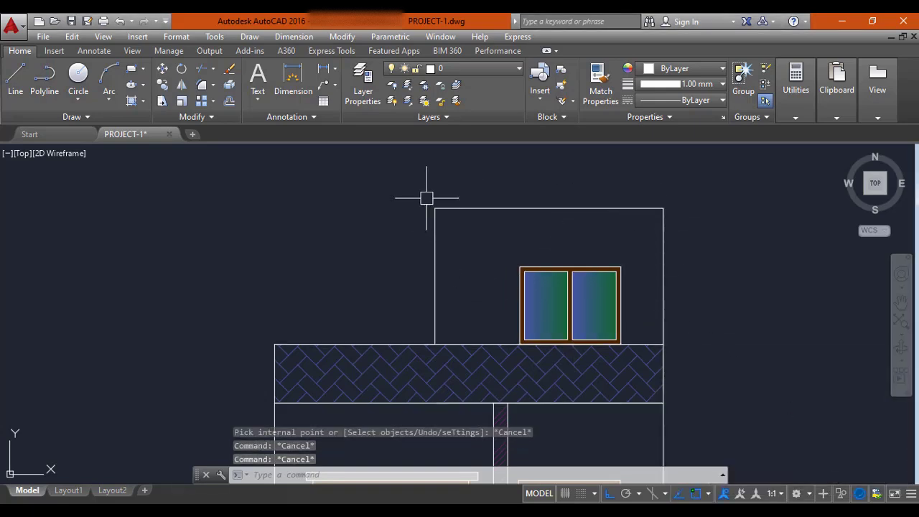
pyautogui.press('Escape')
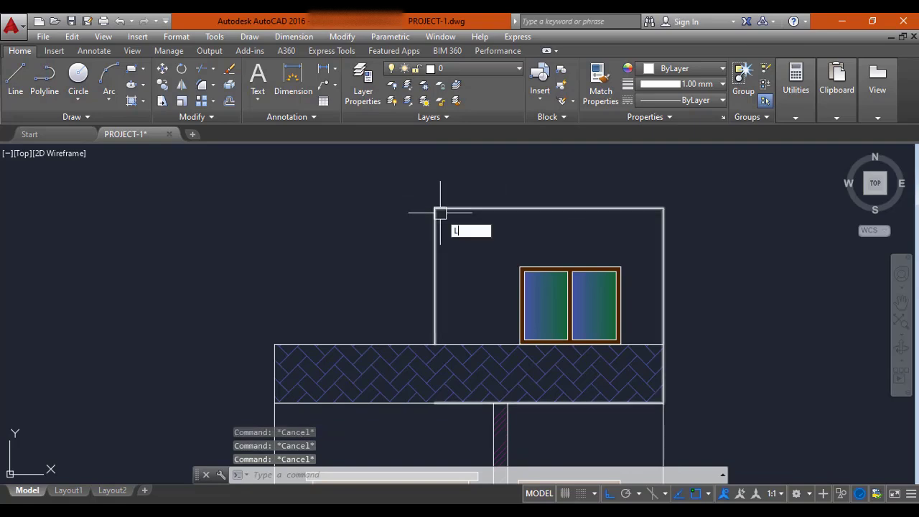
pyautogui.press('Return')
pyautogui.click(662, 209)
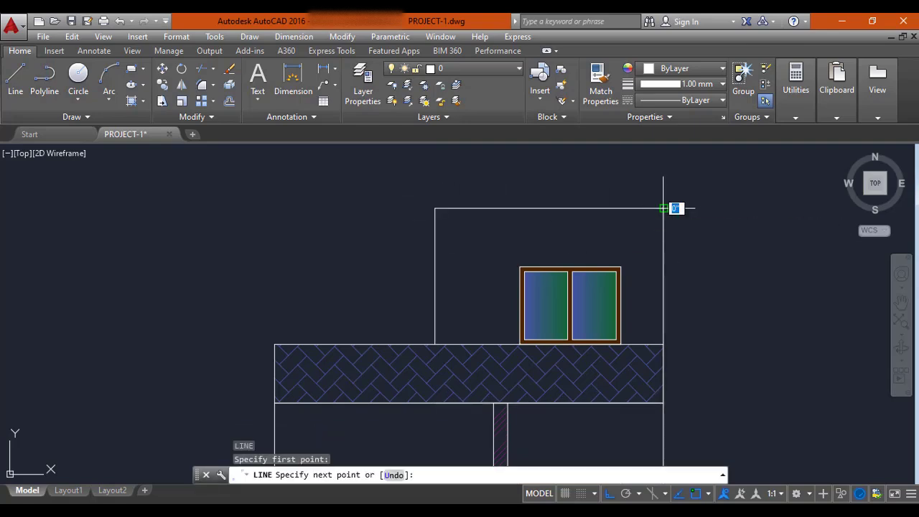
pyautogui.click(381, 209)
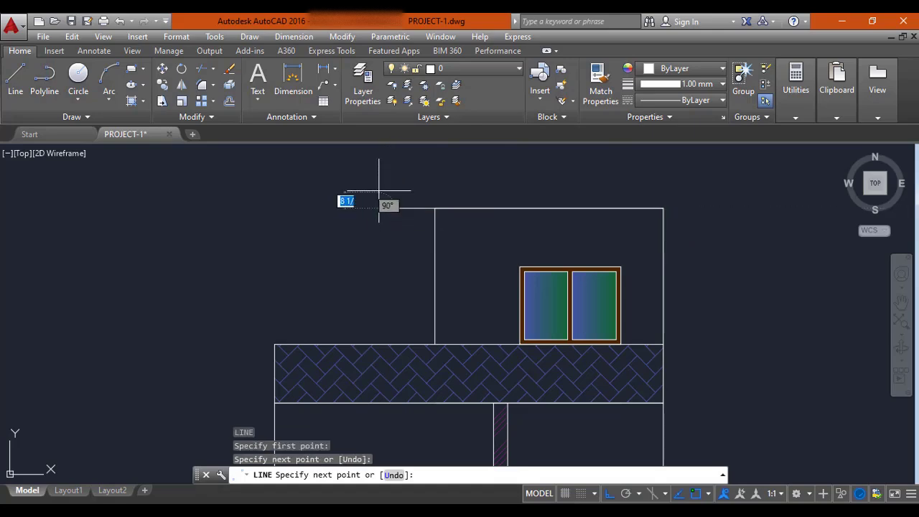
pyautogui.press('Escape')
# Offset the overhanging line upward to form the top edge of a thin roof slab over the stair block.
pyautogui.press('Return')
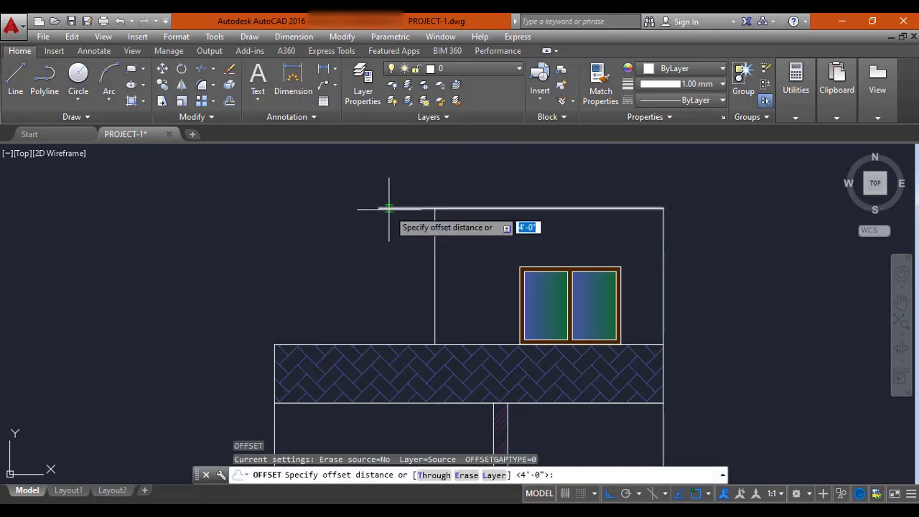
pyautogui.press('Return')
pyautogui.click(391, 209)
pyautogui.press('Escape')
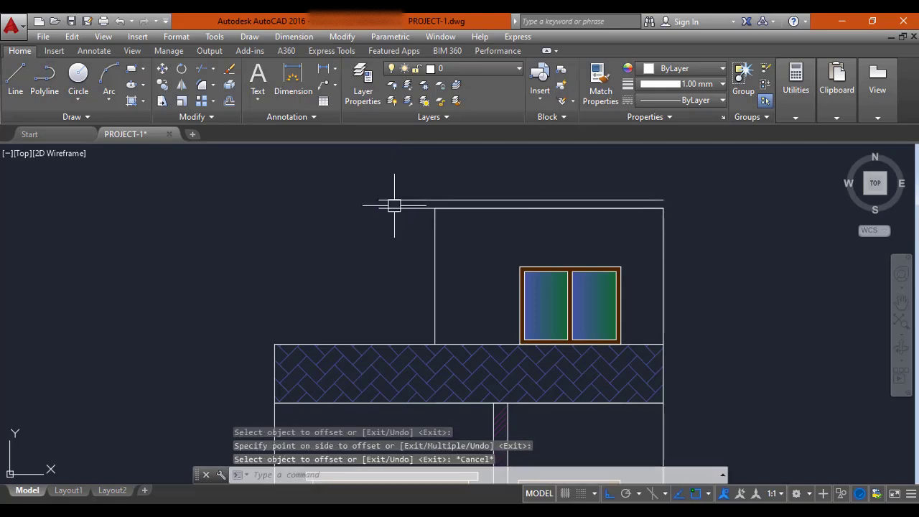
# Close both ends of the stair block's roof slab with short vertical lines between its two long edges.
pyautogui.press('Return')
pyautogui.scroll(4, 393, 205)
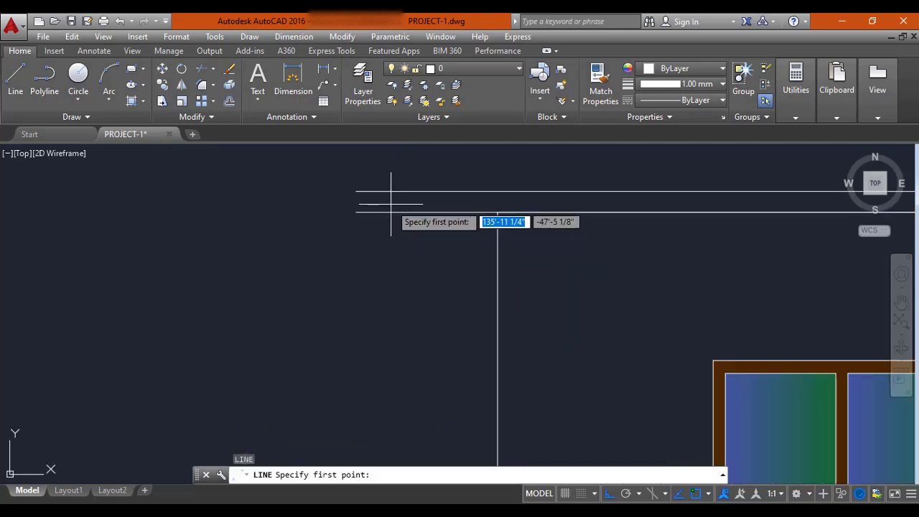
pyautogui.click(355, 192)
pyautogui.press('Escape')
pyautogui.scroll(-4, 609, 215)
pyautogui.scroll(4, 589, 224)
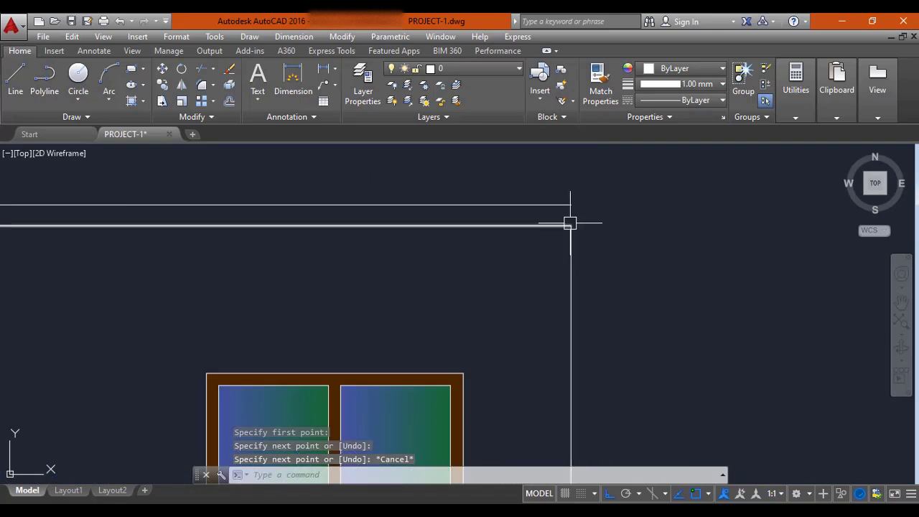
pyautogui.press('Return')
pyautogui.click(570, 204)
pyautogui.press('Escape')
pyautogui.press('Escape')
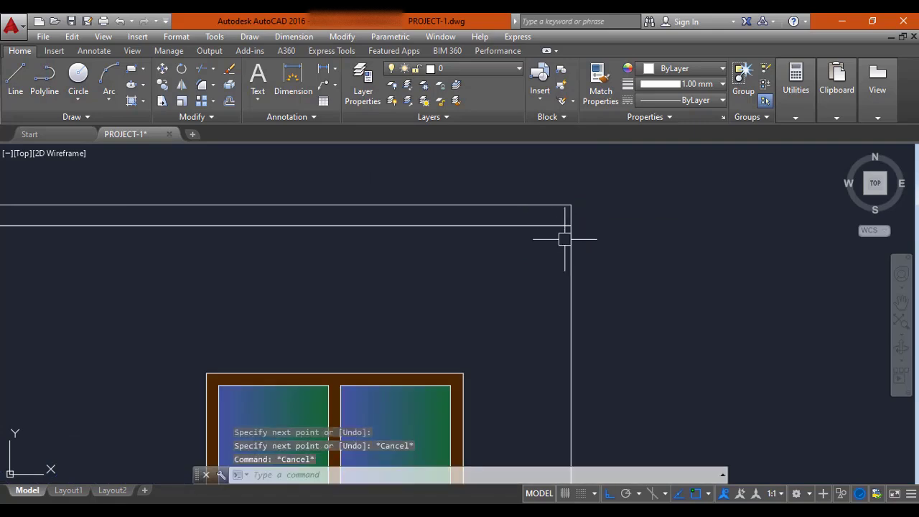
# Fill the stair block's roof slab with a solid hatch in the grey 99,100,102.
pyautogui.press('Return')
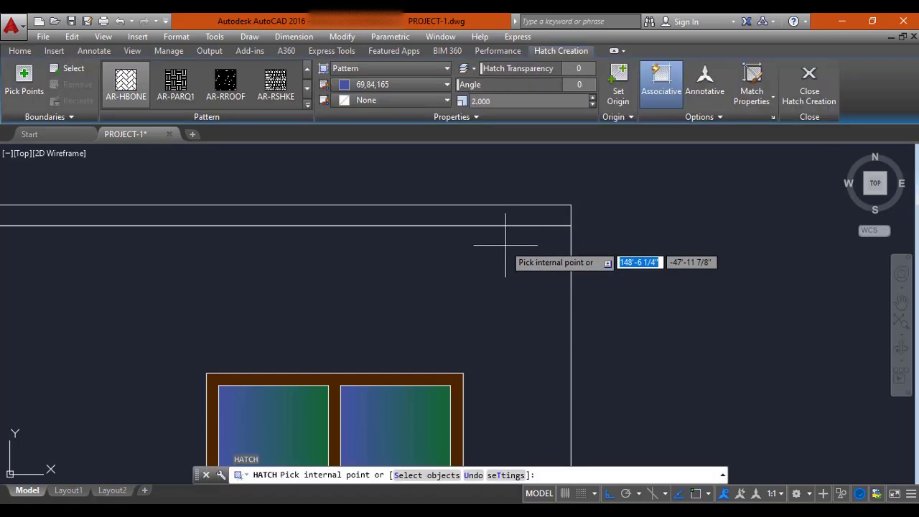
pyautogui.click(390, 68)
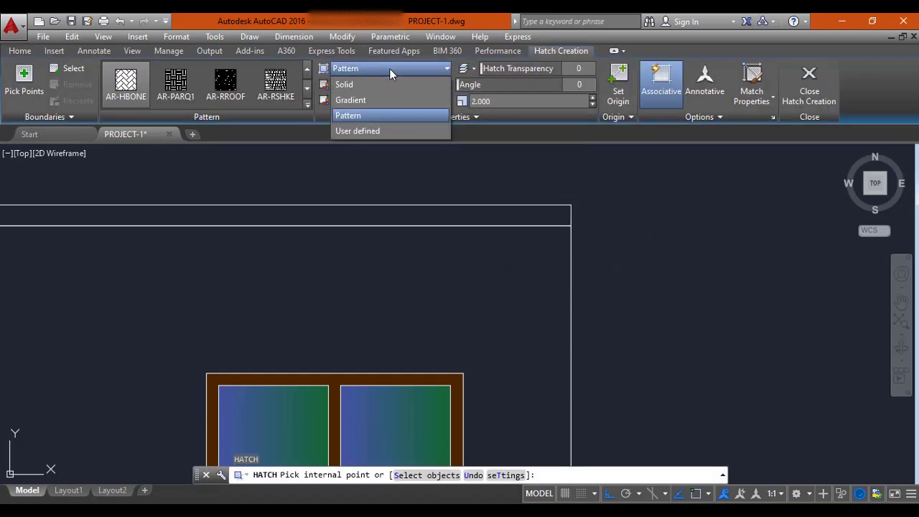
pyautogui.click(381, 84)
pyautogui.click(382, 85)
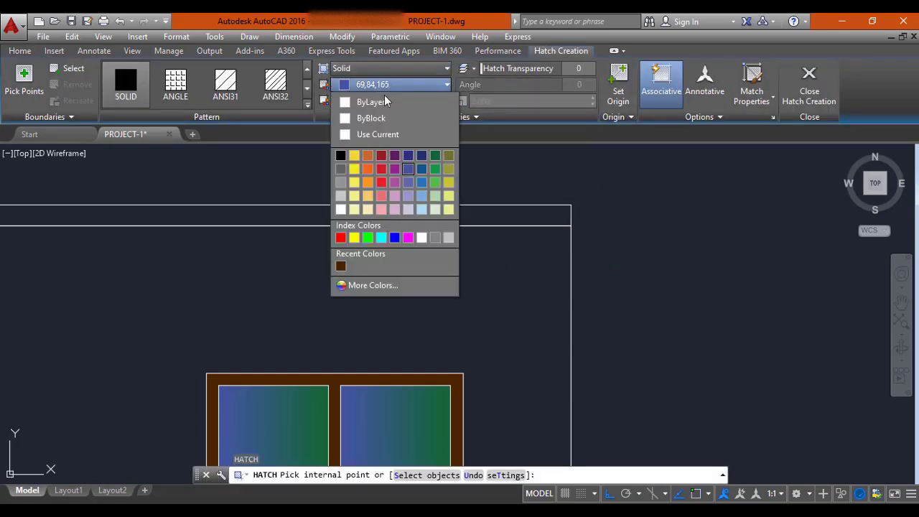
pyautogui.click(340, 170)
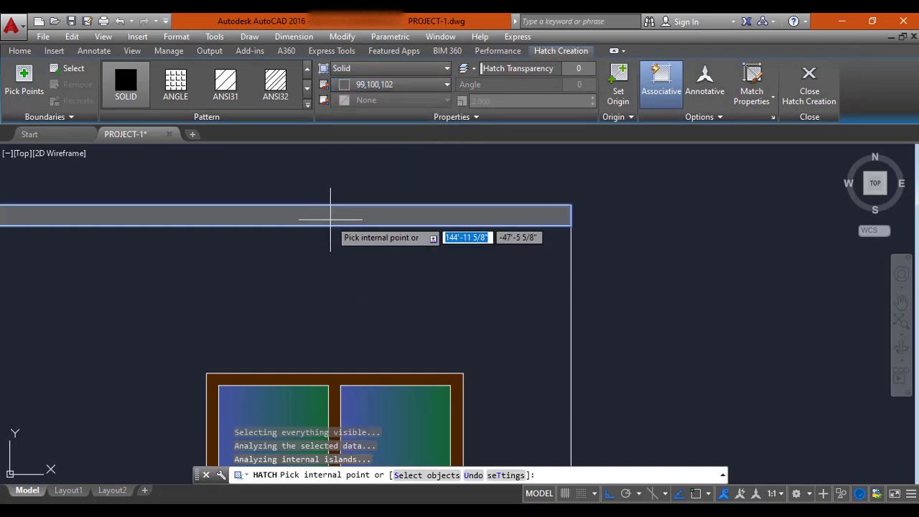
pyautogui.press('Escape')
pyautogui.scroll(-3, 568, 276)
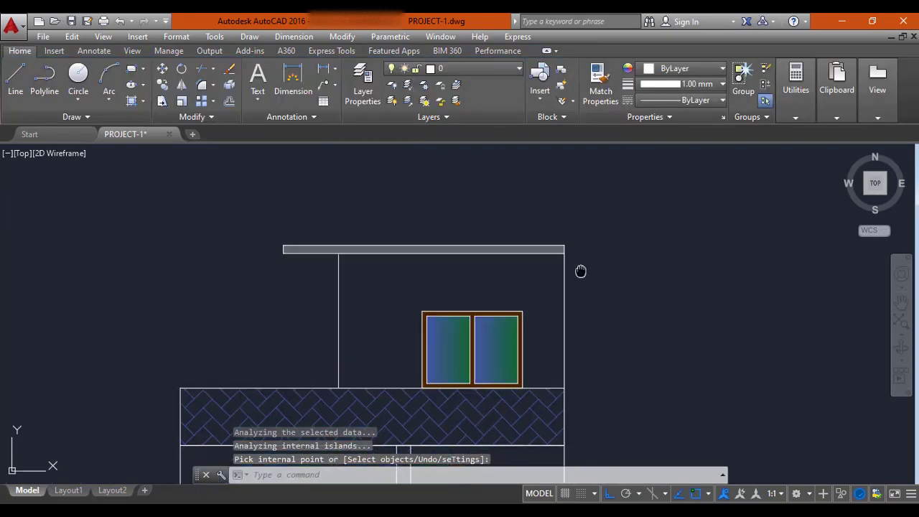
# Check the finished roof slab and save the drawing.
pyautogui.moveTo(398, 274); pyautogui.dragTo(426, 189, button='middle')
pyautogui.moveTo(474, 223); pyautogui.dragTo(476, 251, button='middle')
pyautogui.moveTo(364, 195); pyautogui.dragTo(427, 233, button='middle')
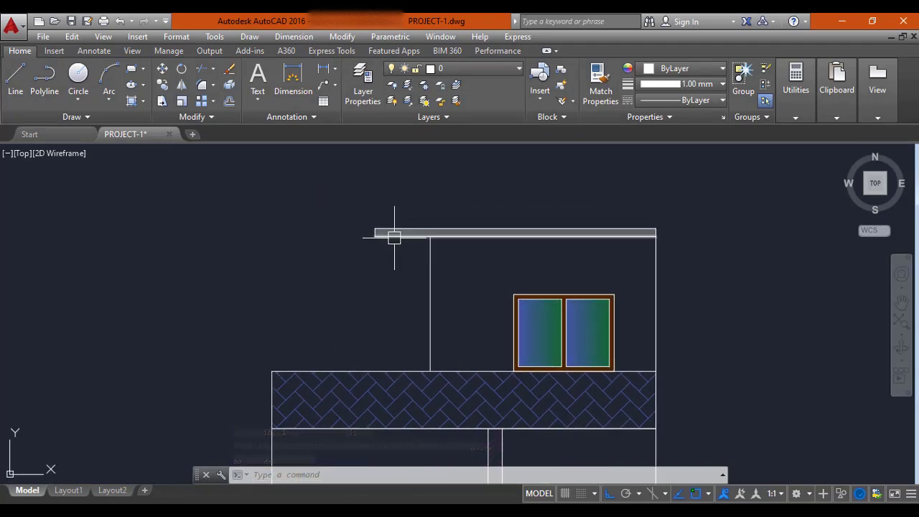
pyautogui.moveTo(406, 277); pyautogui.dragTo(373, 232, button='middle')
pyautogui.hotkey('ctrl', 's')
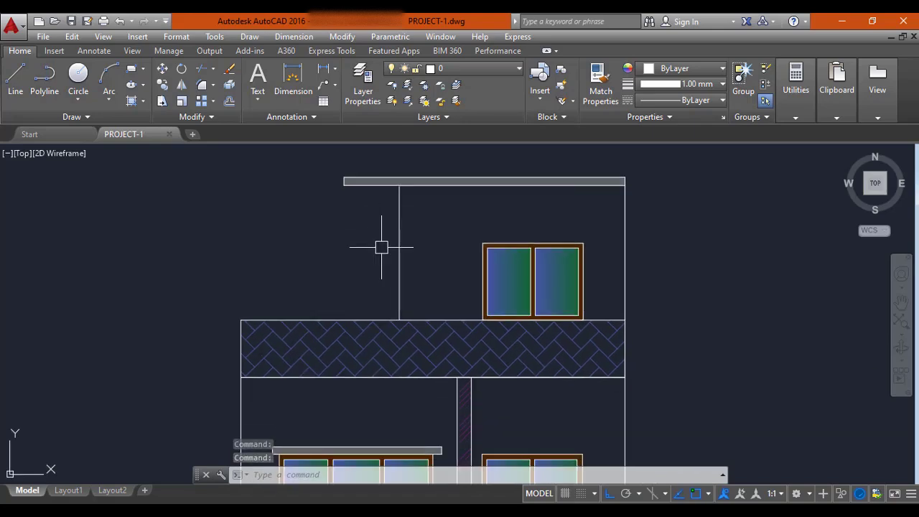
pyautogui.press('Escape')
# Review the whole coloured elevation, including the ground-floor openings and the stone-hatched plinth.
pyautogui.scroll(-2, 380, 253)
pyautogui.moveTo(353, 290); pyautogui.dragTo(326, 249, button='middle')
pyautogui.scroll(-2, 324, 253)
pyautogui.moveTo(330, 318)
pyautogui.mouseDown(button='middle')
pyautogui.moveTo(329, 261)
pyautogui.moveTo(401, 231)
pyautogui.mouseUp(button='middle')
pyautogui.scroll(-3, 380, 303)
pyautogui.scroll(-2, 392, 303)
pyautogui.scroll(4, 406, 278)
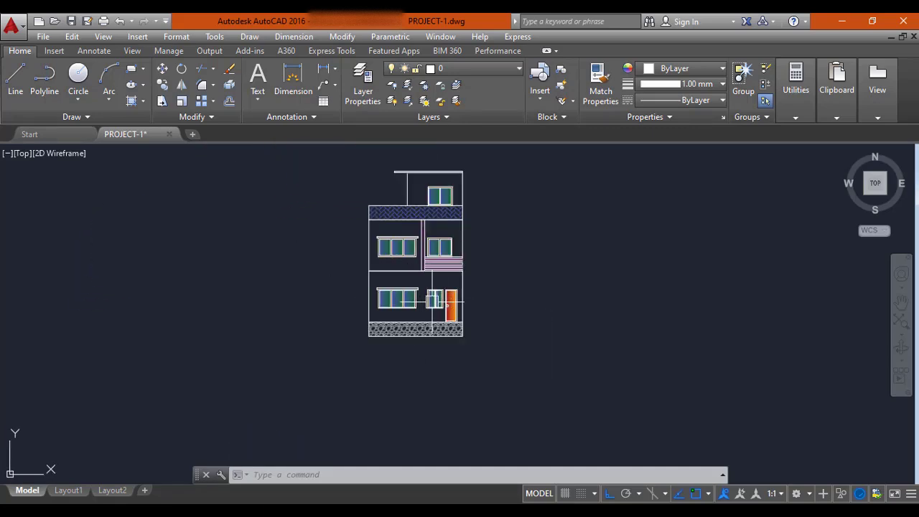
pyautogui.moveTo(412, 252)
pyautogui.mouseDown(button='middle')
pyautogui.moveTo(410, 285)
pyautogui.moveTo(451, 205)
pyautogui.mouseUp(button='middle')
pyautogui.scroll(3, 407, 258)
pyautogui.scroll(2, 430, 260)
pyautogui.scroll(-2, 431, 266)
pyautogui.scroll(2, 477, 269)
pyautogui.scroll(1, 495, 291)
pyautogui.scroll(-3, 464, 318)
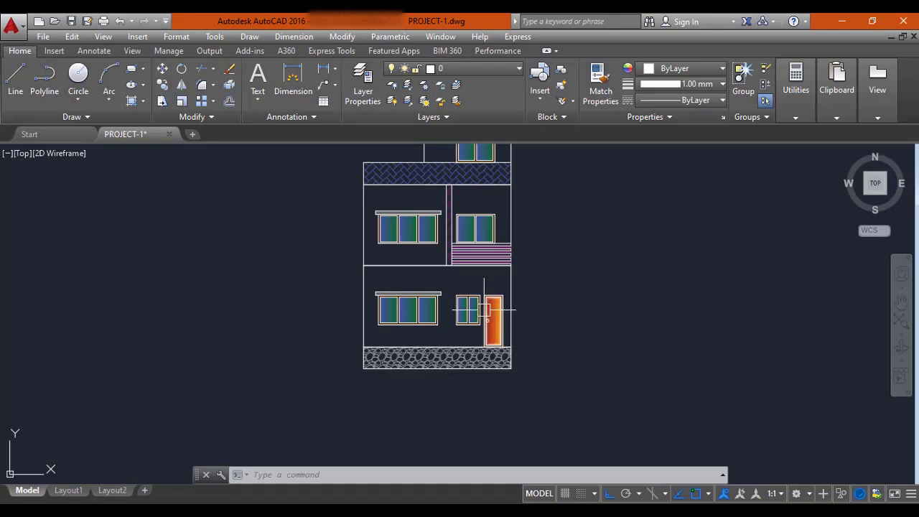
pyautogui.moveTo(491, 295); pyautogui.dragTo(489, 312, button='middle')
pyautogui.scroll(2, 421, 372)
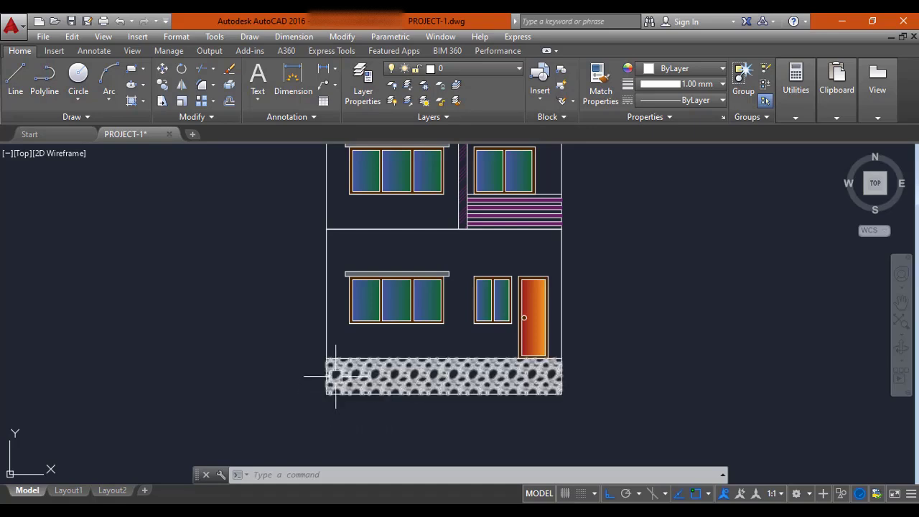
pyautogui.moveTo(416, 375)
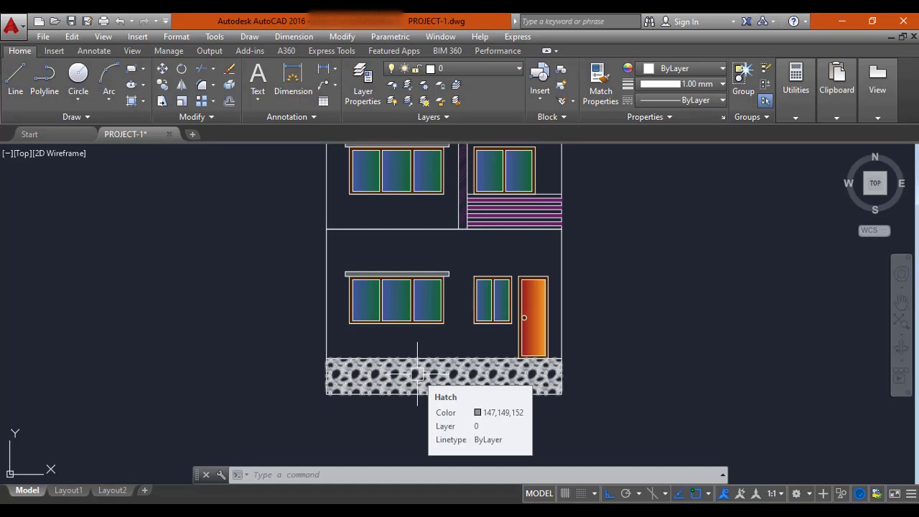
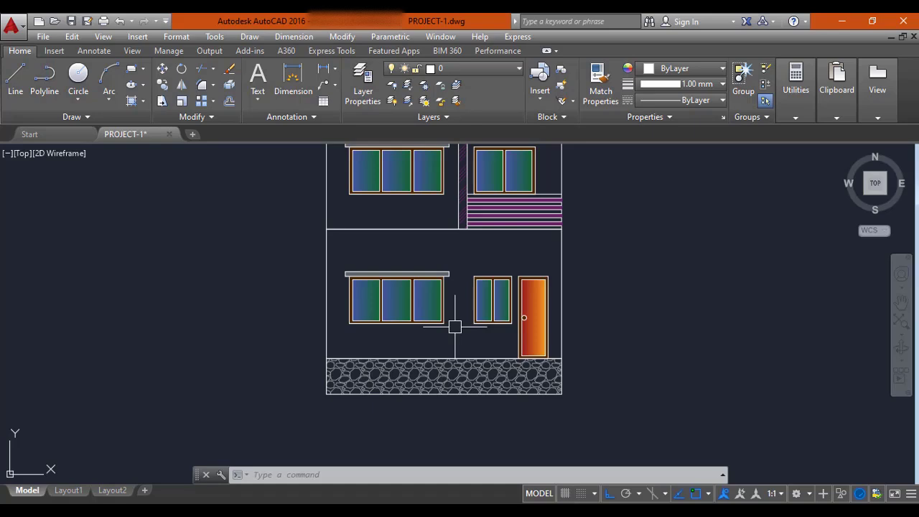
# Examine the elevation floor by floor, from the ground floor windows up through the hatched parapet to the stair block's roof slab.
pyautogui.scroll(-2, 461, 296)
pyautogui.moveTo(464, 289); pyautogui.dragTo(448, 340, button='middle')
pyautogui.moveTo(437, 285); pyautogui.dragTo(438, 308, button='middle')
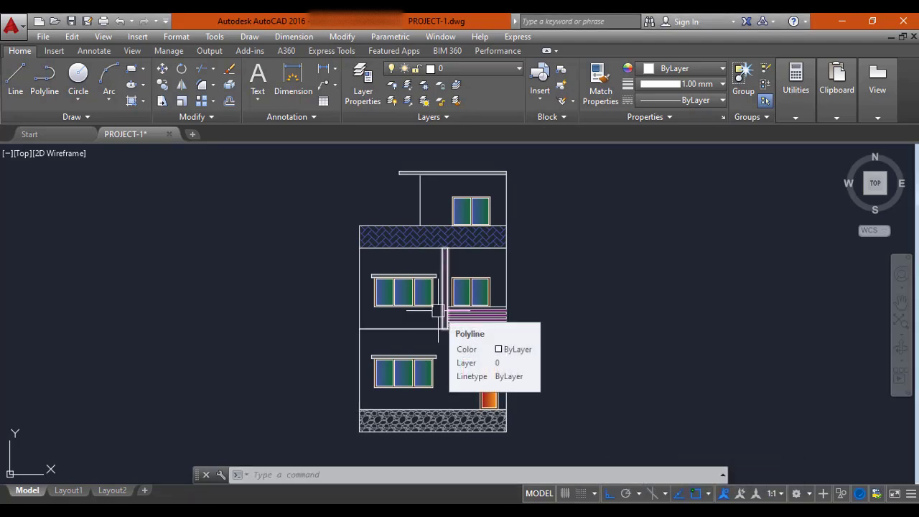
pyautogui.moveTo(428, 317); pyautogui.dragTo(447, 267, button='middle')
pyautogui.scroll(2, 432, 309)
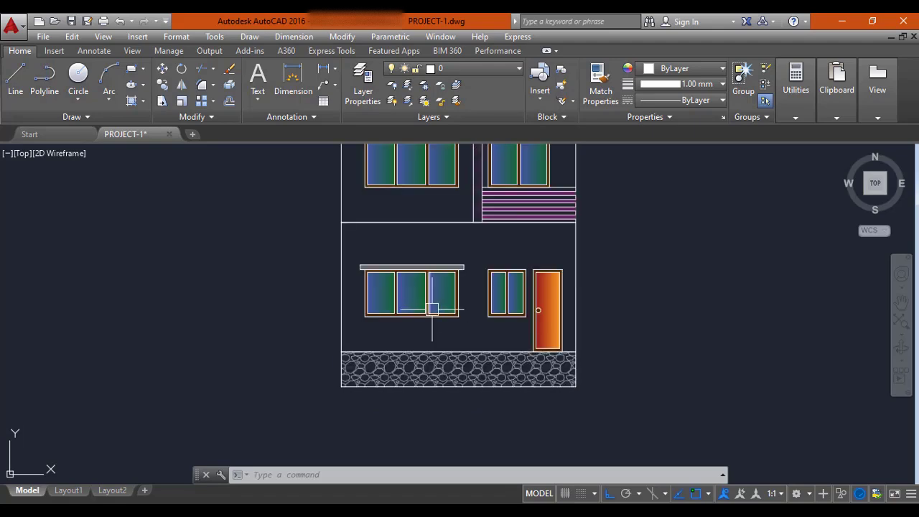
pyautogui.moveTo(432, 309); pyautogui.dragTo(428, 353, button='middle')
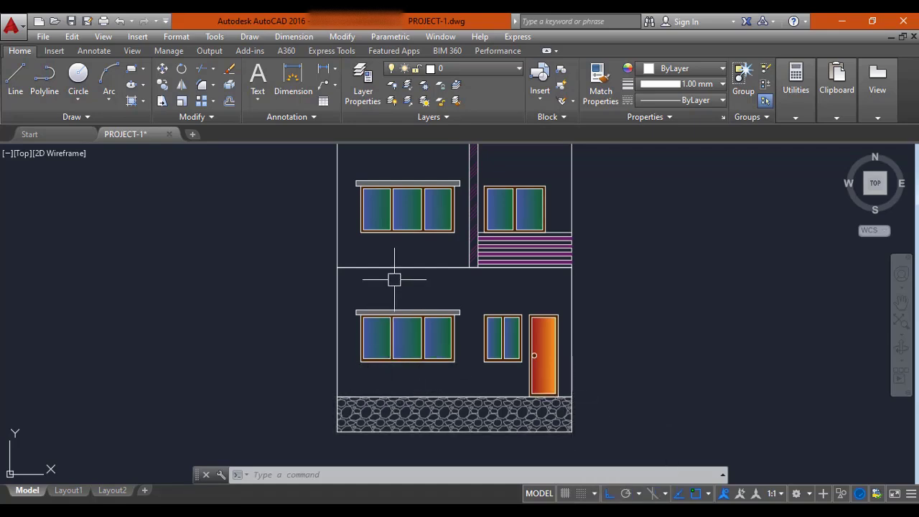
pyautogui.moveTo(447, 265)
pyautogui.mouseDown(button='middle')
pyautogui.moveTo(447, 302)
pyautogui.moveTo(443, 275)
pyautogui.moveTo(407, 311)
pyautogui.mouseUp(button='middle')
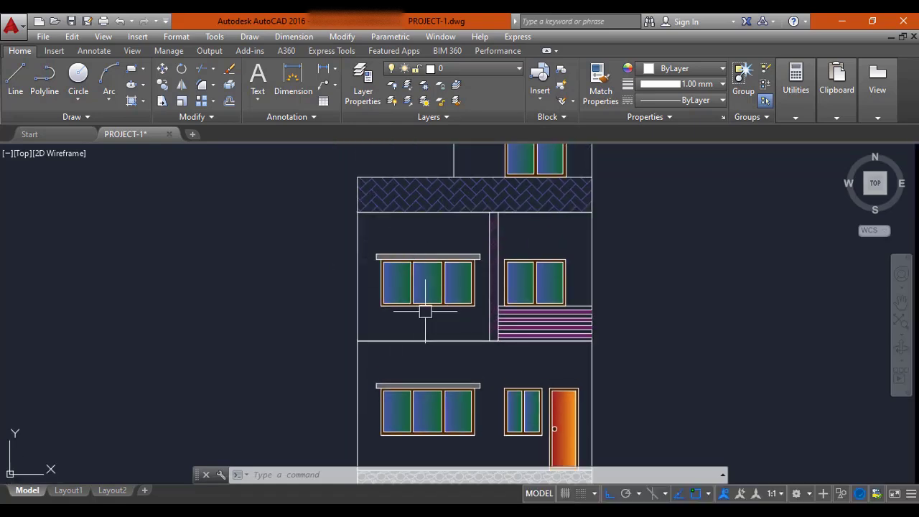
pyautogui.moveTo(380, 179); pyautogui.dragTo(376, 211, button='middle')
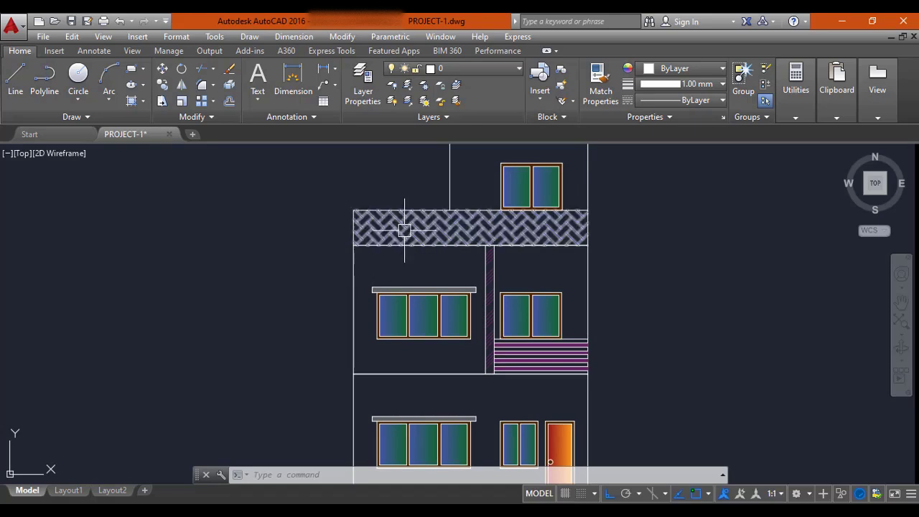
pyautogui.moveTo(404, 239); pyautogui.dragTo(357, 295, button='middle')
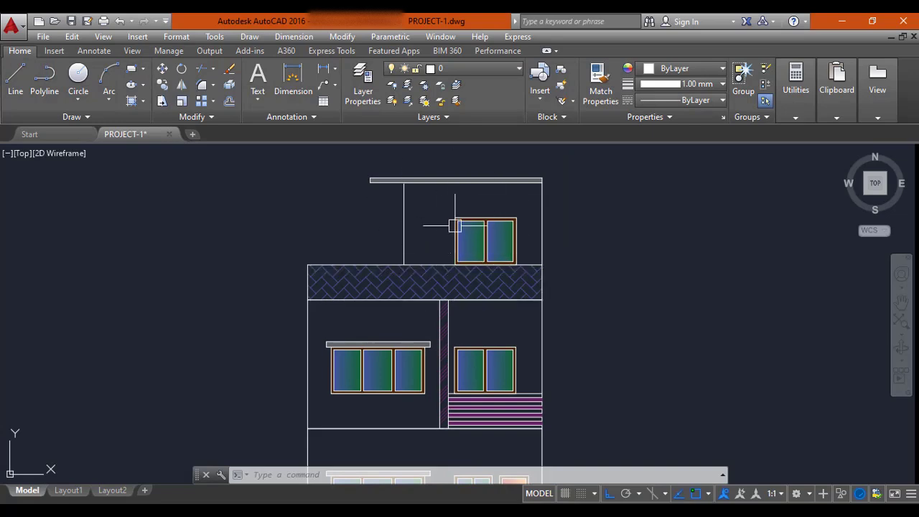
# Examine the G.L, F.F.L and 1st F.L level markers and the title on the completed reference front elevation.
pyautogui.scroll(-4, 452, 221)
pyautogui.scroll(2, 460, 305)
pyautogui.scroll(-2, 491, 386)
pyautogui.moveTo(298, 328); pyautogui.dragTo(505, 254, button='middle')
pyautogui.scroll(-2, 366, 260)
pyautogui.moveTo(366, 261); pyautogui.dragTo(367, 331, button='middle')
pyautogui.scroll(4, 218, 266)
pyautogui.moveTo(222, 263); pyautogui.dragTo(410, 257, button='middle')
pyautogui.moveTo(353, 325); pyautogui.dragTo(363, 230, button='middle')
pyautogui.scroll(2, 316, 324)
pyautogui.scroll(2, 344, 334)
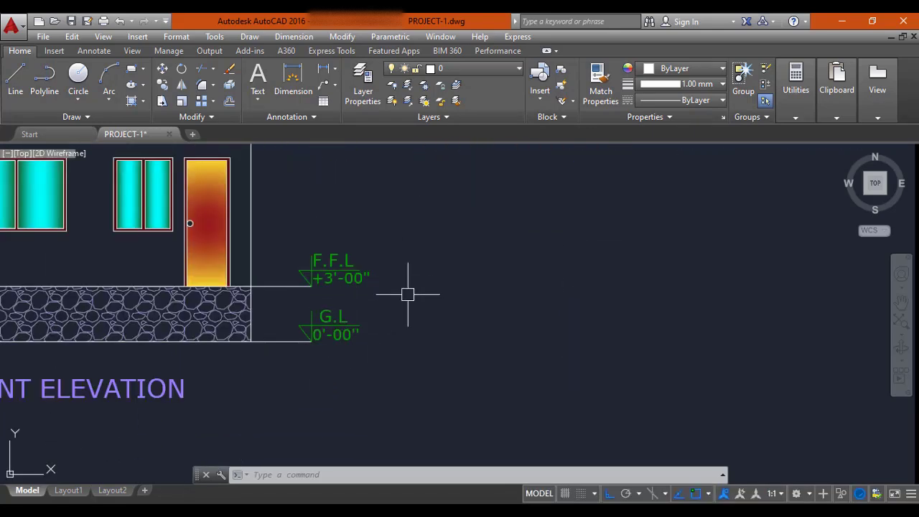
pyautogui.moveTo(384, 304); pyautogui.dragTo(390, 329, button='middle')
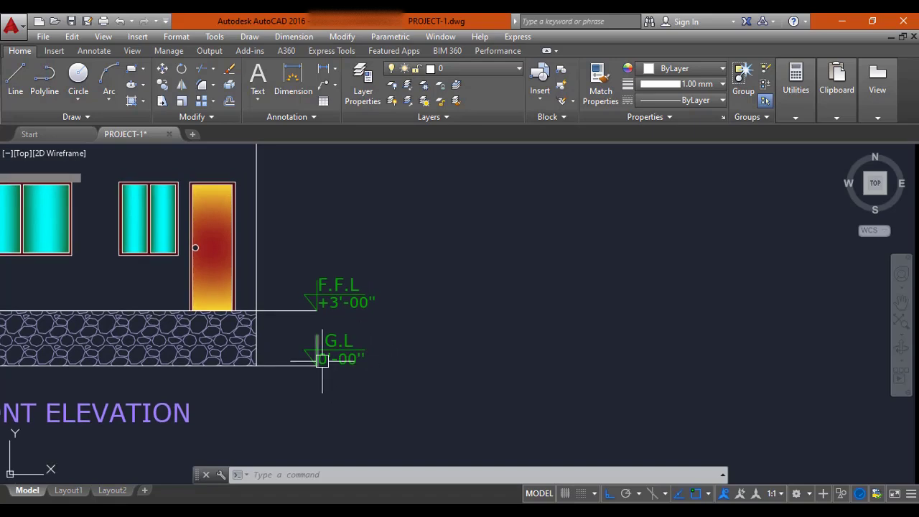
pyautogui.scroll(-2, 337, 367)
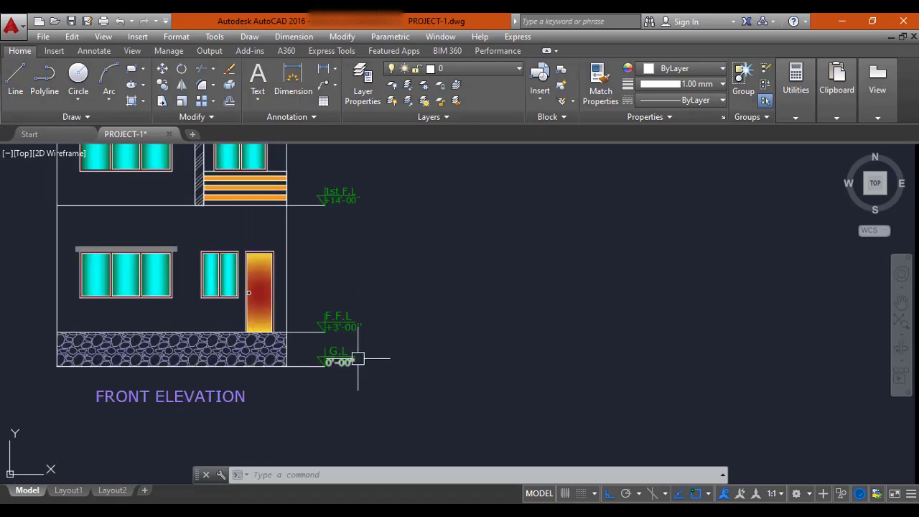
# Copy the level markers from the reference front elevation to the new elevation, aligning them at the plinth's lower right corner.
pyautogui.scroll(-2, 347, 362)
pyautogui.moveTo(408, 295); pyautogui.dragTo(393, 353, button='middle')
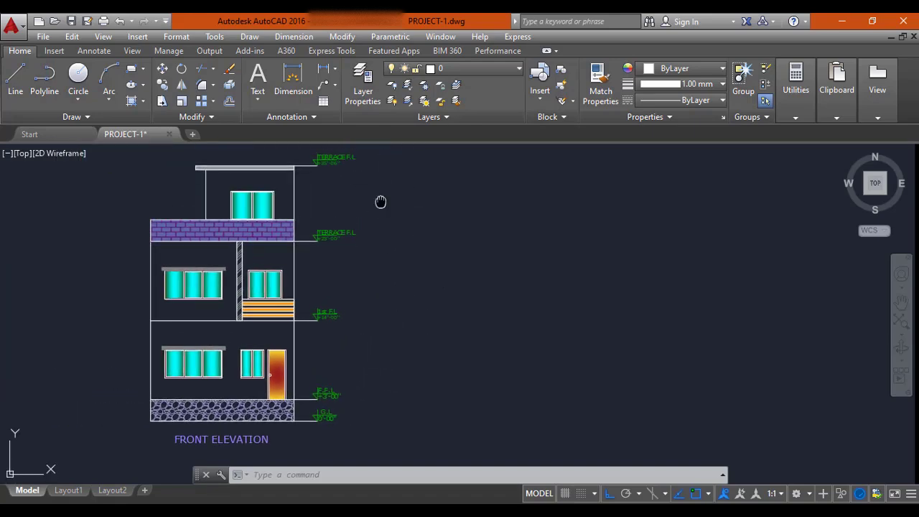
pyautogui.moveTo(382, 189); pyautogui.dragTo(386, 216, button='middle')
pyautogui.click(381, 153)
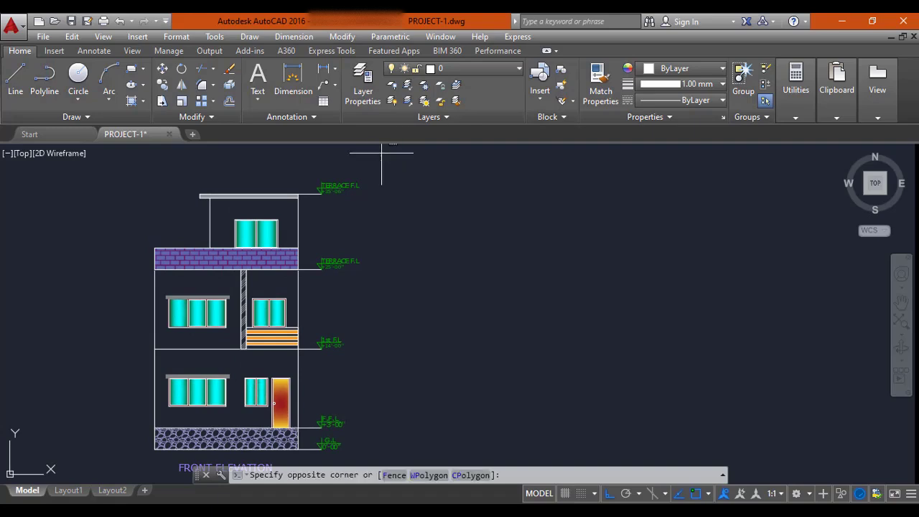
pyautogui.moveTo(319, 435); pyautogui.dragTo(322, 418, button='middle')
pyautogui.click(322, 417)
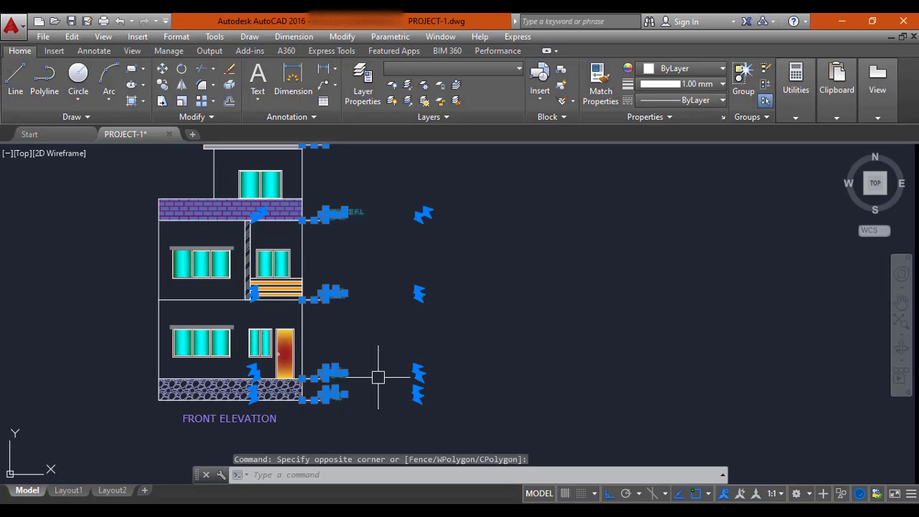
pyautogui.write('co')
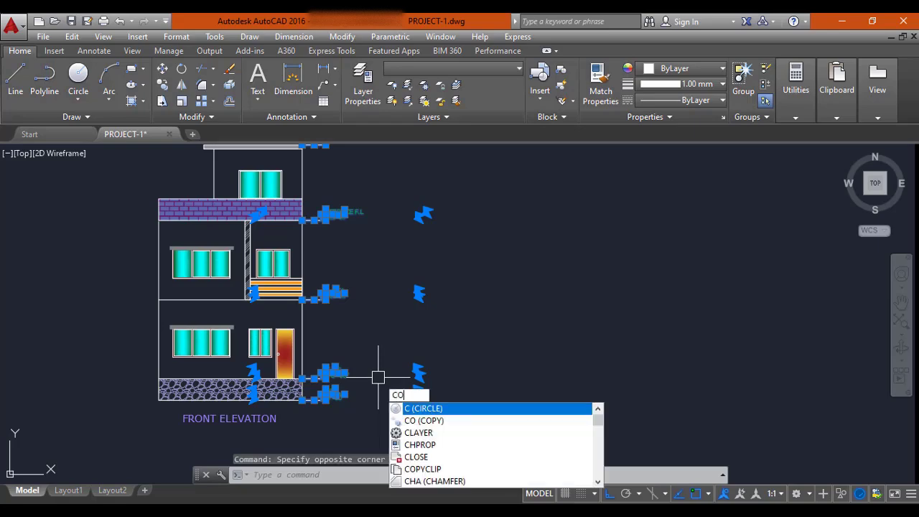
pyautogui.press('Return')
pyautogui.scroll(3, 300, 404)
pyautogui.click(309, 391)
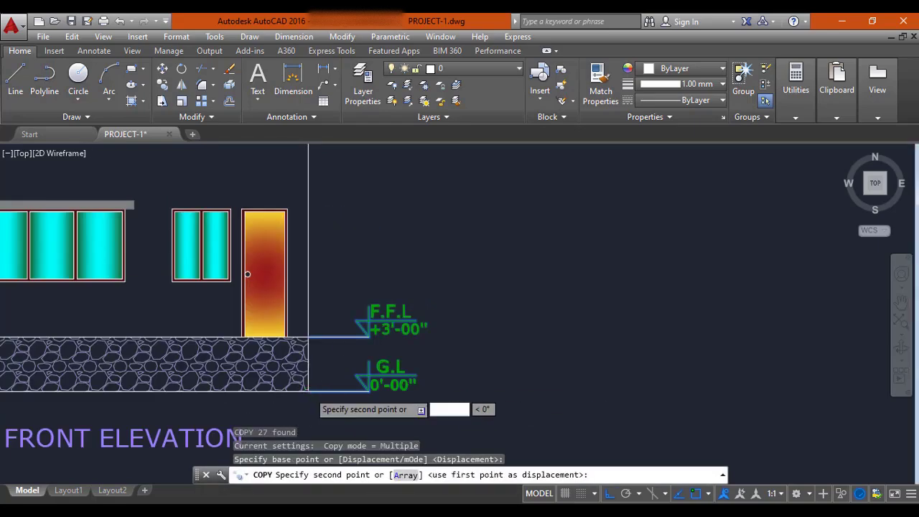
pyautogui.scroll(-6, 309, 392)
pyautogui.moveTo(538, 382); pyautogui.dragTo(374, 333, button='middle')
pyautogui.moveTo(578, 393); pyautogui.dragTo(491, 349, button='middle')
pyautogui.scroll(4, 523, 367)
pyautogui.click(544, 380)
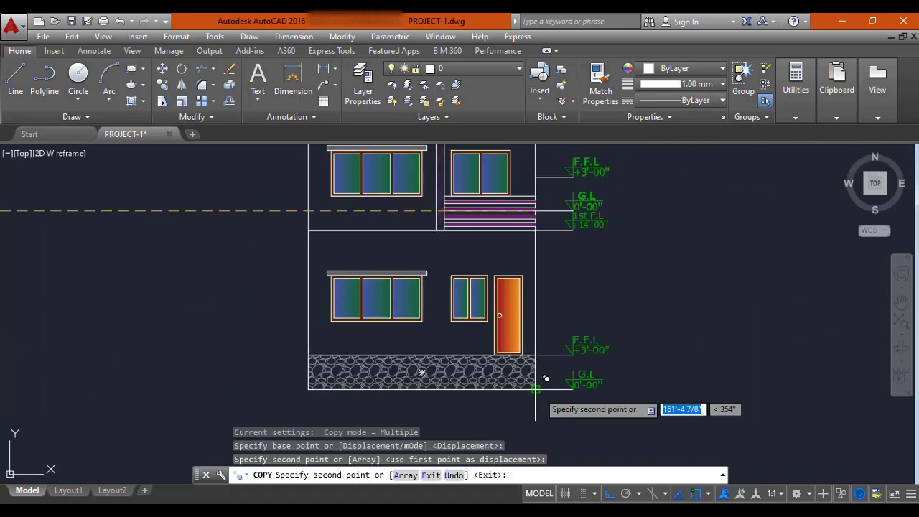
pyautogui.scroll(-4, 546, 378)
pyautogui.press('Escape')
# Examine the copied level markers from G.L up to the stair-block roof and compare them with the reference elevation's roof marker.
pyautogui.scroll(5, 603, 335)
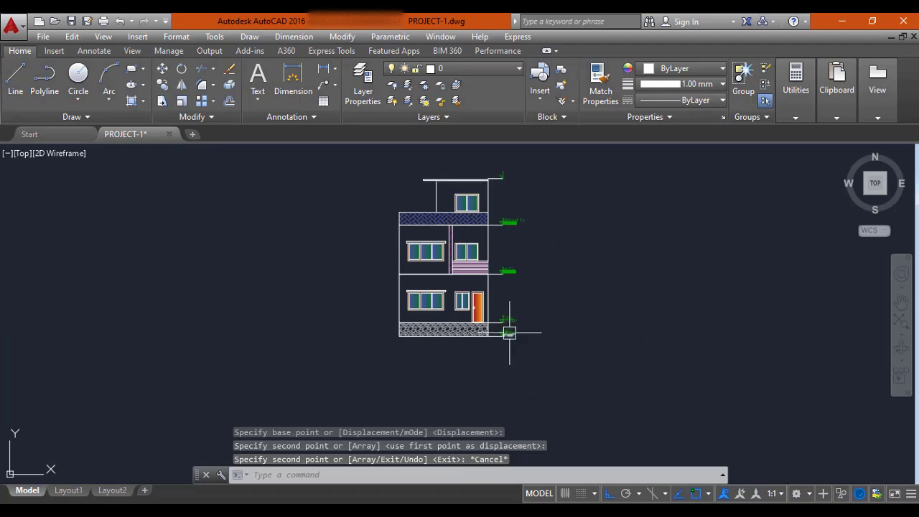
pyautogui.scroll(2, 499, 328)
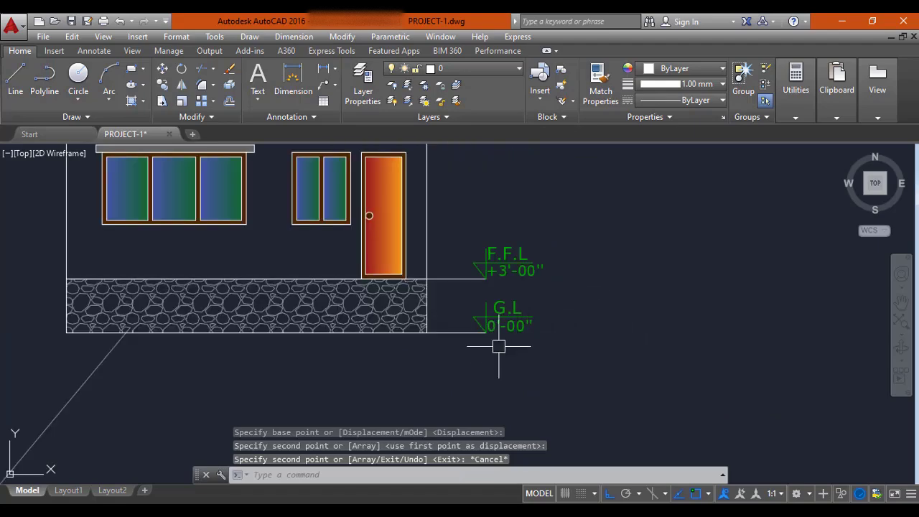
pyautogui.scroll(-3, 538, 335)
pyautogui.scroll(4, 538, 335)
pyautogui.moveTo(538, 334)
pyautogui.mouseDown(button='middle')
pyautogui.moveTo(521, 366)
pyautogui.moveTo(493, 369)
pyautogui.moveTo(495, 387)
pyautogui.mouseUp(button='middle')
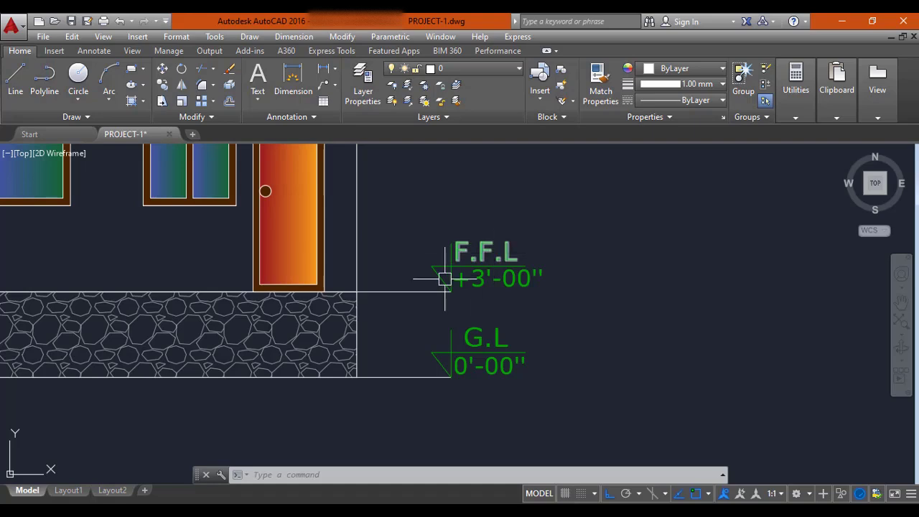
pyautogui.scroll(-2, 424, 246)
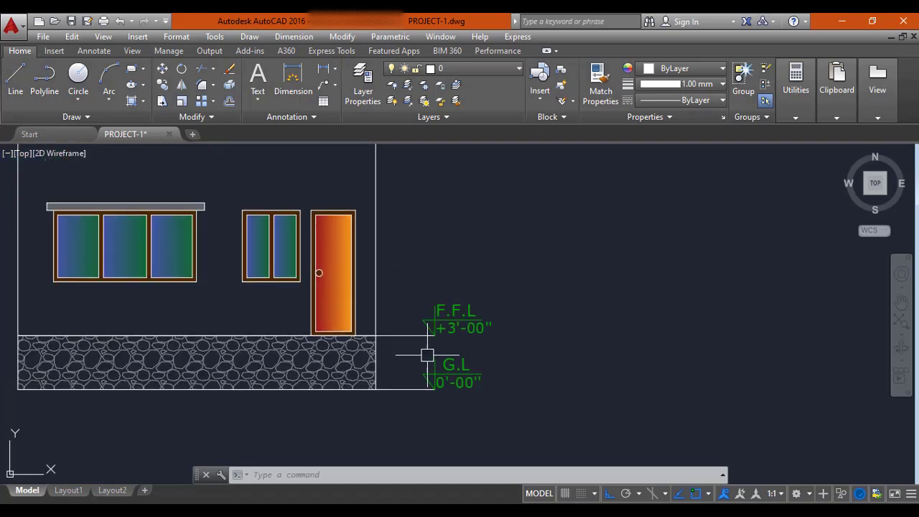
pyautogui.scroll(-2, 444, 392)
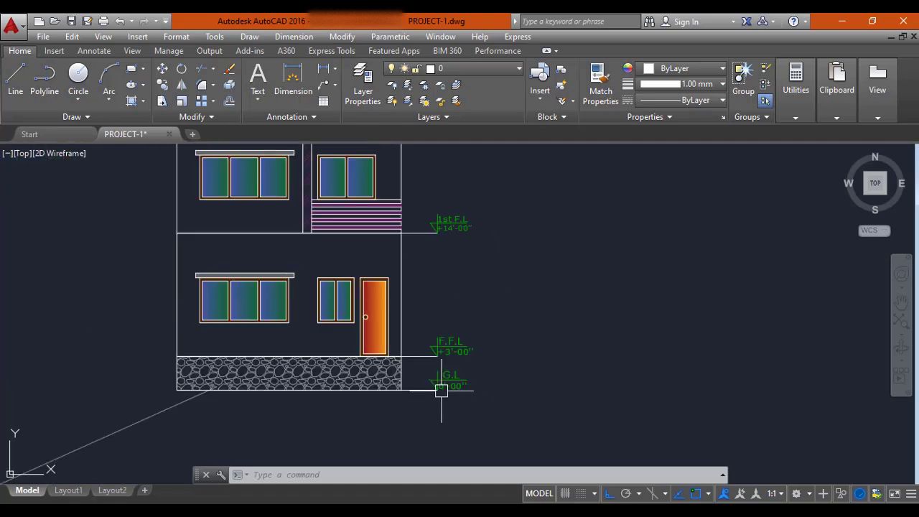
pyautogui.moveTo(454, 323); pyautogui.dragTo(455, 334, button='middle')
pyautogui.moveTo(449, 283); pyautogui.dragTo(449, 297, button='middle')
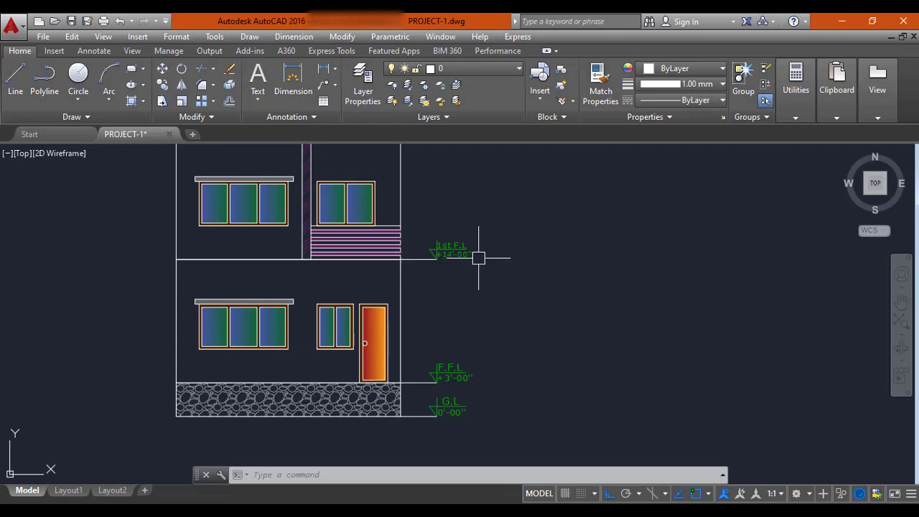
pyautogui.moveTo(479, 257); pyautogui.dragTo(485, 306, button='middle')
pyautogui.moveTo(493, 265); pyautogui.dragTo(491, 332, button='middle')
pyautogui.scroll(2, 461, 259)
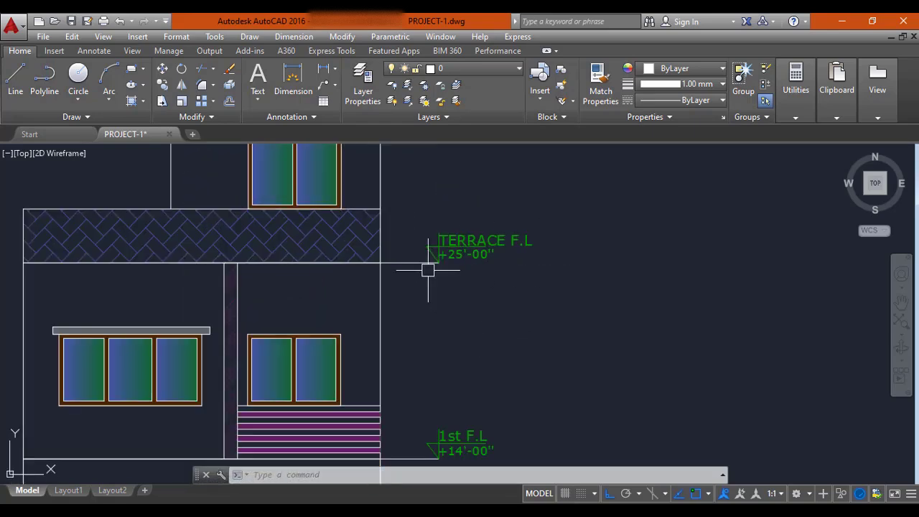
pyautogui.scroll(-2, 479, 327)
pyautogui.moveTo(439, 358)
pyautogui.mouseDown(button='middle')
pyautogui.moveTo(433, 255)
pyautogui.moveTo(437, 331)
pyautogui.mouseUp(button='middle')
pyautogui.moveTo(453, 287); pyautogui.dragTo(448, 345, button='middle')
pyautogui.scroll(-7, 443, 240)
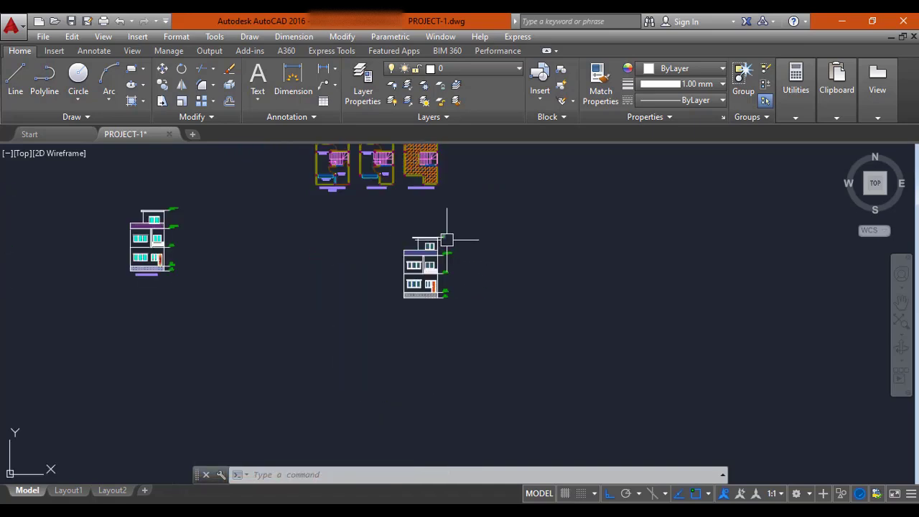
pyautogui.moveTo(286, 229); pyautogui.dragTo(343, 255, button='middle')
pyautogui.scroll(8, 237, 229)
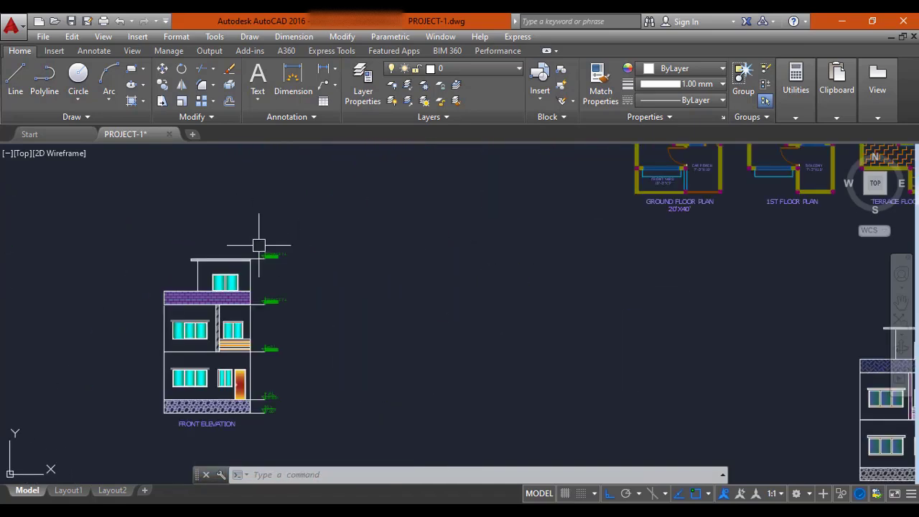
pyautogui.click(350, 203)
pyautogui.click(202, 328)
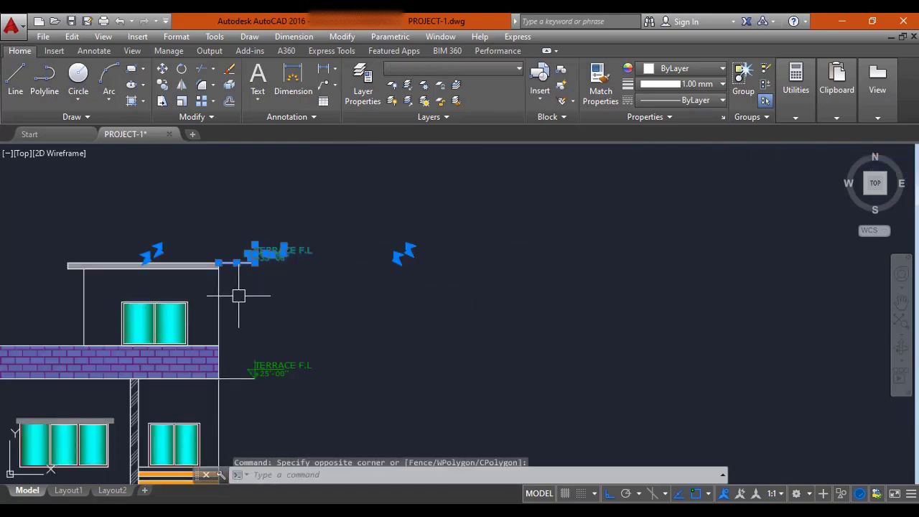
pyautogui.press('Escape')
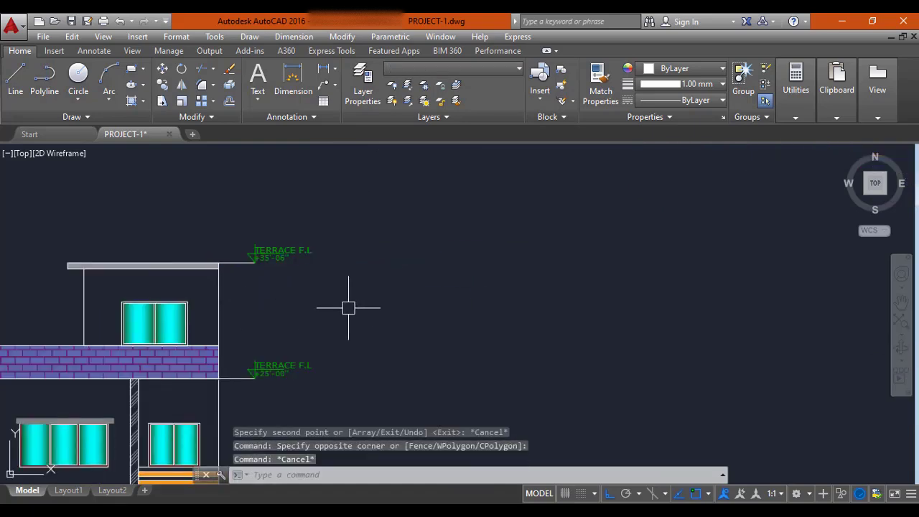
# Copy the reference elevation's +35'-06'' roof marker with its text onto the tip of the new elevation's roof-level marker.
pyautogui.click(345, 224)
pyautogui.click(246, 292)
pyautogui.write('CO')
pyautogui.press('Return')
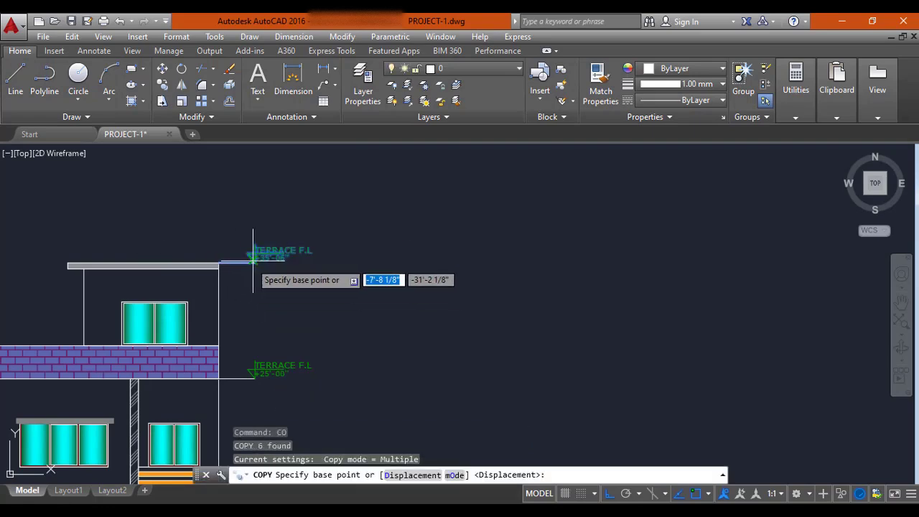
pyautogui.click(254, 262)
pyautogui.scroll(-6, 266, 252)
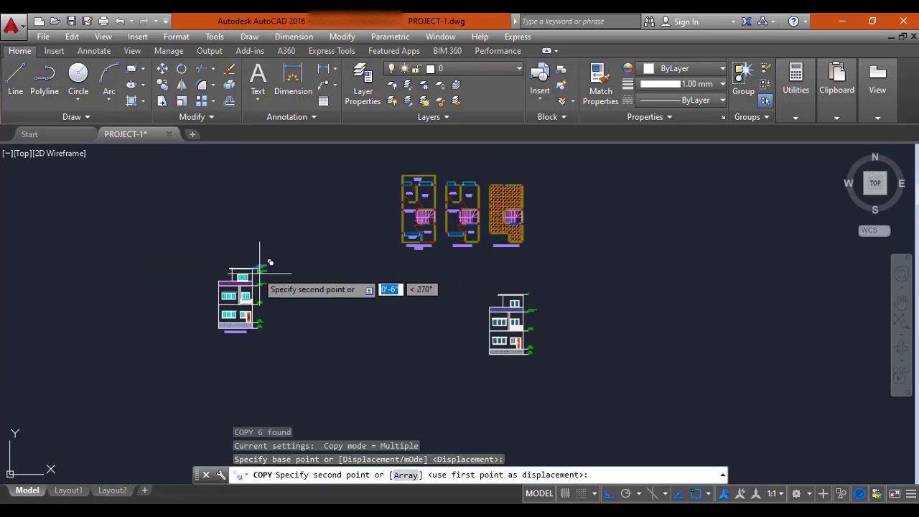
pyautogui.scroll(7, 470, 270)
pyautogui.moveTo(466, 227); pyautogui.dragTo(451, 304, button='middle')
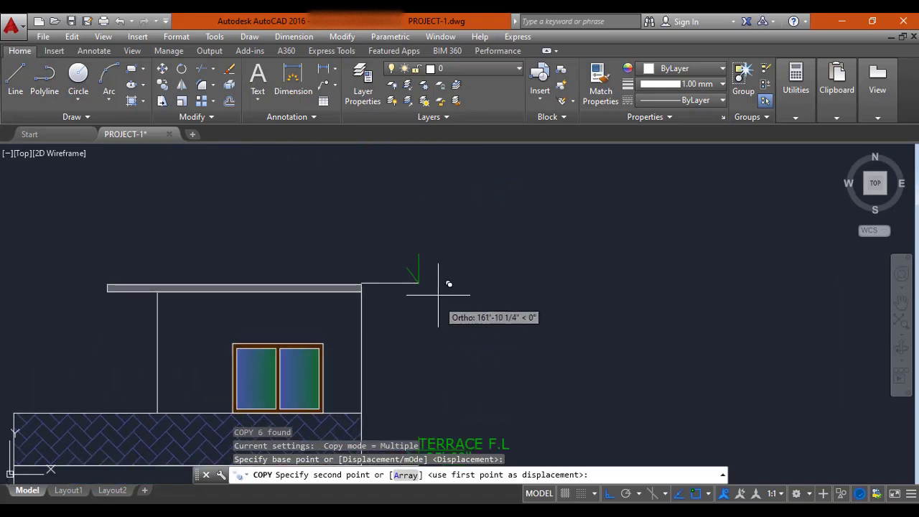
pyautogui.click(419, 282)
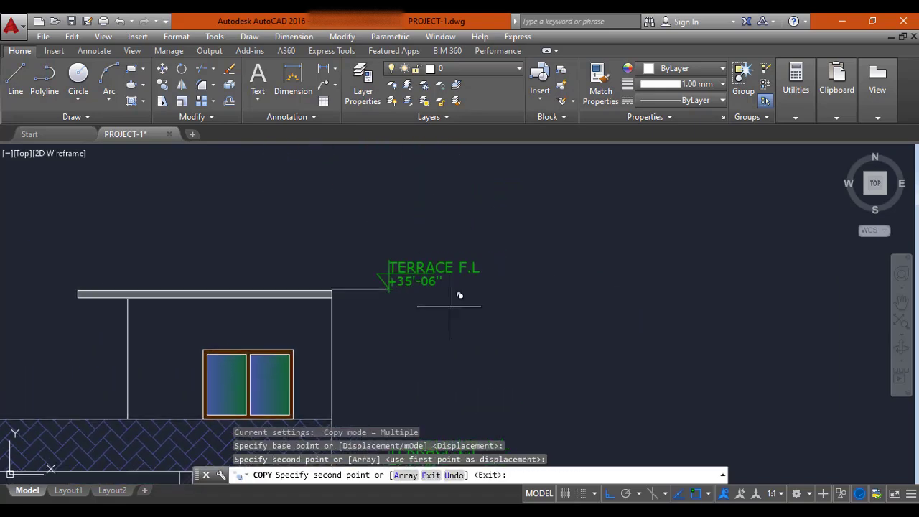
pyautogui.press('Escape')
# Change the copied roof marker's label to MUMTY F.L.
pyautogui.scroll(3, 412, 241)
pyautogui.doubleClick(413, 244)
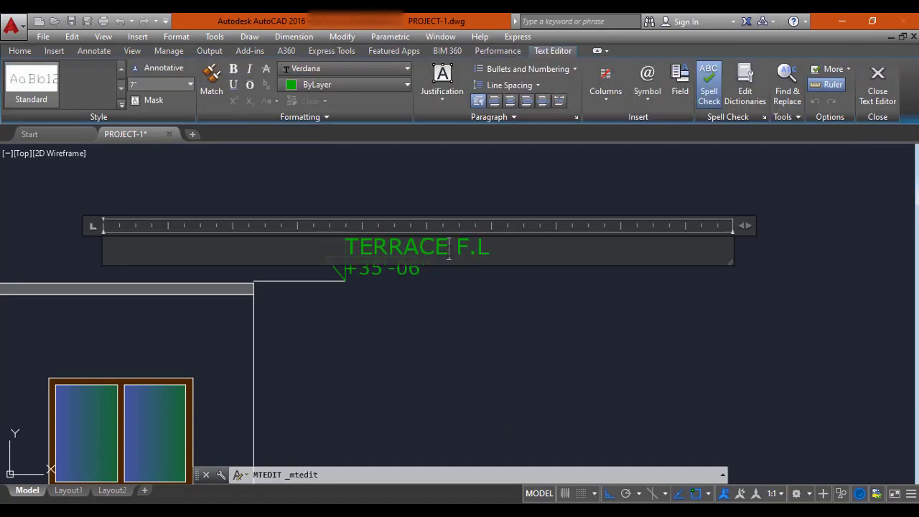
pyautogui.press('BackSpace')
pyautogui.press('BackSpace')
pyautogui.press('BackSpace')
pyautogui.press('BackSpace')
pyautogui.press('BackSpace')
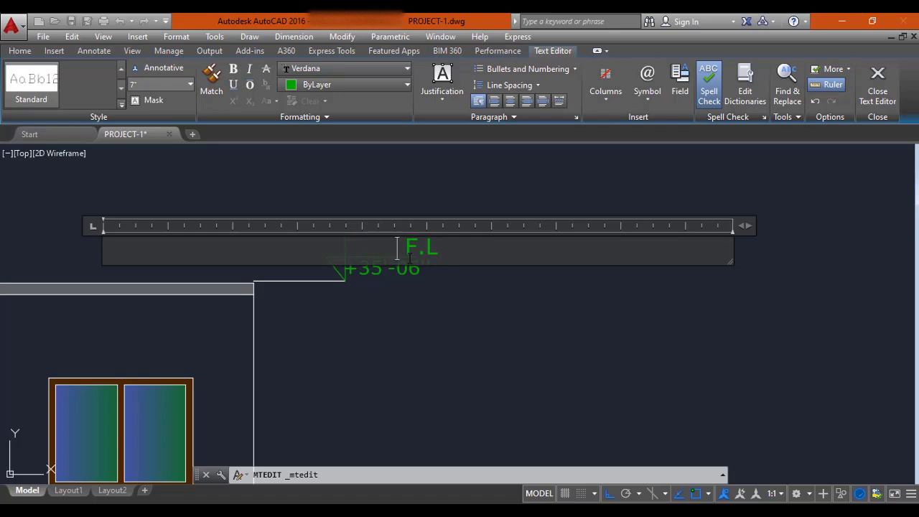
pyautogui.write('MUMTY')
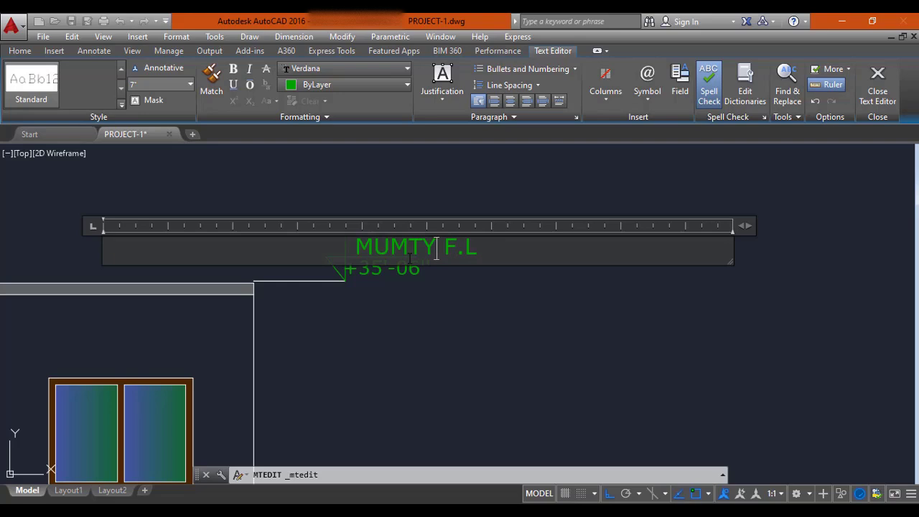
pyautogui.click(443, 299)
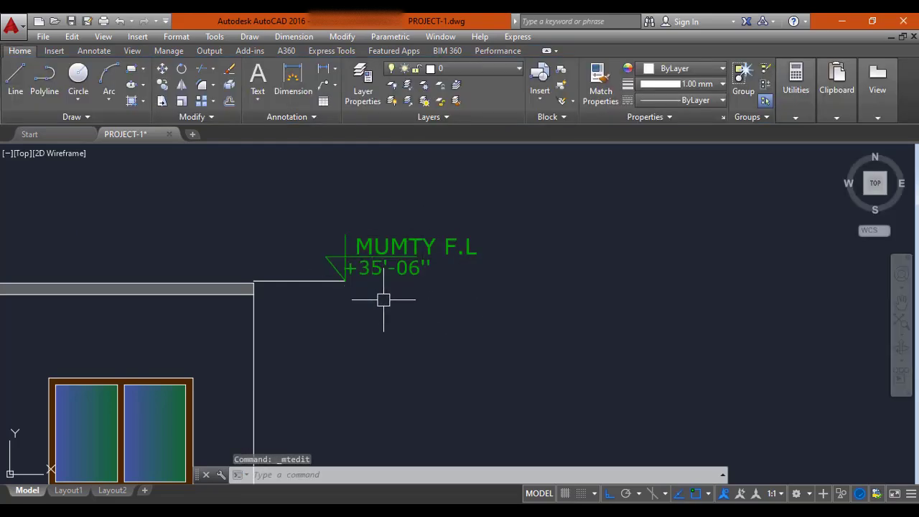
# Move the MUMTY F.L marker so its line starts at the roof slab's upper right corner.
pyautogui.scroll(-2, 373, 325)
pyautogui.moveTo(373, 325); pyautogui.dragTo(353, 254, button='middle')
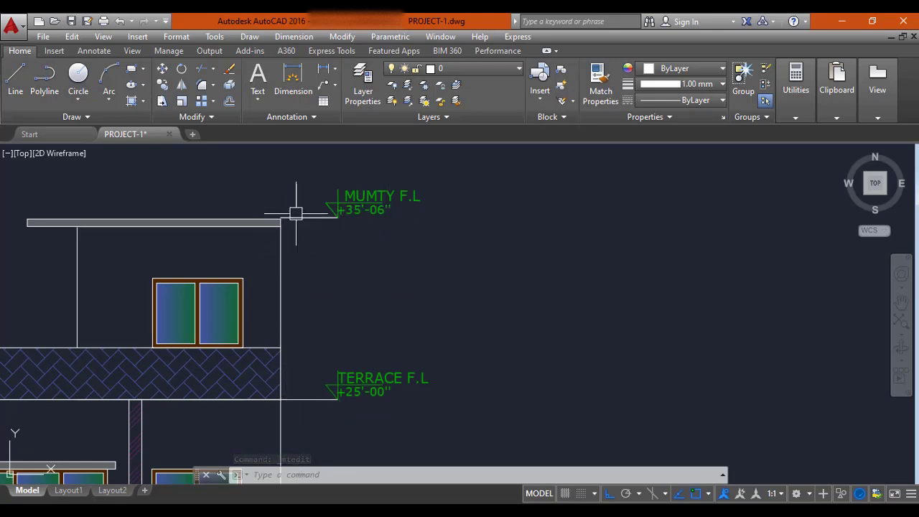
pyautogui.click(480, 244)
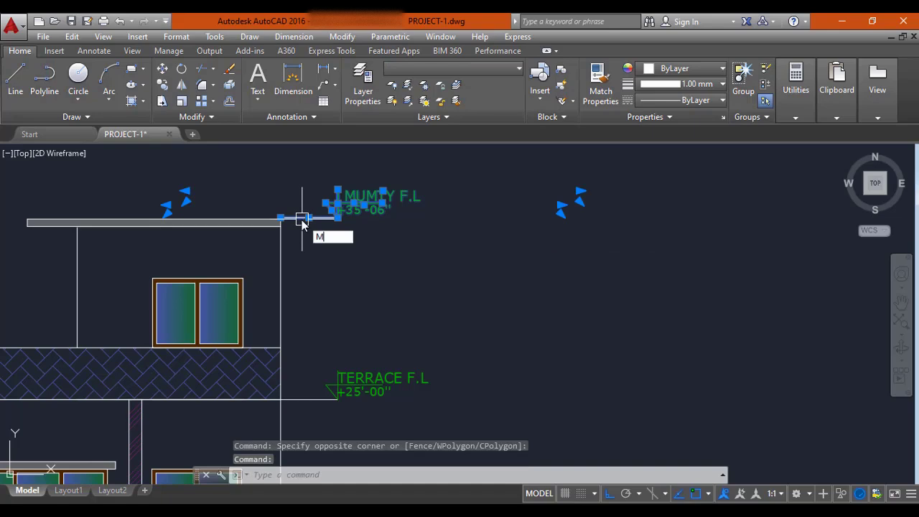
pyautogui.press('Return')
pyautogui.scroll(6, 291, 221)
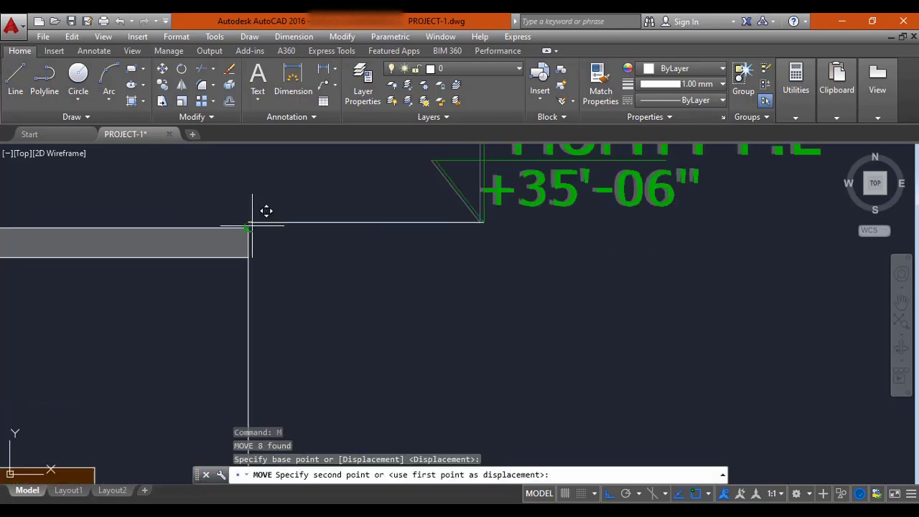
pyautogui.press('Escape')
# Erase the duplicate marker line beside the roof slab's upper right corner.
pyautogui.scroll(-5, 307, 256)
pyautogui.scroll(4, 307, 256)
pyautogui.scroll(3, 314, 266)
pyautogui.click(316, 273)
pyautogui.write('E')
pyautogui.press('Return')
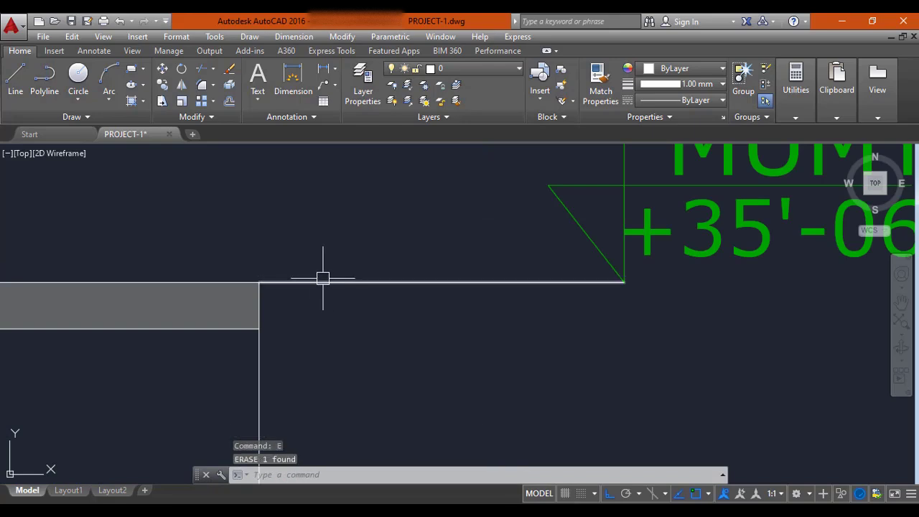
# Review all level markers along the new elevation, from MUMTY F.L down to G.L.
pyautogui.scroll(-6, 322, 277)
pyautogui.moveTo(392, 349); pyautogui.dragTo(418, 228, button='middle')
pyautogui.scroll(-4, 416, 258)
pyautogui.scroll(-3, 418, 228)
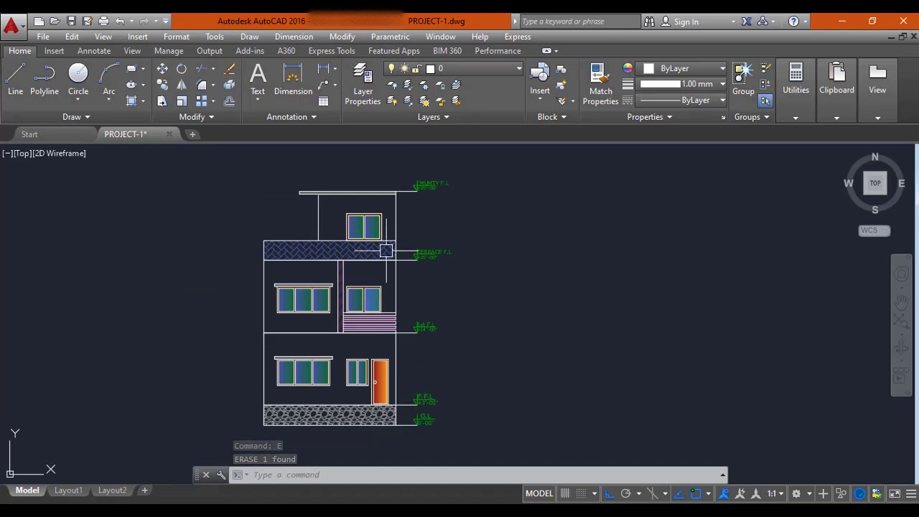
pyautogui.scroll(4, 448, 422)
pyautogui.scroll(-2, 418, 416)
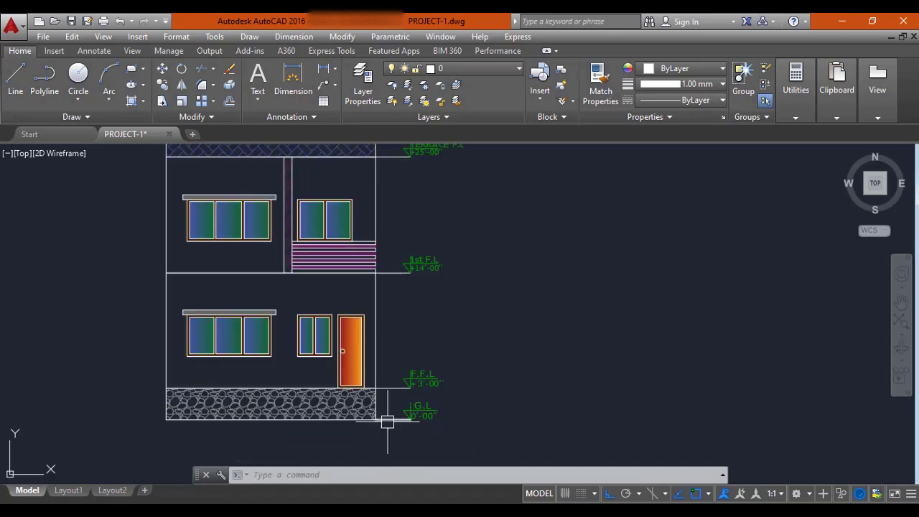
pyautogui.scroll(2, 433, 427)
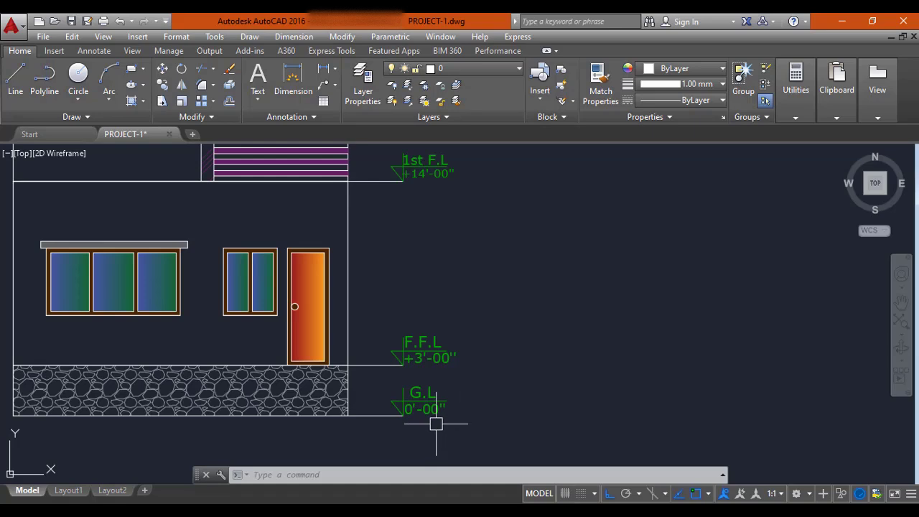
pyautogui.scroll(-4, 431, 402)
pyautogui.moveTo(421, 355)
pyautogui.mouseDown(button='middle')
pyautogui.moveTo(426, 364)
pyautogui.moveTo(414, 322)
pyautogui.moveTo(417, 288)
pyautogui.moveTo(428, 383)
pyautogui.mouseUp(button='middle')
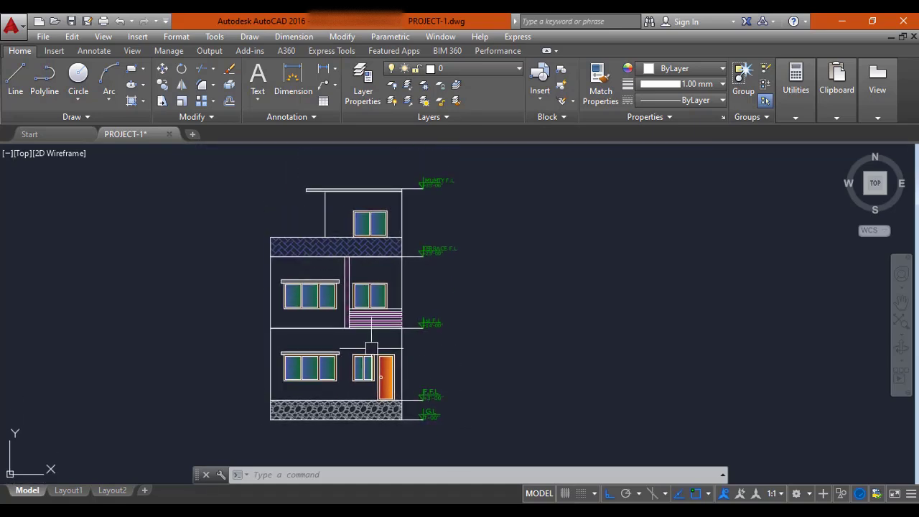
# Copy the FRONT ELEVATION title from the reference elevation and place it centred just below the new elevation's stone base.
pyautogui.scroll(-2, 349, 359)
pyautogui.scroll(-4, 353, 374)
pyautogui.moveTo(86, 369); pyautogui.dragTo(151, 335, button='middle')
pyautogui.scroll(6, 150, 334)
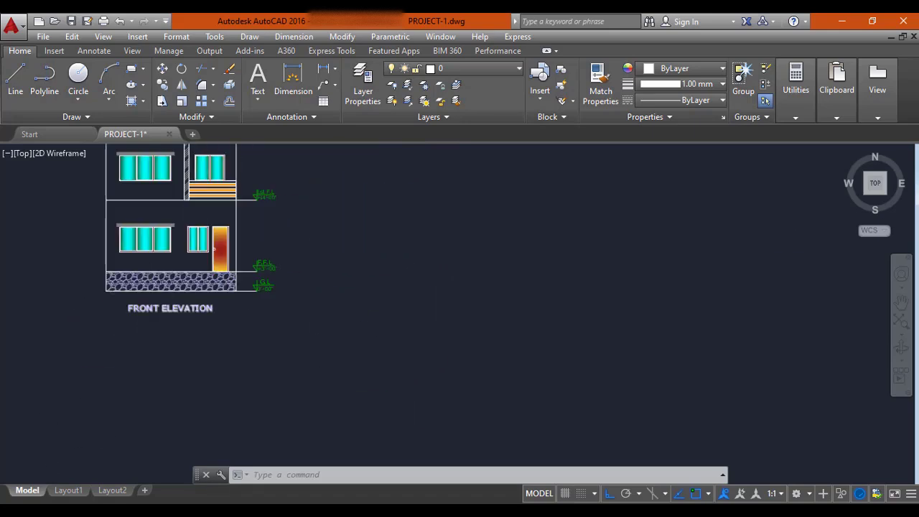
pyautogui.scroll(2, 187, 315)
pyautogui.click(191, 304)
pyautogui.write('CO')
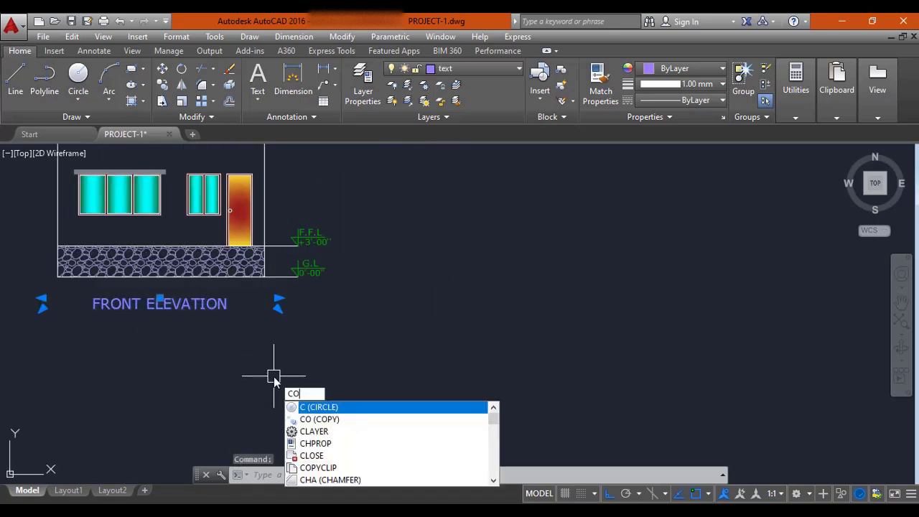
pyautogui.press('Return')
pyautogui.click(169, 313)
pyautogui.scroll(-6, 646, 340)
pyautogui.moveTo(646, 341); pyautogui.dragTo(285, 367, button='middle')
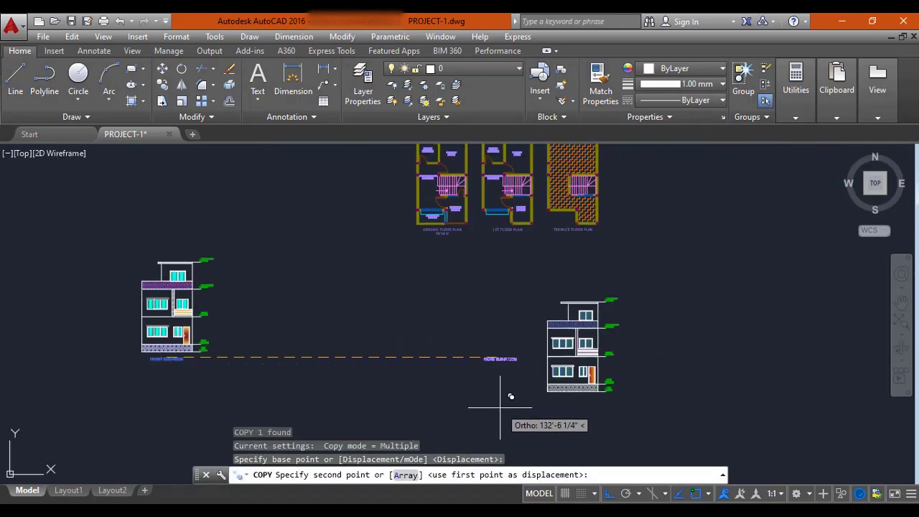
pyautogui.press('F8')
pyautogui.moveTo(594, 425); pyautogui.dragTo(547, 384, button='middle')
pyautogui.scroll(4, 547, 387)
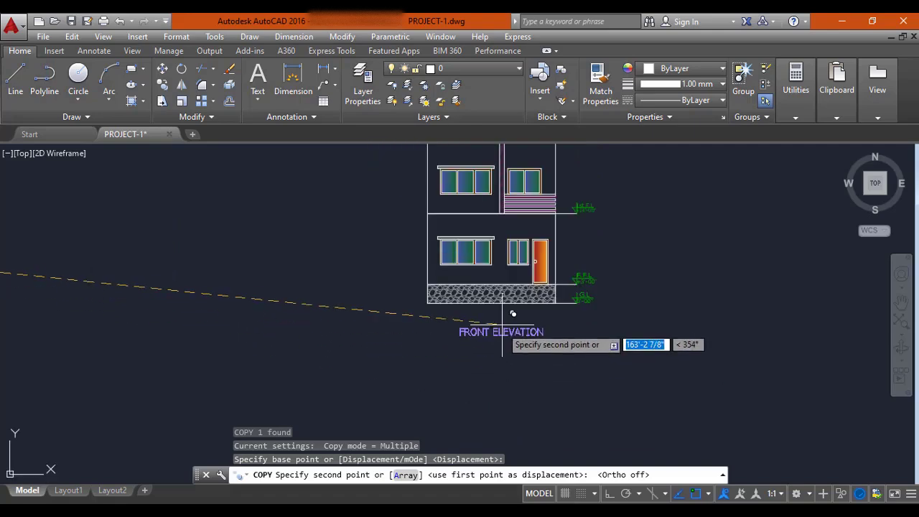
pyautogui.click(503, 314)
pyautogui.press('Escape')
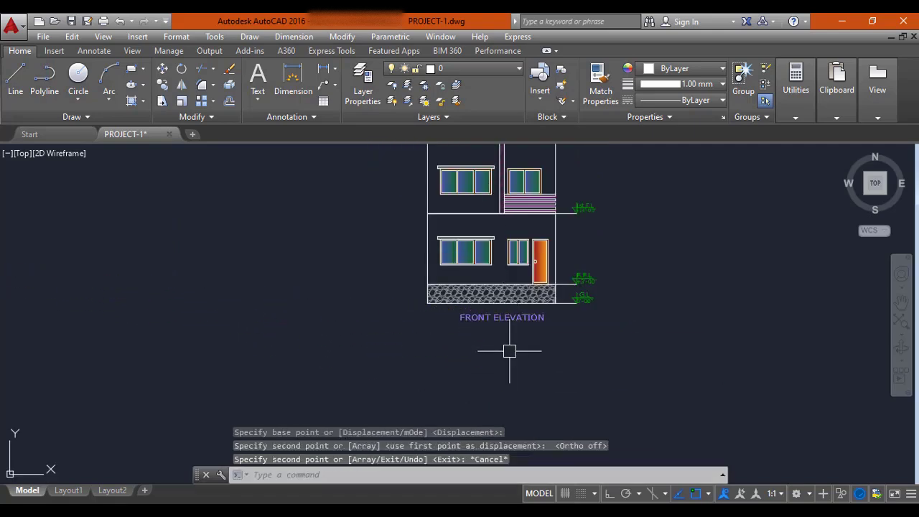
# Examine the new elevation's balcony railing, the 1st F.L, F.F.L and G.L markers, and the copied title.
pyautogui.moveTo(509, 349); pyautogui.dragTo(475, 389, button='middle')
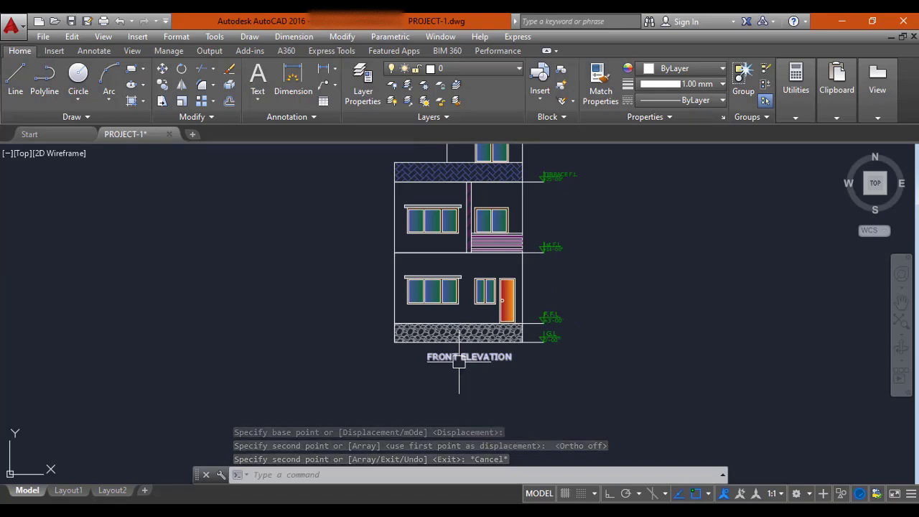
pyautogui.scroll(4, 522, 219)
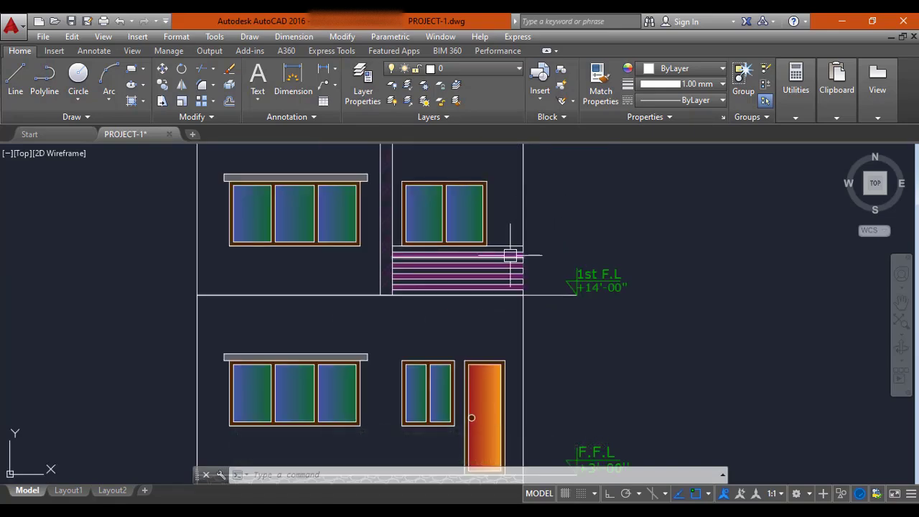
pyautogui.scroll(4, 537, 337)
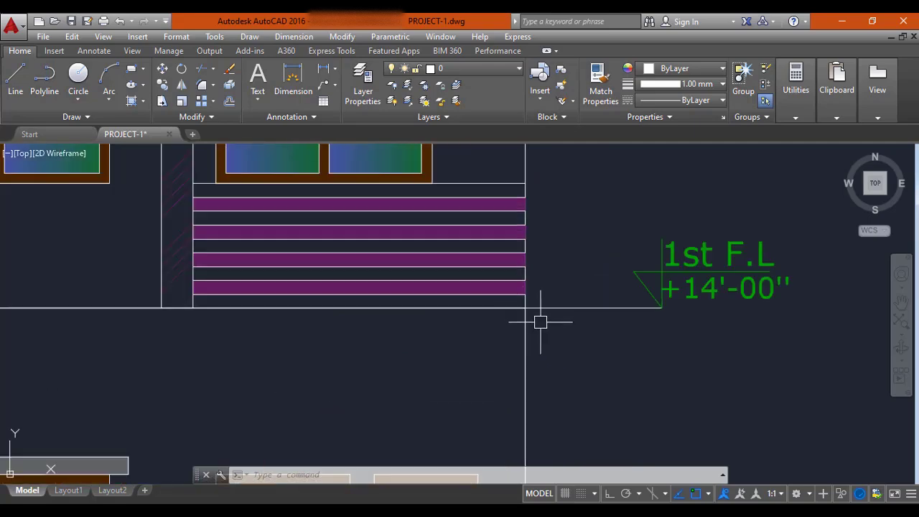
pyautogui.scroll(-6, 544, 328)
pyautogui.moveTo(452, 296); pyautogui.dragTo(402, 313, button='middle')
pyautogui.scroll(-2, 406, 378)
pyautogui.moveTo(398, 347); pyautogui.dragTo(362, 281, button='middle')
pyautogui.scroll(4, 412, 350)
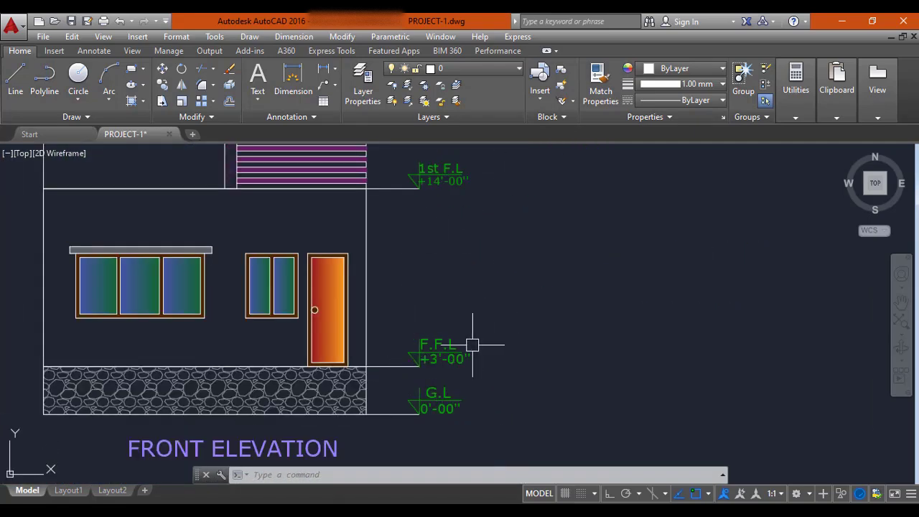
pyautogui.scroll(-2, 421, 417)
pyautogui.scroll(-2, 451, 259)
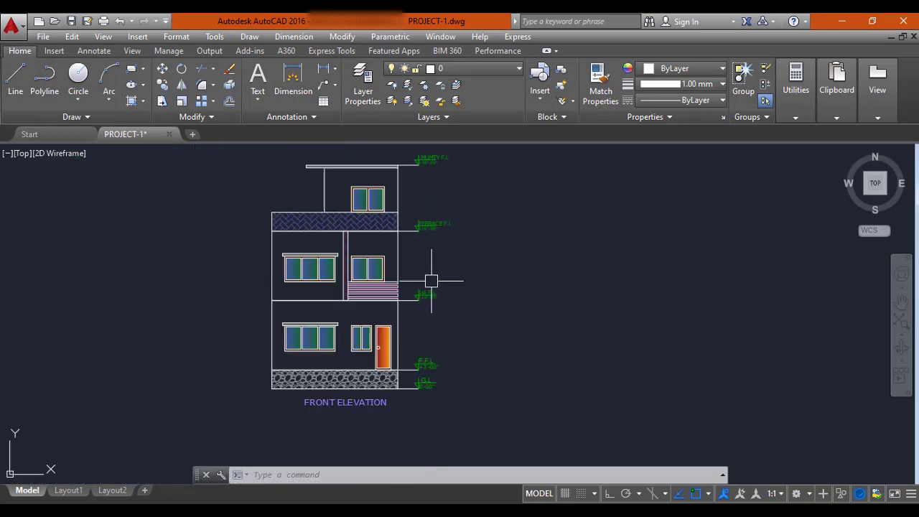
pyautogui.scroll(6, 428, 330)
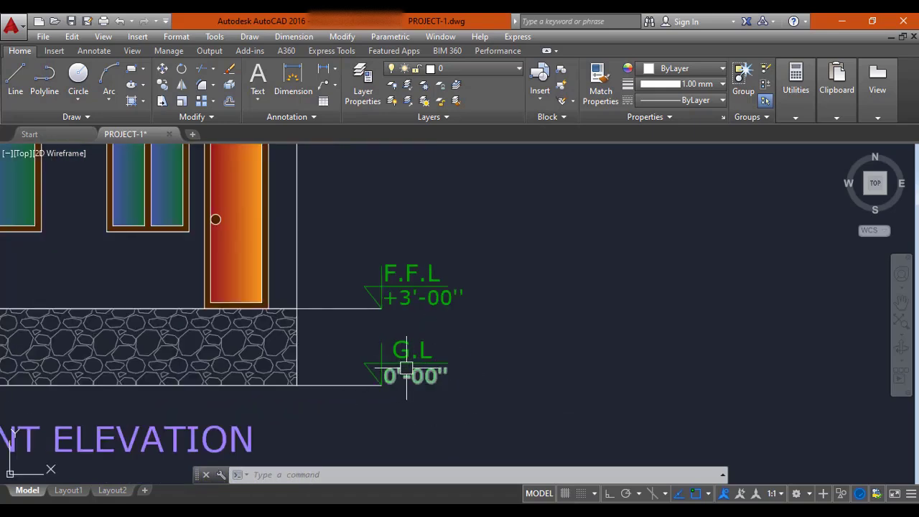
pyautogui.moveTo(436, 383); pyautogui.dragTo(405, 360, button='middle')
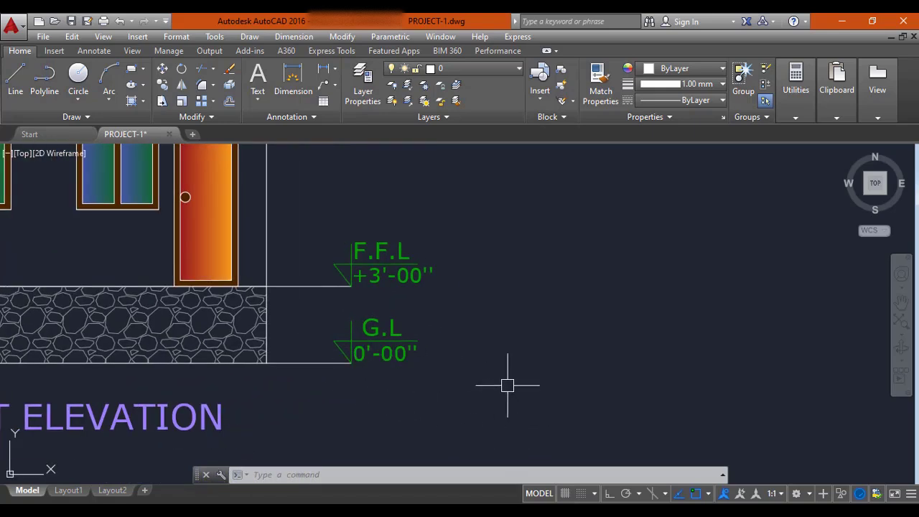
pyautogui.click(711, 512)
pyautogui.click(854, 456)
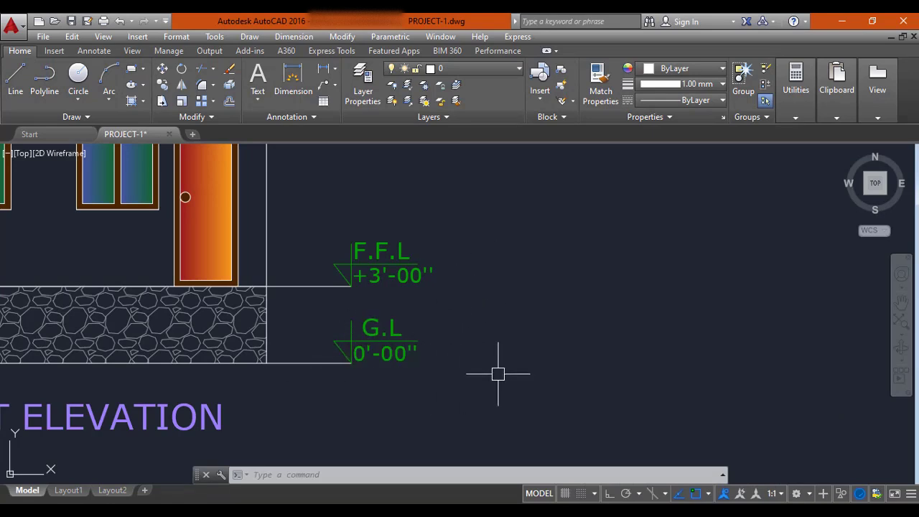
# Sketch a level marker symbol from a horizontal, a diagonal and a vertical line in the empty area beside the G.L marker.
pyautogui.press('Escape')
pyautogui.write('l')
pyautogui.press('Return')
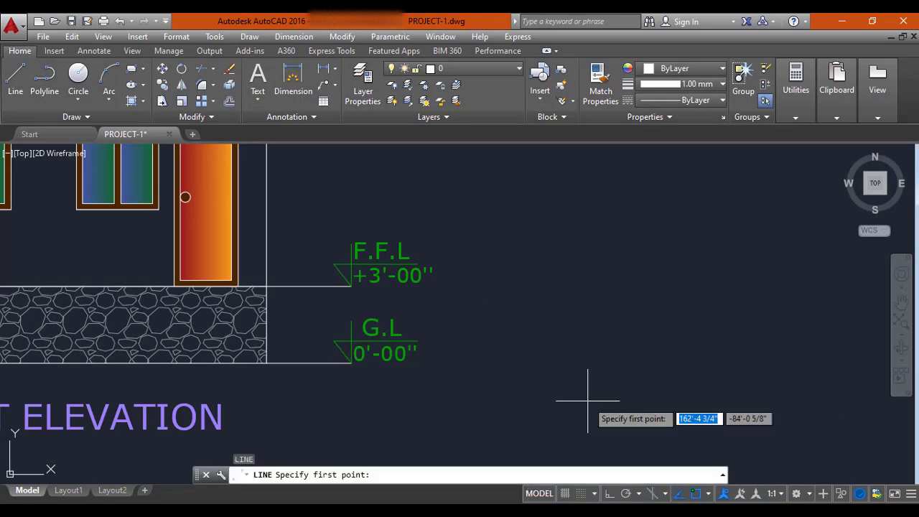
pyautogui.click(702, 371)
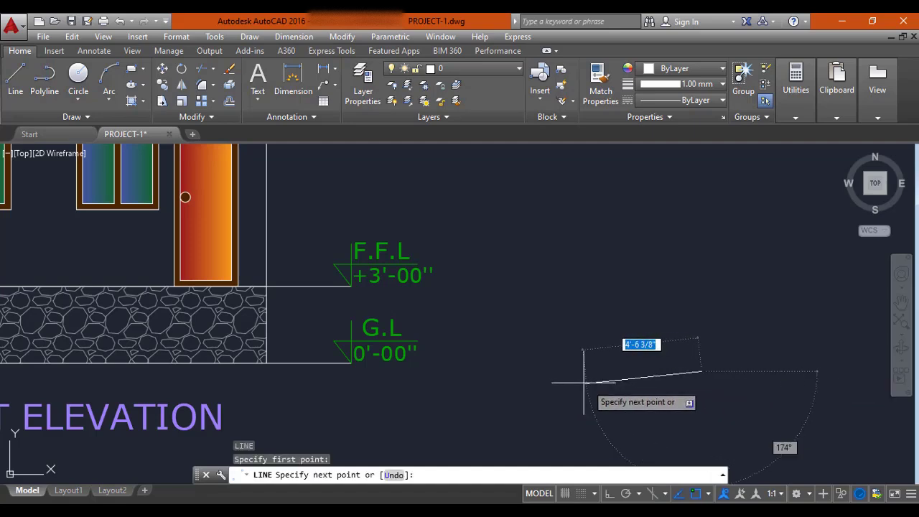
pyautogui.press('F8')
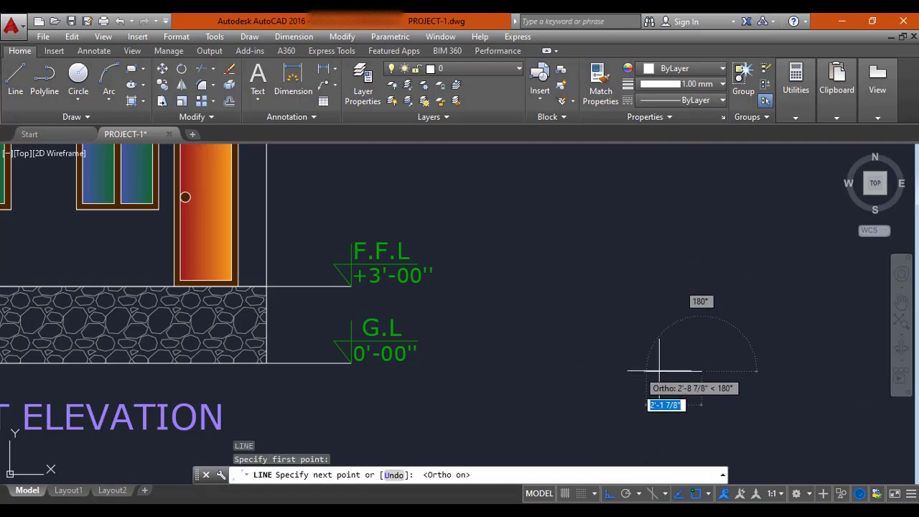
pyautogui.click(620, 371)
pyautogui.press('F8')
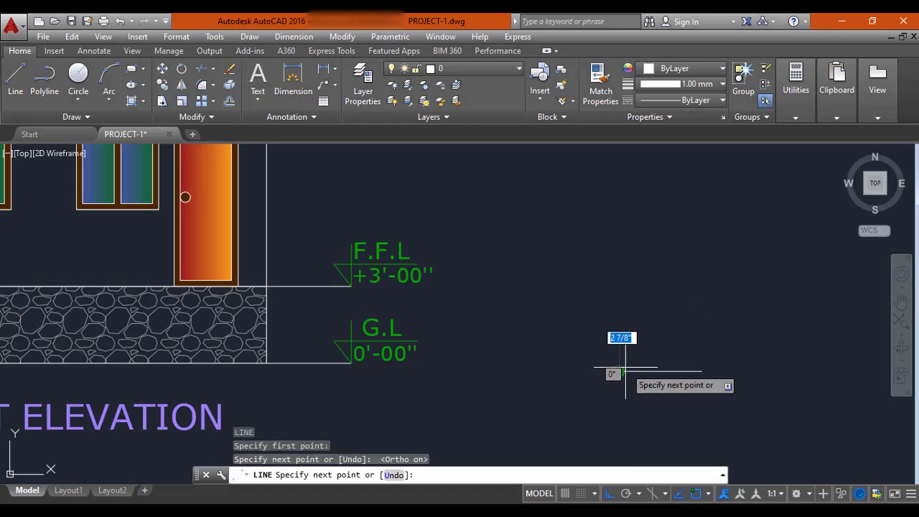
pyautogui.click(640, 397)
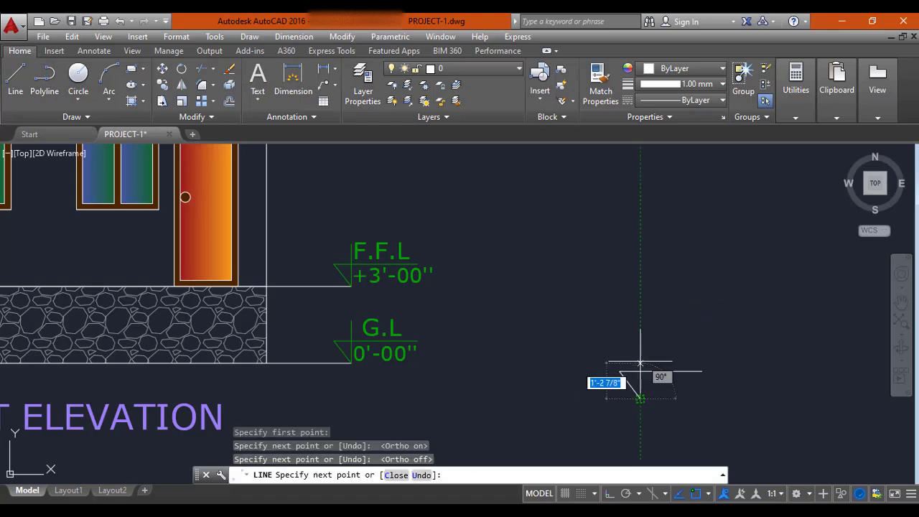
pyautogui.press('Escape')
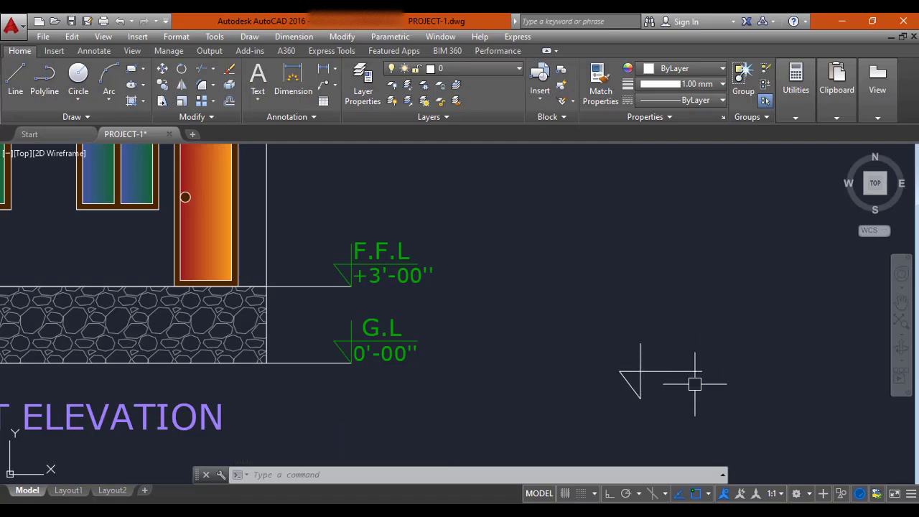
pyautogui.press('Escape')
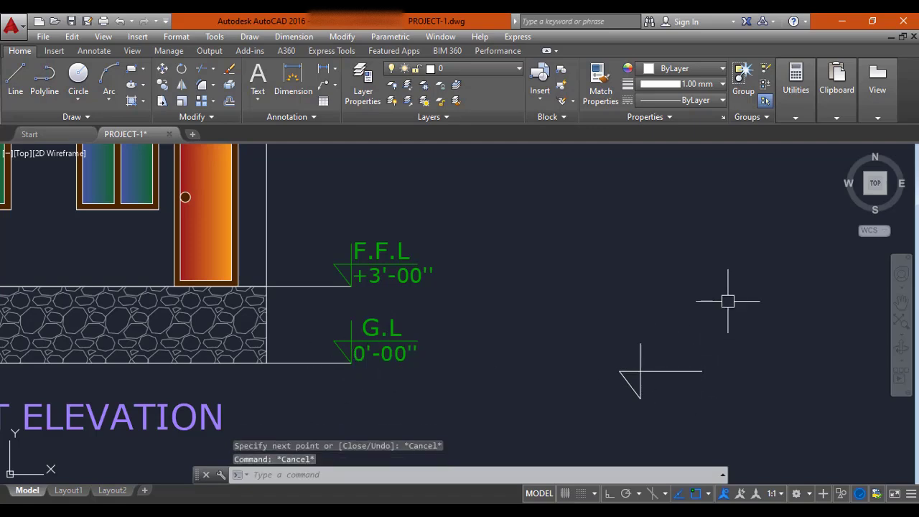
# Erase the three lines of the sketched level marker symbol beside the G.L marker.
pyautogui.click(750, 327)
pyautogui.click(581, 416)
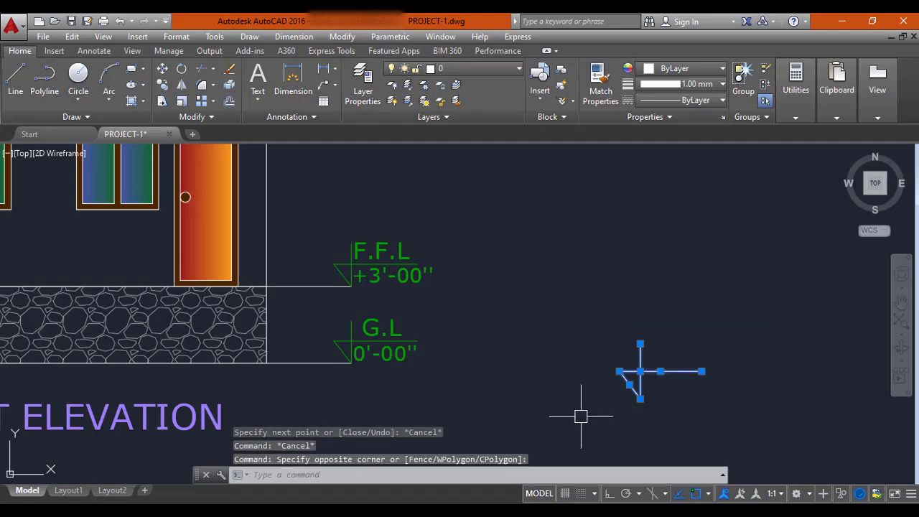
pyautogui.write('e')
pyautogui.press('Return')
pyautogui.click(459, 69)
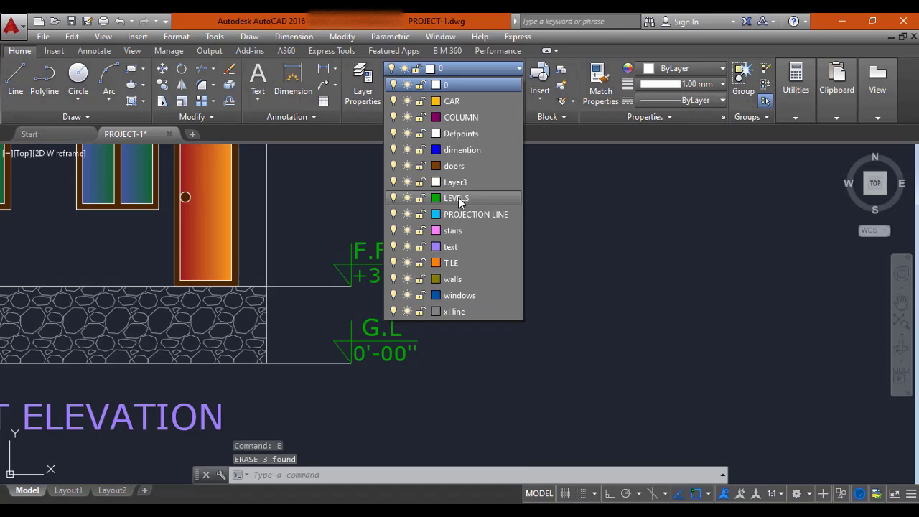
pyautogui.press('Escape')
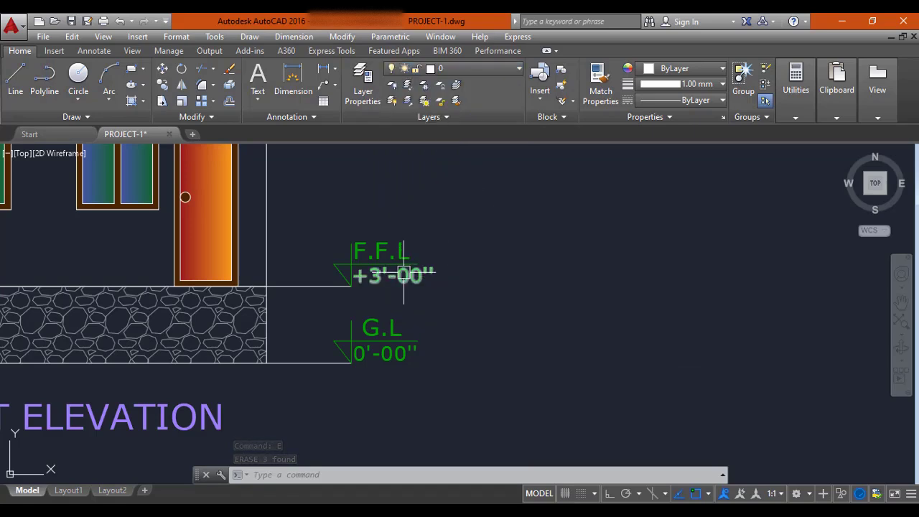
# Review the titled front elevation with its level markers and the three floor plans above it.
pyautogui.scroll(-8, 403, 278)
pyautogui.moveTo(404, 277)
pyautogui.mouseDown(button='middle')
pyautogui.moveTo(416, 319)
pyautogui.moveTo(381, 203)
pyautogui.mouseUp(button='middle')
pyautogui.scroll(4, 390, 195)
pyautogui.scroll(-3, 378, 267)
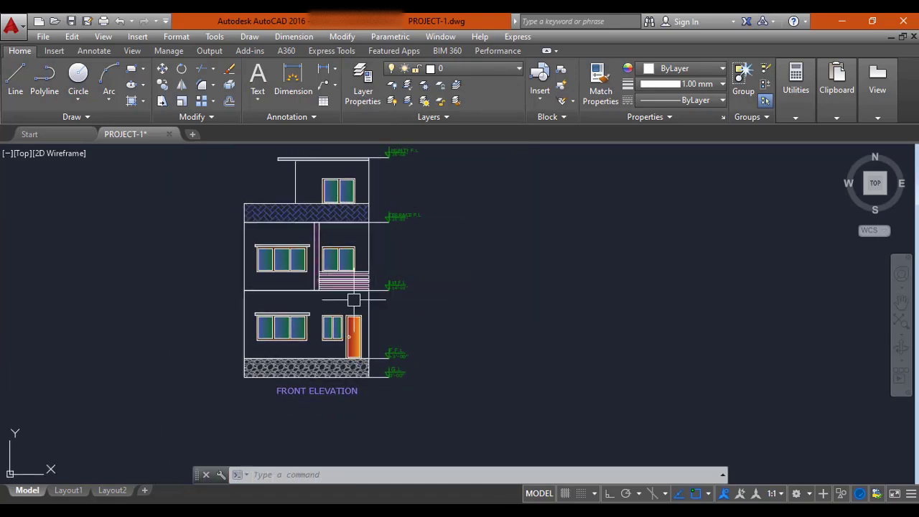
pyautogui.moveTo(316, 207); pyautogui.dragTo(317, 242, button='middle')
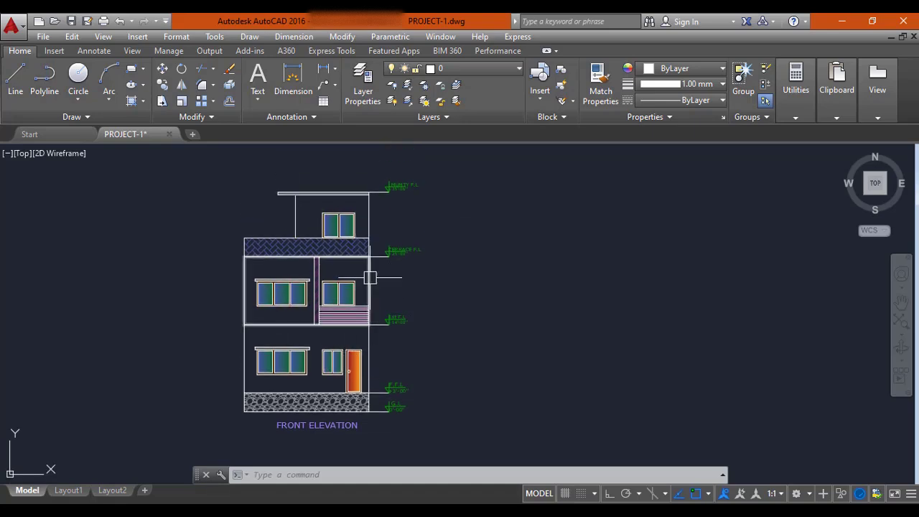
pyautogui.scroll(-4, 467, 248)
pyautogui.moveTo(440, 254); pyautogui.dragTo(440, 280, button='middle')
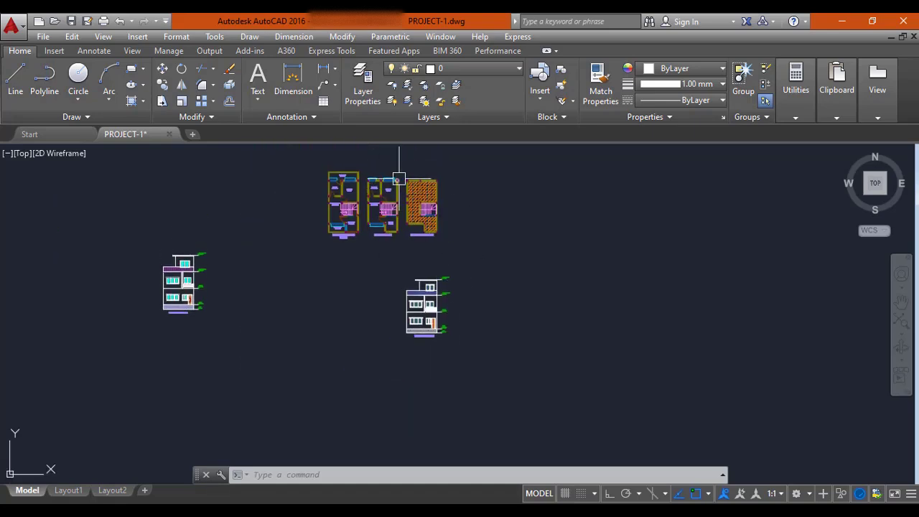
pyautogui.moveTo(321, 208); pyautogui.dragTo(362, 272, button='middle')
pyautogui.scroll(2, 374, 263)
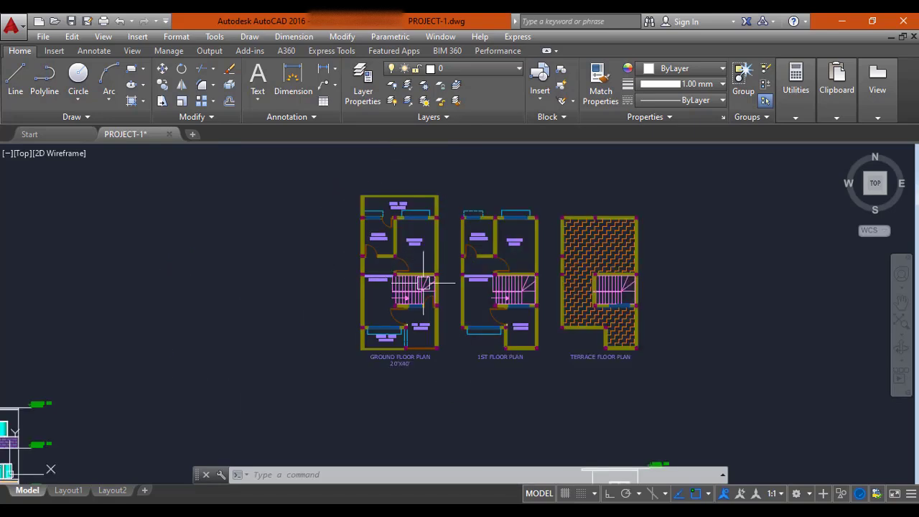
pyautogui.scroll(-1, 432, 265)
pyautogui.moveTo(433, 303)
pyautogui.mouseDown(button='middle')
pyautogui.moveTo(438, 314)
pyautogui.moveTo(260, 228)
pyautogui.mouseUp(button='middle')
pyautogui.scroll(2, 332, 287)
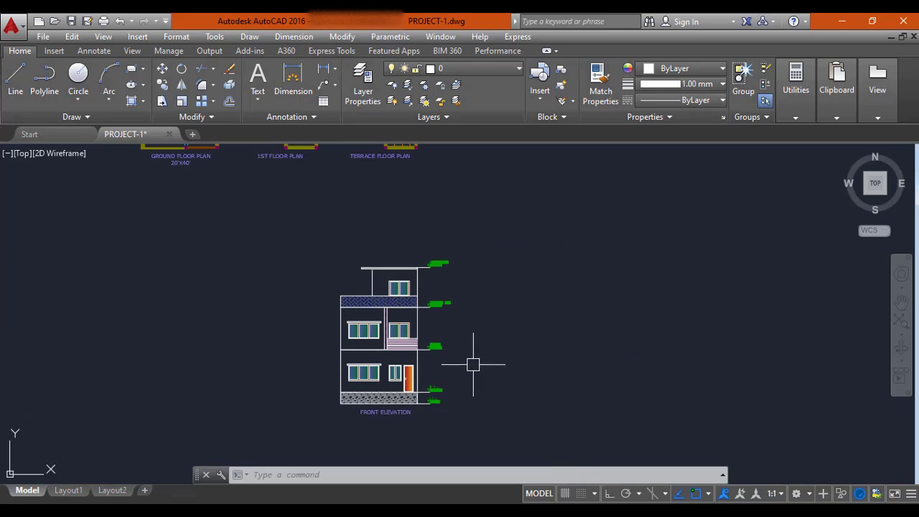
pyautogui.moveTo(474, 326); pyautogui.dragTo(468, 281, button='middle')
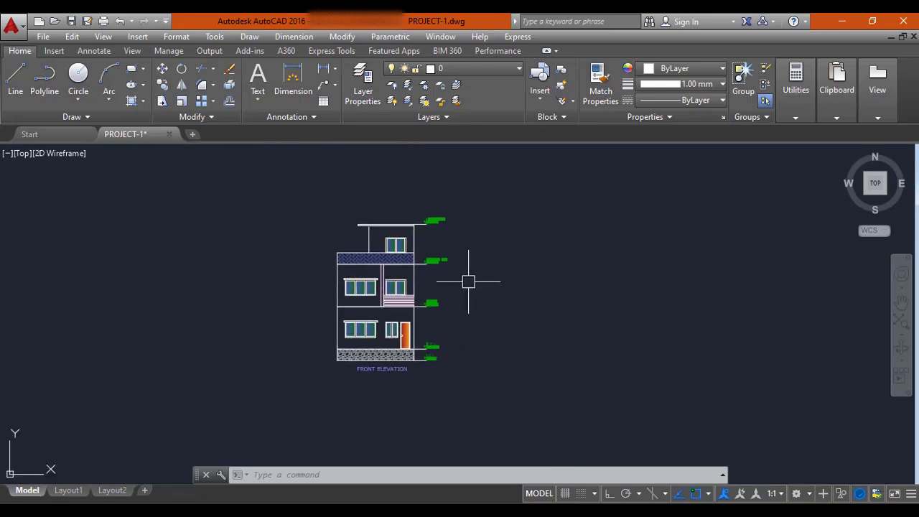